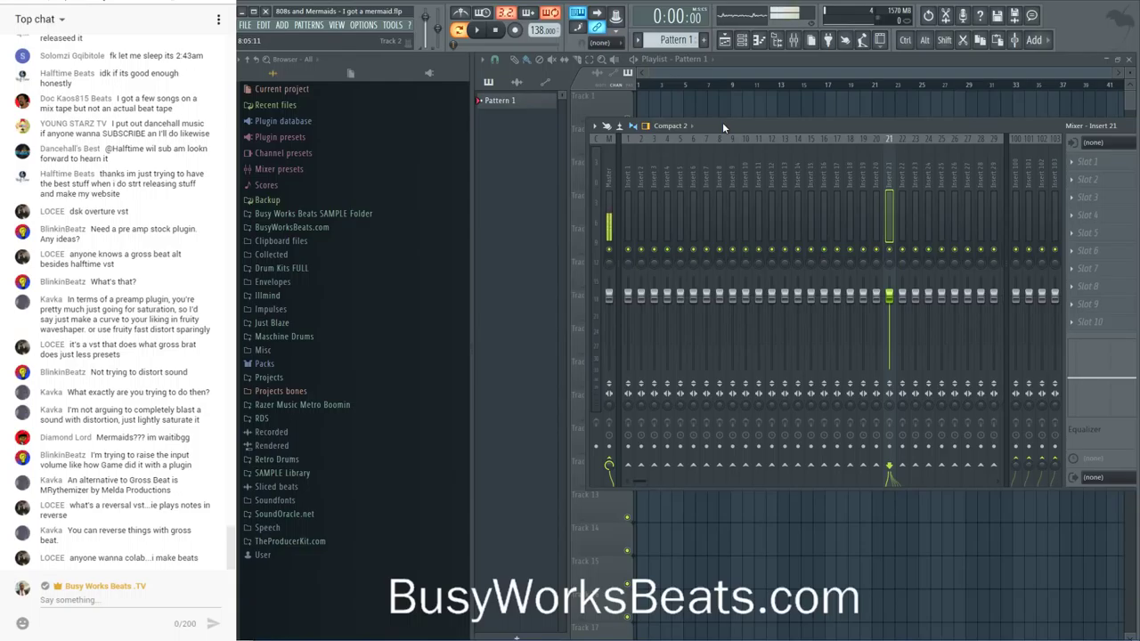
# - Reposition the mixer window and check the live stream's YouTube dashboard before returning to FL Studio
pyautogui.moveTo(704, 123); pyautogui.dragTo(610, 59)
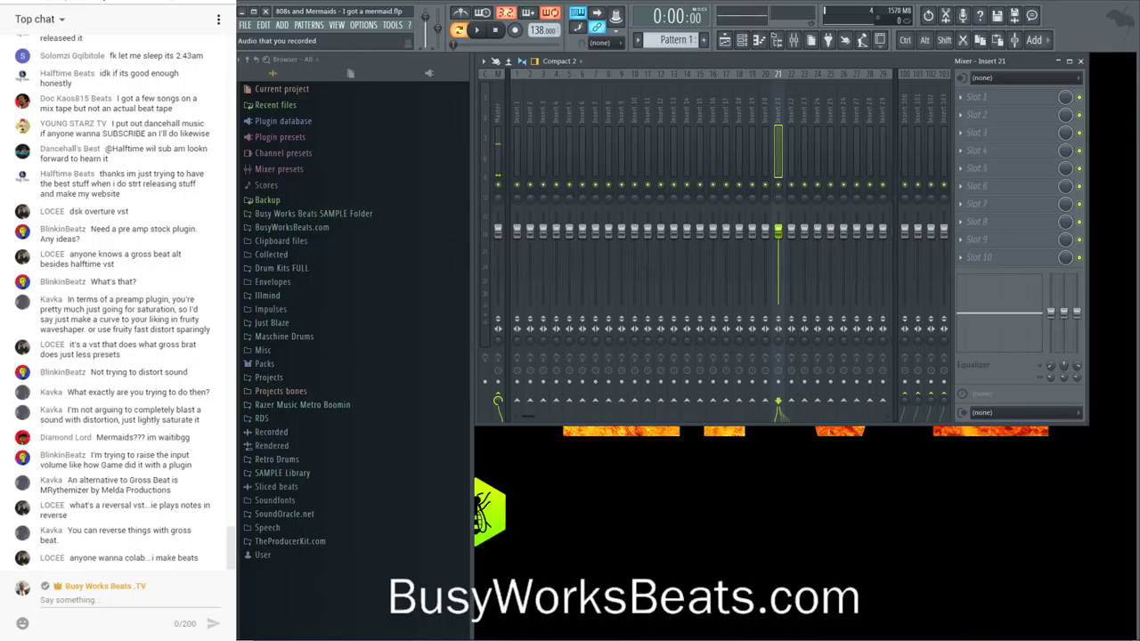
pyautogui.click(241, 630)
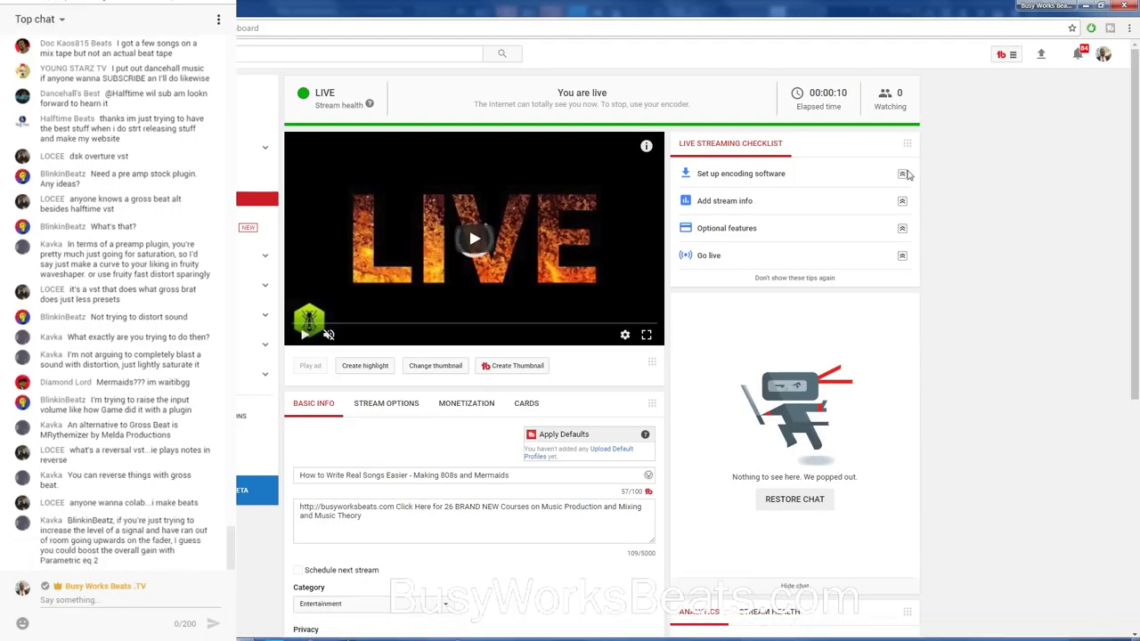
pyautogui.hotkey('alt', 'Tab')
pyautogui.click(143, 591)
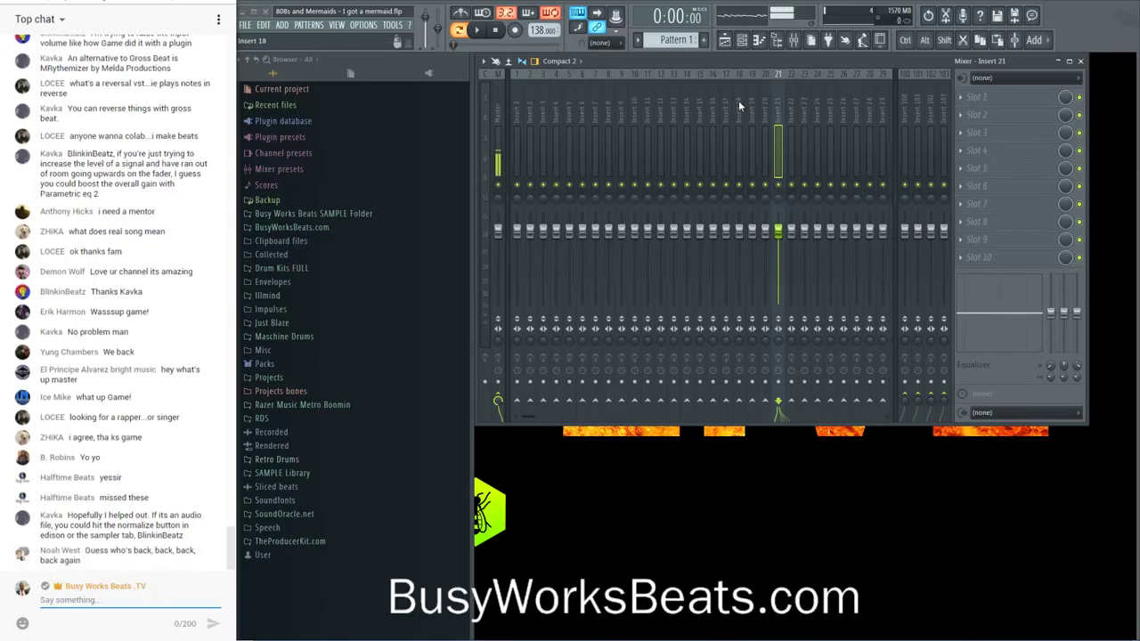
# - Replace the mixer with the channel rack on screen and turn on the metronome
pyautogui.click(742, 40)
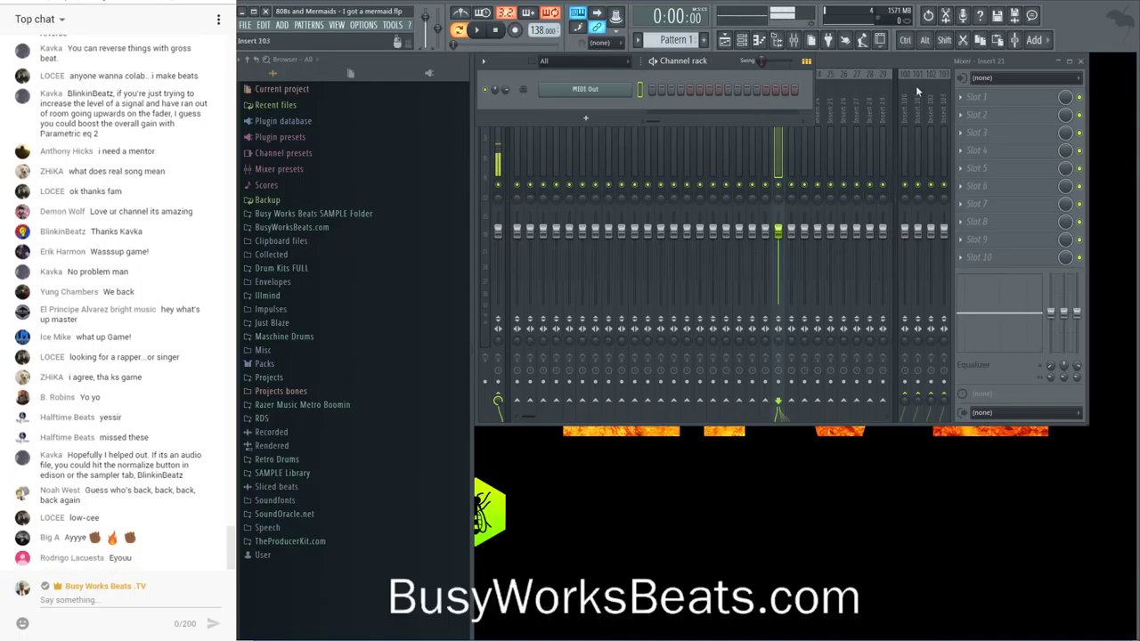
pyautogui.click(1080, 61)
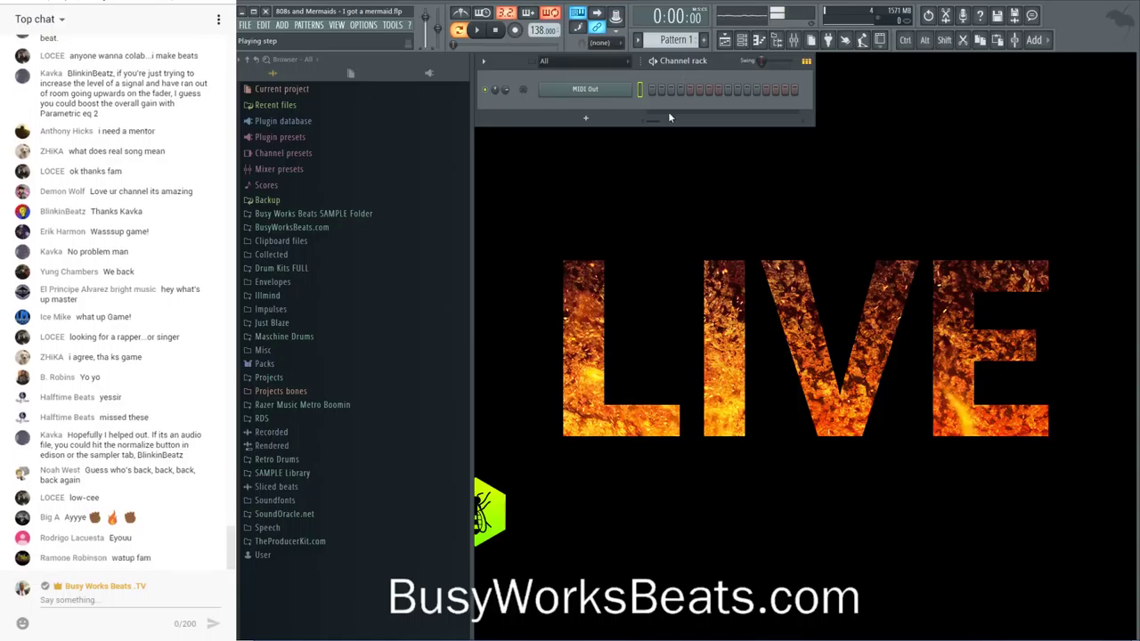
pyautogui.hotkey('ctrl', 'm')
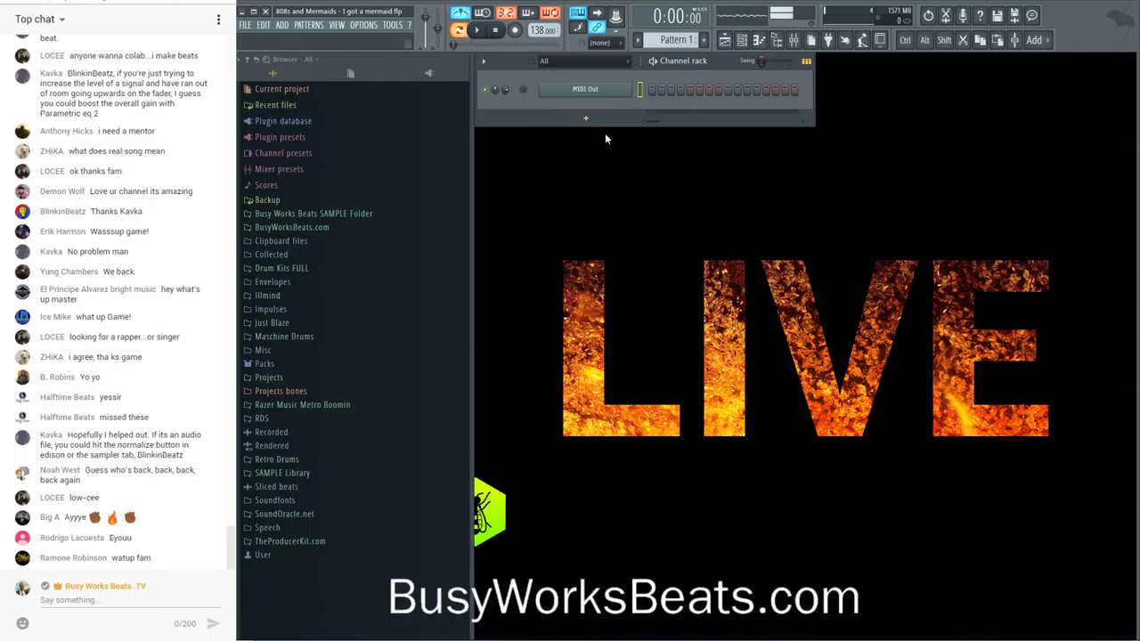
# - Add an Omnisphere [64bit] channel to the pattern and move its window fully into view
pyautogui.click(588, 119)
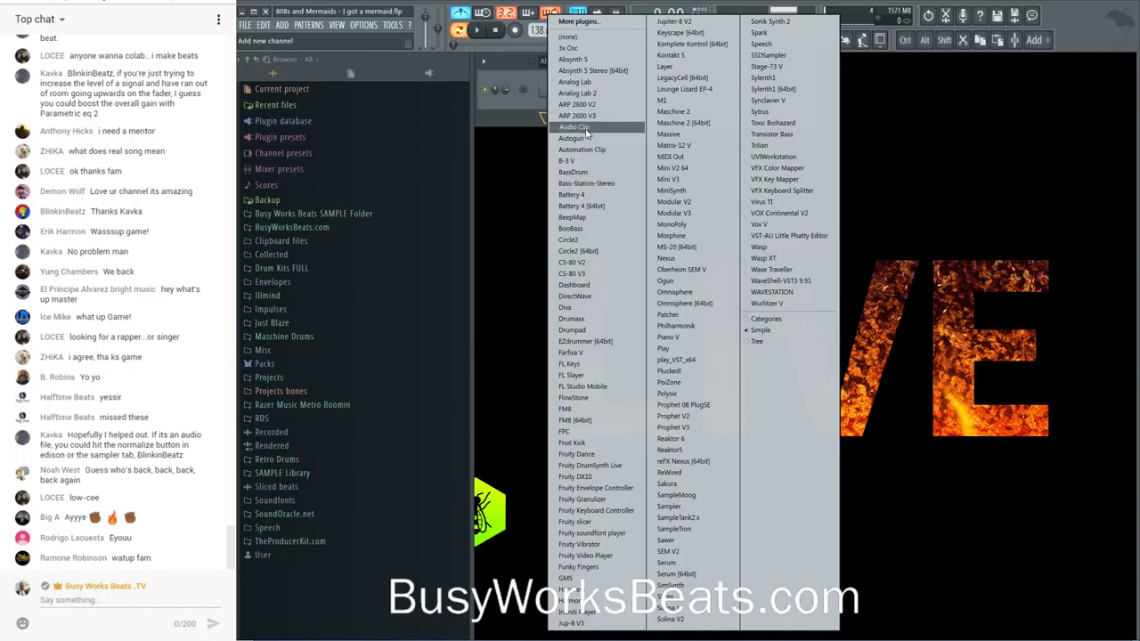
pyautogui.click(712, 307)
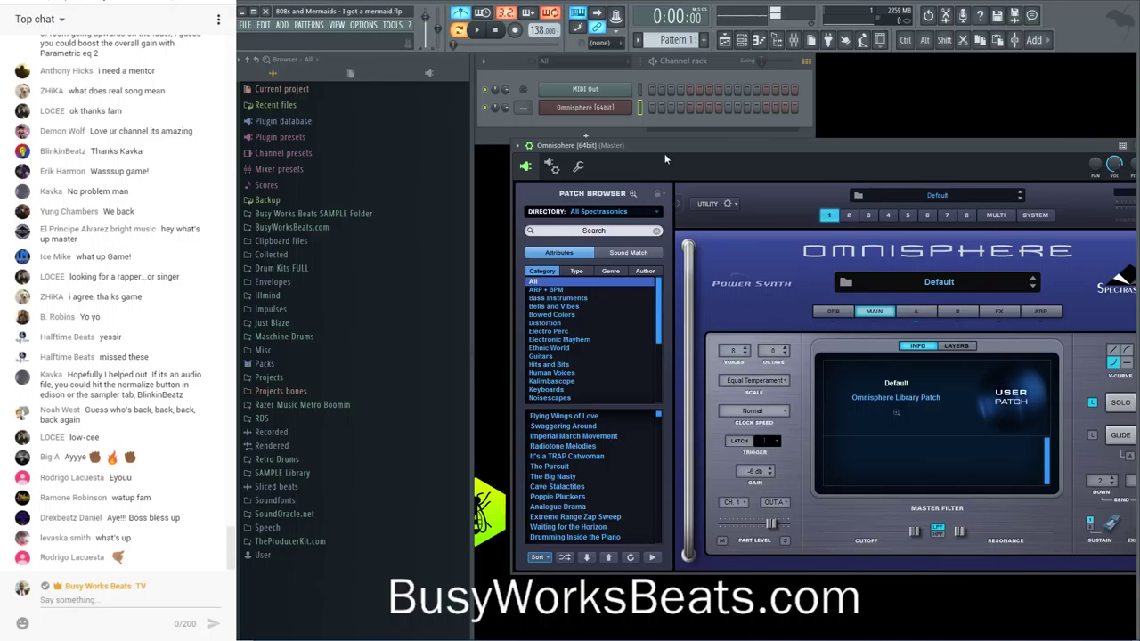
pyautogui.moveTo(663, 145); pyautogui.dragTo(621, 147)
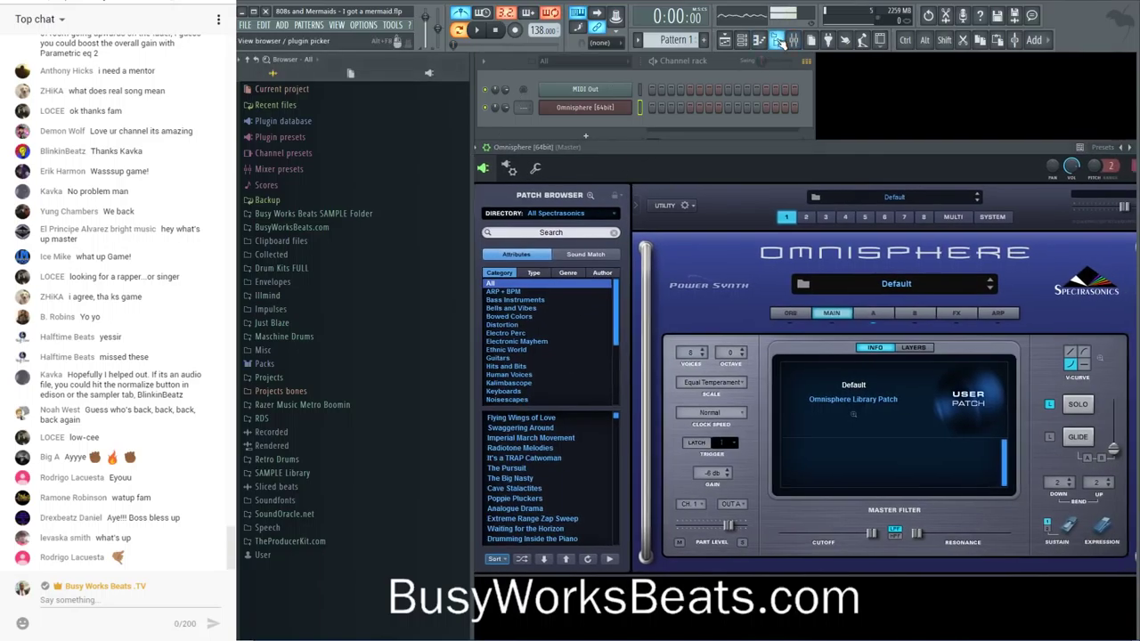
# - Hide the browser and route the Omnisphere channel to mixer track 1
pyautogui.click(776, 40)
pyautogui.scroll(1, 280, 108)
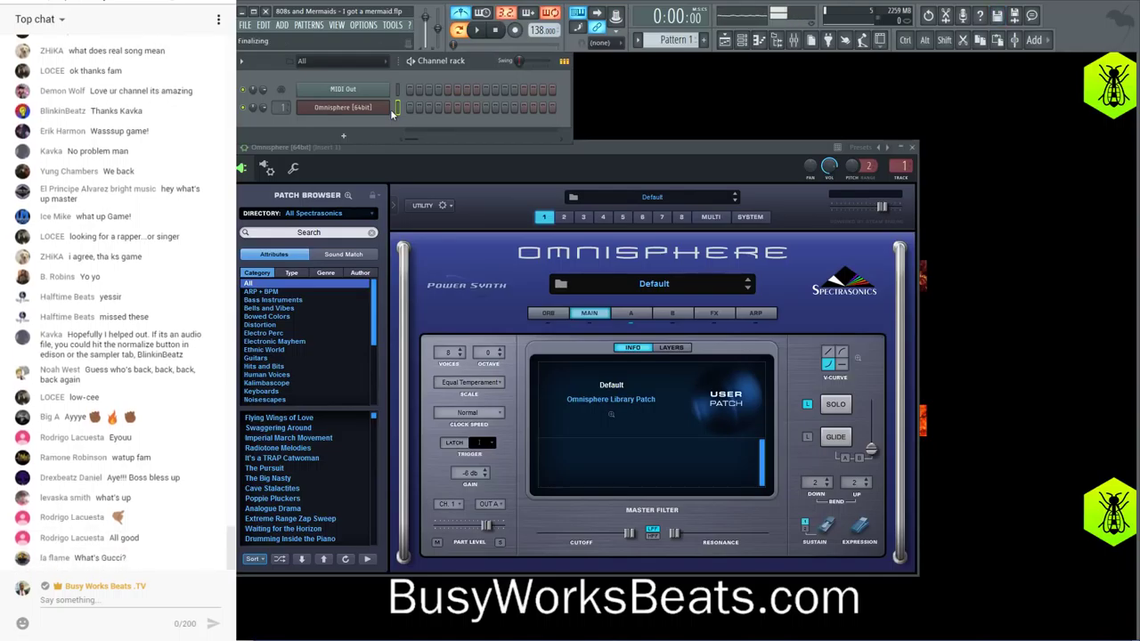
# - Inspect the Microphone track and its effect slots in the mixer, and close the mixer
pyautogui.click(794, 39)
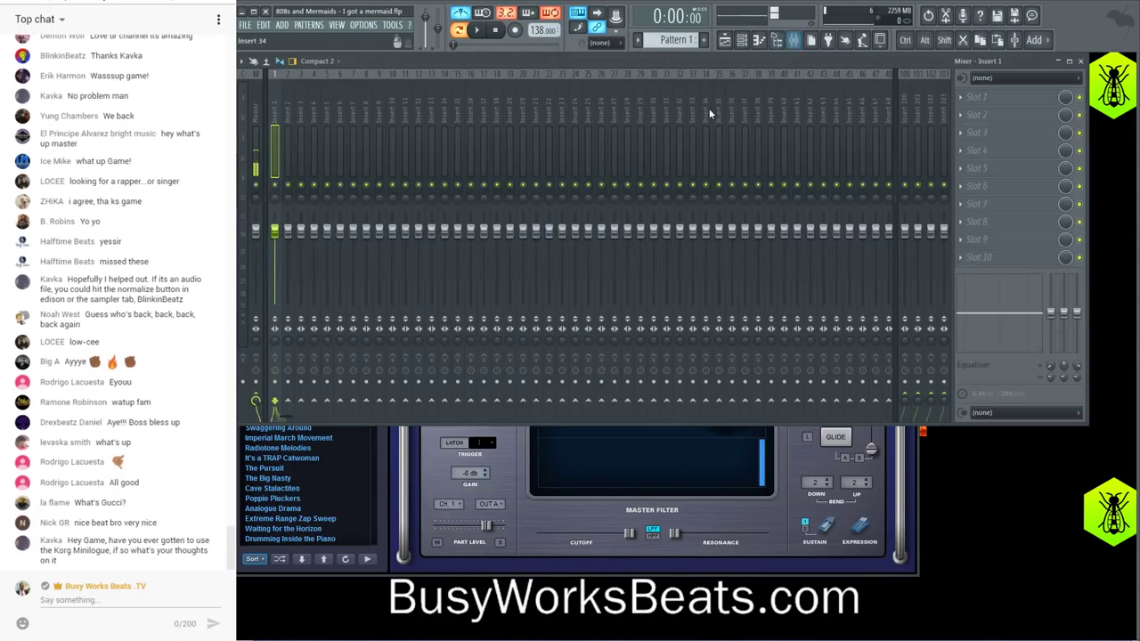
pyautogui.scroll(-7, 712, 93)
pyautogui.click(768, 102)
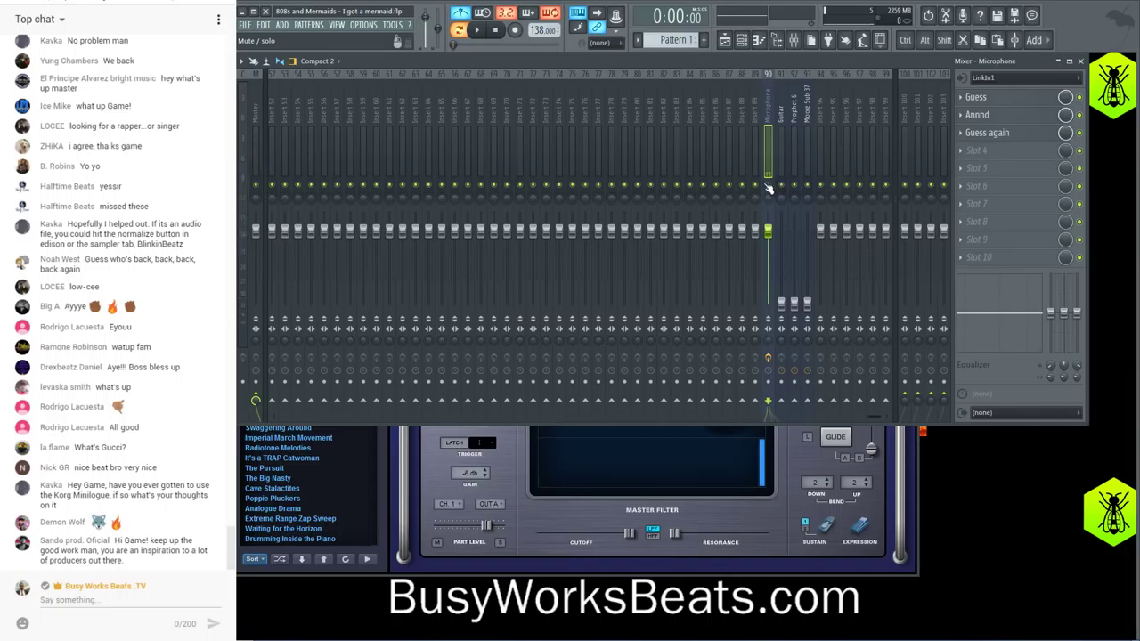
pyautogui.click(1079, 61)
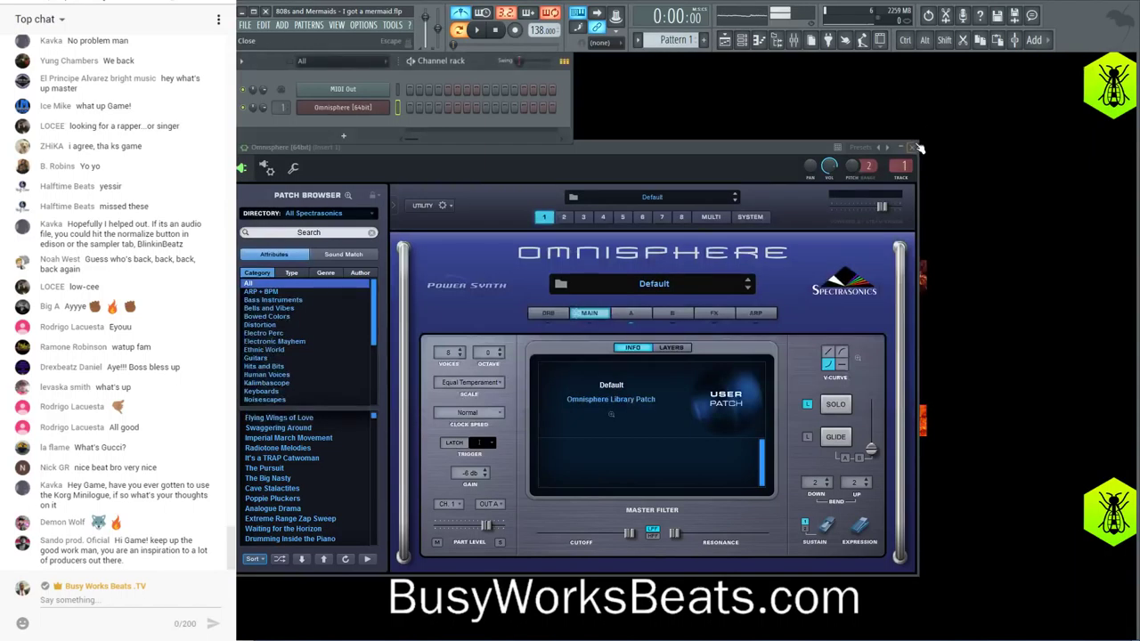
# - Close the Omnisphere window, and widen the channel rack and move it closer to the centre of the workspace
pyautogui.click(912, 147)
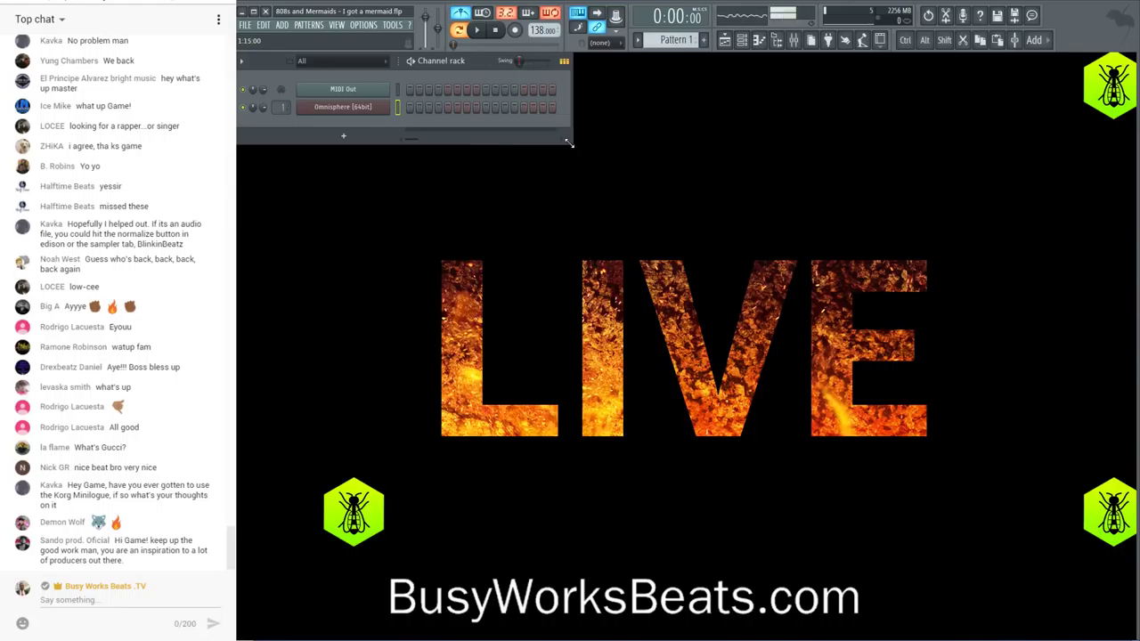
pyautogui.moveTo(570, 142); pyautogui.dragTo(613, 144)
pyautogui.moveTo(496, 61); pyautogui.dragTo(591, 116)
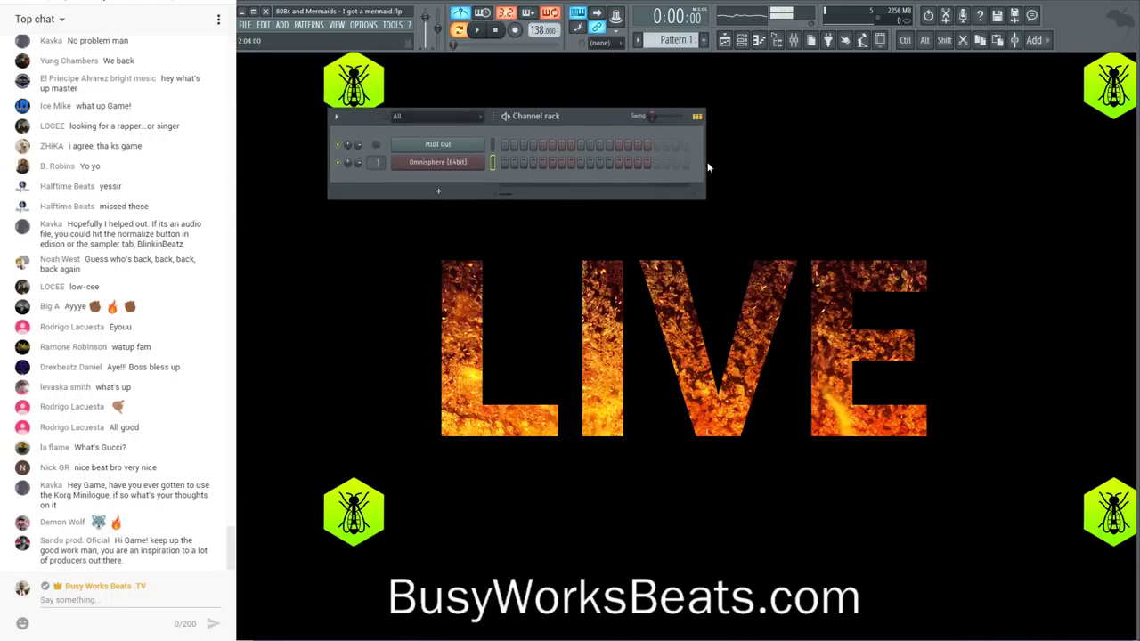
pyautogui.moveTo(707, 166); pyautogui.dragTo(887, 192)
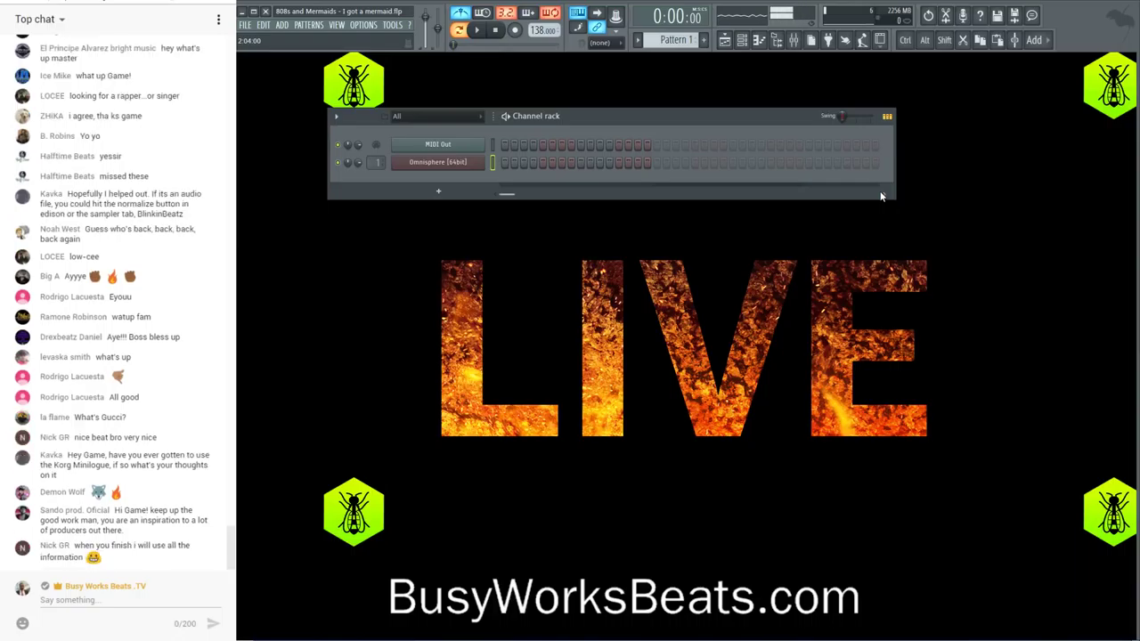
# - Reopen Omnisphere in the middle of the workspace and filter its patches by the Synth Poly category
pyautogui.click(472, 163)
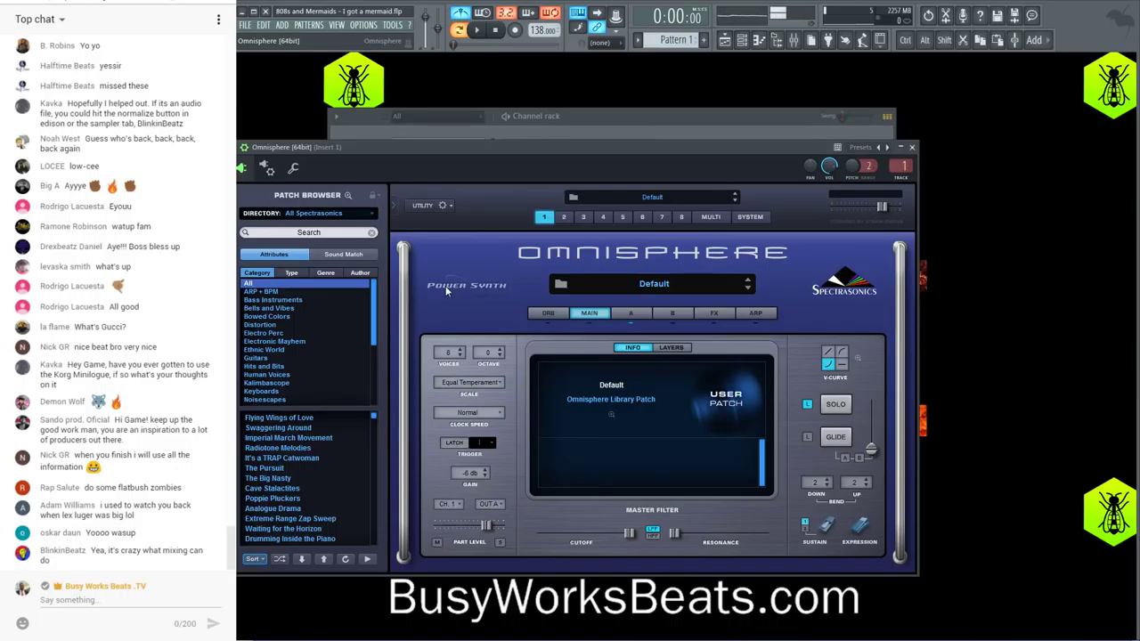
pyautogui.moveTo(492, 157); pyautogui.dragTo(552, 152)
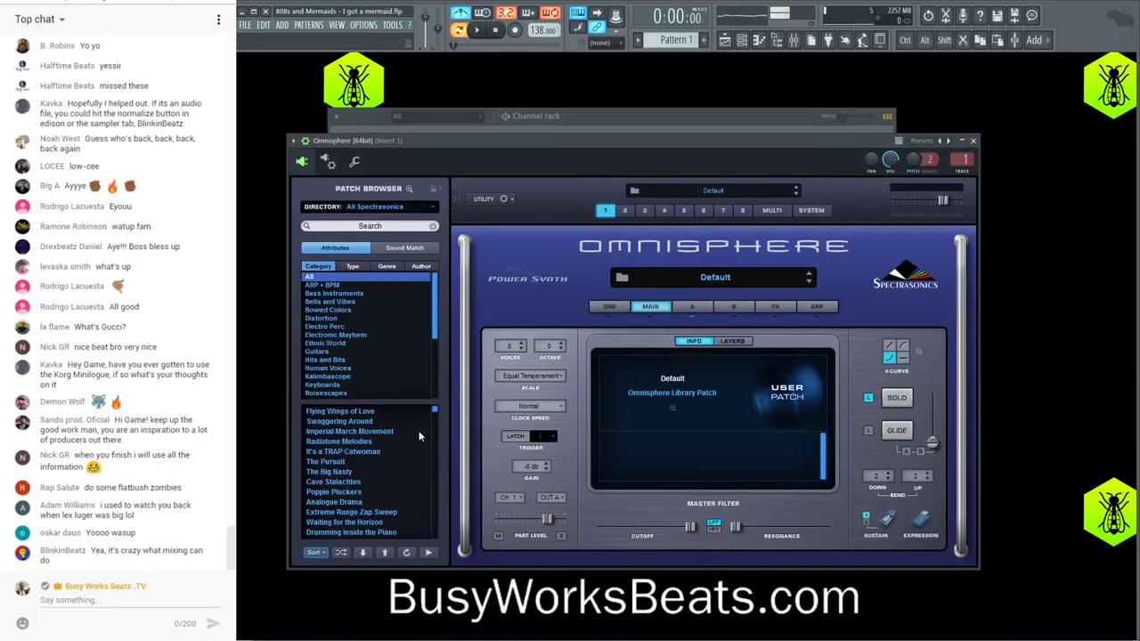
pyautogui.scroll(-5, 347, 356)
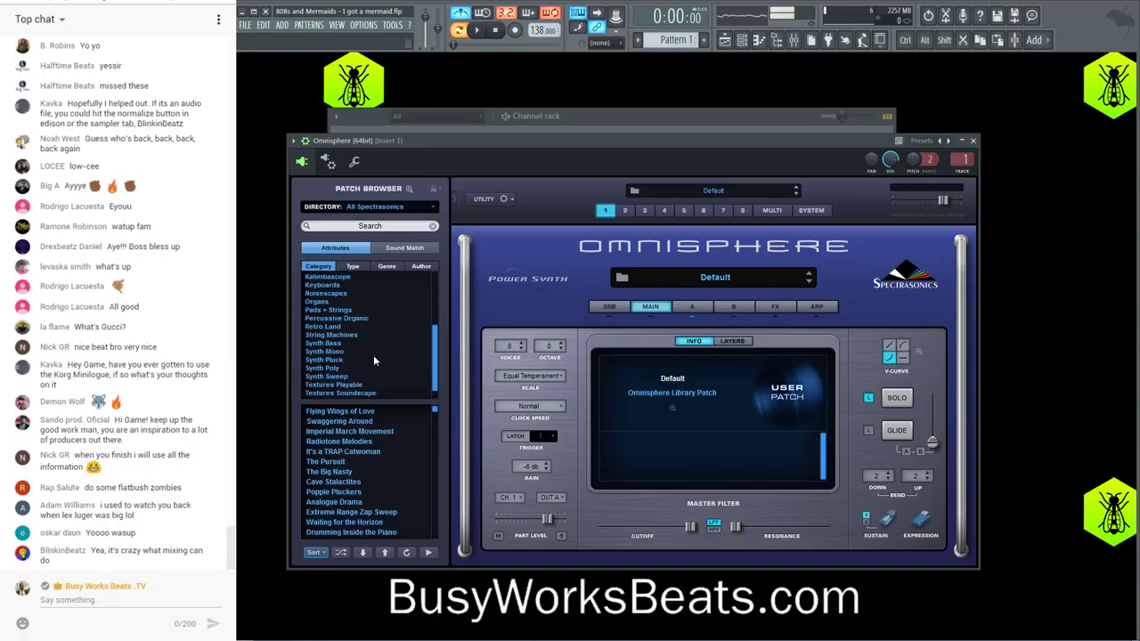
pyautogui.scroll(-2, 375, 331)
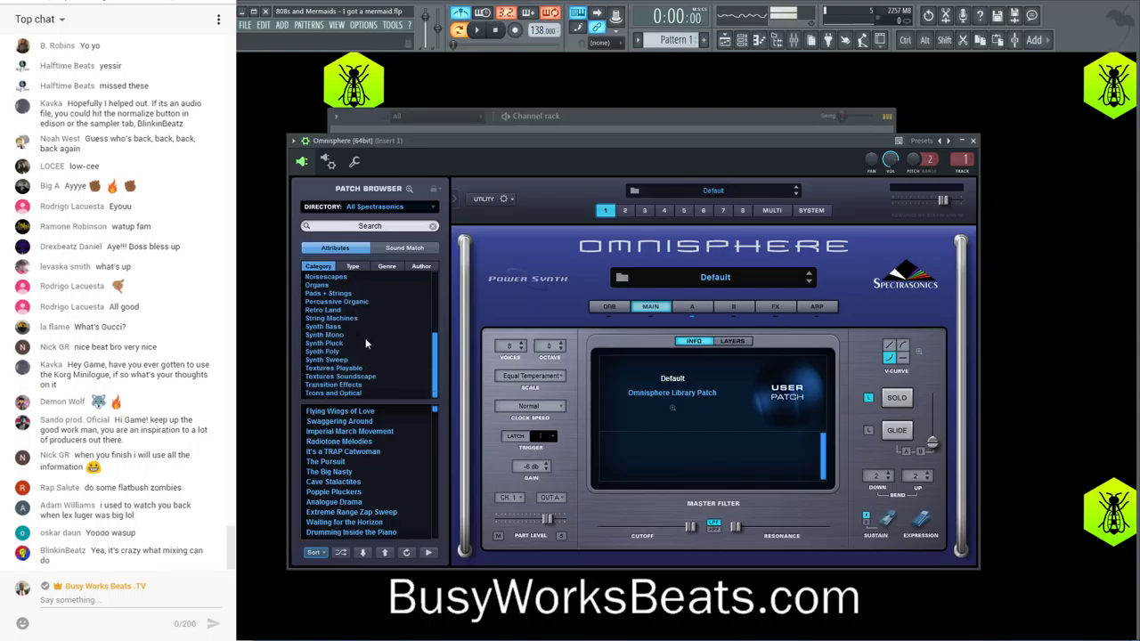
pyautogui.click(341, 353)
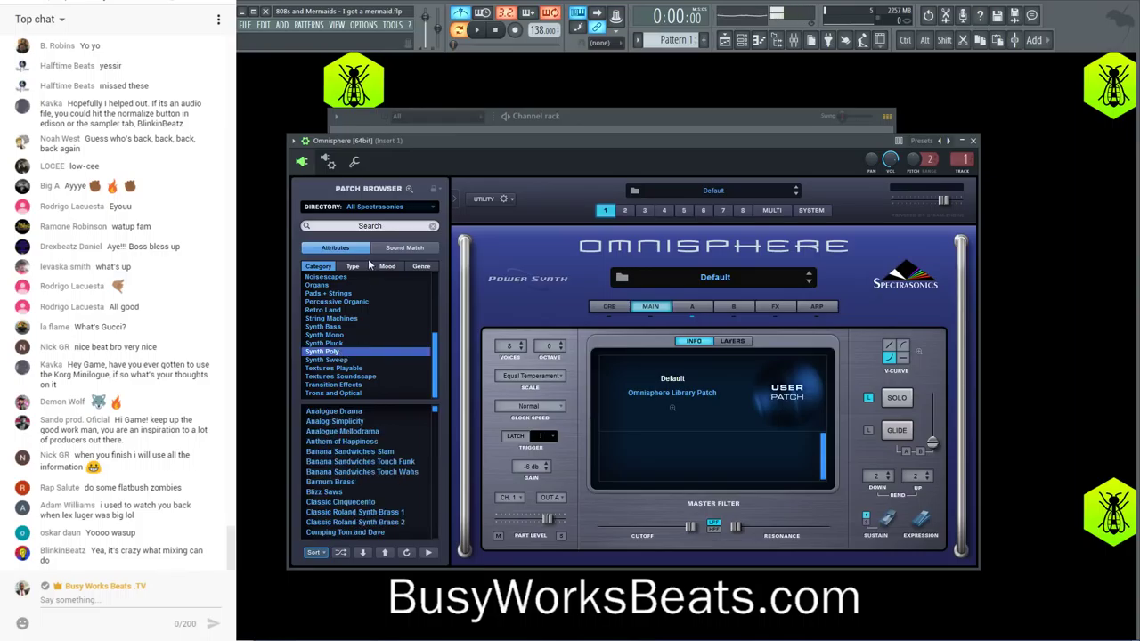
# - Narrow the Synth Poly patches to the Thin Synths type
pyautogui.scroll(5, 367, 330)
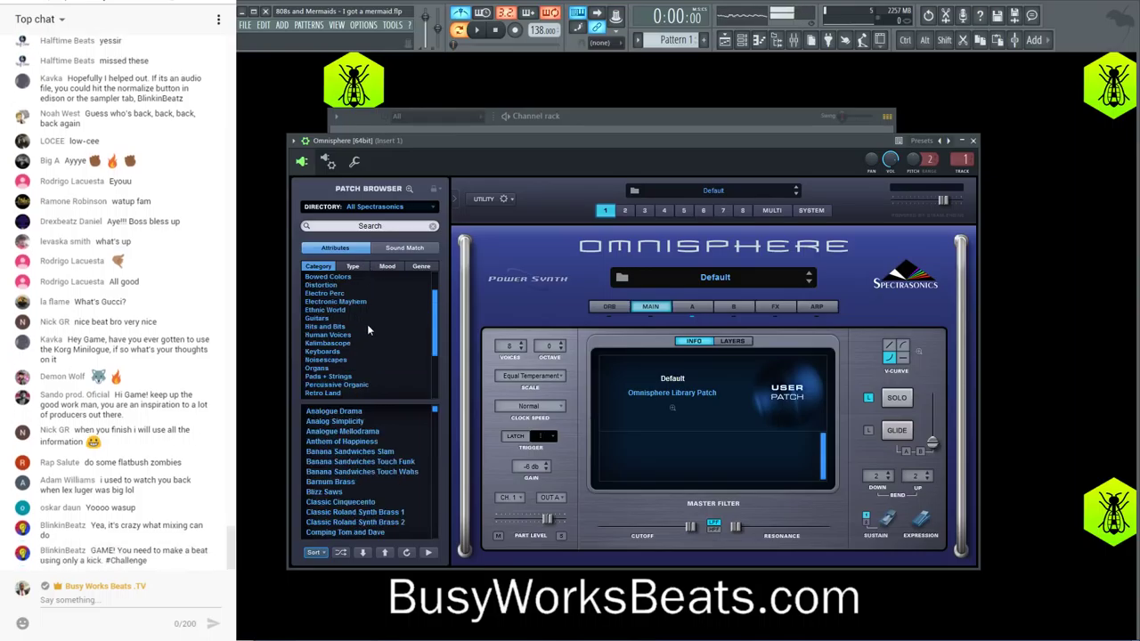
pyautogui.scroll(-3, 367, 329)
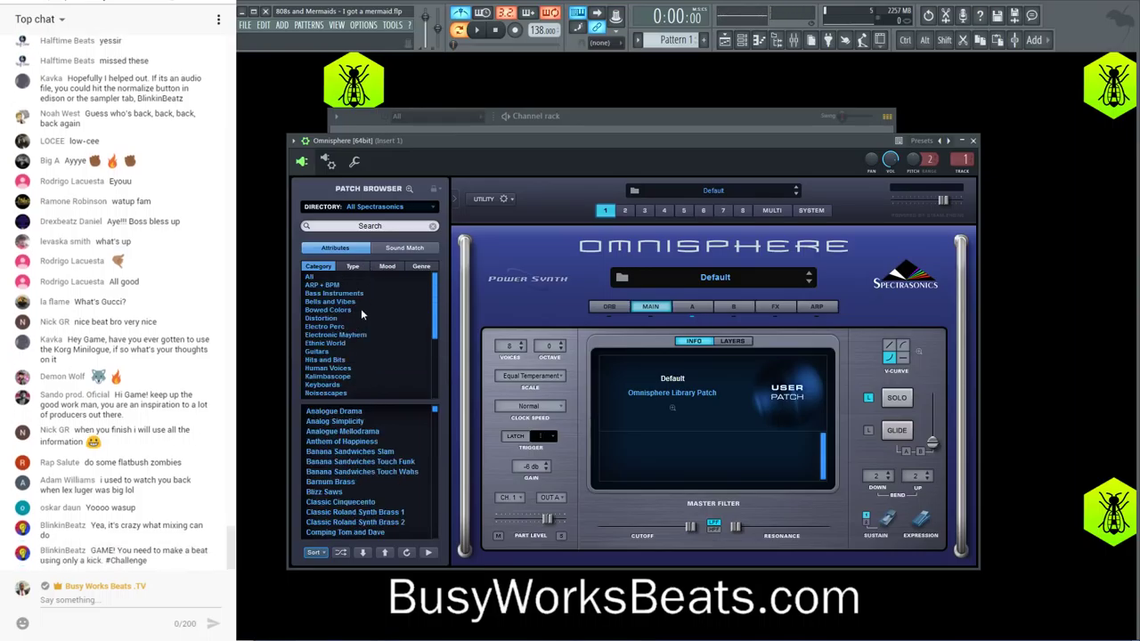
pyautogui.scroll(-2, 349, 346)
pyautogui.click(344, 267)
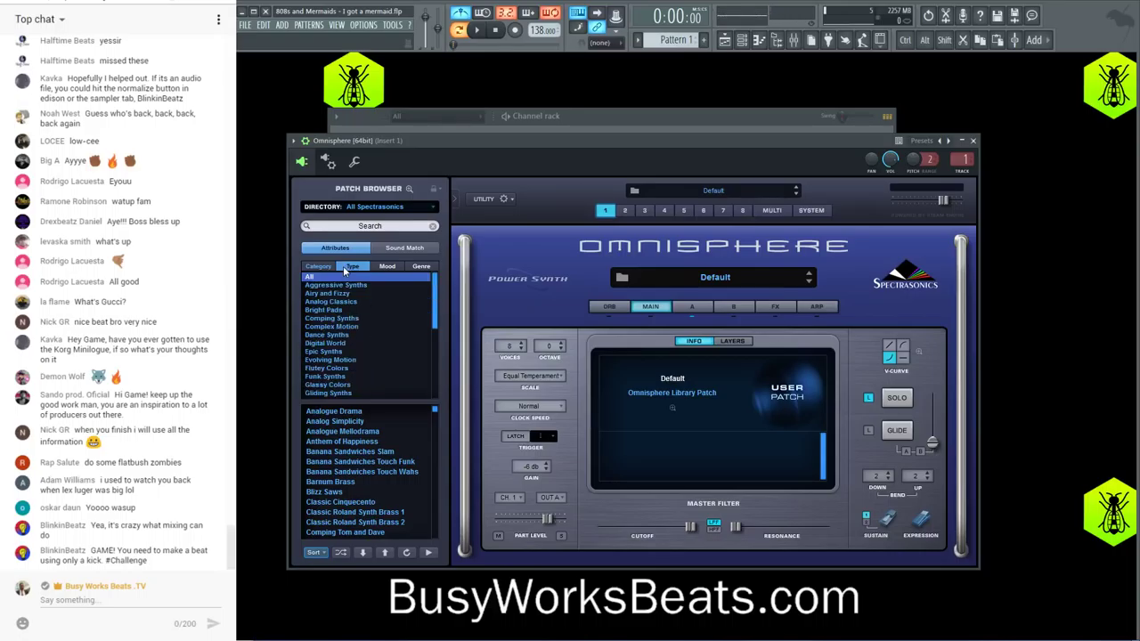
pyautogui.scroll(-5, 355, 347)
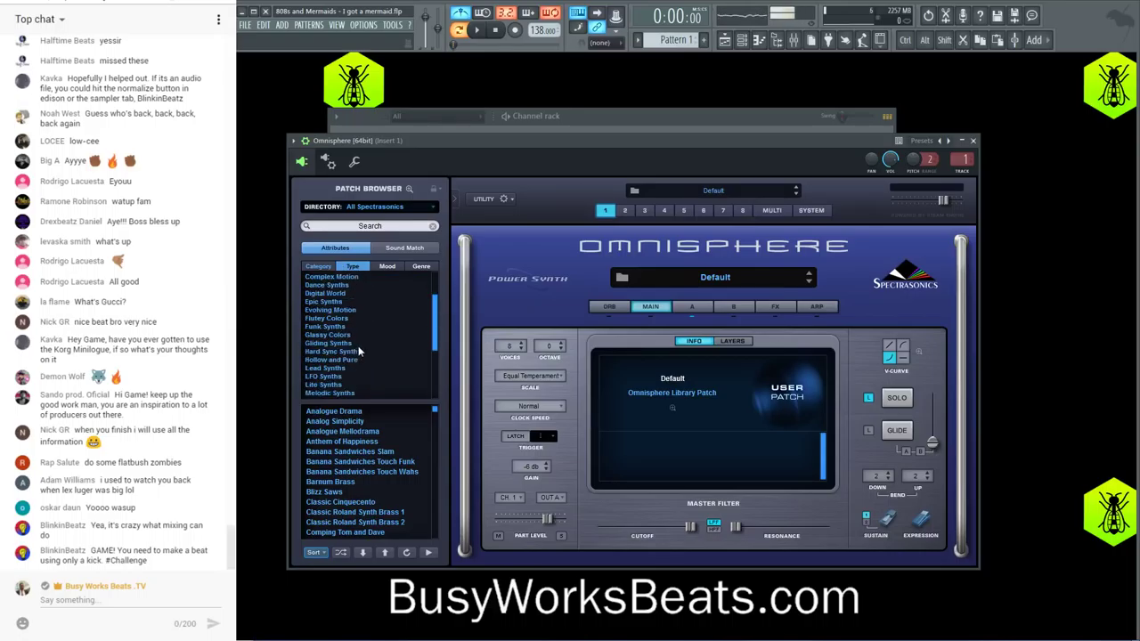
pyautogui.scroll(5, 338, 369)
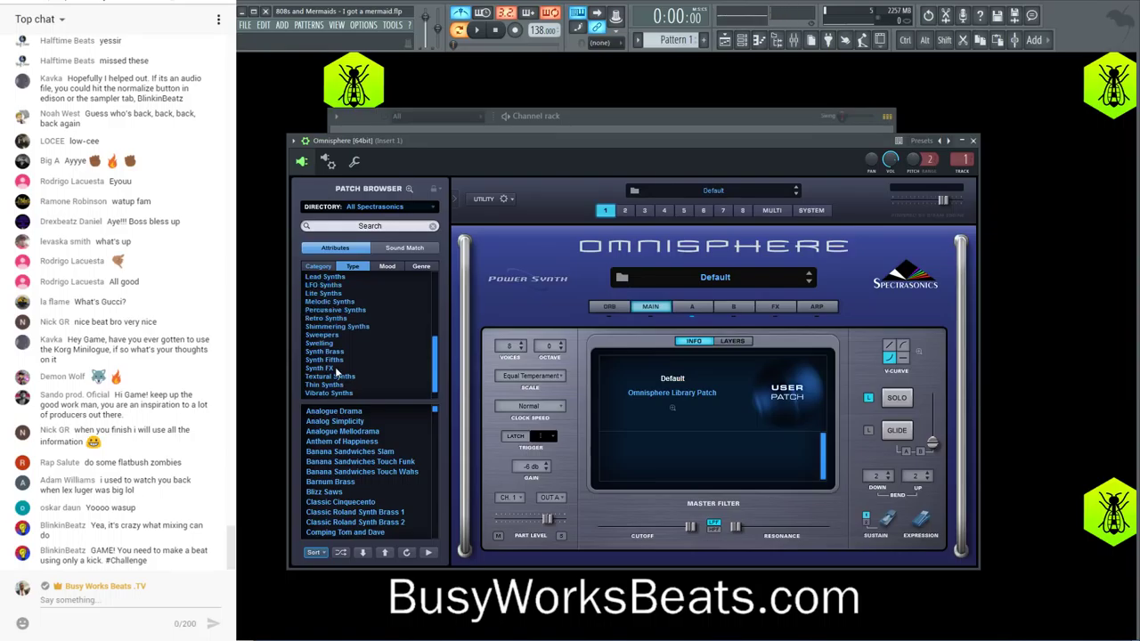
pyautogui.scroll(-5, 350, 321)
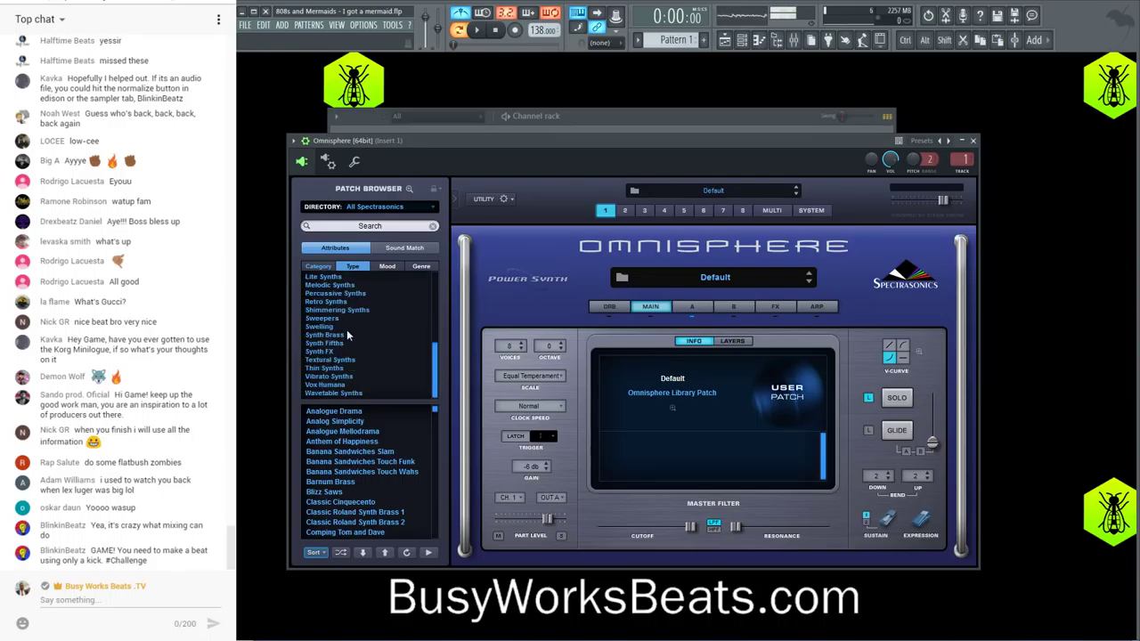
pyautogui.click(326, 368)
# - Shuffle the patch list, load the Gaga Fizz patch and close the Omnisphere window
pyautogui.click(340, 553)
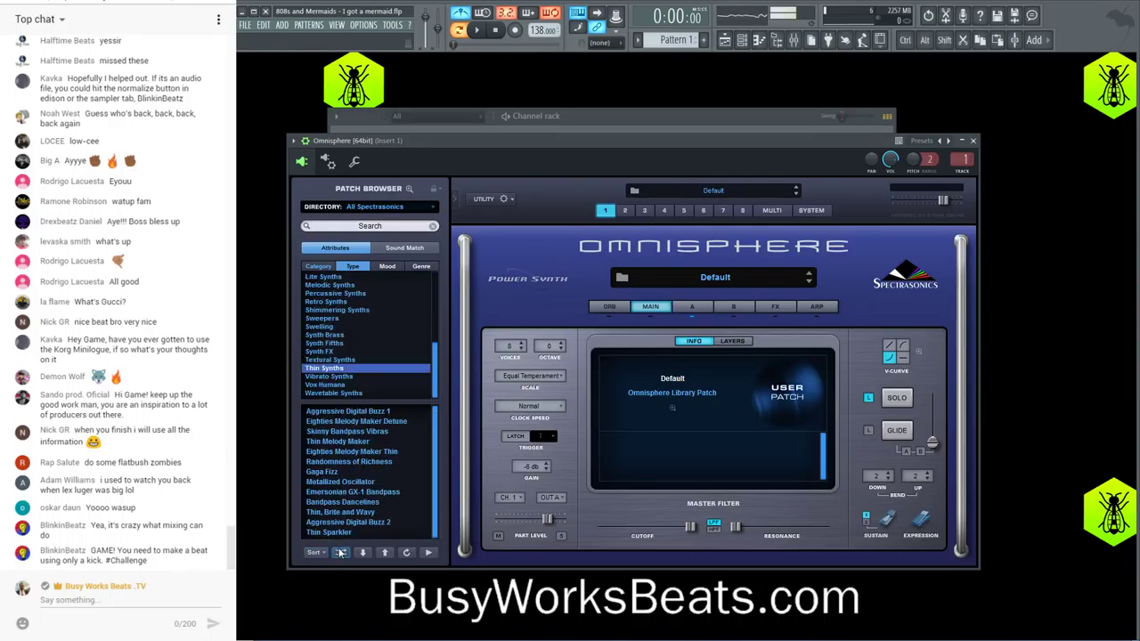
pyautogui.click(360, 469)
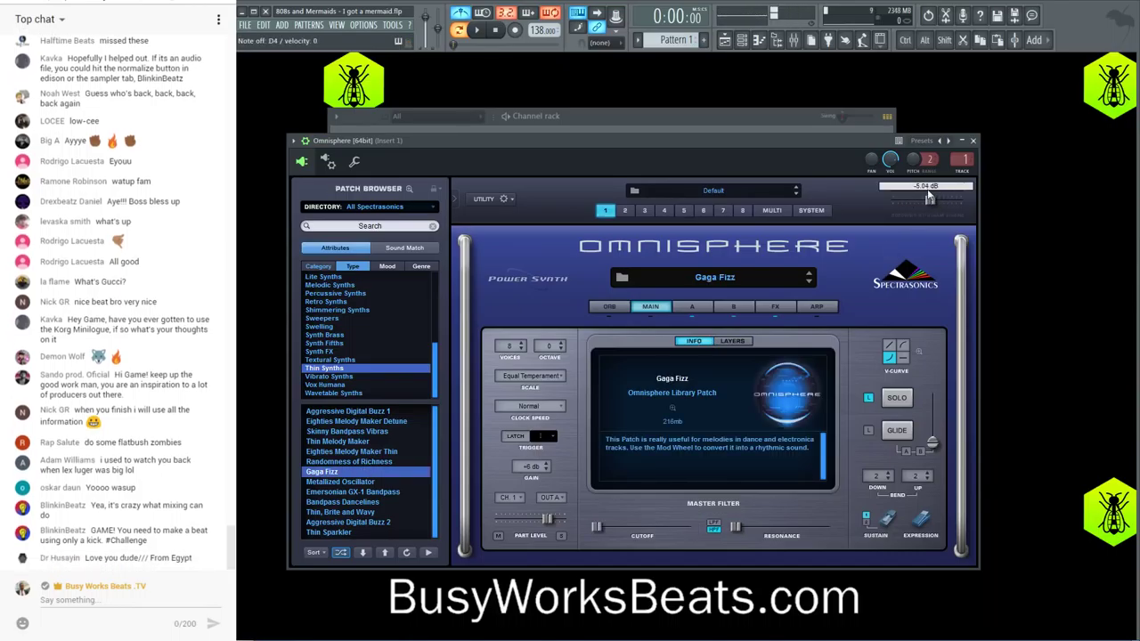
pyautogui.press('Escape')
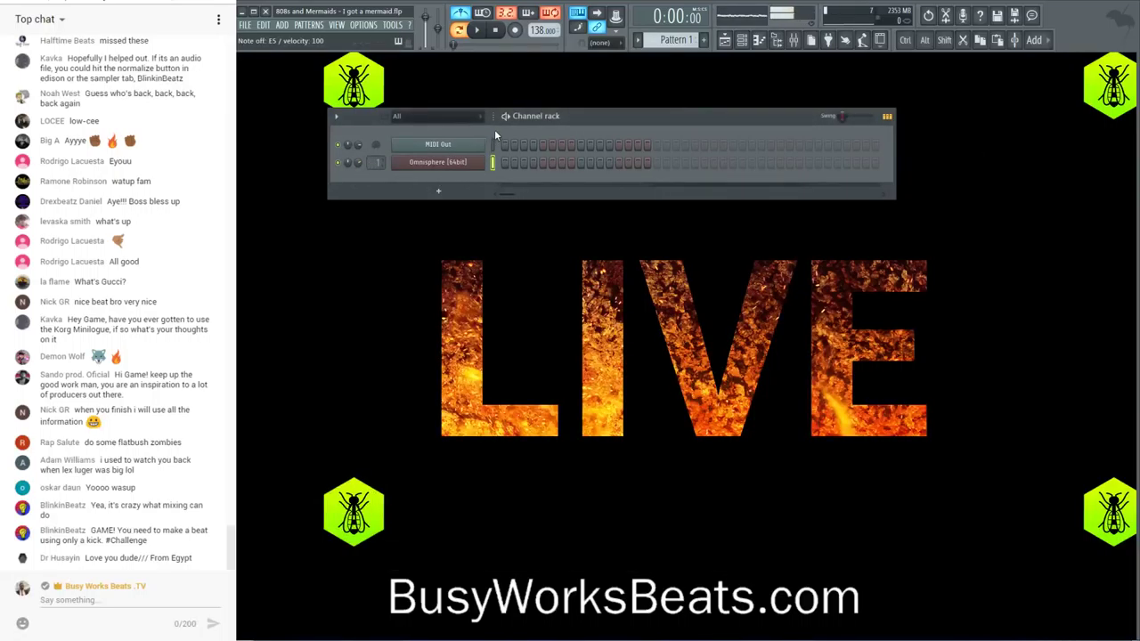
# - Open the Omnisphere channel's piano roll and place short E5 and A5 notes half a beat apart from the start of bar 1
pyautogui.rightClick(464, 162)
pyautogui.click(512, 163)
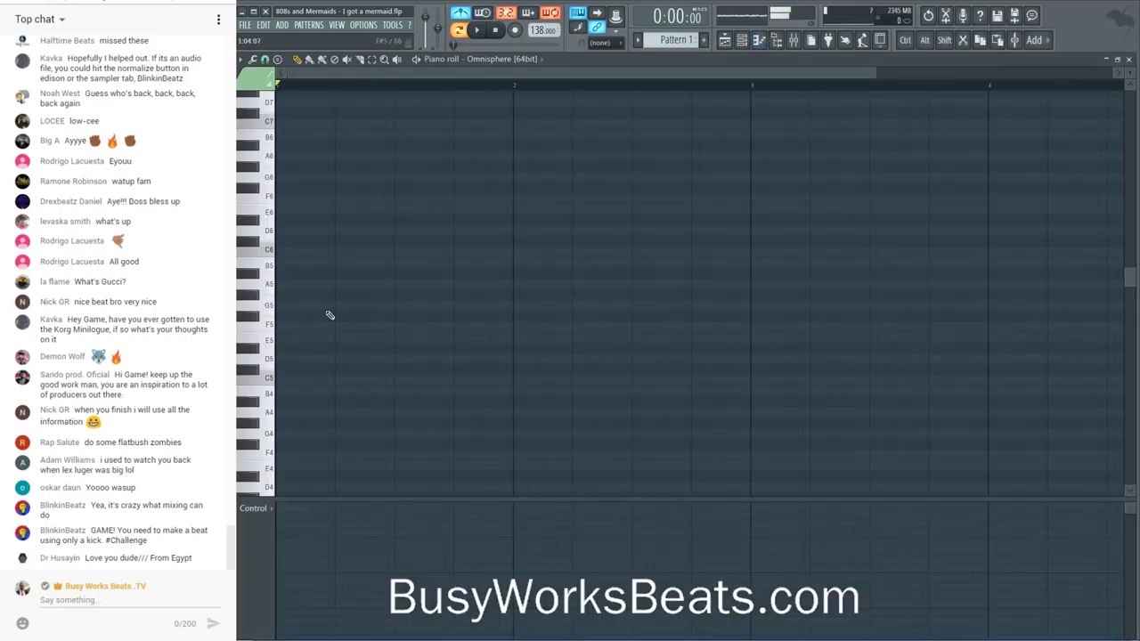
pyautogui.click(260, 342)
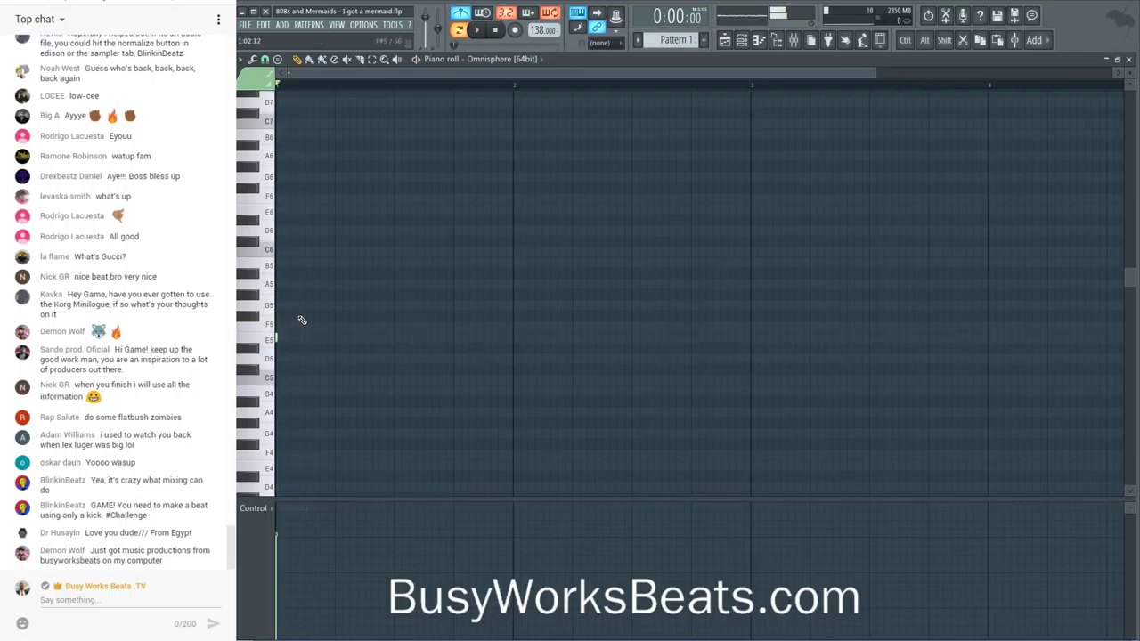
pyautogui.click(306, 285)
# - Set the project tempo to 118 BPM by tapping the beat in the Tempo tapper
pyautogui.rightClick(539, 29)
pyautogui.click(664, 40)
pyautogui.click(590, 293)
pyautogui.click(591, 293)
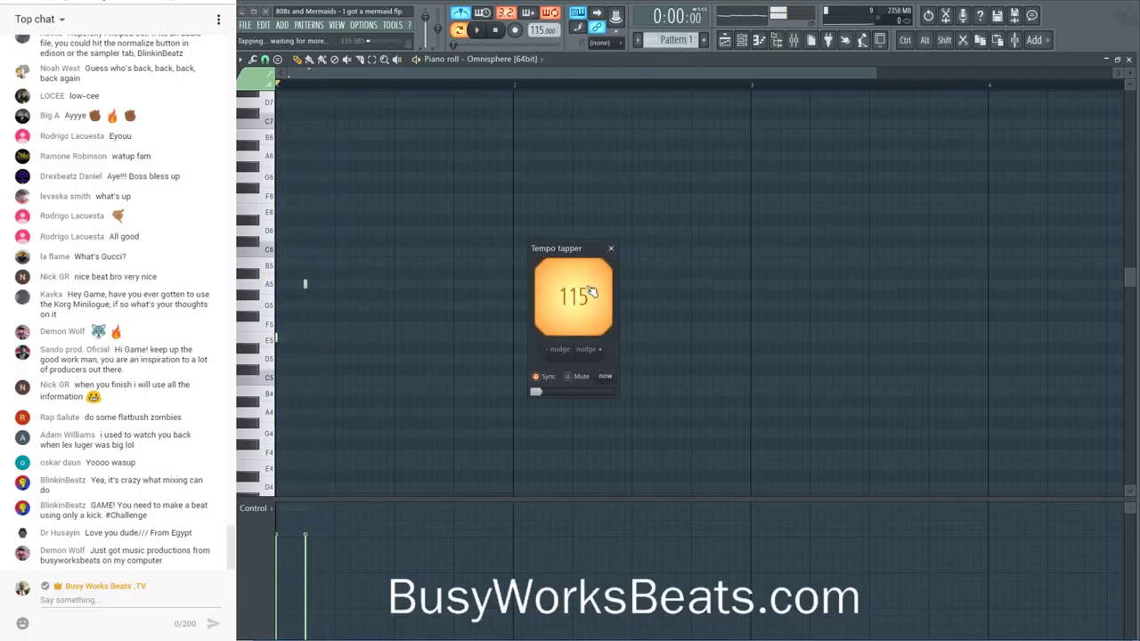
pyautogui.click(591, 293)
pyautogui.click(593, 291)
pyautogui.click(593, 291)
pyautogui.click(592, 292)
pyautogui.click(592, 291)
pyautogui.click(612, 250)
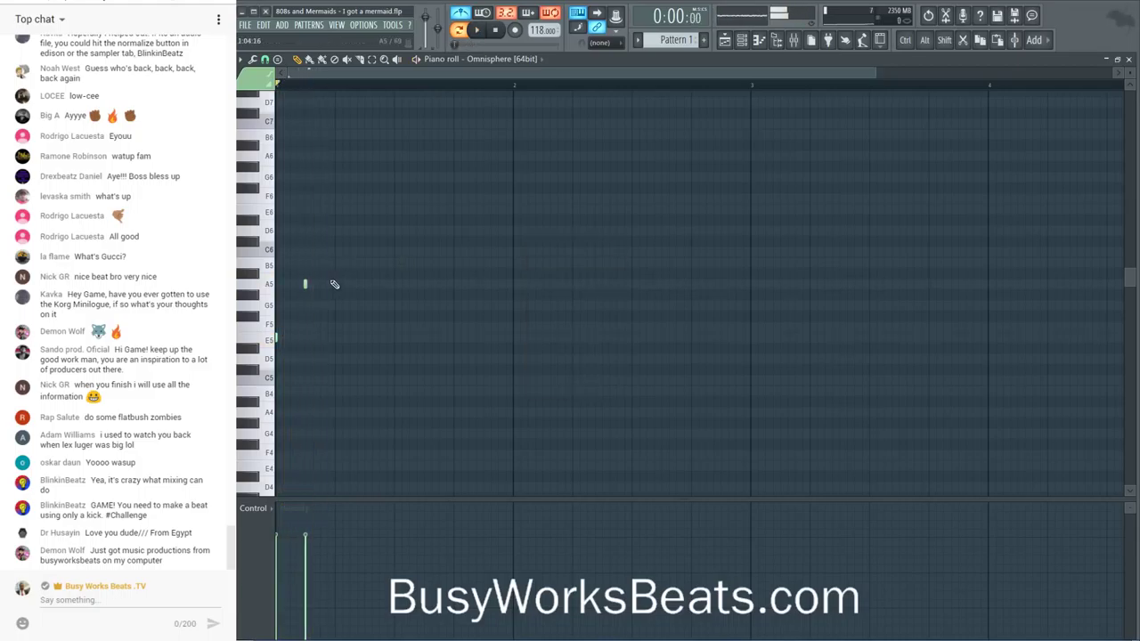
# - Continue the bar 1 melody with short D5, E5, F5, D5 and E5 notes spaced half a beat apart
pyautogui.click(338, 358)
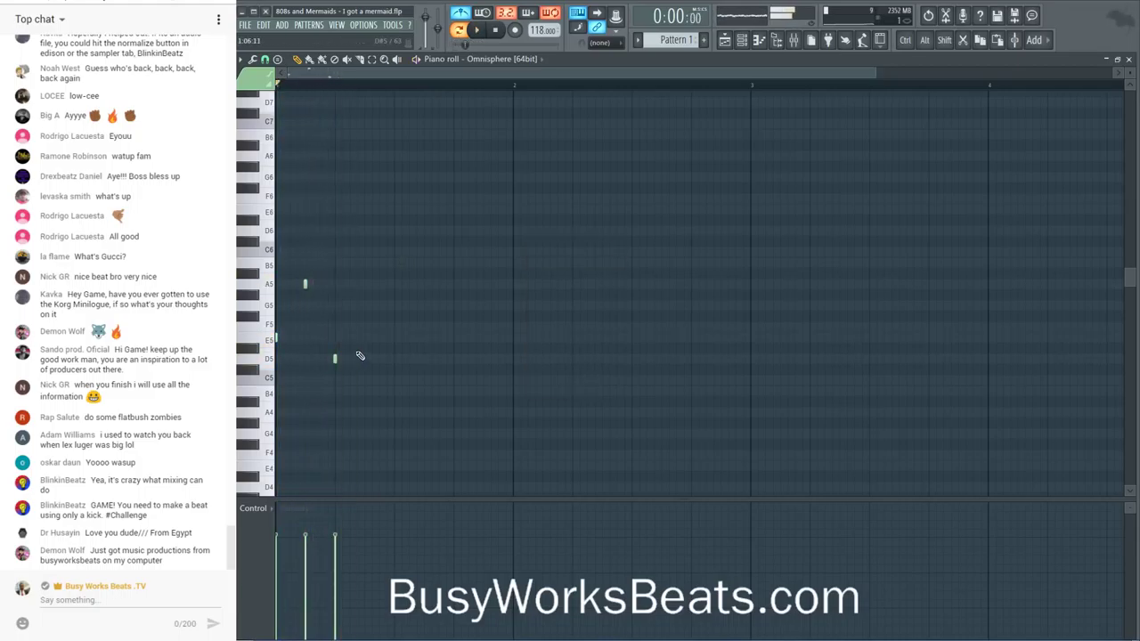
pyautogui.click(365, 338)
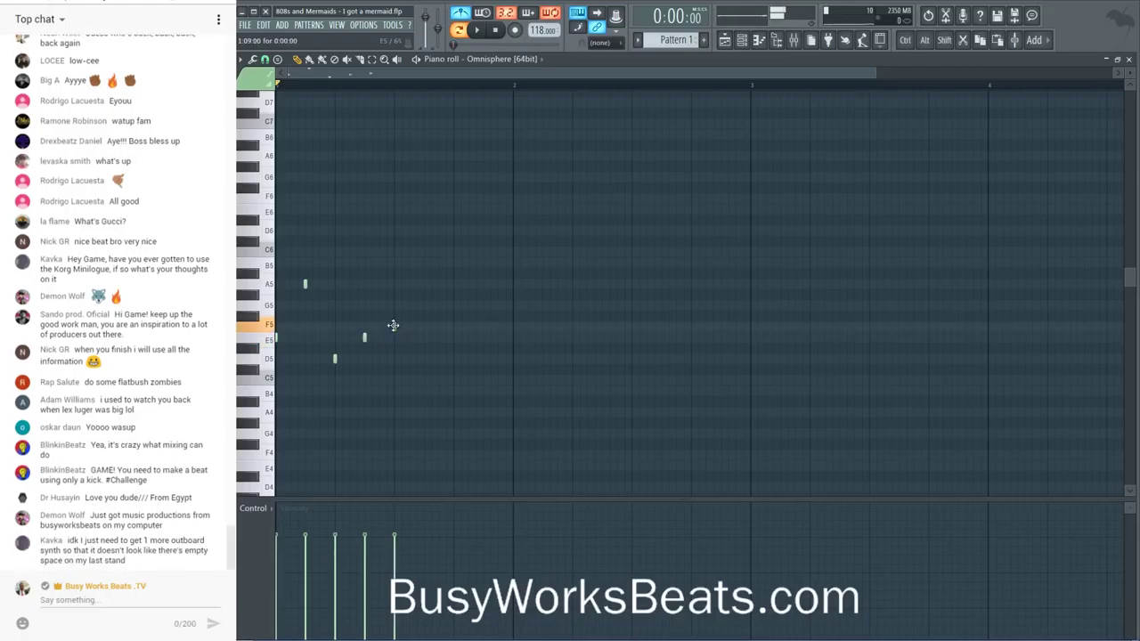
pyautogui.moveTo(407, 324); pyautogui.dragTo(404, 356)
pyautogui.press('space')
pyautogui.press('space')
pyautogui.click(424, 359)
pyautogui.click(451, 339)
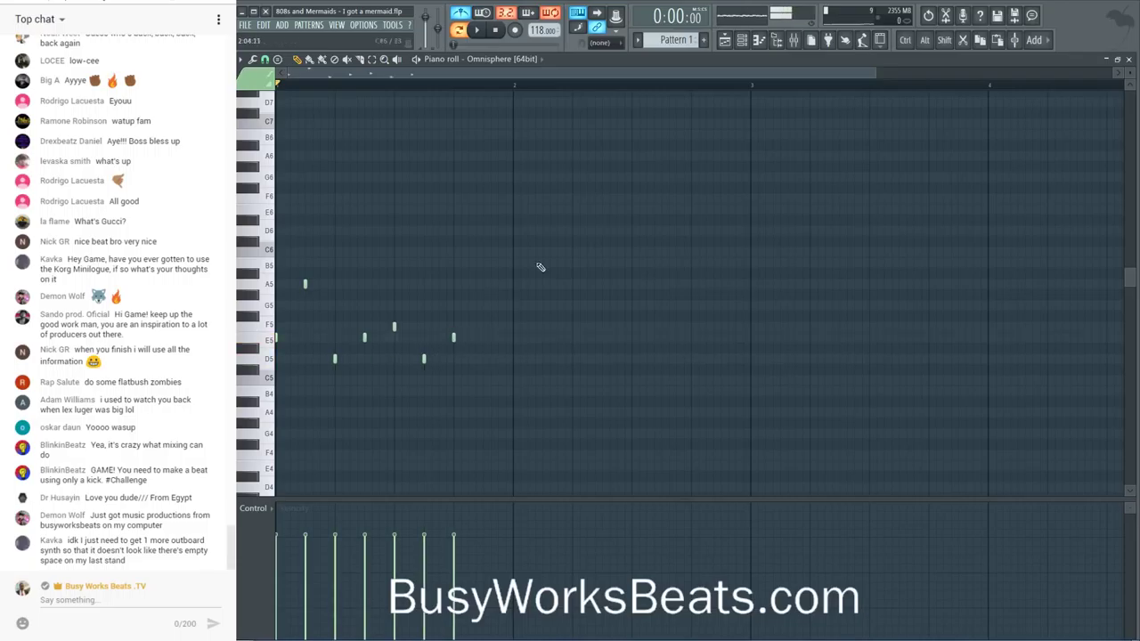
# - Set the project tempo to 110 BPM with the metronome off during playback, and bring up the channel rack
pyautogui.press('space')
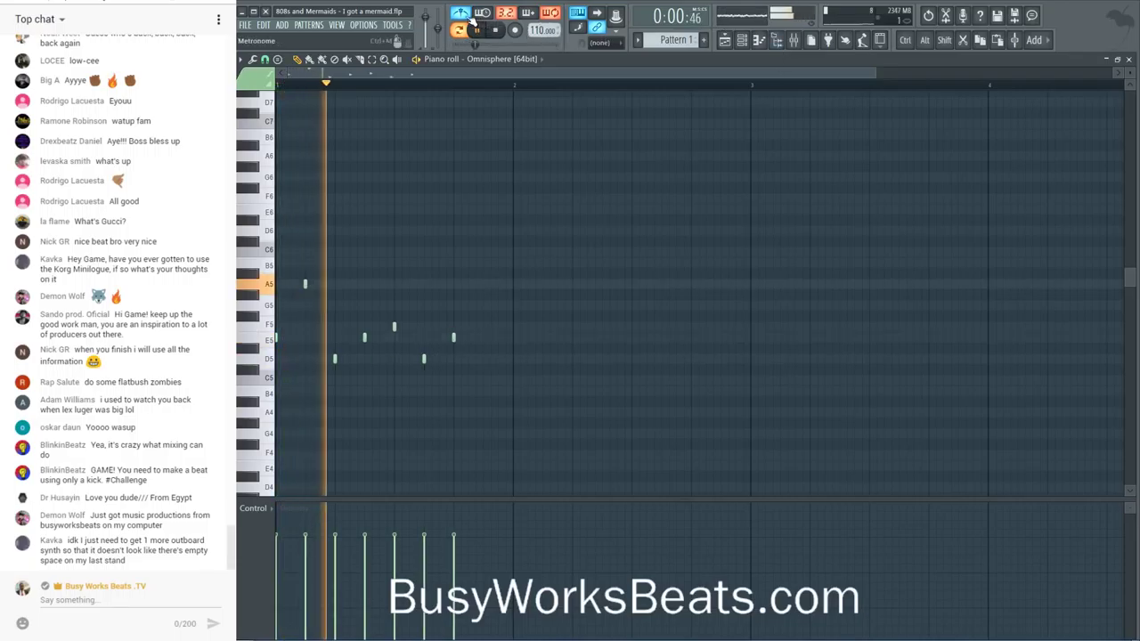
pyautogui.scroll(-2, 541, 29)
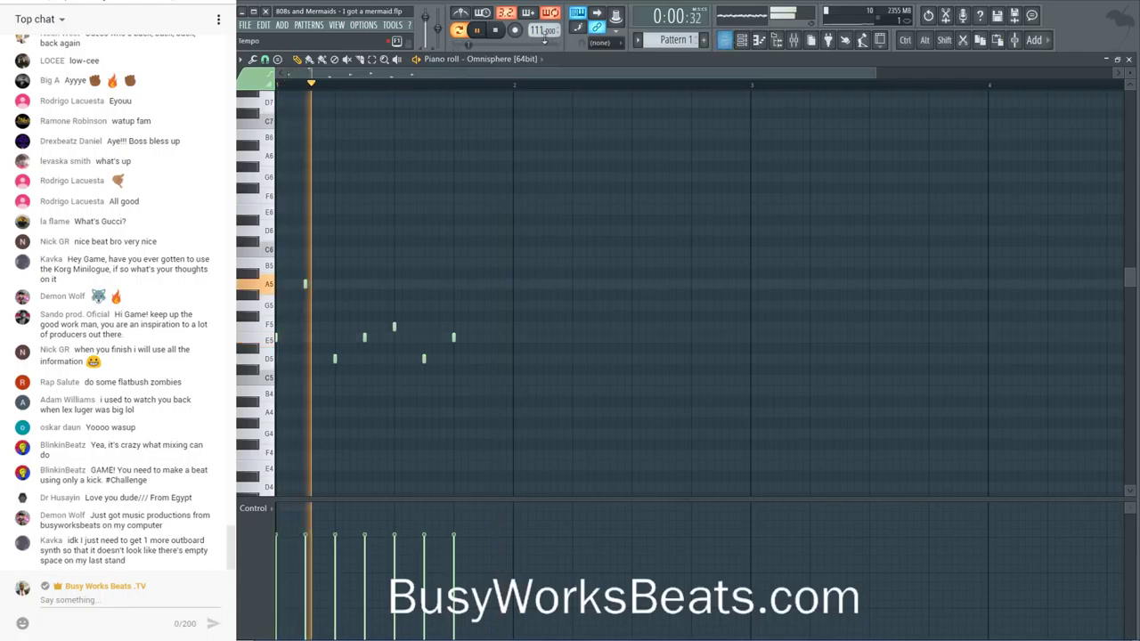
pyautogui.press('F6')
pyautogui.press('space')
# - Open the Omnisphere channel's window and switch off the Pro-Verb effect in the patch's common effects rack
pyautogui.click(425, 172)
pyautogui.click(704, 307)
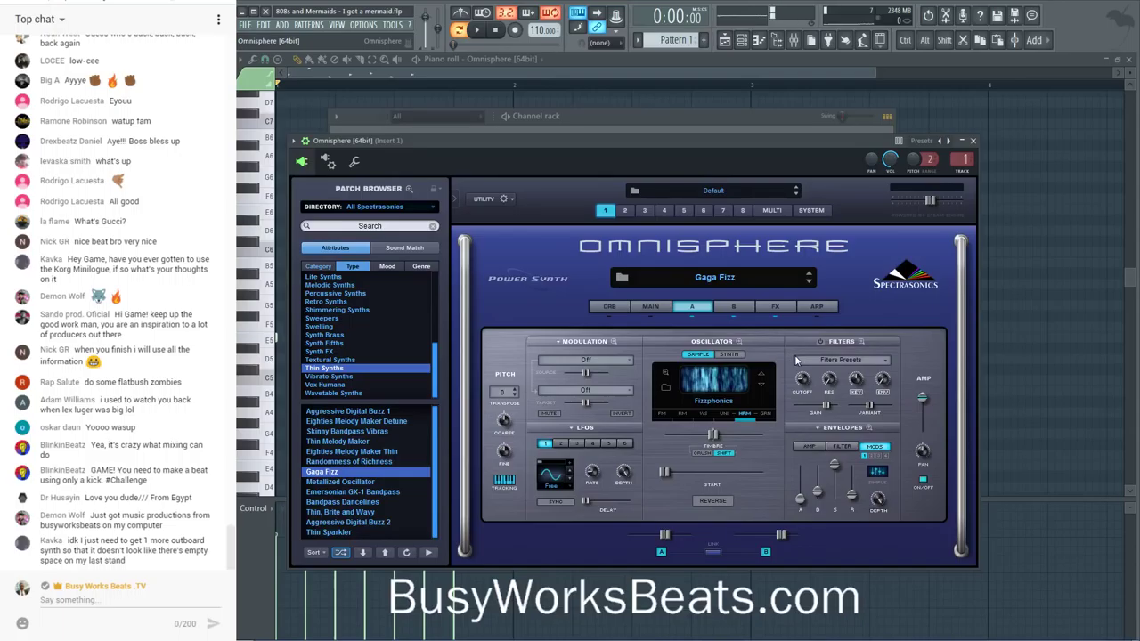
pyautogui.click(733, 309)
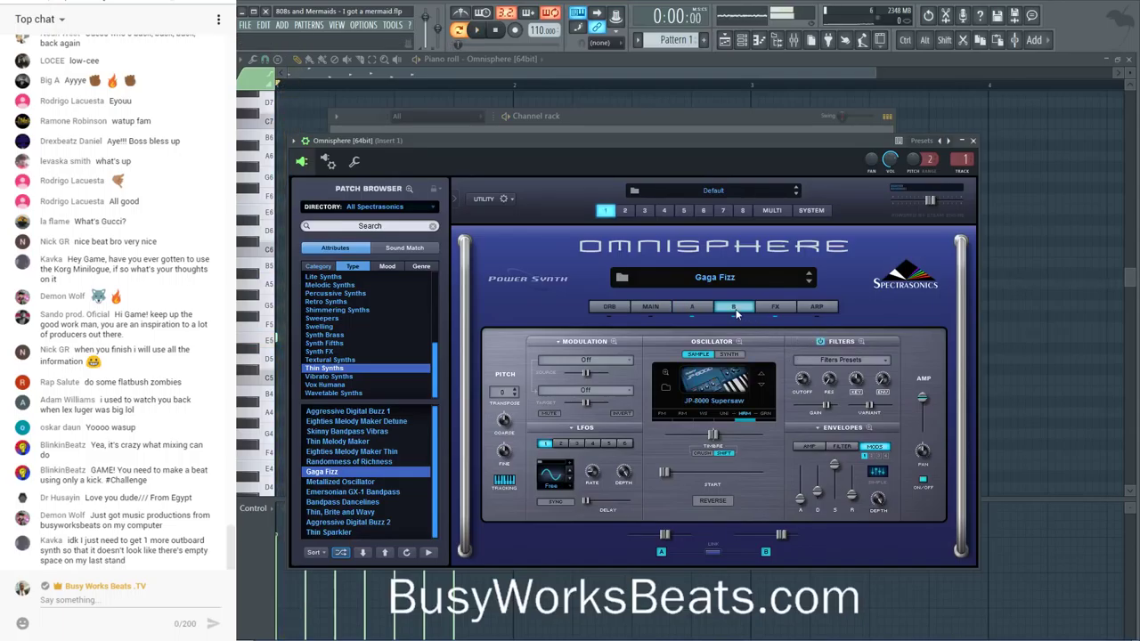
pyautogui.click(774, 307)
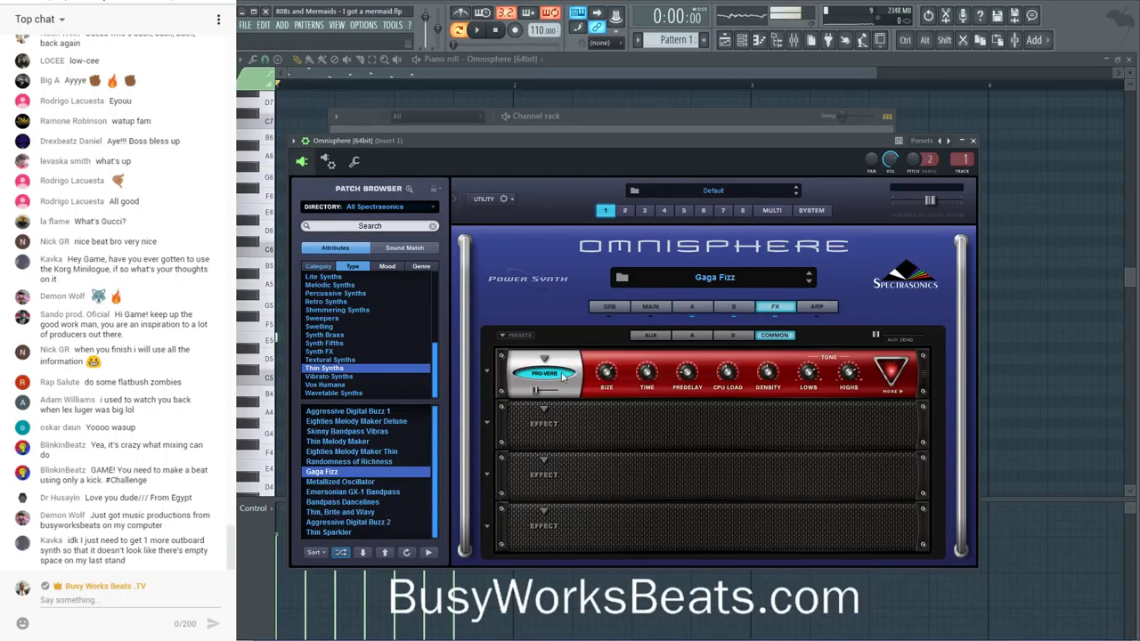
pyautogui.click(704, 336)
pyautogui.click(758, 337)
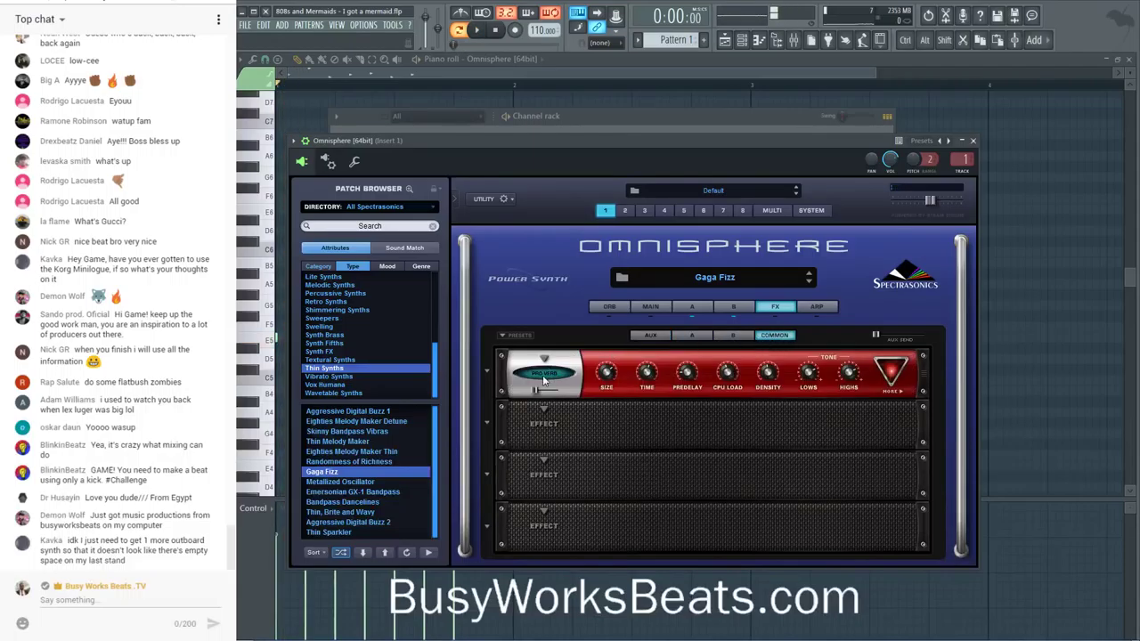
# - Set layer A's amp envelope release to 0.00 sec, check layer B's release while playing, and close the Omnisphere window
pyautogui.click(695, 308)
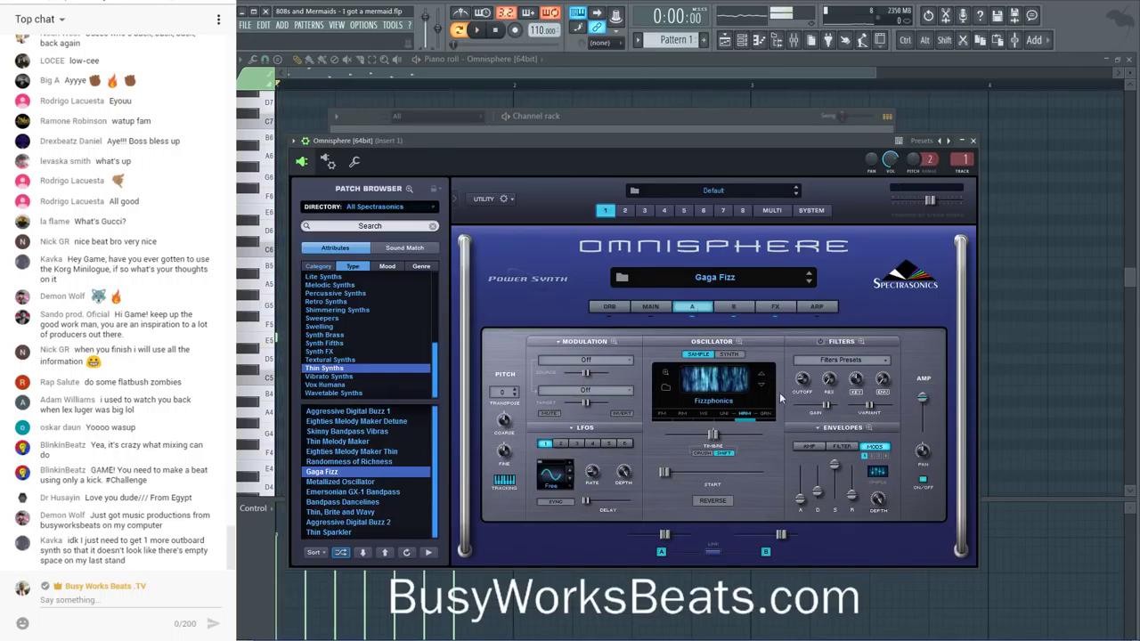
pyautogui.click(812, 447)
pyautogui.moveTo(855, 496)
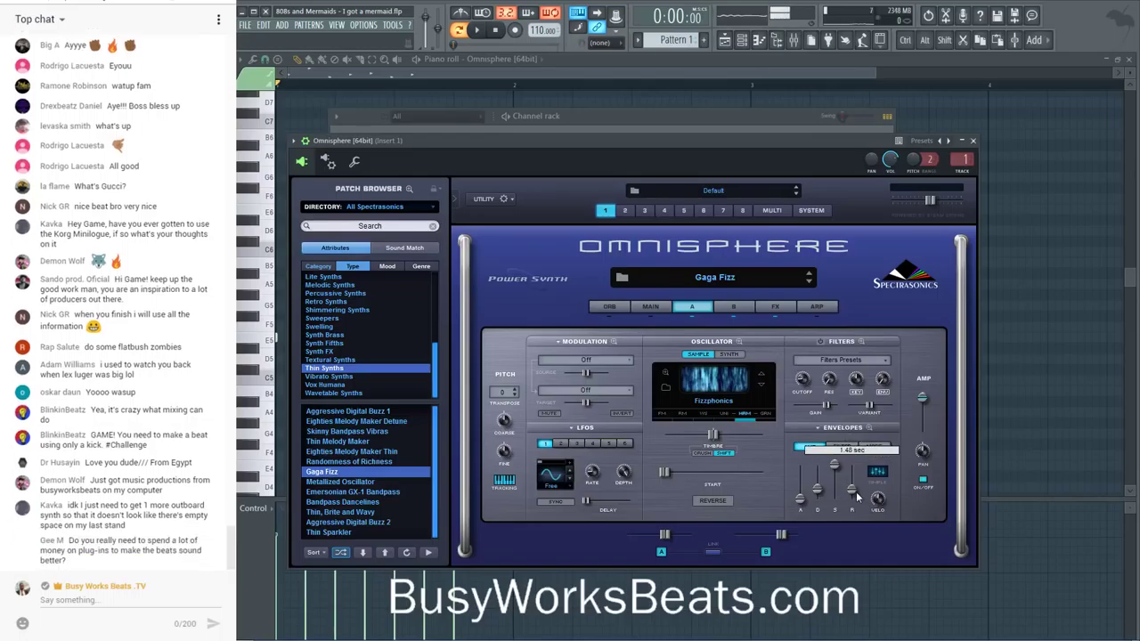
pyautogui.click(734, 307)
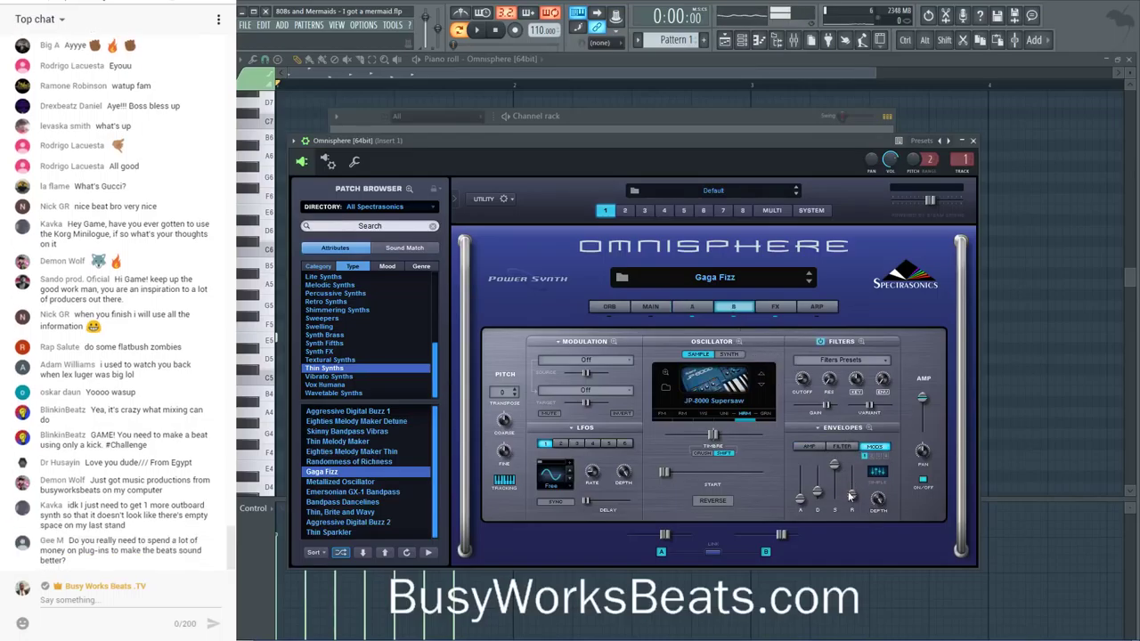
pyautogui.moveTo(855, 500)
pyautogui.press('space')
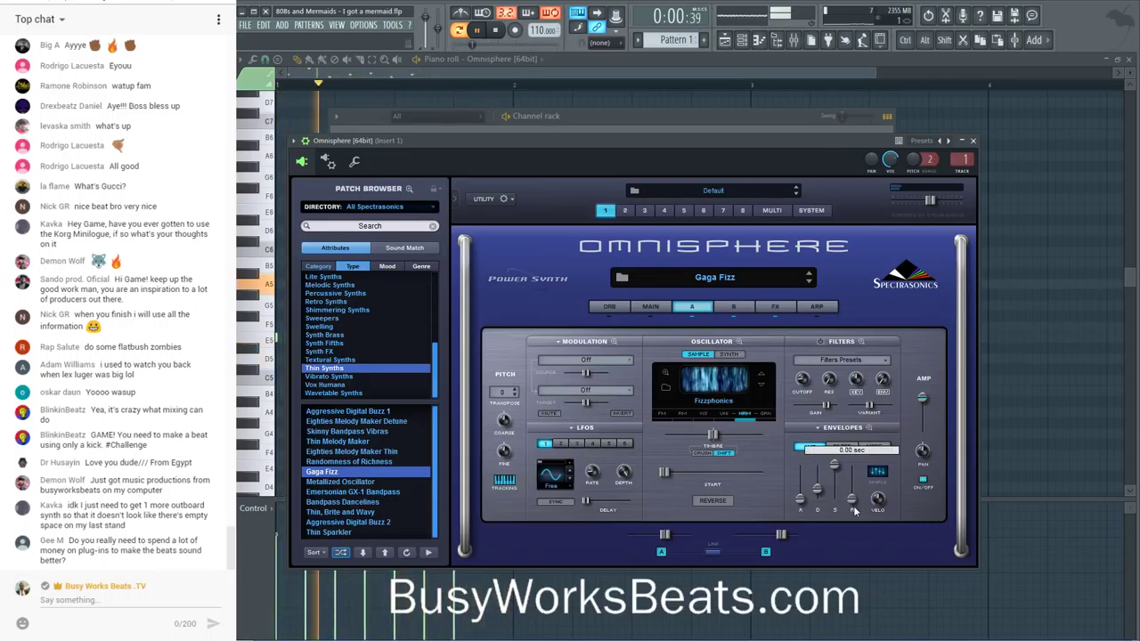
pyautogui.press('space')
pyautogui.press('Escape')
# - Lengthen all the melody notes together to about half a step, clear the selection and play the pattern
pyautogui.hotkey('ctrl', 'a')
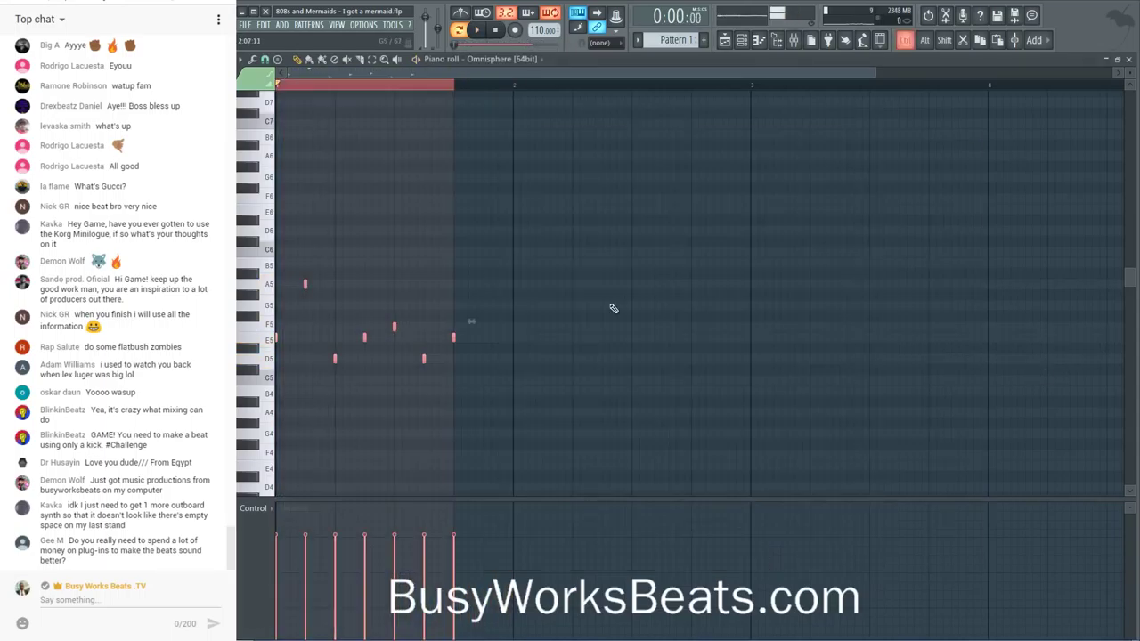
pyautogui.moveTo(455, 339); pyautogui.dragTo(469, 339)
pyautogui.press('space')
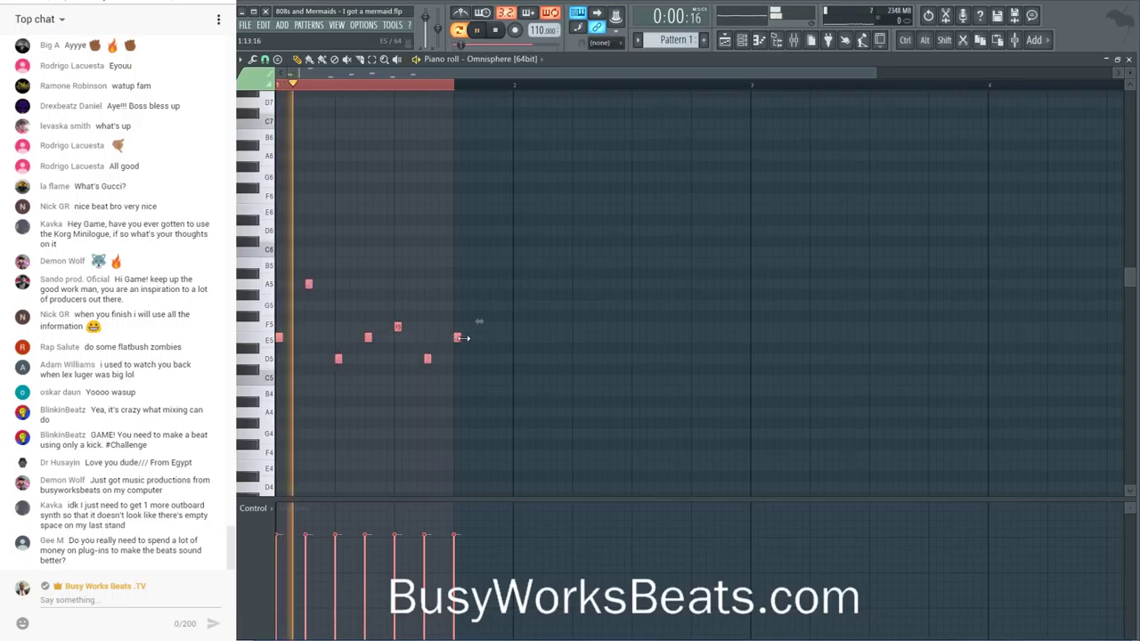
pyautogui.hotkey('ctrl', 'z')
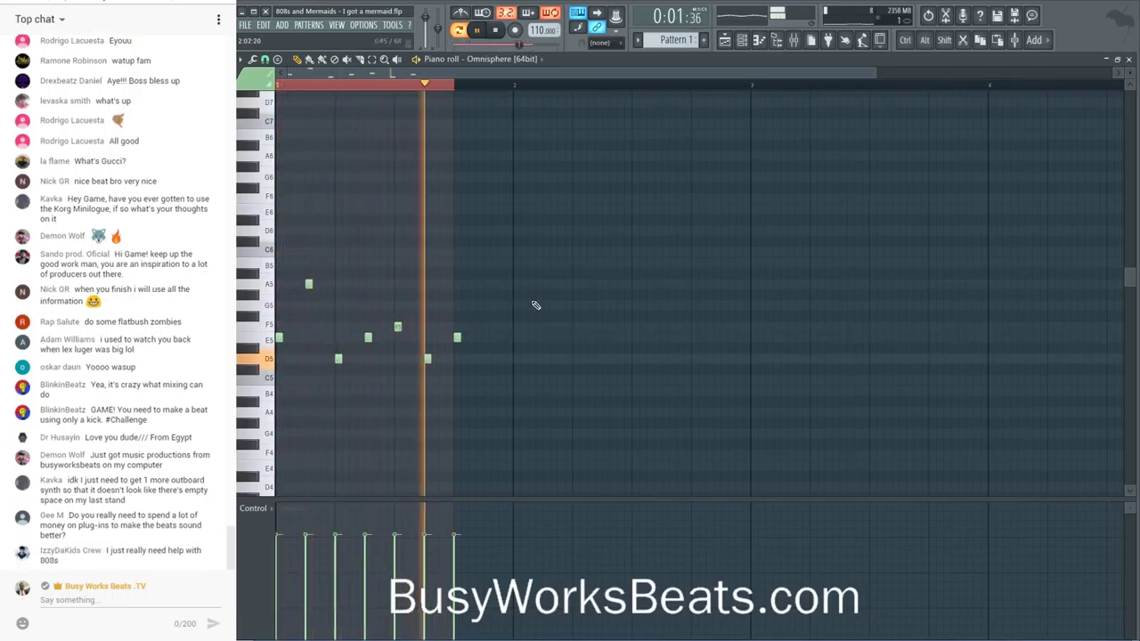
pyautogui.click(700, 86)
pyautogui.press('space')
pyautogui.press('space')
# - Recheck the amp envelope release on Omnisphere's layers A and B during playback and close its window
pyautogui.press('F6')
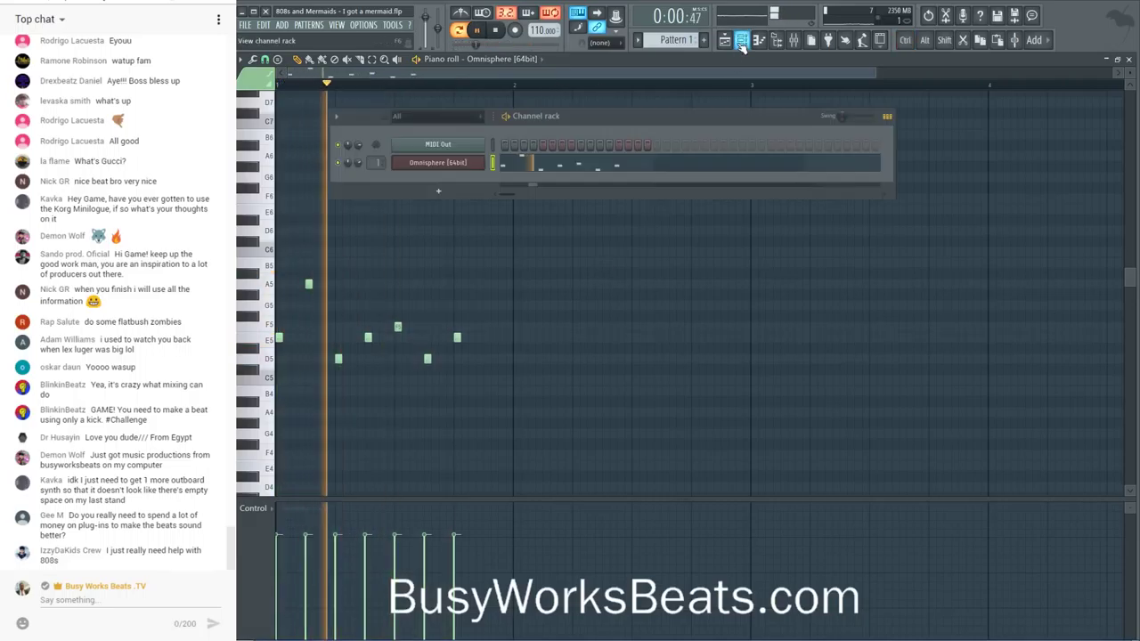
pyautogui.click(468, 176)
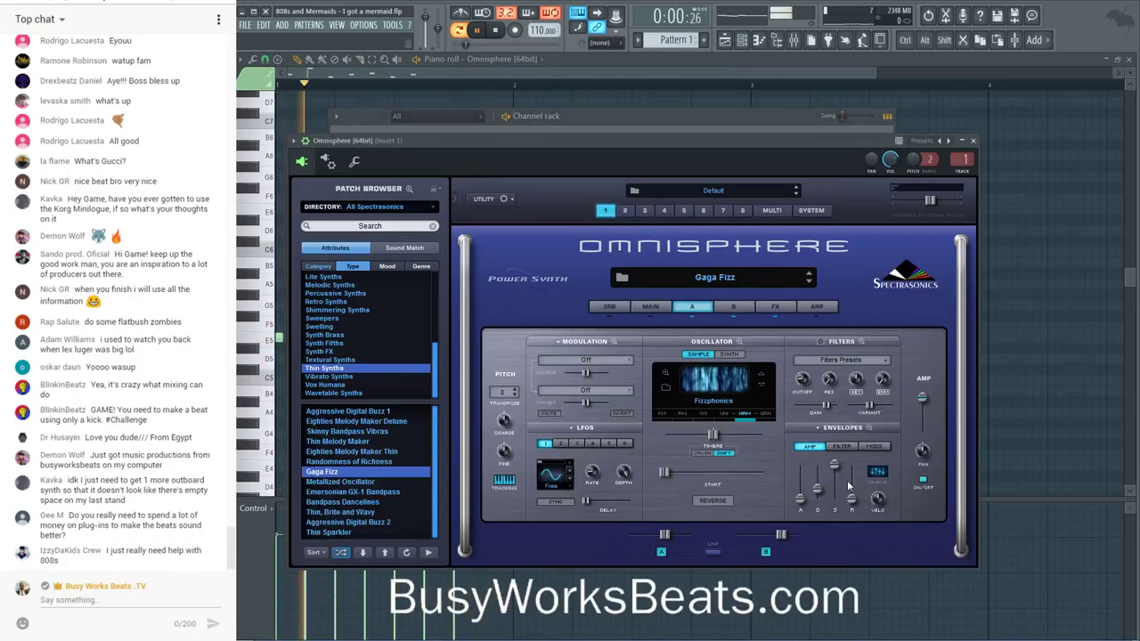
pyautogui.click(730, 309)
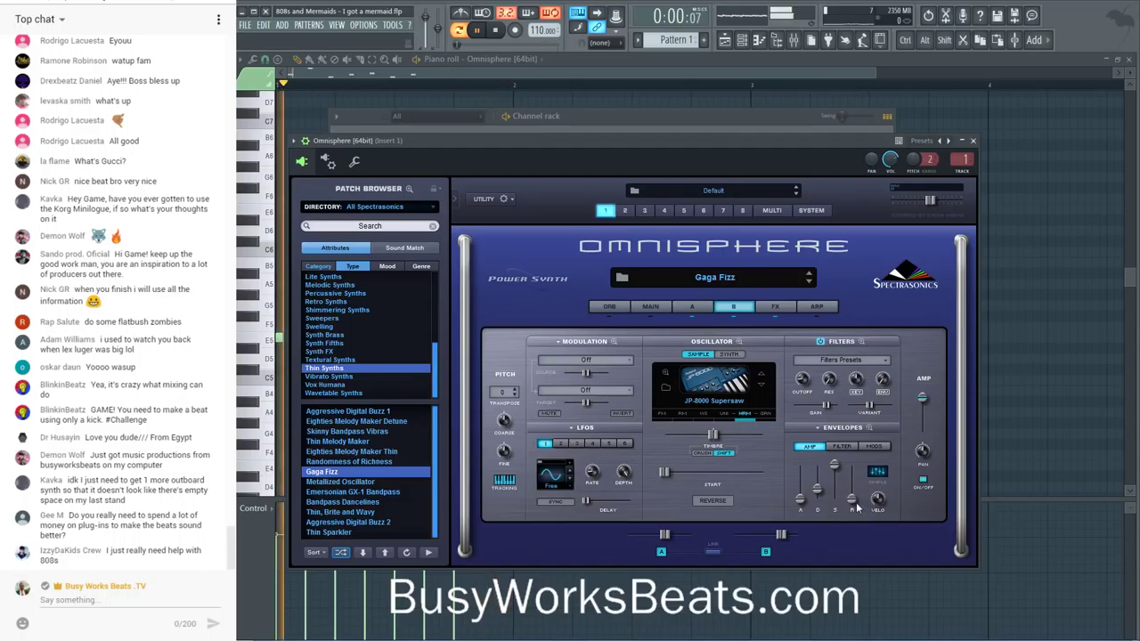
pyautogui.click(973, 140)
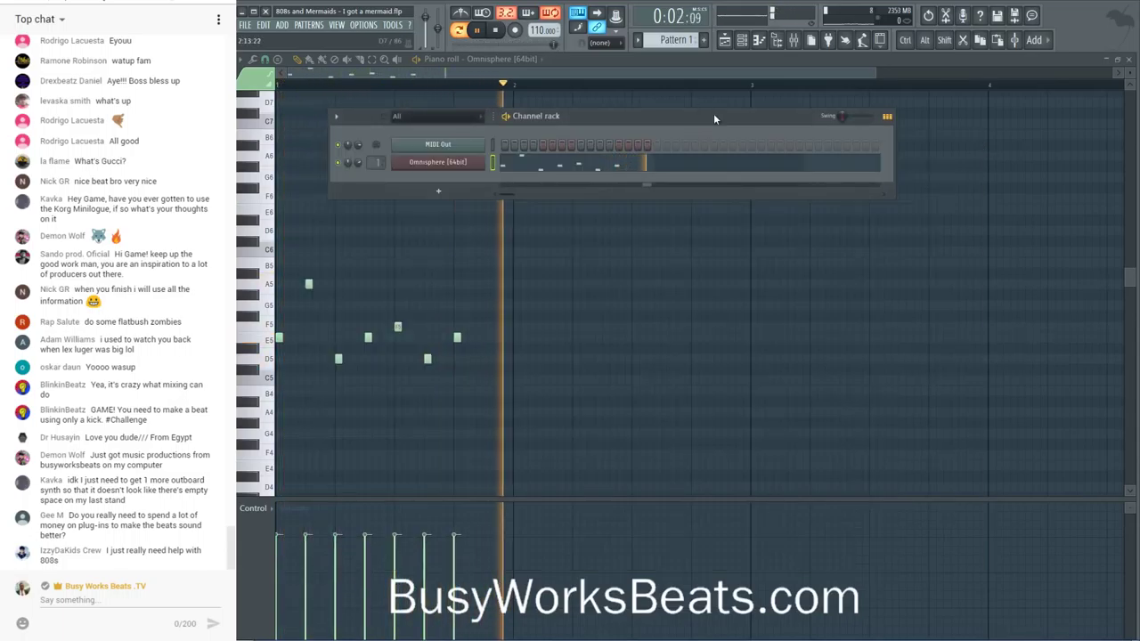
# - Load Gross Beat into the first effect slot of mixer Insert 1 and choose its Momentary preset
pyautogui.click(790, 47)
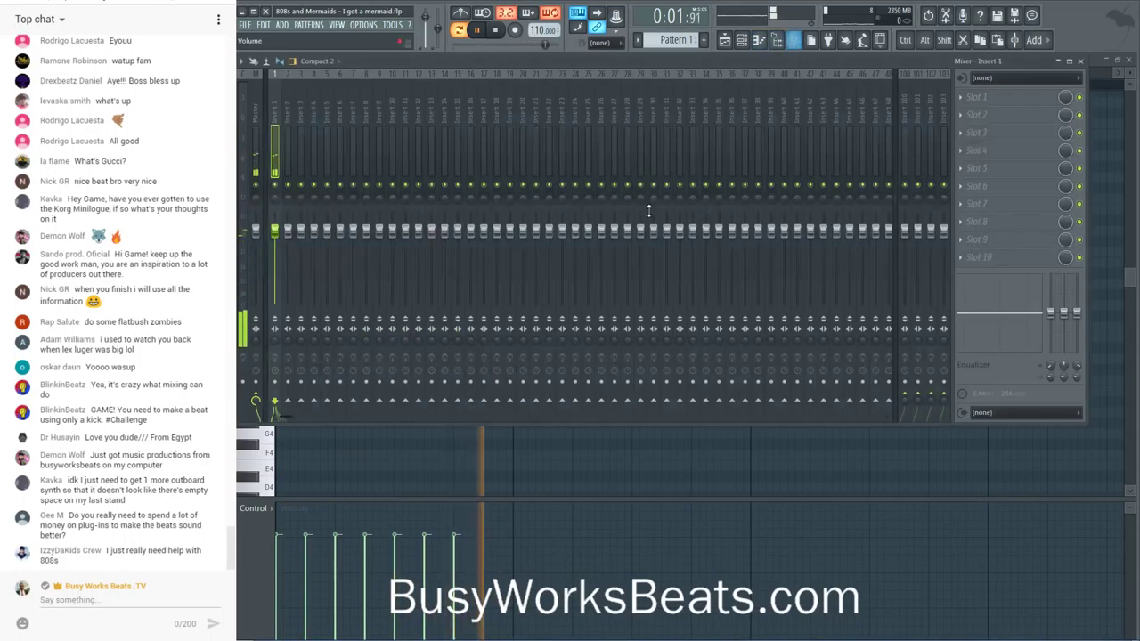
pyautogui.click(1025, 96)
pyautogui.moveTo(976, 112)
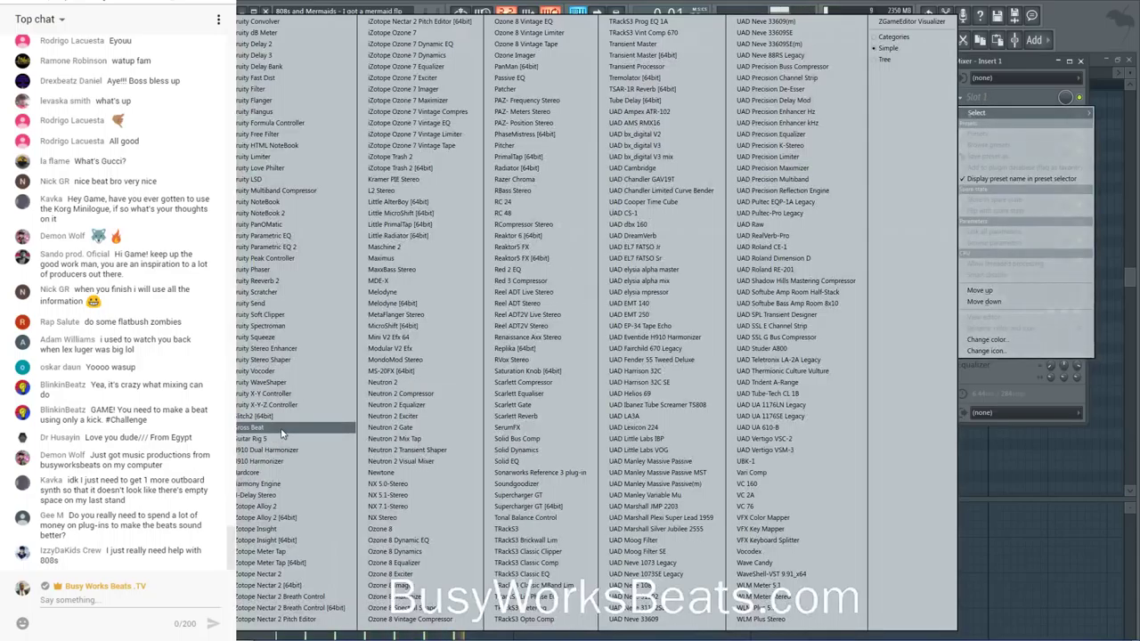
pyautogui.click(322, 427)
pyautogui.click(732, 177)
pyautogui.click(754, 201)
# - Try Gross Beat's 1/2 Speed and Reverse time effects on the melody during playback
pyautogui.click(406, 327)
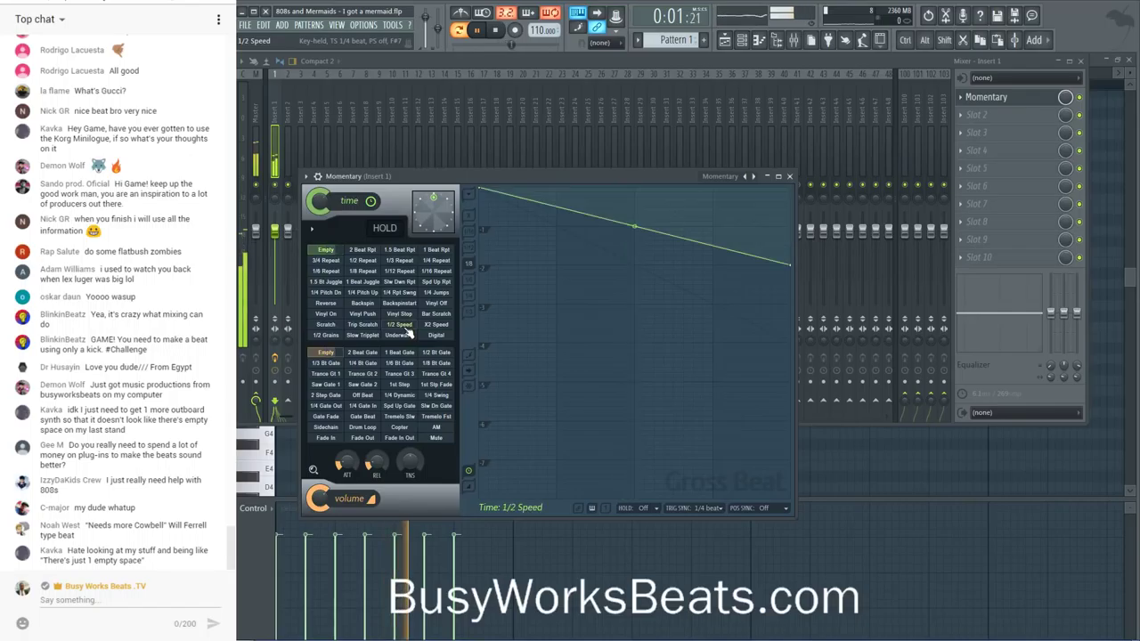
pyautogui.press('space')
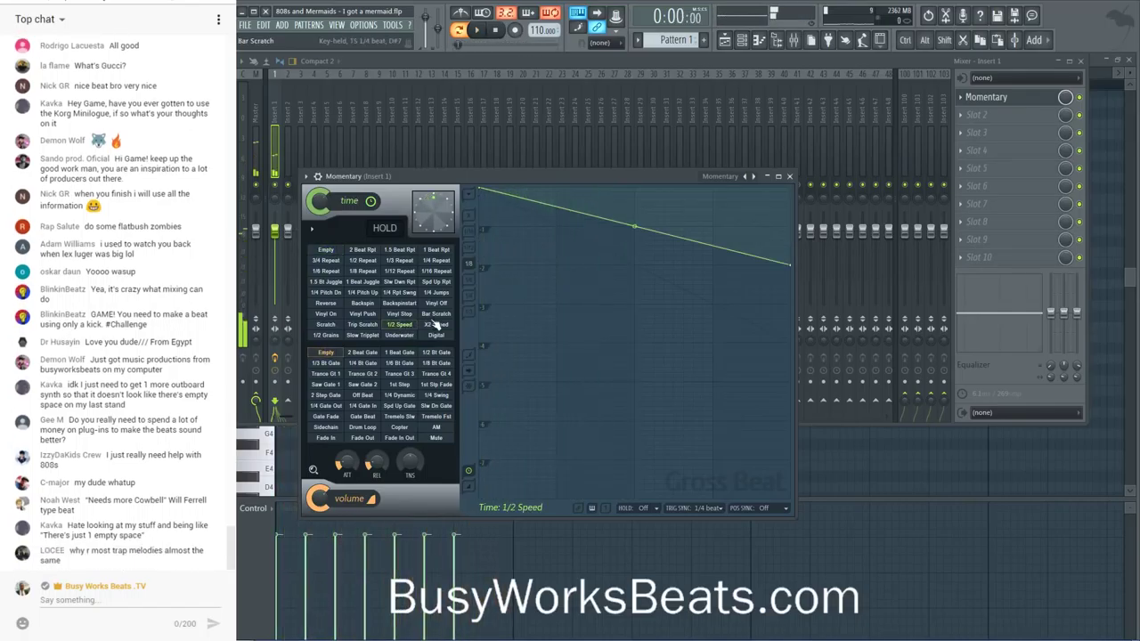
pyautogui.click(336, 304)
pyautogui.press('space')
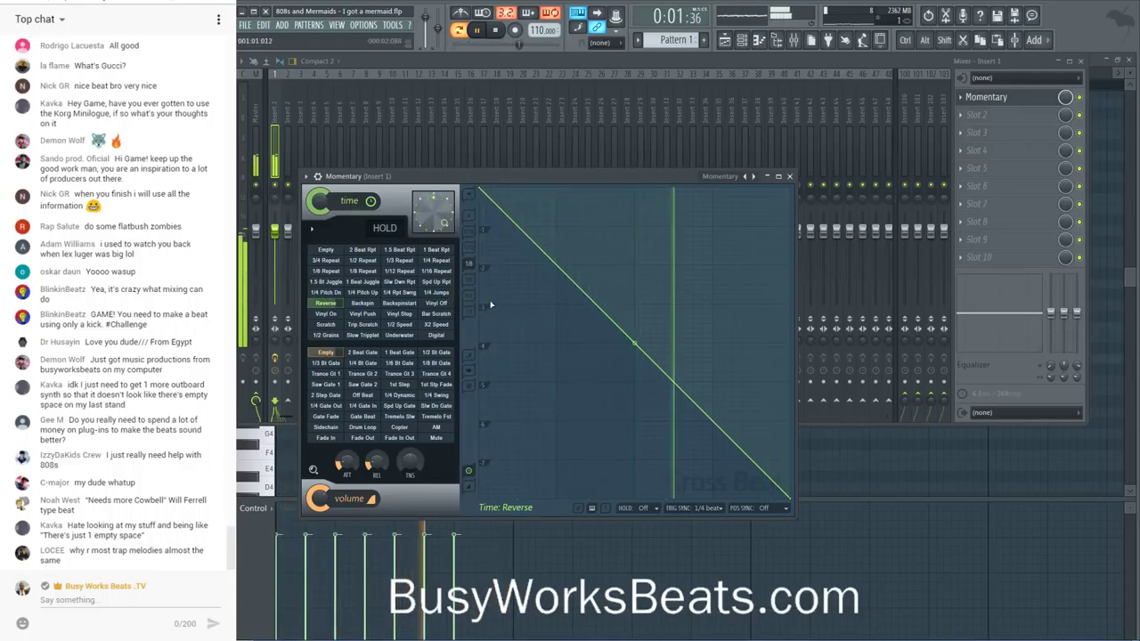
pyautogui.press('space')
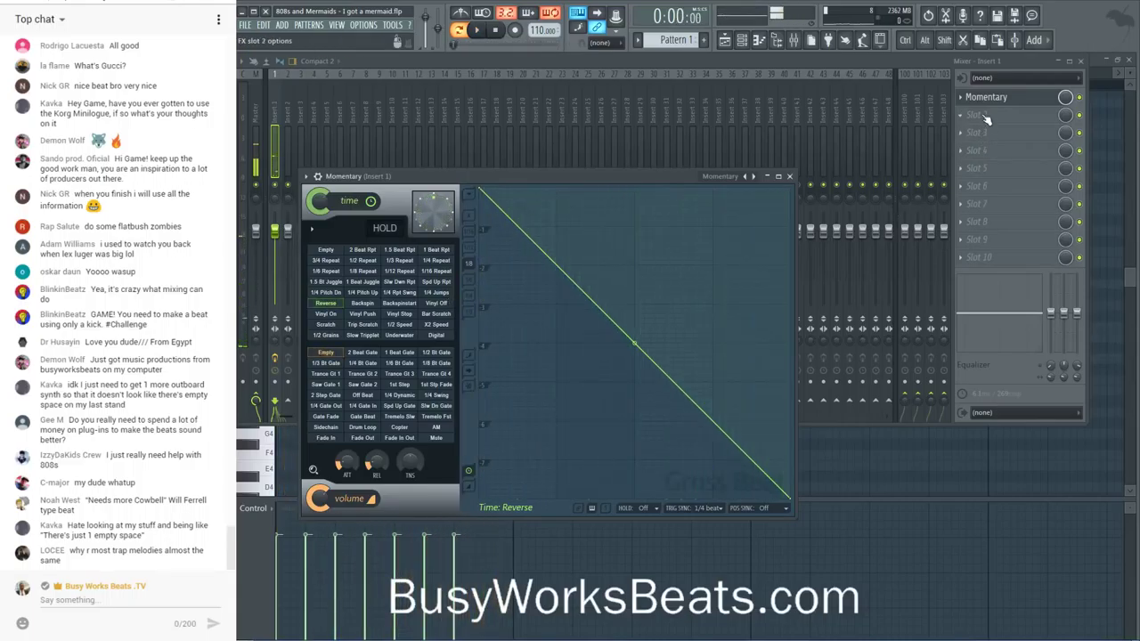
# - Replace Gross Beat with Glitch2 [64bit] in the first slot of Insert 1 and initialise the Glitch2 program
pyautogui.click(960, 98)
pyautogui.moveTo(980, 113)
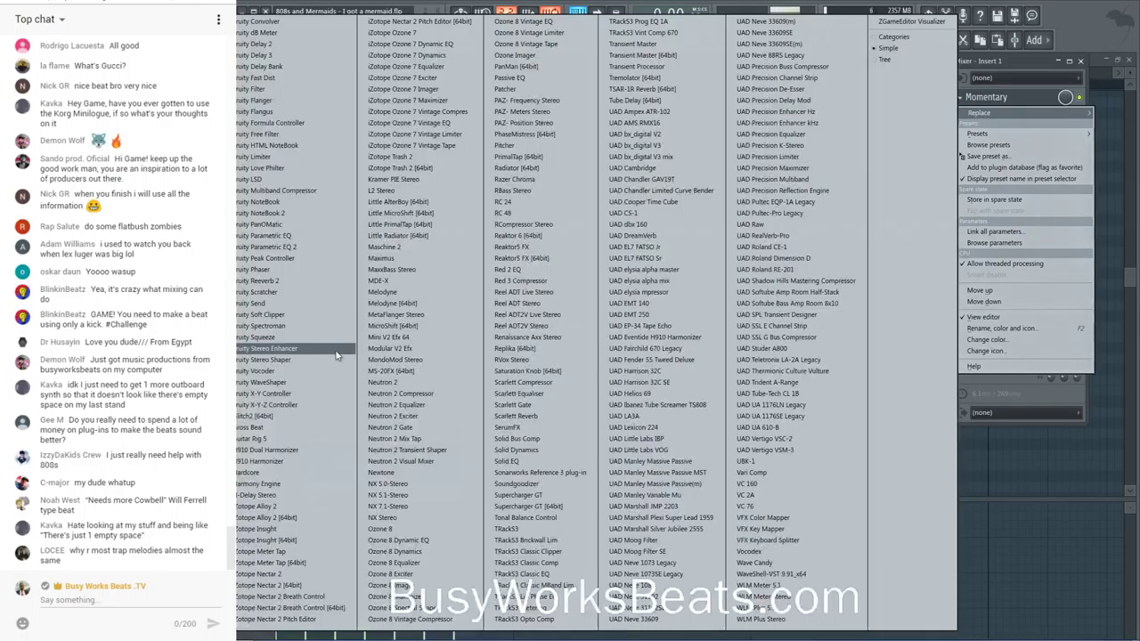
pyautogui.click(315, 416)
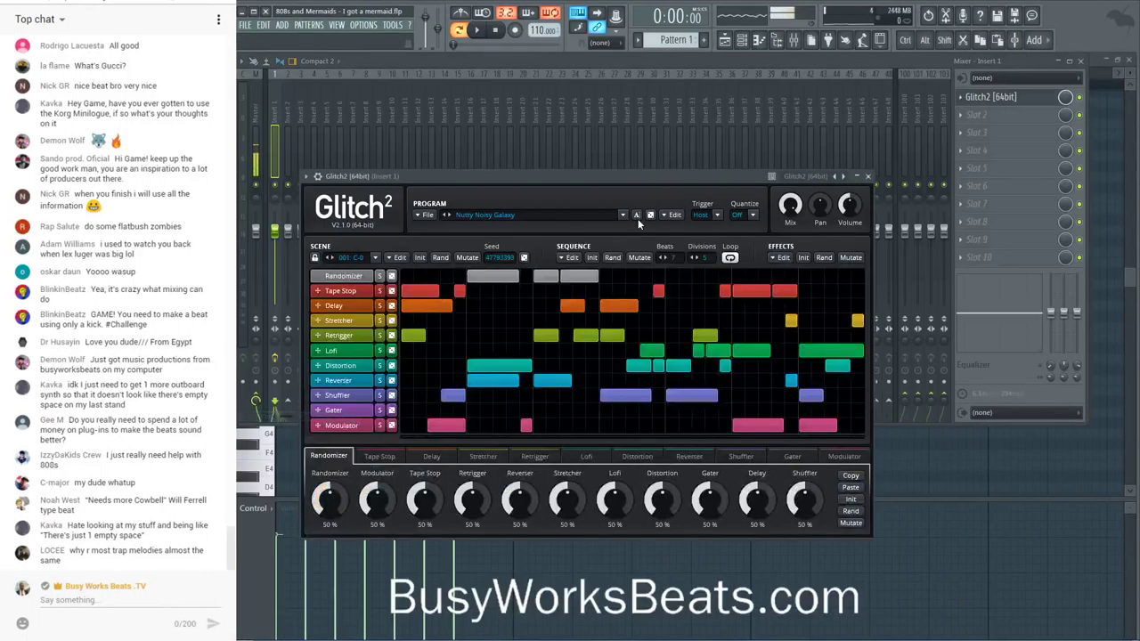
pyautogui.click(651, 217)
pyautogui.click(674, 229)
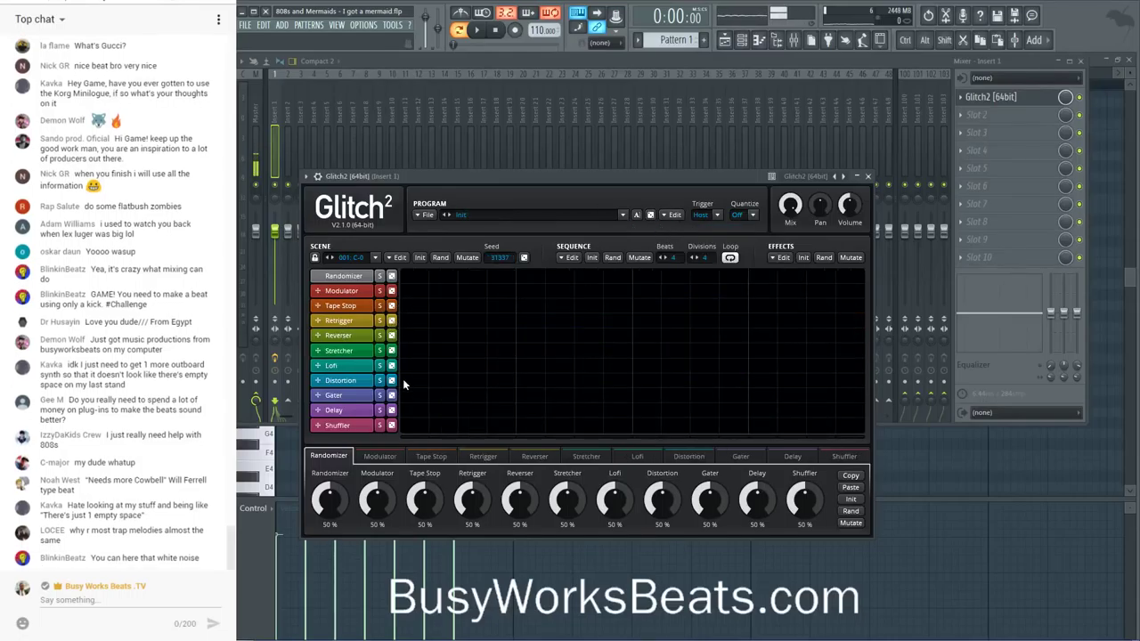
# - Fill all four beats of Glitch2's Reverser lane with blocks and set the Reverser Time to 1 beat
pyautogui.moveTo(403, 336); pyautogui.dragTo(640, 341)
pyautogui.moveTo(723, 338); pyautogui.dragTo(817, 344)
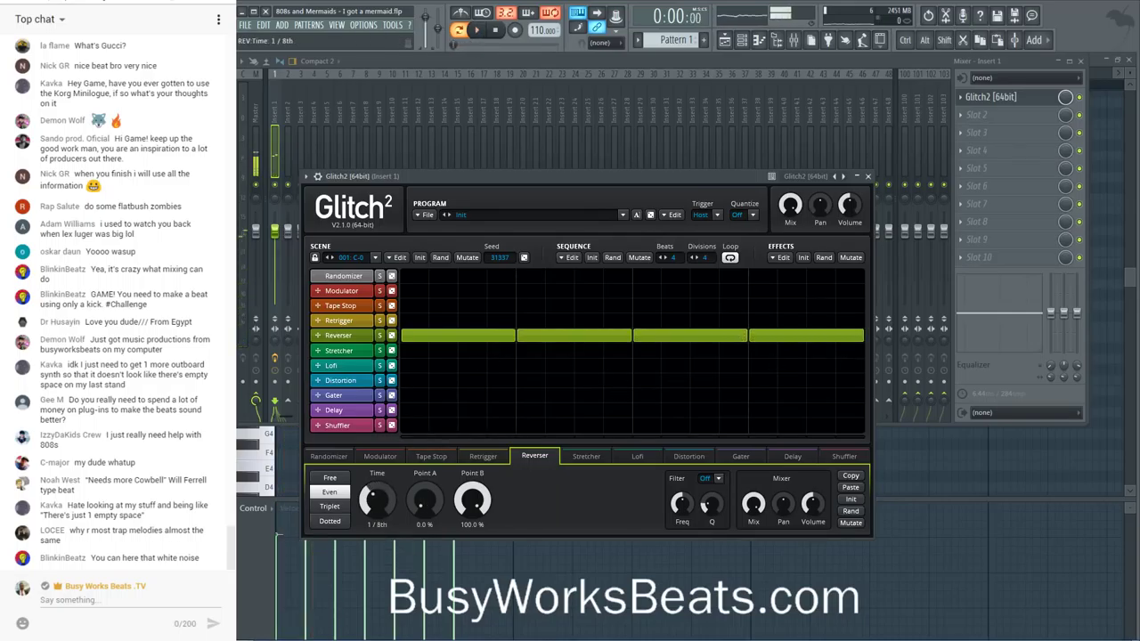
pyautogui.press('space')
pyautogui.moveTo(377, 501); pyautogui.dragTo(376, 481)
pyautogui.press('space')
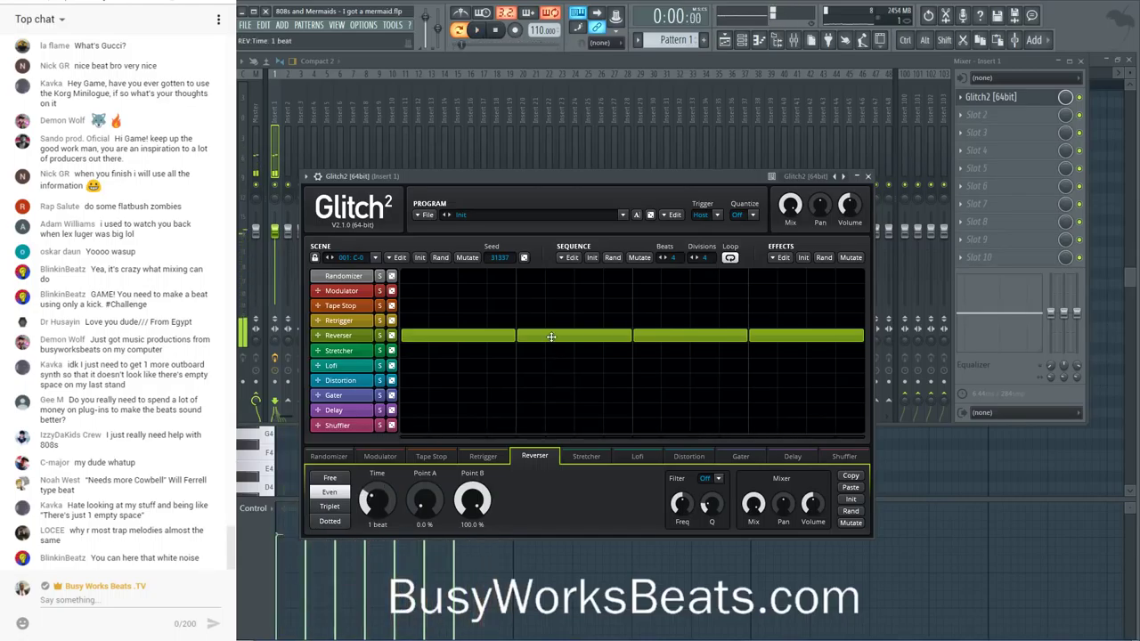
# - Remove the later Reverser blocks and extend the first one across all four beats, auditioning the result
pyautogui.rightClick(550, 342)
pyautogui.moveTo(515, 339); pyautogui.dragTo(633, 337)
pyautogui.press('space')
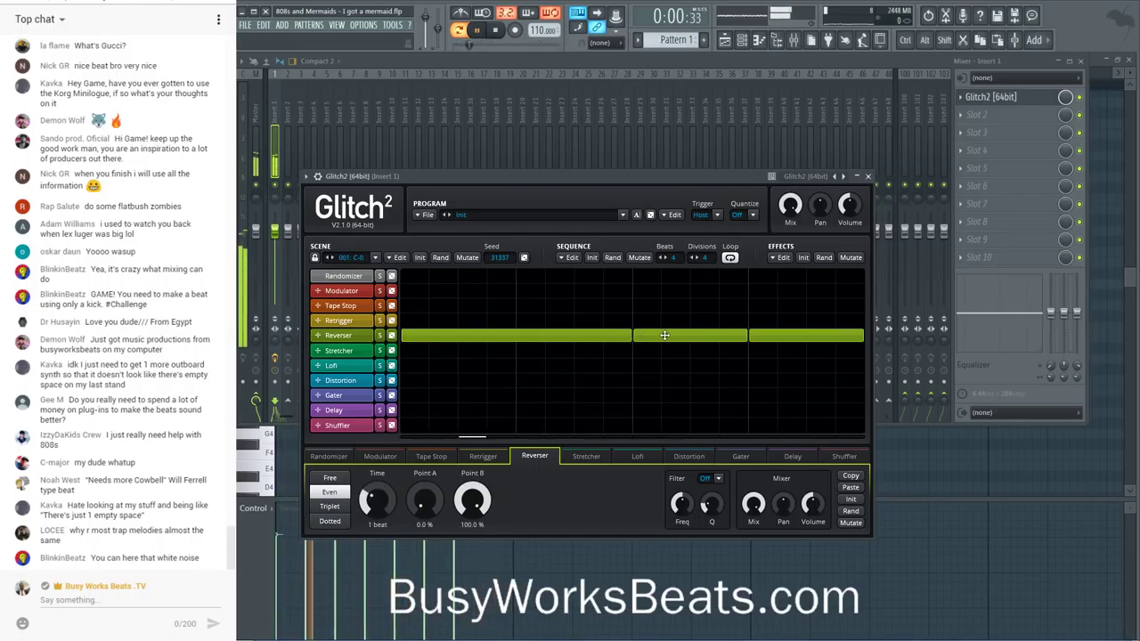
pyautogui.rightClick(808, 337)
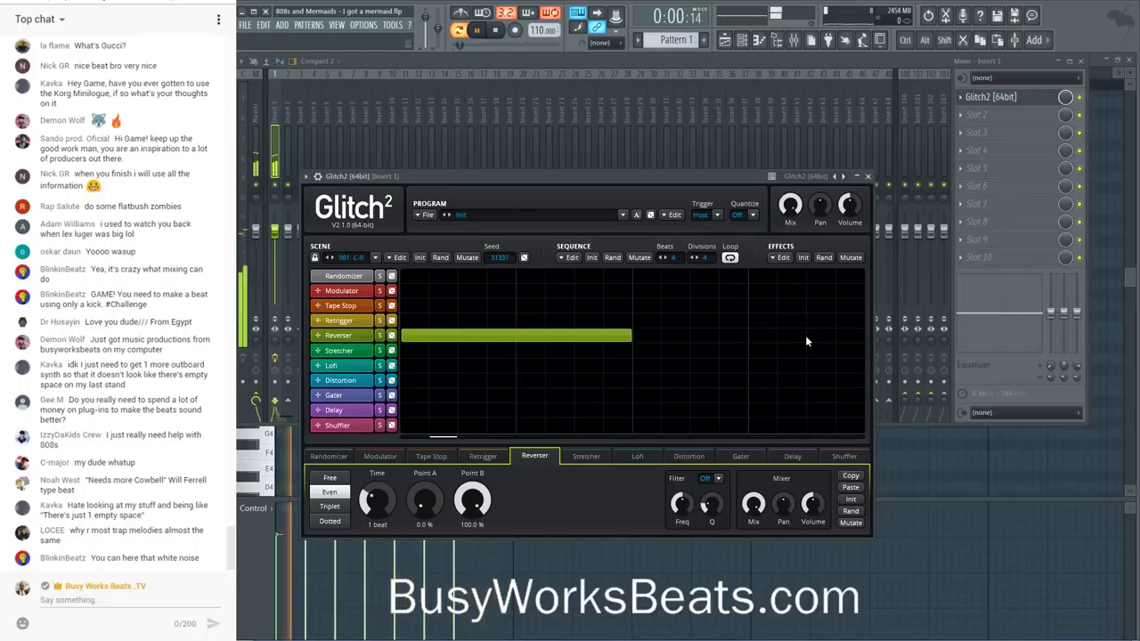
pyautogui.moveTo(627, 338); pyautogui.dragTo(862, 337)
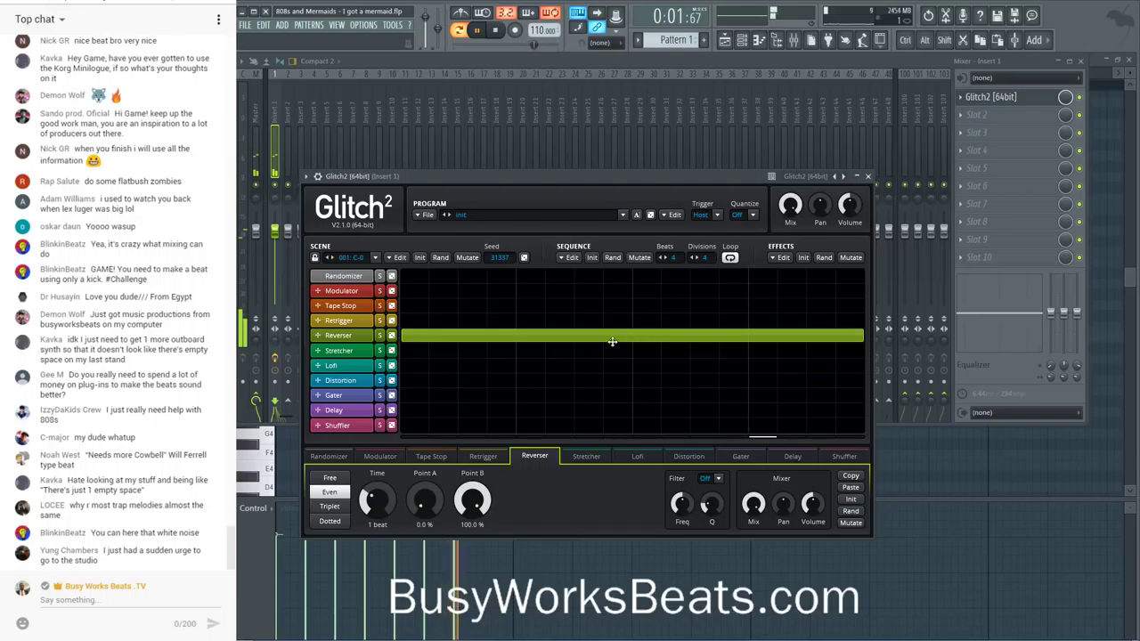
pyautogui.press('space')
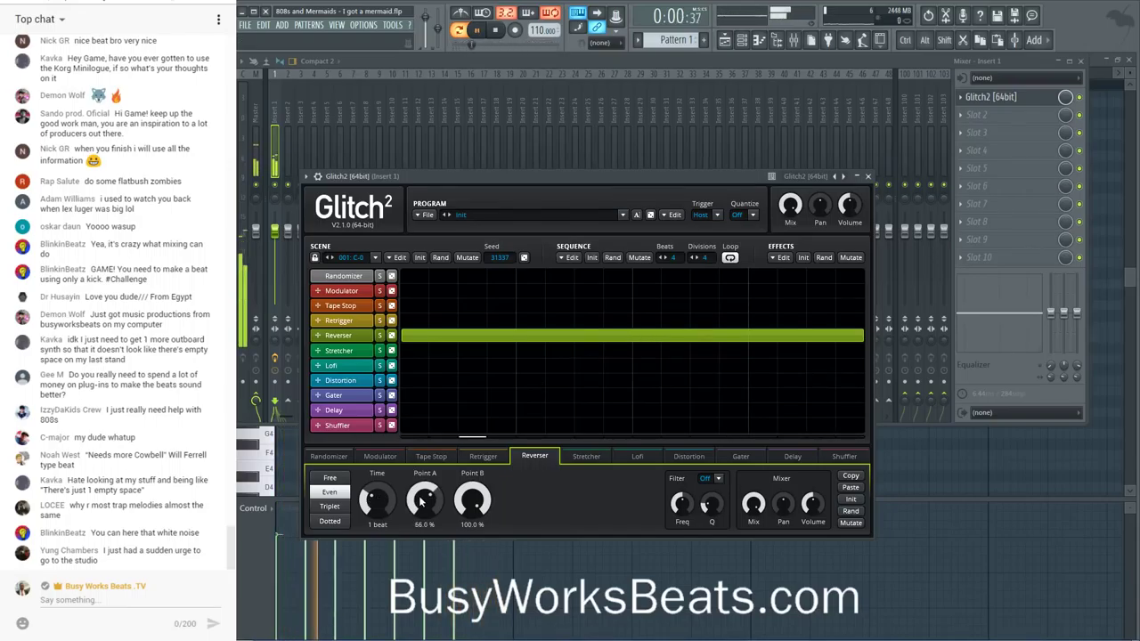
# - Set the Reverser's Point A to 0% and audition Time values of 2 beats, 1/16th, 1/8th and 1 beat
pyautogui.moveTo(425, 502); pyautogui.dragTo(425, 534)
pyautogui.press('space')
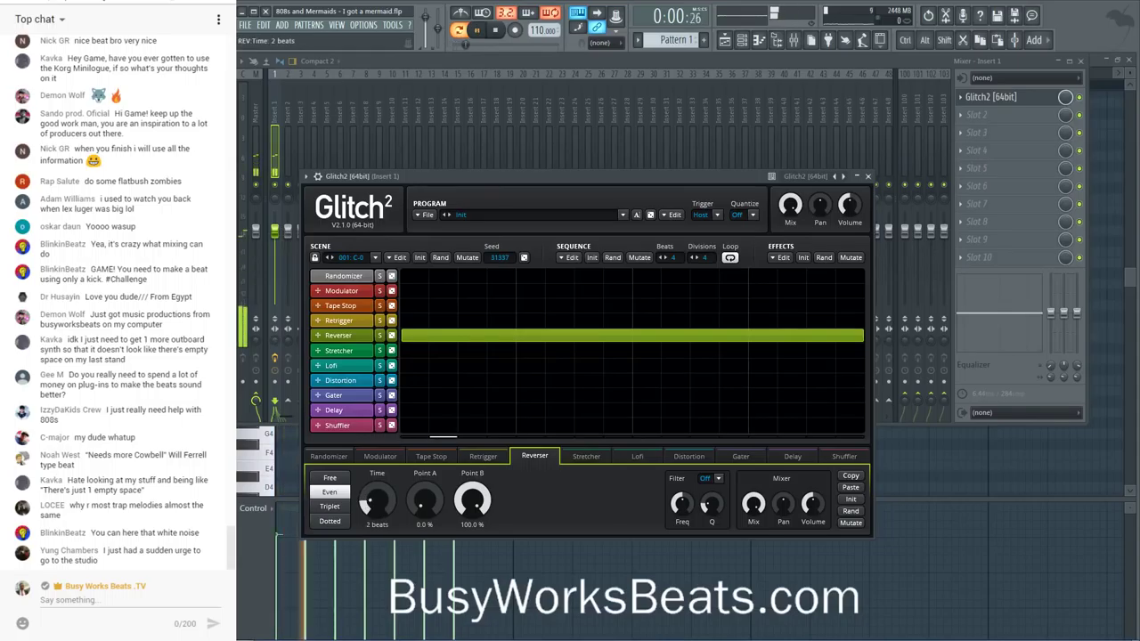
pyautogui.scroll(1, 366, 505)
pyautogui.press('space')
pyautogui.moveTo(366, 505); pyautogui.dragTo(366, 543)
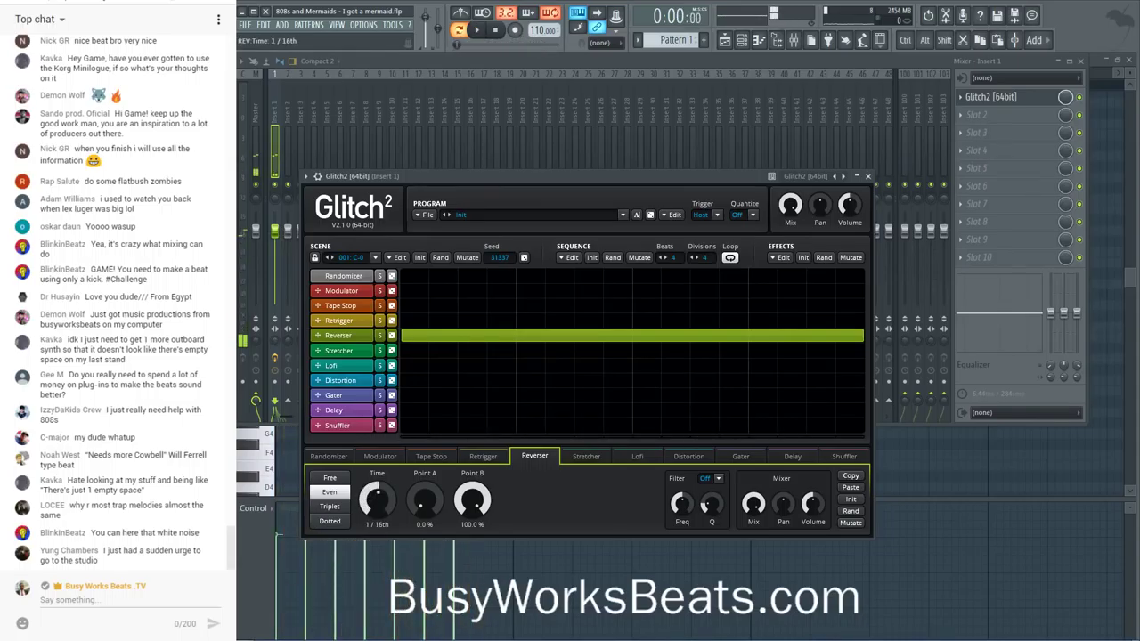
pyautogui.press('space')
pyautogui.moveTo(378, 492)
pyautogui.mouseDown()
pyautogui.moveTo(378, 512)
pyautogui.moveTo(376, 502)
pyautogui.mouseUp()
pyautogui.press('space')
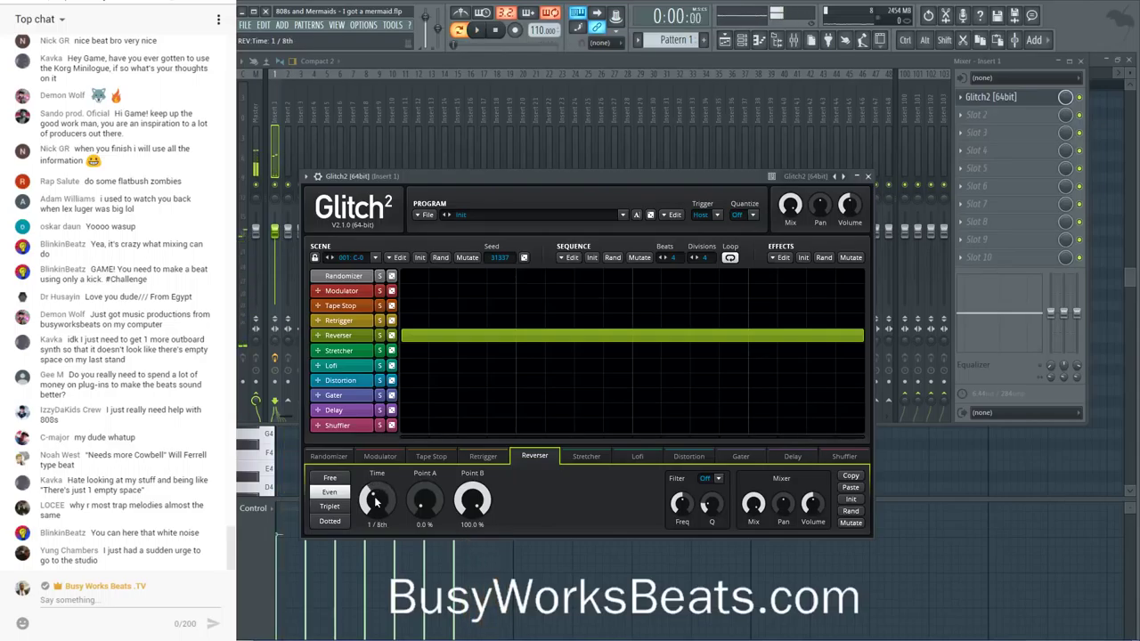
pyautogui.press('space')
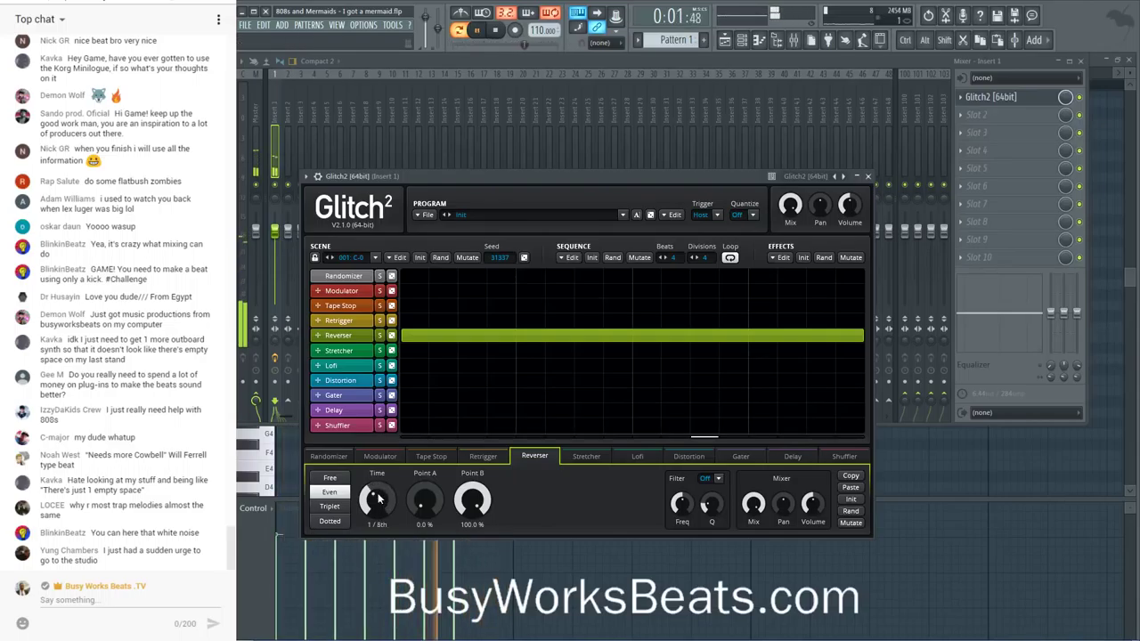
pyautogui.scroll(3, 376, 500)
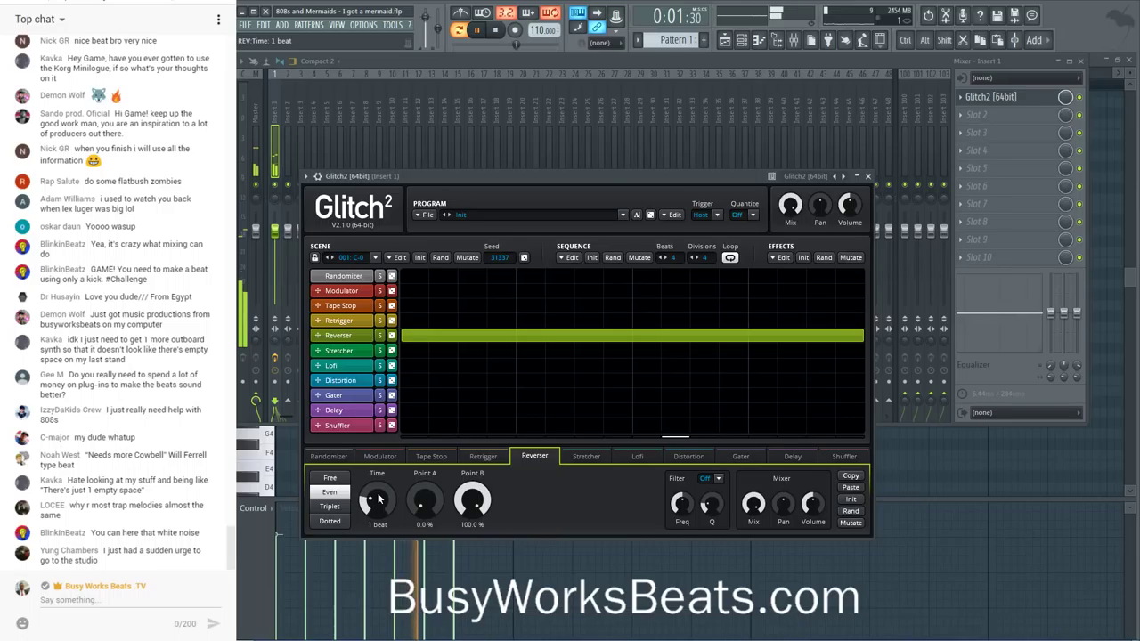
# - Replace Glitch2 with Gross Beat in the first slot of Insert 1, load the Momentary preset and choose the Reverse time effect
pyautogui.click(962, 96)
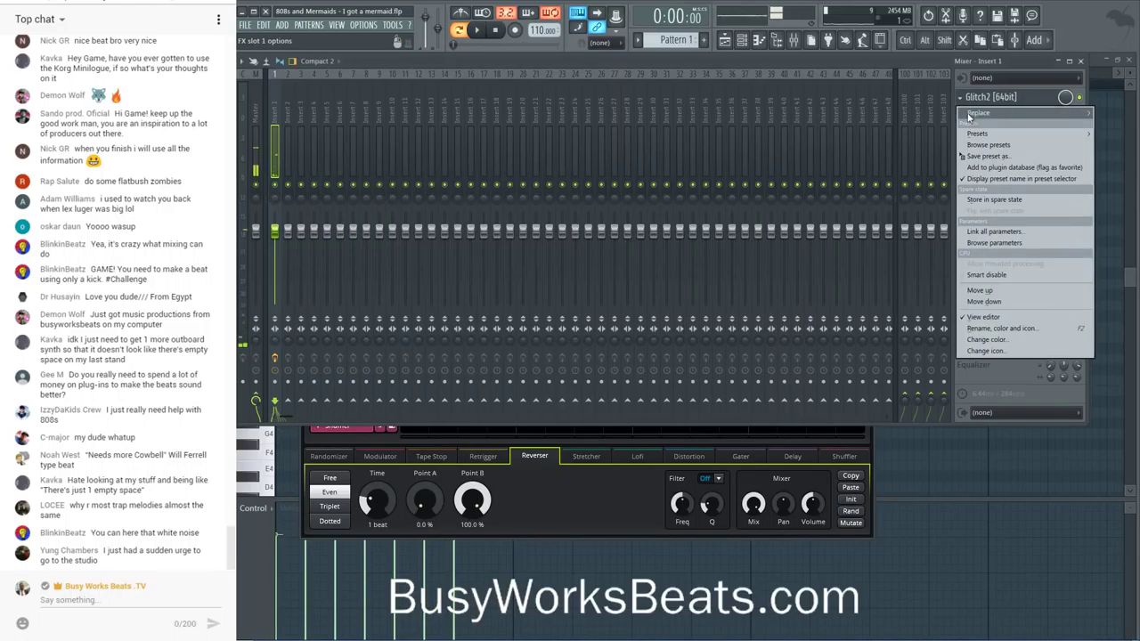
pyautogui.moveTo(980, 113)
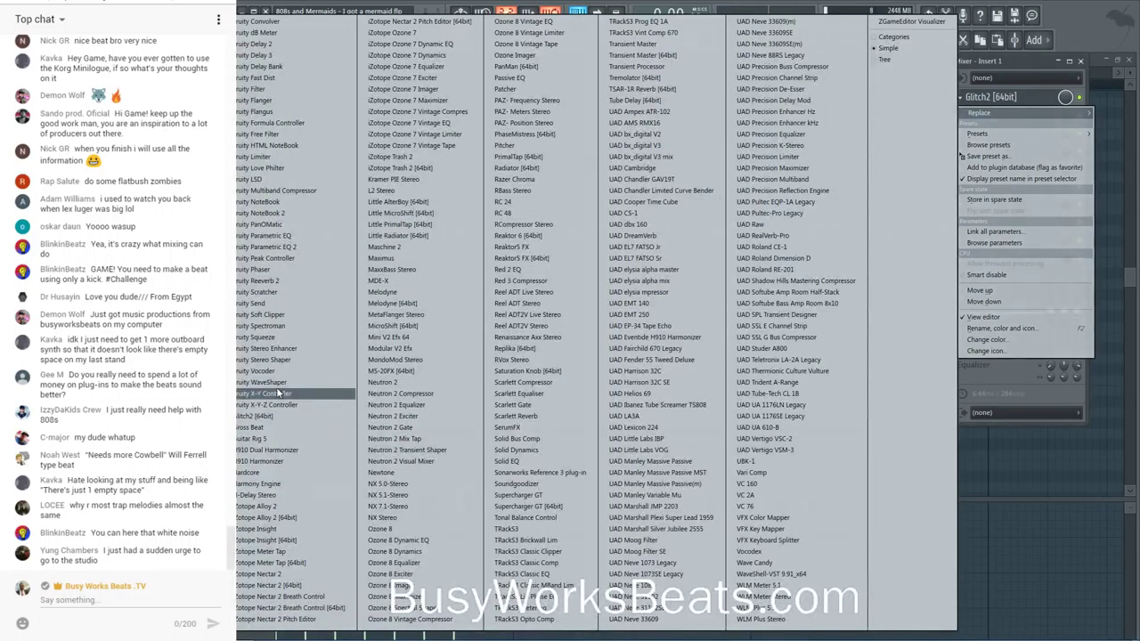
pyautogui.click(273, 427)
pyautogui.click(738, 176)
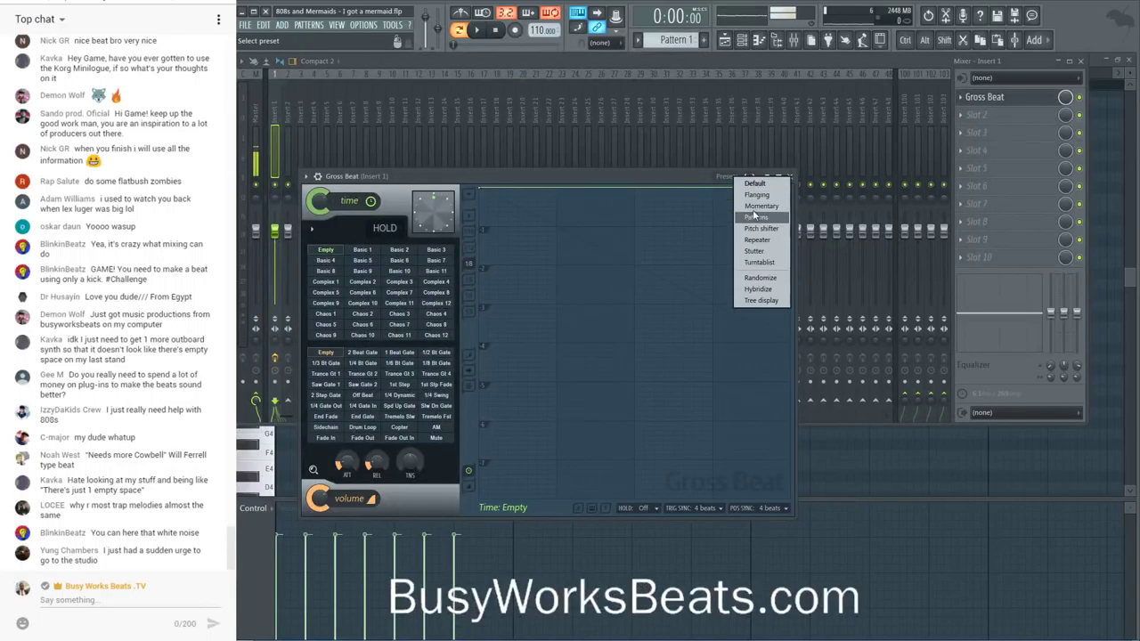
pyautogui.click(760, 208)
pyautogui.click(326, 303)
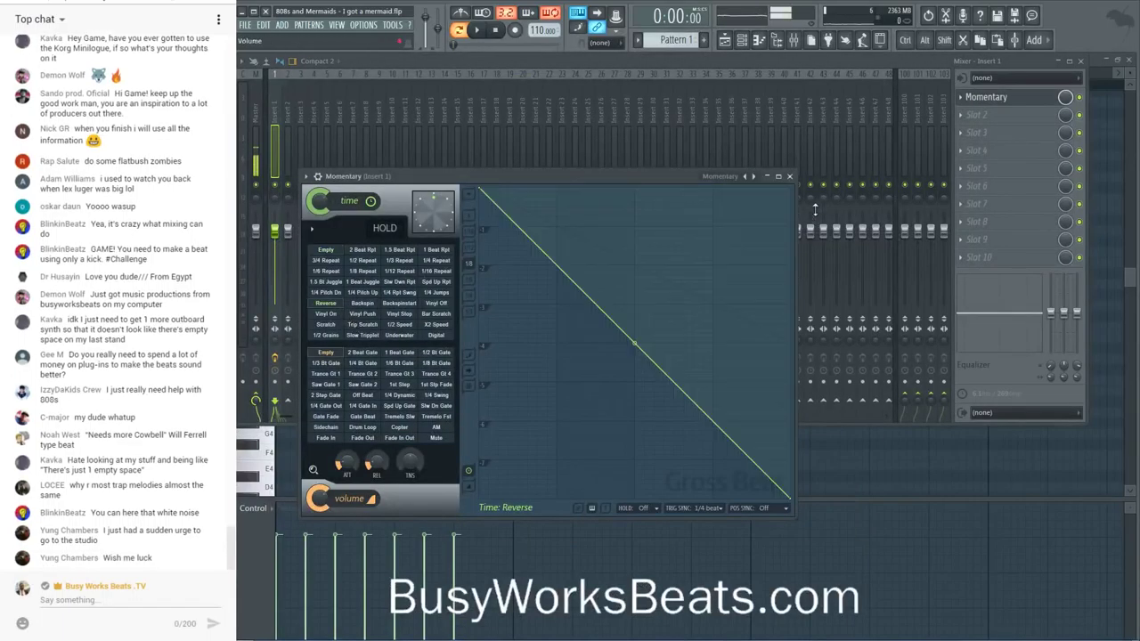
# - Load Edison into the second slot of Insert 1 and post "edison taking foreverrrrrrrrrrrrrr" in the live chat
pyautogui.click(993, 117)
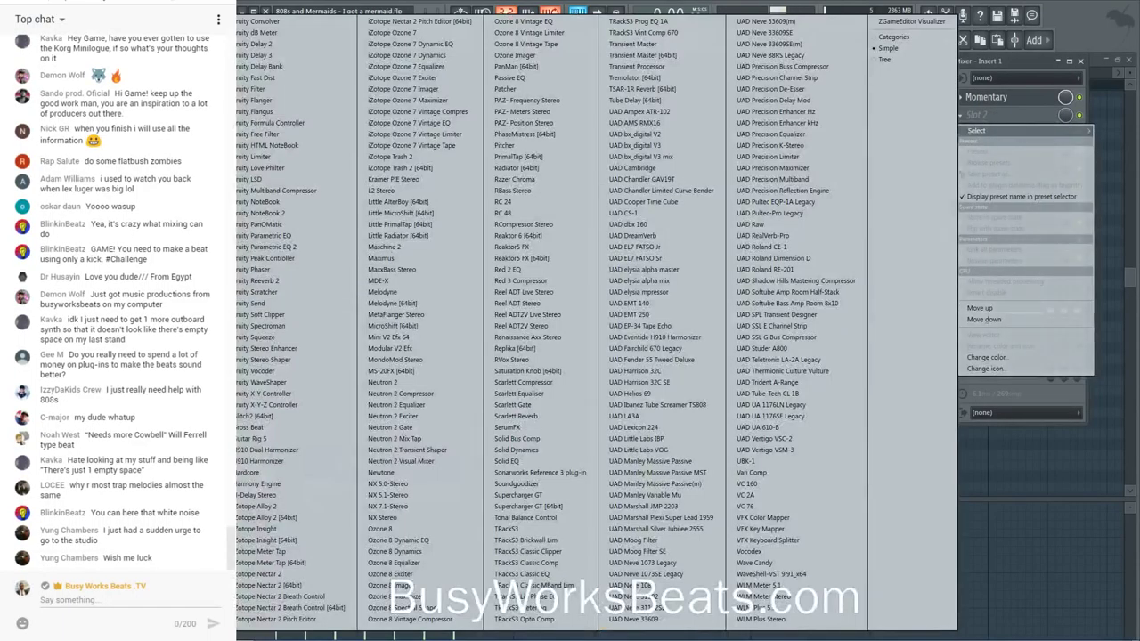
pyautogui.click(160, 391)
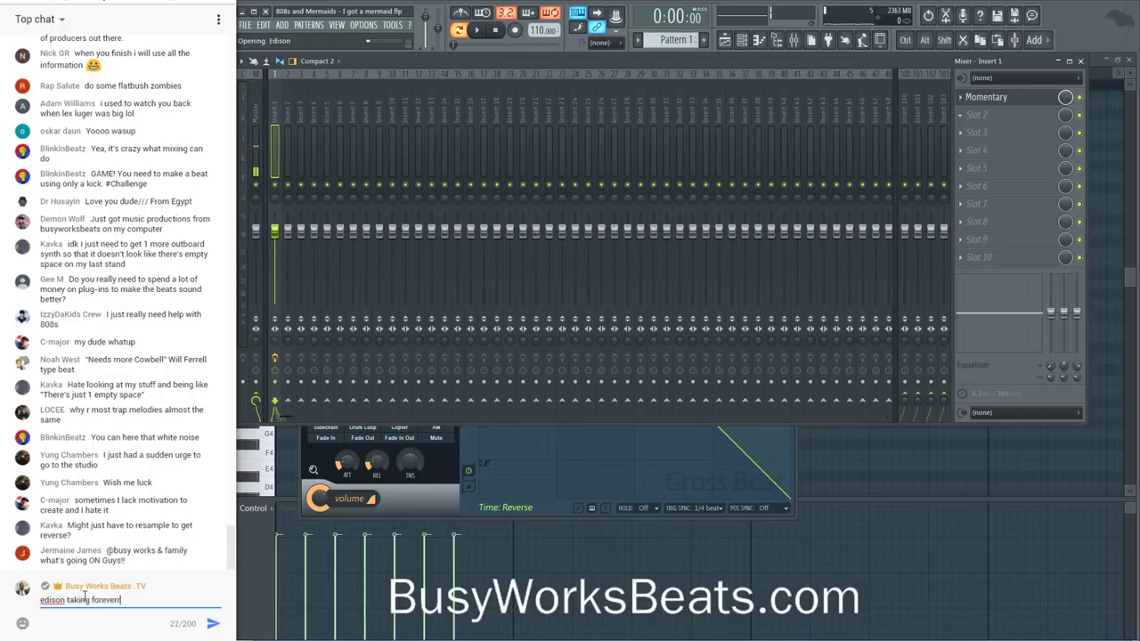
pyautogui.write('rrrrrrrrrrrr')
pyautogui.press('Return')
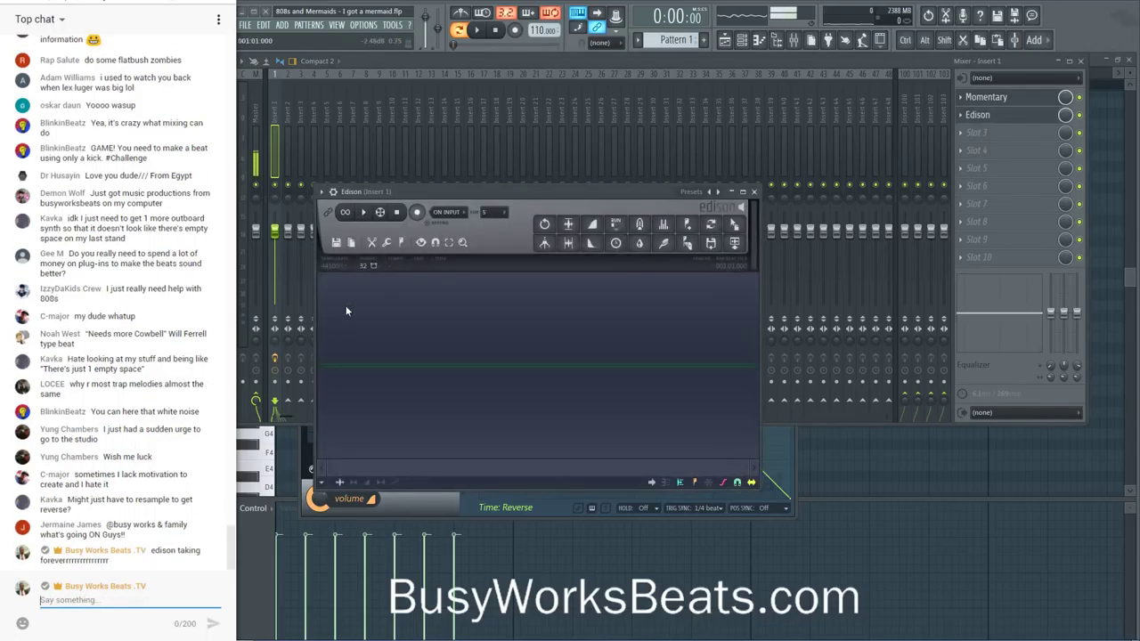
# - Set Edison's recording mode to On Play
pyautogui.click(447, 214)
pyautogui.click(454, 257)
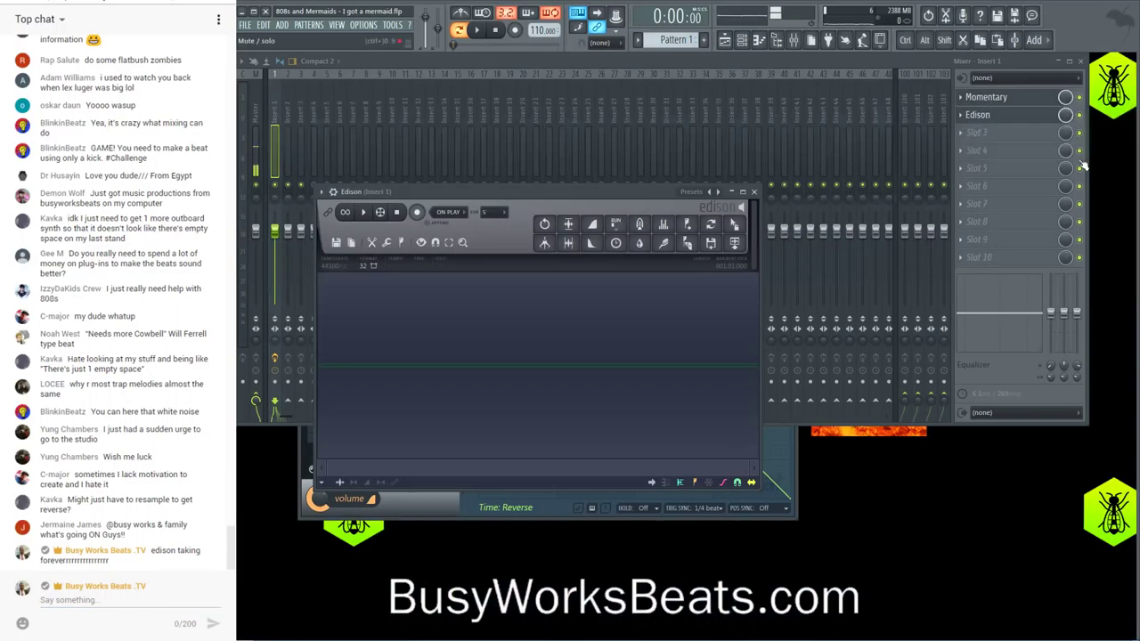
# - Set the playlist snap to Bar and lay out two Pattern 1 clips on Track 1, with playback in song mode
pyautogui.click(726, 40)
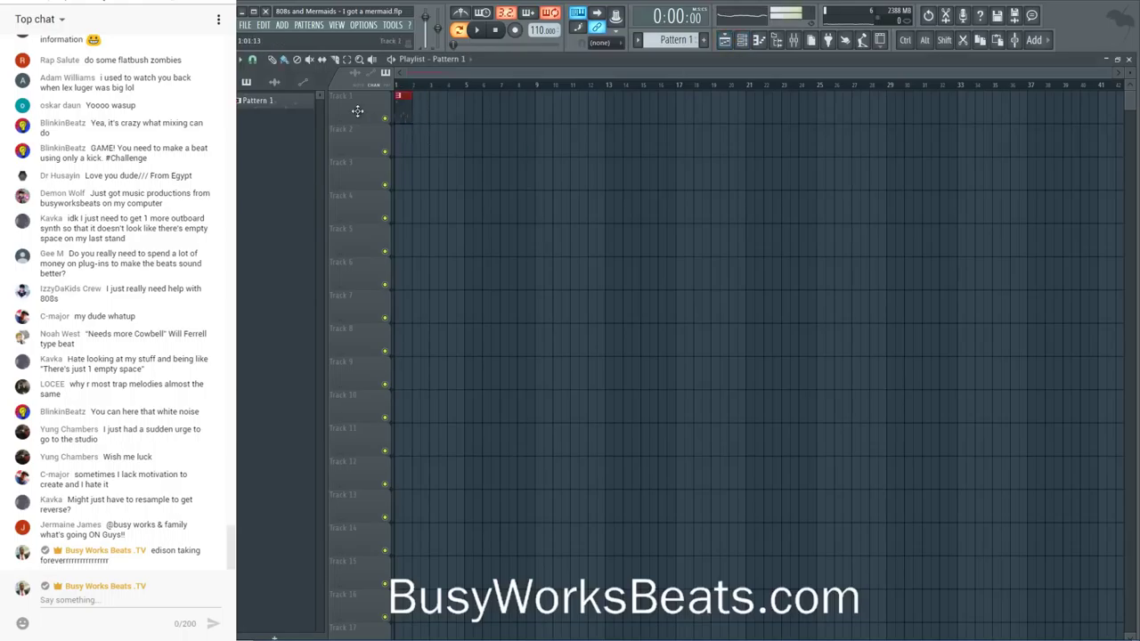
pyautogui.click(254, 60)
pyautogui.click(262, 240)
pyautogui.scroll(4, 450, 75)
pyautogui.click(461, 30)
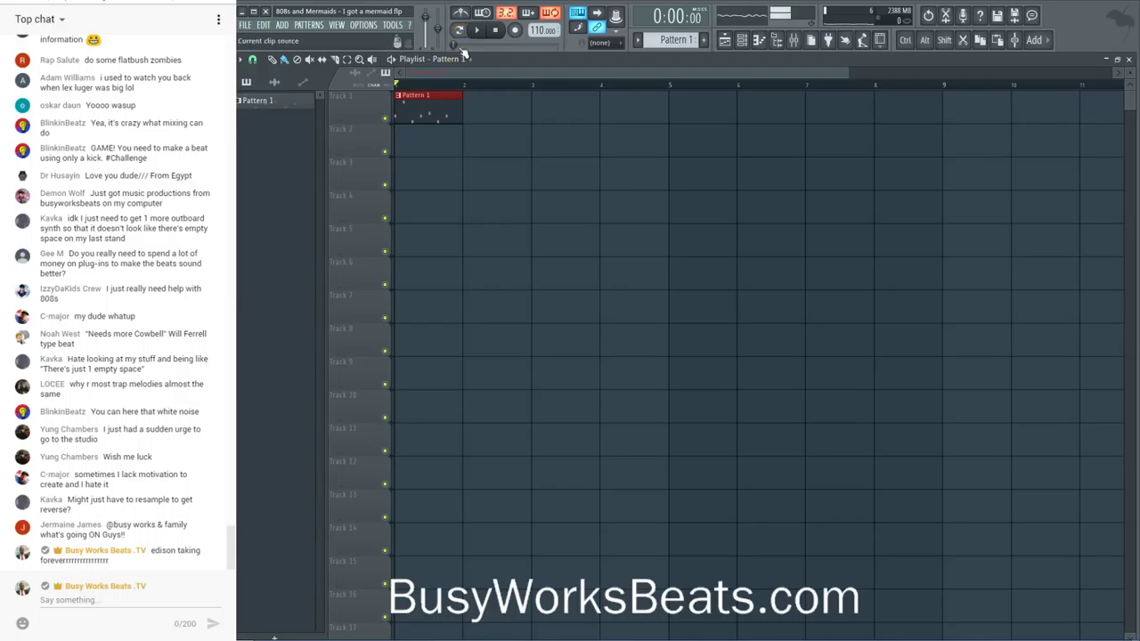
pyautogui.scroll(1, 472, 107)
pyautogui.scroll(-4, 481, 112)
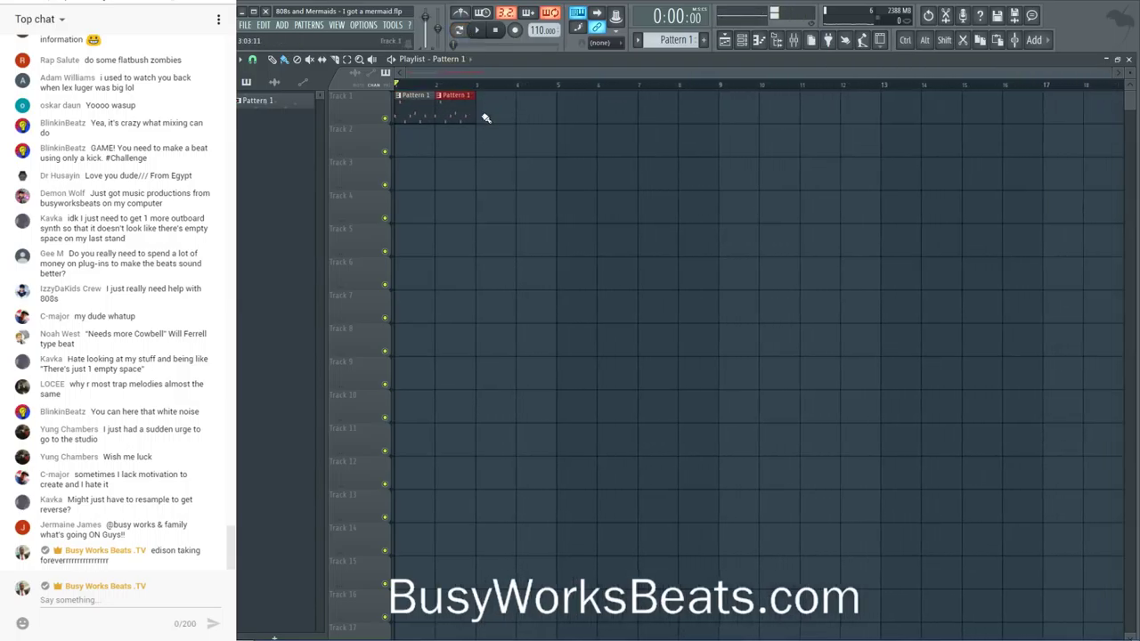
# - Arm recording in Edison on Insert 1, capture a short stretch of song playback and stop Edison's own playback
pyautogui.click(793, 41)
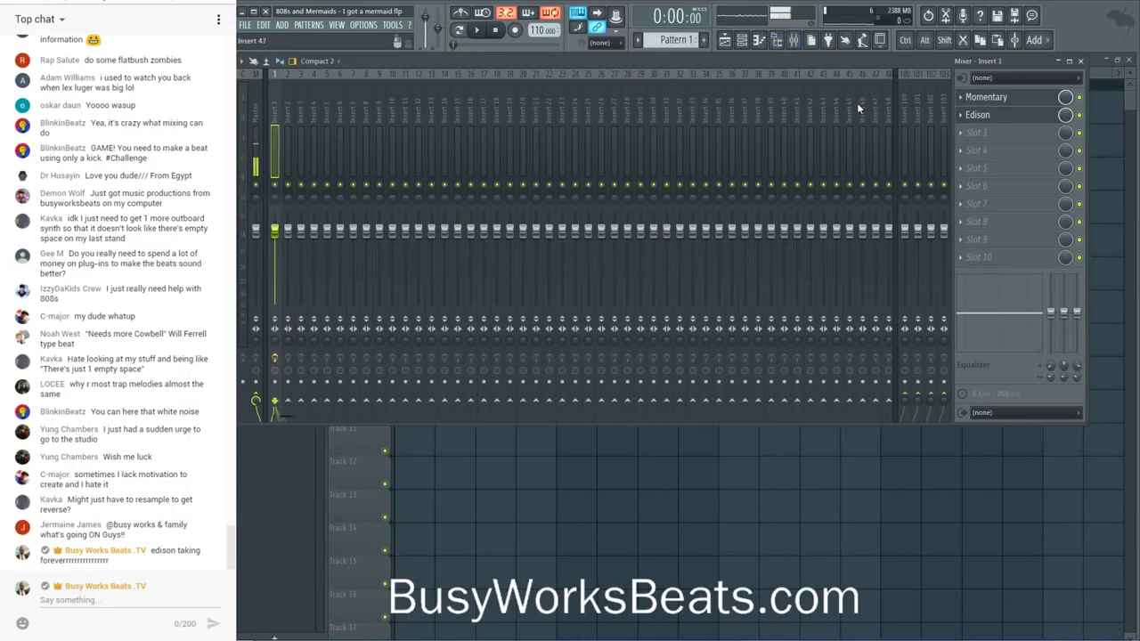
pyautogui.click(980, 115)
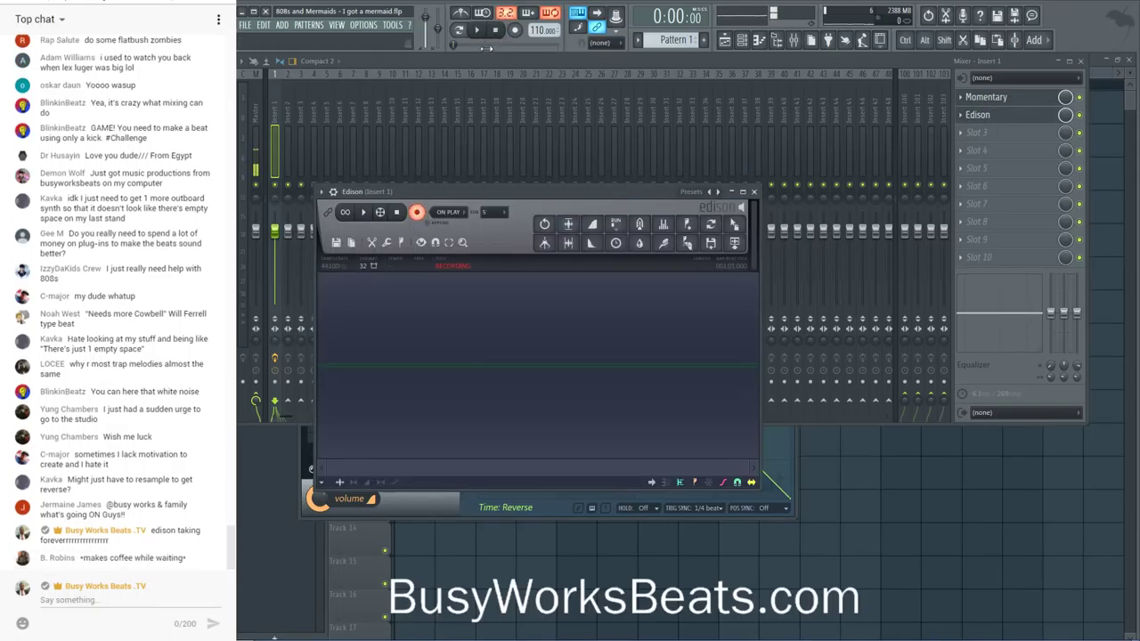
pyautogui.press('F5')
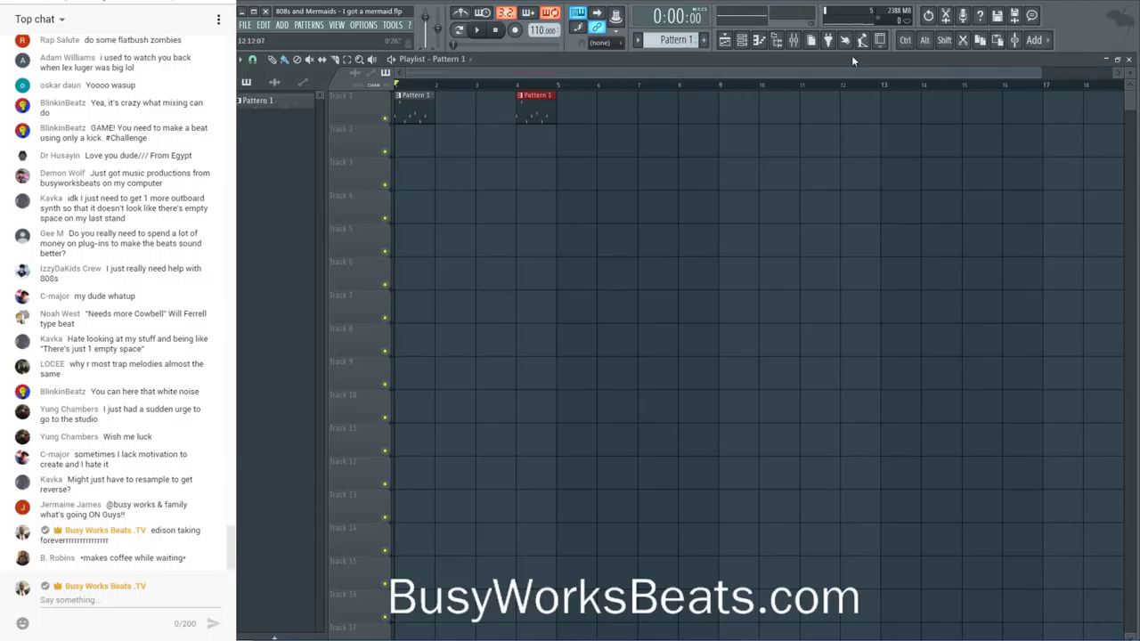
pyautogui.click(793, 39)
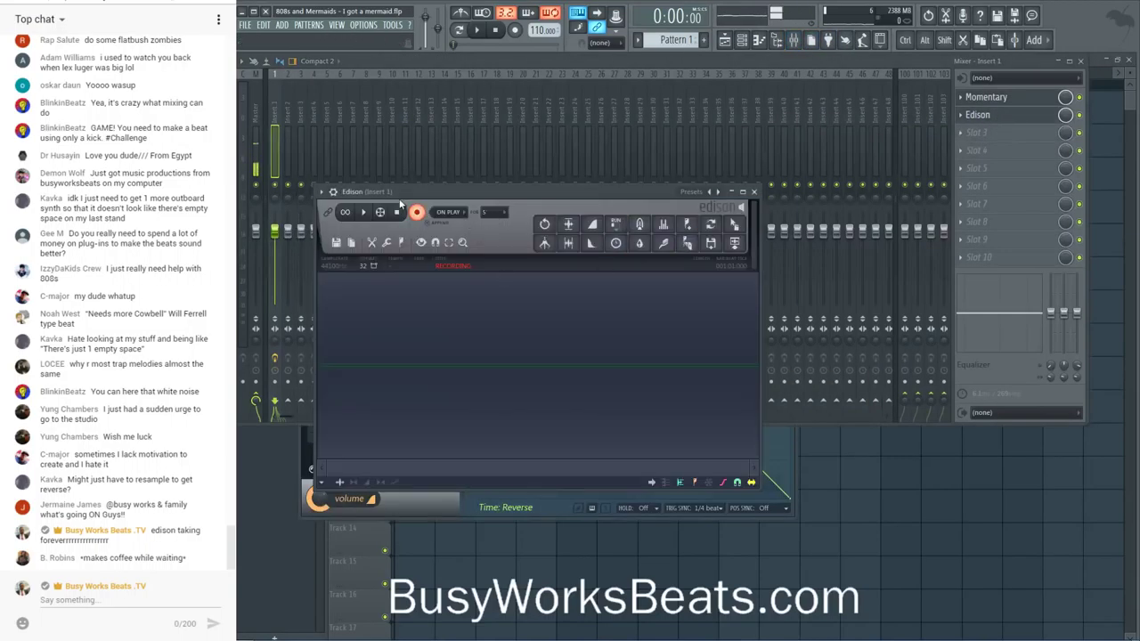
pyautogui.click(479, 31)
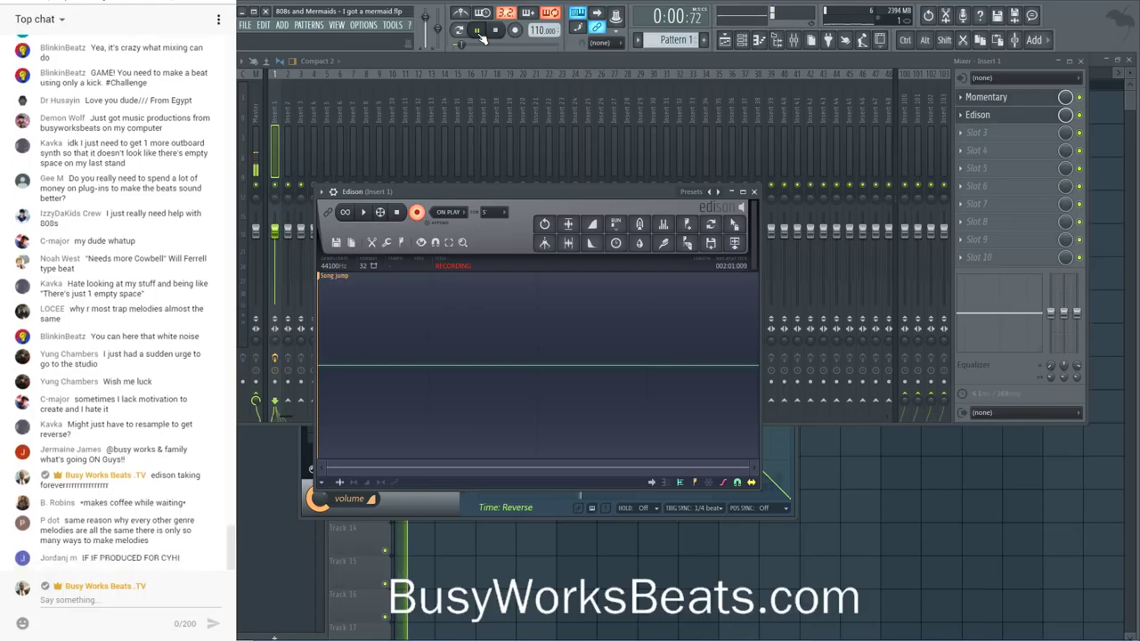
pyautogui.click(495, 31)
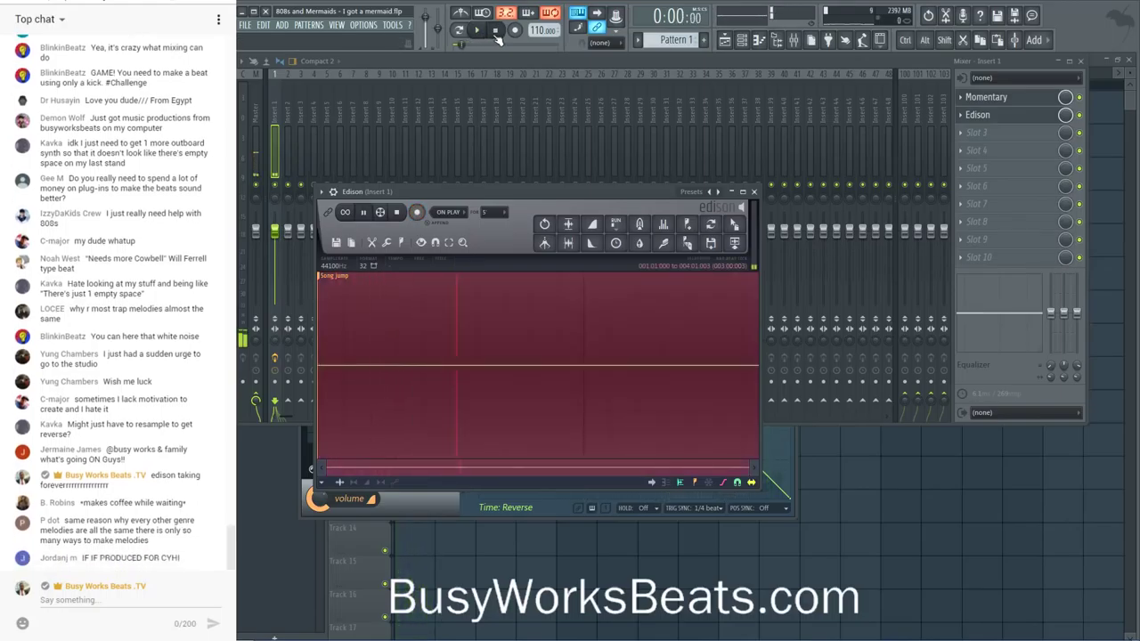
pyautogui.click(398, 214)
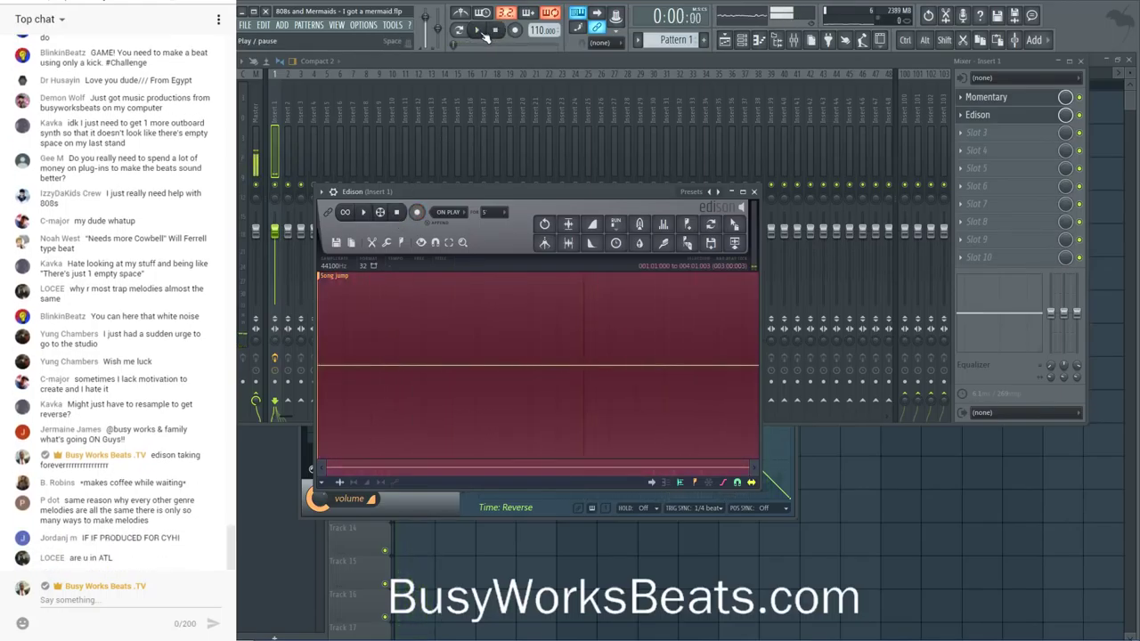
# - Discard Edison's recording by starting a new, empty sample
pyautogui.click(336, 242)
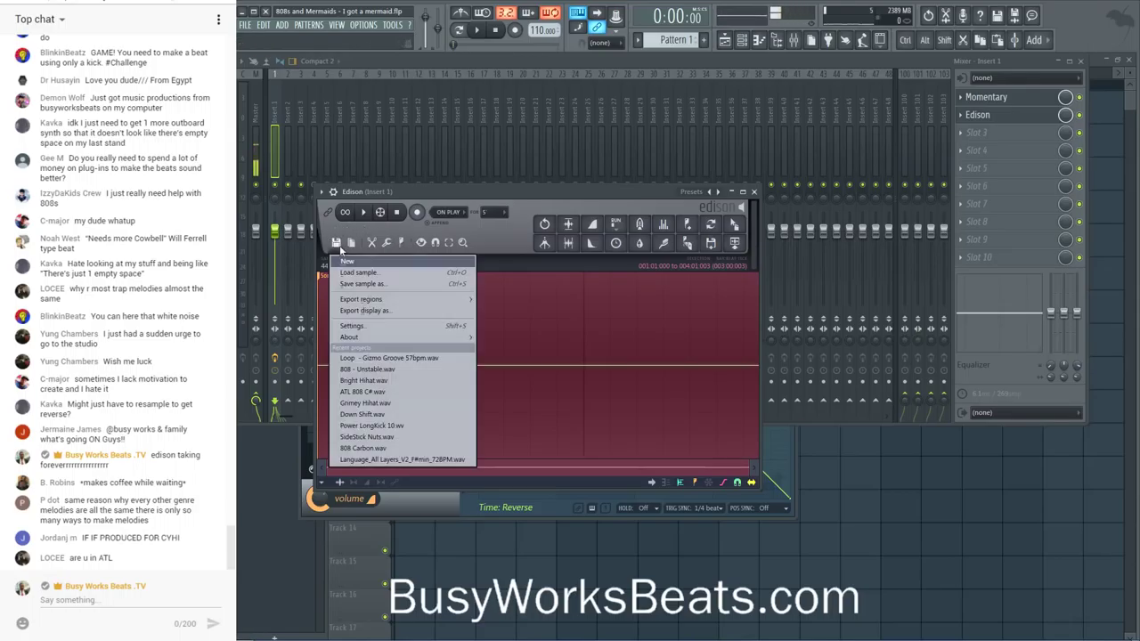
pyautogui.click(336, 242)
pyautogui.click(337, 244)
pyautogui.click(346, 261)
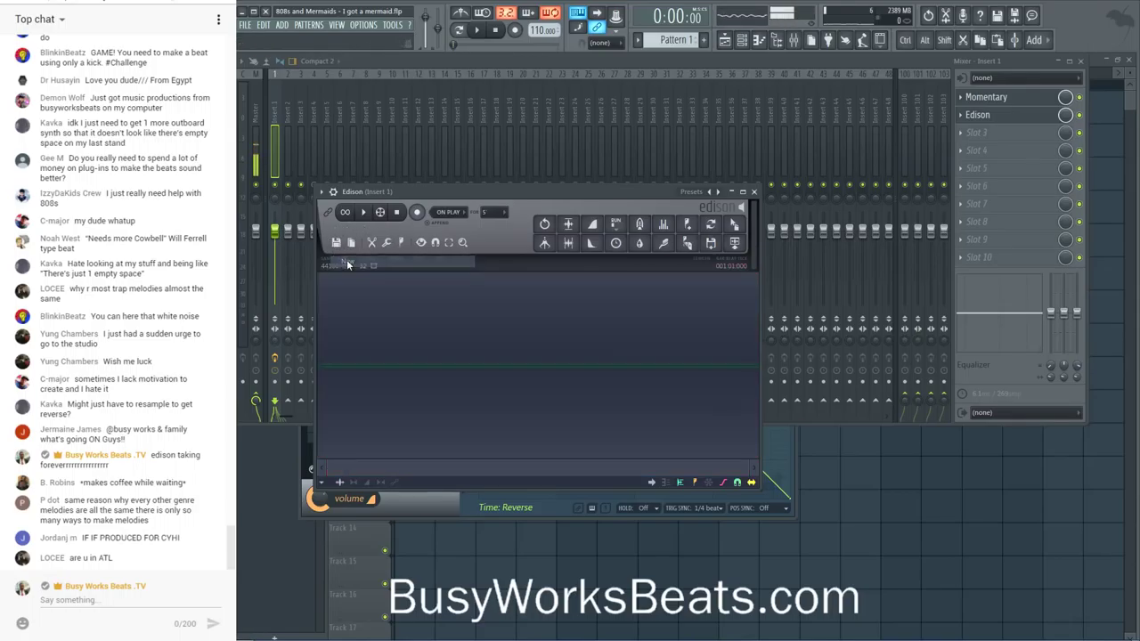
# - Record the reversed melody in Edison during song playback and send the recording to the playlist as an audio clip on Track 2
pyautogui.click(479, 32)
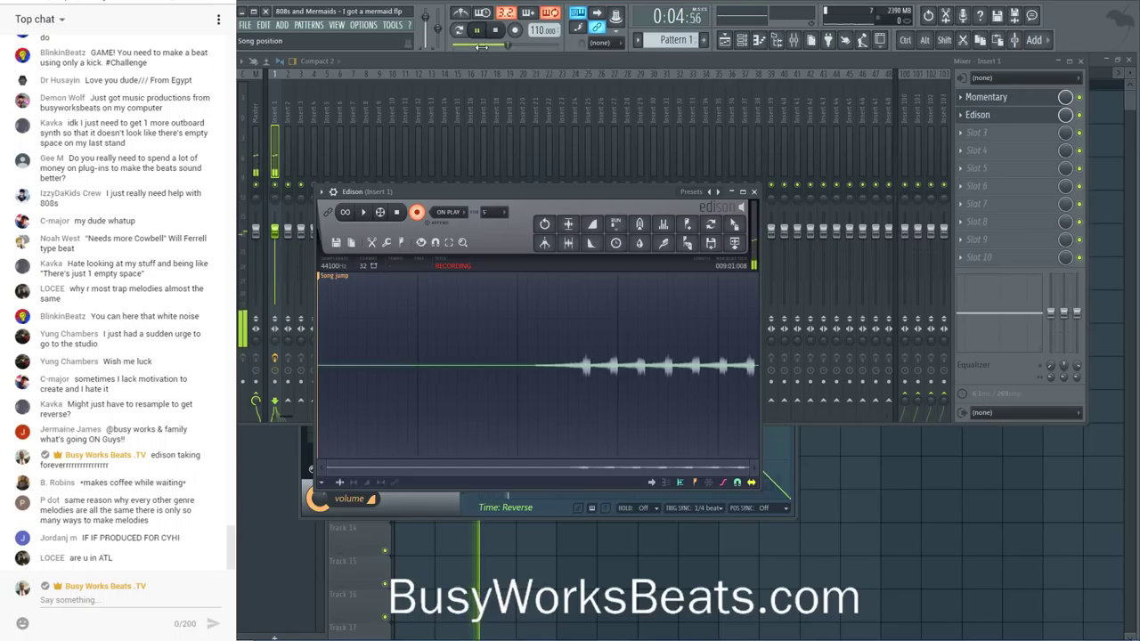
pyautogui.click(400, 214)
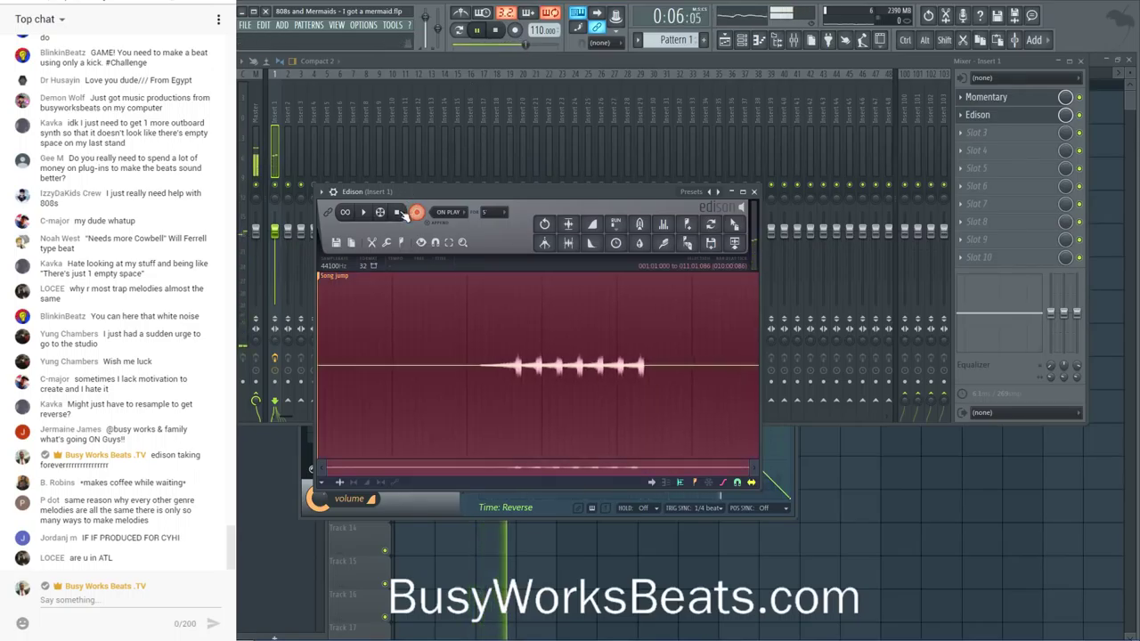
pyautogui.click(734, 242)
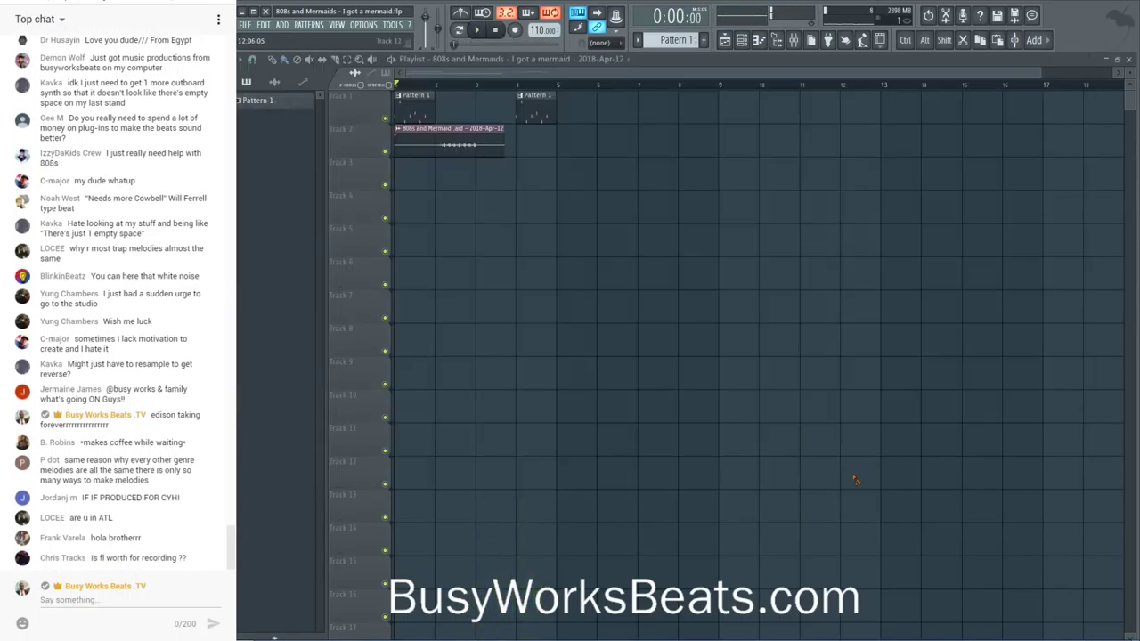
# - With snap set to Bar, slice the Track 2 audio clip at bar 3 and remove its tail
pyautogui.moveTo(454, 73)
pyautogui.mouseDown()
pyautogui.moveTo(491, 67)
pyautogui.moveTo(465, 73)
pyautogui.moveTo(471, 86)
pyautogui.mouseUp()
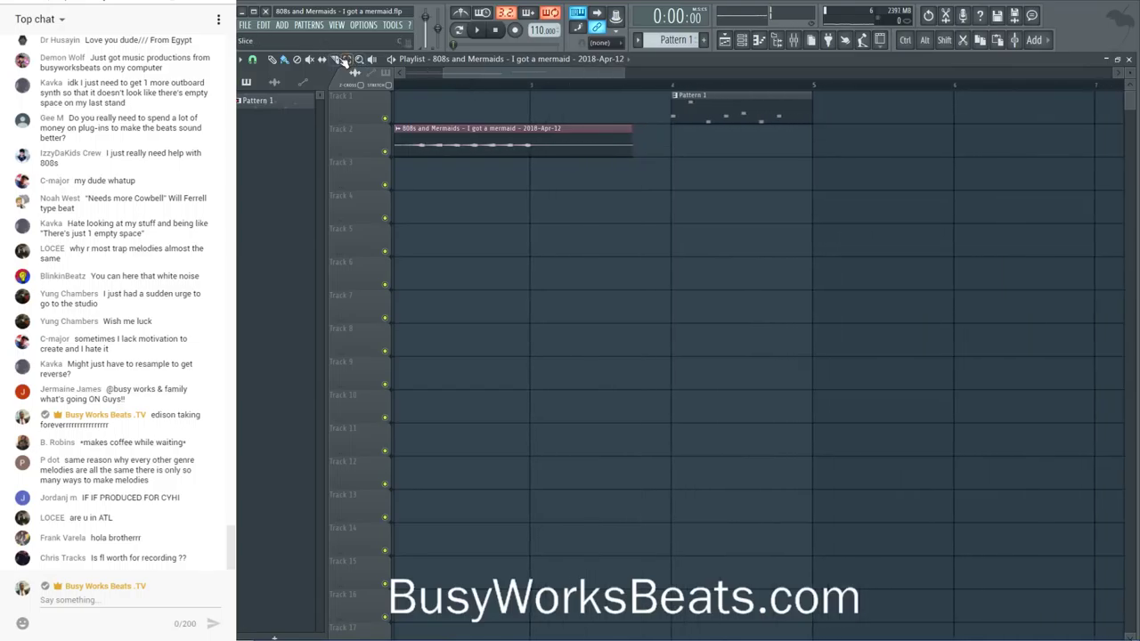
pyautogui.click(240, 59)
pyautogui.click(254, 60)
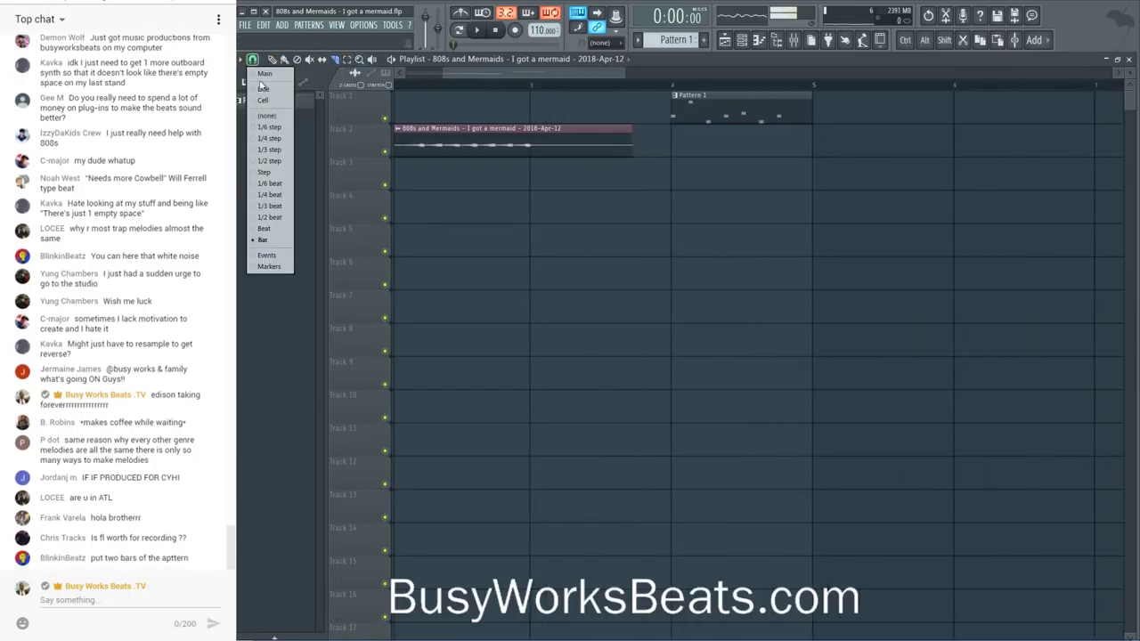
pyautogui.click(264, 241)
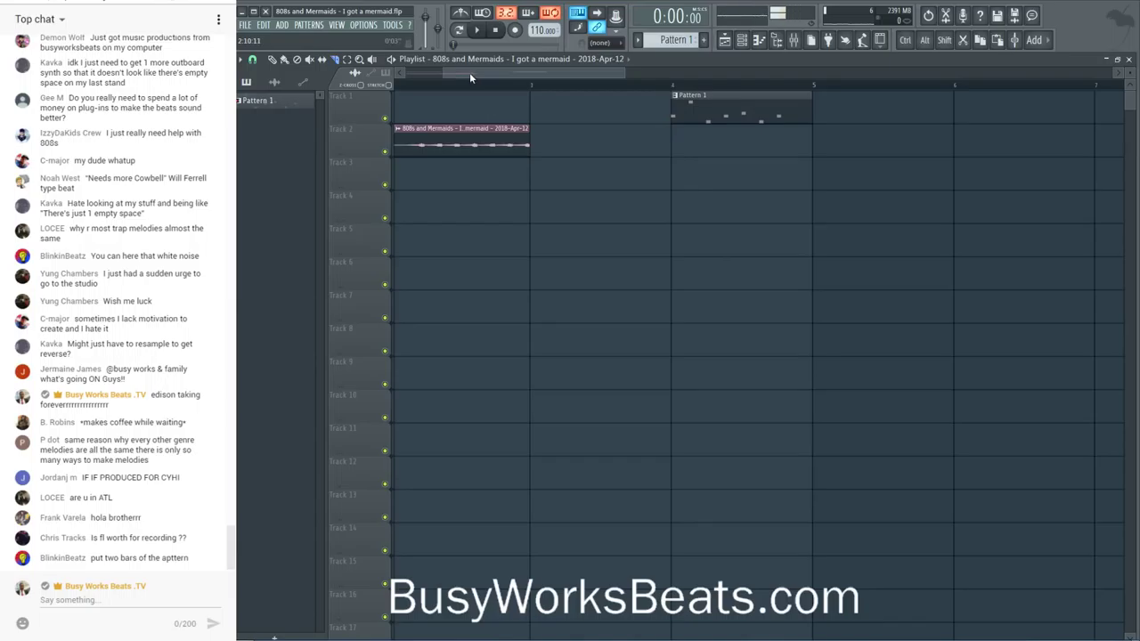
# - Undo the last slice, slice the audio clip at bar 2 and remove the part before it
pyautogui.hscroll(-3, 470, 78)
pyautogui.hotkey('ctrl', 'z')
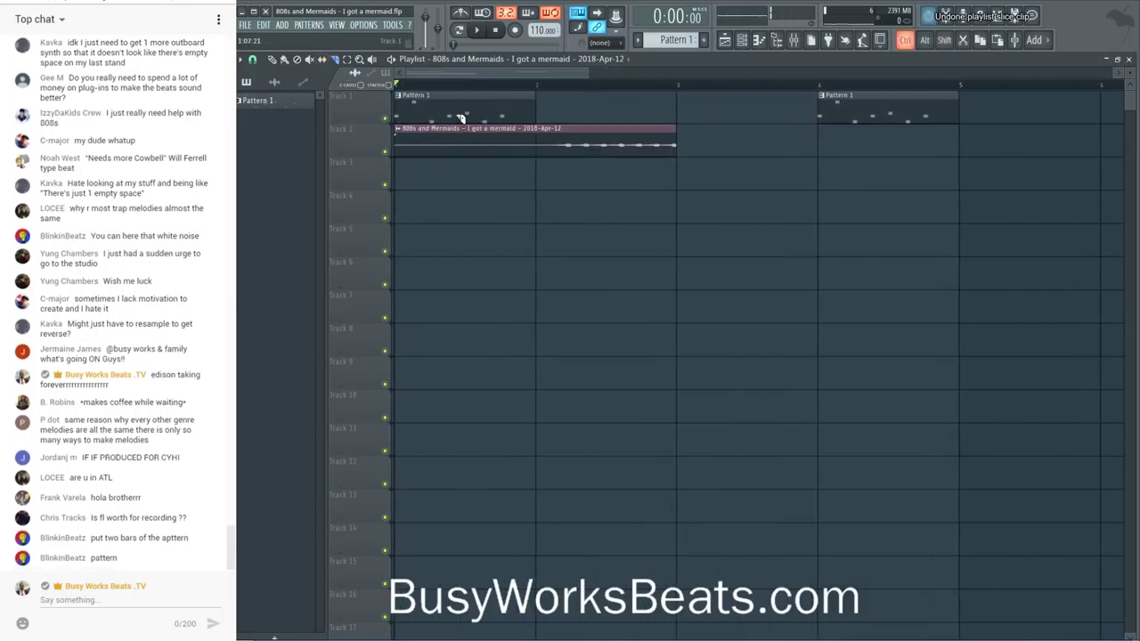
pyautogui.moveTo(532, 147); pyautogui.dragTo(531, 97)
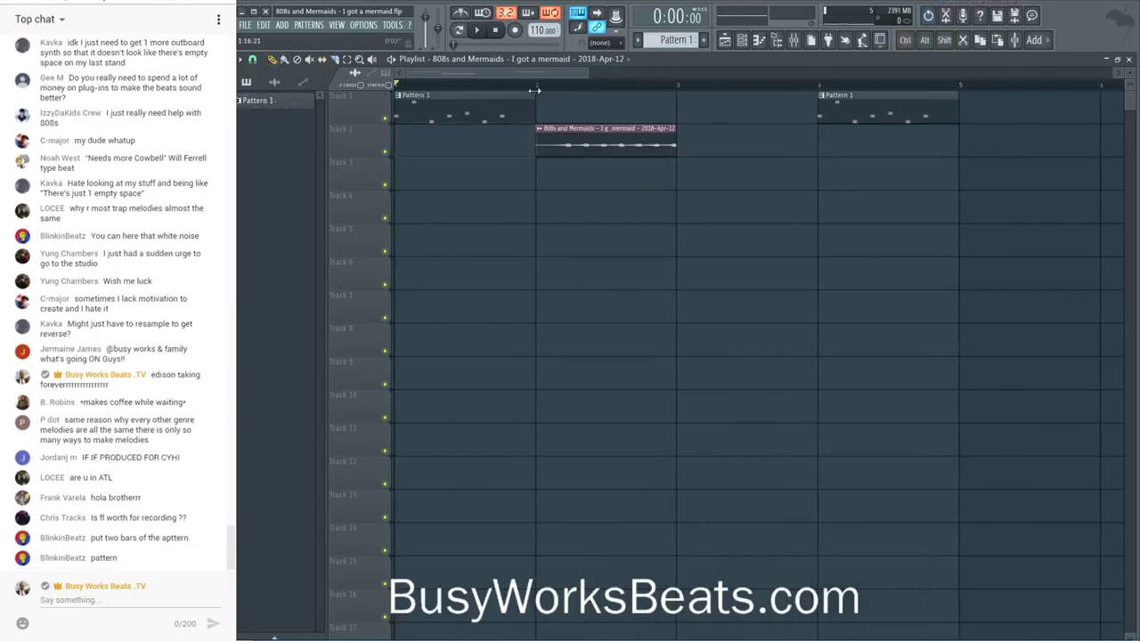
# - Move the trimmed audio clip to bar 1 on Track 2 and clear the Pattern 1 clips from Track 1
pyautogui.scroll(-5, 539, 85)
pyautogui.moveTo(470, 136); pyautogui.dragTo(419, 135)
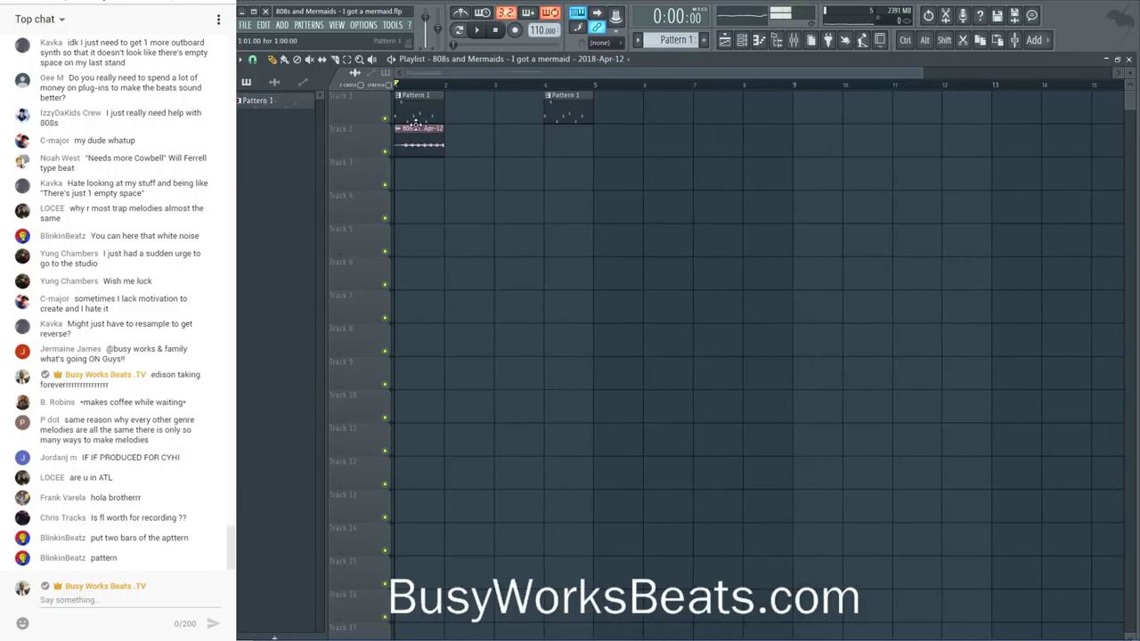
pyautogui.scroll(3, 431, 85)
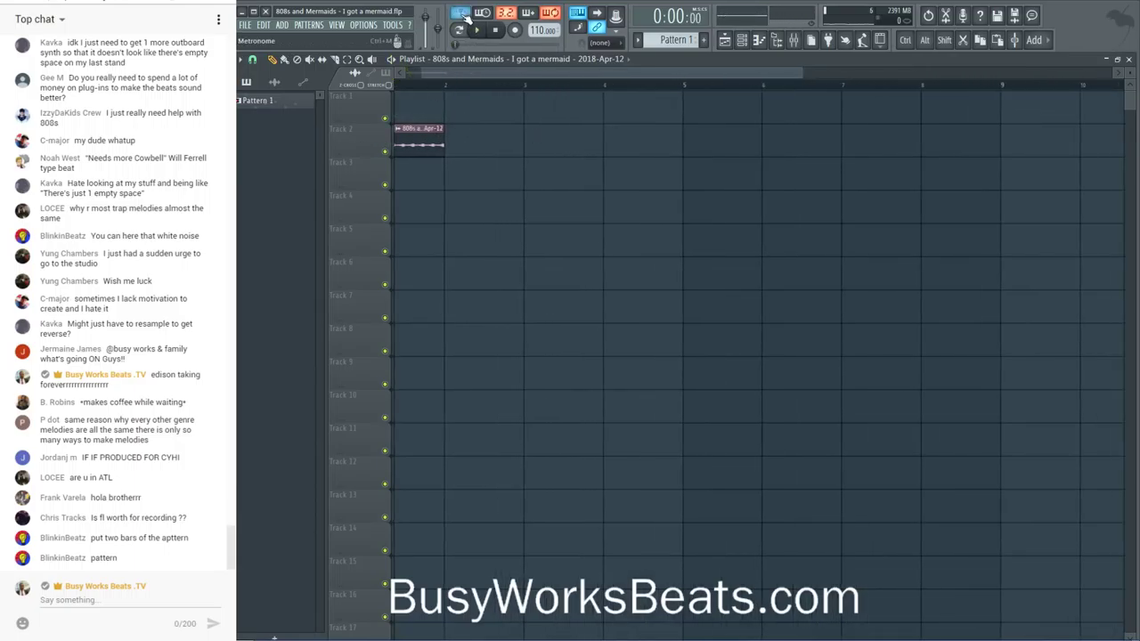
# - Remove Edison and the Momentary Gross Beat effect from the effect slots of mixer Insert 1 during playback
pyautogui.press('space')
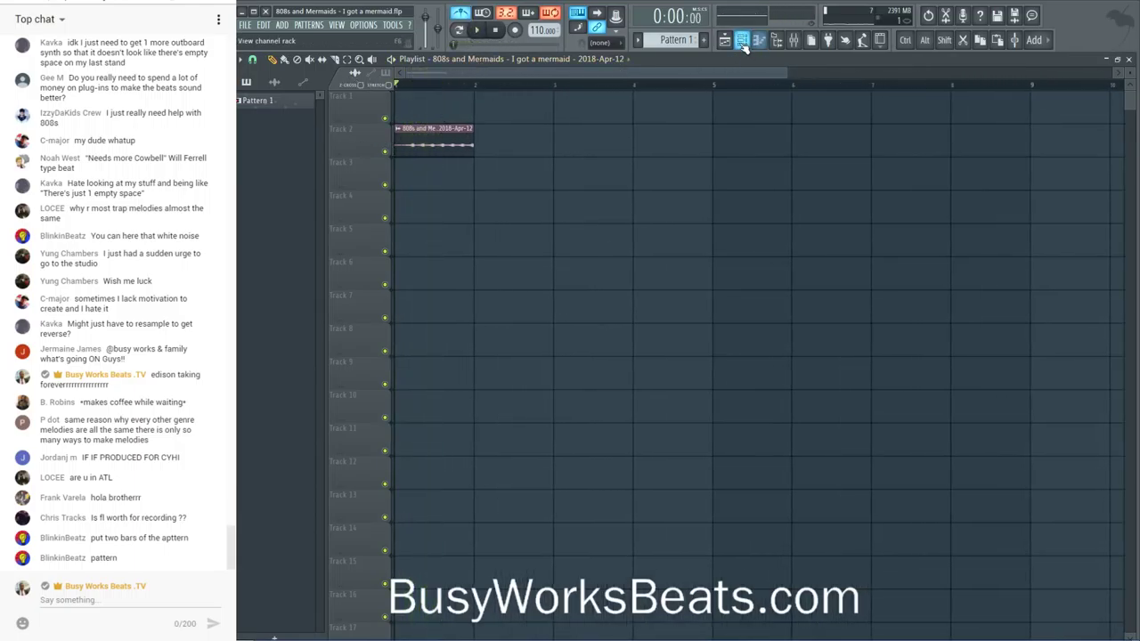
pyautogui.click(742, 41)
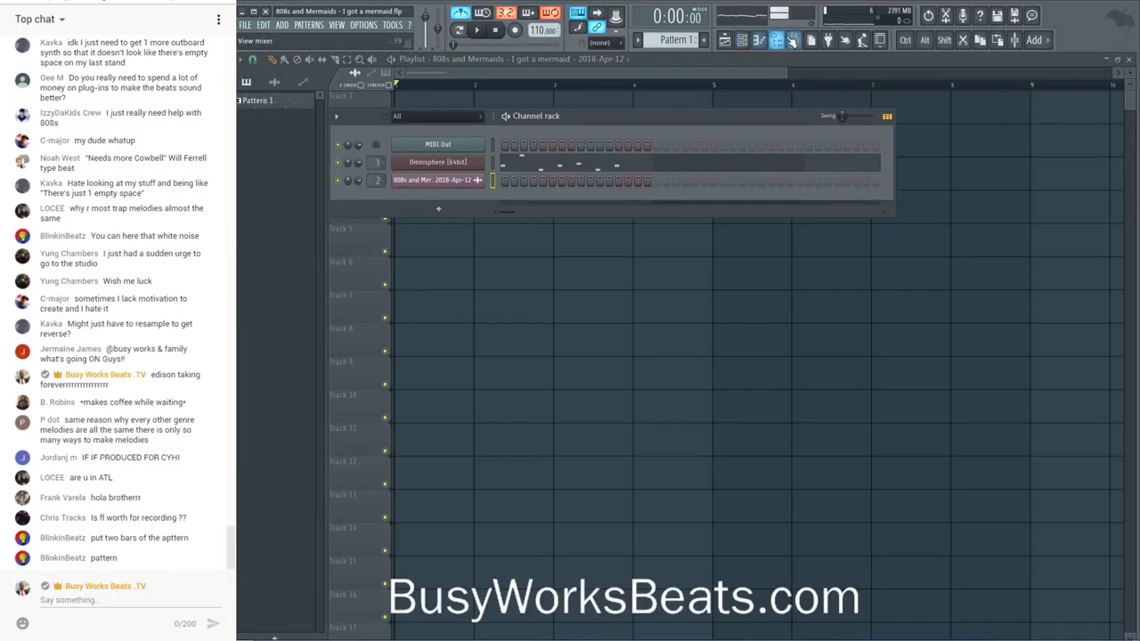
pyautogui.click(792, 41)
pyautogui.click(300, 130)
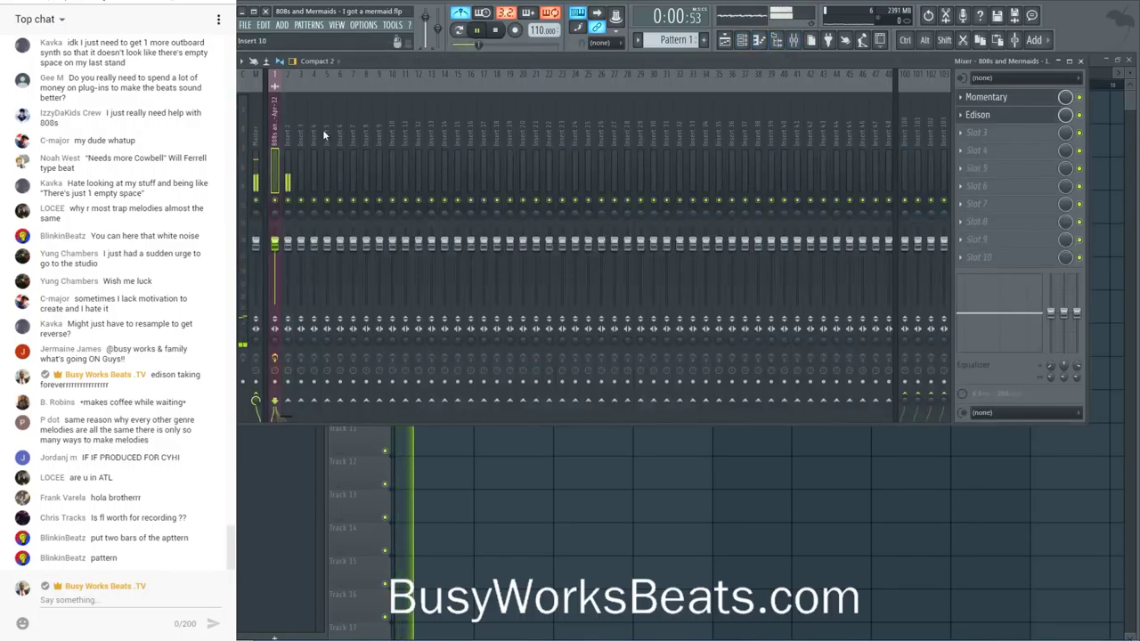
pyautogui.click(962, 116)
pyautogui.moveTo(980, 130)
pyautogui.click(874, 132)
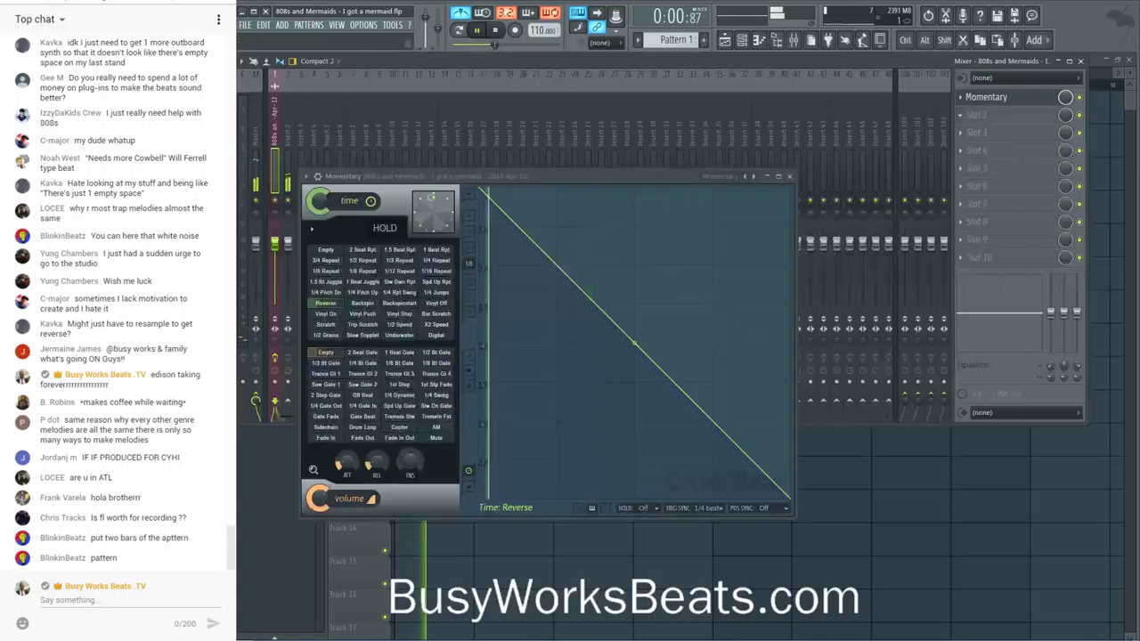
pyautogui.click(974, 114)
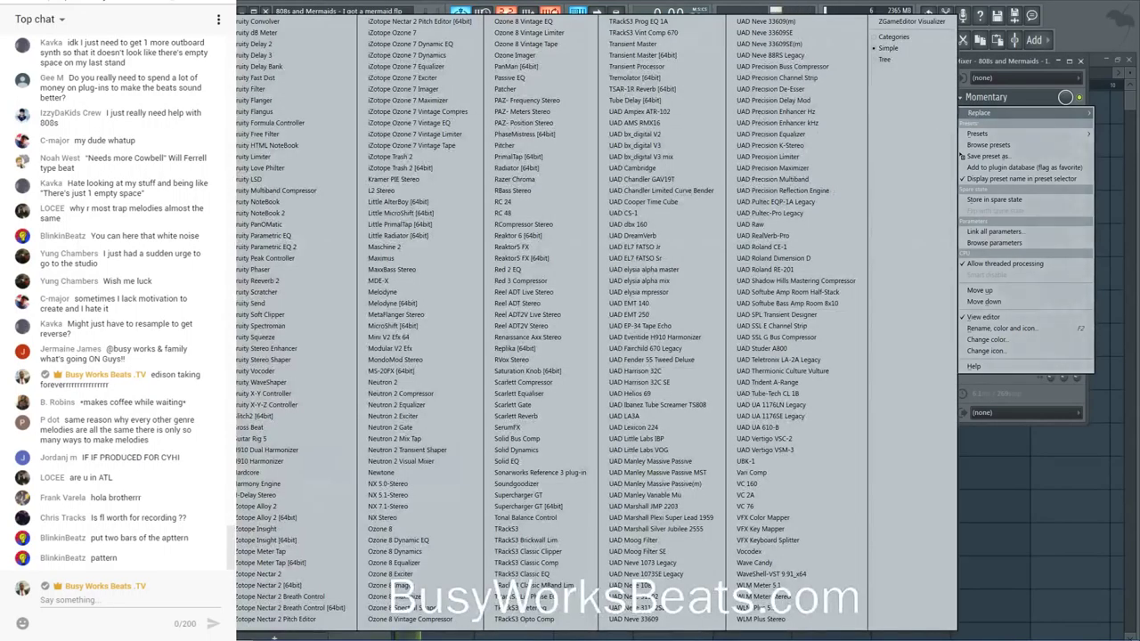
pyautogui.press('Escape')
# - Enlarge Track 2's height in the playlist to show the audio clip's waveform in detail, and play the clip
pyautogui.press('F5')
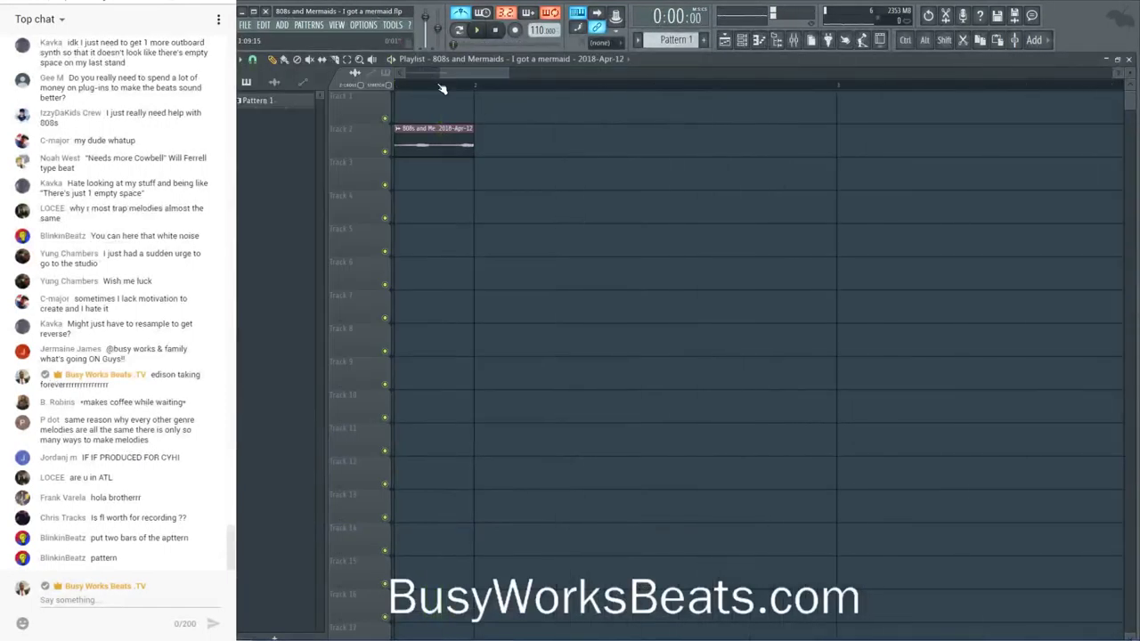
pyautogui.scroll(5, 440, 89)
pyautogui.click(252, 59)
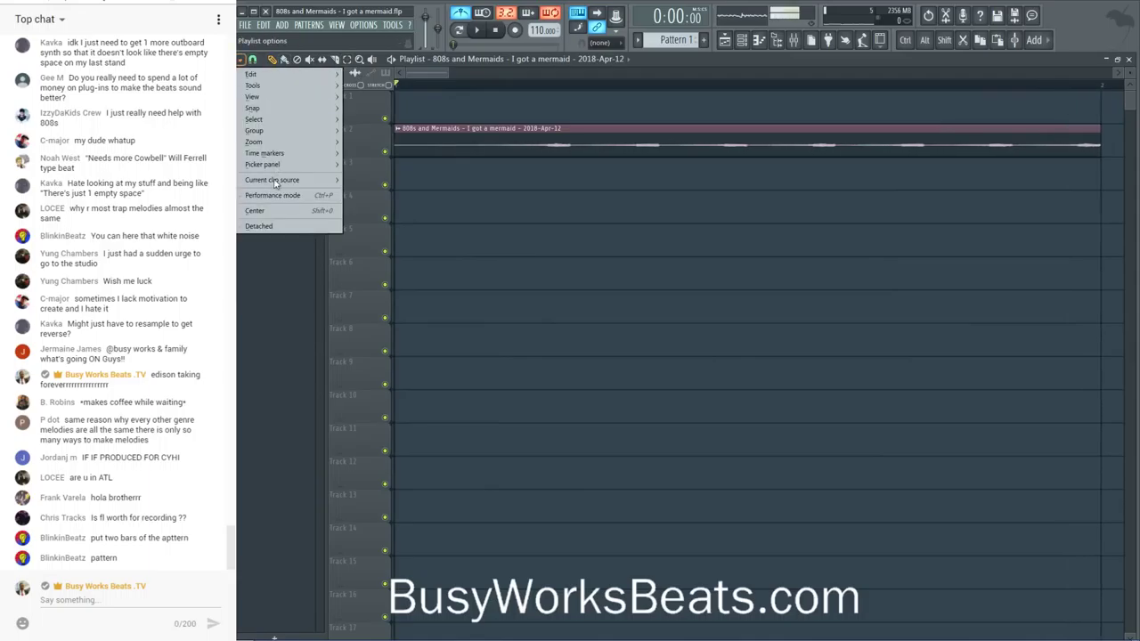
pyautogui.click(274, 217)
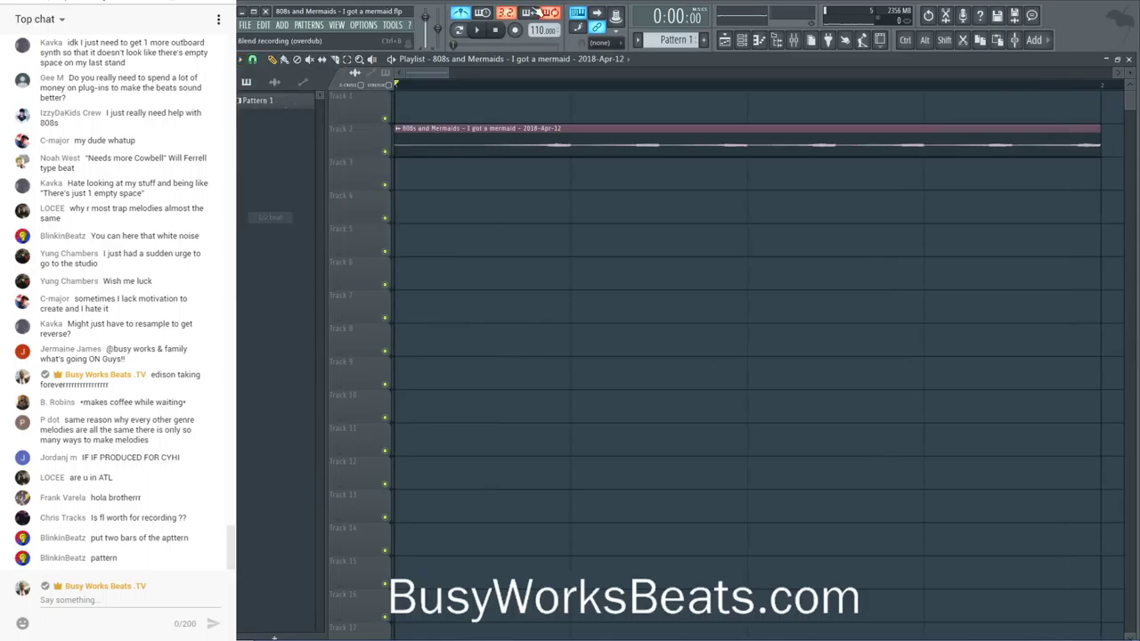
pyautogui.moveTo(365, 157); pyautogui.dragTo(364, 280)
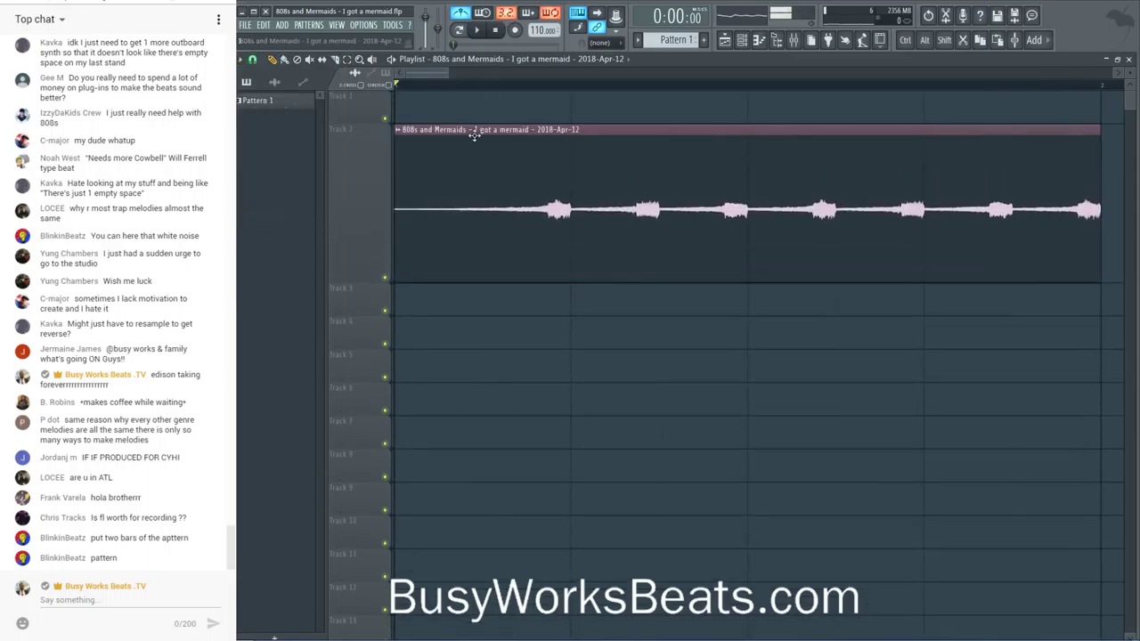
pyautogui.scroll(-1, 535, 85)
pyautogui.press('space')
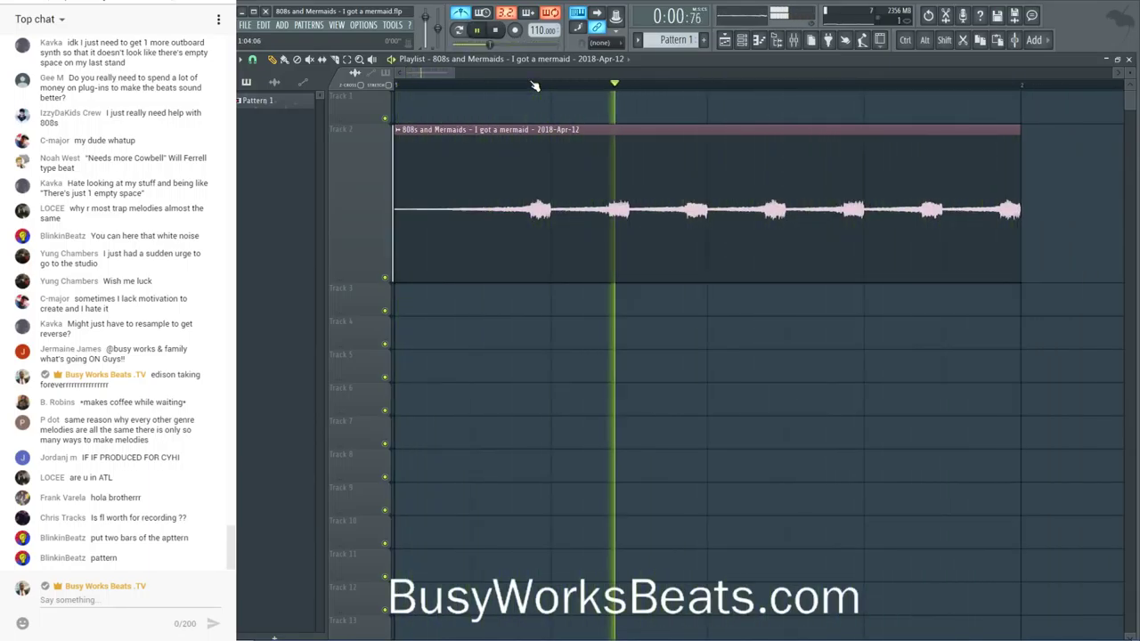
pyautogui.press('space')
# - Using a finer snap, nudge the Track 2 clip slightly later against playback and extend its start back to bar 1
pyautogui.click(463, 201)
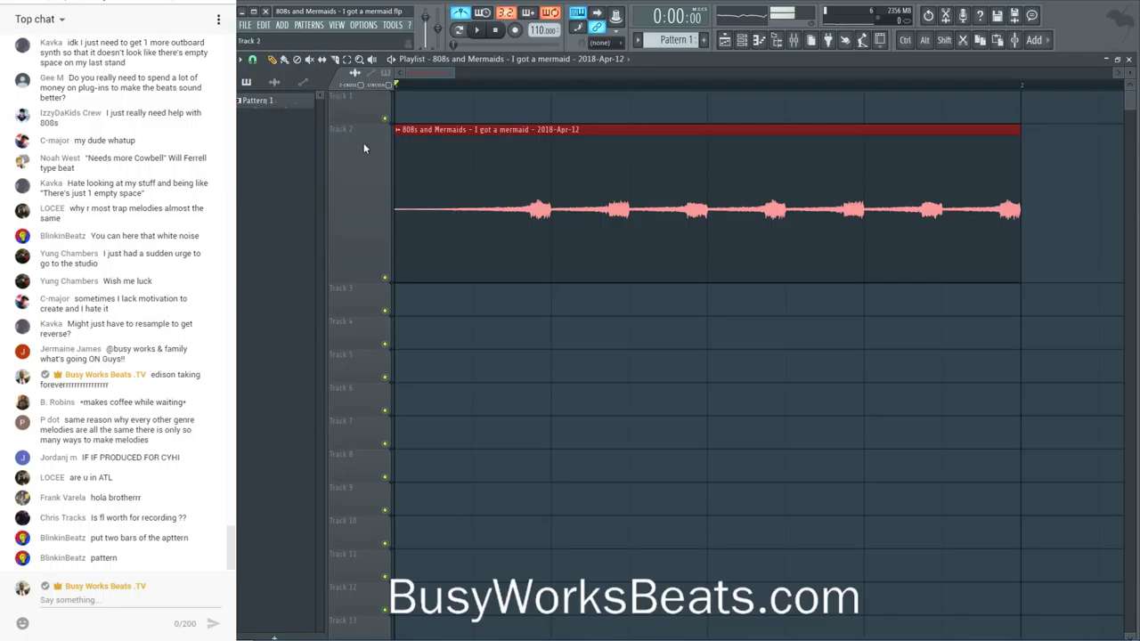
pyautogui.click(252, 59)
pyautogui.click(268, 125)
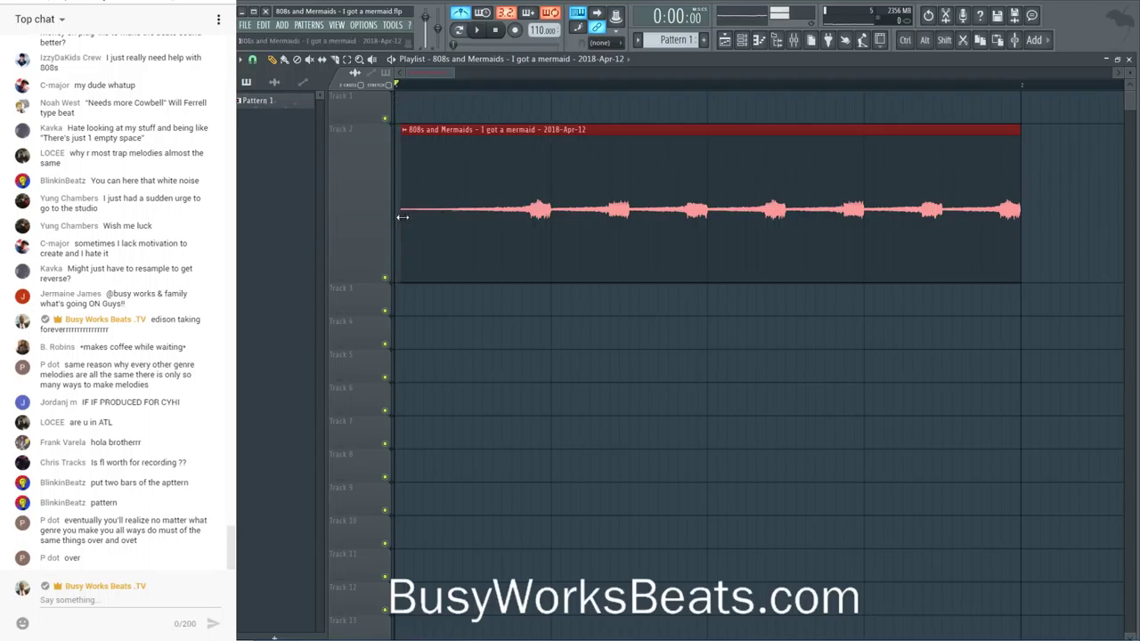
pyautogui.moveTo(431, 215); pyautogui.dragTo(428, 216)
pyautogui.press('space')
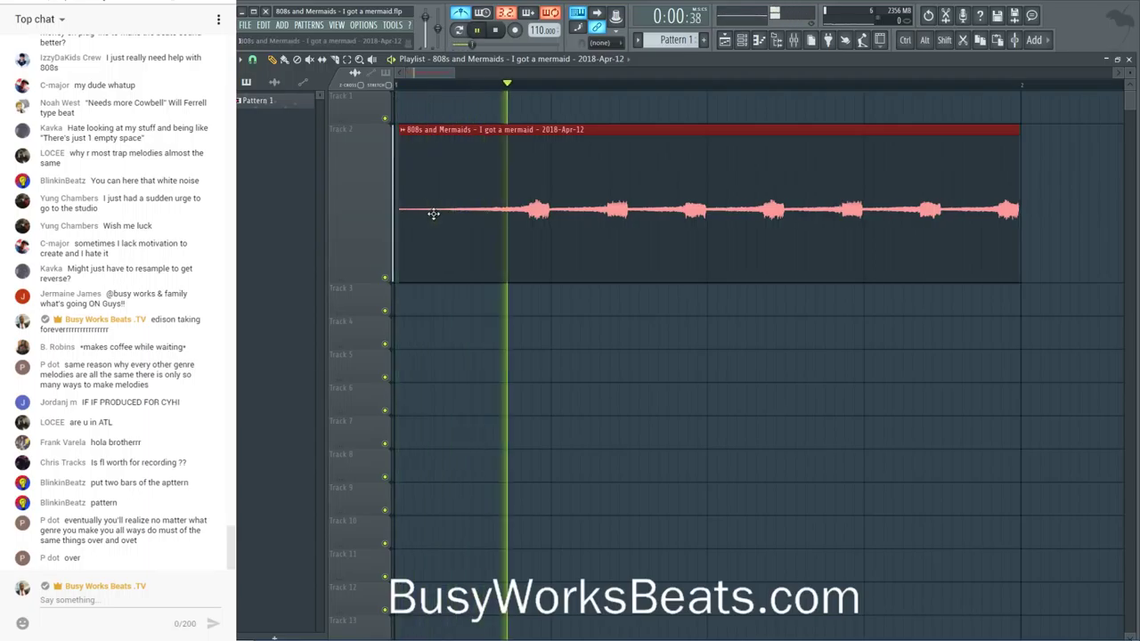
pyautogui.moveTo(433, 214); pyautogui.dragTo(437, 214)
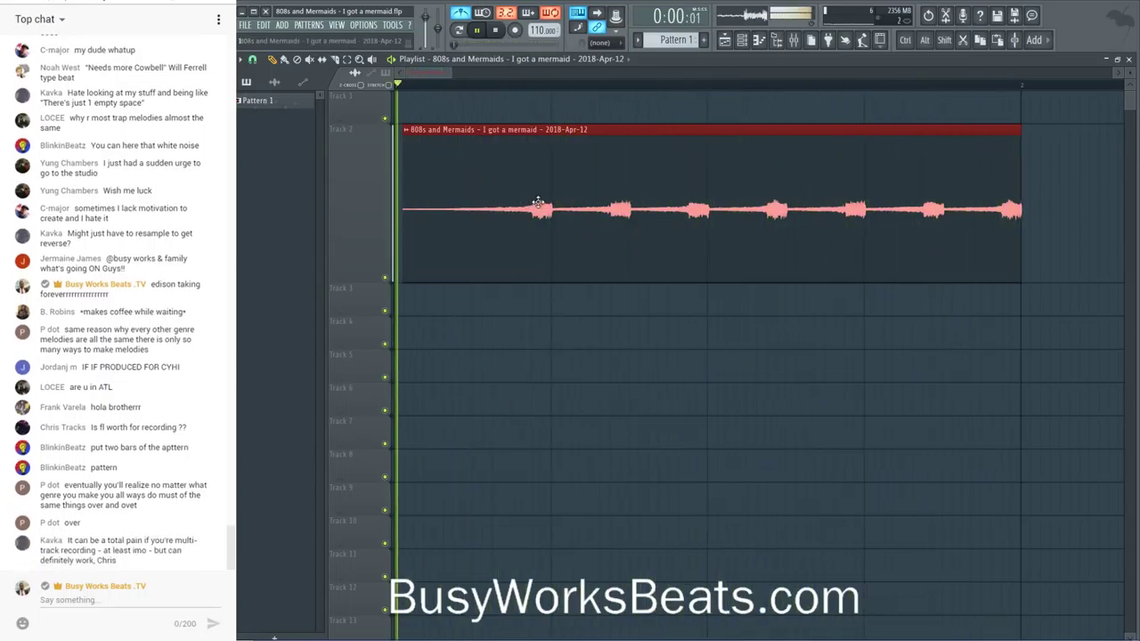
pyautogui.press('space')
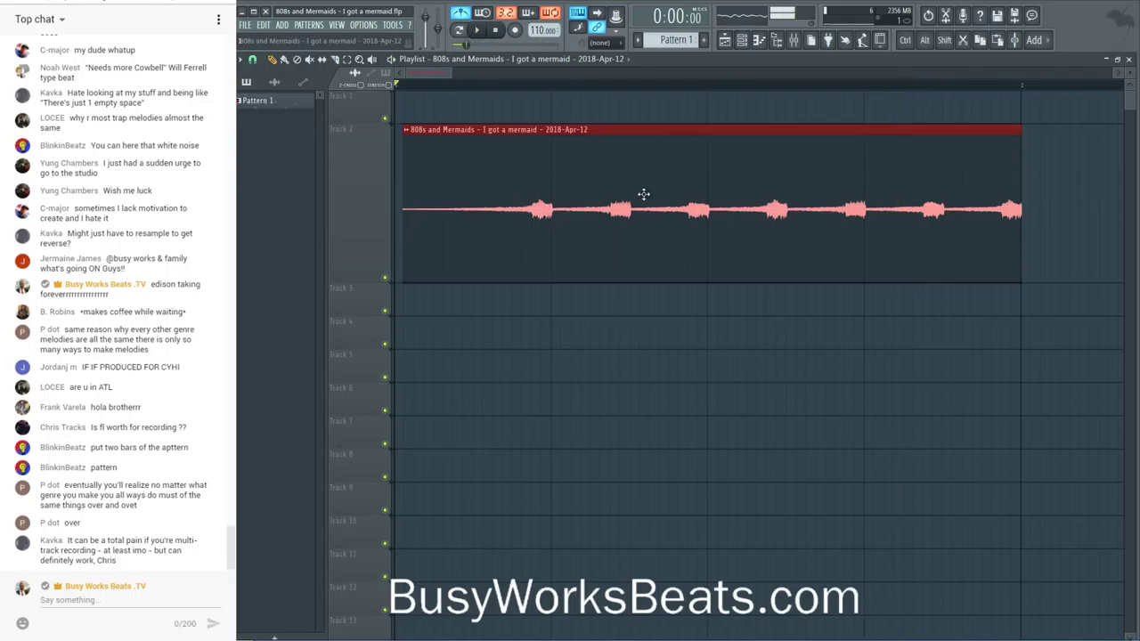
pyautogui.moveTo(403, 209); pyautogui.dragTo(395, 209)
pyautogui.press('space')
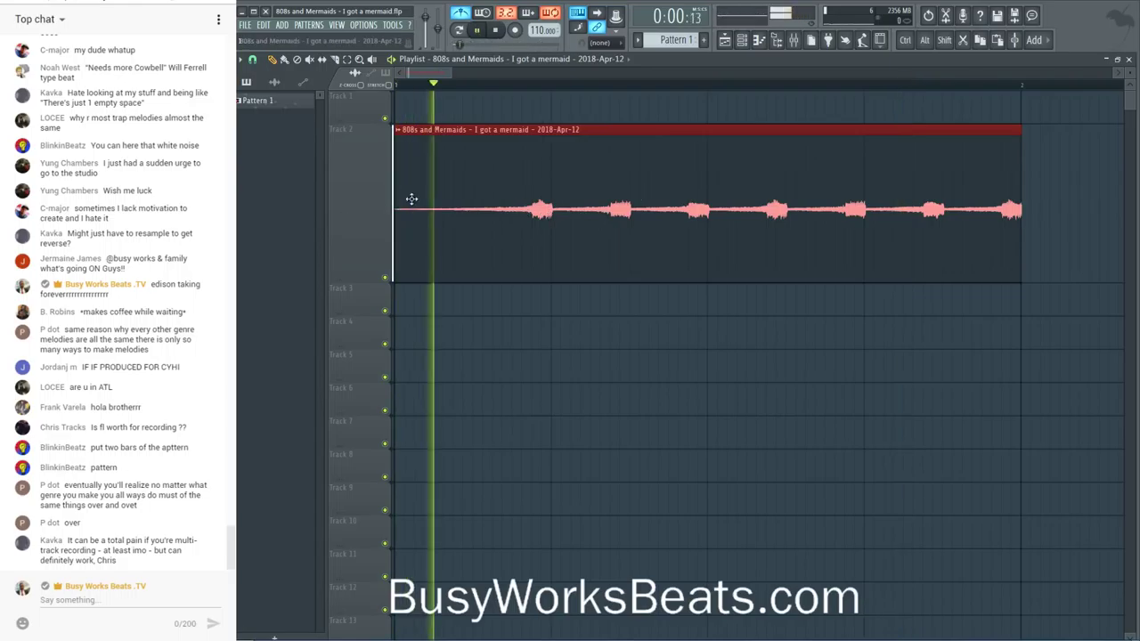
pyautogui.press('space')
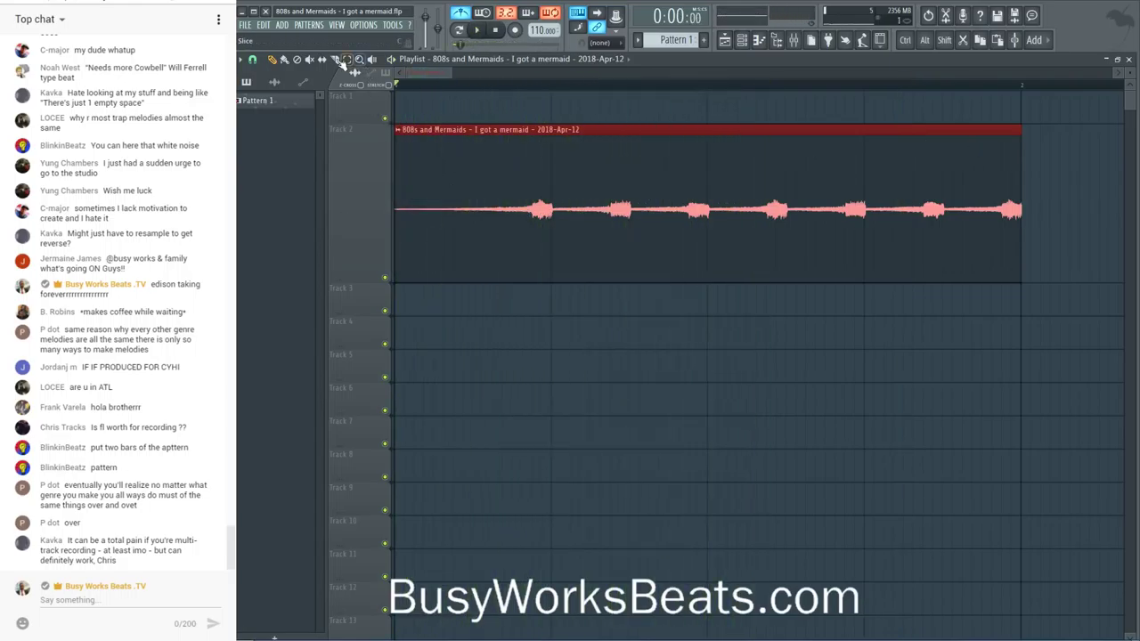
# - Return to a coarser snap, cut the Track 2 clip's overhang at bar 2 and play the trimmed clip
pyautogui.click(253, 60)
pyautogui.click(276, 241)
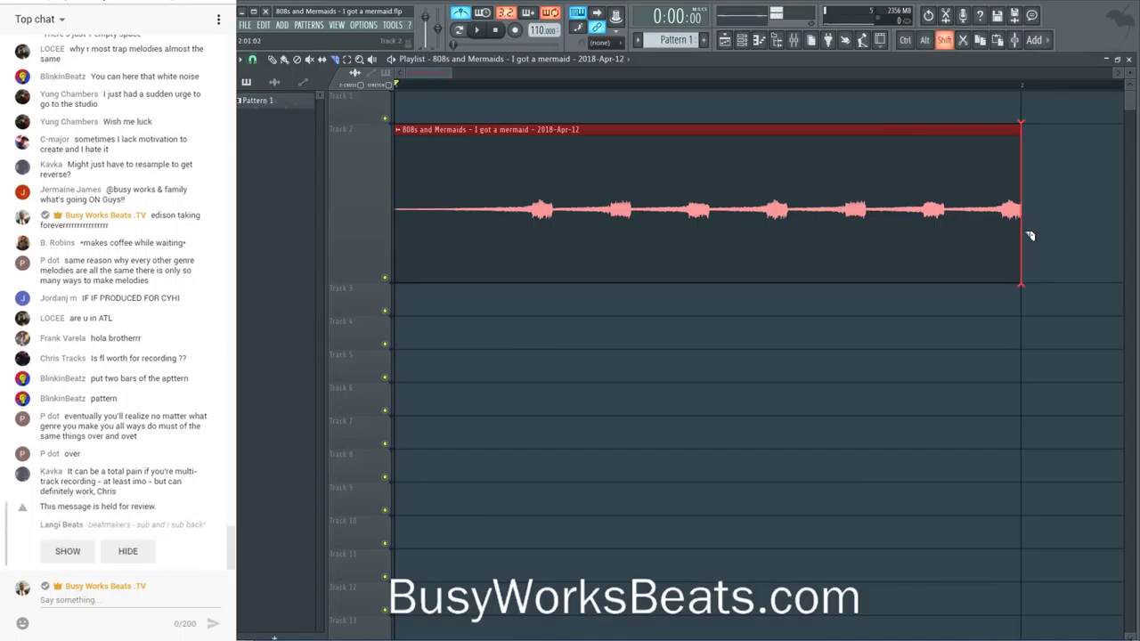
pyautogui.scroll(-1, 880, 90)
pyautogui.press('space')
pyautogui.scroll(-1, 739, 89)
pyautogui.scroll(2, 738, 89)
pyautogui.press('space')
pyautogui.scroll(-1, 535, 89)
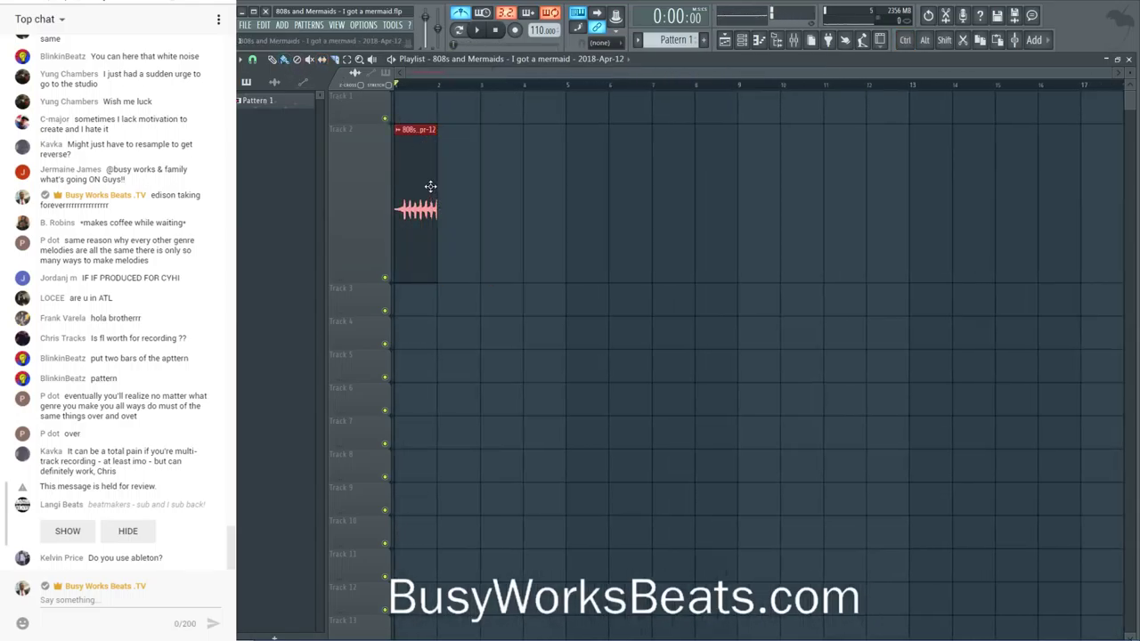
# - Duplicate the one-bar Track 2 clip seven times to fill eight bars, play the sequence and deselect the clips
pyautogui.hotkey('ctrl', 'b')
pyautogui.hotkey('ctrl', 'b')
pyautogui.hotkey('ctrl', 'b')
pyautogui.hotkey('ctrl', 'b')
pyautogui.hotkey('ctrl', 'b')
pyautogui.hotkey('ctrl', 'b')
pyautogui.hotkey('ctrl', 'b')
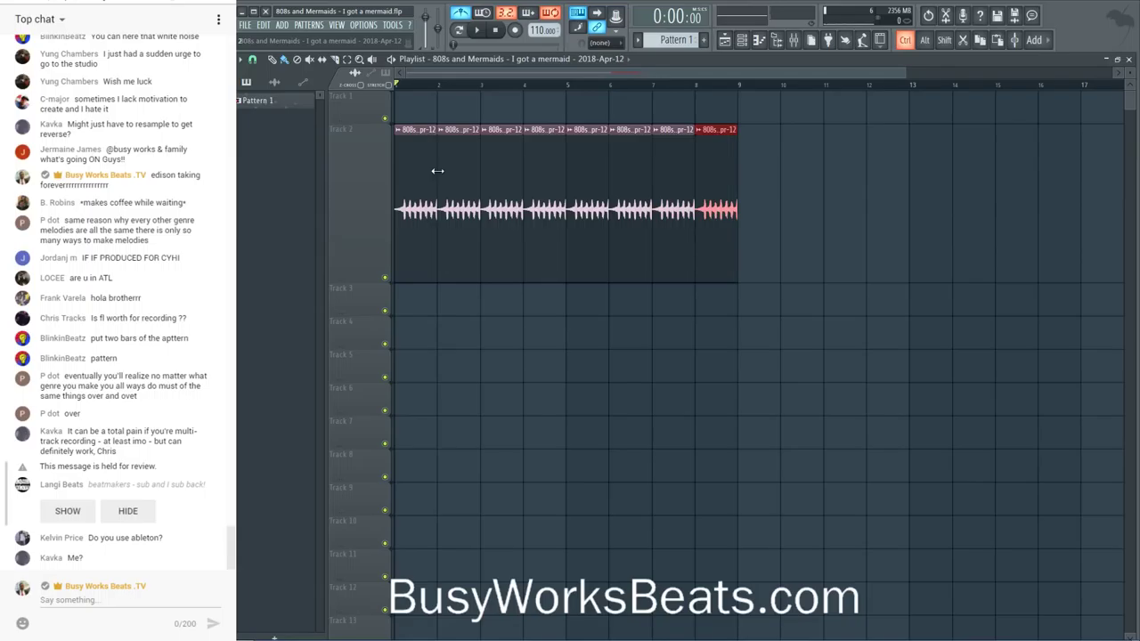
pyautogui.press('space')
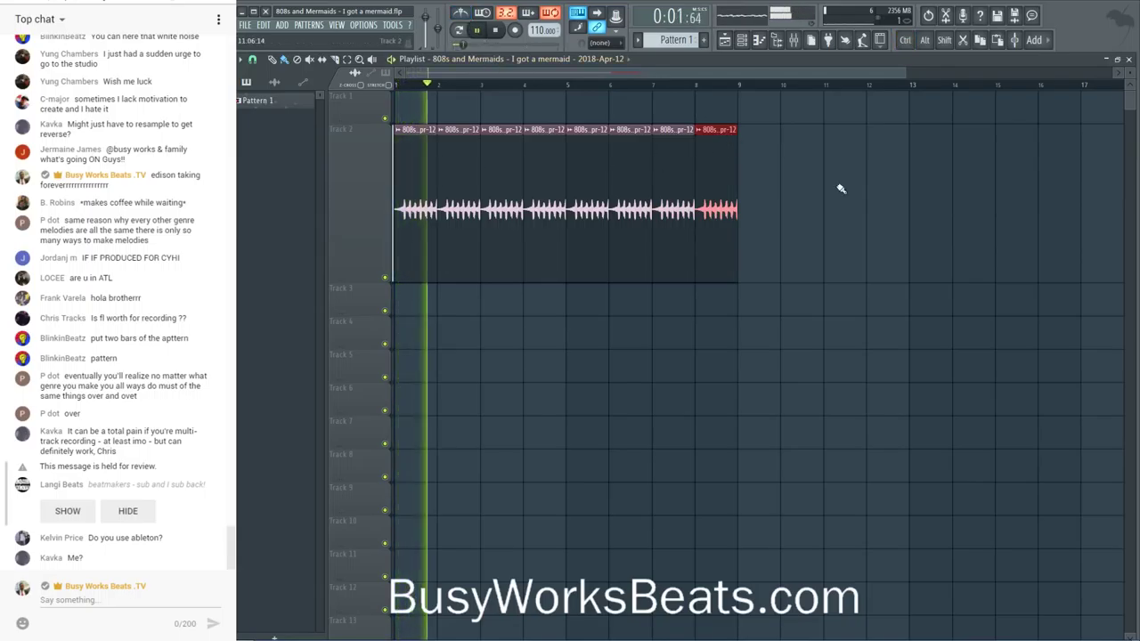
pyautogui.hotkey('ctrl', 'd')
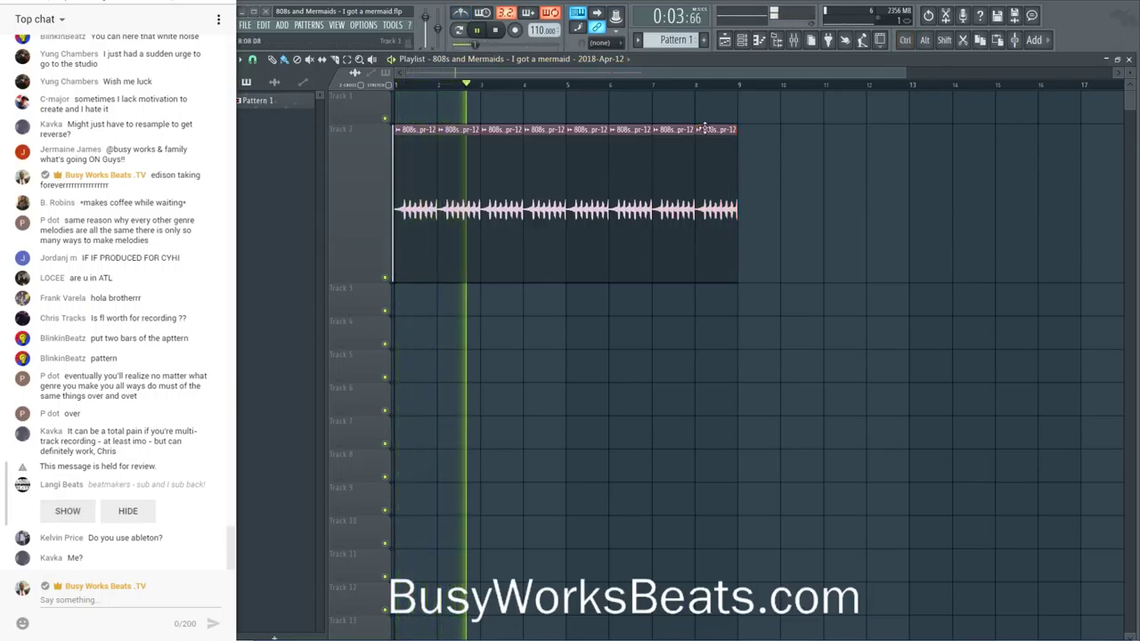
# - Stop playback and reset the audio clip name on the first mixer insert to the default
pyautogui.click(794, 39)
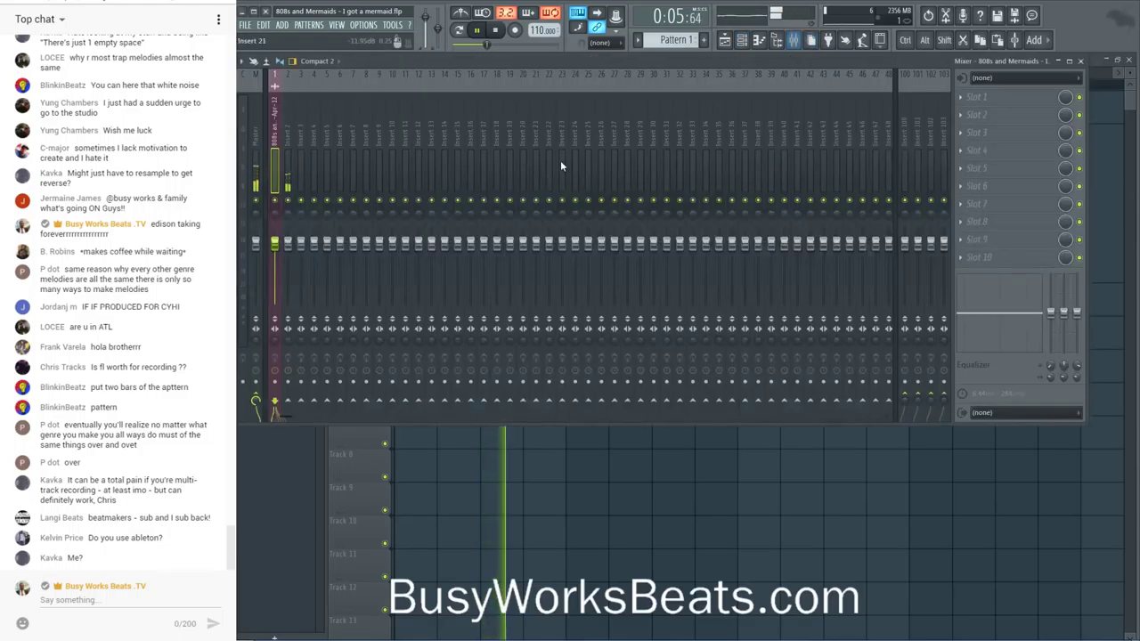
pyautogui.click(496, 30)
pyautogui.rightClick(303, 133)
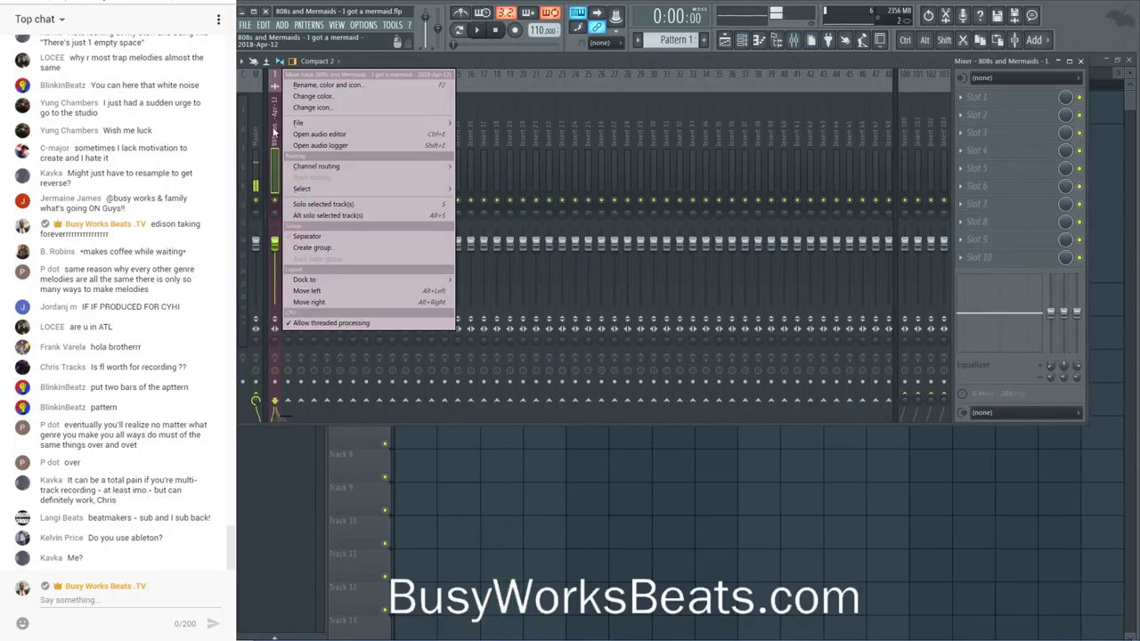
pyautogui.click(312, 85)
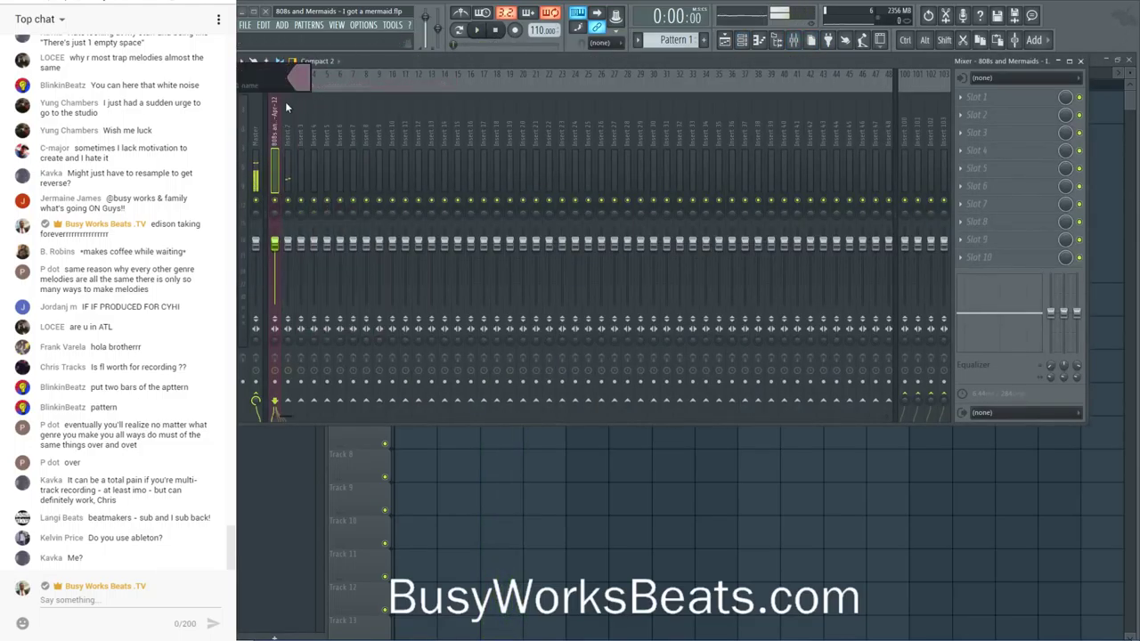
pyautogui.press('Escape')
# - Load UAD EL7 FATSO Jr into the first effect slot of mixer Insert 2 while the song plays
pyautogui.click(292, 127)
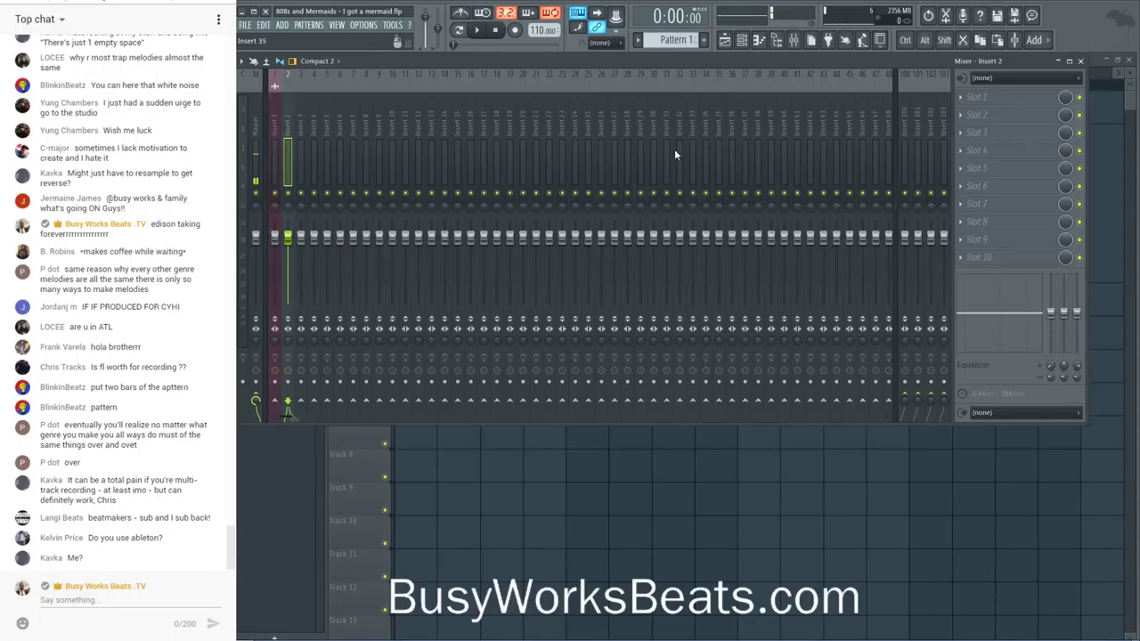
pyautogui.click(983, 80)
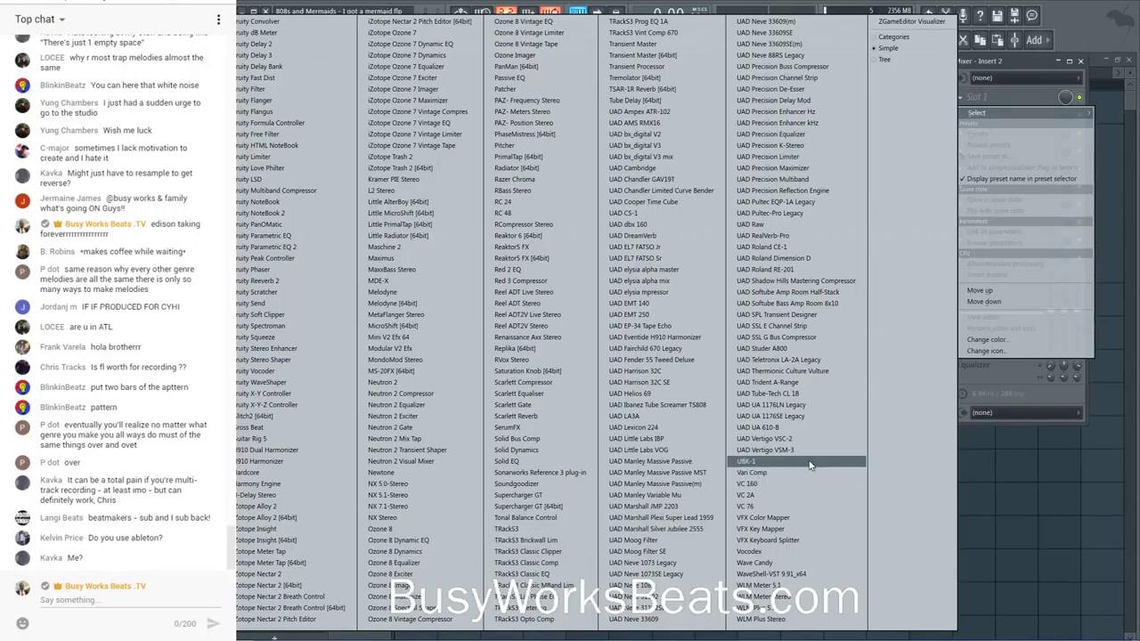
pyautogui.click(1001, 506)
pyautogui.press('space')
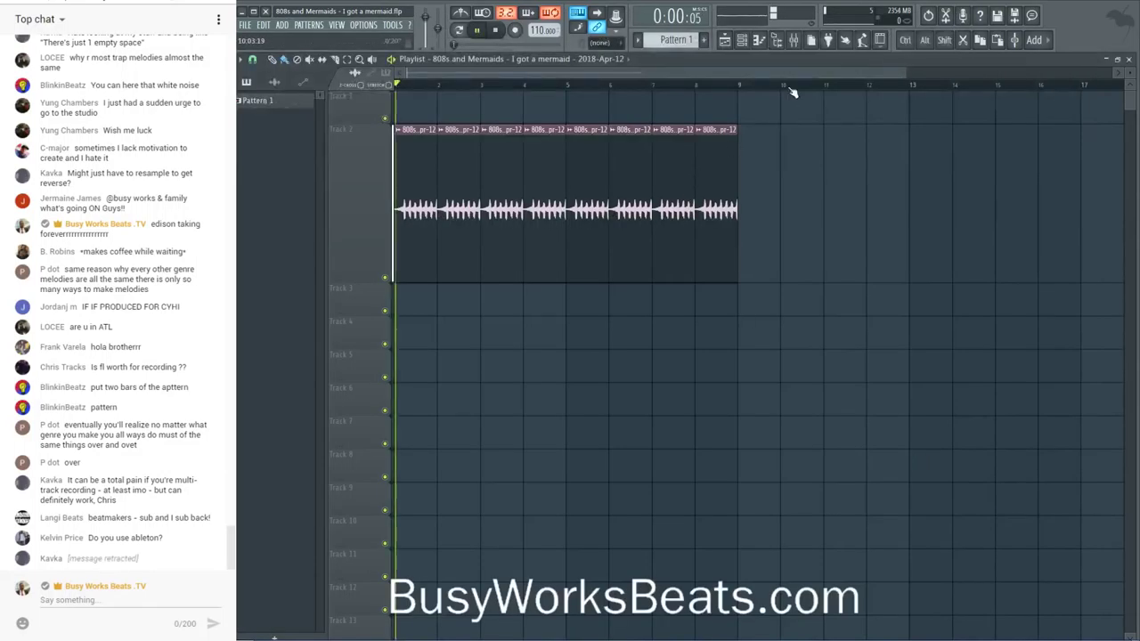
pyautogui.click(794, 41)
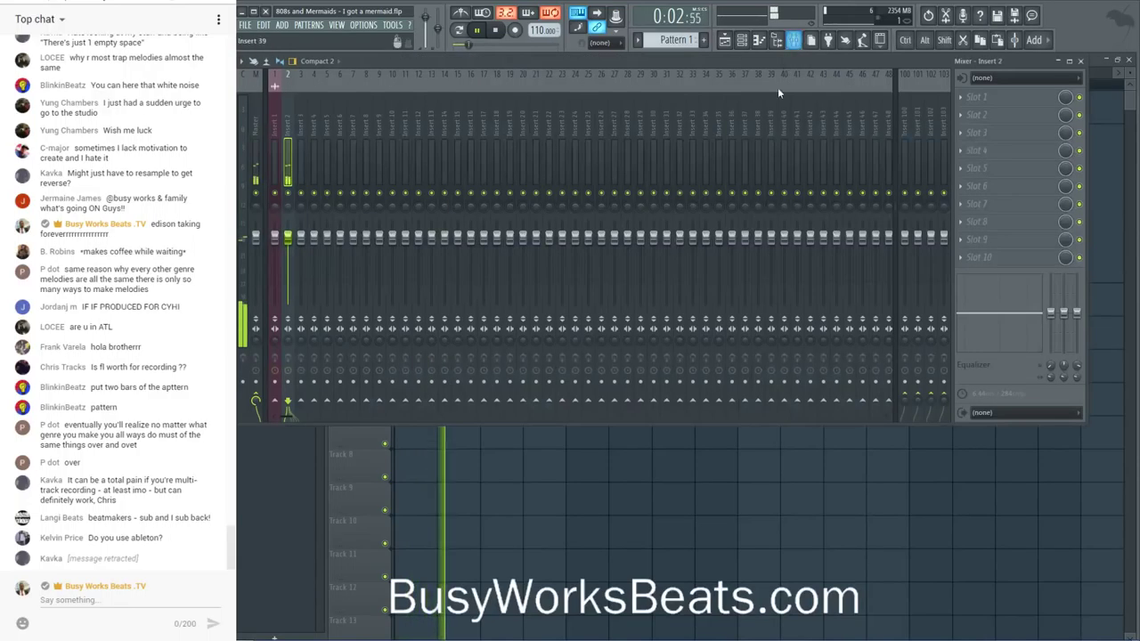
pyautogui.click(963, 102)
pyautogui.moveTo(976, 112)
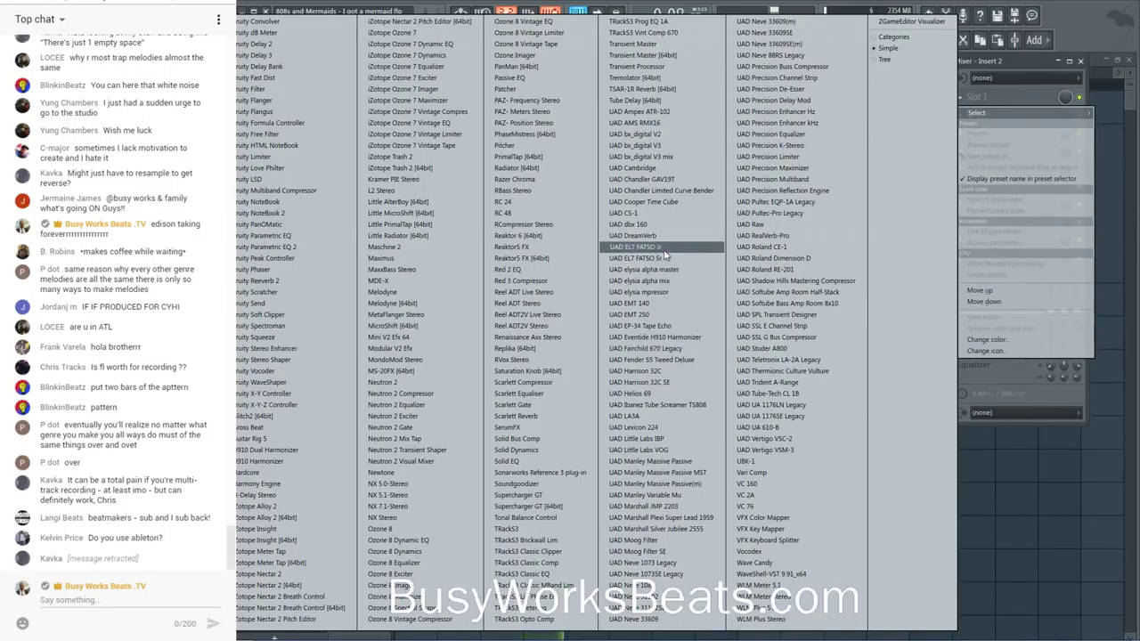
pyautogui.click(666, 255)
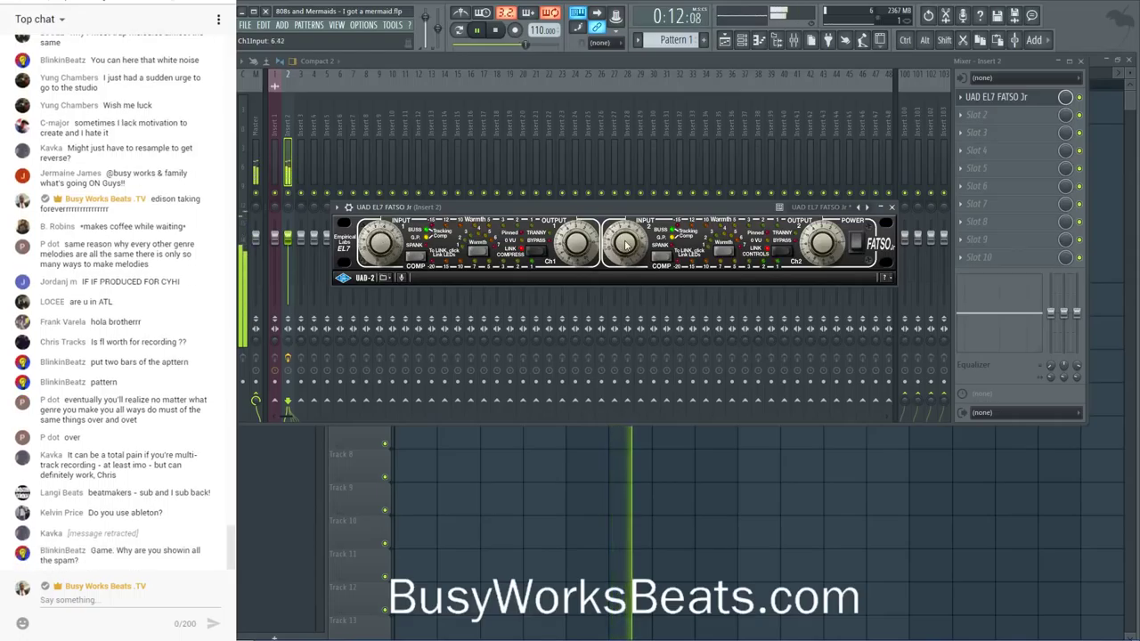
# - Adjust the FATSO Jr's channel 1 input and output levels during playback, and replay the song from the playlist
pyautogui.moveTo(399, 246); pyautogui.dragTo(408, 254)
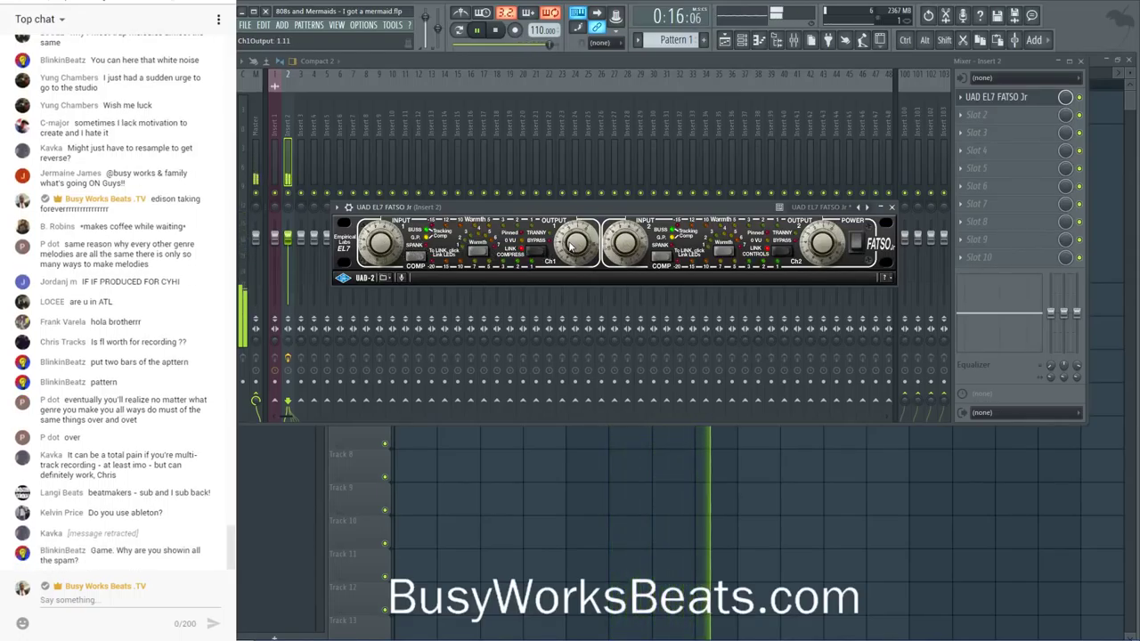
pyautogui.moveTo(573, 245); pyautogui.dragTo(575, 244)
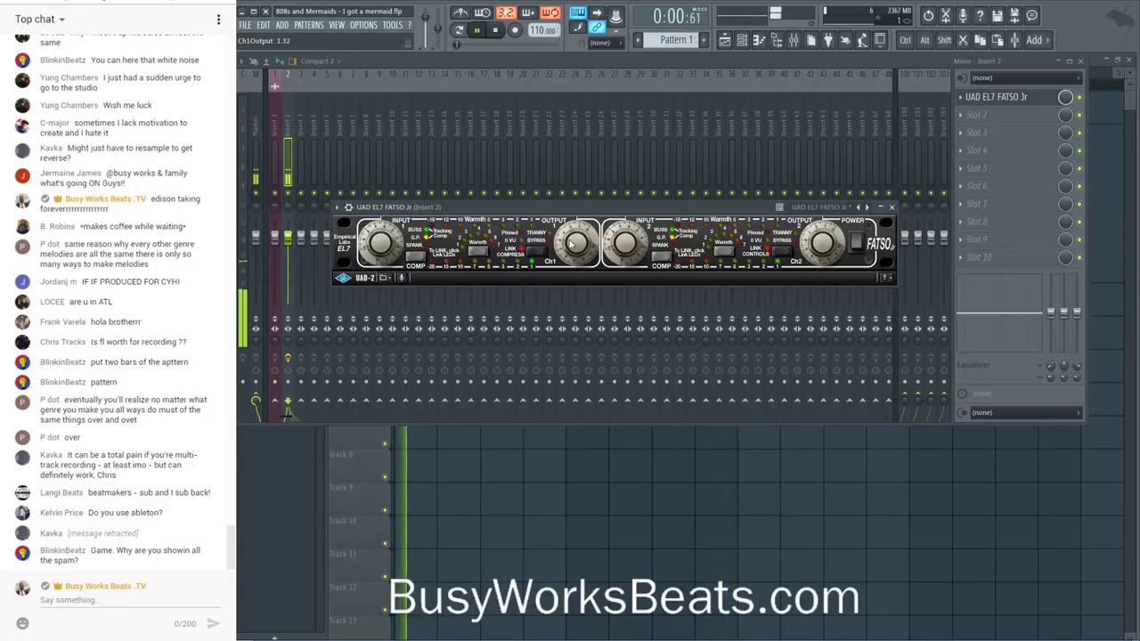
pyautogui.moveTo(573, 246); pyautogui.dragTo(583, 239)
pyautogui.press('F5')
pyautogui.press('space')
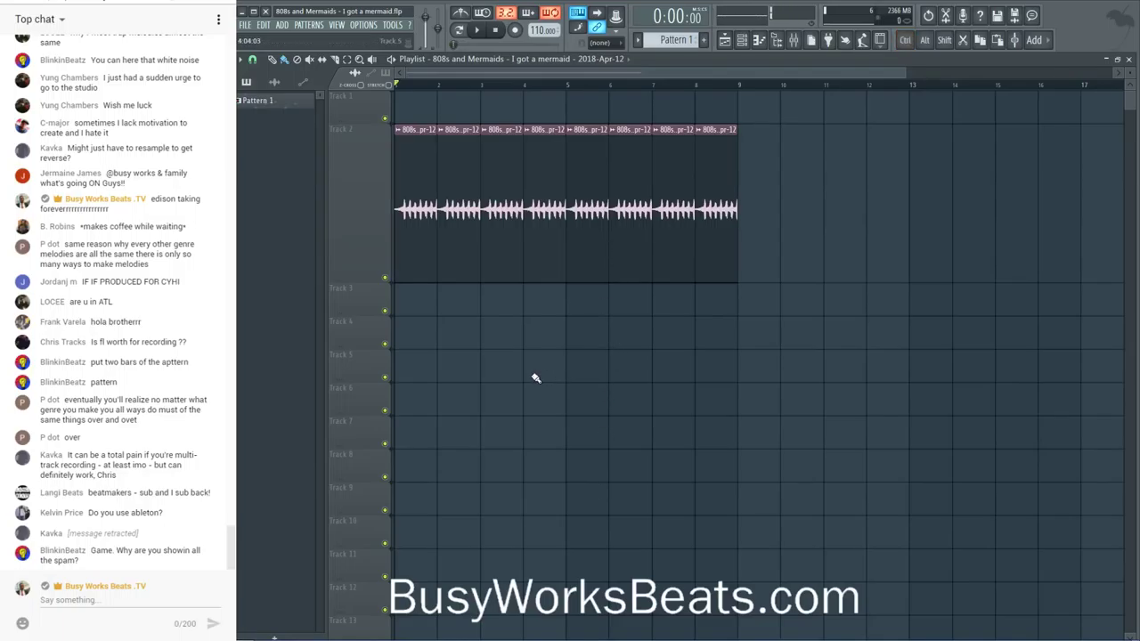
pyautogui.press('space')
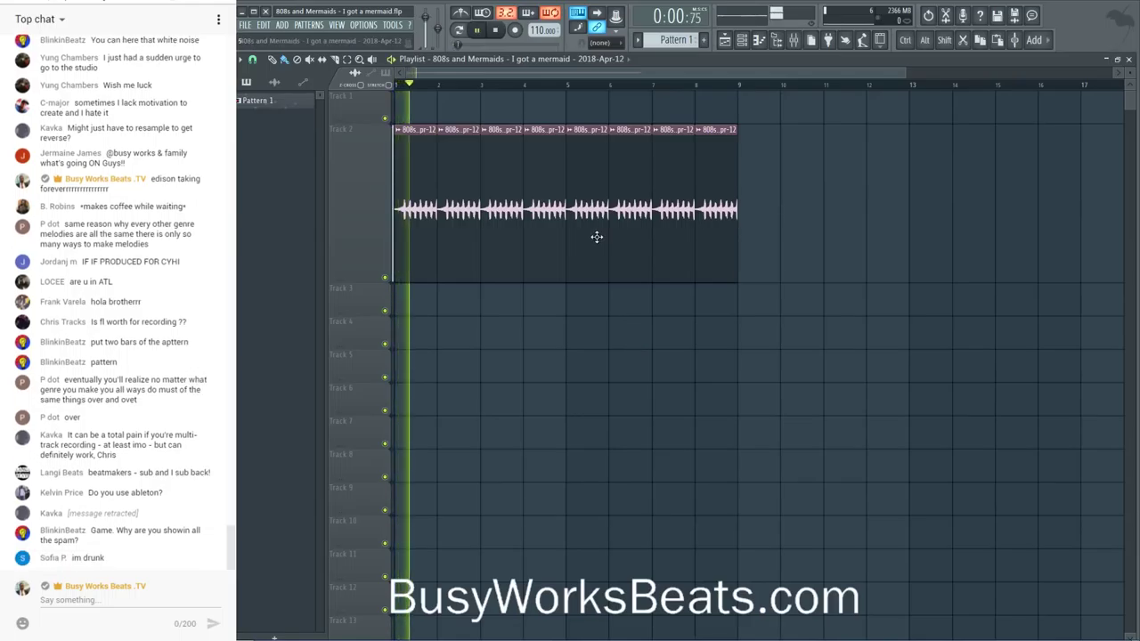
# - Replace the FATSO Jr in the first effect slot of mixer Insert 2 with UAD elysia mpressor
pyautogui.click(793, 40)
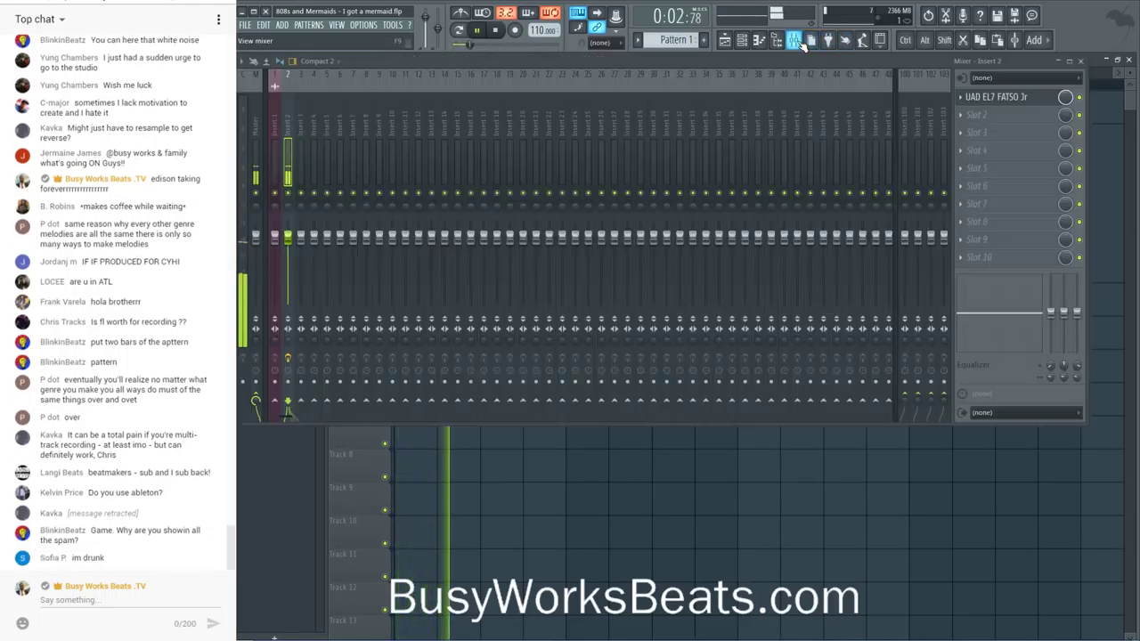
pyautogui.click(966, 98)
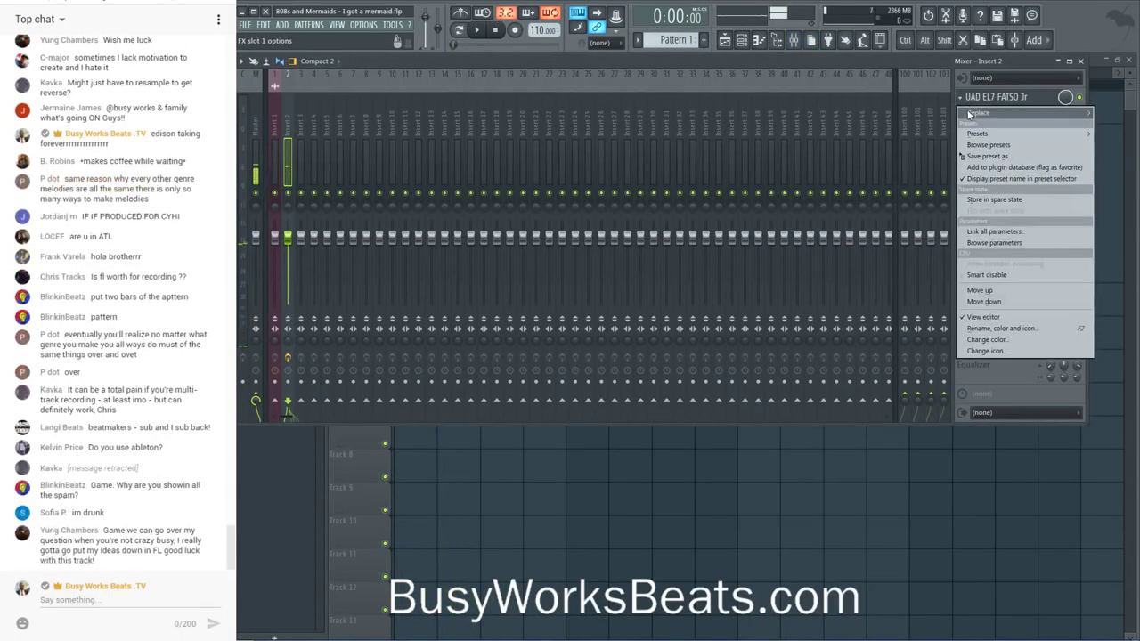
pyautogui.moveTo(980, 113)
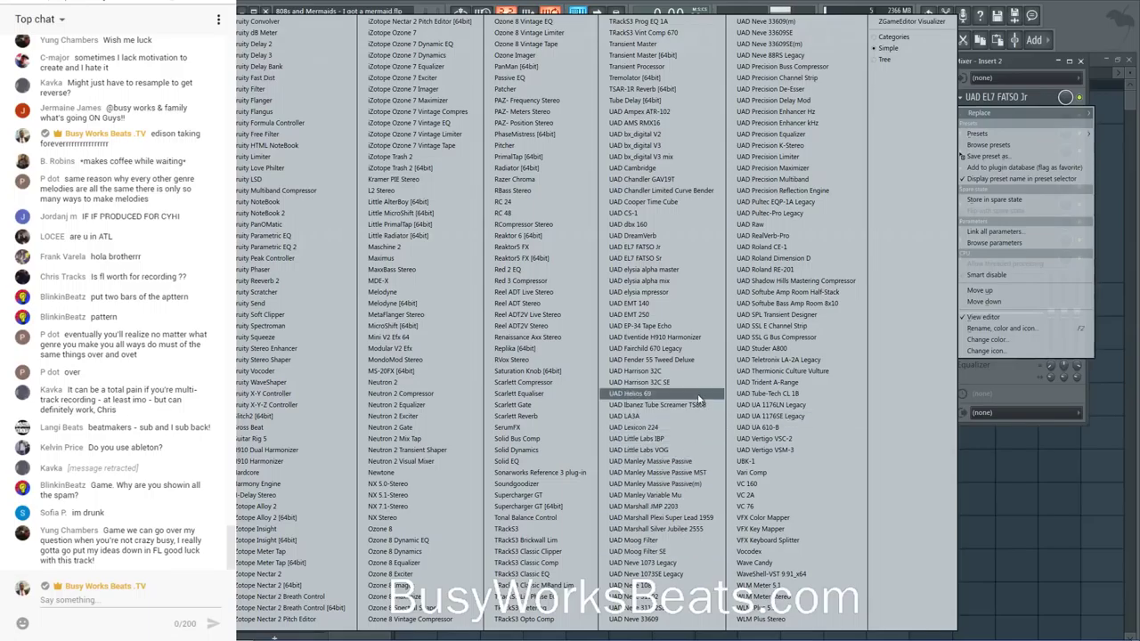
pyautogui.click(684, 295)
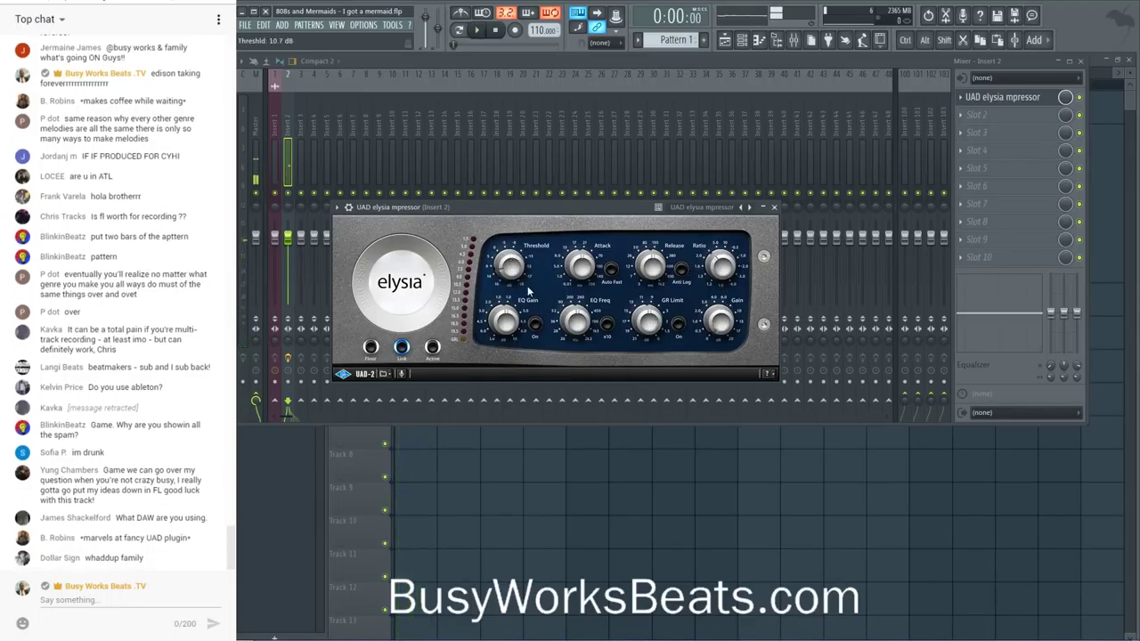
# - Try out the elysia mpressor's threshold and attack during playback and restart the song
pyautogui.moveTo(581, 301)
pyautogui.moveTo(516, 260)
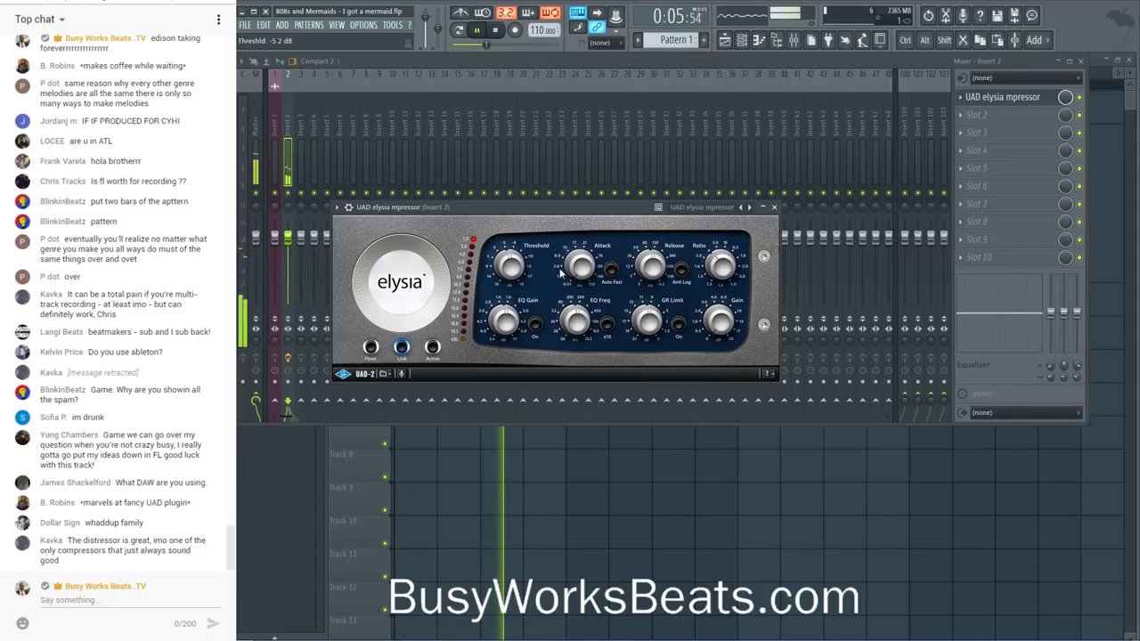
pyautogui.moveTo(581, 262)
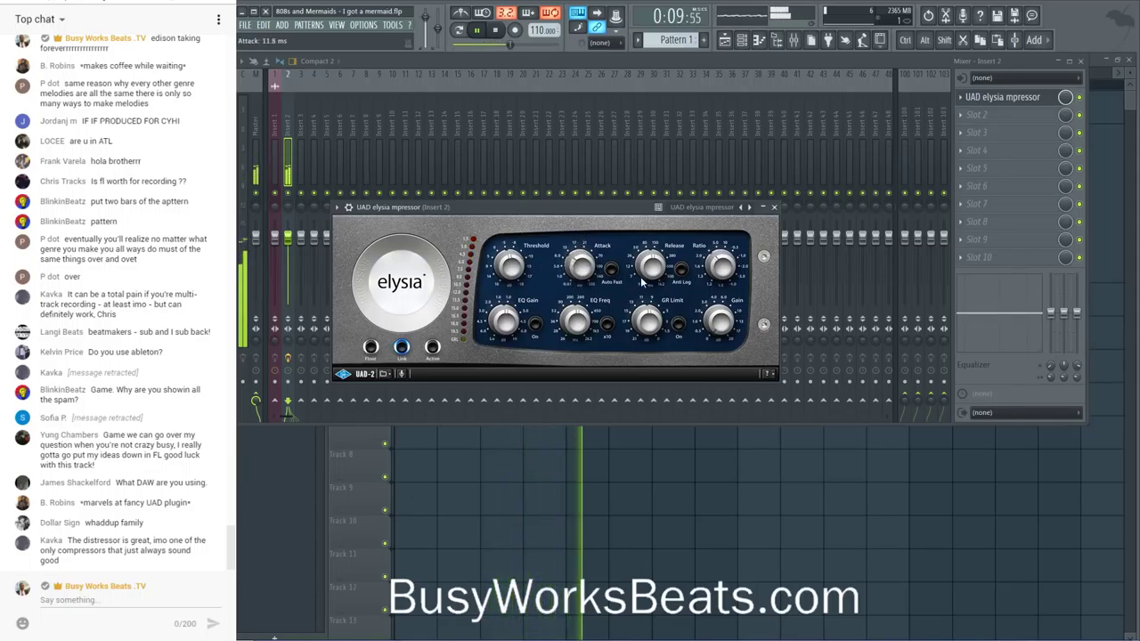
pyautogui.moveTo(648, 256)
pyautogui.moveTo(579, 265); pyautogui.dragTo(582, 330)
pyautogui.moveTo(514, 281)
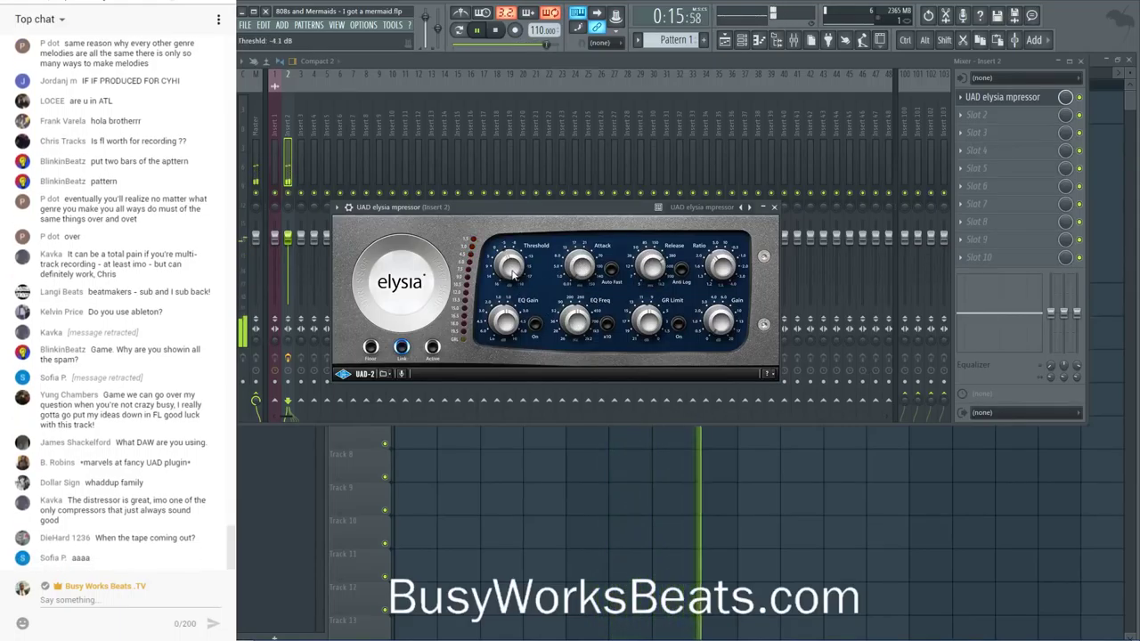
pyautogui.press('space')
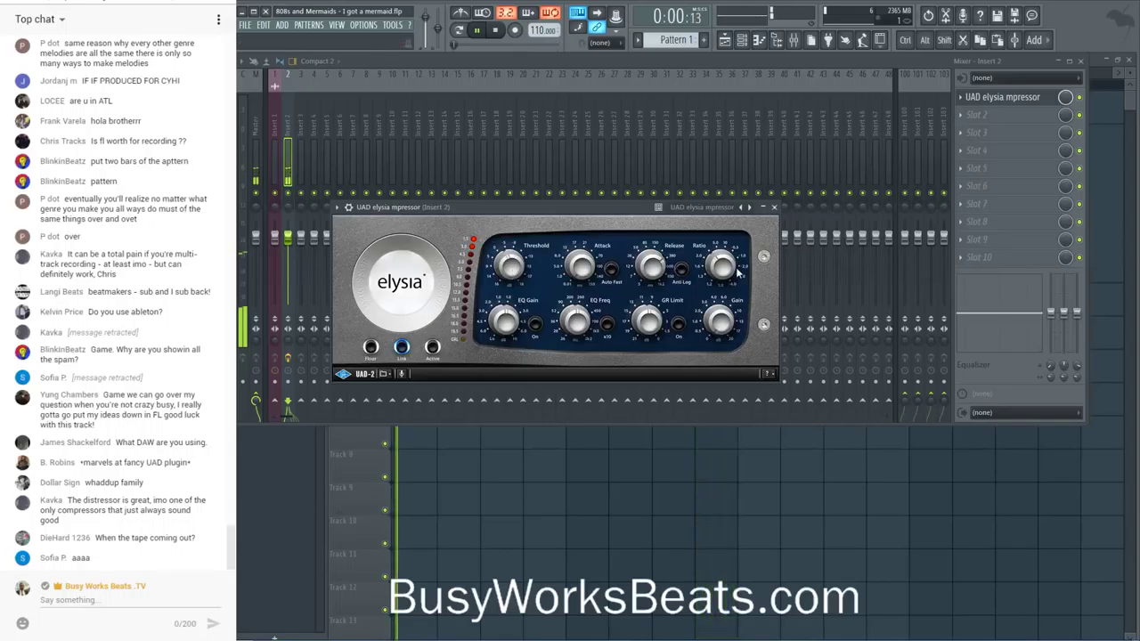
# - Remove the elysia mpressor from Insert 2, lower that insert's volume slightly and return to the playlist
pyautogui.click(987, 116)
pyautogui.moveTo(980, 113)
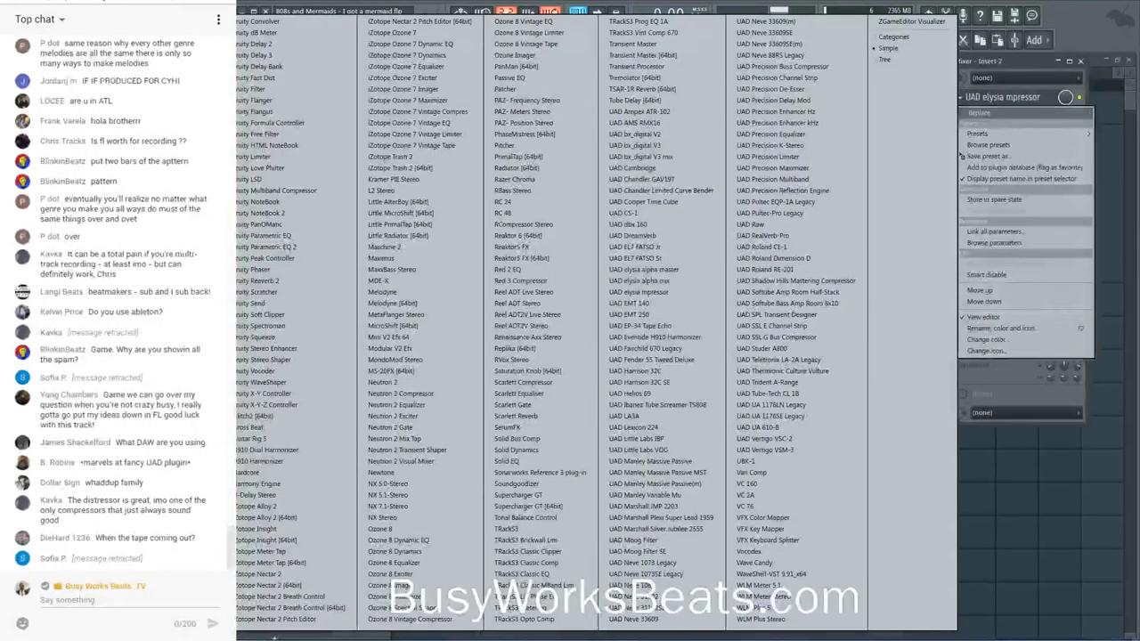
pyautogui.click(291, 224)
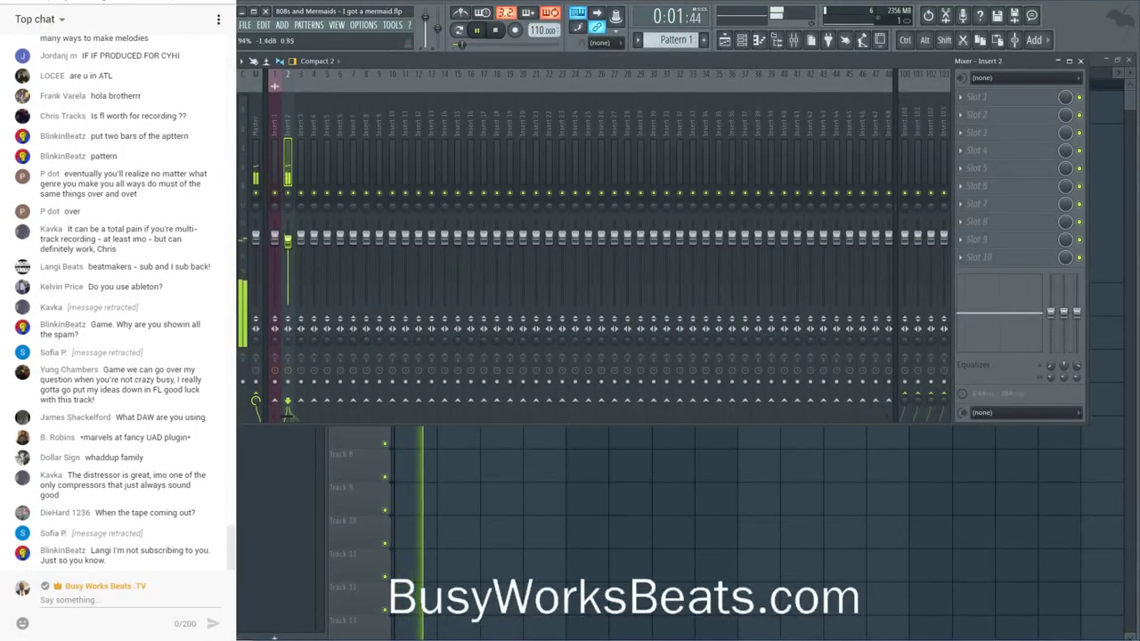
pyautogui.click(503, 513)
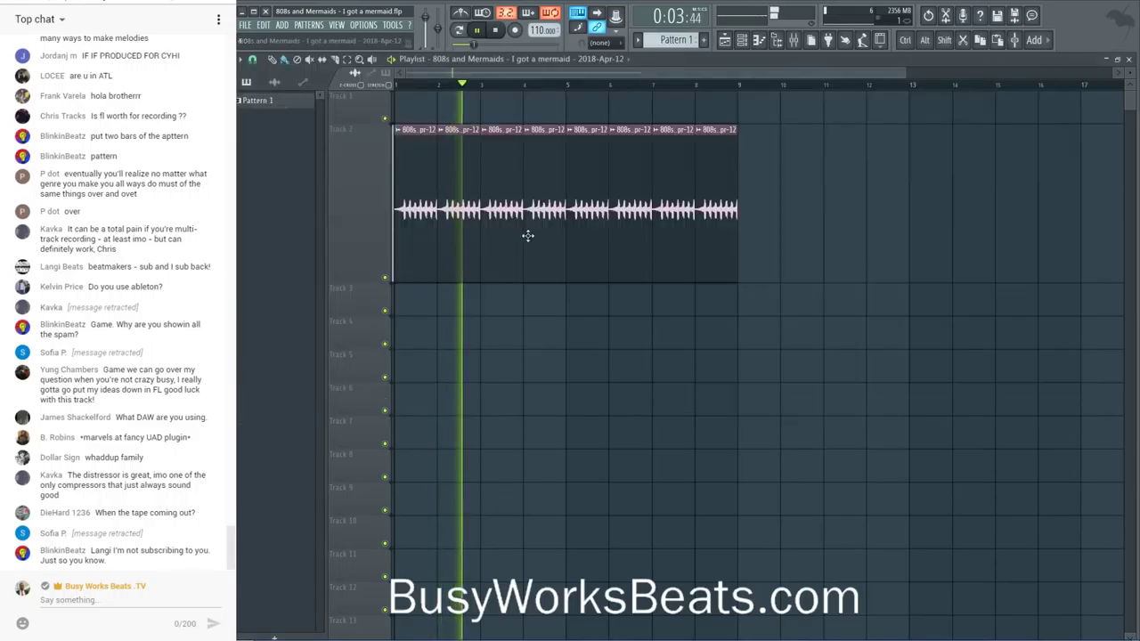
# - Stop playback, select the Track 2 clips and examine their waveforms up close around the bar boundaries
pyautogui.press('space')
pyautogui.moveTo(728, 170); pyautogui.dragTo(396, 183)
pyautogui.scroll(2, 439, 89)
pyautogui.scroll(4, 439, 89)
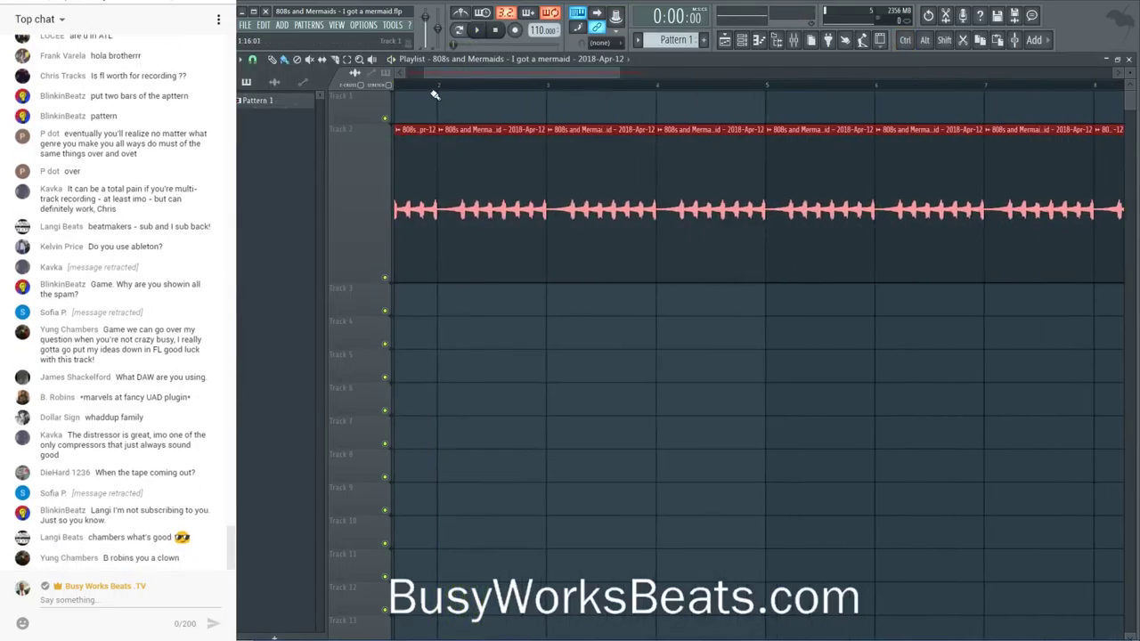
pyautogui.scroll(5, 443, 93)
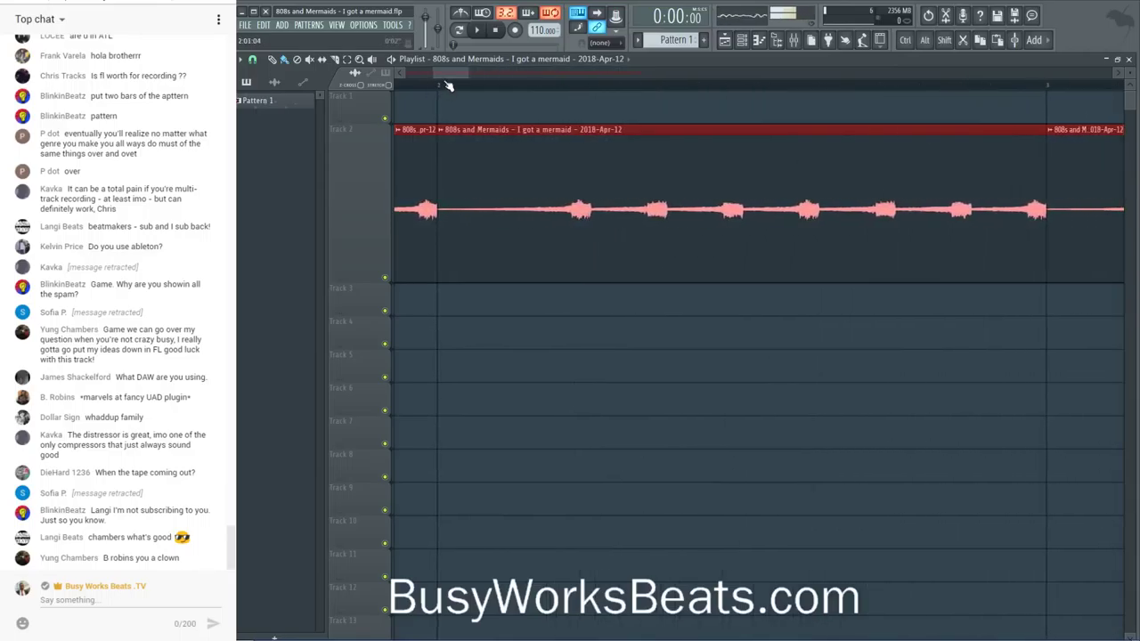
pyautogui.scroll(-6, 443, 76)
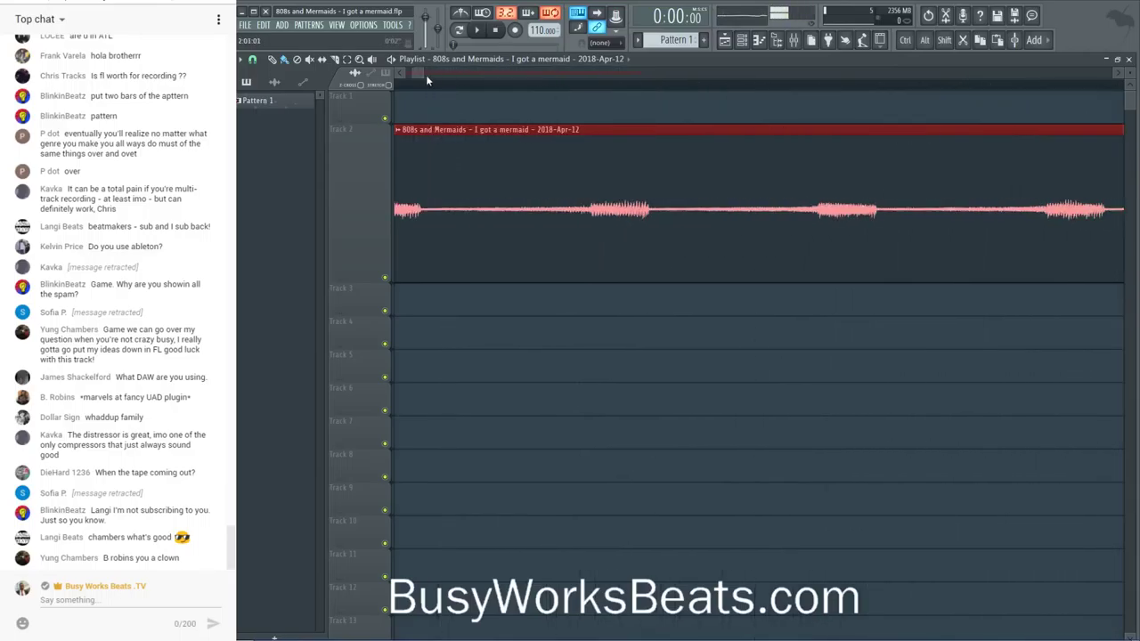
pyautogui.scroll(-2, 617, 93)
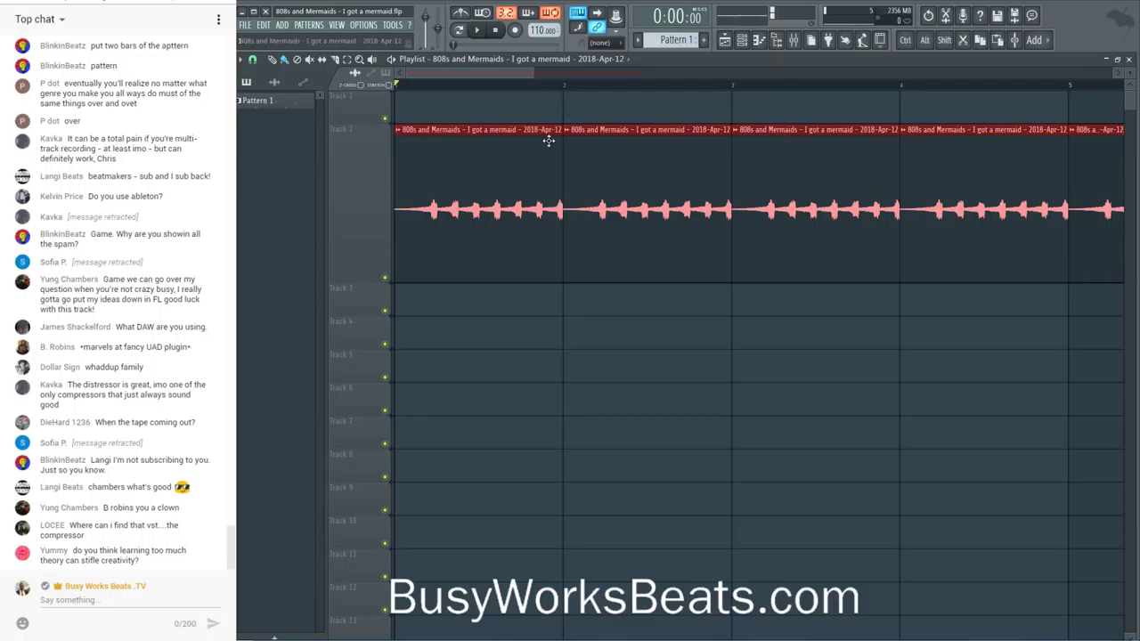
pyautogui.scroll(-5, 560, 76)
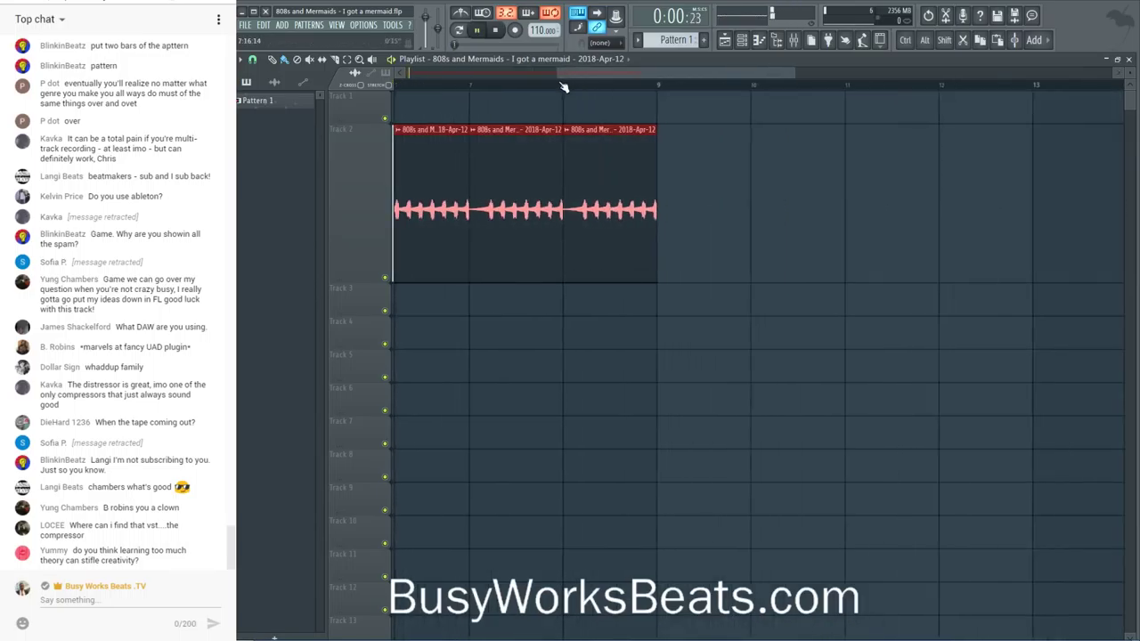
# - Bring up the channel rack, stop playback and show the file browser beside the playlist
pyautogui.click(742, 40)
pyautogui.press('space')
pyautogui.press('F6')
pyautogui.press('space')
pyautogui.press('F6')
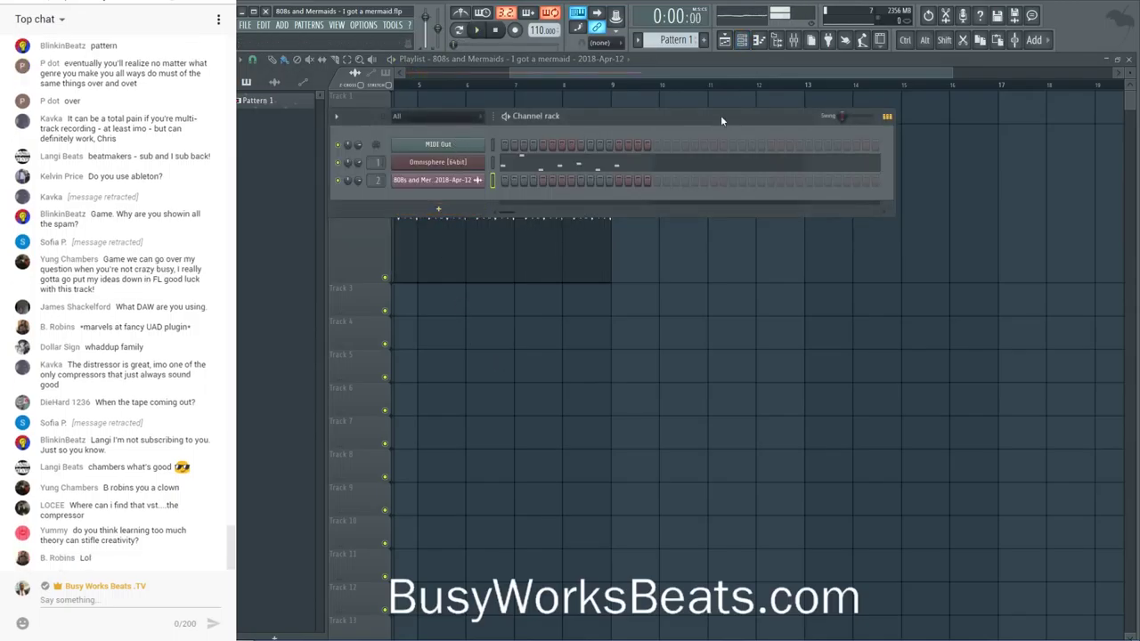
pyautogui.click(775, 41)
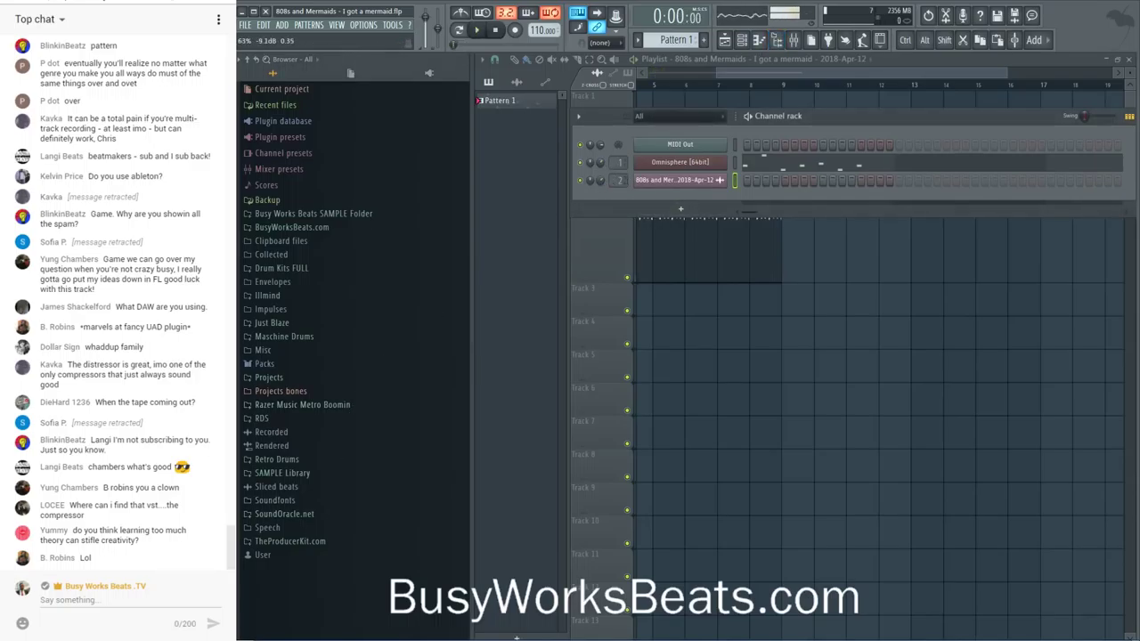
# - Fit all eight bars in the playlist view during playback and open the 808 Science Drums folder under BusyWorksBeats.com
pyautogui.press('F6')
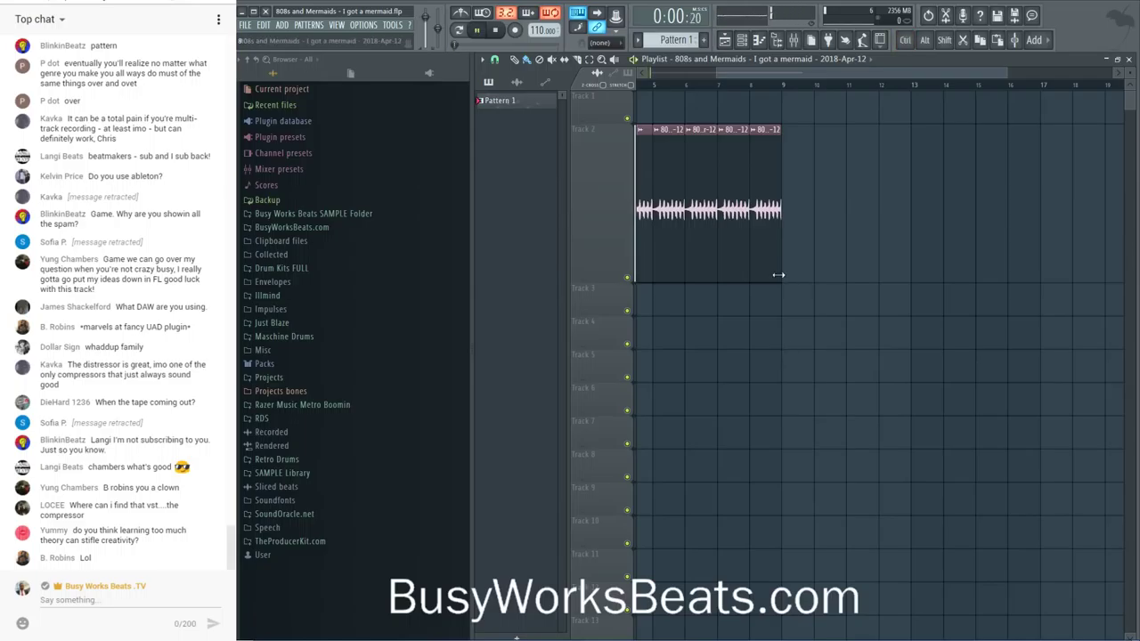
pyautogui.click(749, 46)
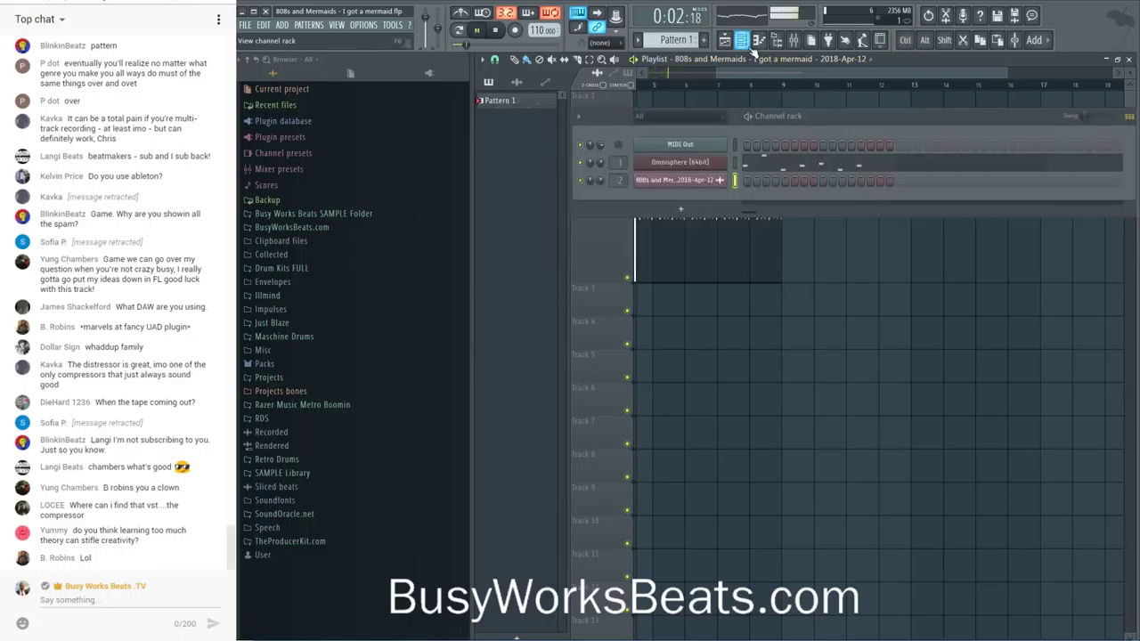
pyautogui.press('F6')
pyautogui.moveTo(729, 67); pyautogui.dragTo(703, 69)
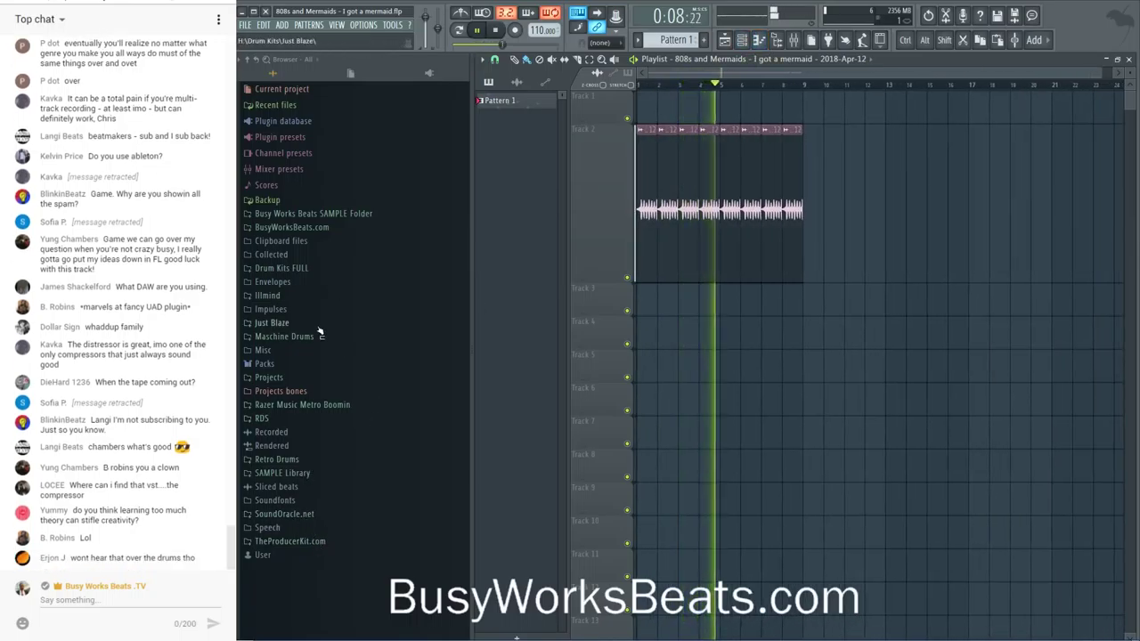
pyautogui.click(294, 227)
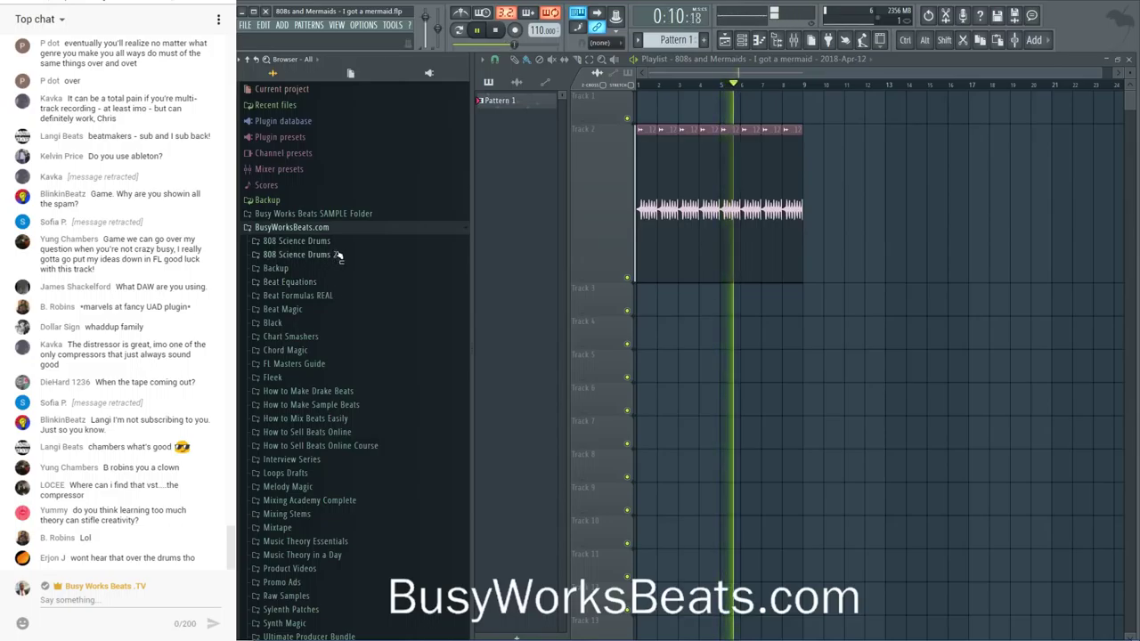
pyautogui.click(336, 241)
# - Audition 808 samples over the loop, load 808 Concave into a new sampler channel and close its settings
pyautogui.moveTo(289, 251); pyautogui.dragTo(303, 255)
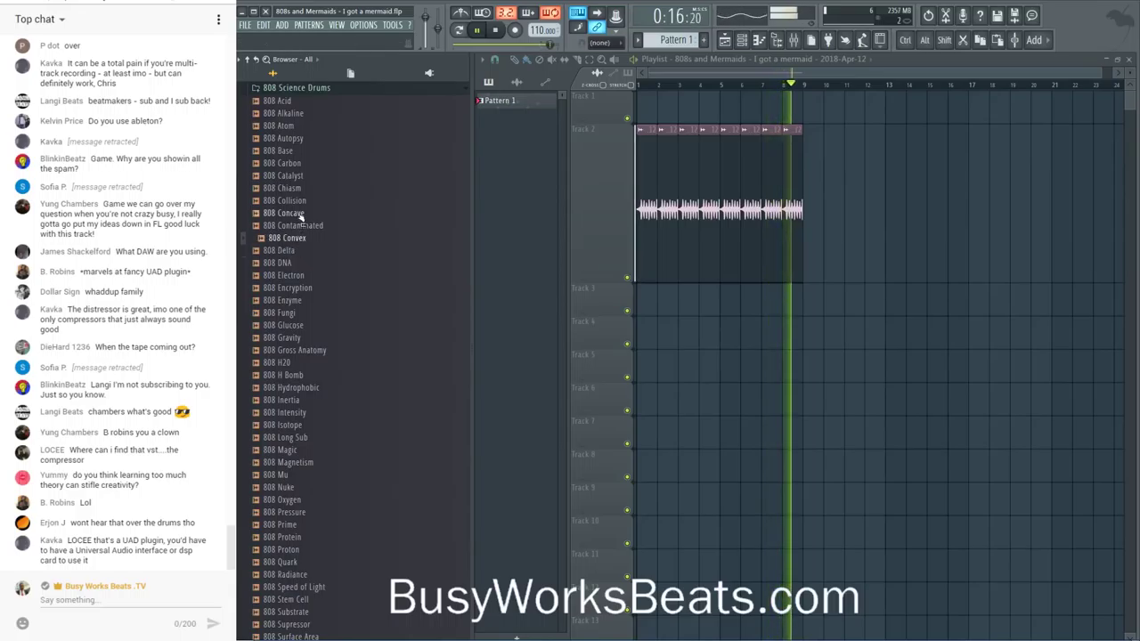
pyautogui.click(301, 215)
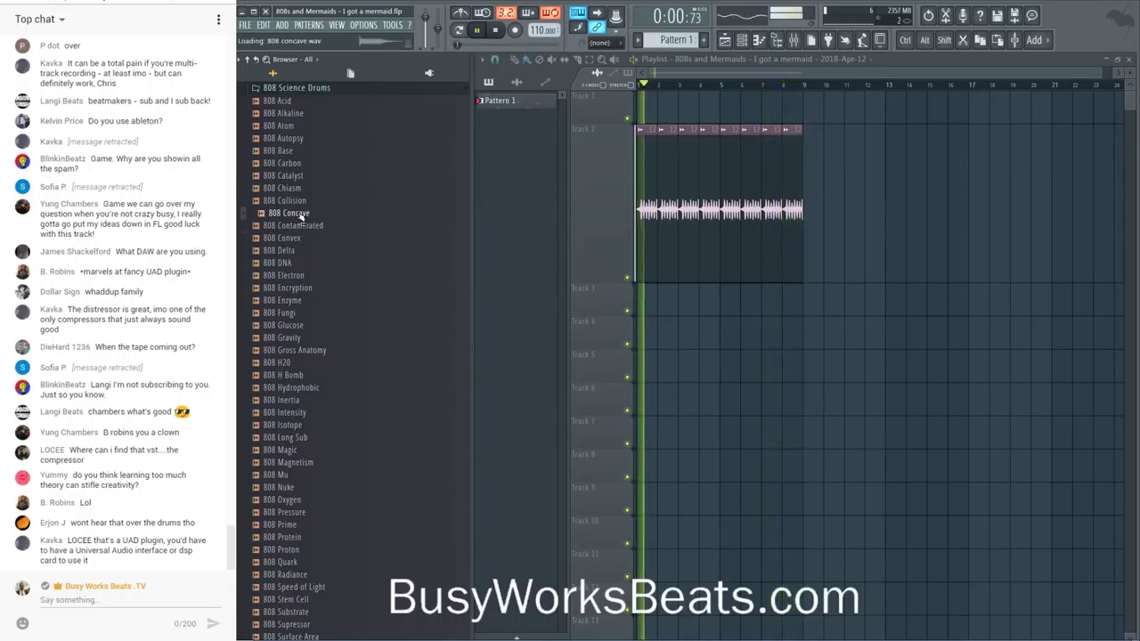
pyautogui.rightClick(301, 218)
pyautogui.click(314, 224)
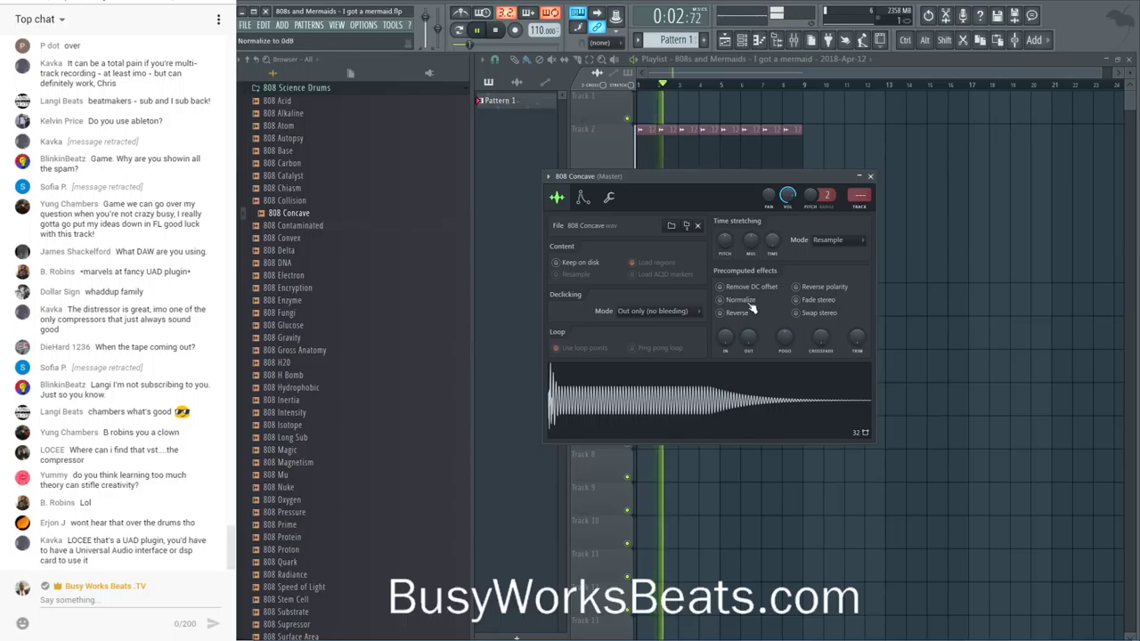
pyautogui.click(871, 177)
# - Route the 808 Concave channel to mixer Insert 3, check the mixer during playback, close it and stop the song
pyautogui.press('F6')
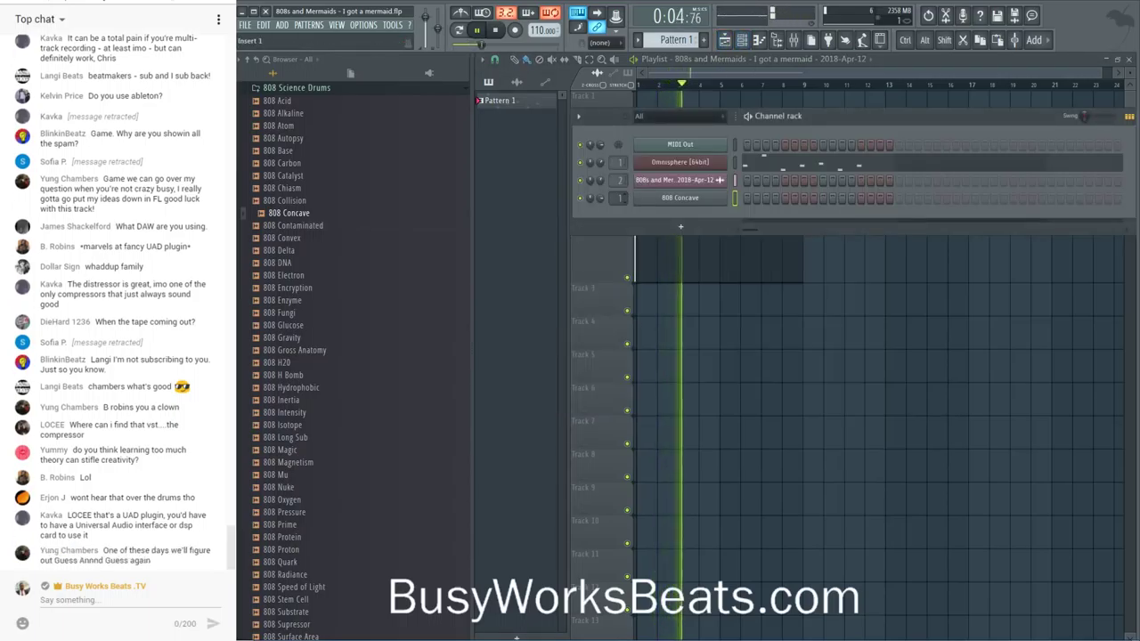
pyautogui.press('space')
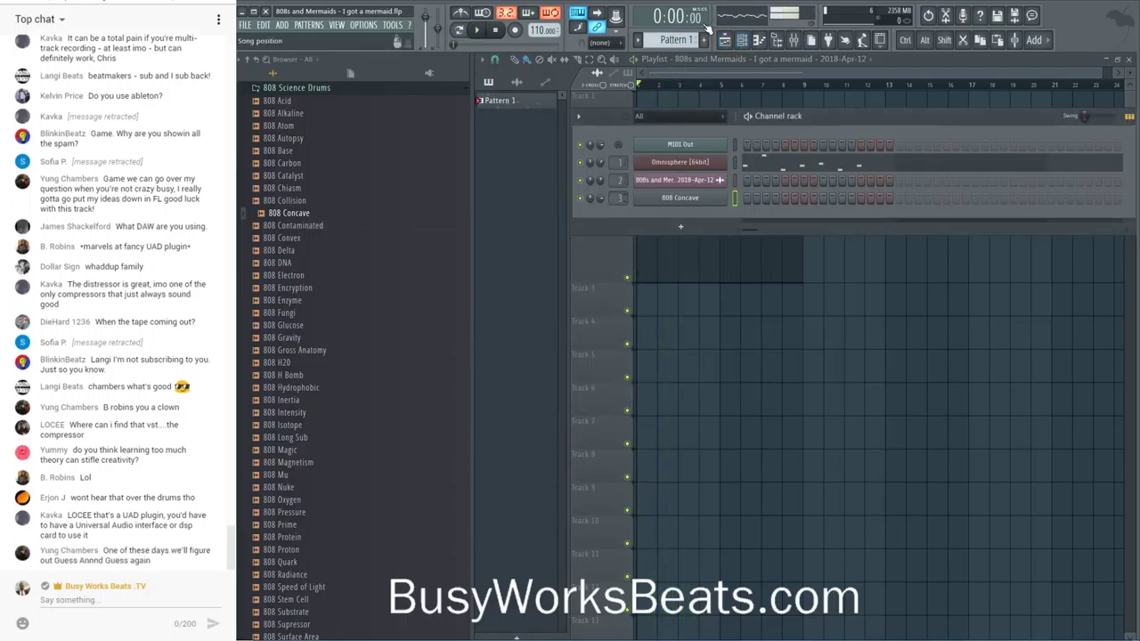
pyautogui.click(794, 41)
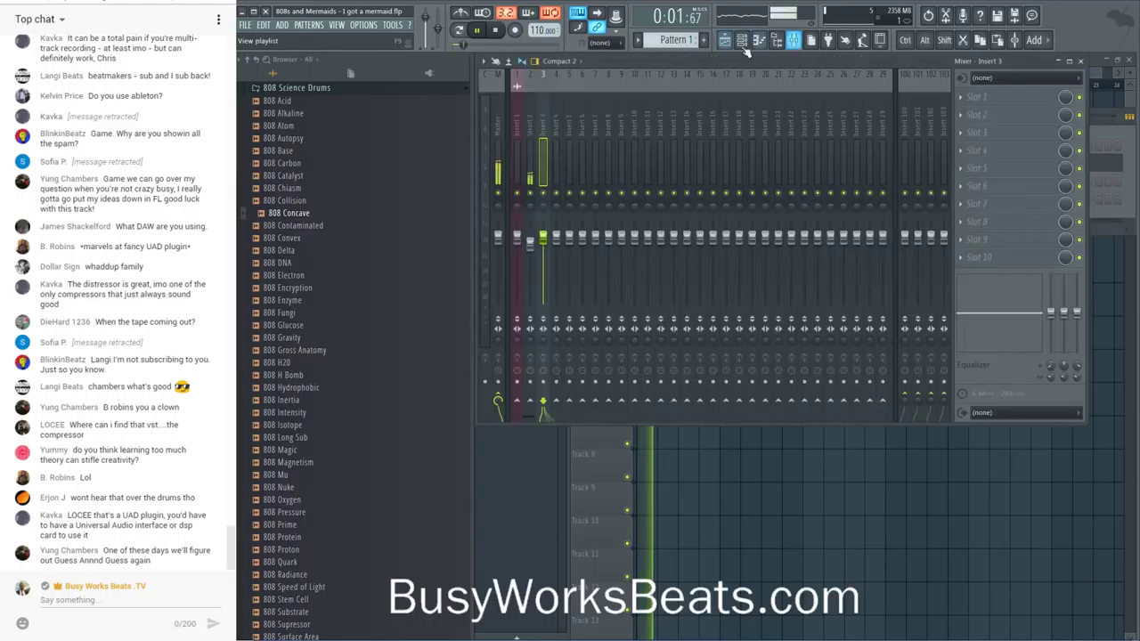
pyautogui.press('F9')
pyautogui.press('space')
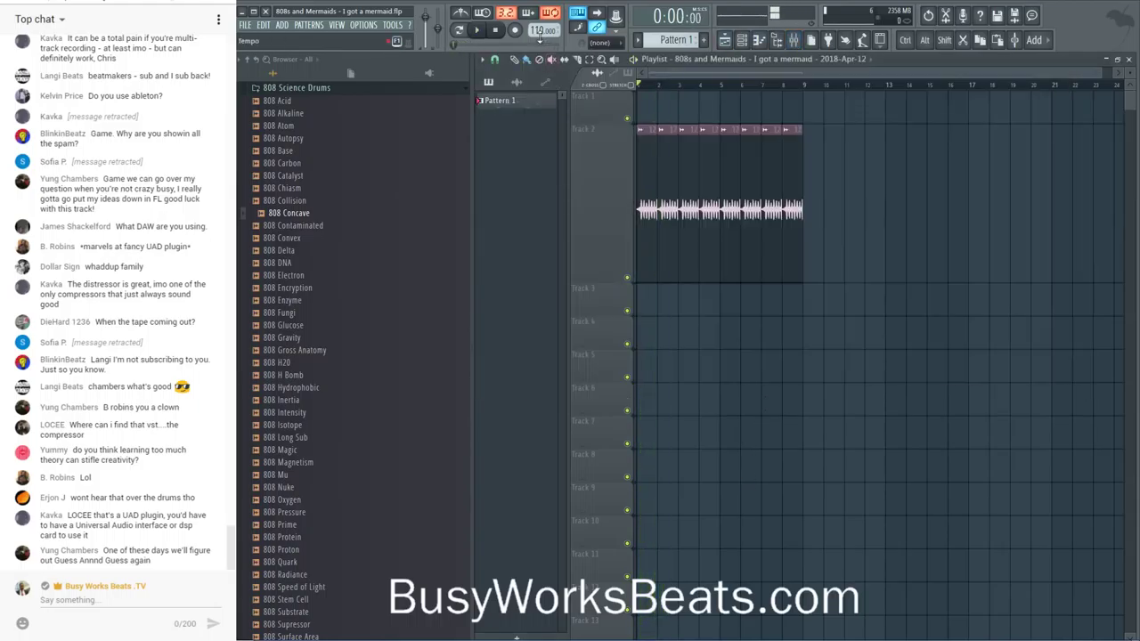
# - Switch realtime stretching for all audio clips and set the project tempo to 124 BPM
pyautogui.click(392, 25)
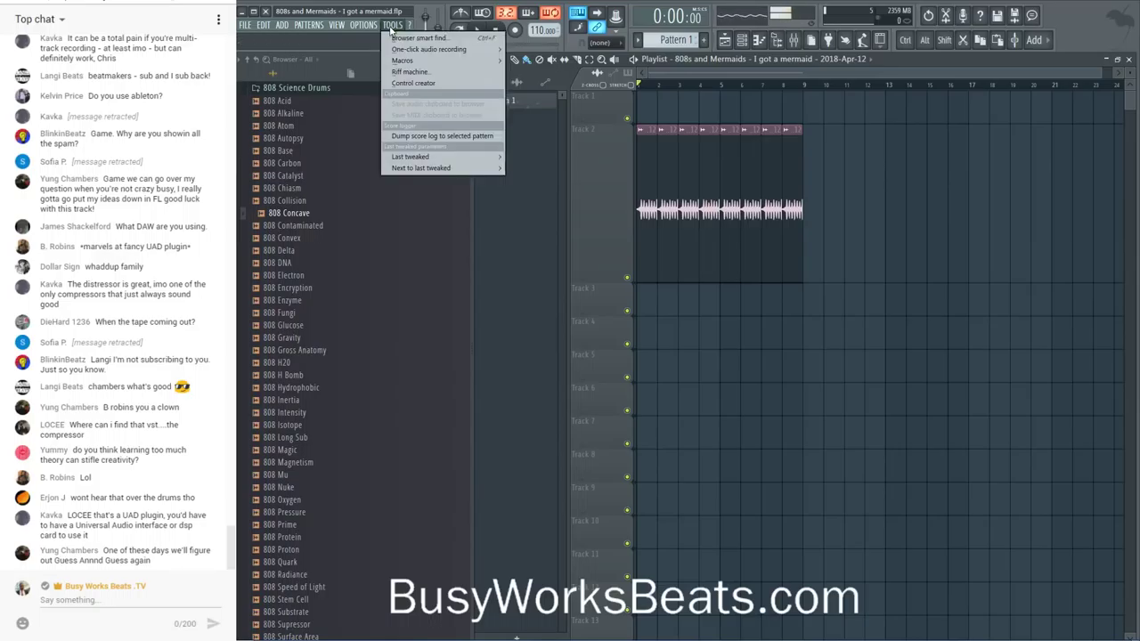
pyautogui.moveTo(408, 59)
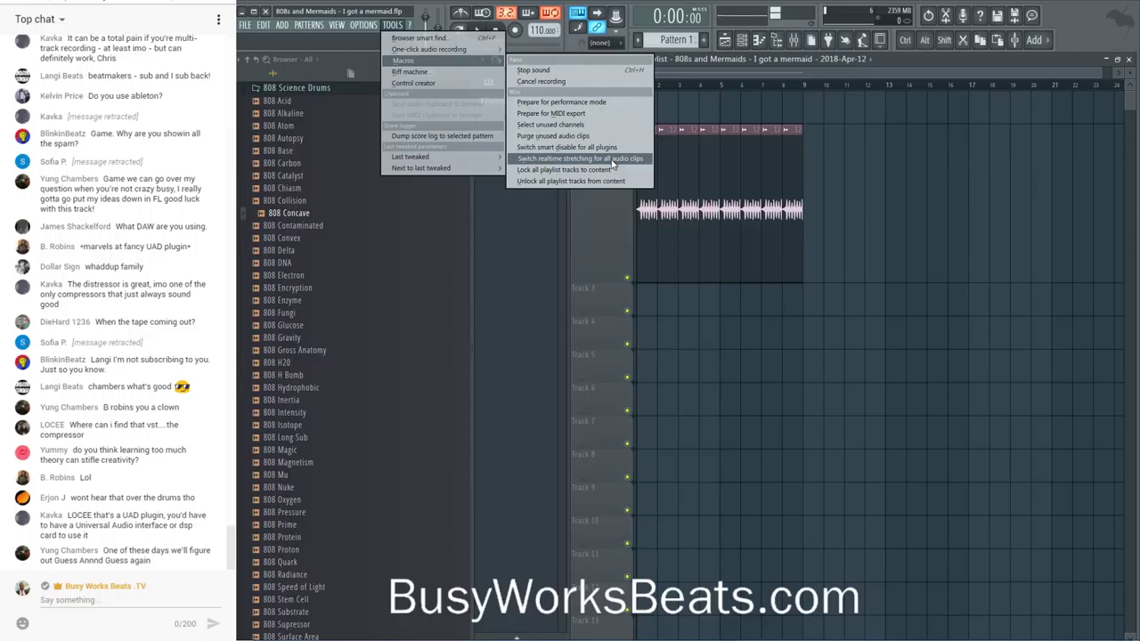
pyautogui.click(613, 161)
pyautogui.click(669, 366)
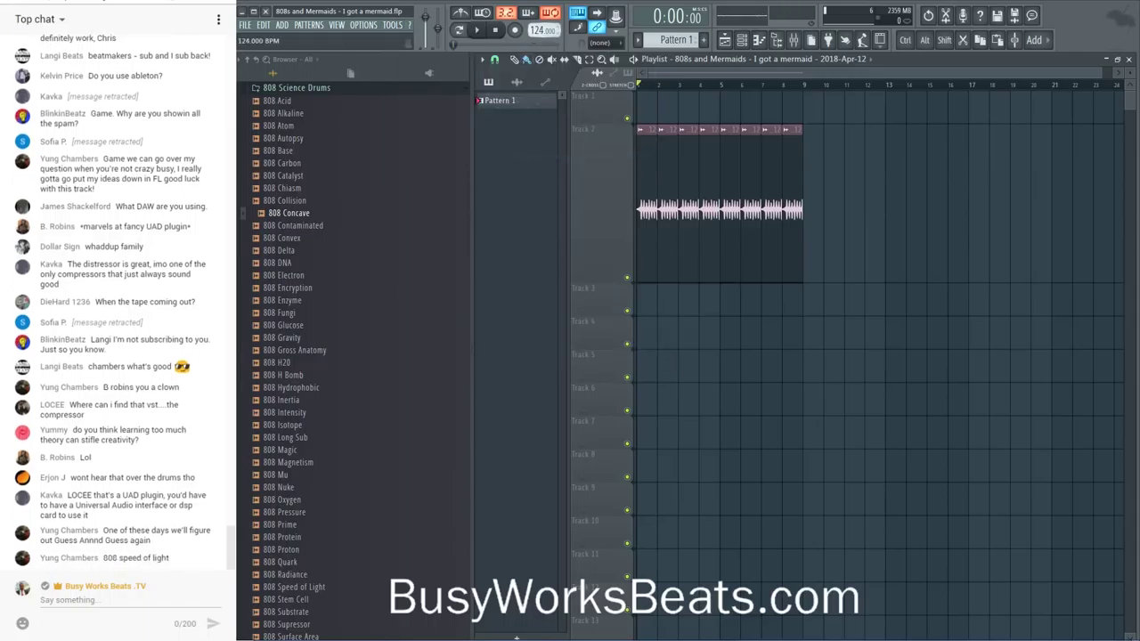
# - Play the loop at the new tempo, show the channel rack and stop playback
pyautogui.click(477, 29)
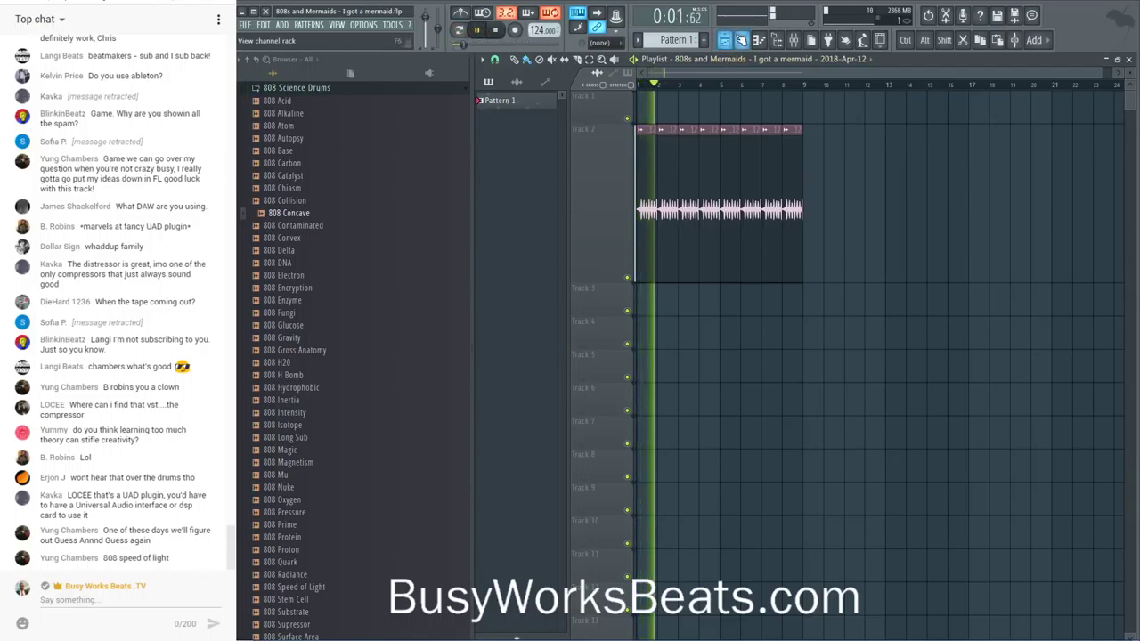
pyautogui.click(741, 39)
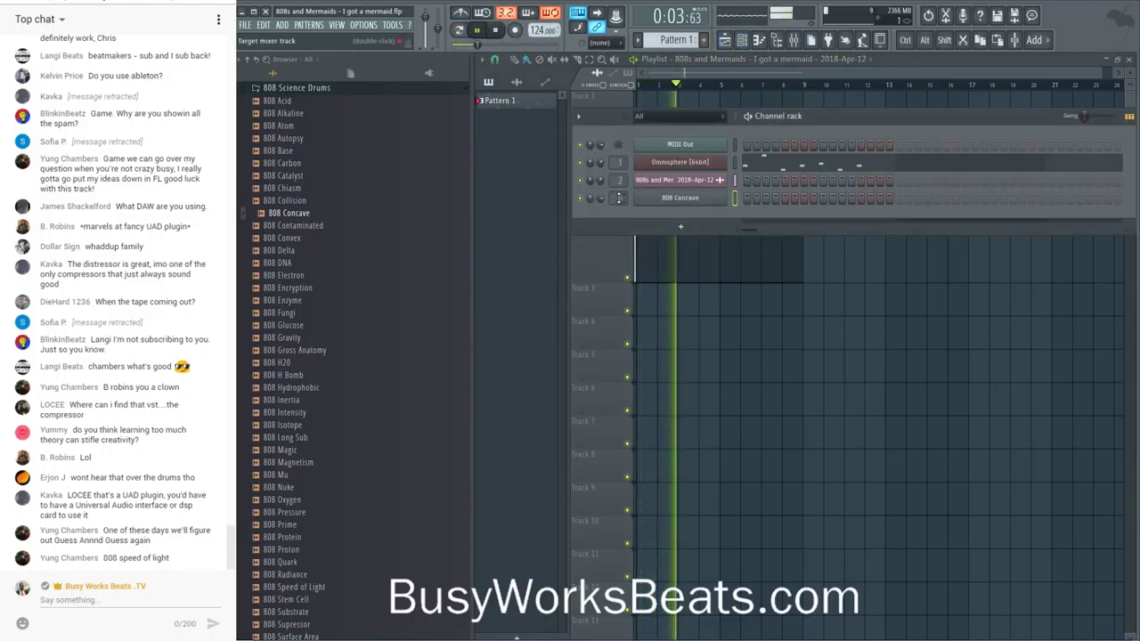
pyautogui.press('space')
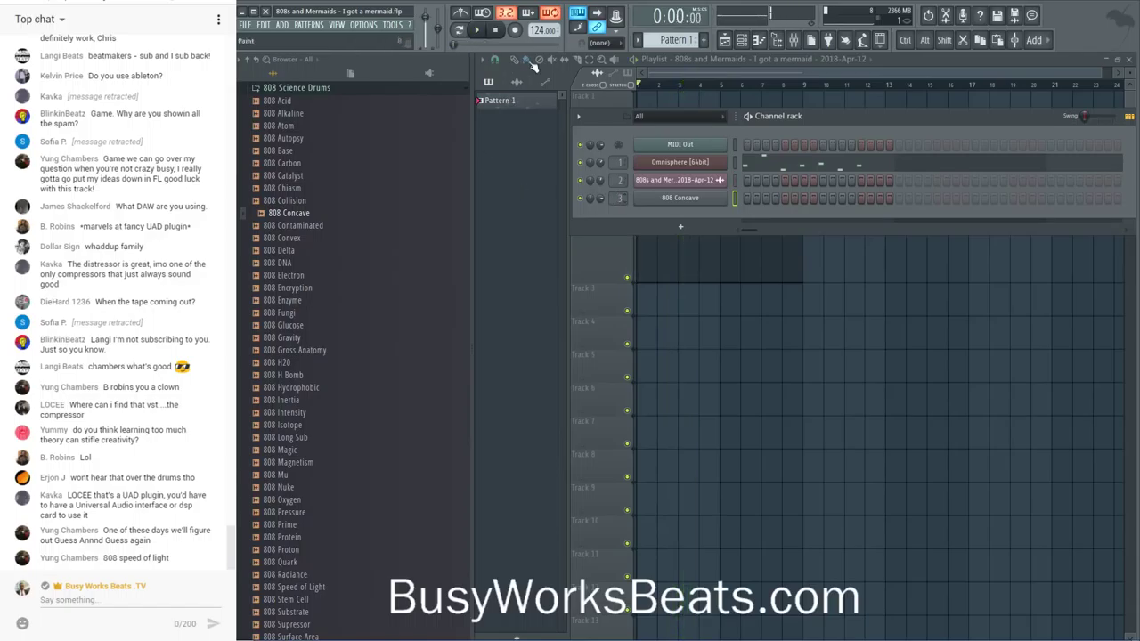
# - Tap the project tempo to 136 BPM with the tempo tapper, play the loop and return to the playlist
pyautogui.rightClick(539, 30)
pyautogui.click(648, 42)
pyautogui.click(580, 317)
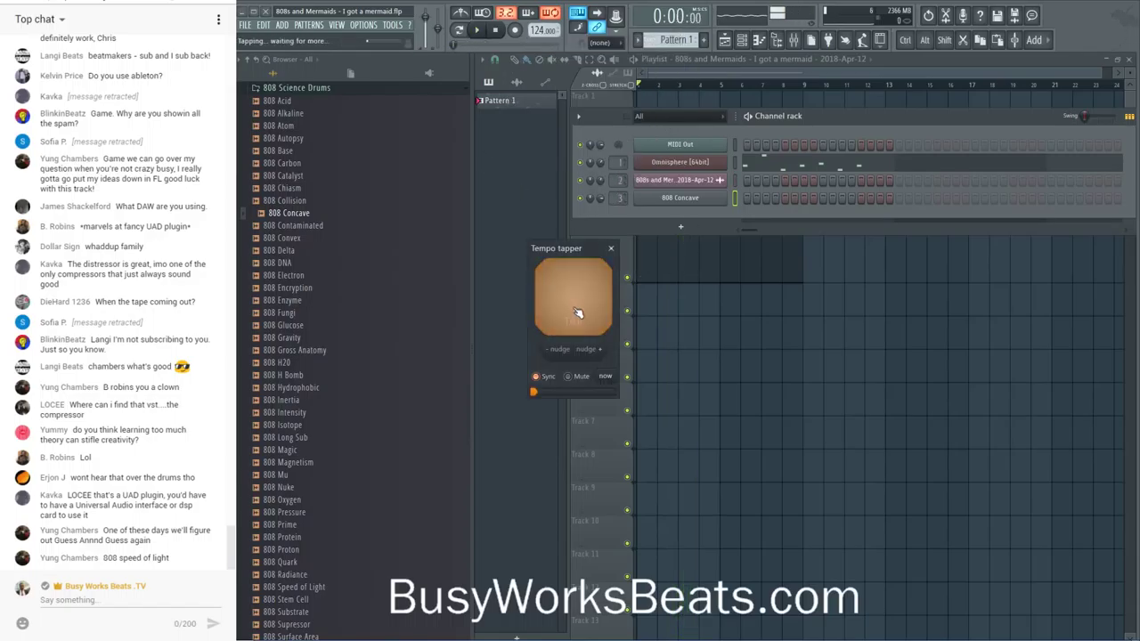
pyautogui.click(584, 312)
pyautogui.click(592, 309)
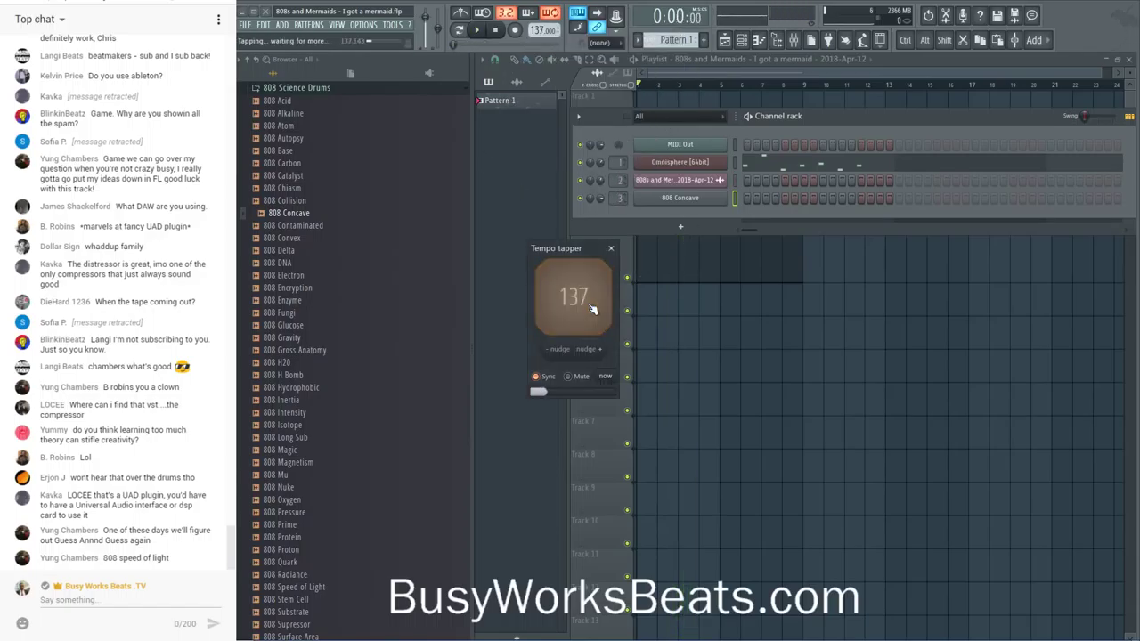
pyautogui.click(611, 248)
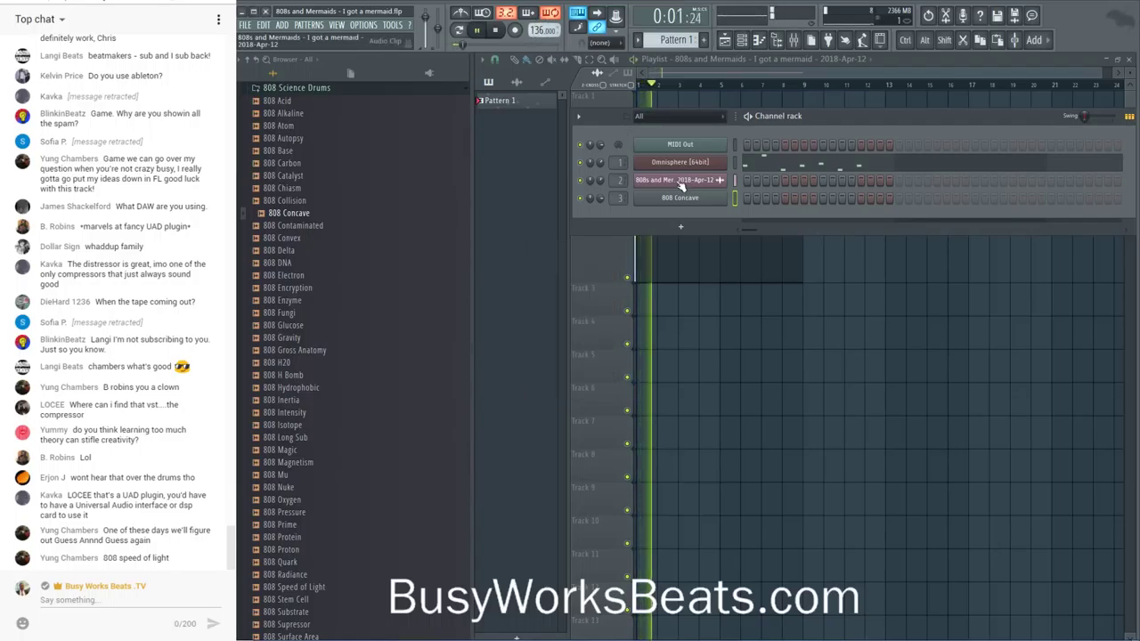
pyautogui.press('F6')
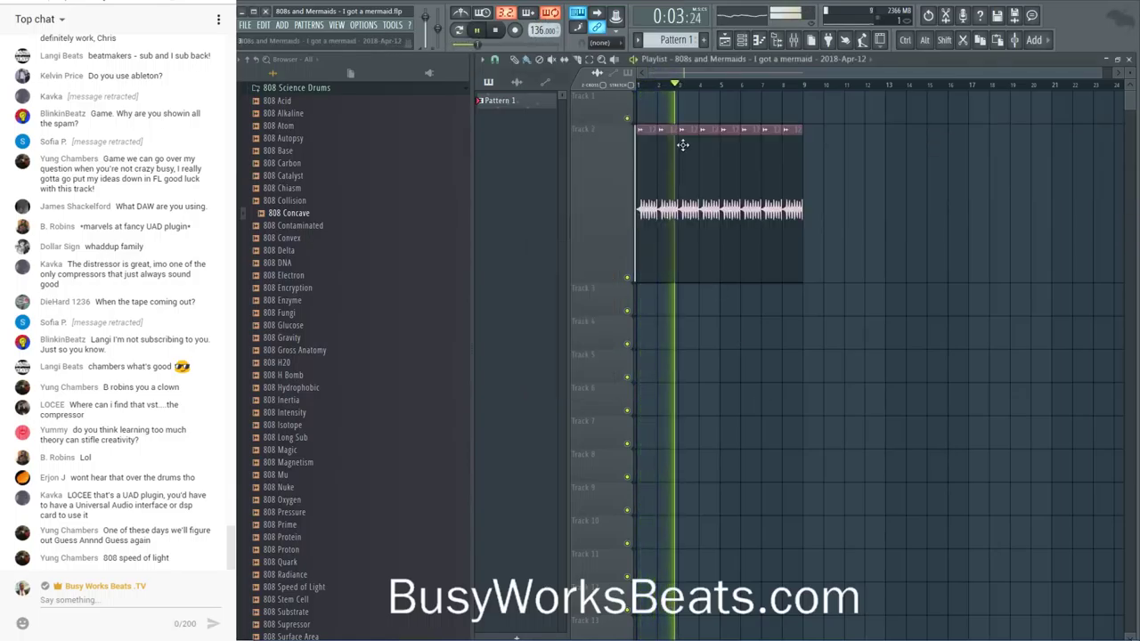
# - Delete the loop clip in bar 2, try stretching the first clip to two bars on Track 2 and play it
pyautogui.scroll(2, 668, 92)
pyautogui.scroll(2, 668, 91)
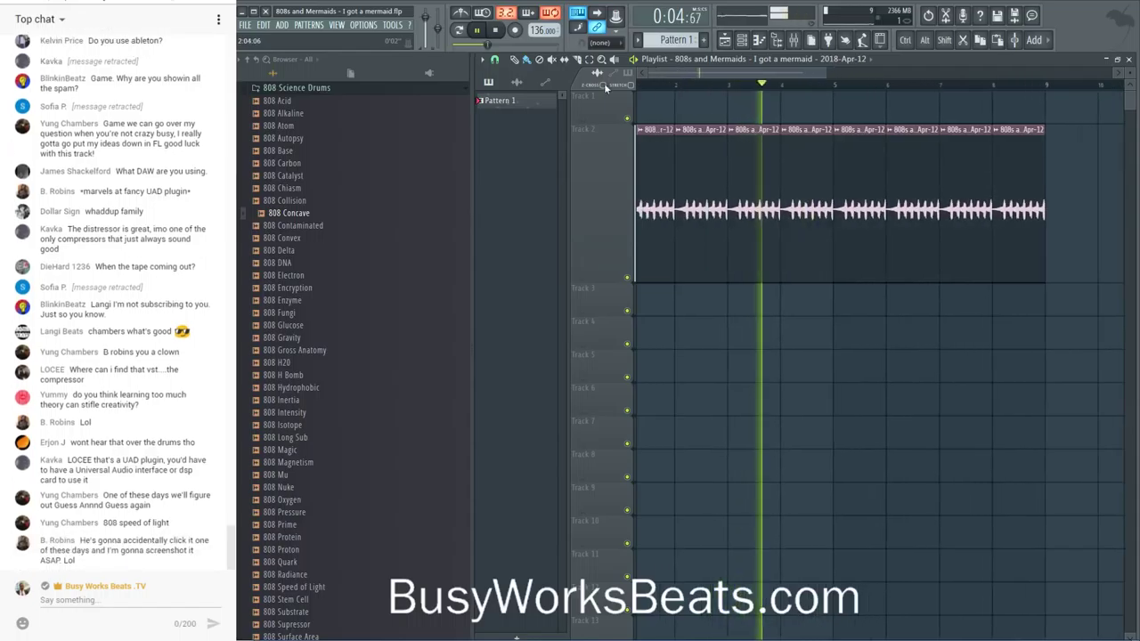
pyautogui.rightClick(703, 170)
pyautogui.press('space')
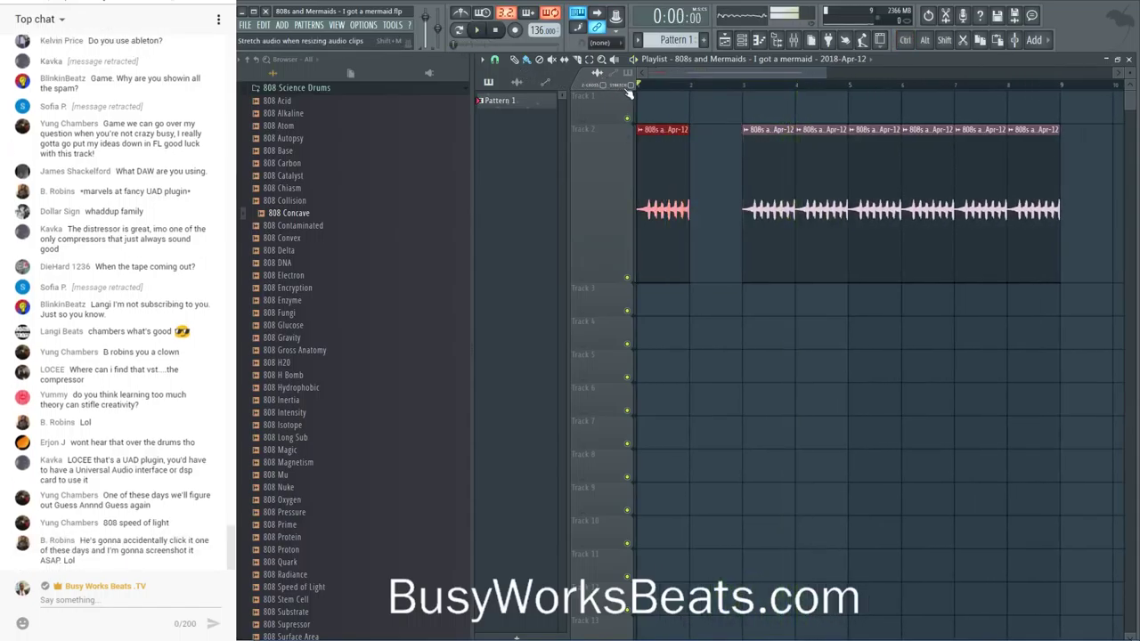
pyautogui.moveTo(687, 164); pyautogui.dragTo(725, 171)
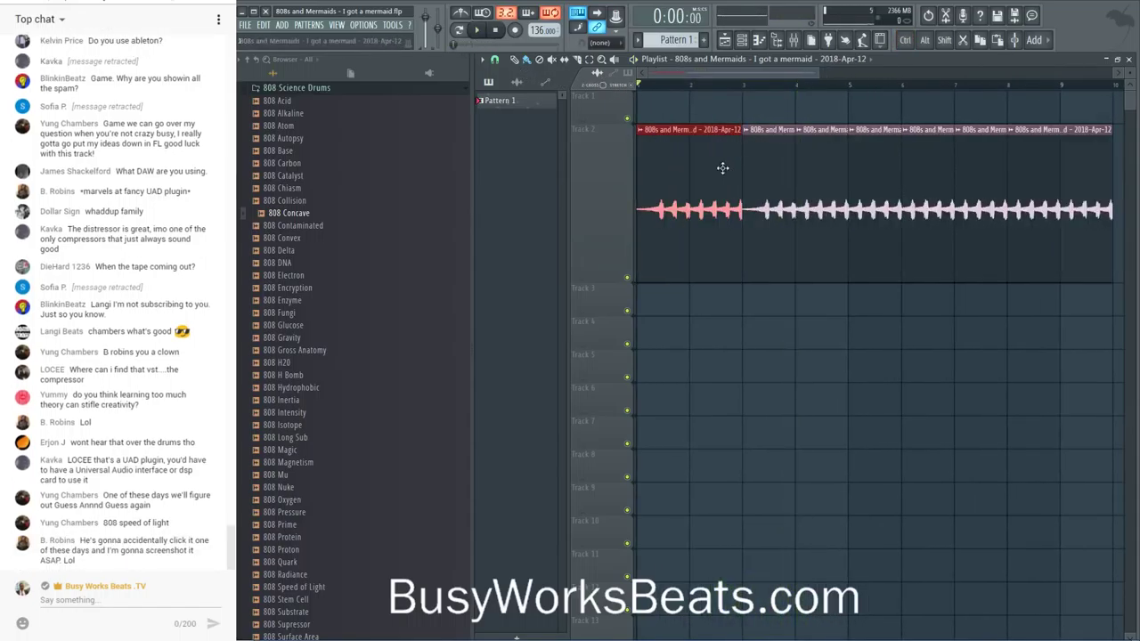
pyautogui.press('space')
pyautogui.scroll(-4, 726, 96)
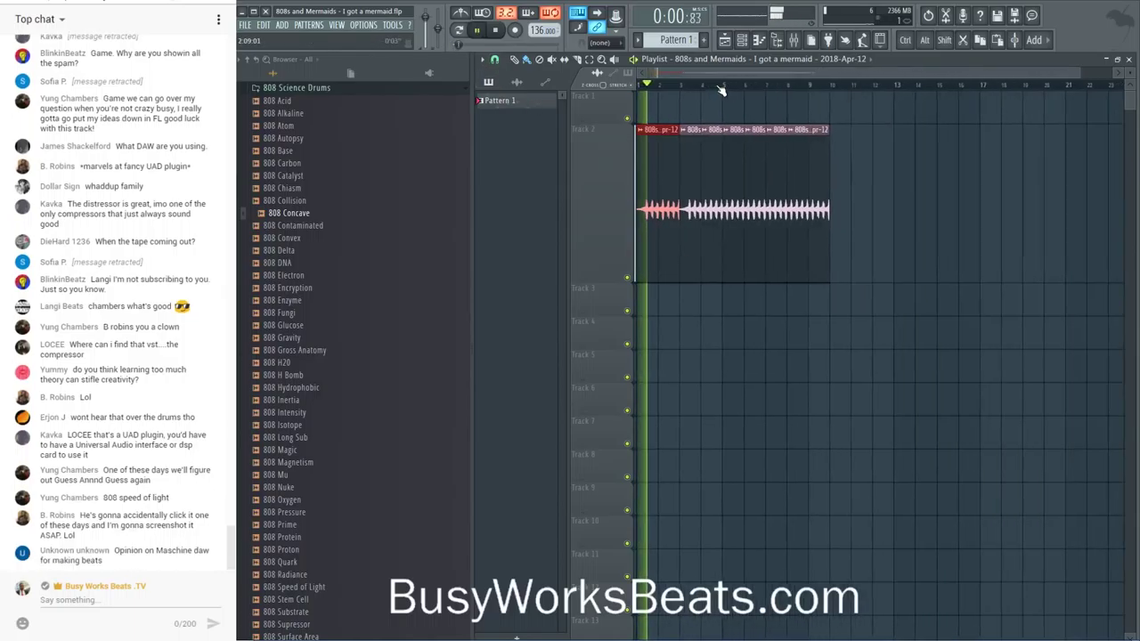
# - Check the loop clip's time-stretching mode in its channel settings and try to respace the stretched clips on Track 2
pyautogui.rightClick(722, 136)
pyautogui.click(756, 175)
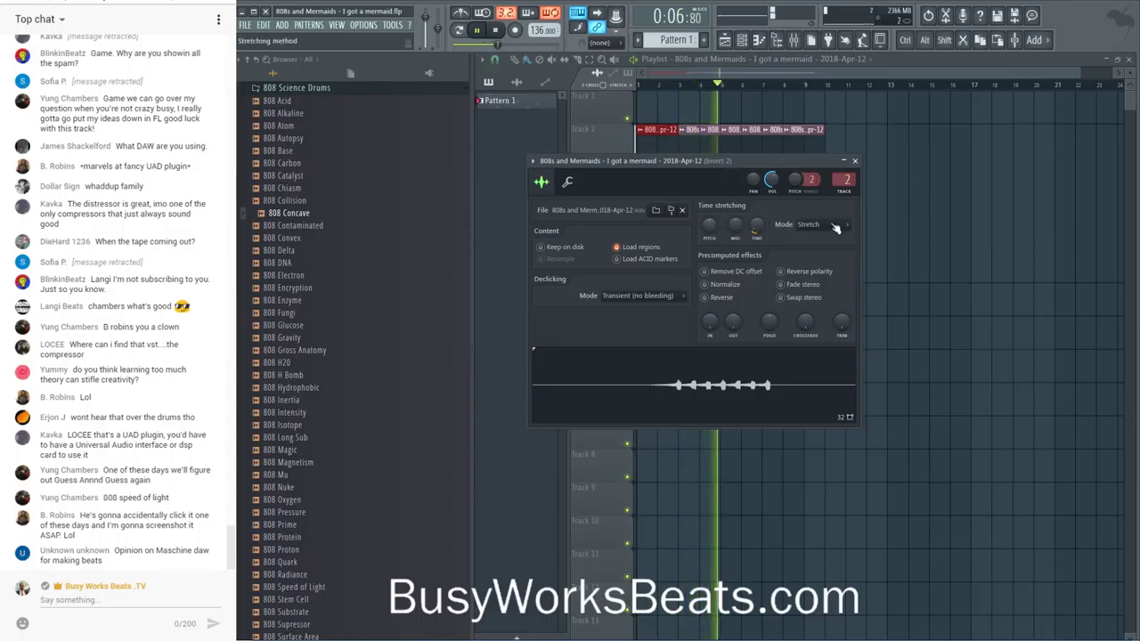
pyautogui.press('Escape')
pyautogui.press('space')
pyautogui.moveTo(720, 168); pyautogui.dragTo(759, 169)
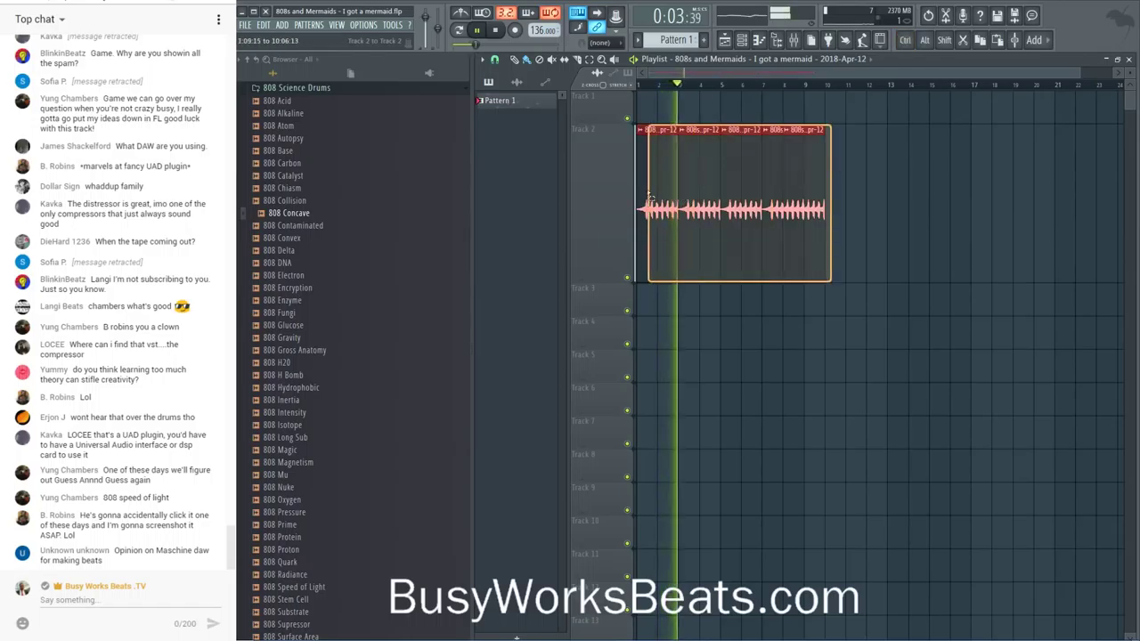
# - Delete all the audio loop clips from Track 2 and stop playback
pyautogui.click(600, 204)
pyautogui.press('Delete')
pyautogui.press('space')
pyautogui.press('F6')
pyautogui.press('F6')
pyautogui.click(650, 172)
pyautogui.rightClick(664, 159)
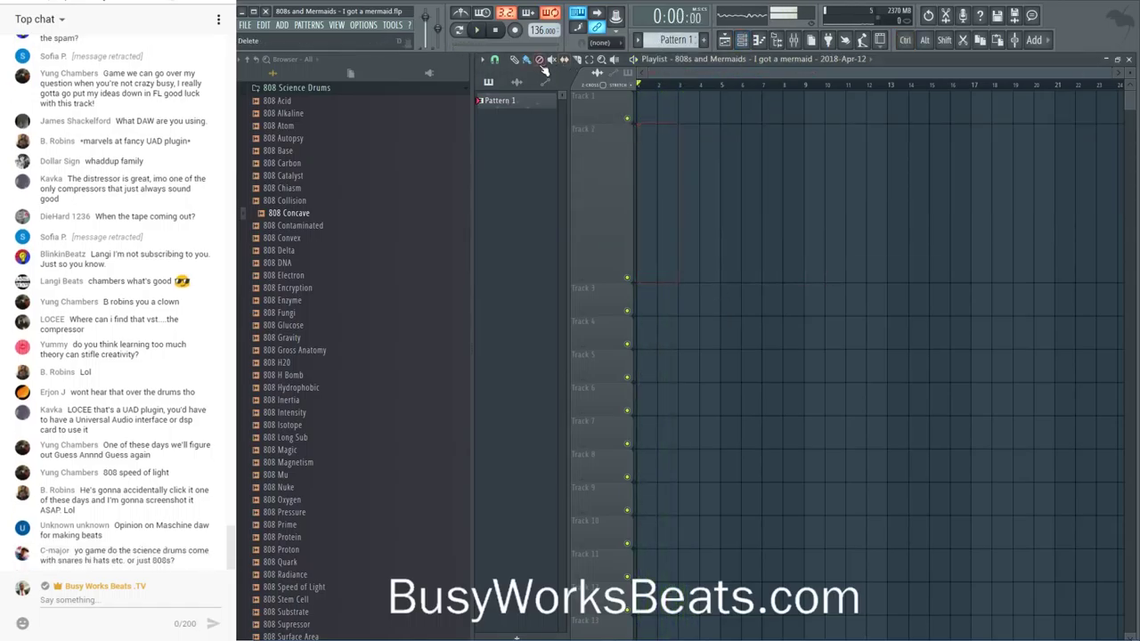
pyautogui.click(652, 127)
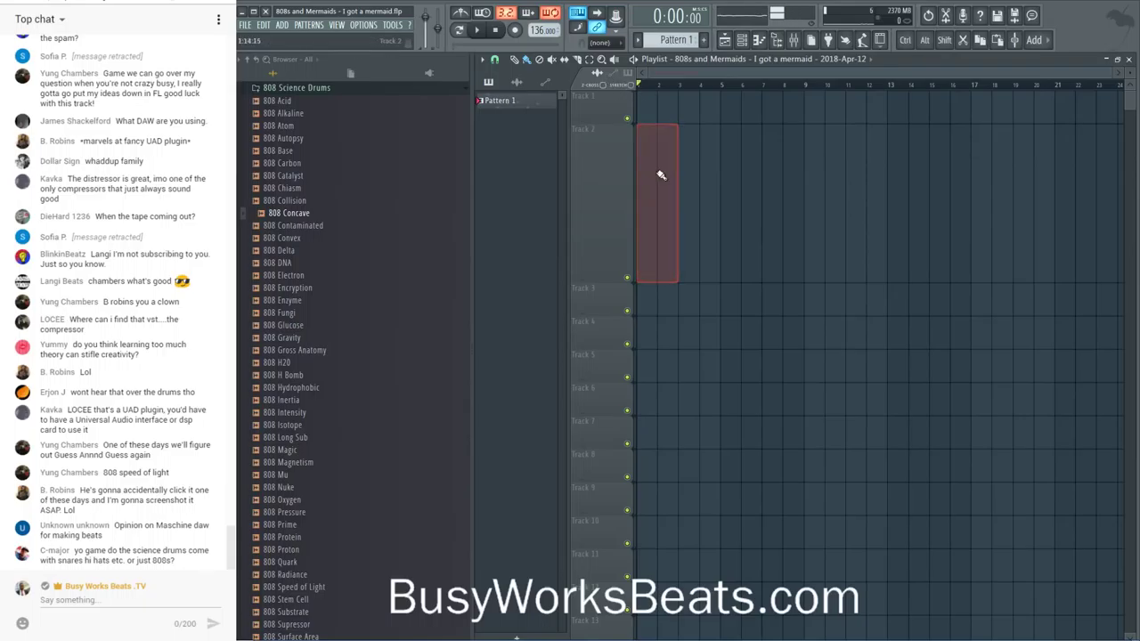
pyautogui.rightClick(659, 173)
# - Fill bars 1 to 8 of Track 2 with Pattern 1 clips and play the song
pyautogui.click(528, 101)
pyautogui.moveTo(638, 218); pyautogui.dragTo(782, 206)
pyautogui.press('space')
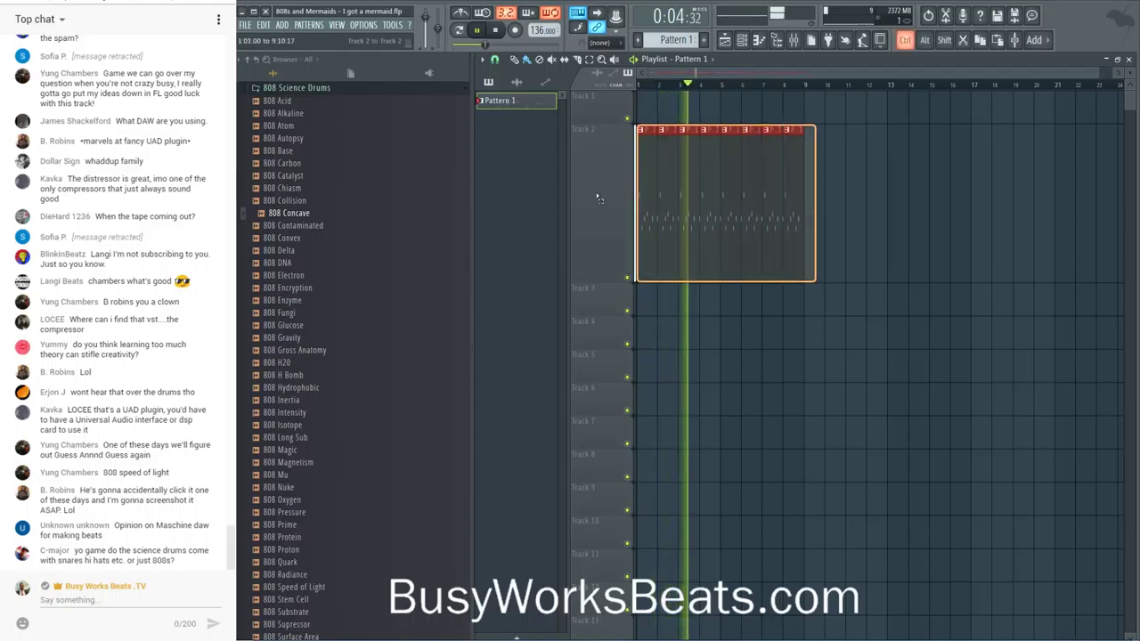
# - Check the Omnisphere level in the mixer during playback, stop the song, close the mixer and save the project
pyautogui.click(796, 42)
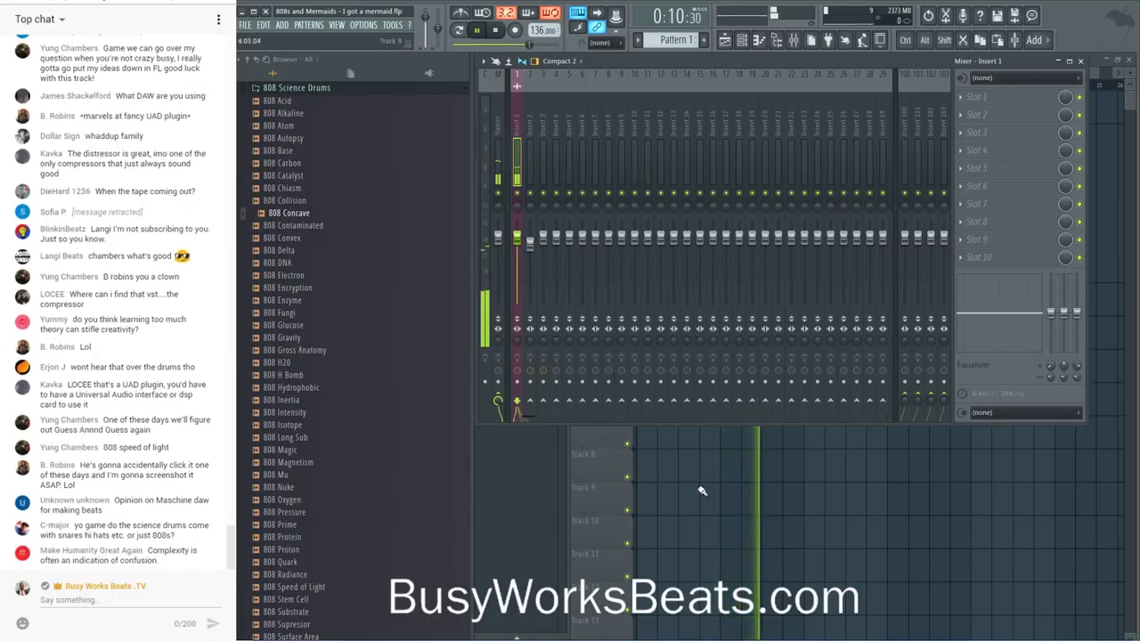
pyautogui.press('space')
pyautogui.press('F5')
pyautogui.hotkey('ctrl', 's')
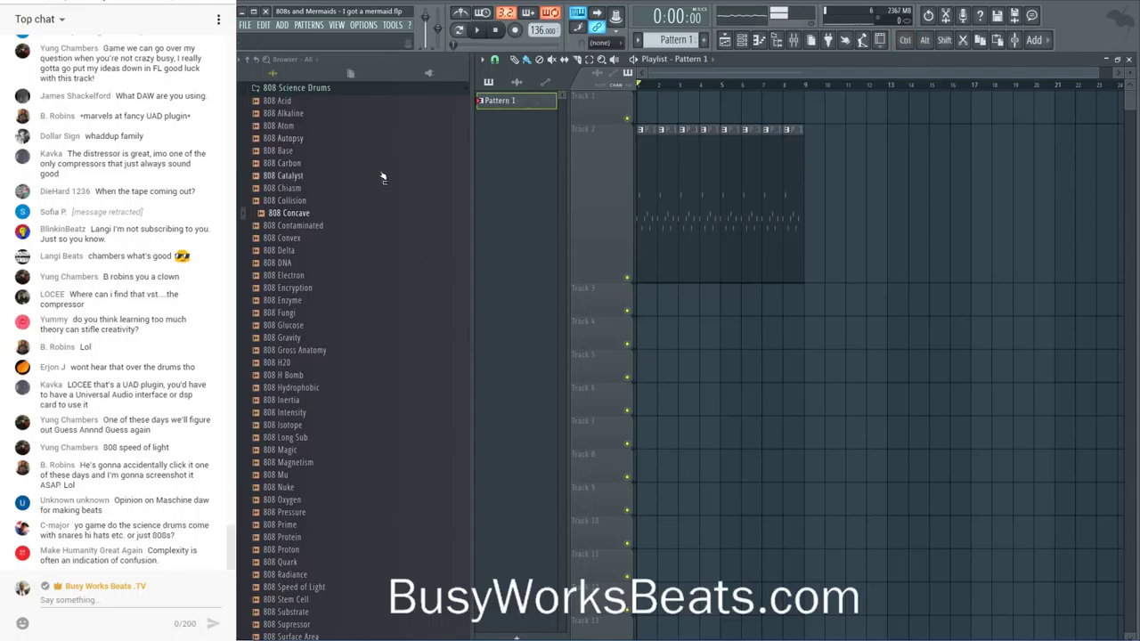
# - Audition the 808 Collision, 808 Contaminated and 808 Concave samples over the playing melody, then stop playback
pyautogui.press('space')
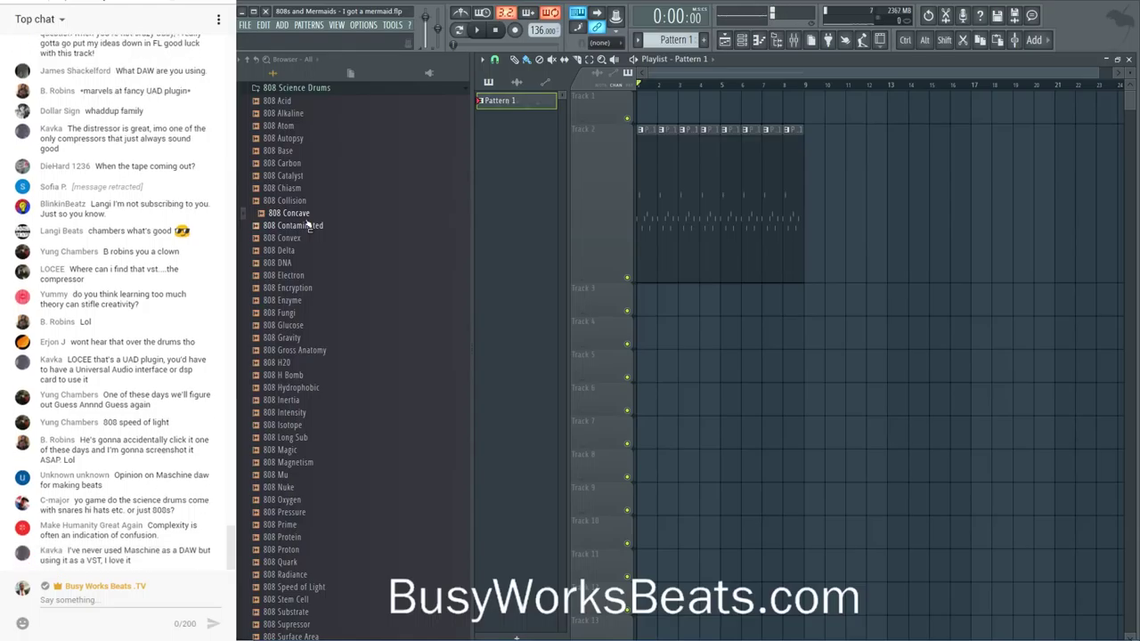
pyautogui.press('space')
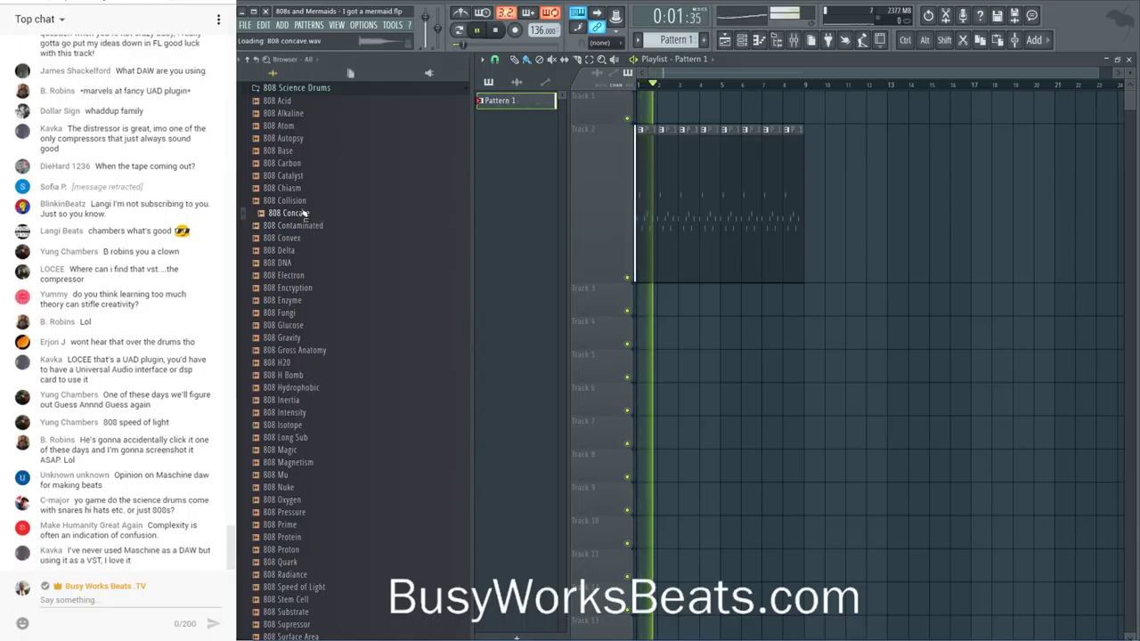
pyautogui.click(289, 200)
pyautogui.click(297, 226)
pyautogui.click(290, 213)
pyautogui.press('space')
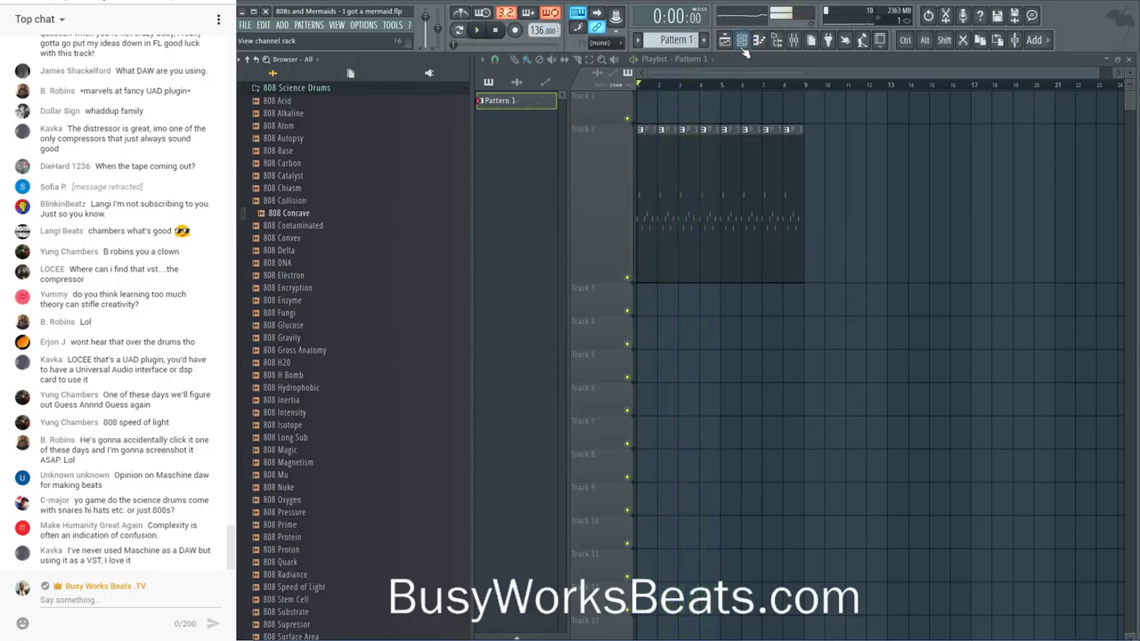
# - Create Pattern 2 with an 808 Concave hit on step 1 and place it at bar 1 of Track 3
pyautogui.click(741, 40)
pyautogui.scroll(1, 679, 44)
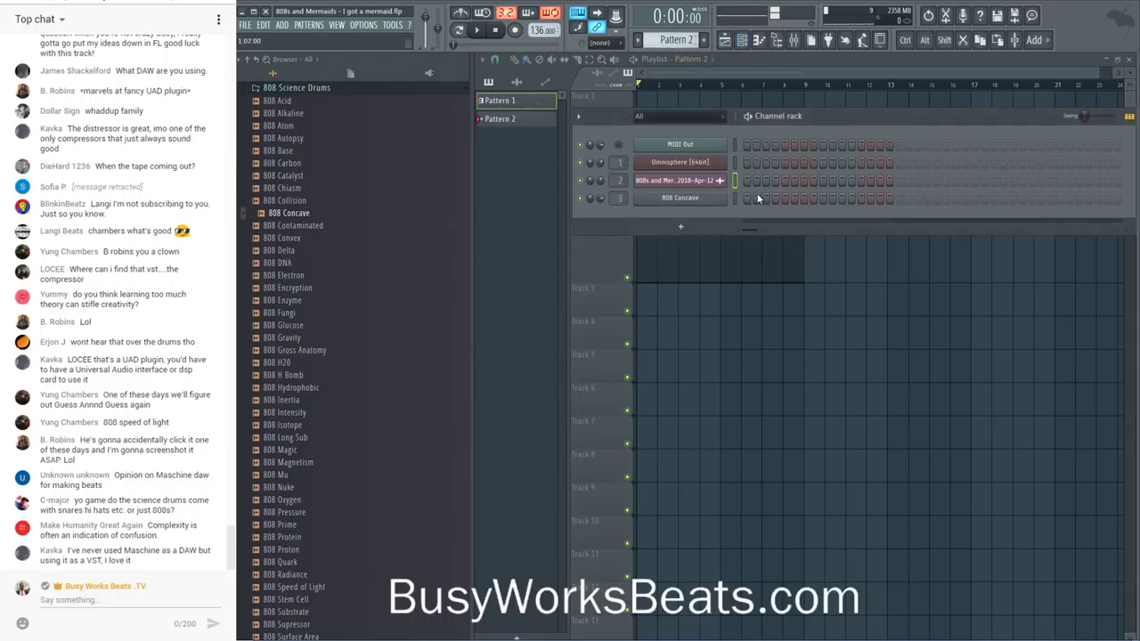
pyautogui.press('F6')
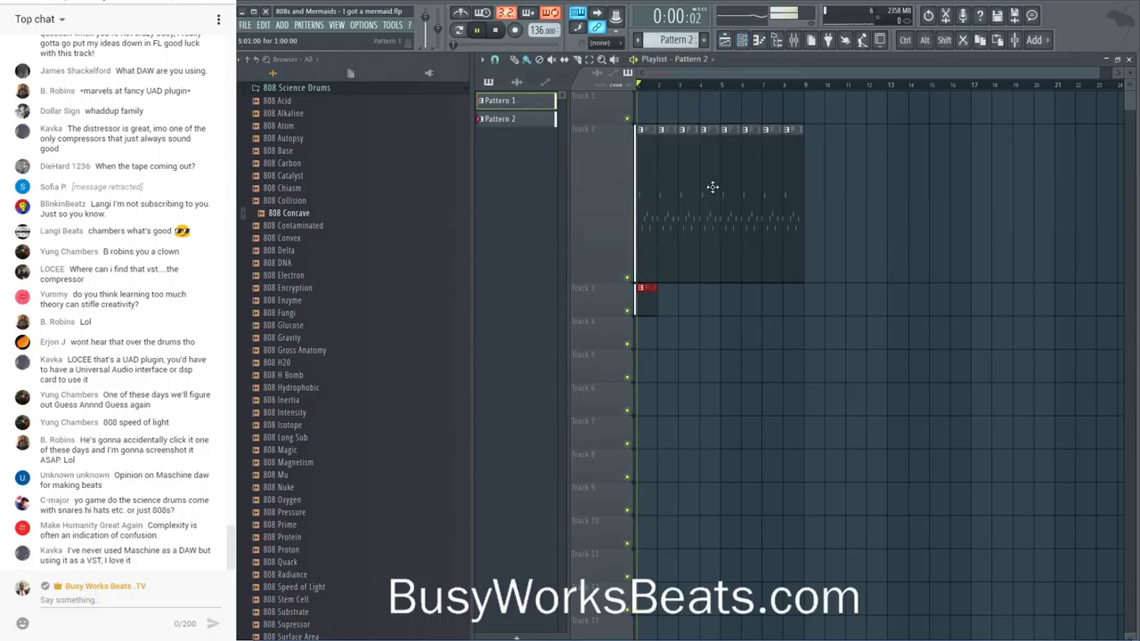
pyautogui.press('space')
# - Move the Pattern 1 clips to Track 1 and the Pattern 2 clip to Track 2, and shrink Track 2's height
pyautogui.moveTo(681, 126); pyautogui.dragTo(833, 286)
pyautogui.moveTo(703, 205); pyautogui.dragTo(634, 157)
pyautogui.hotkey('shift', 'Up')
pyautogui.moveTo(589, 204); pyautogui.dragTo(580, 158)
# - Hide the browser, play the song and add 808 Concave hits on steps 13 and 21 of Pattern 2
pyautogui.click(777, 41)
pyautogui.press('space')
pyautogui.click(742, 40)
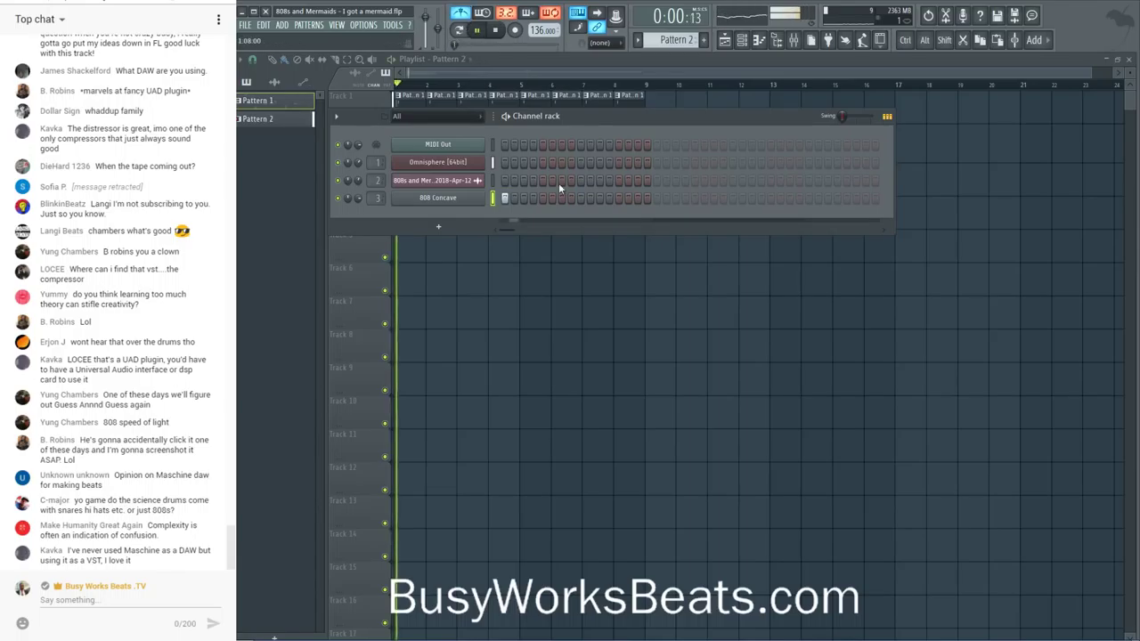
pyautogui.click(603, 199)
pyautogui.press('space')
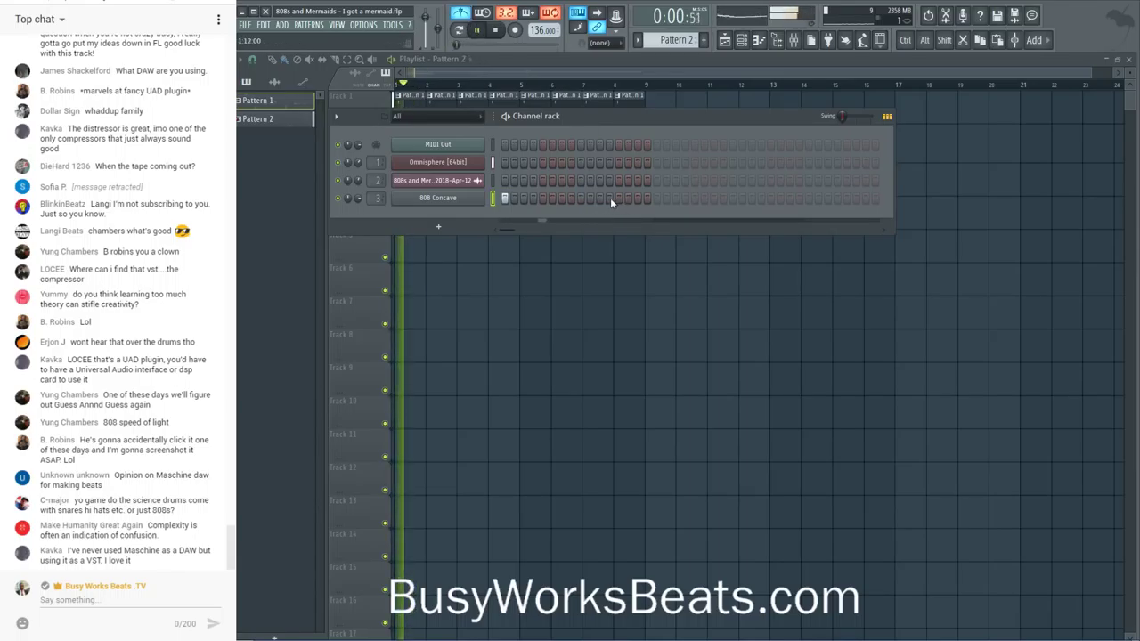
pyautogui.click(619, 197)
pyautogui.click(600, 198)
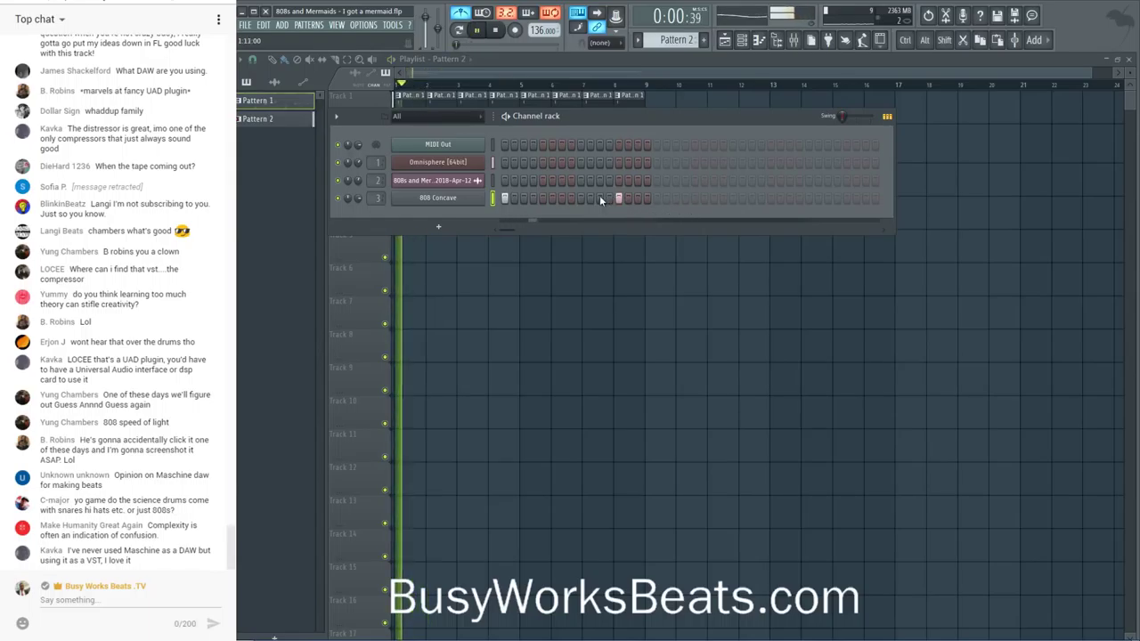
pyautogui.click(694, 198)
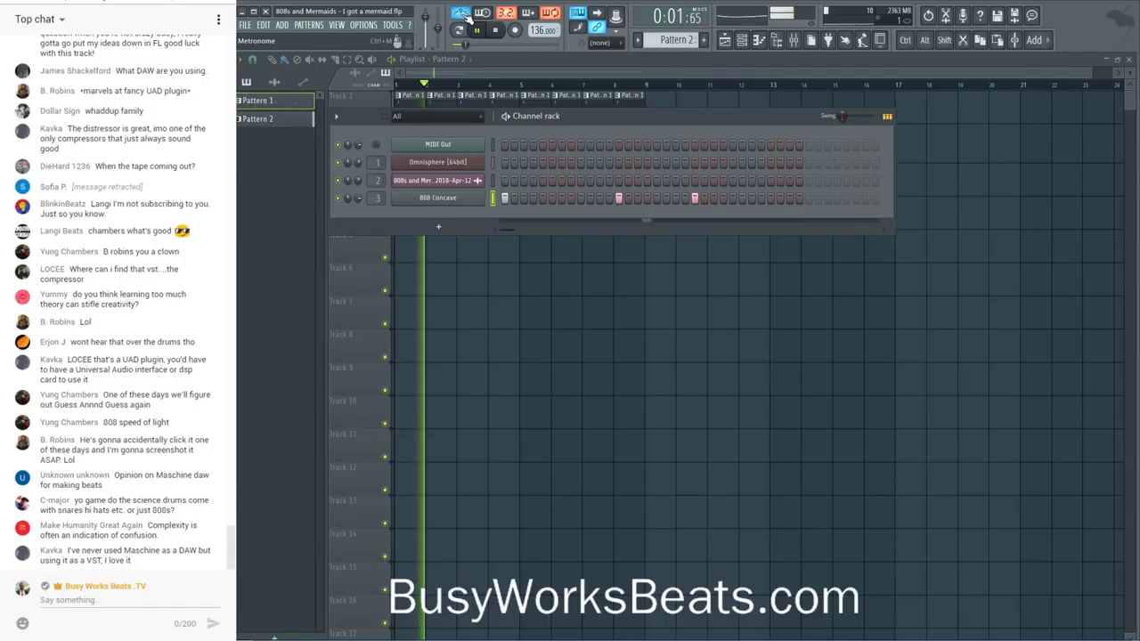
# - Repeat the two-bar Pattern 2 clip along Track 2 through bar 8 and replay the song with the channel rack shown
pyautogui.press('F6')
pyautogui.press('space')
pyautogui.moveTo(419, 142)
pyautogui.mouseDown()
pyautogui.moveTo(484, 160)
pyautogui.moveTo(627, 145)
pyautogui.mouseUp()
pyautogui.press('F6')
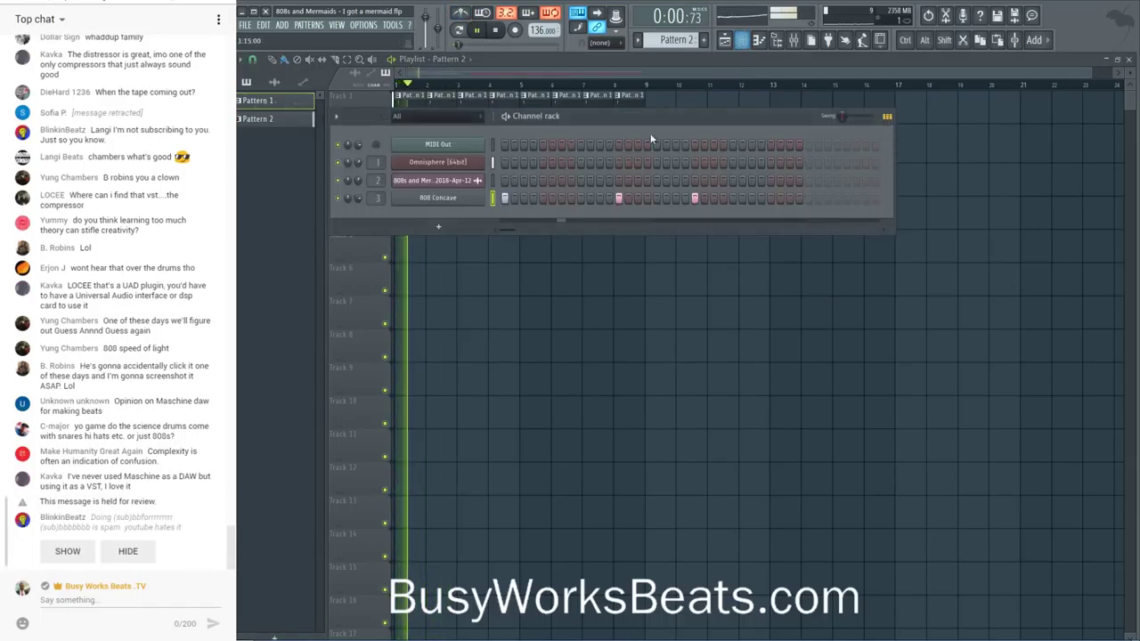
# - Adjust the amp envelope attack on layer B of Omnisphere's Gaga Fizz patch and return to the playlist
pyautogui.click(414, 163)
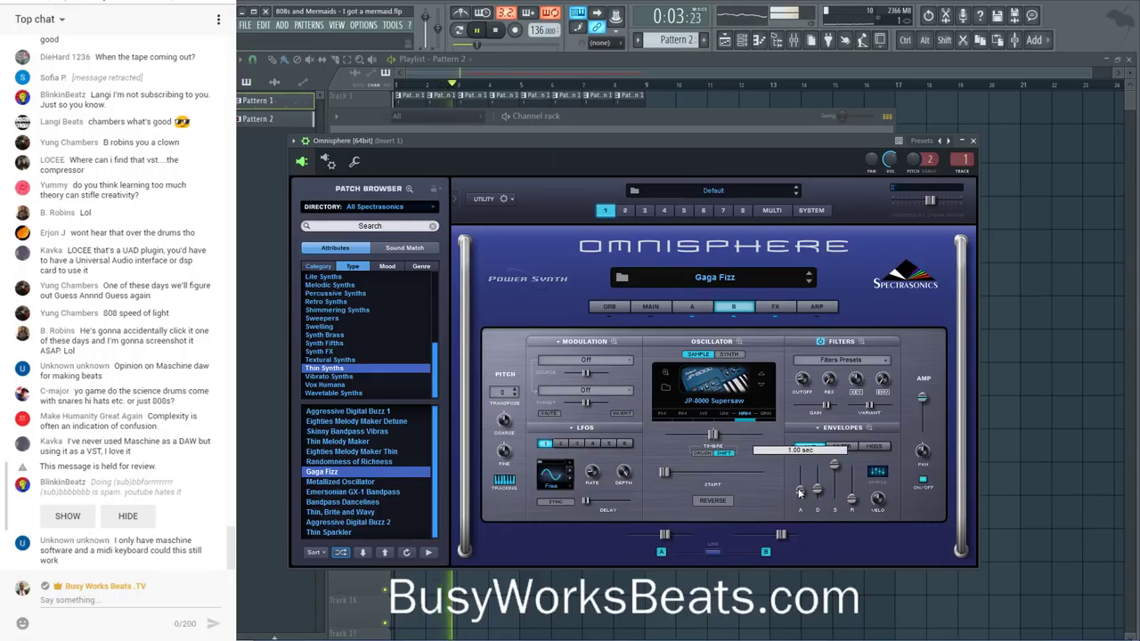
pyautogui.moveTo(799, 493); pyautogui.dragTo(798, 497)
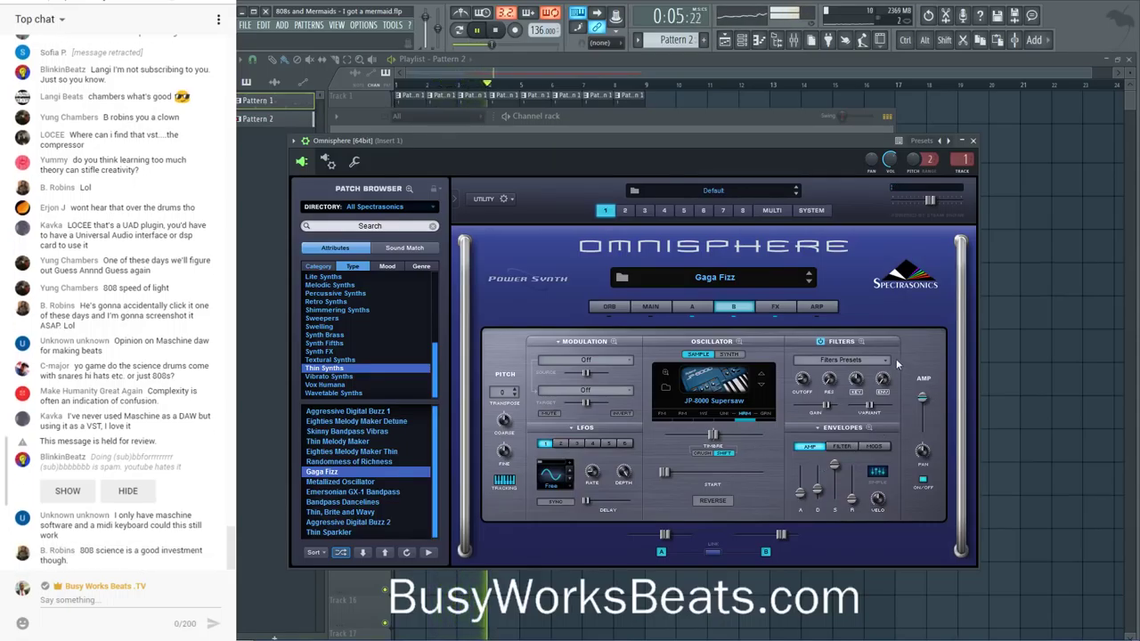
pyautogui.click(977, 141)
pyautogui.press('F6')
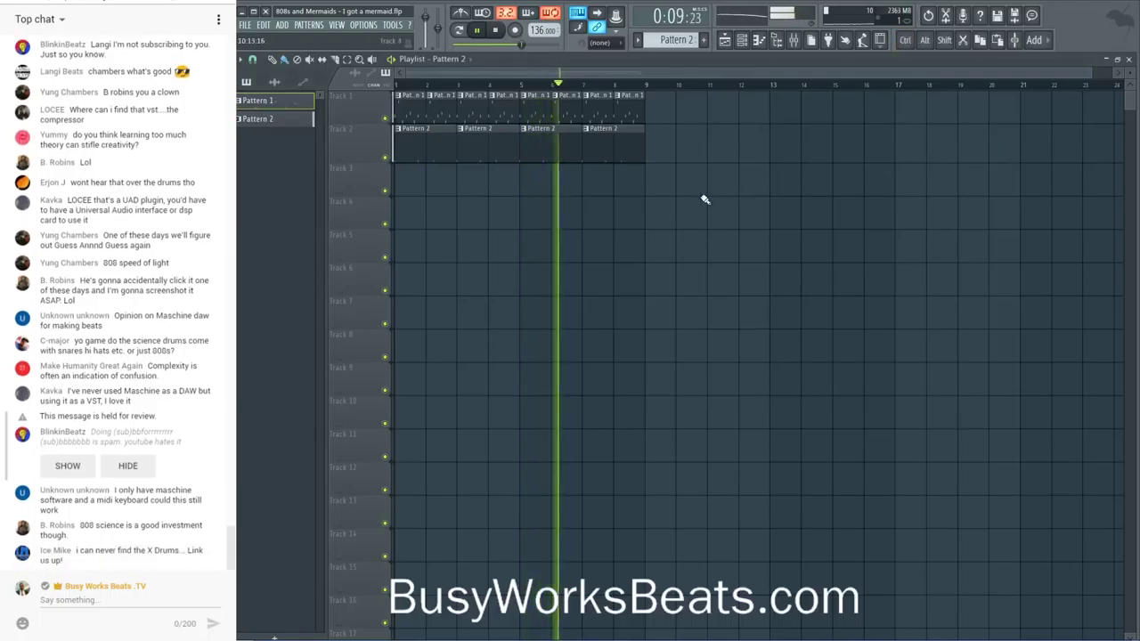
# - Load MicroShift [64bit] into slot 1 of mixer Insert 1, browse effects for slot 2 without adding one, and close the mixer
pyautogui.click(794, 40)
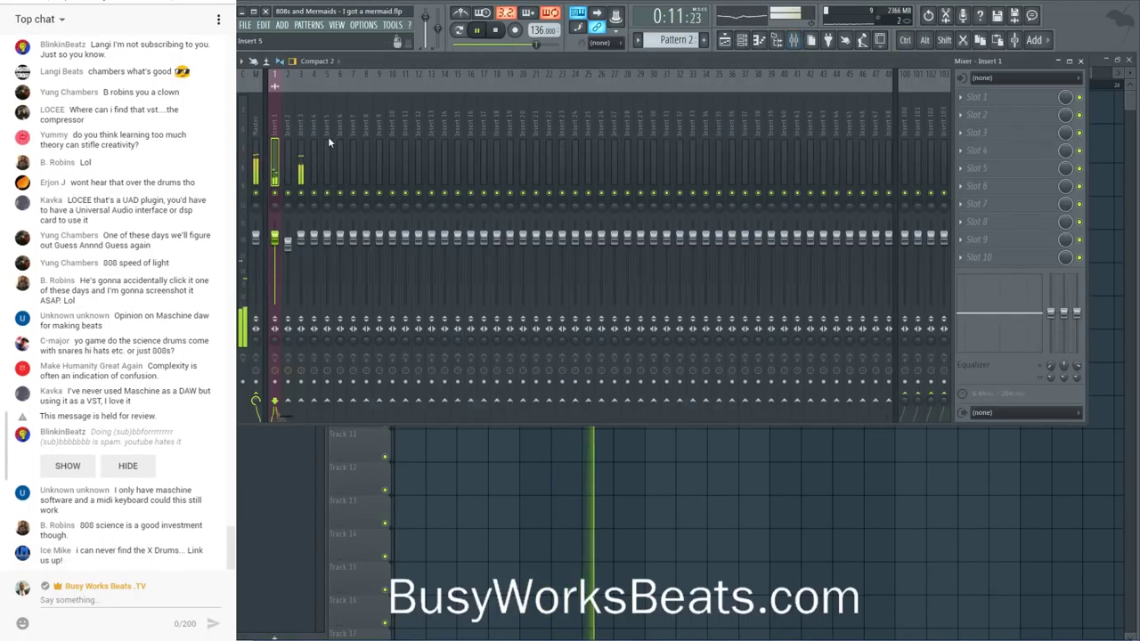
pyautogui.click(976, 96)
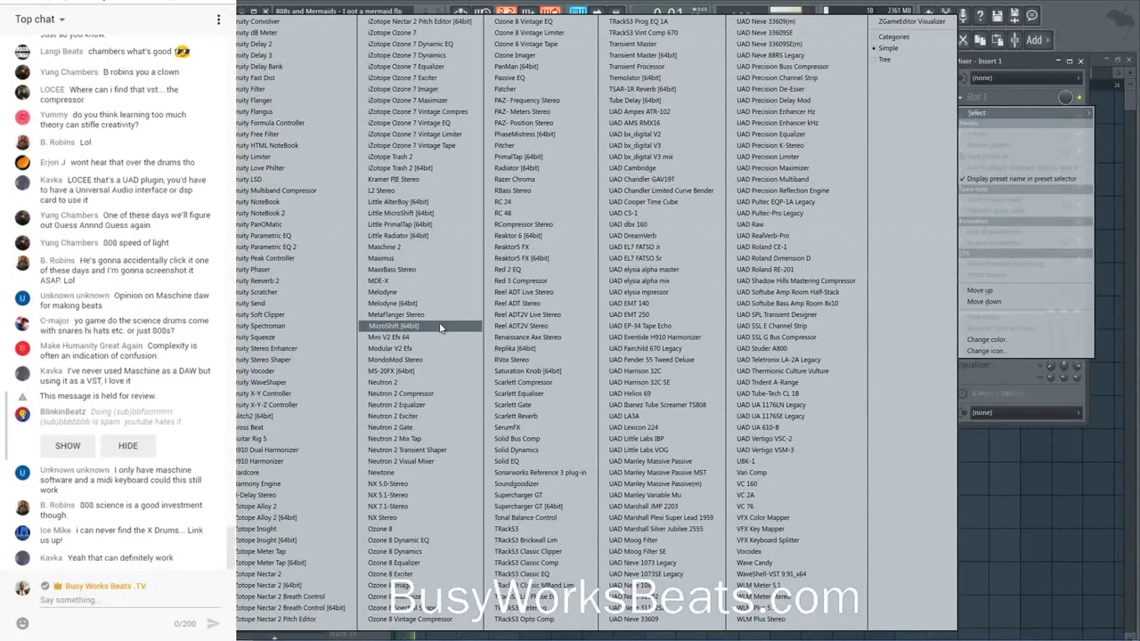
pyautogui.click(440, 326)
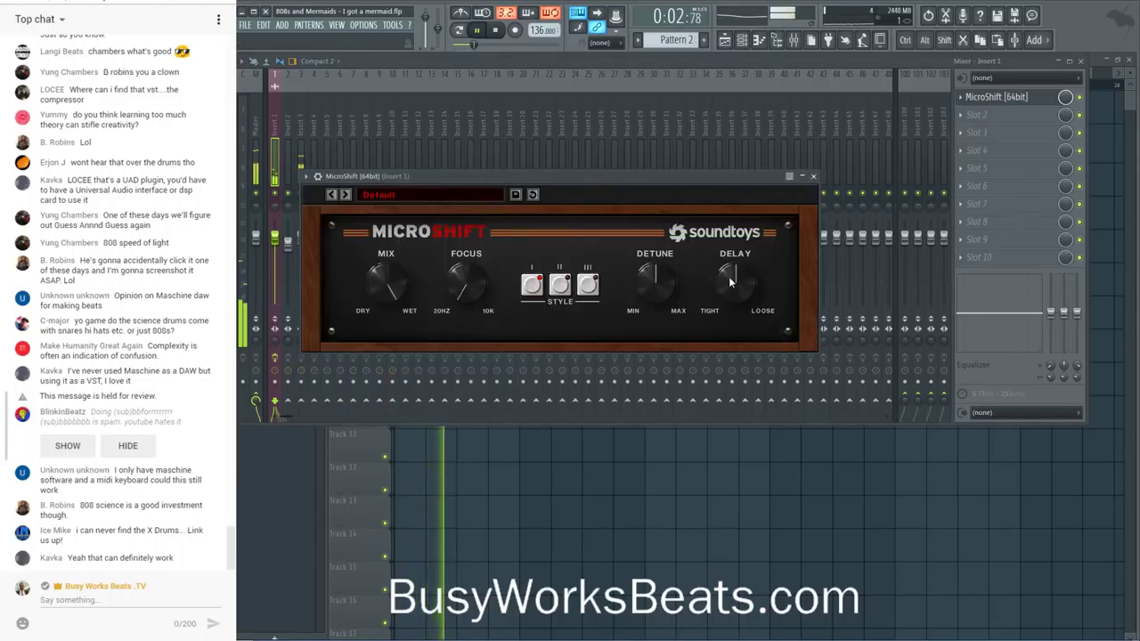
pyautogui.click(813, 177)
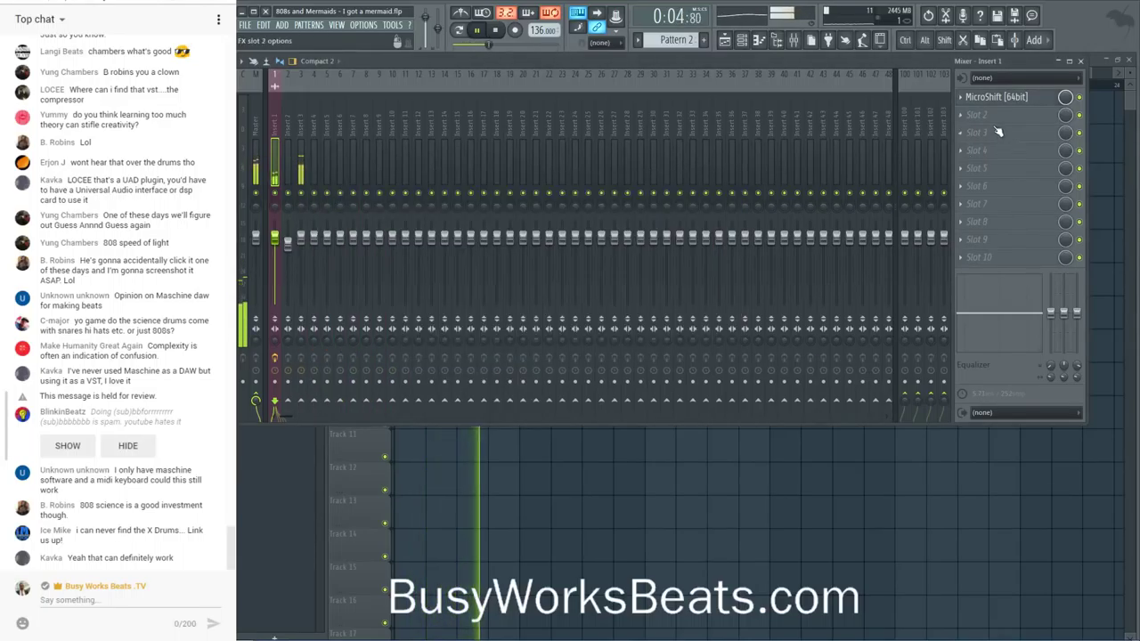
pyautogui.click(984, 113)
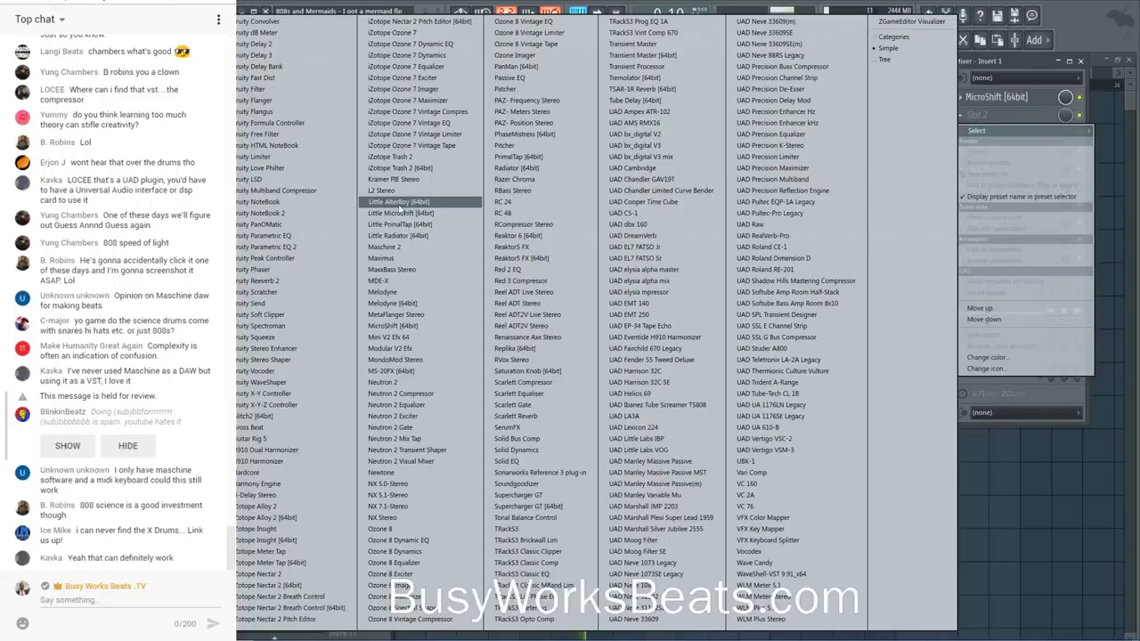
pyautogui.click(1020, 478)
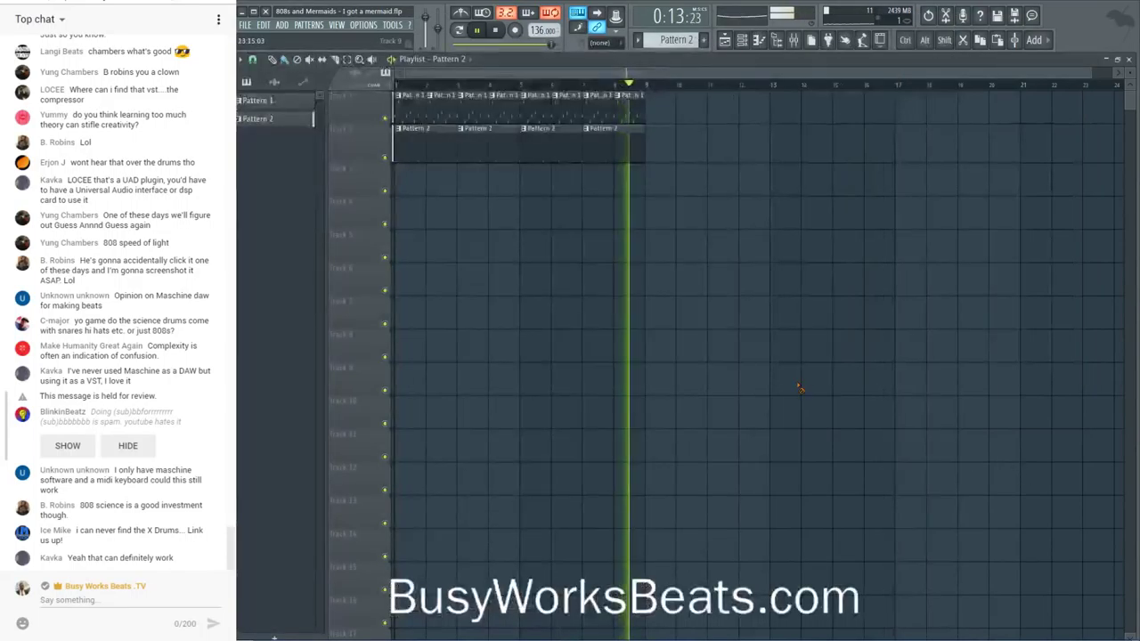
# - Show the browser again and collapse the 808 Science Drums folder inside BusyWorksBeats.com
pyautogui.click(775, 40)
pyautogui.scroll(5, 356, 267)
pyautogui.click(308, 163)
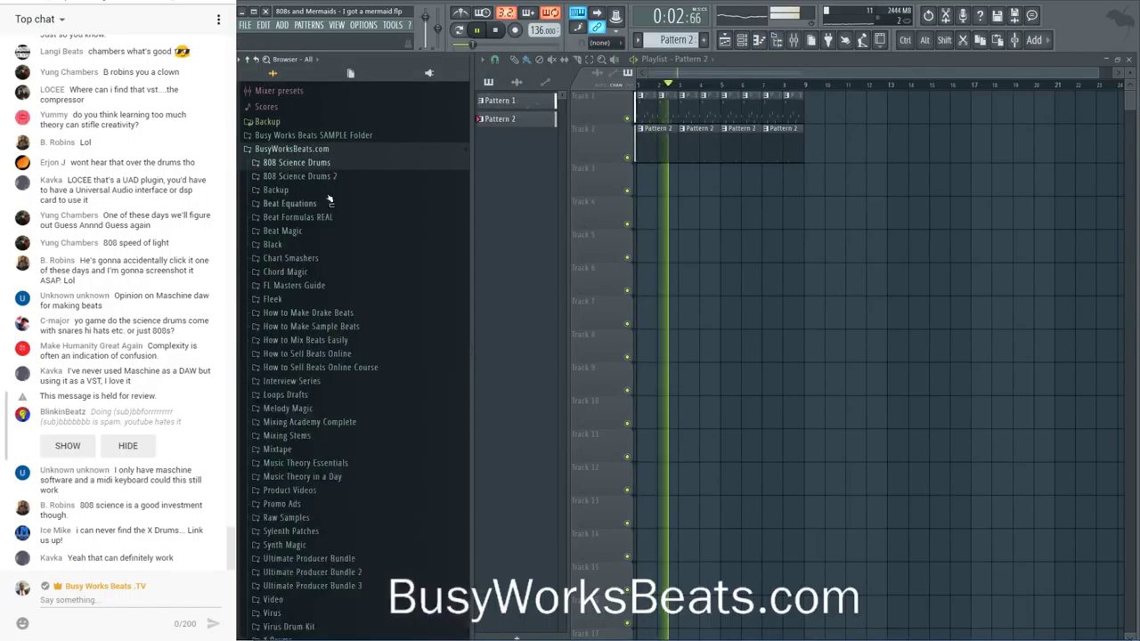
# - Open the FL Studio 12 Project Templates folder inside Ultimate Producer Bundle 3 in the sample browser
pyautogui.scroll(-5, 339, 267)
pyautogui.click(365, 490)
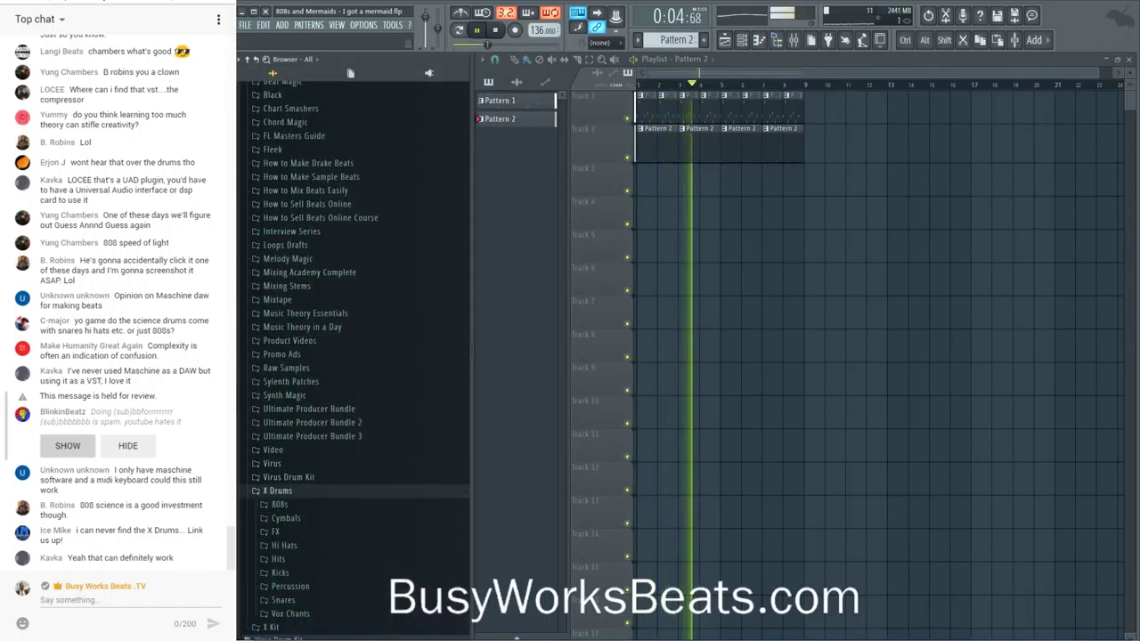
pyautogui.click(339, 435)
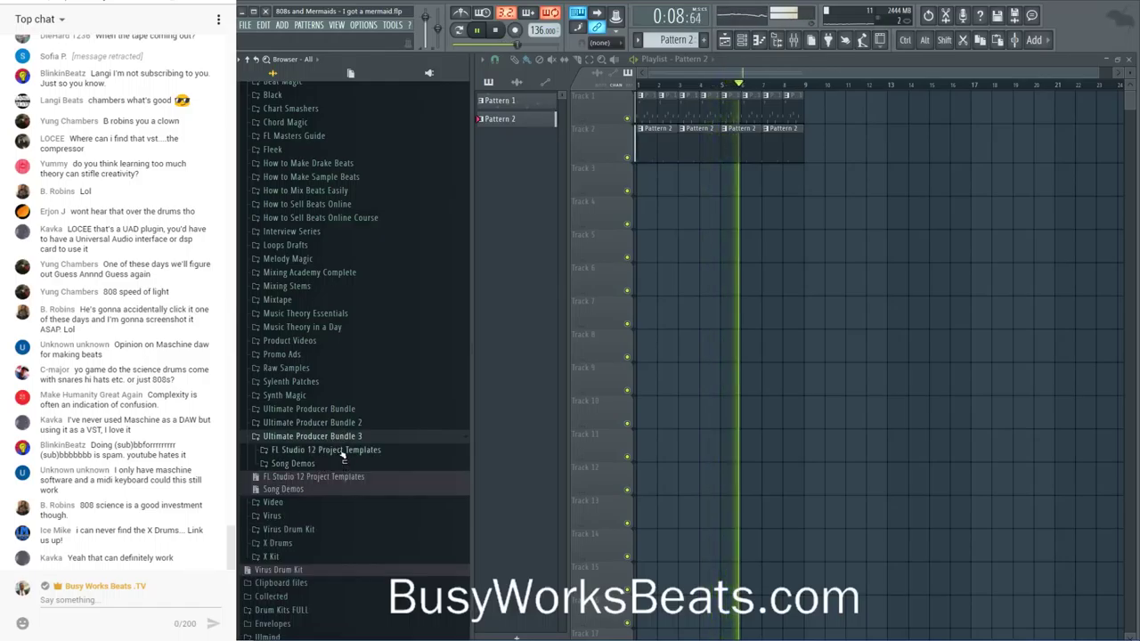
pyautogui.click(343, 450)
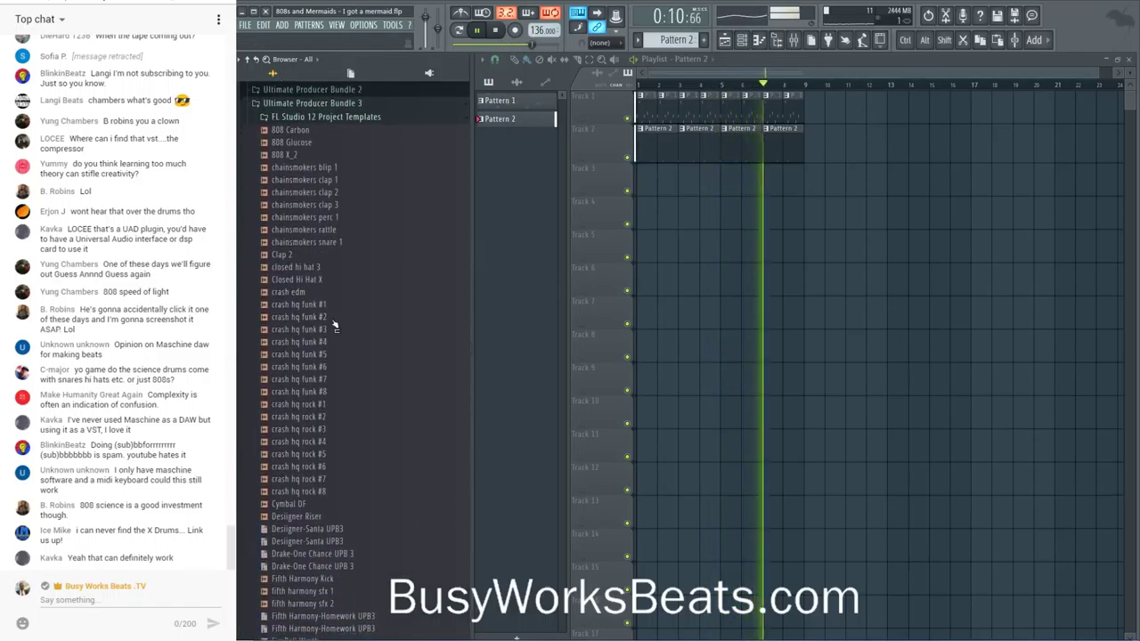
# - Audition the Clap 2, chainsmokers clap 1, chainsmokers clap 2 and Closed Hi Hat X samples against the song, restarting playback
pyautogui.click(339, 242)
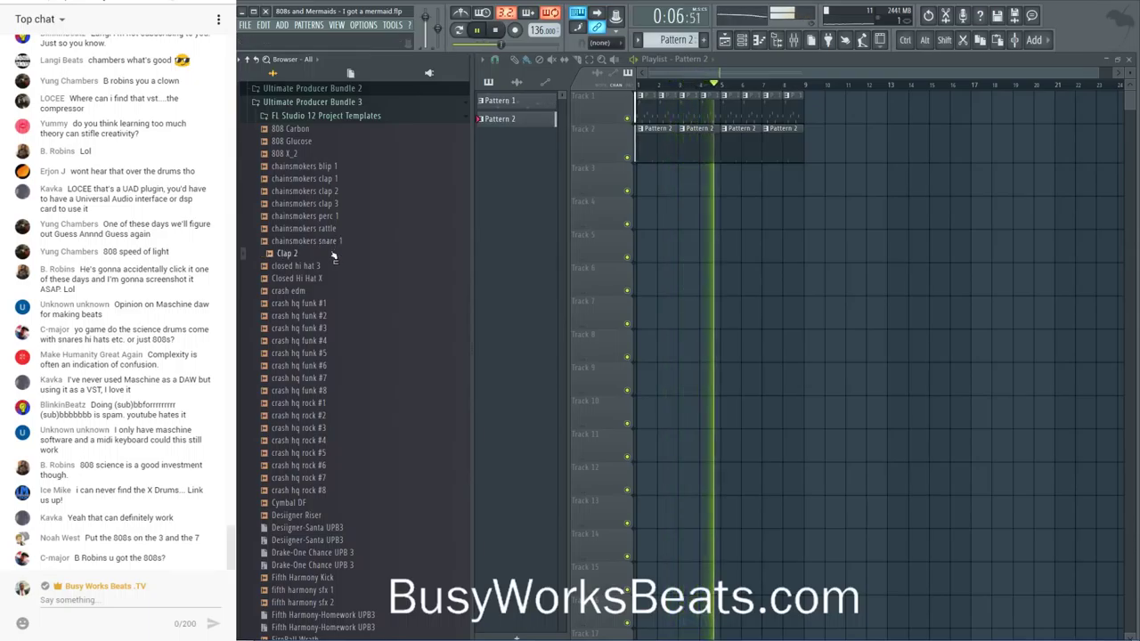
pyautogui.click(331, 182)
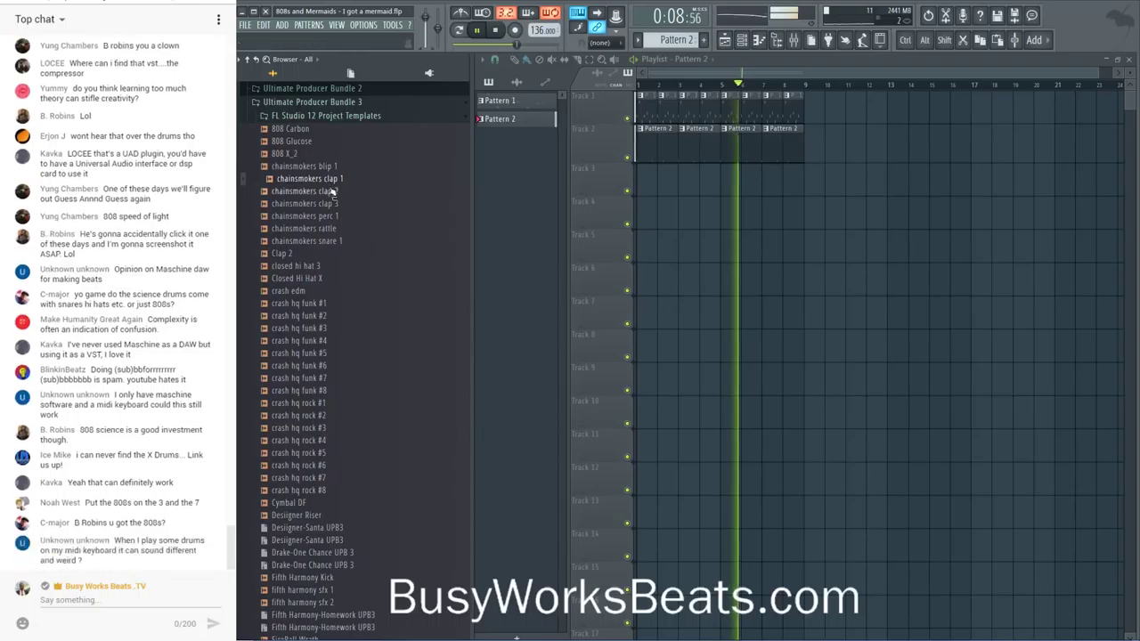
pyautogui.click(331, 191)
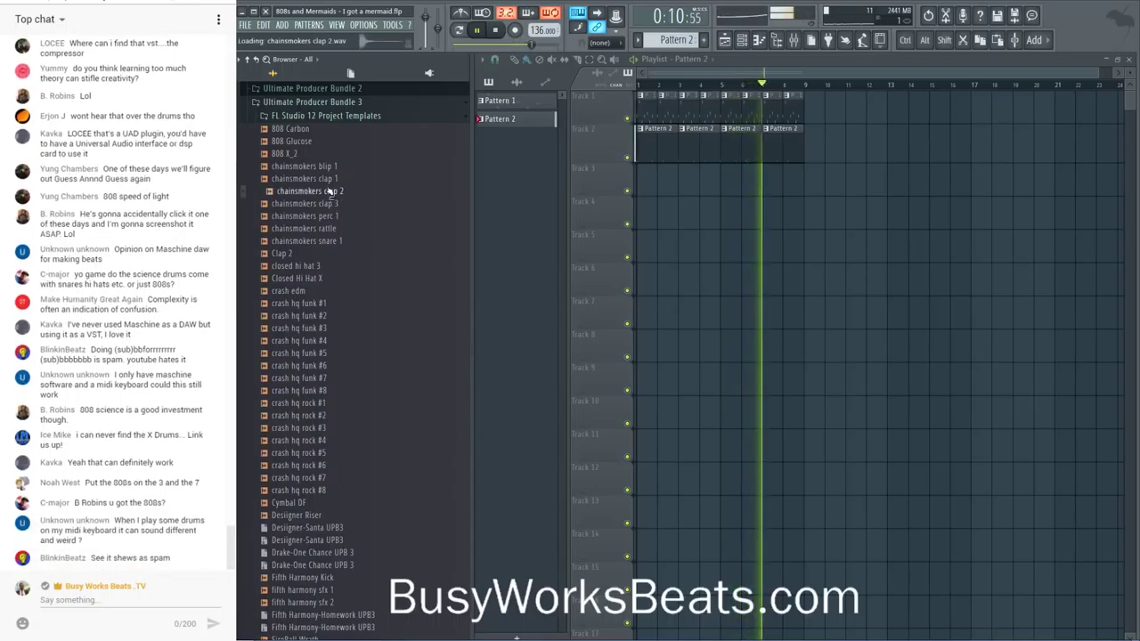
pyautogui.click(328, 179)
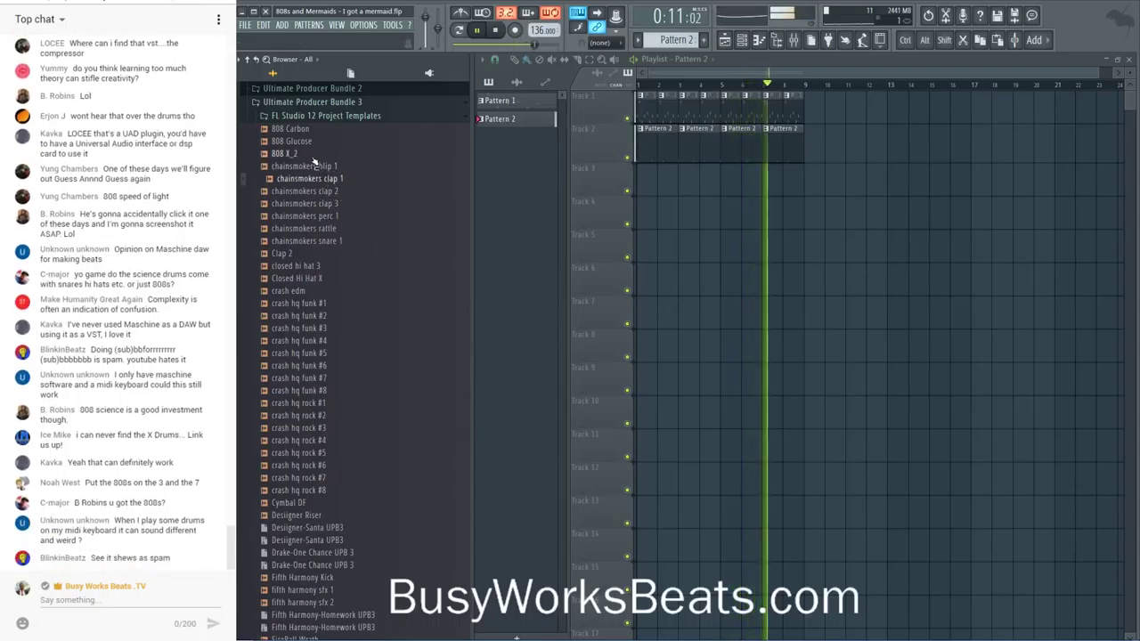
pyautogui.click(322, 278)
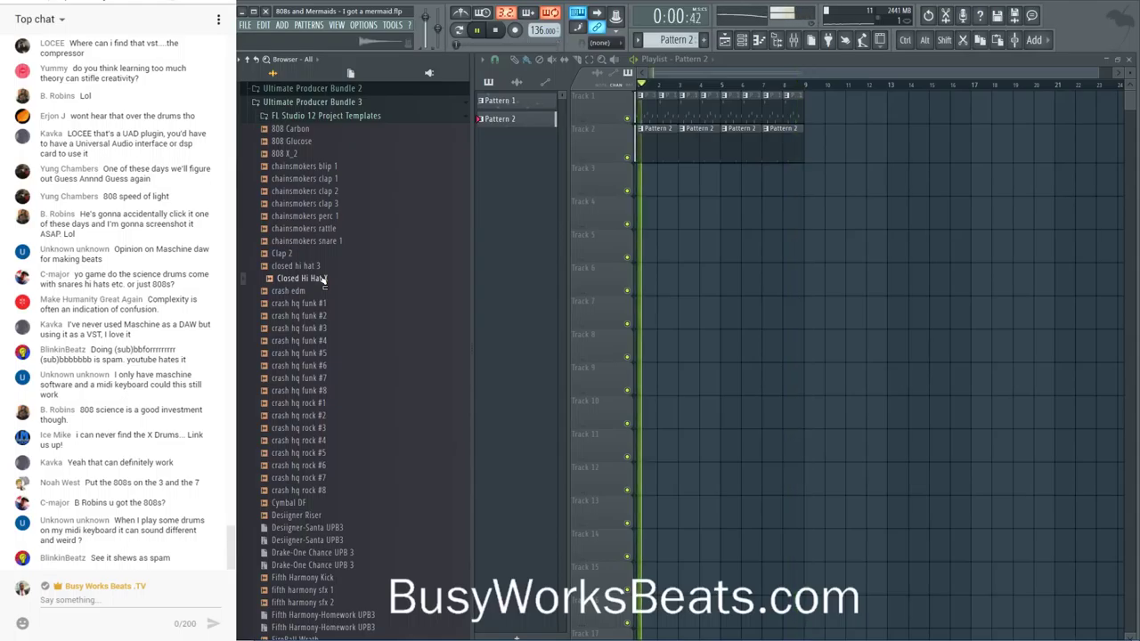
pyautogui.press('space')
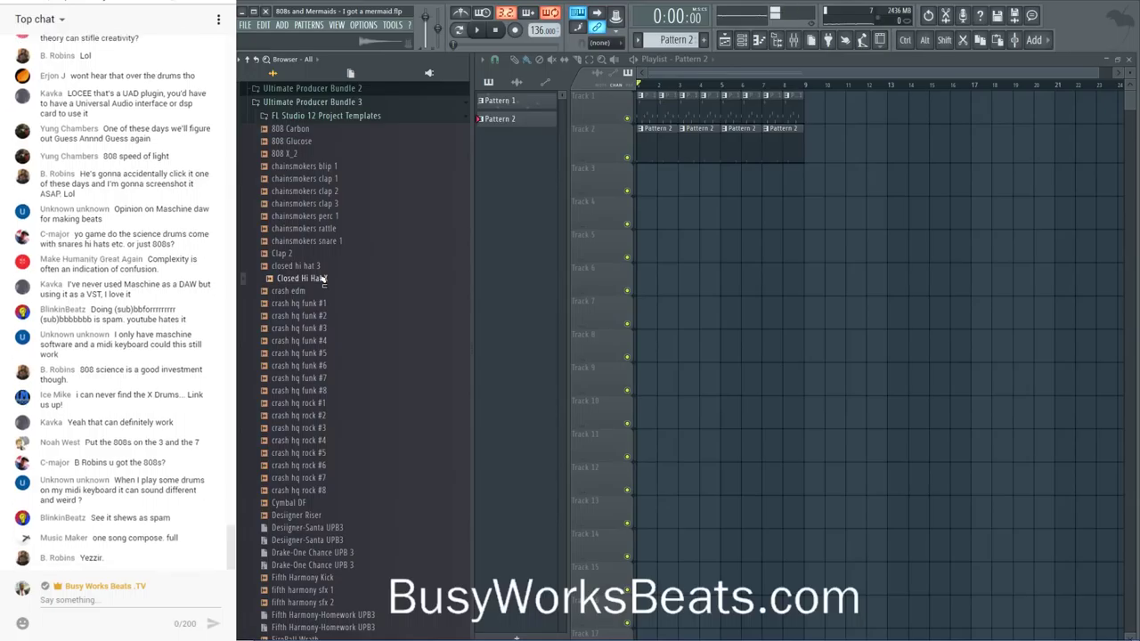
pyautogui.press('space')
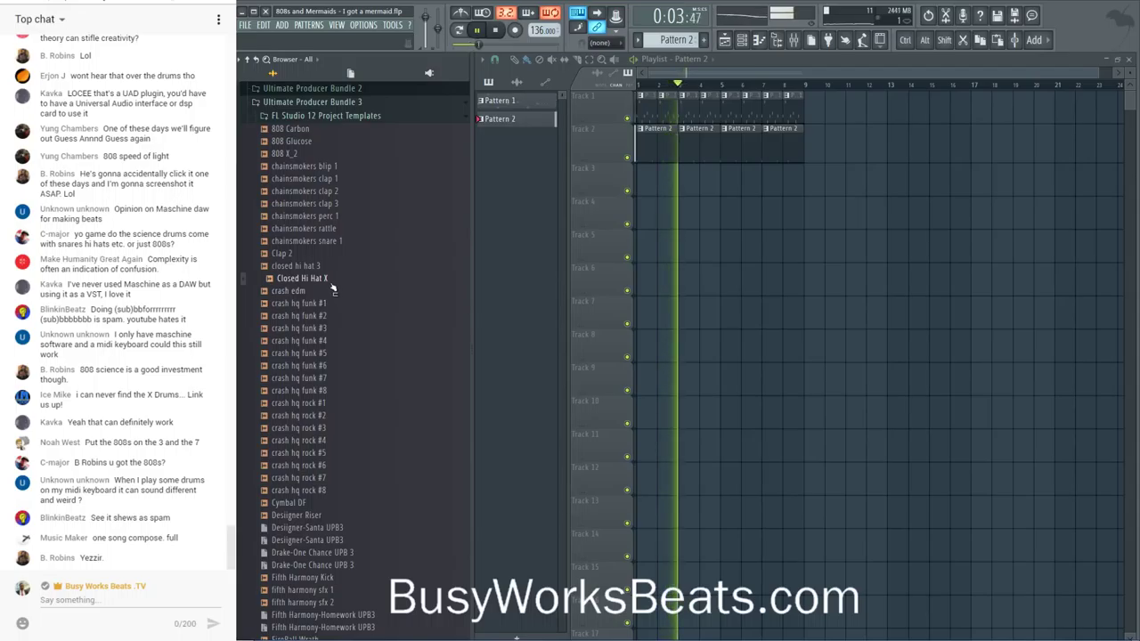
# - Preview the Cymbal DF sample, stop playback and load it into a new channel
pyautogui.scroll(-2, 325, 305)
pyautogui.click(303, 429)
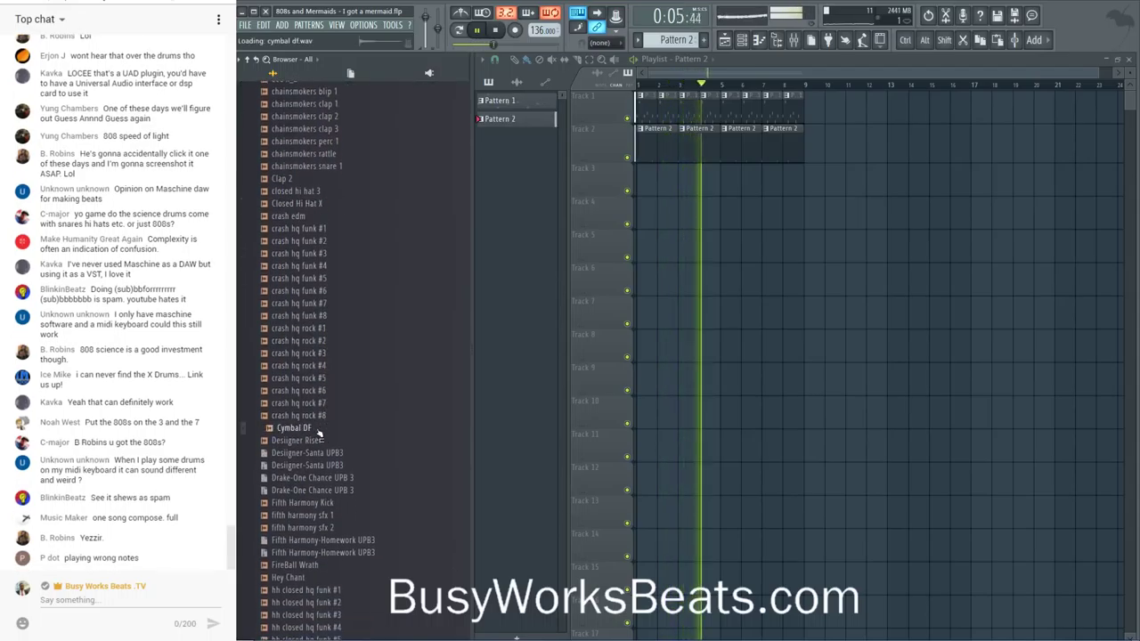
pyautogui.press('space')
pyautogui.scroll(-2, 303, 383)
pyautogui.rightClick(301, 356)
pyautogui.click(308, 366)
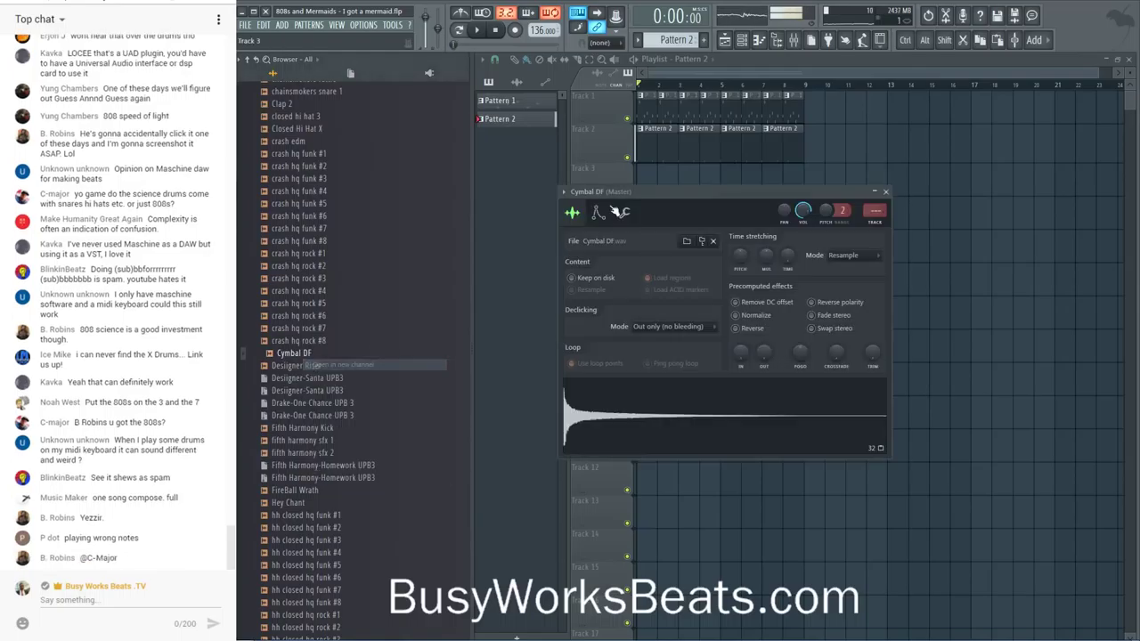
# - Route Cymbal DF to mixer track 4 and put its first-step hit in a new Pattern 3, placed at bar 1 of Track 3
pyautogui.click(742, 42)
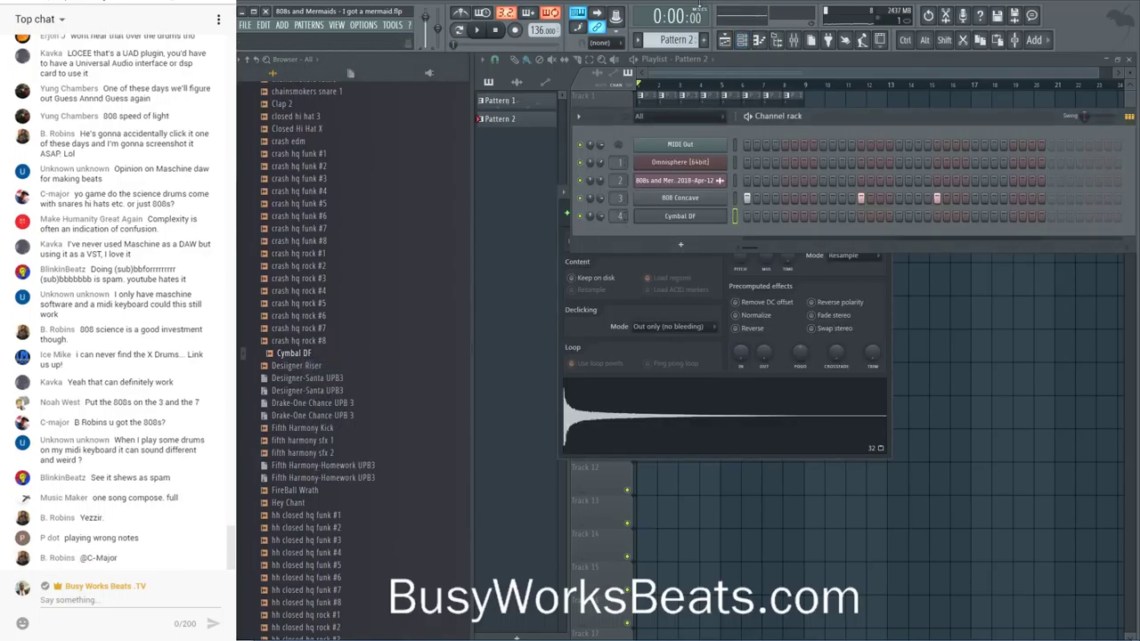
pyautogui.press('F4')
pyautogui.press('F5')
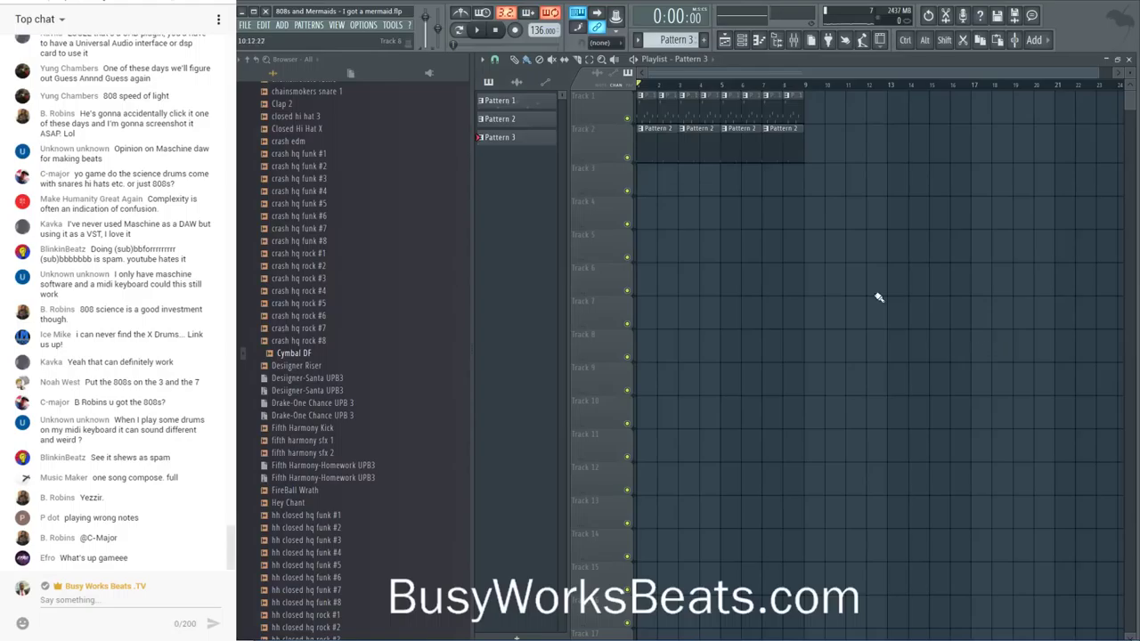
pyautogui.click(744, 42)
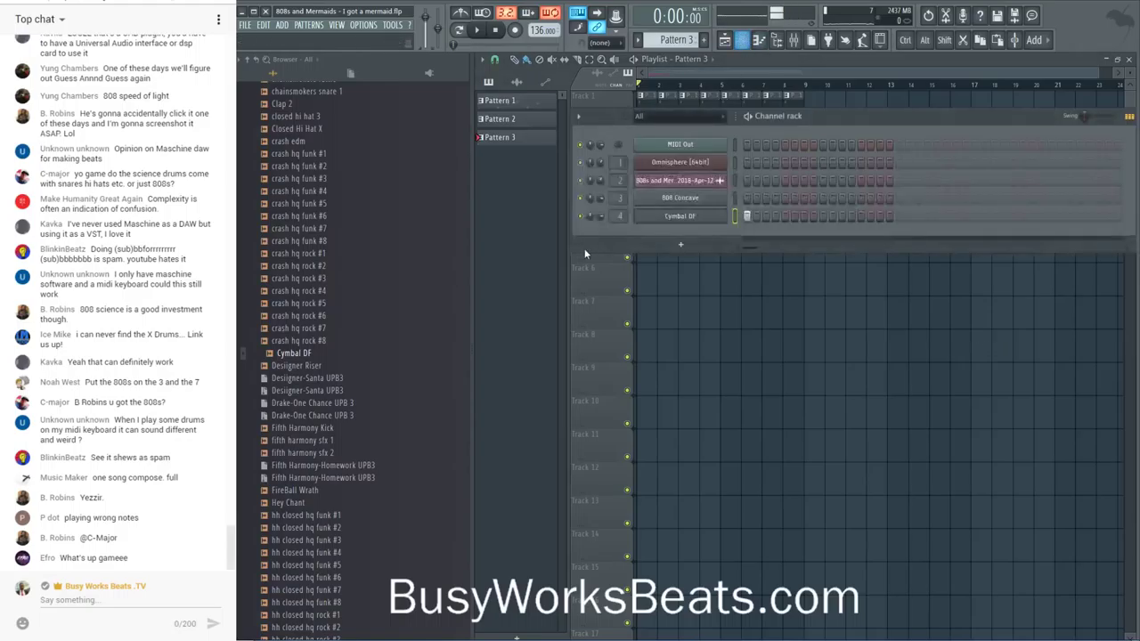
pyautogui.press('F6')
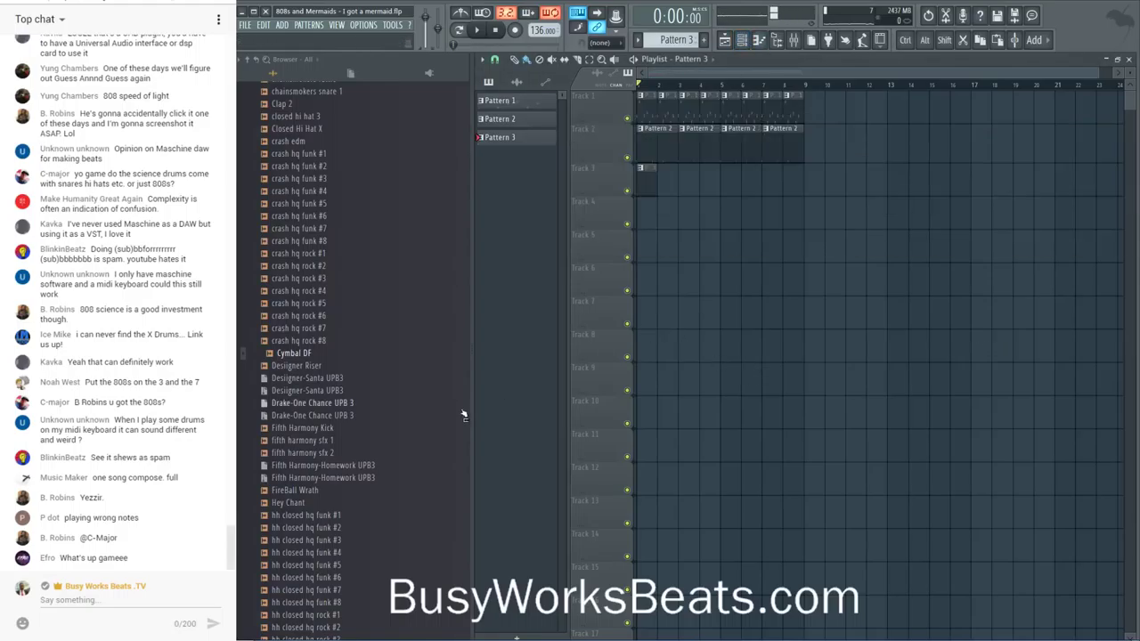
# - Play the song and load the Retro Clap sample from the project templates folder into a new channel
pyautogui.press('space')
pyautogui.scroll(-6, 384, 374)
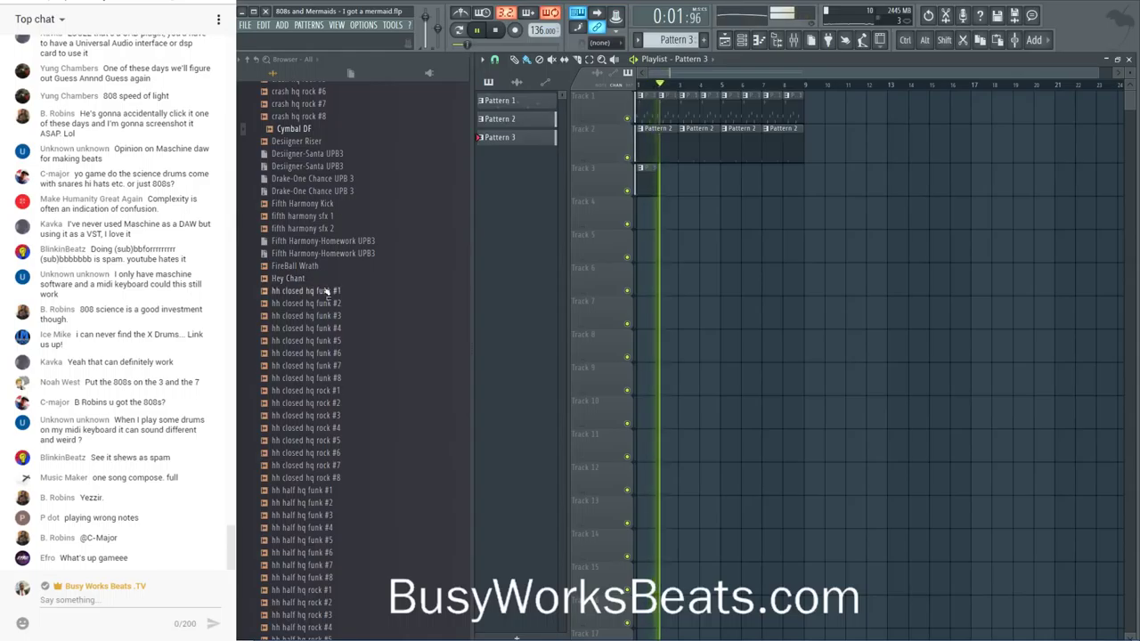
pyautogui.scroll(-20, 321, 339)
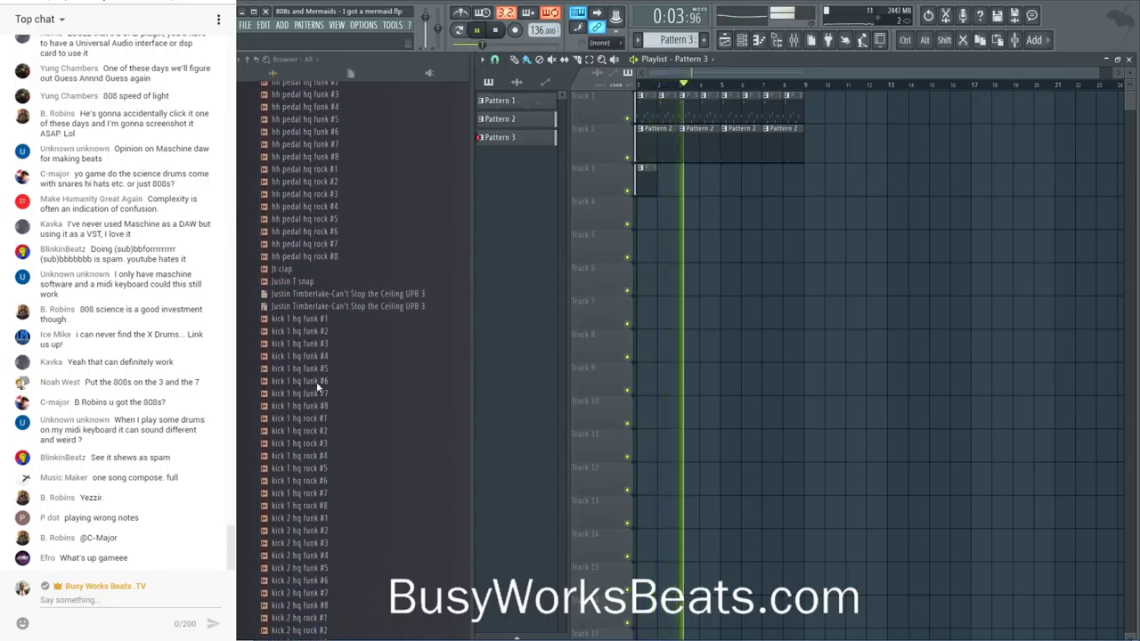
pyautogui.scroll(-7, 317, 381)
pyautogui.scroll(-3, 319, 410)
pyautogui.click(303, 466)
pyautogui.rightClick(310, 470)
pyautogui.click(323, 477)
# - Browse the snare samples in the same folder and load Snare NM into a new channel
pyautogui.scroll(-3, 314, 416)
pyautogui.scroll(-9, 314, 416)
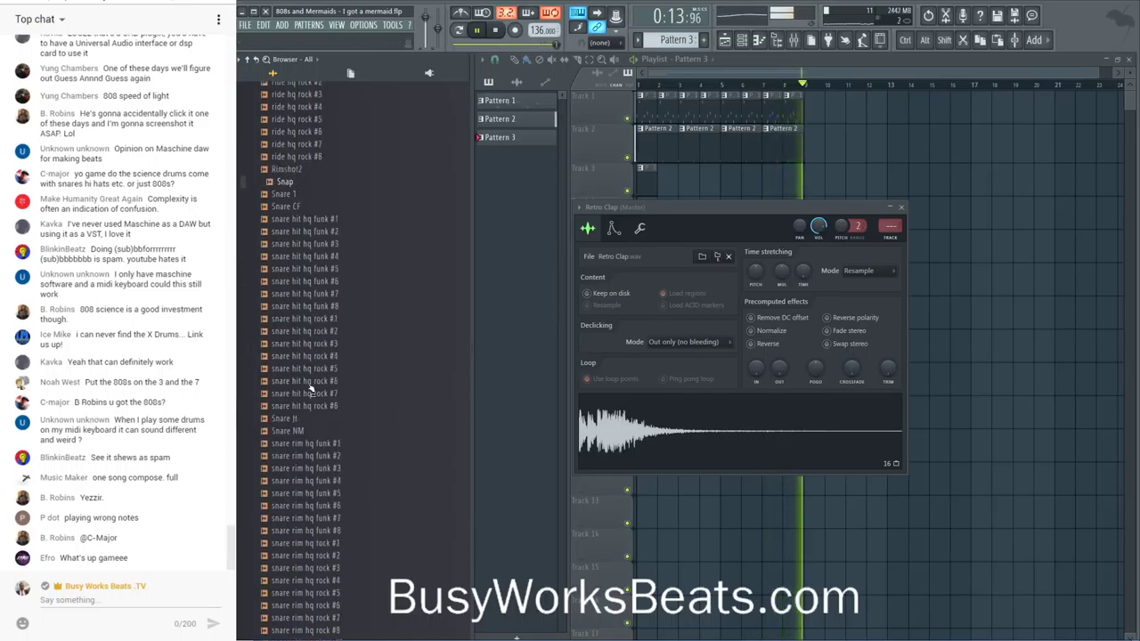
pyautogui.scroll(-4, 302, 366)
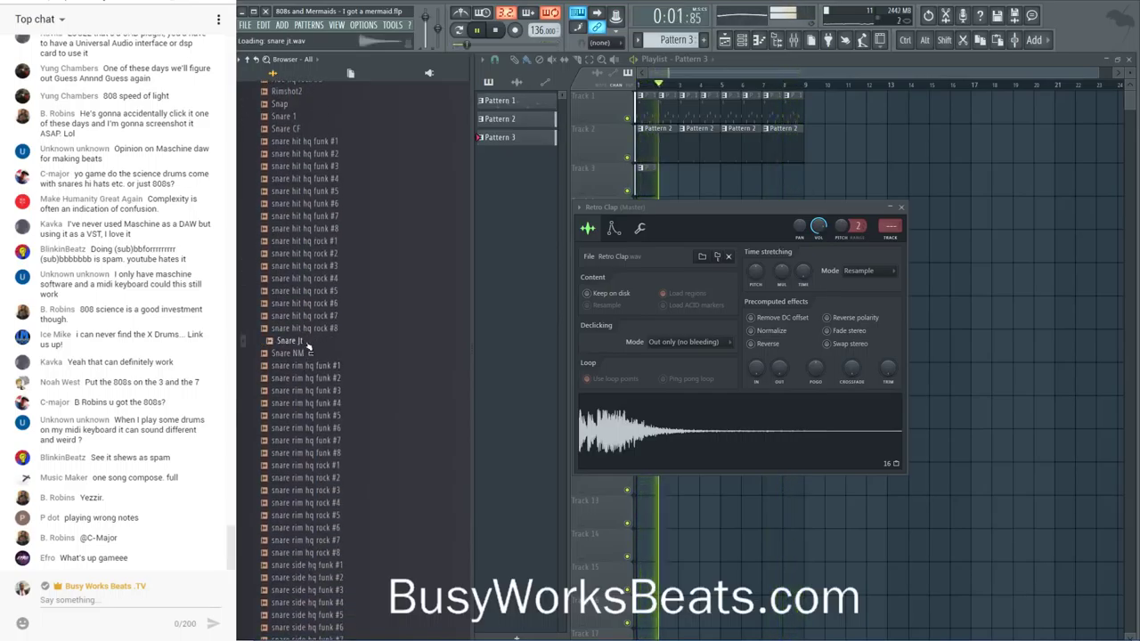
pyautogui.rightClick(309, 355)
pyautogui.click(323, 363)
# - Collapse the Ultimate Producer Bundle 3 folder and open the Snares folder inside X Drums
pyautogui.scroll(-15, 326, 410)
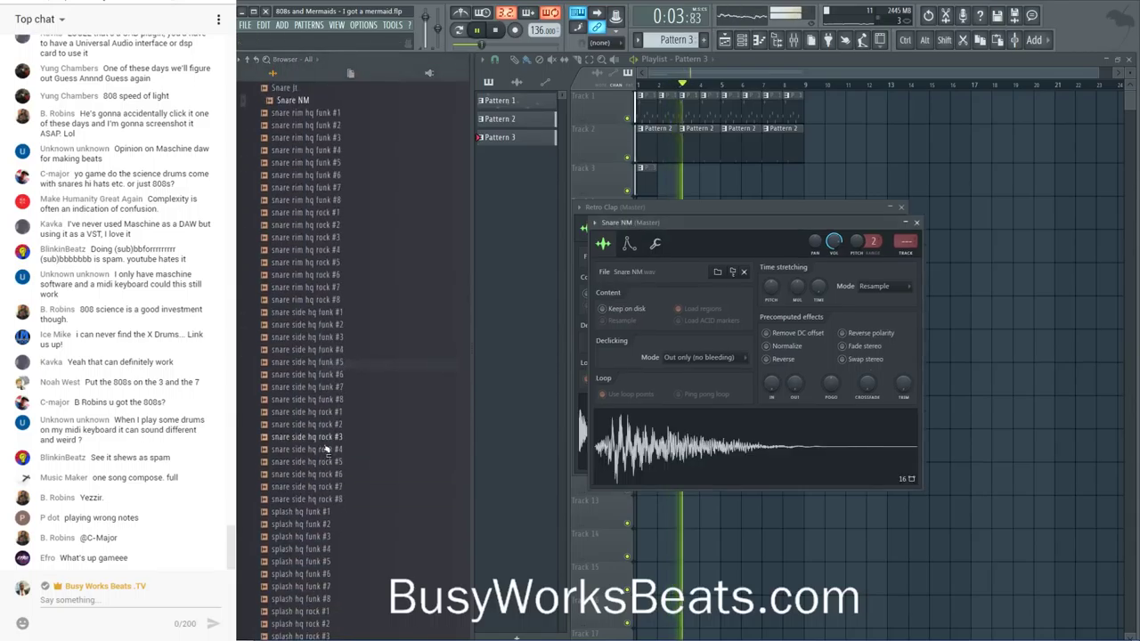
pyautogui.scroll(-14, 318, 329)
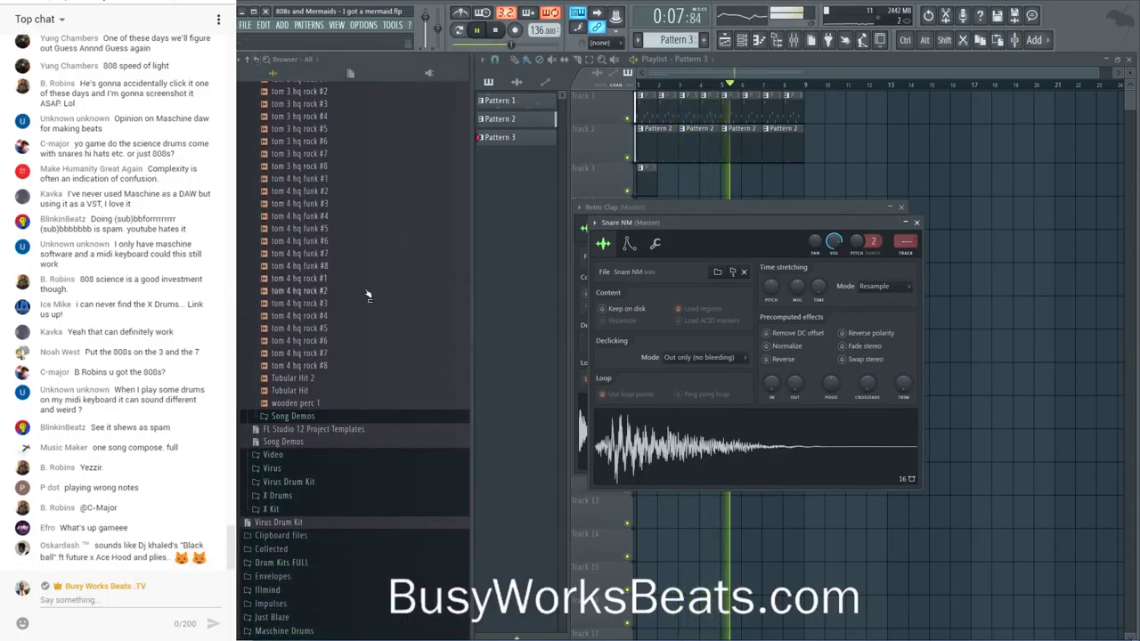
pyautogui.scroll(-6, 359, 256)
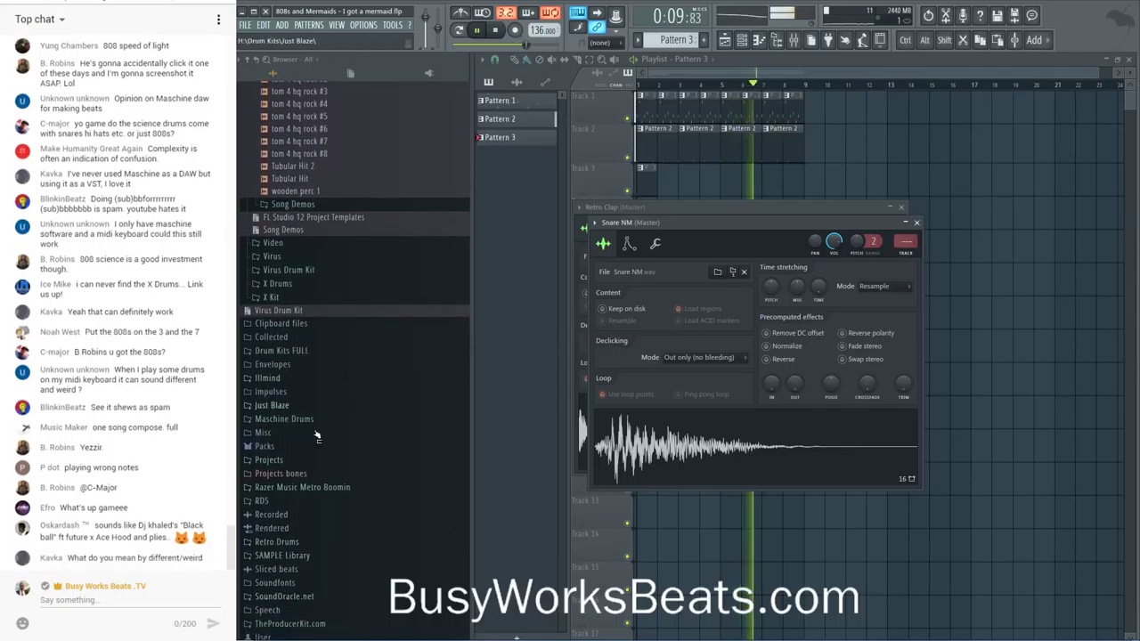
pyautogui.scroll(6, 329, 409)
pyautogui.click(314, 512)
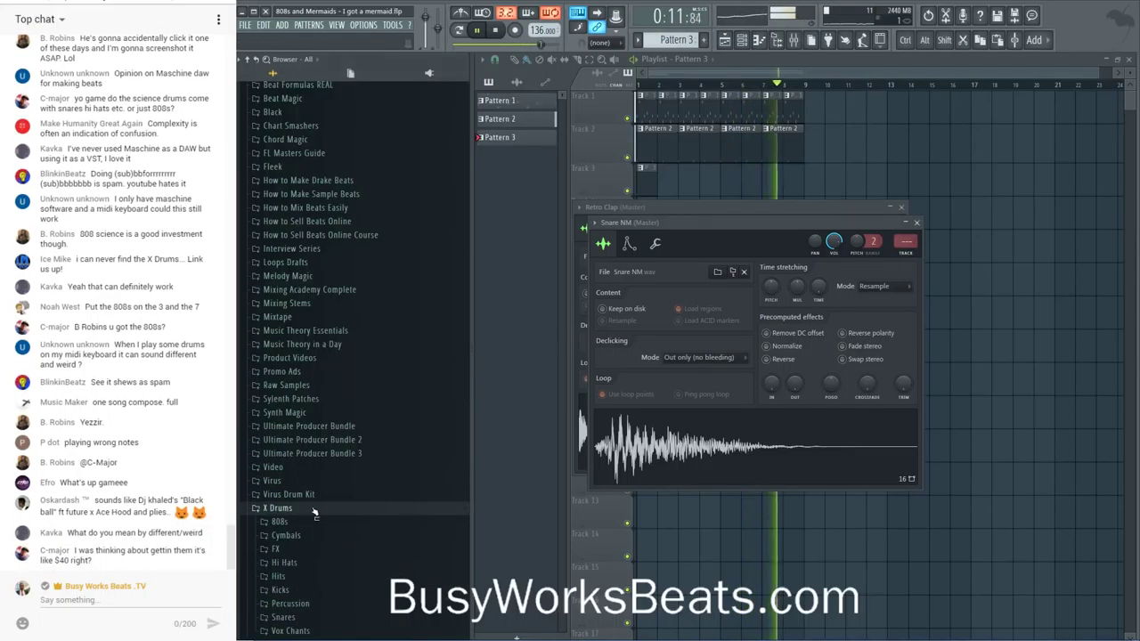
pyautogui.click(317, 402)
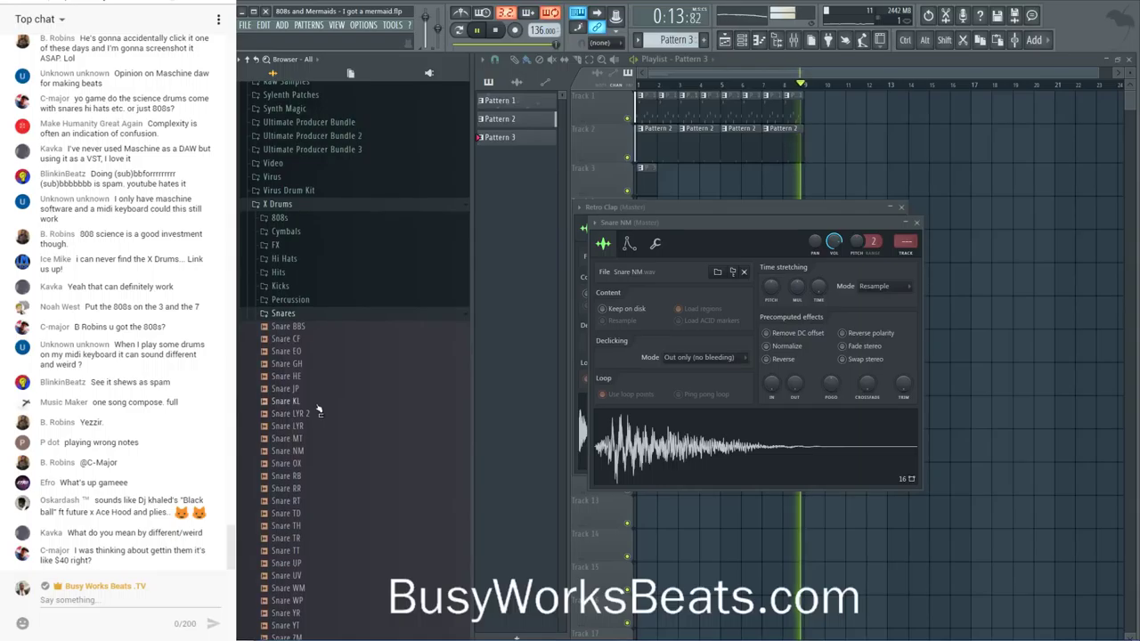
# - Audition samples in the X Drums Snares folder and load Snare CF into a new channel
pyautogui.click(324, 438)
pyautogui.click(308, 388)
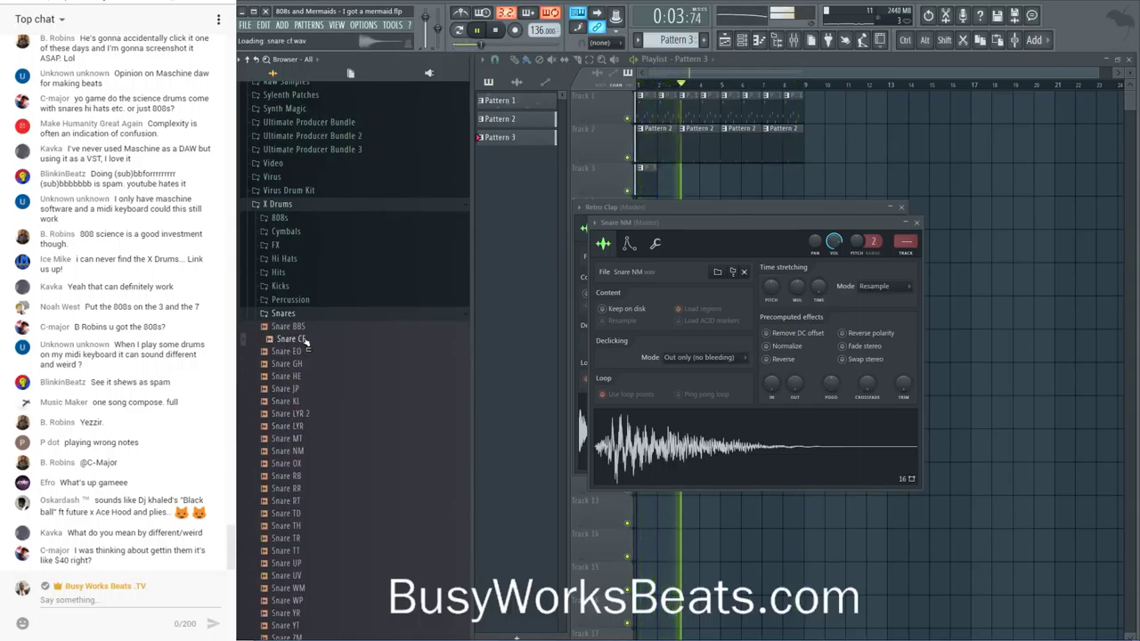
pyautogui.rightClick(312, 339)
pyautogui.click(352, 350)
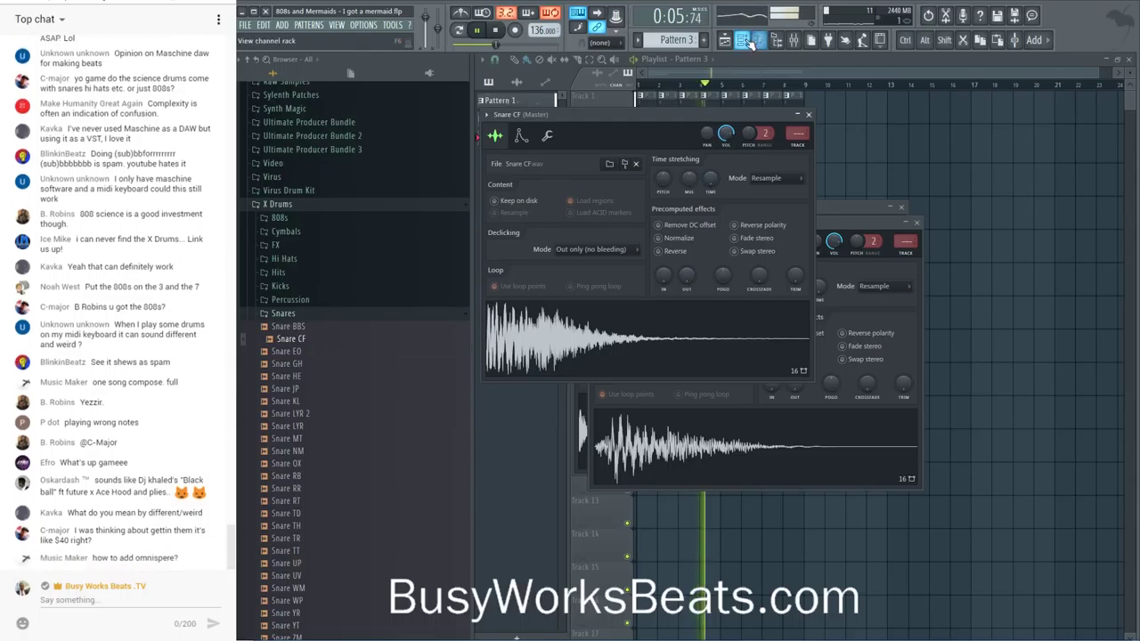
# - Route the Retro Clap, Snare NM and Snare CF channels to consecutive mixer tracks starting at Insert 5
pyautogui.click(741, 40)
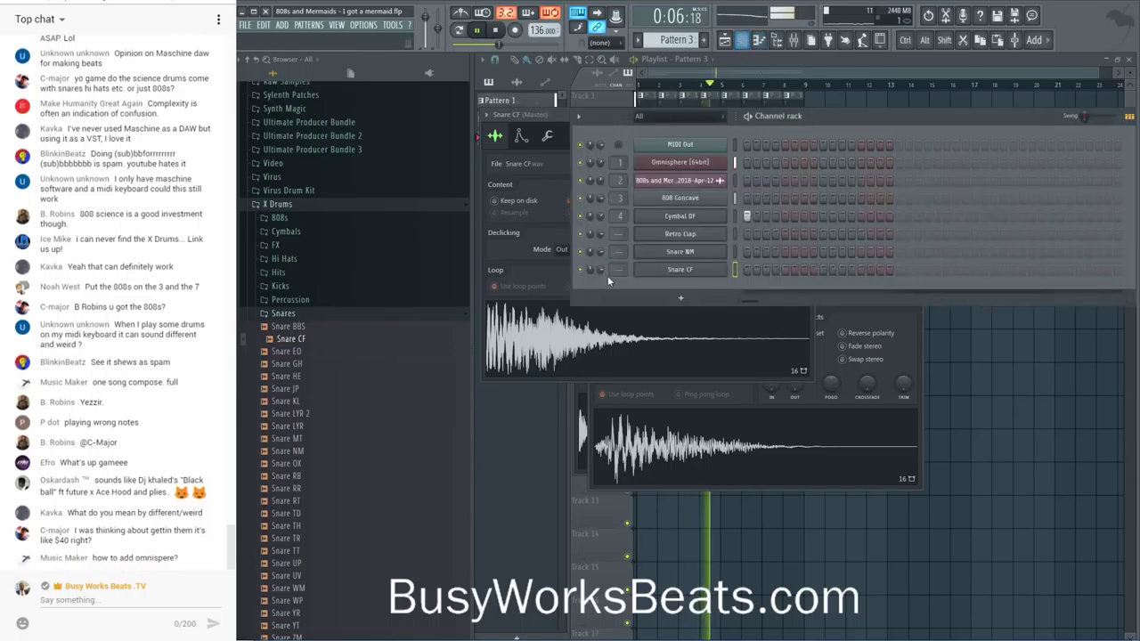
pyautogui.click(793, 39)
pyautogui.rightClick(563, 120)
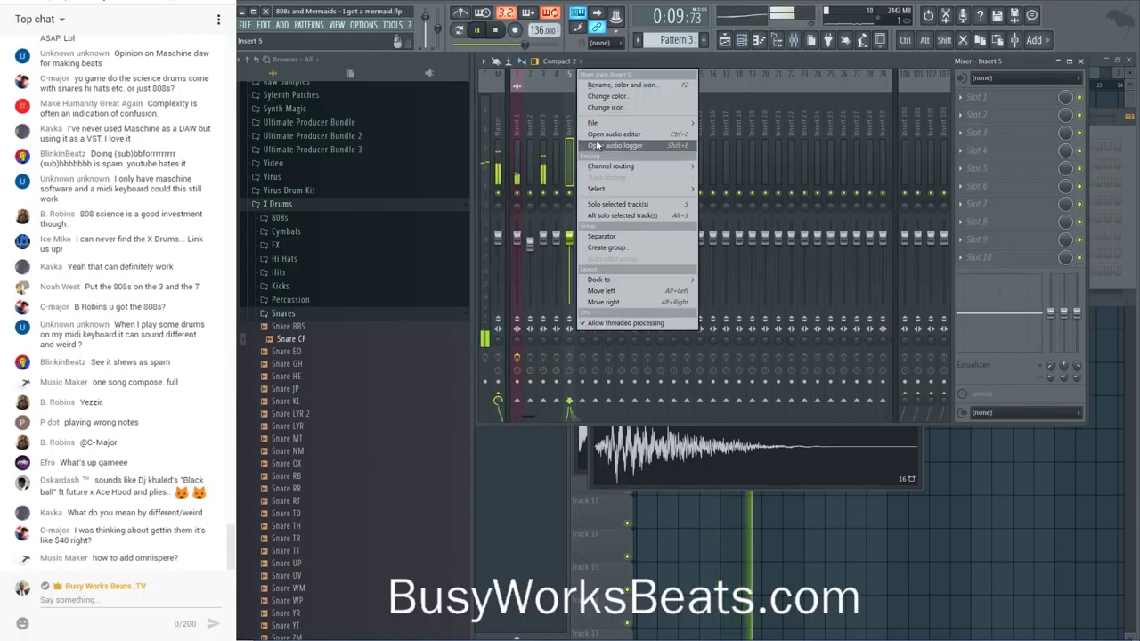
pyautogui.moveTo(642, 171)
pyautogui.click(757, 171)
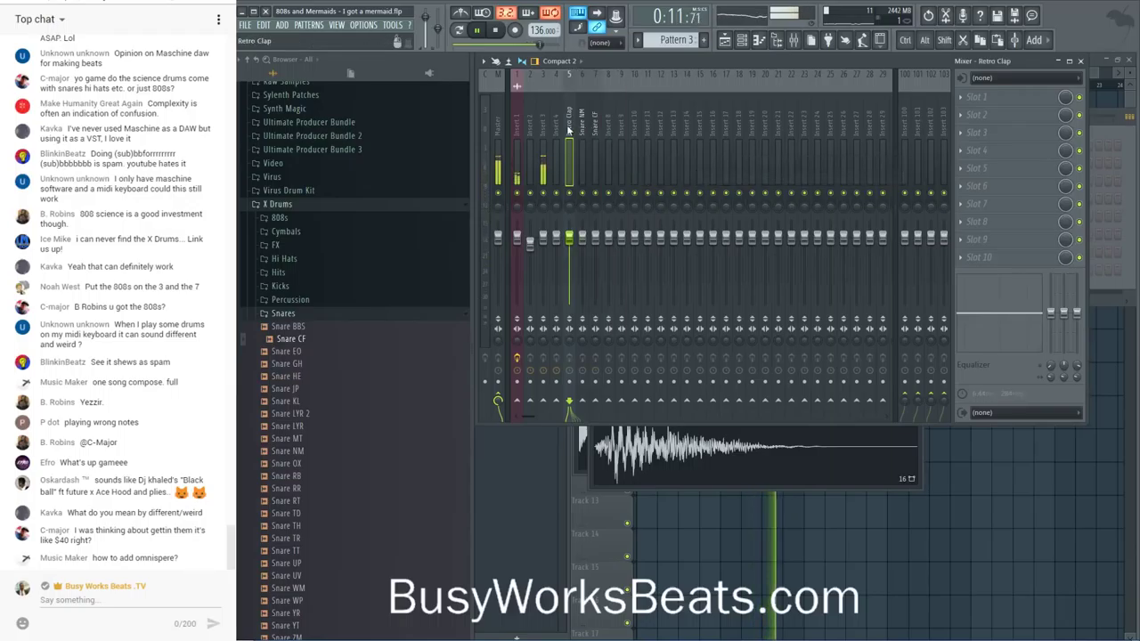
# - Load Fruity parametric EQ 2 into slot 1 of the Snare CF mixer track and set band 1 as a high pass at about 152 Hz
pyautogui.press('space')
pyautogui.click(582, 131)
pyautogui.click(594, 125)
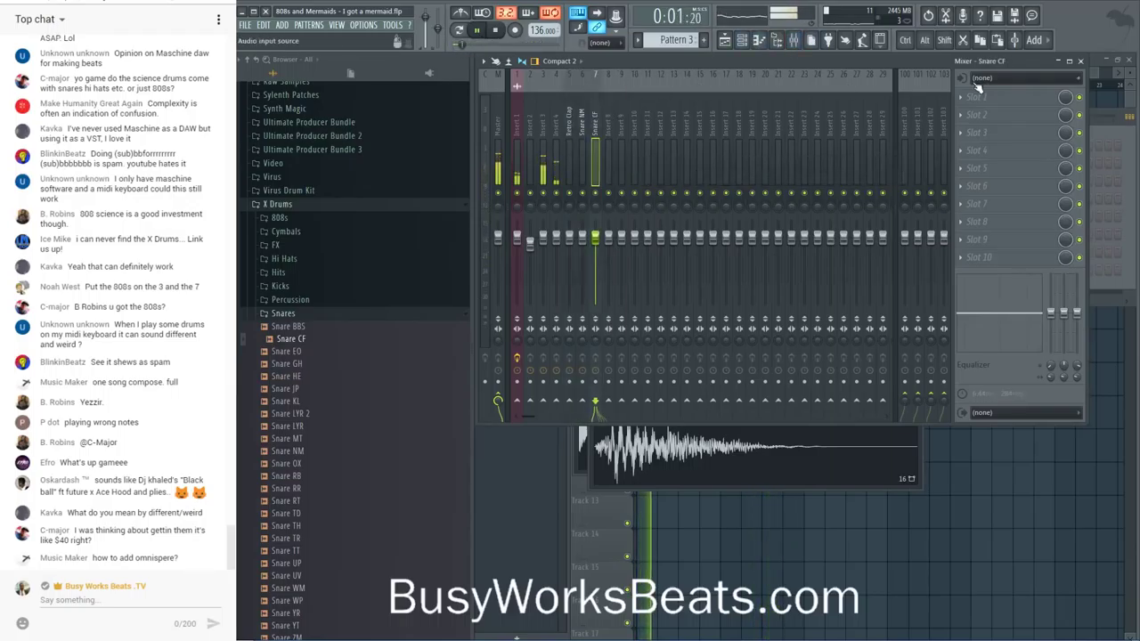
pyautogui.click(977, 96)
pyautogui.moveTo(976, 112)
pyautogui.click(306, 246)
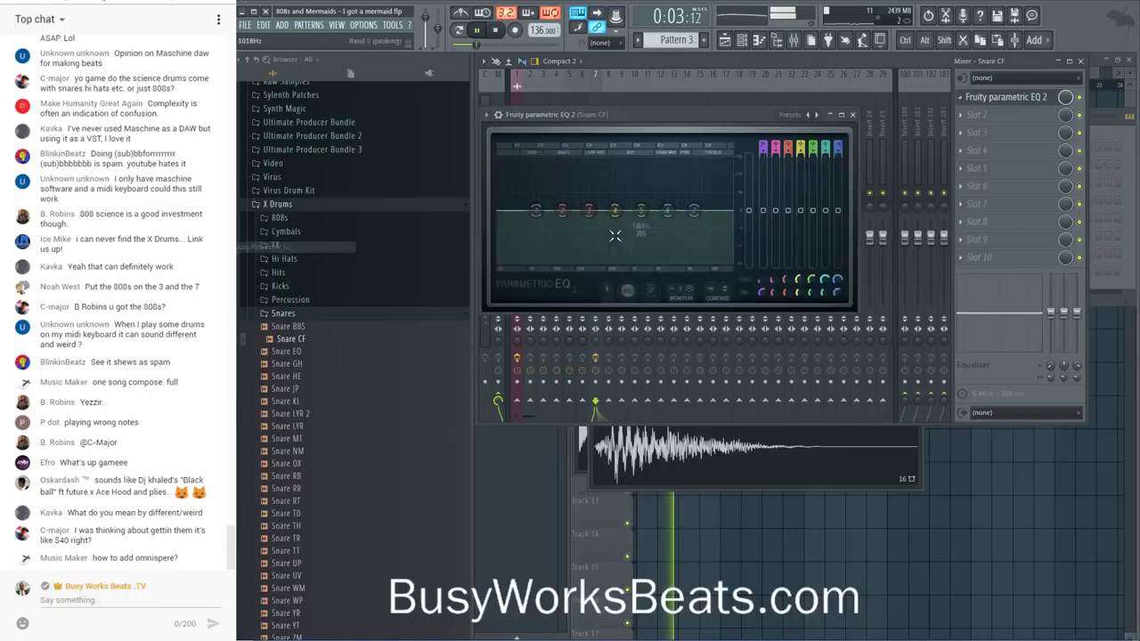
pyautogui.moveTo(535, 210); pyautogui.dragTo(565, 211)
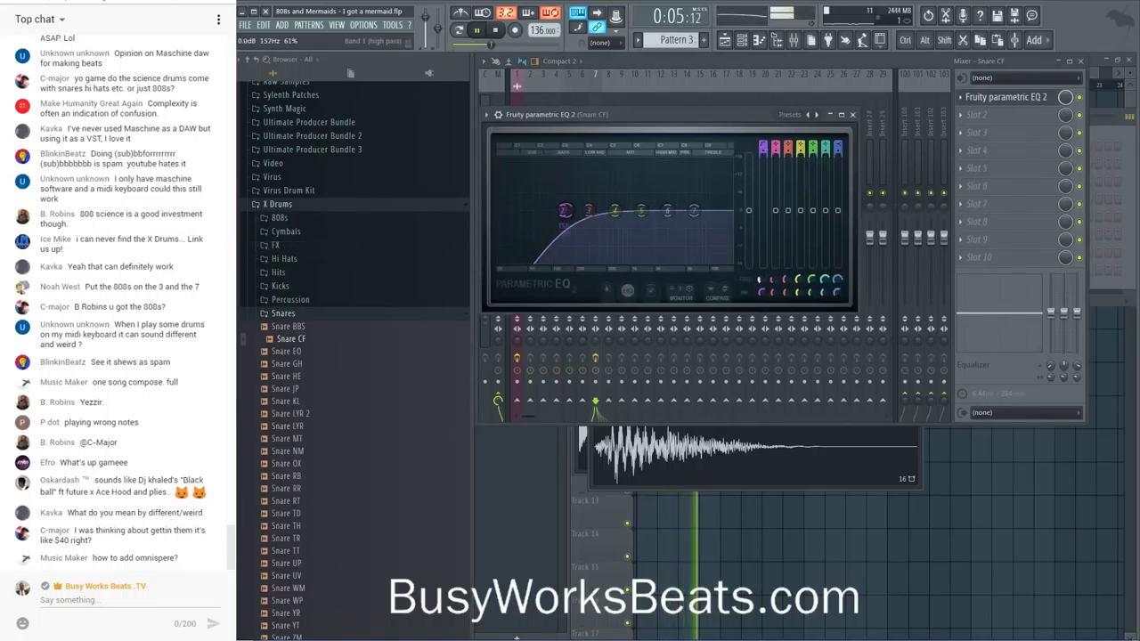
# - Check the channel rack, stop playback, save the project as the new version ending in _2 and return to the playlist
pyautogui.press('F6')
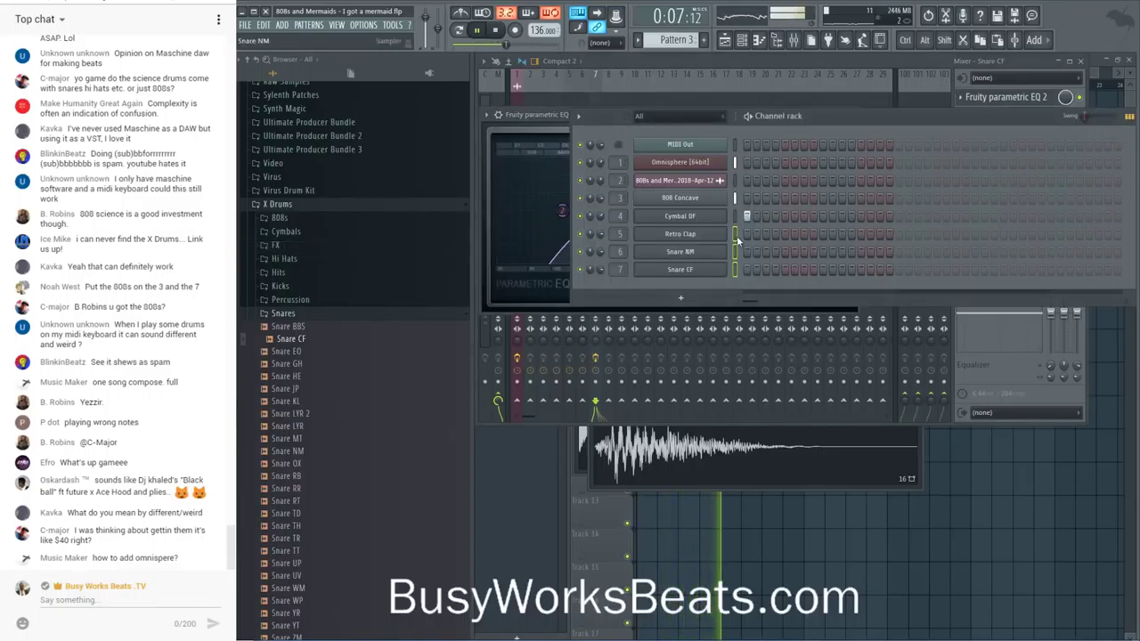
pyautogui.press('F5')
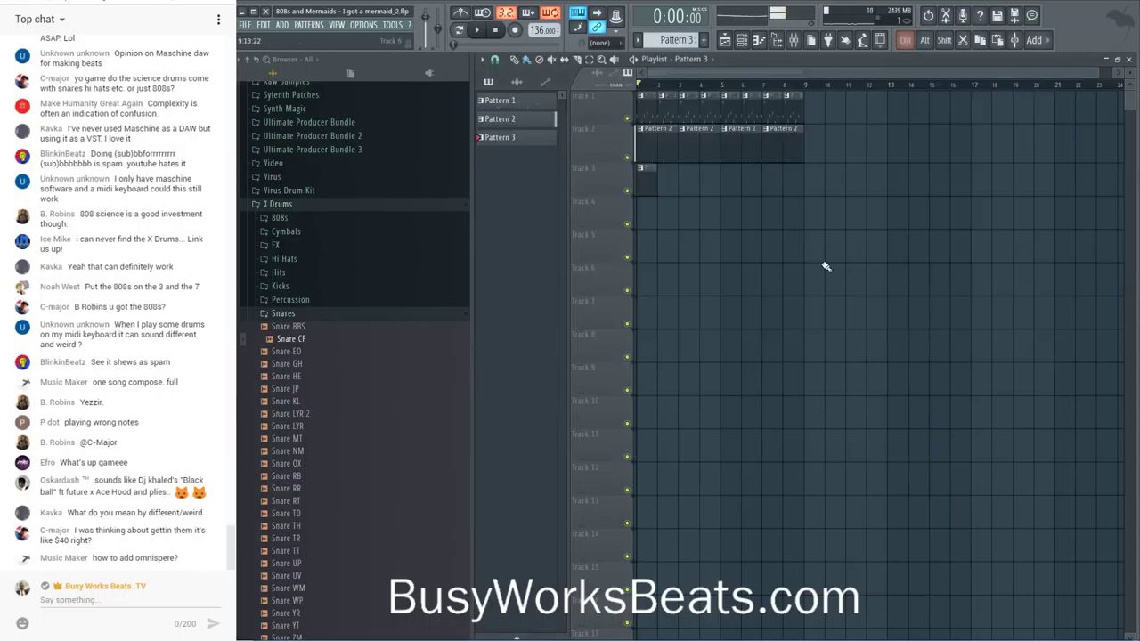
# - Create a new Pattern 4, place its clip at bar 1 on Track 4 and hide the browser
pyautogui.press('F6')
pyautogui.press('space')
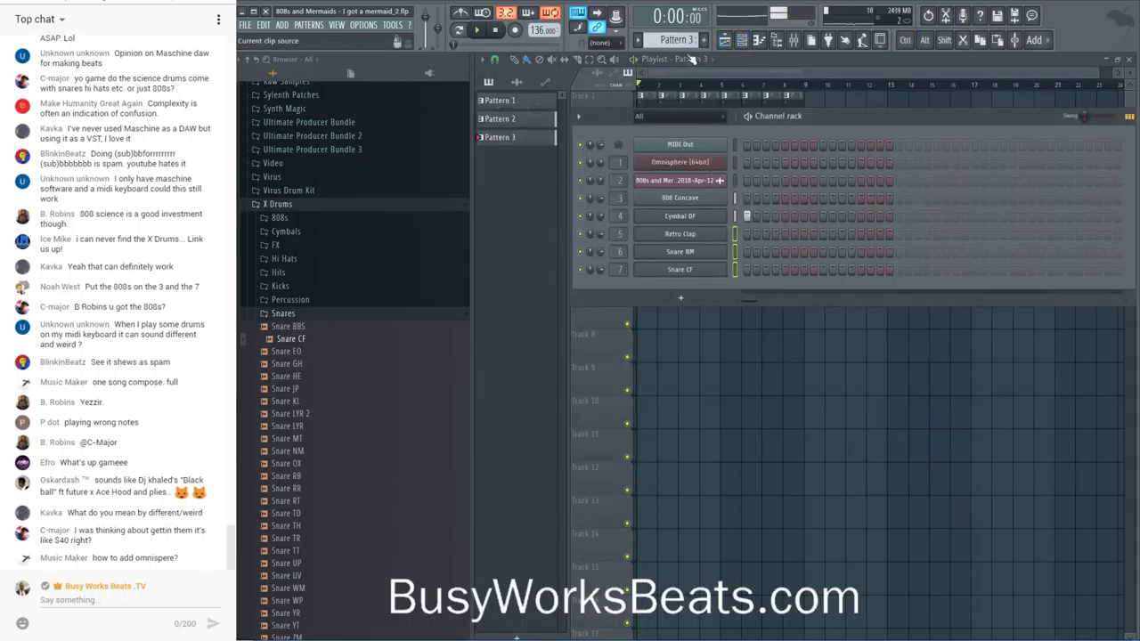
pyautogui.press('F6')
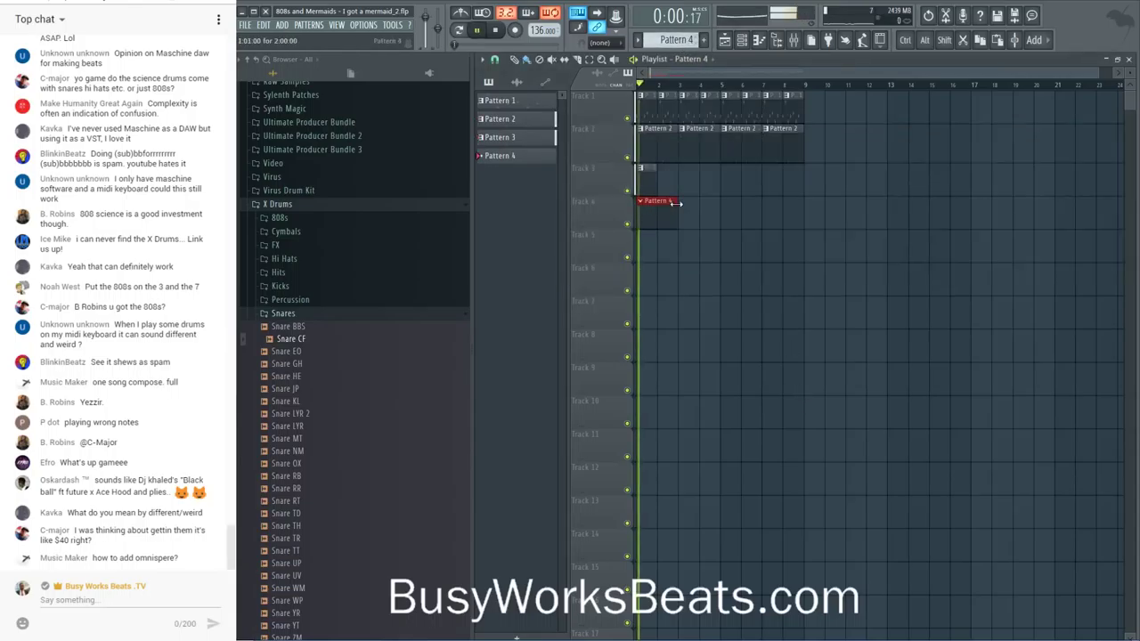
pyautogui.press('F6')
pyautogui.press('space')
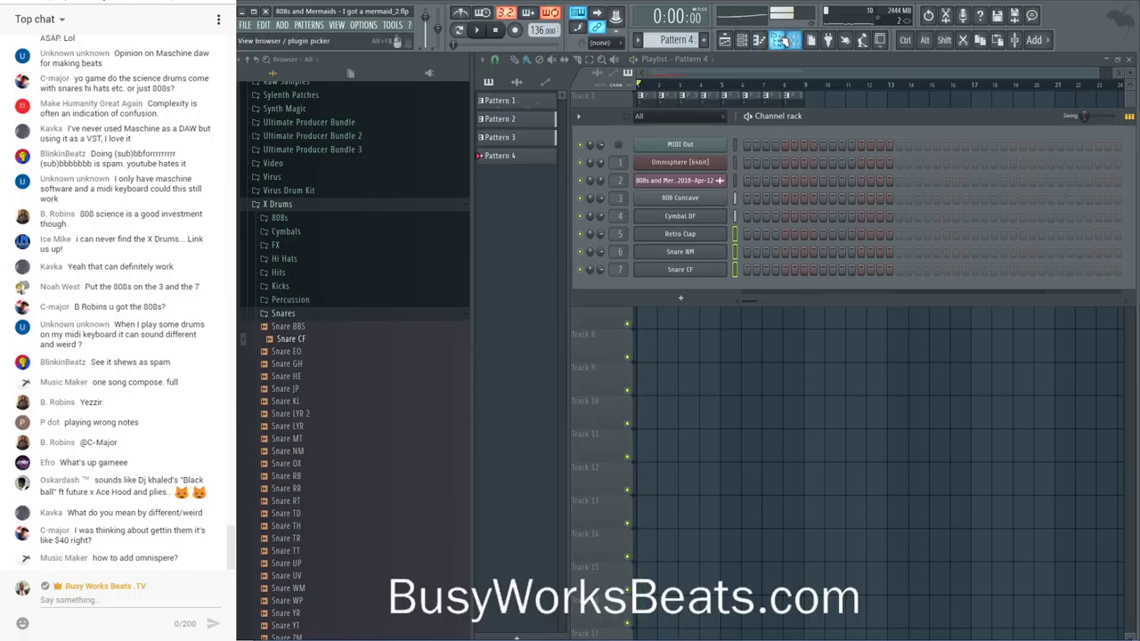
pyautogui.click(781, 41)
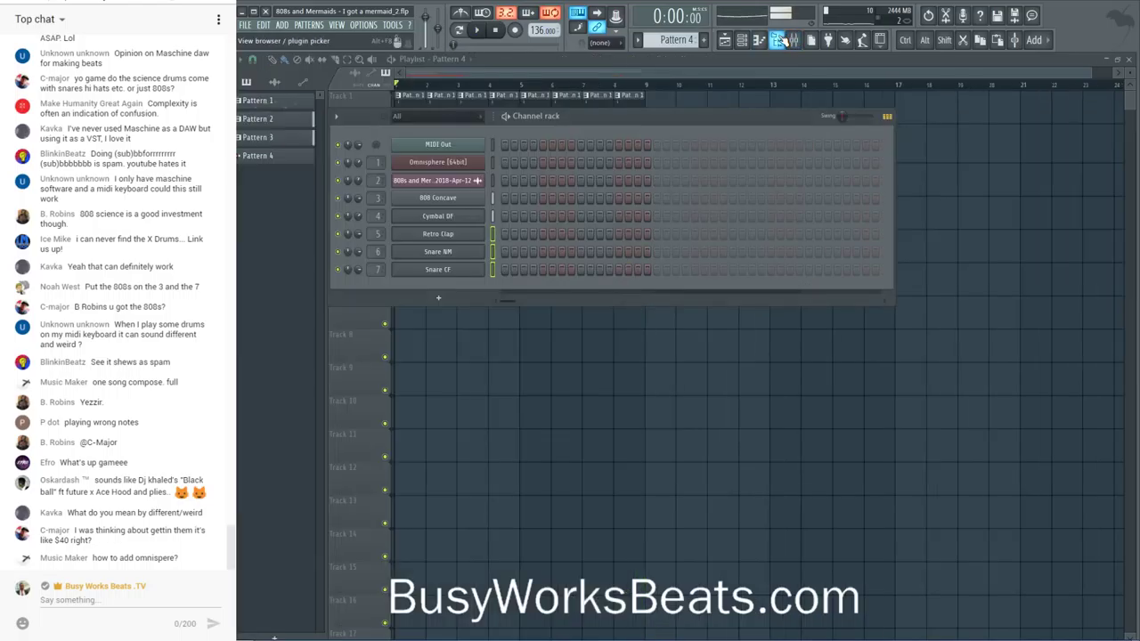
# - Program Retro Clap, Snare NM and Snare CF hits on steps 9 and 25 of Pattern 4
pyautogui.click(580, 235)
pyautogui.click(733, 269)
pyautogui.click(733, 251)
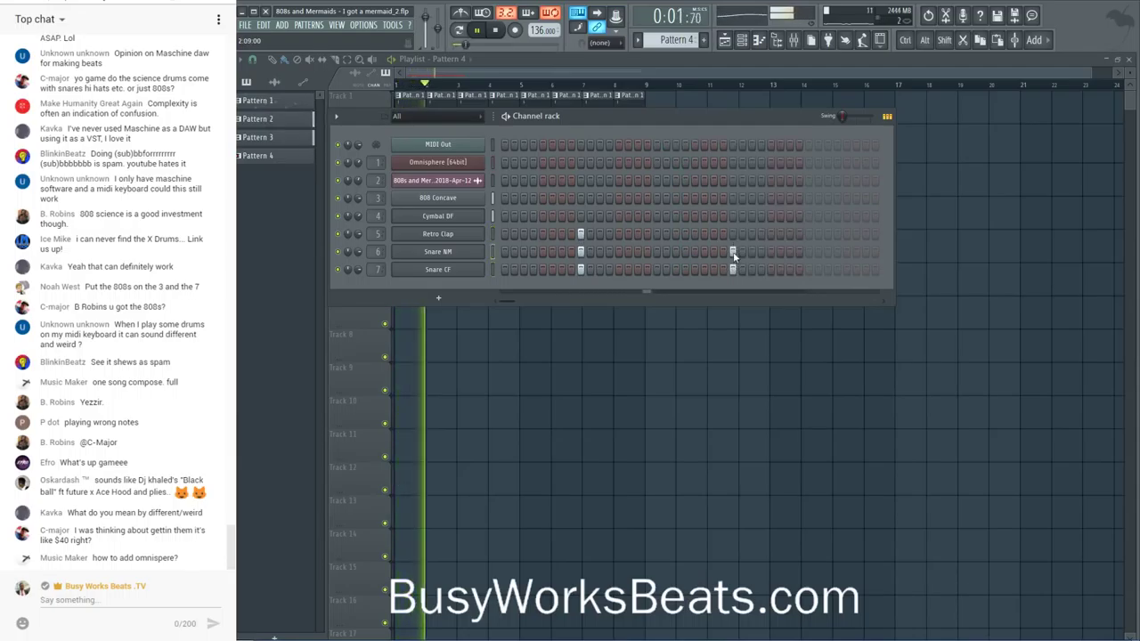
pyautogui.click(732, 233)
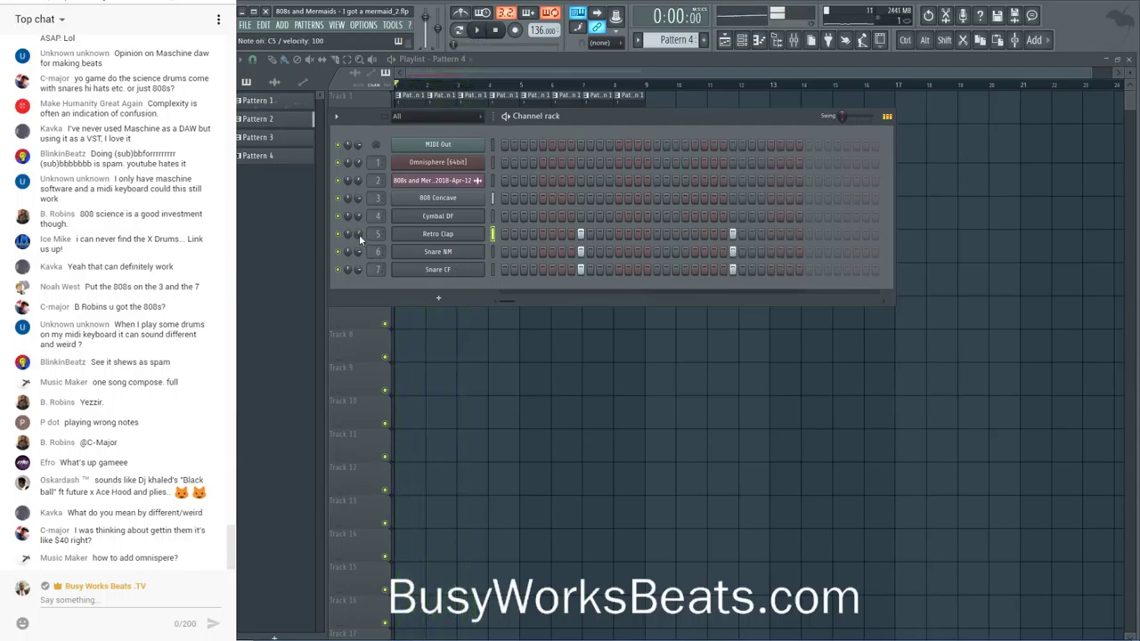
# - Play the beat with the new hits and add an extra Snare NM hit on step 15
pyautogui.click(491, 252)
pyautogui.press('space')
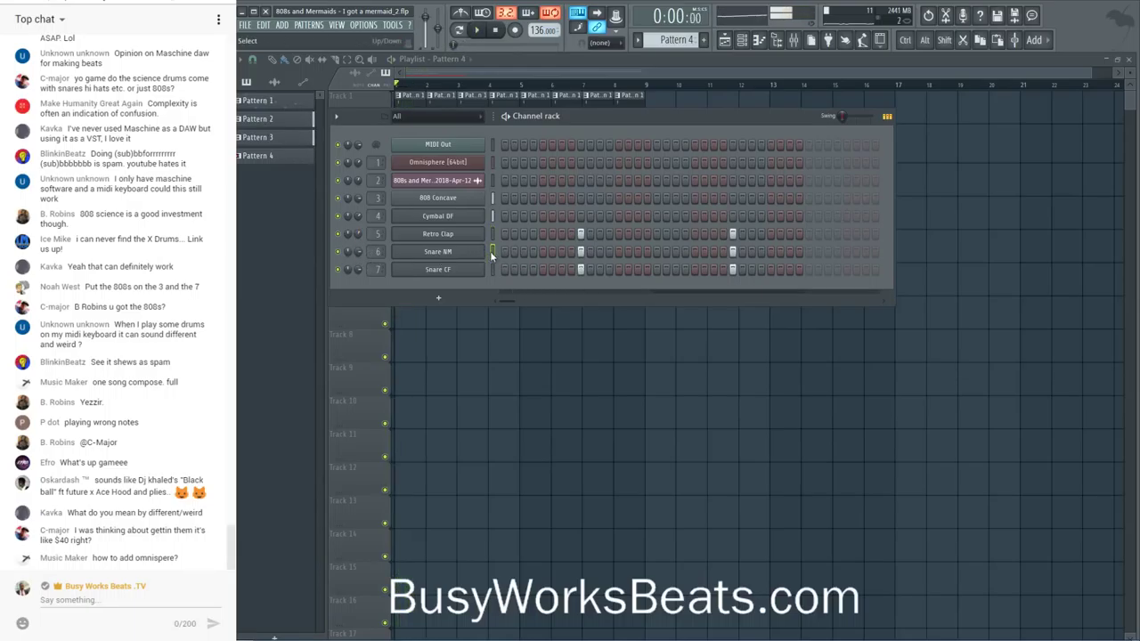
pyautogui.hotkey('ctrl', 'a')
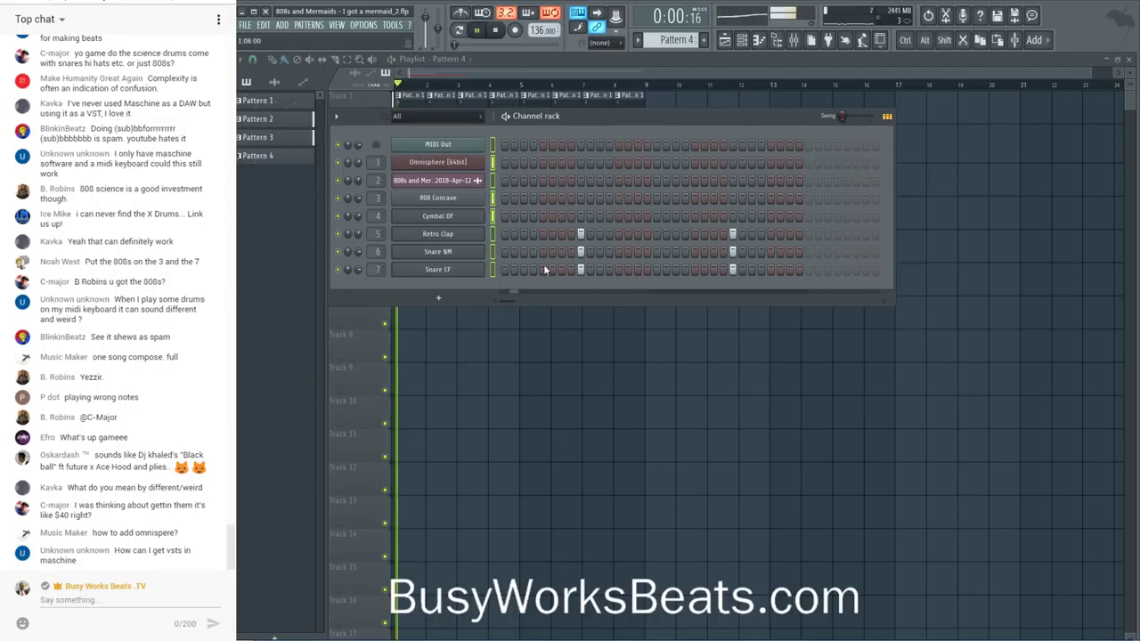
pyautogui.click(637, 252)
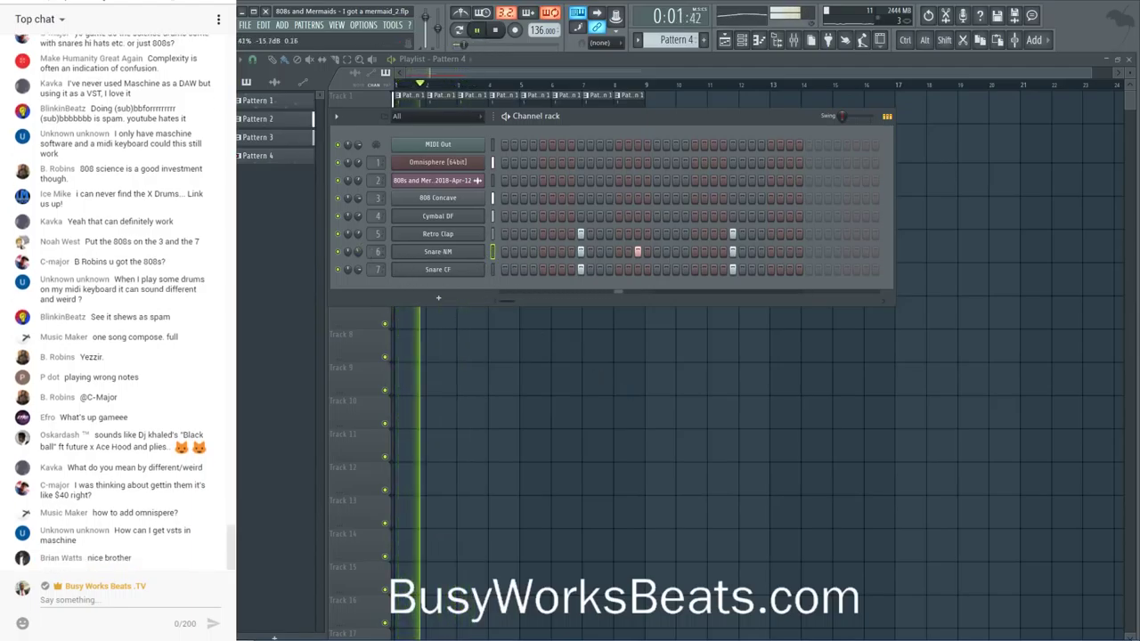
# - Repeat the Pattern 4 clip along Track 4 through the end of bar 8 and stop playback
pyautogui.press('F6')
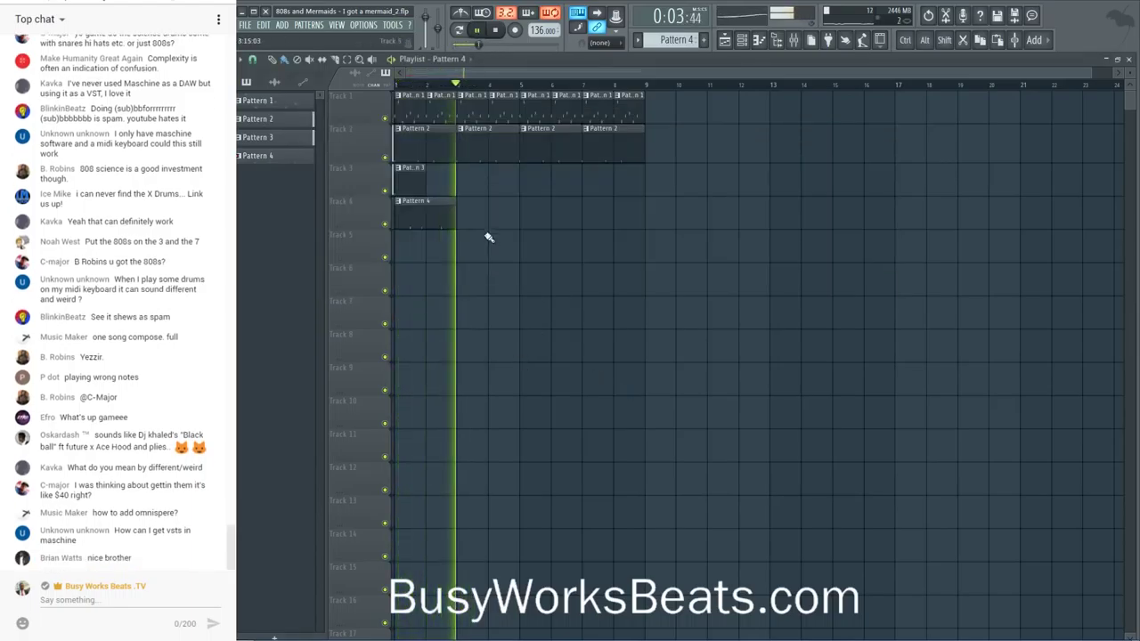
pyautogui.moveTo(464, 207)
pyautogui.mouseDown()
pyautogui.moveTo(641, 203)
pyautogui.moveTo(682, 214)
pyautogui.mouseUp()
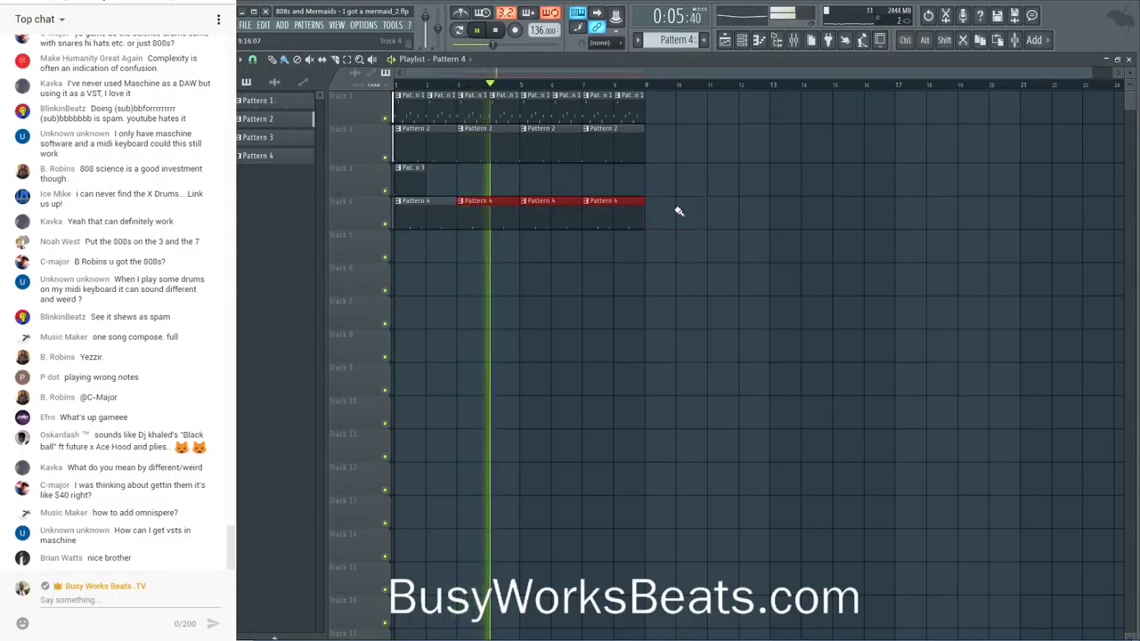
pyautogui.press('space')
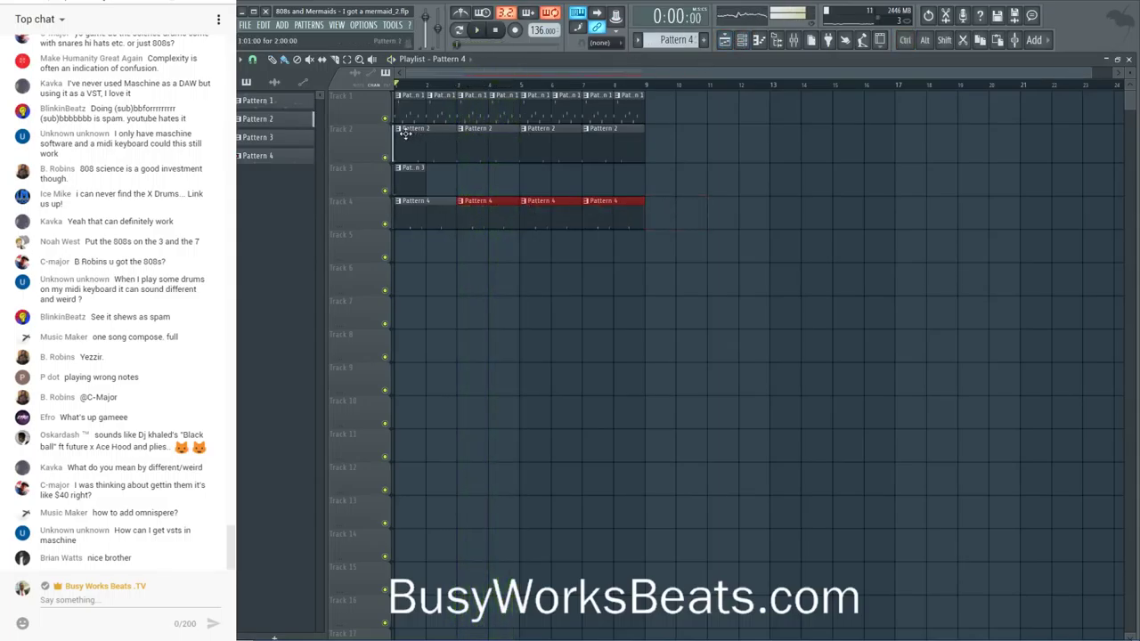
# - Turn the Pattern 2 clip at bar 3 into a separate Pattern 3 and open its 808 Concave notes in the piano roll
pyautogui.click(460, 129)
pyautogui.click(488, 208)
pyautogui.press('space')
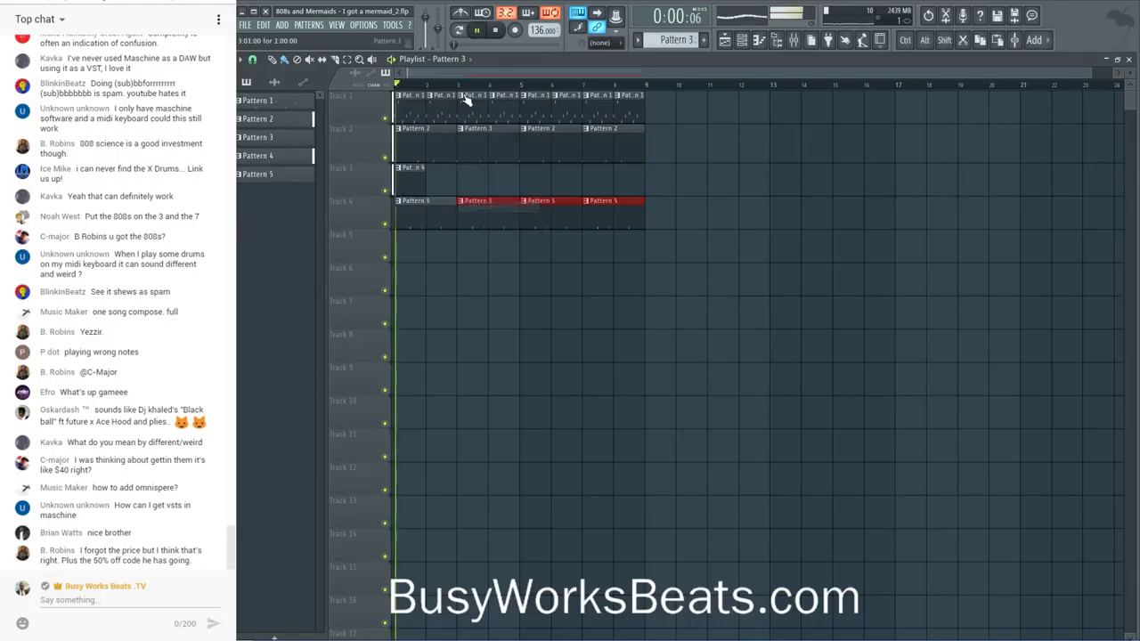
pyautogui.rightClick(450, 195)
pyautogui.click(491, 196)
pyautogui.press('space')
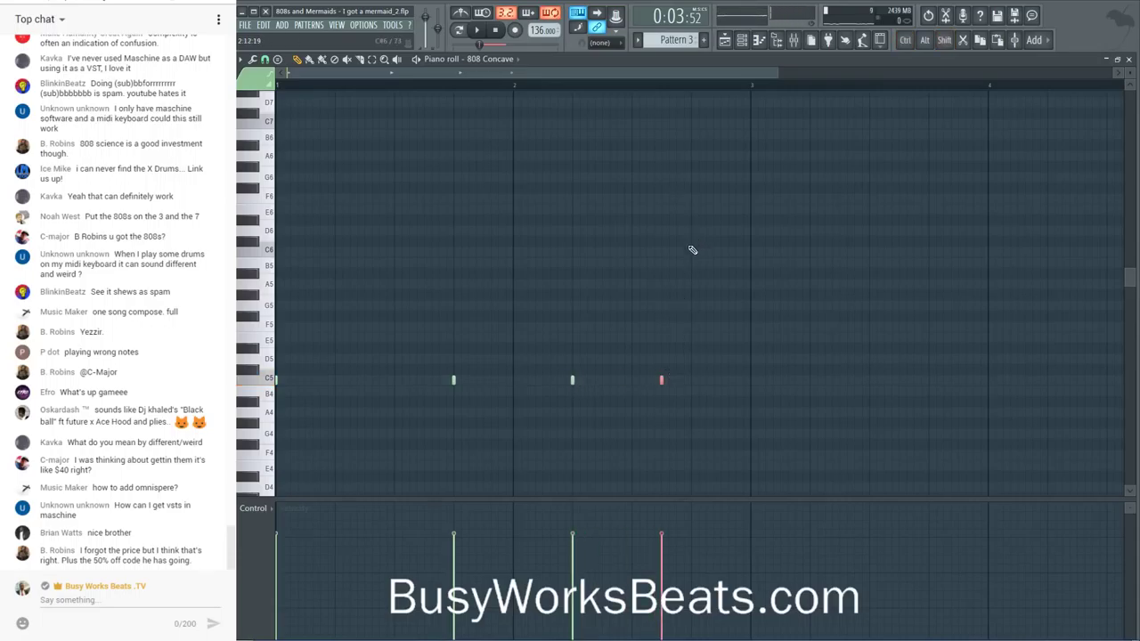
# - Extend the 808 Concave notes near the end of bar 2, the last two an octave higher, raise everything one octave and play it back
pyautogui.moveTo(688, 243); pyautogui.dragTo(694, 259)
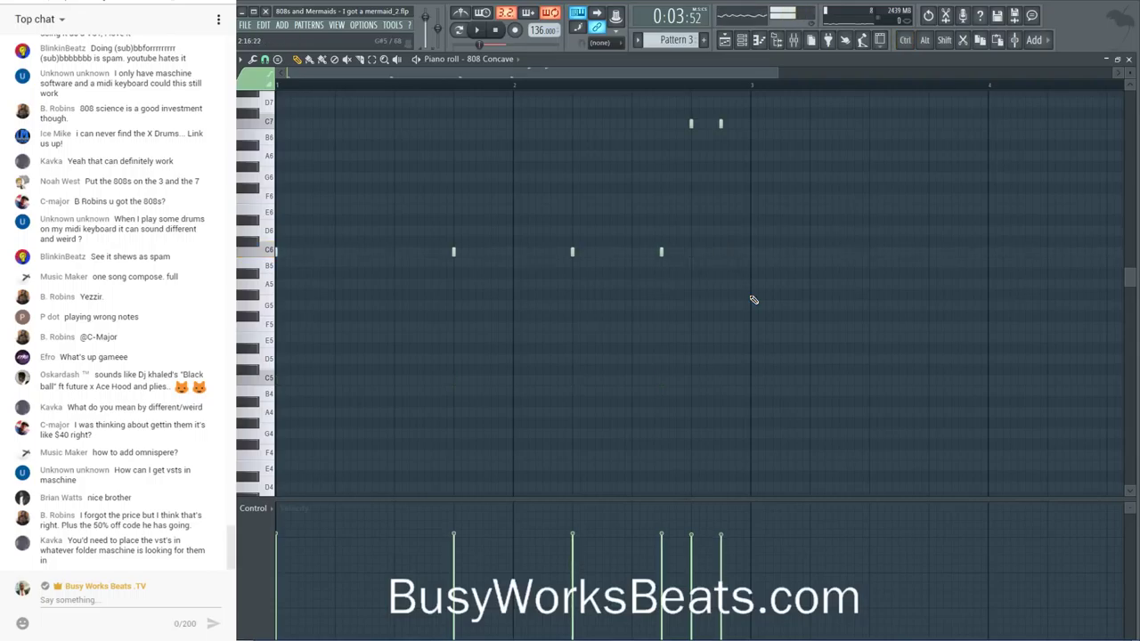
pyautogui.press('space')
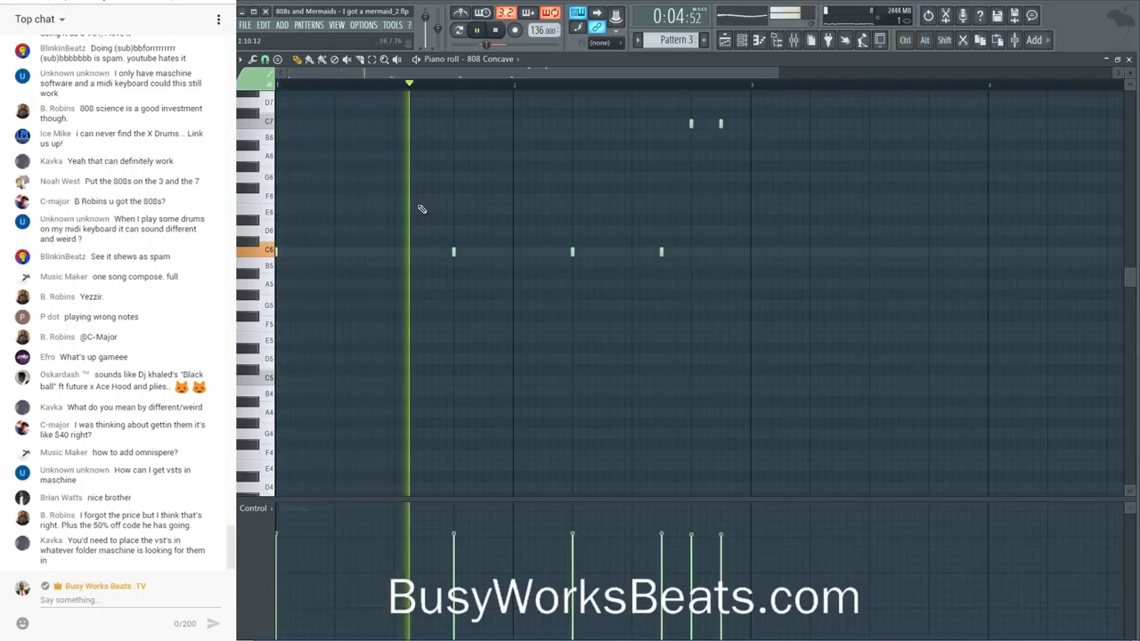
pyautogui.press('space')
pyautogui.press('space')
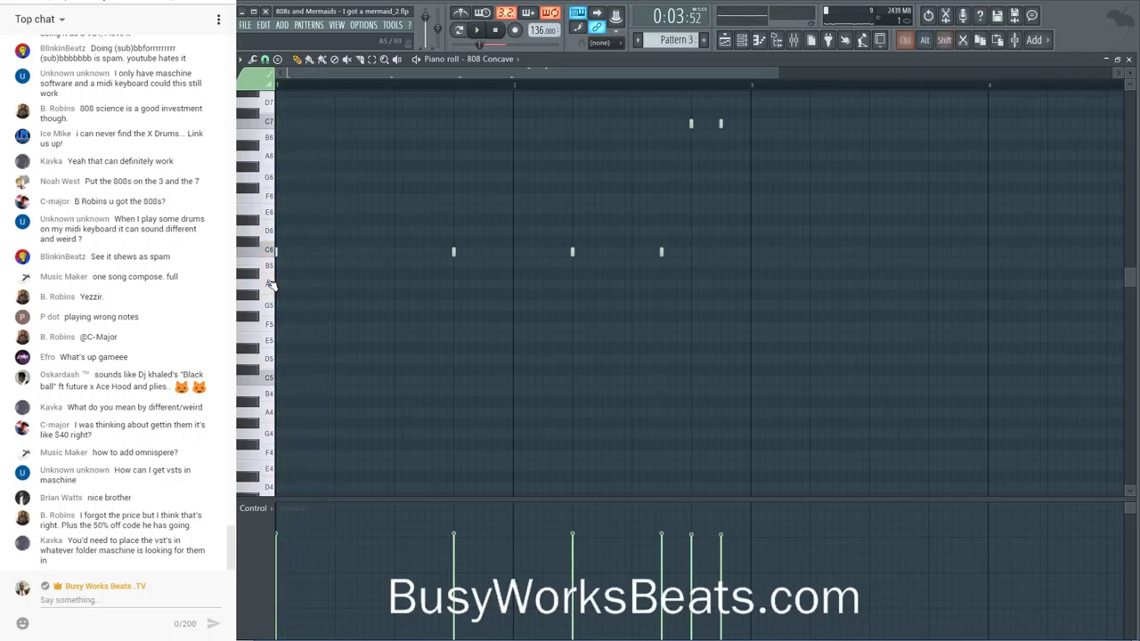
# - Transpose Pattern 3's 808 Concave notes down to A5 and A6, compare with Pattern 2, and lower them another octave to A4 and A5
pyautogui.hotkey('shift', 'Down')
pyautogui.press('space')
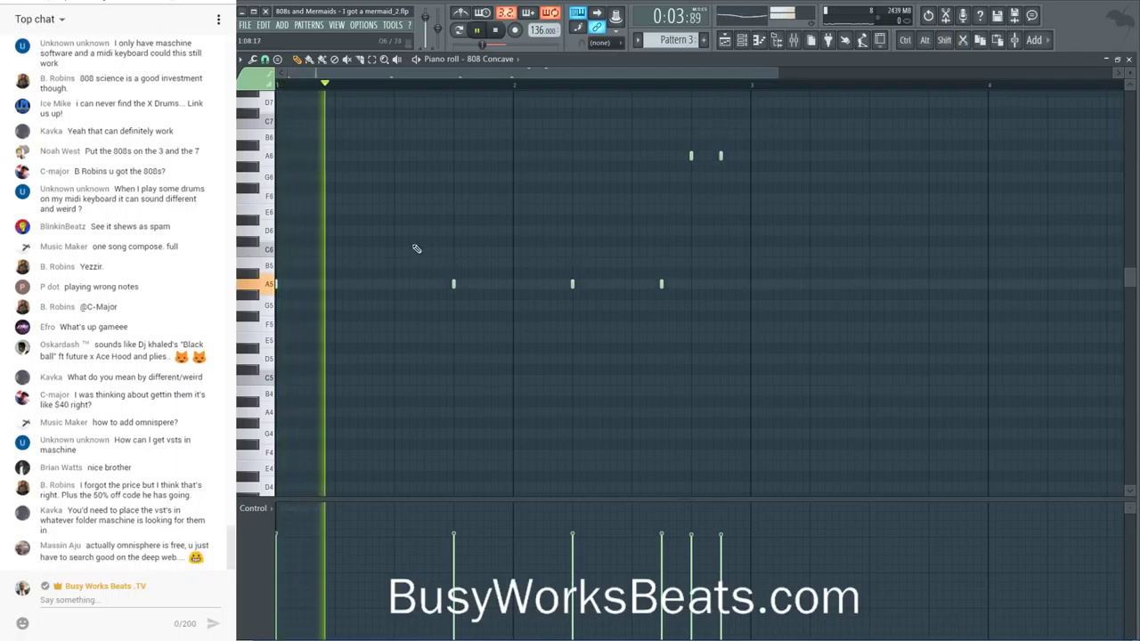
pyautogui.scroll(1, 679, 40)
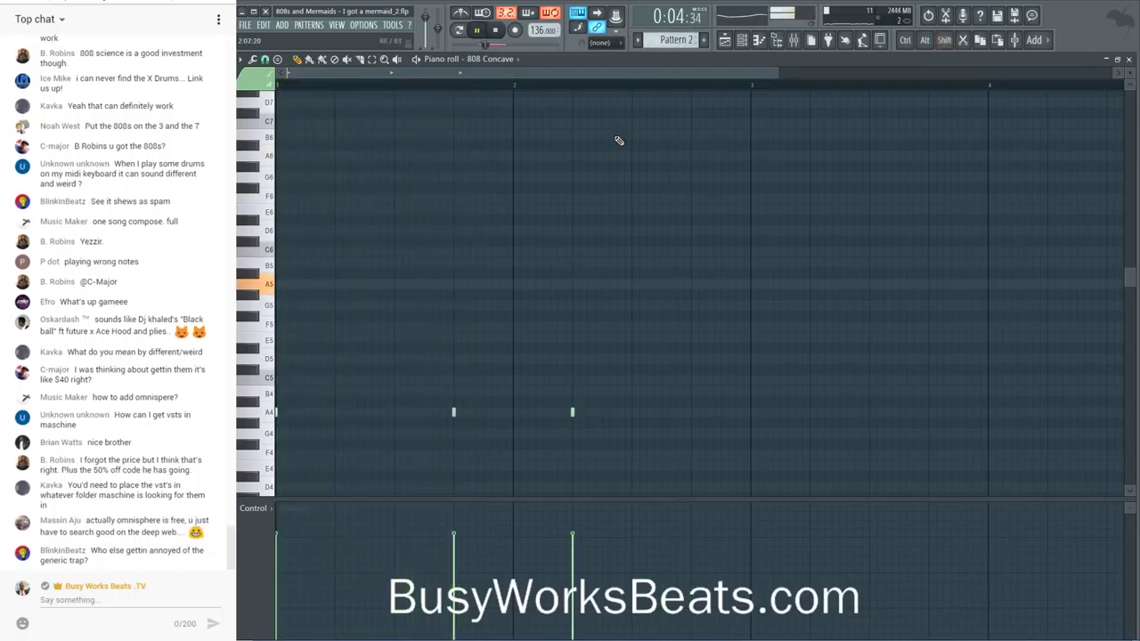
pyautogui.scroll(-1, 679, 40)
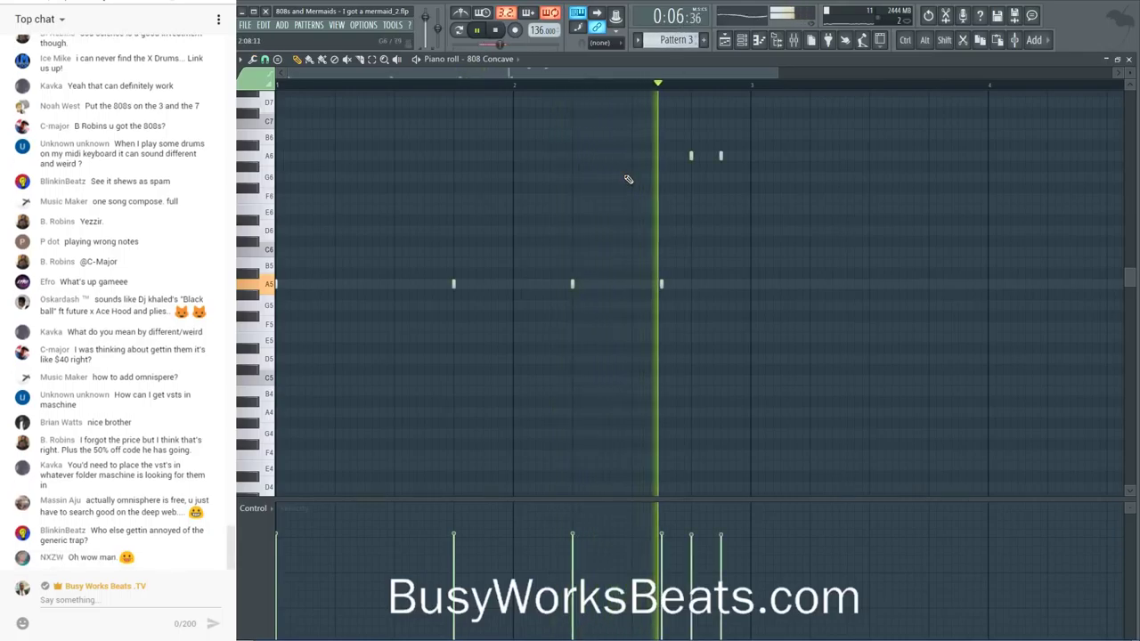
pyautogui.hotkey('ctrl', 'Down')
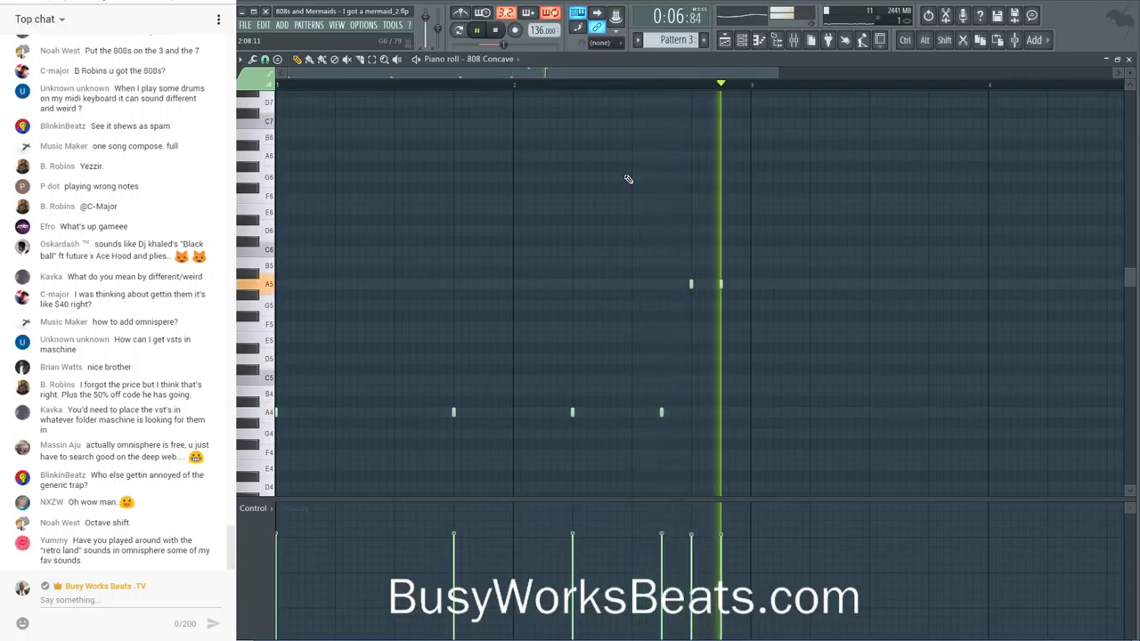
# - Close the piano roll, save the project and replace the Pattern 2 clip at bar 7 with Pattern 3
pyautogui.click(1117, 59)
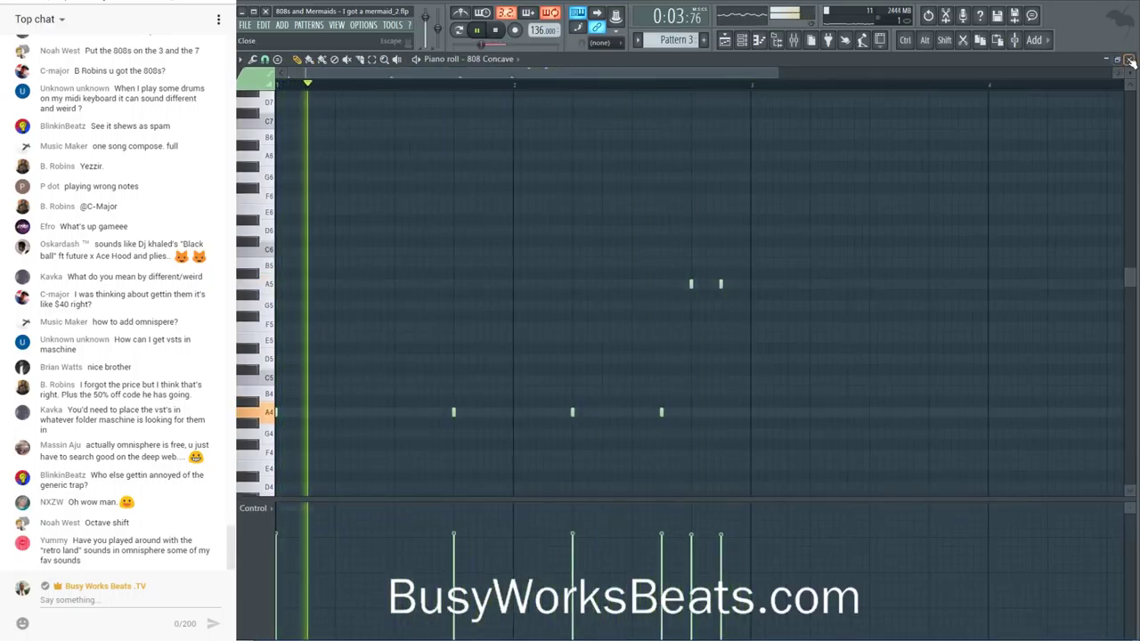
pyautogui.press('F5')
pyautogui.press('space')
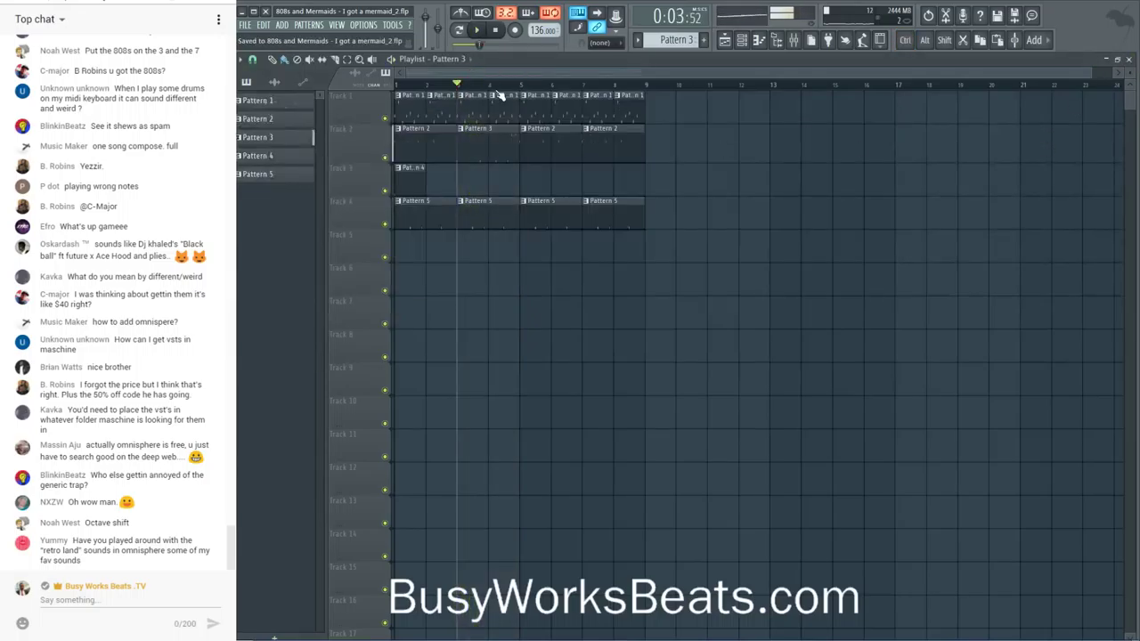
pyautogui.click(609, 147)
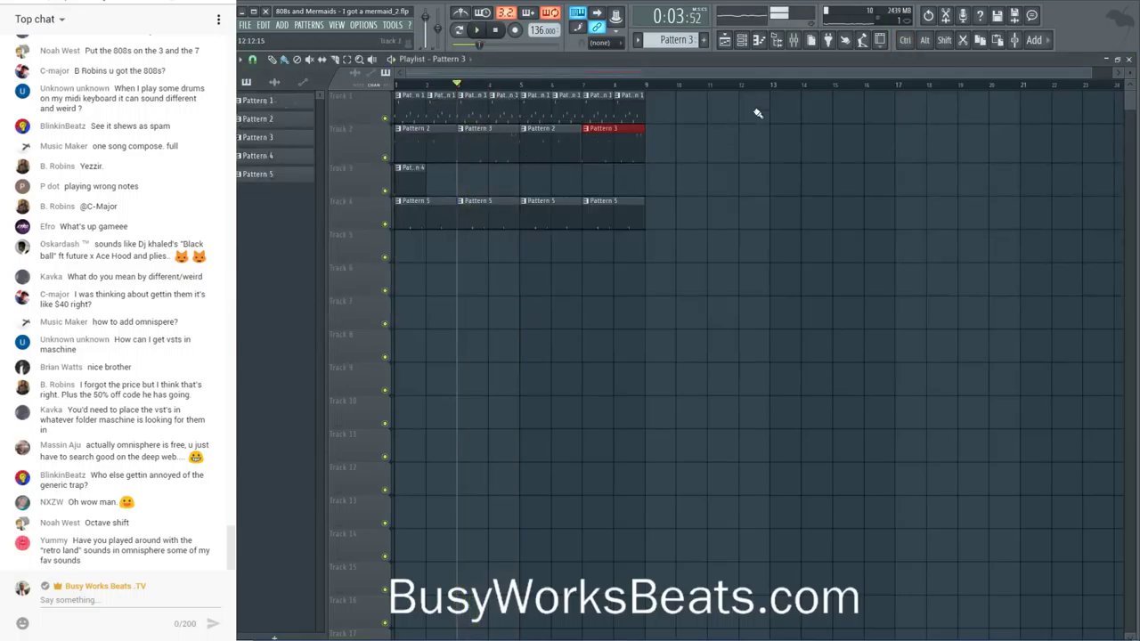
# - Check the Insert 3 and Microphone tracks in the mixer during playback and return to the playlist
pyautogui.click(800, 42)
pyautogui.press('space')
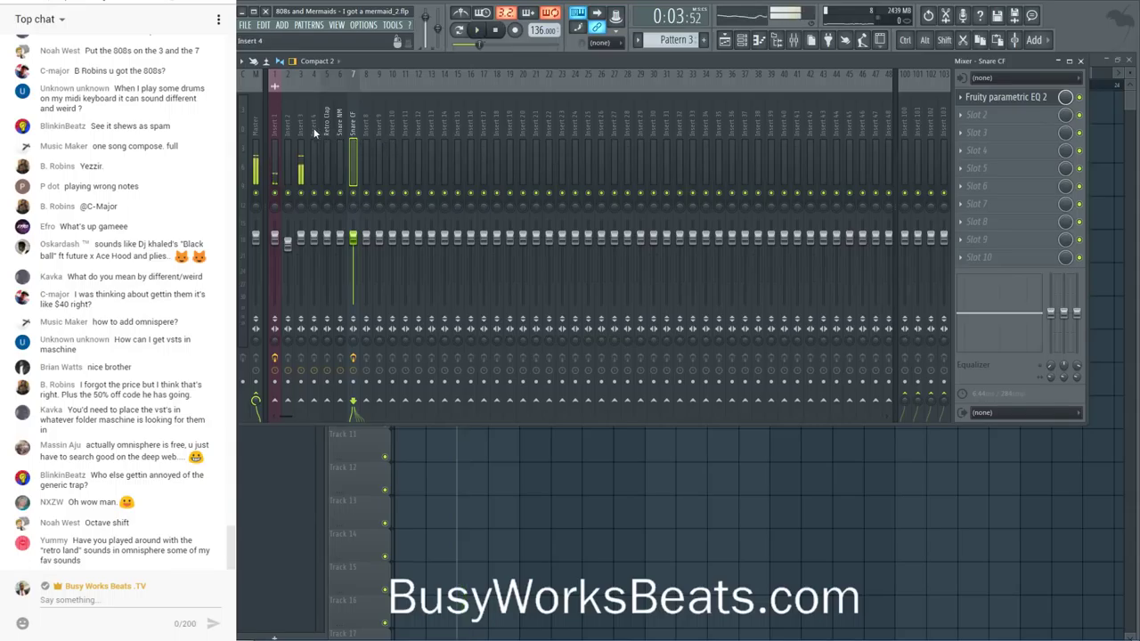
pyautogui.click(305, 127)
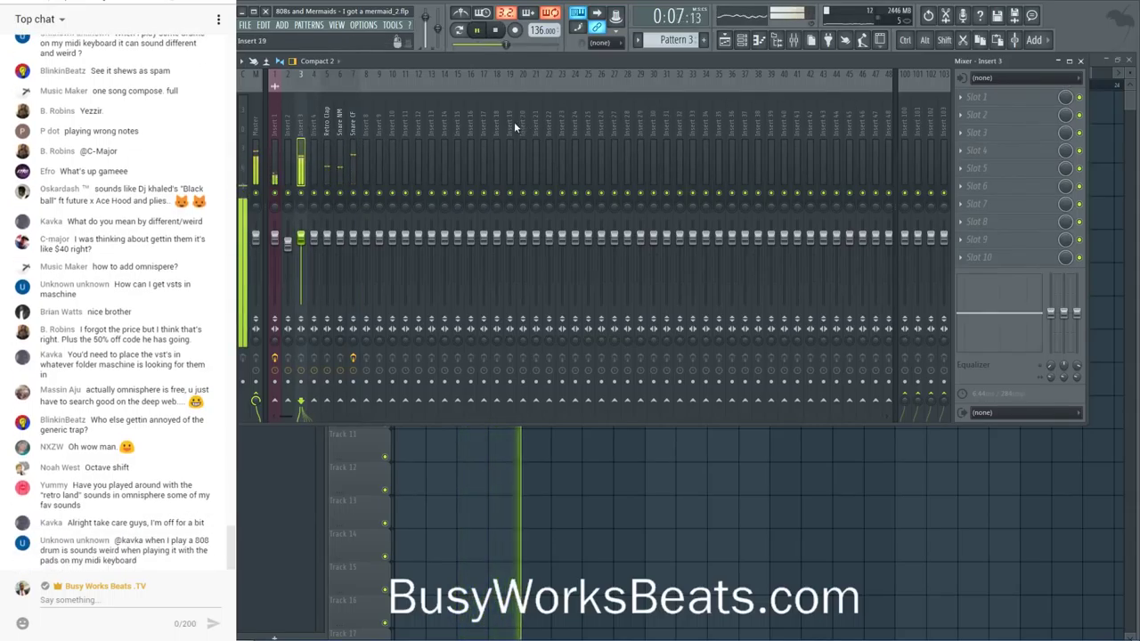
pyautogui.scroll(-5, 529, 116)
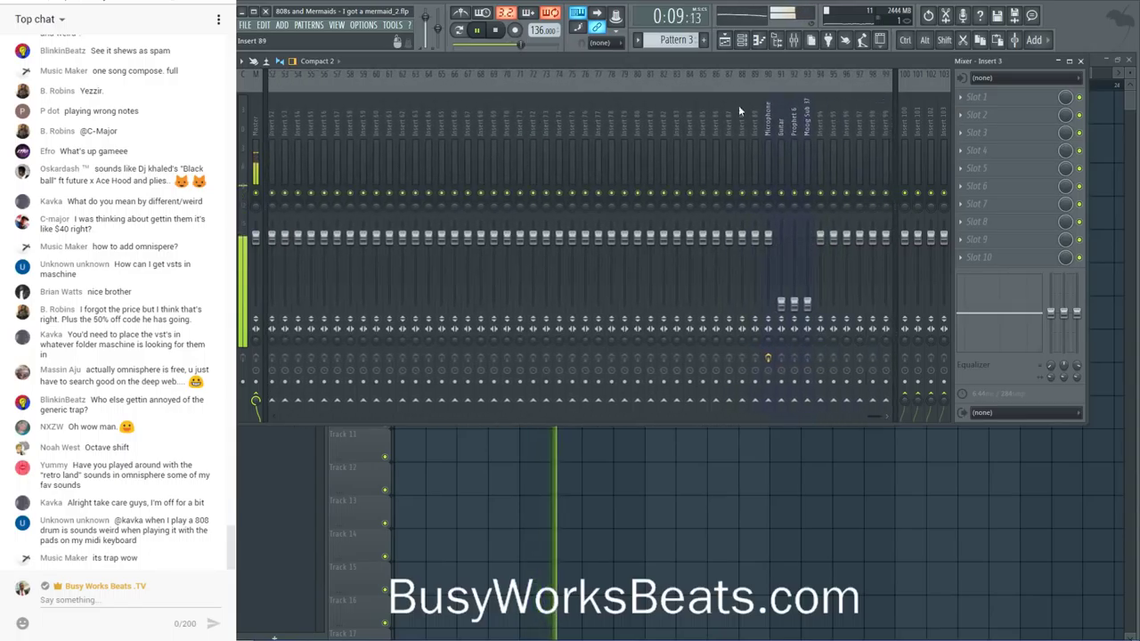
pyautogui.click(765, 114)
pyautogui.press('F5')
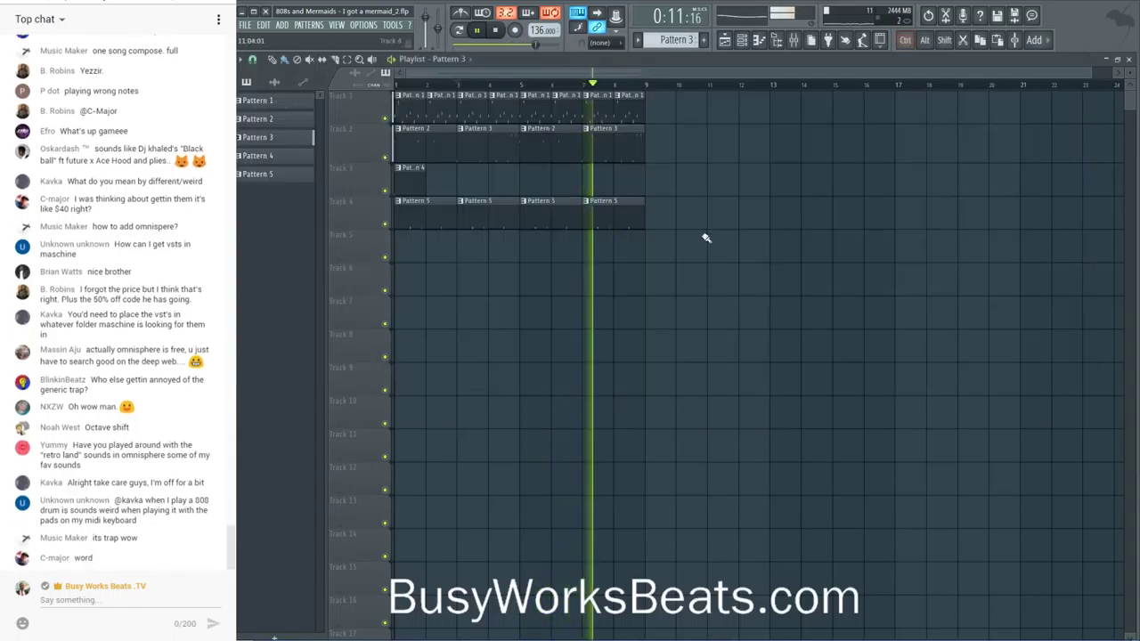
# - Duplicate all the clips on Tracks 1 to 4 so the arrangement repeats from bar 9 through bar 16
pyautogui.moveTo(697, 258); pyautogui.dragTo(415, 109)
pyautogui.hotkey('ctrl', 'b')
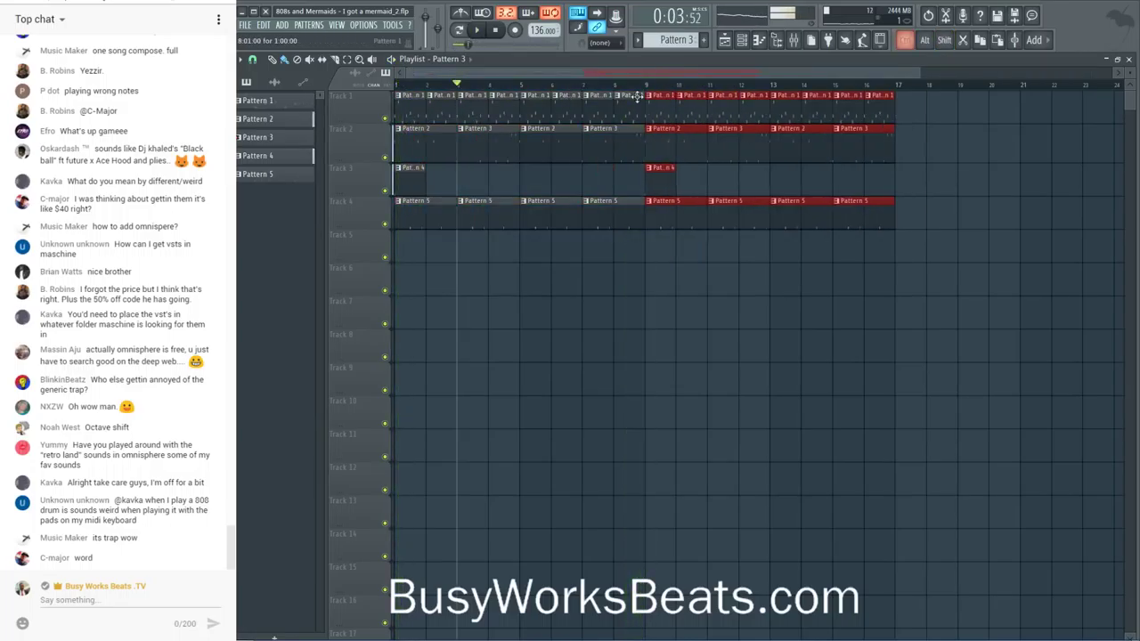
pyautogui.scroll(-1, 643, 92)
pyautogui.scroll(-1, 643, 92)
# - Create a new Pattern 6 and load Closed Hi Hat X from the X Drums Hi Hats folder into a new channel
pyautogui.click(758, 39)
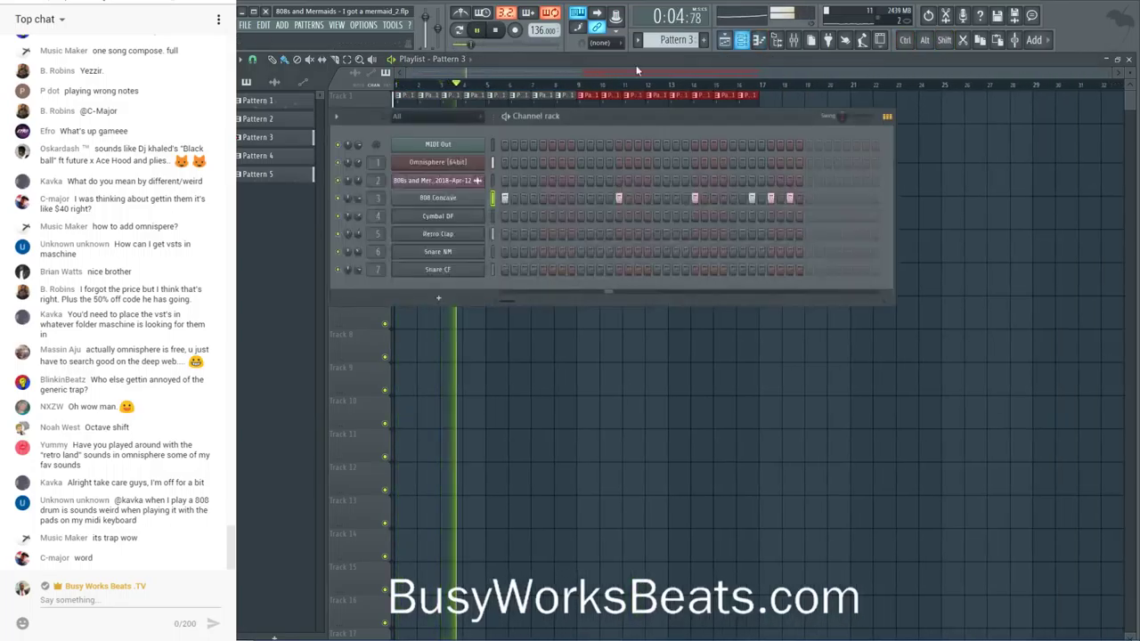
pyautogui.click(703, 39)
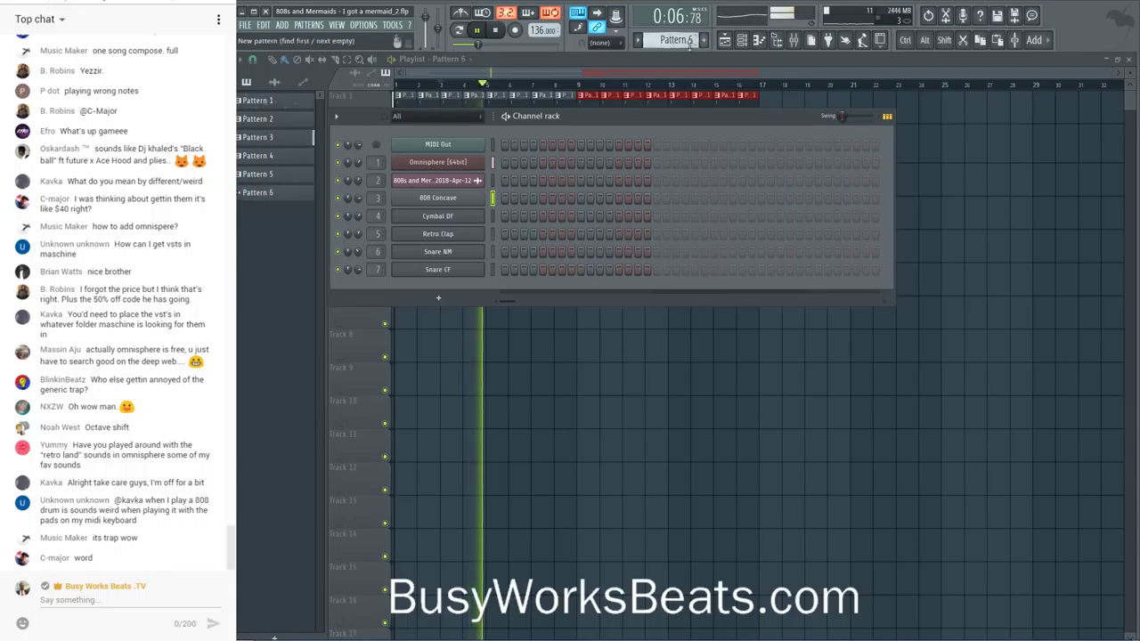
pyautogui.click(776, 40)
pyautogui.scroll(-4, 356, 267)
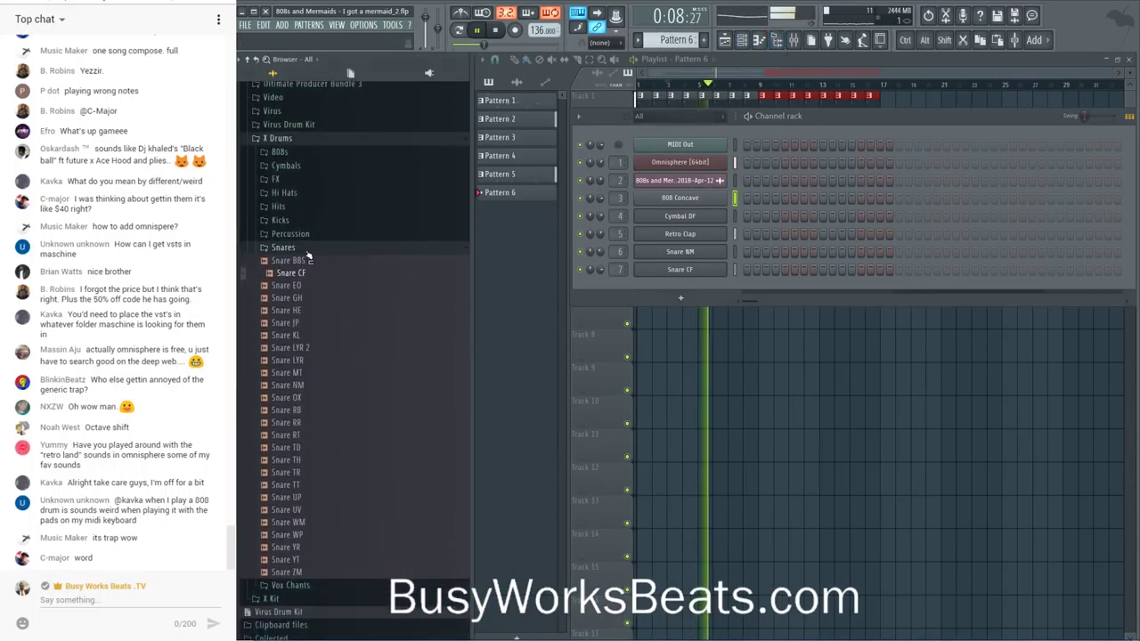
pyautogui.click(284, 191)
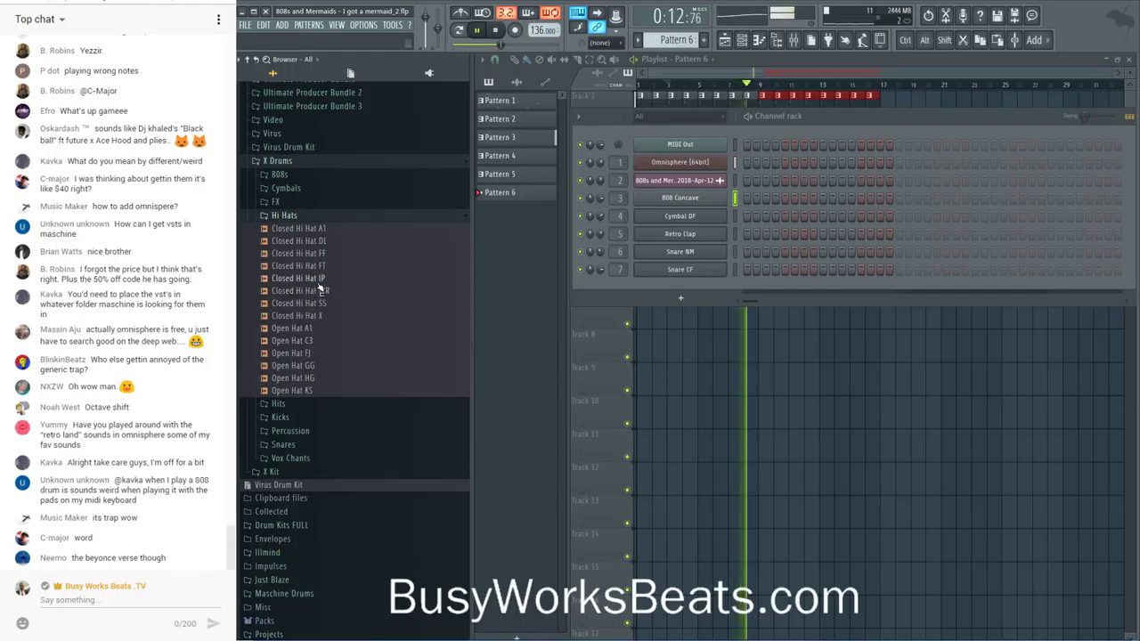
pyautogui.click(326, 317)
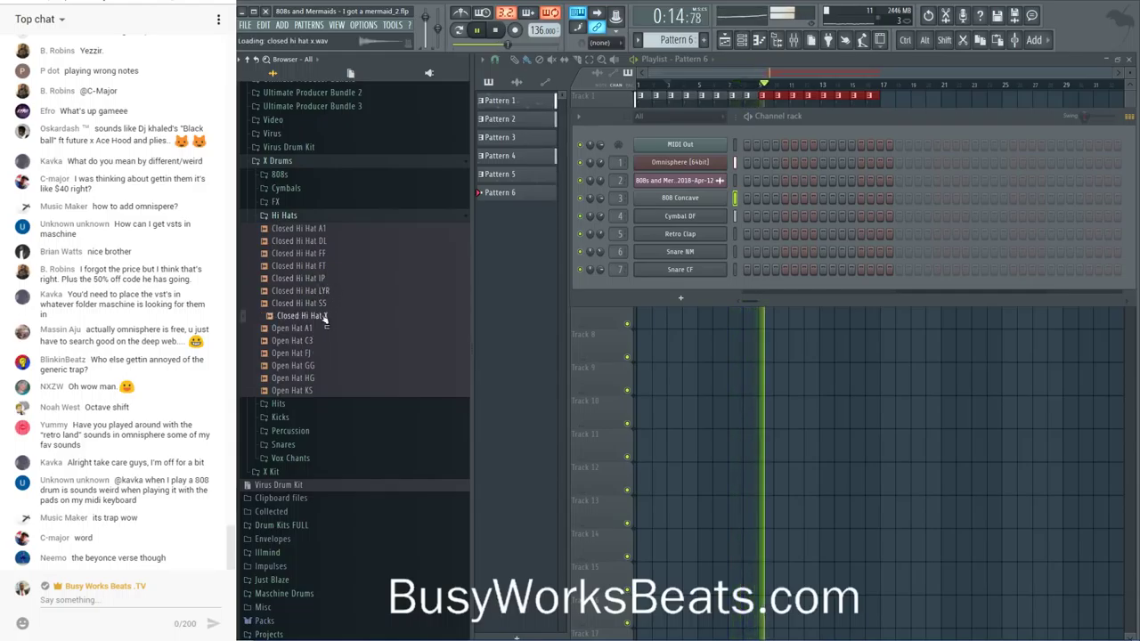
pyautogui.rightClick(323, 318)
pyautogui.click(374, 329)
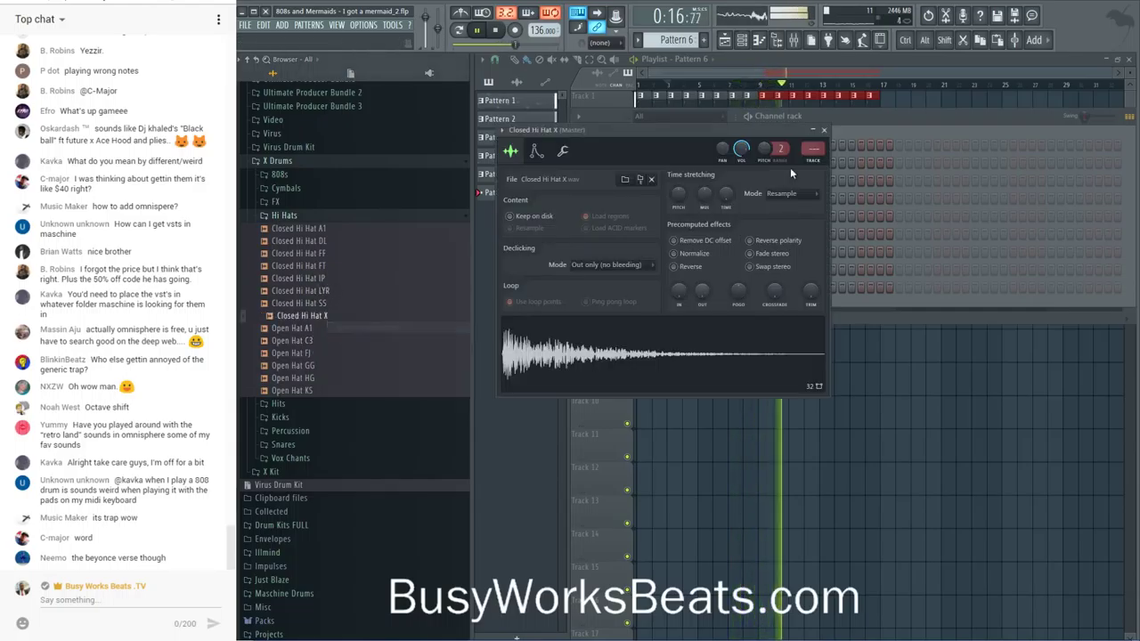
# - Place a Pattern 6 clip on Track 5 at bar 9 and route the Closed Hi Hat X channel to Insert 8
pyautogui.click(825, 130)
pyautogui.press('space')
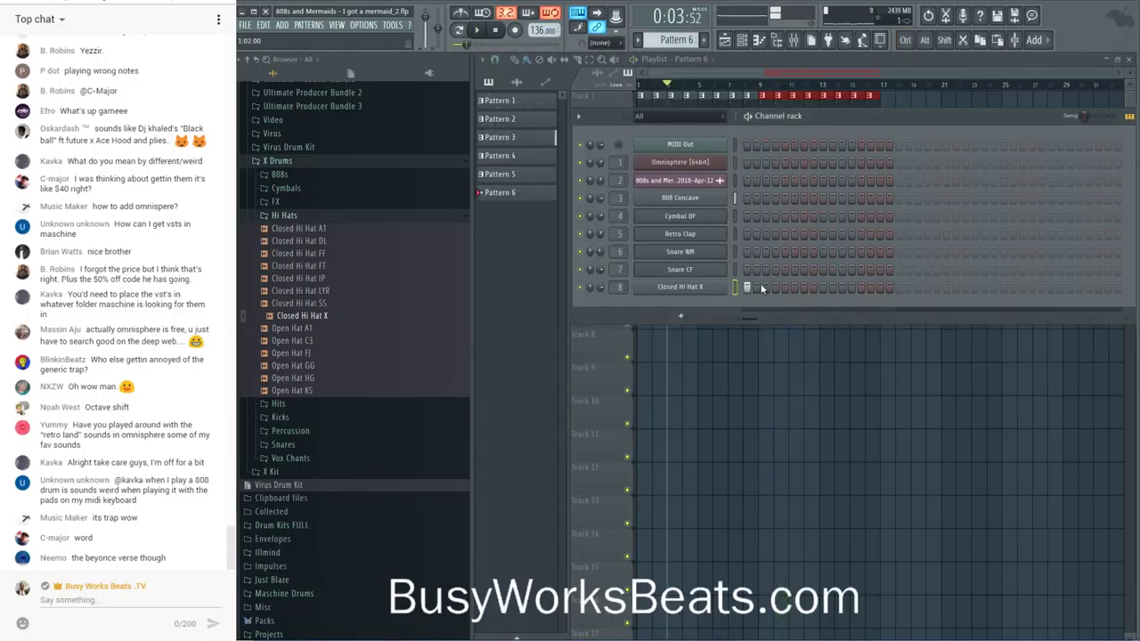
pyautogui.press('F6')
pyautogui.click(762, 86)
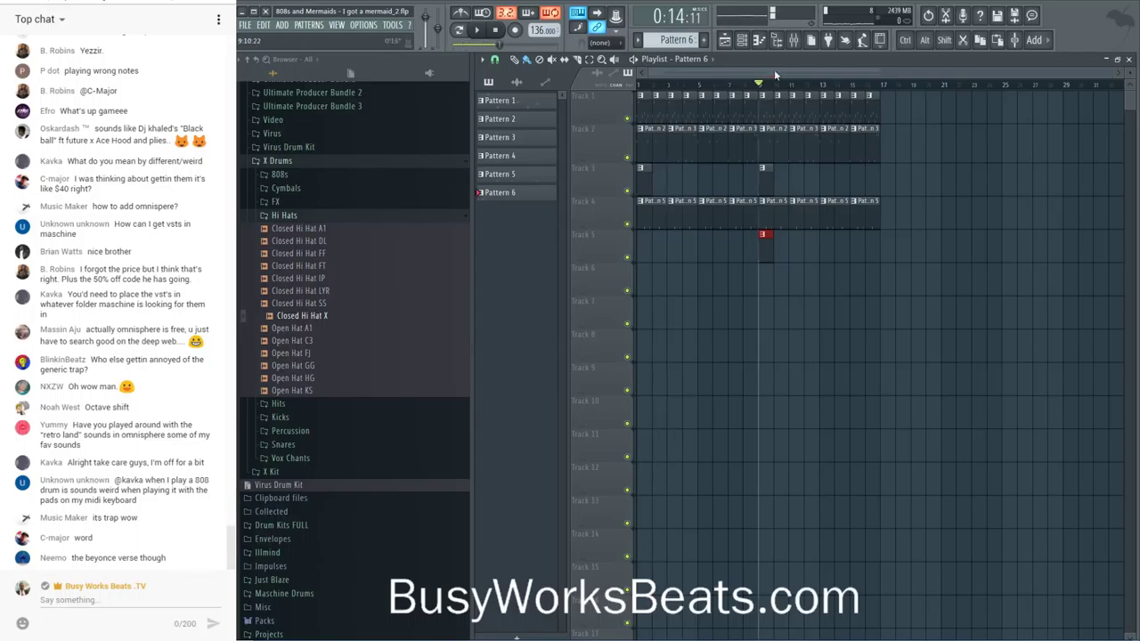
pyautogui.press('F9')
pyautogui.click(776, 40)
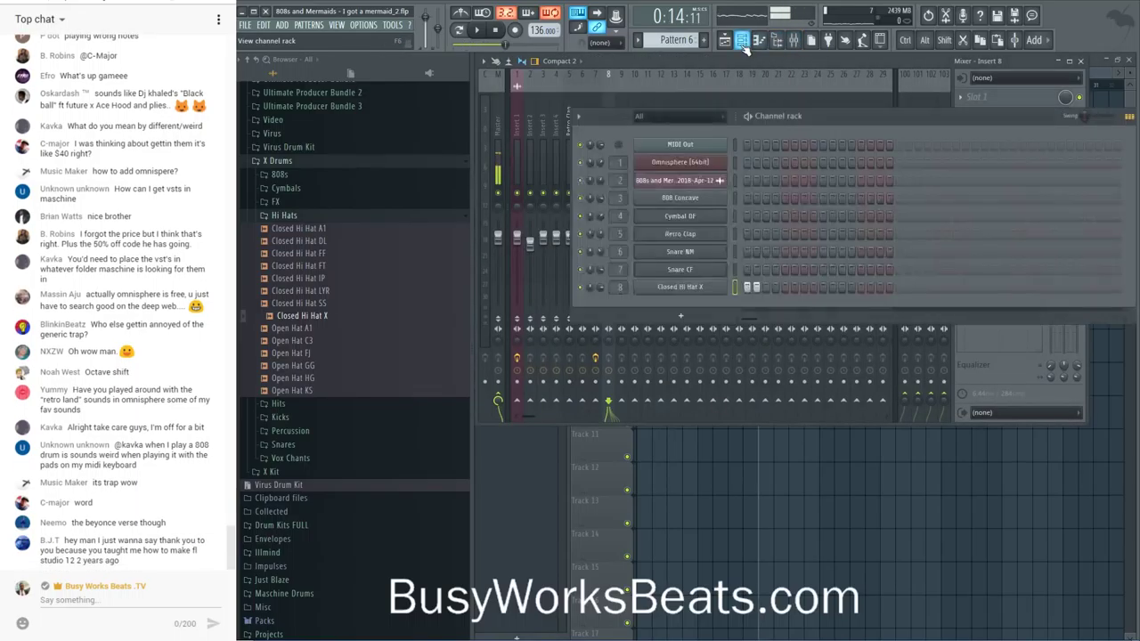
pyautogui.click(776, 41)
pyautogui.click(1082, 60)
pyautogui.click(741, 40)
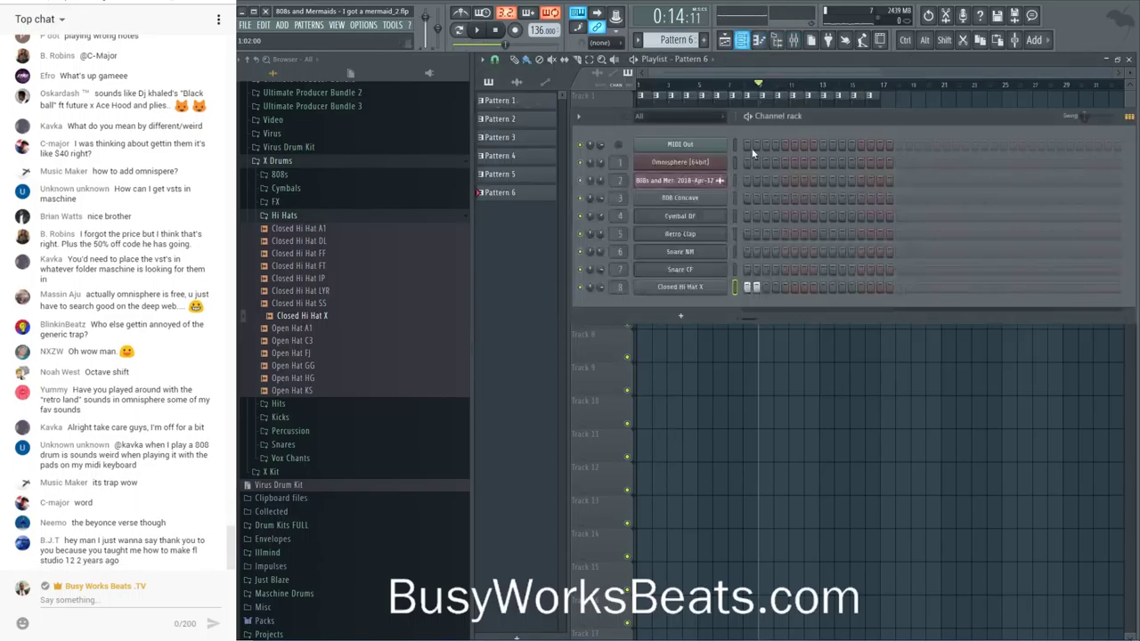
# - Program Closed Hi Hat X on steps 1, 3, 5, 6 and 7, then every second step from 9 through 21
pyautogui.click(804, 287)
pyautogui.click(822, 287)
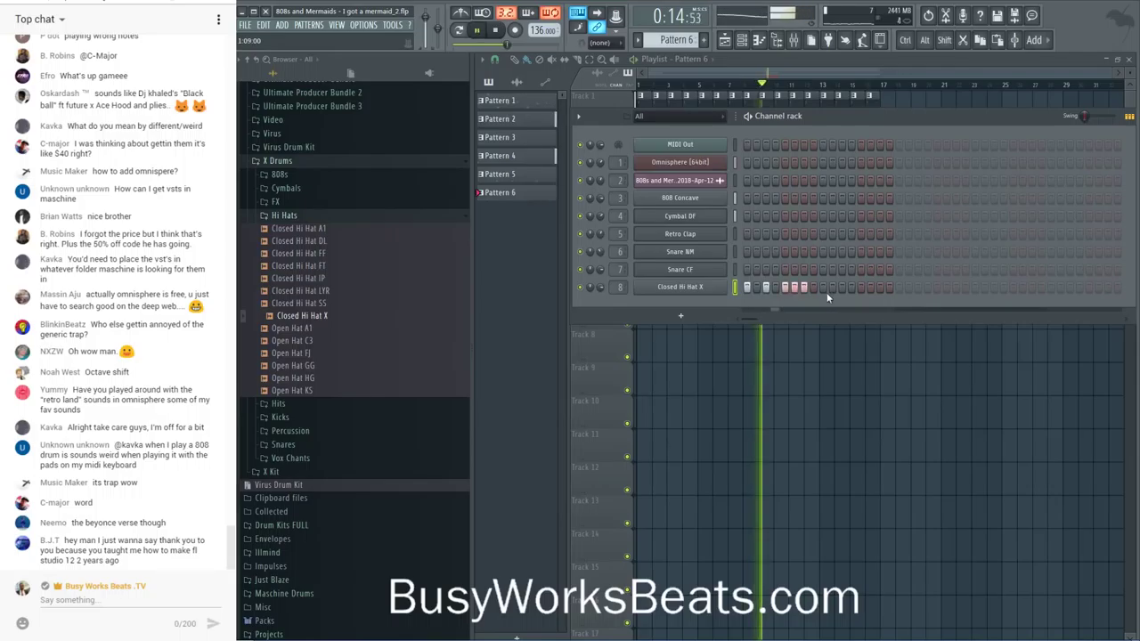
pyautogui.click(832, 287)
pyautogui.click(841, 287)
pyautogui.click(862, 287)
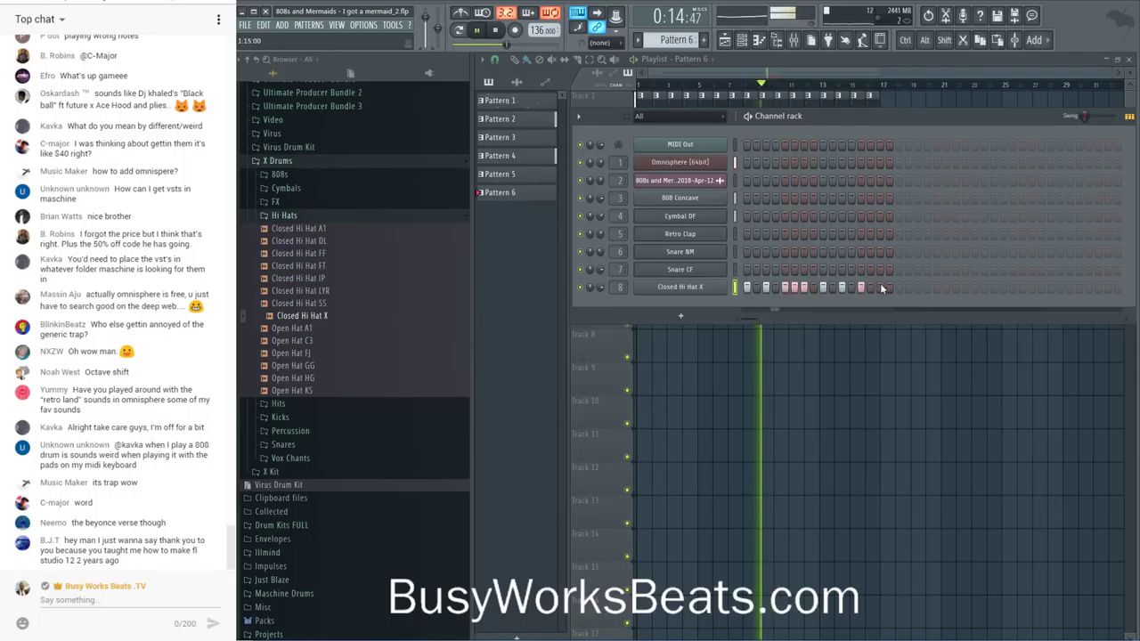
pyautogui.click(899, 287)
pyautogui.click(919, 287)
pyautogui.click(937, 287)
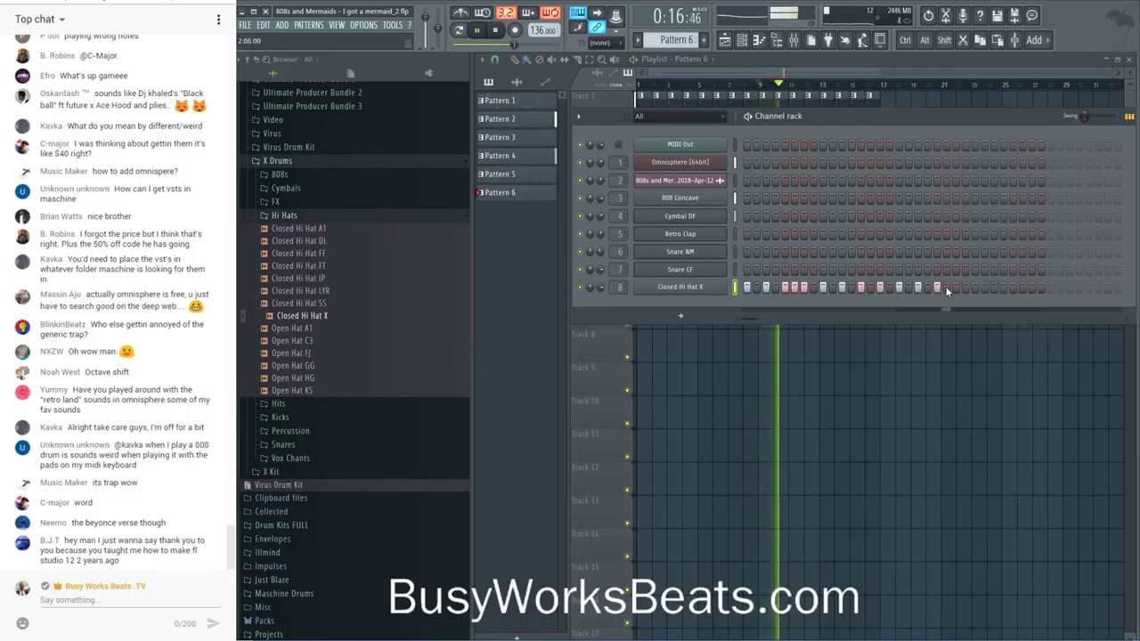
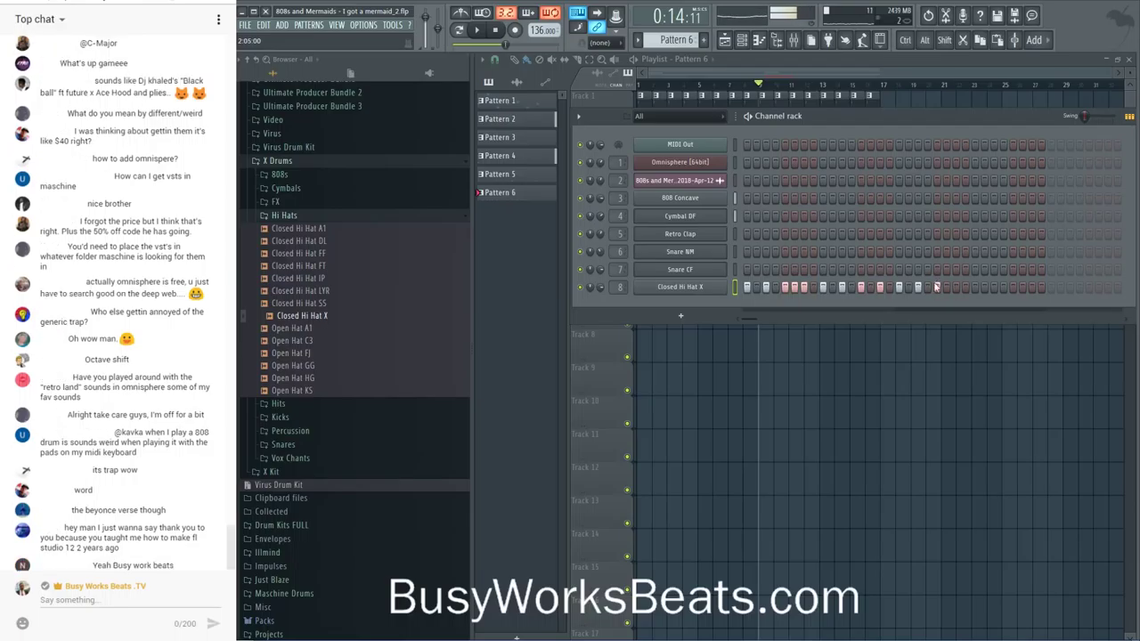
# - Complete the second bar of the Closed Hi Hat X sequence with hits on steps 25, 27, 29, 30 and 31
pyautogui.press('space')
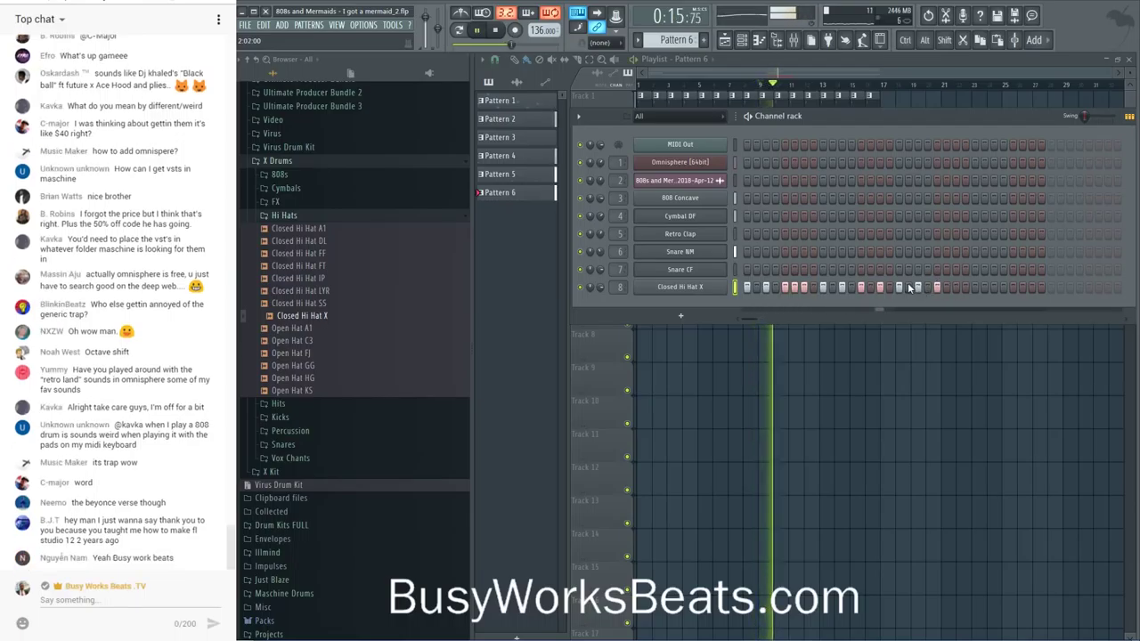
pyautogui.click(975, 287)
pyautogui.click(994, 287)
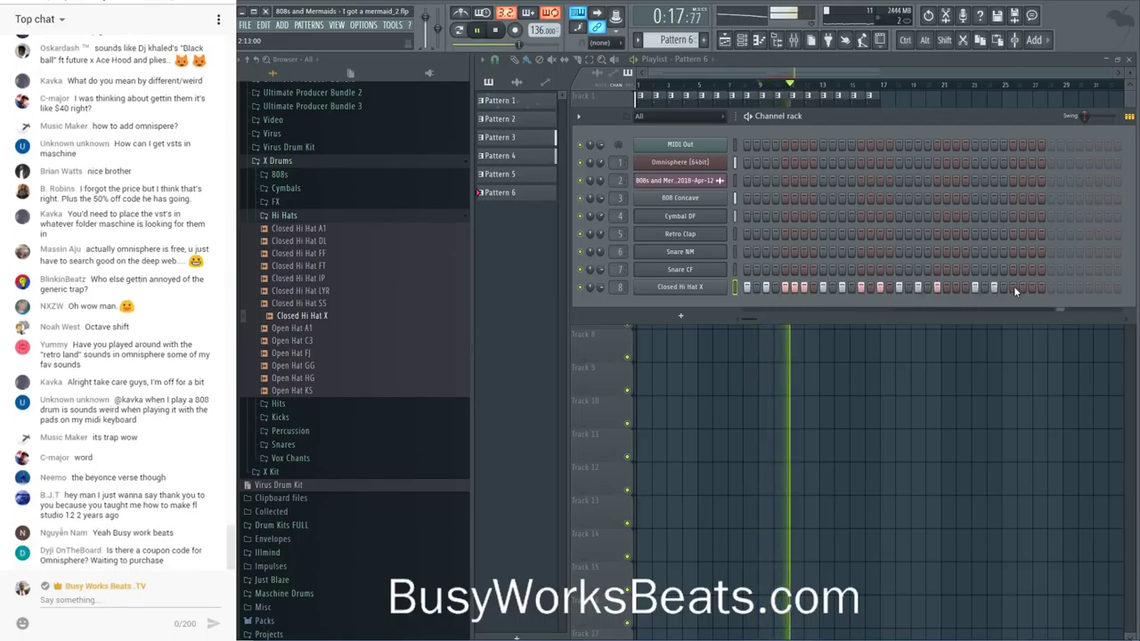
pyautogui.moveTo(1014, 287); pyautogui.dragTo(1042, 287)
# - Lengthen the step 21 hi-hat note in the piano roll, chop it into a four-note roll and return to the playlist
pyautogui.rightClick(722, 286)
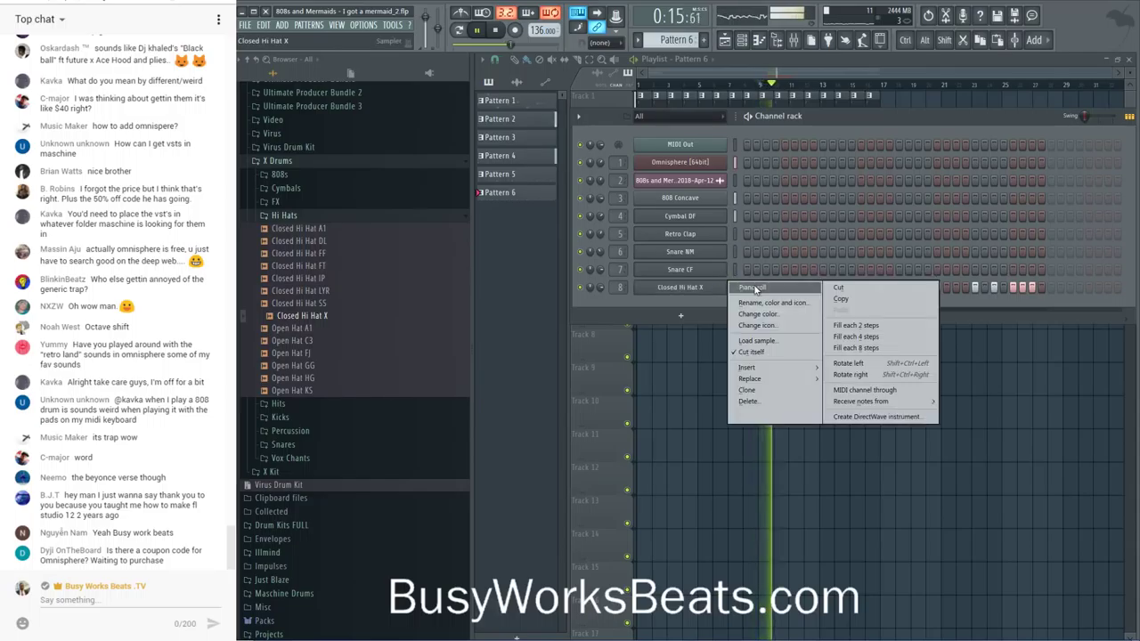
pyautogui.click(753, 288)
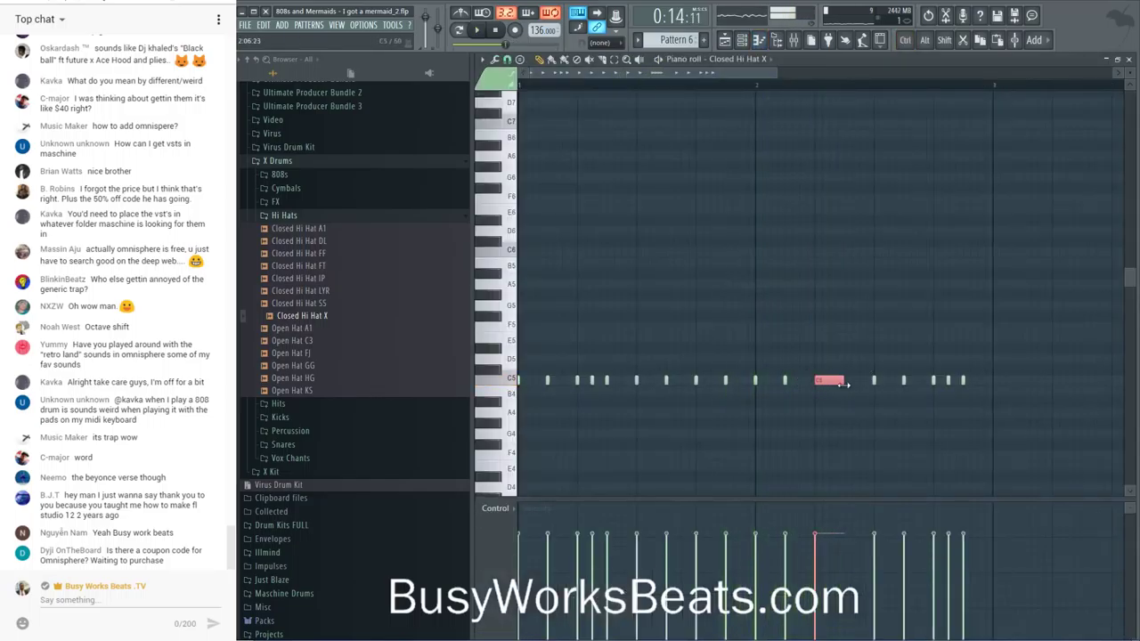
pyautogui.hotkey('alt', 'u')
pyautogui.press('space')
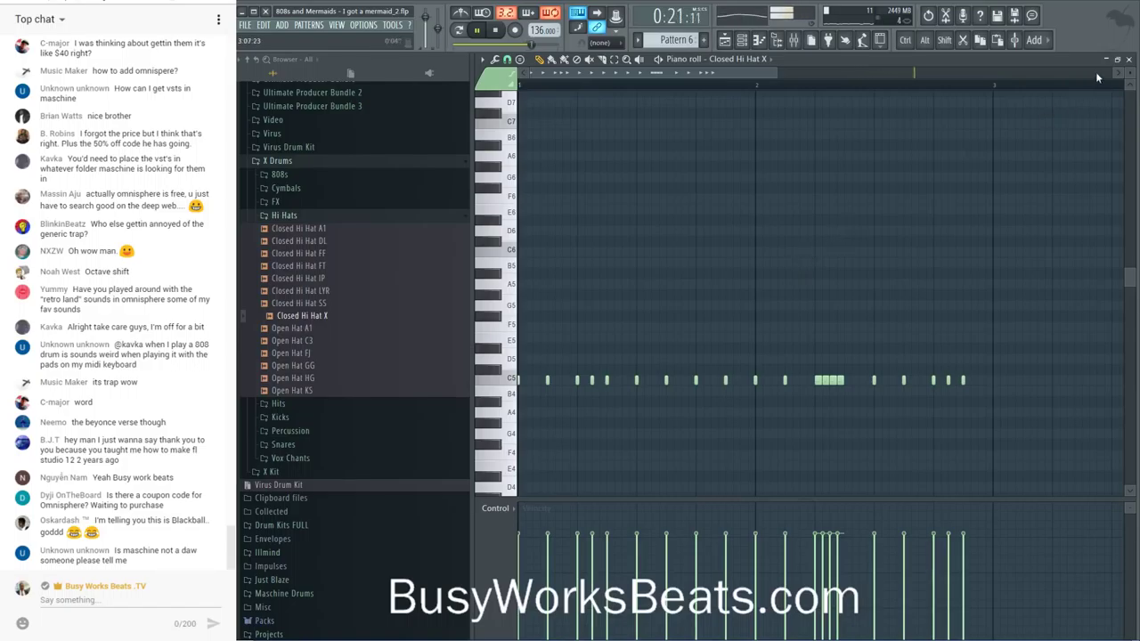
pyautogui.click(1129, 59)
pyautogui.press('F5')
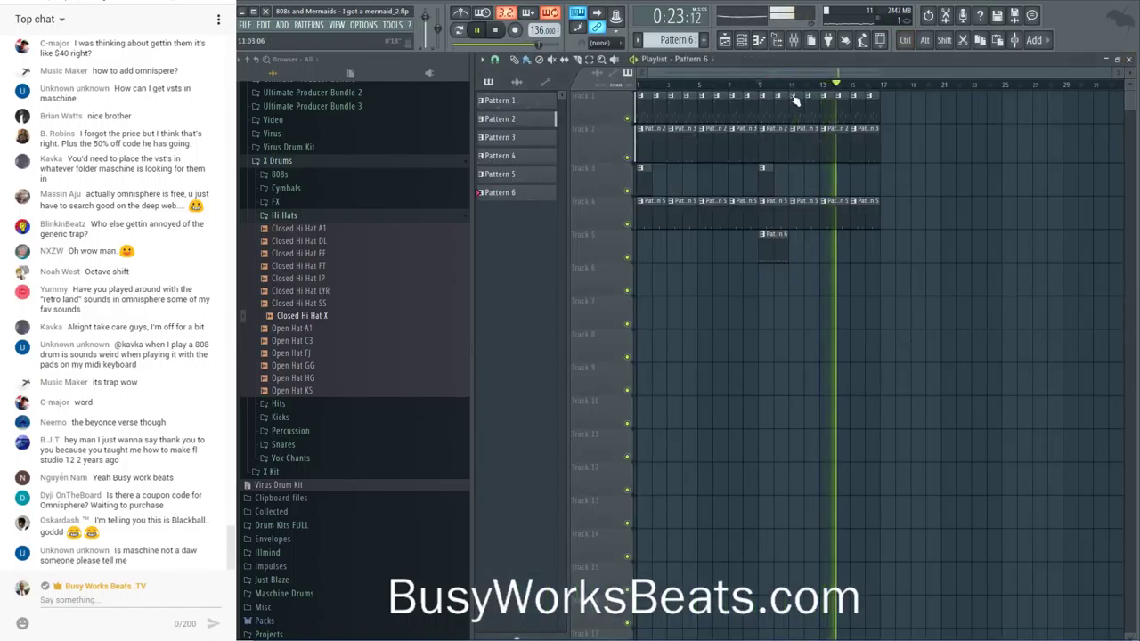
# - Add UAD UA 610-B to the first slot of Insert 3, with +5 dB input gain, reduced level and about -2.13 dB output
pyautogui.press('F9')
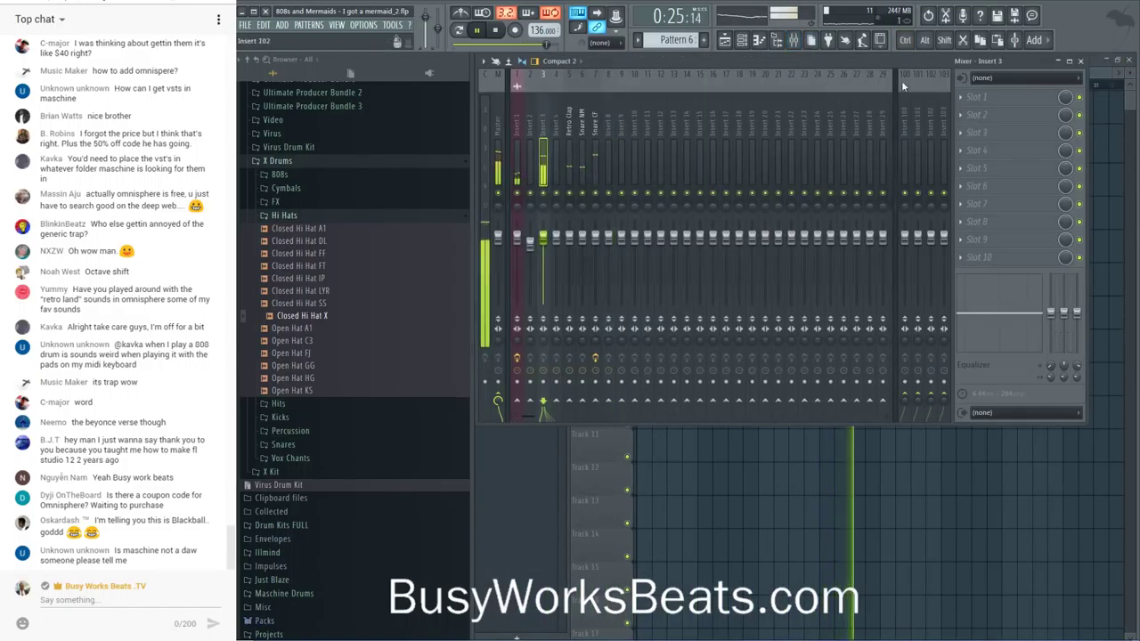
pyautogui.click(984, 98)
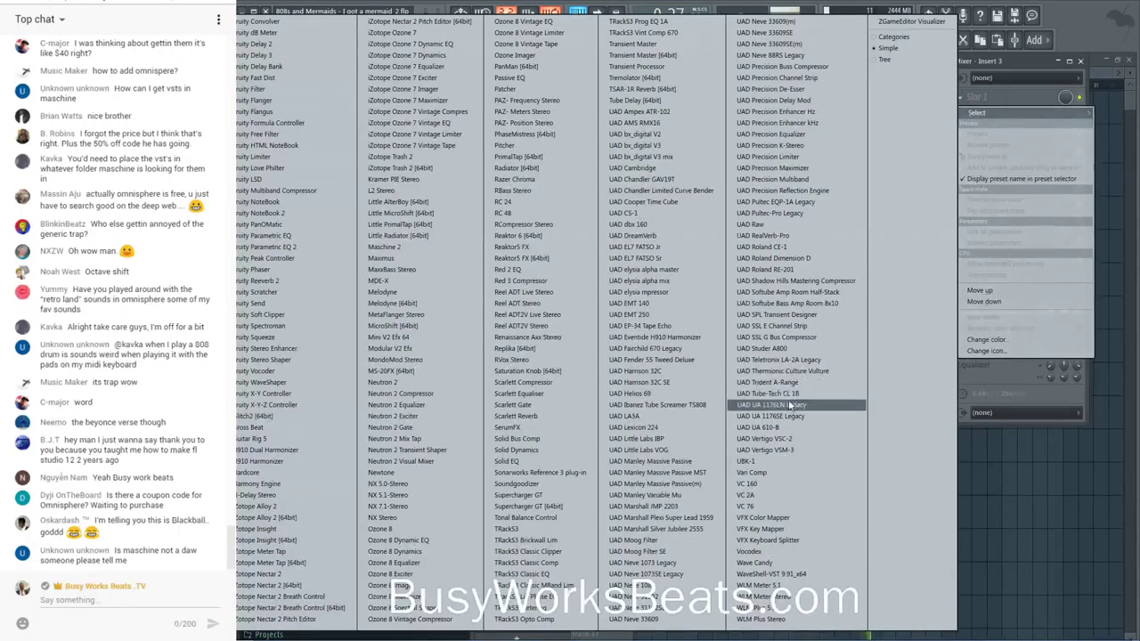
pyautogui.click(794, 429)
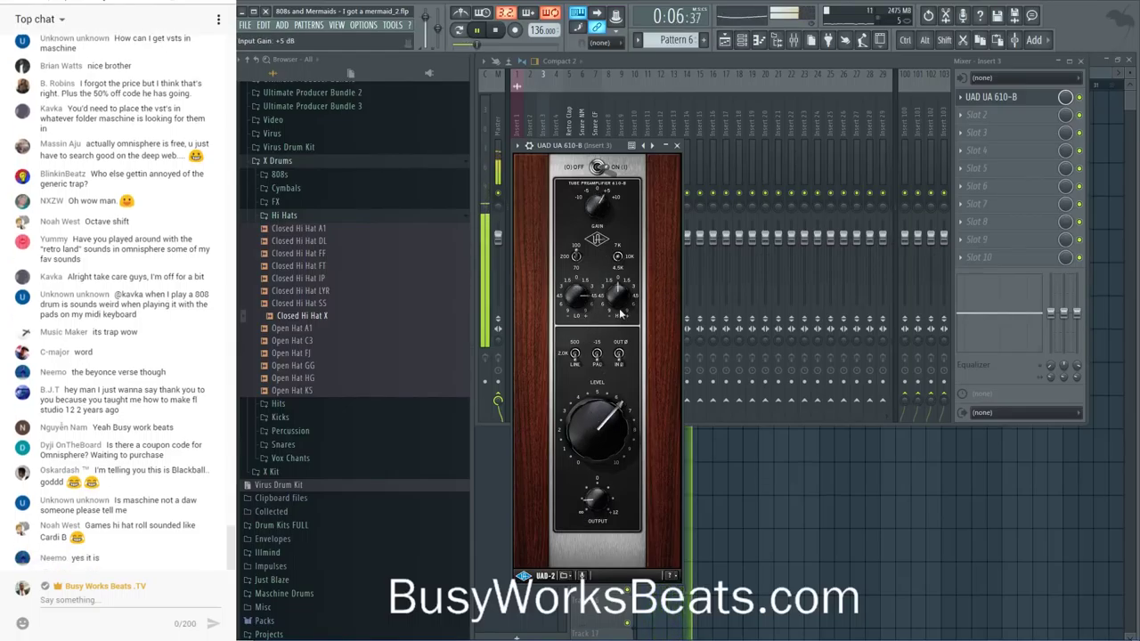
pyautogui.moveTo(595, 424); pyautogui.dragTo(586, 461)
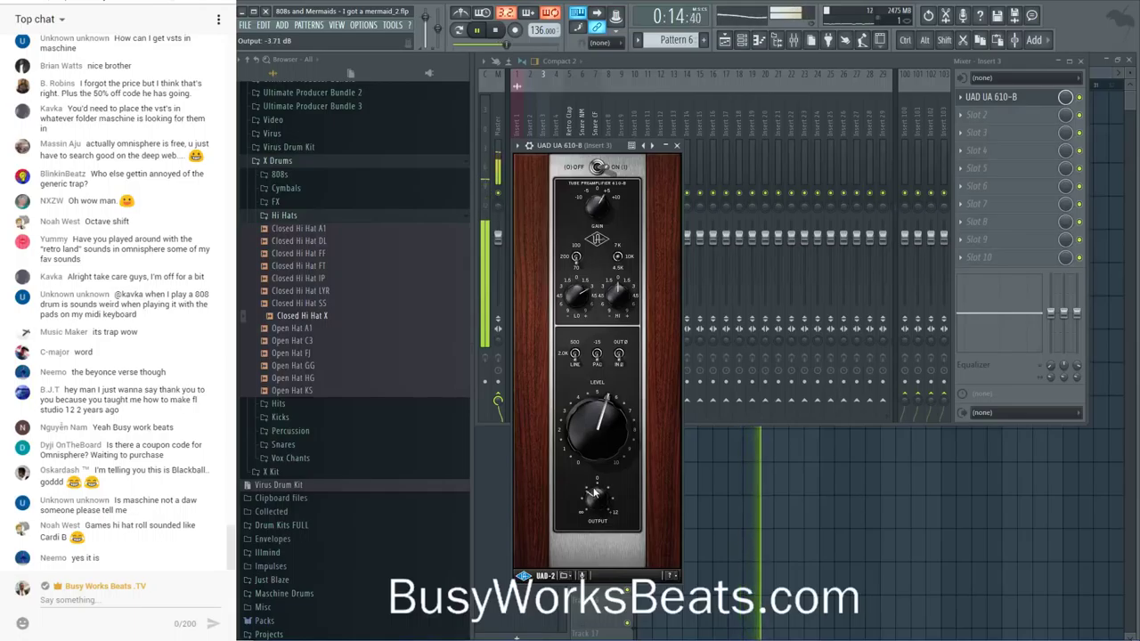
pyautogui.moveTo(598, 444)
pyautogui.mouseDown()
pyautogui.moveTo(598, 490)
pyautogui.moveTo(597, 429)
pyautogui.mouseUp()
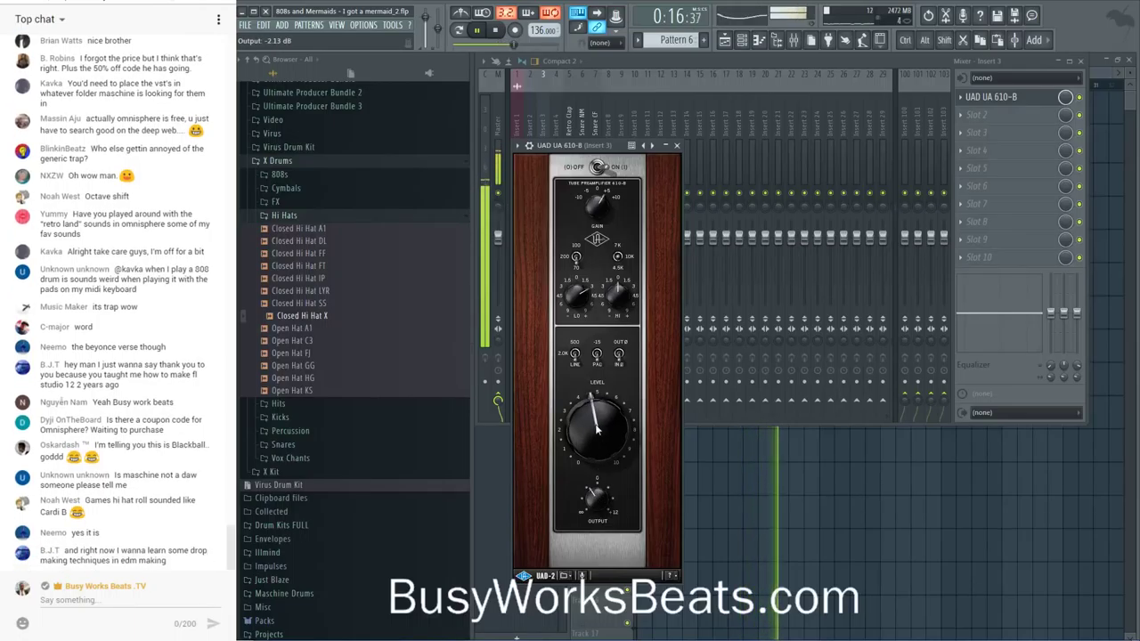
pyautogui.click(678, 146)
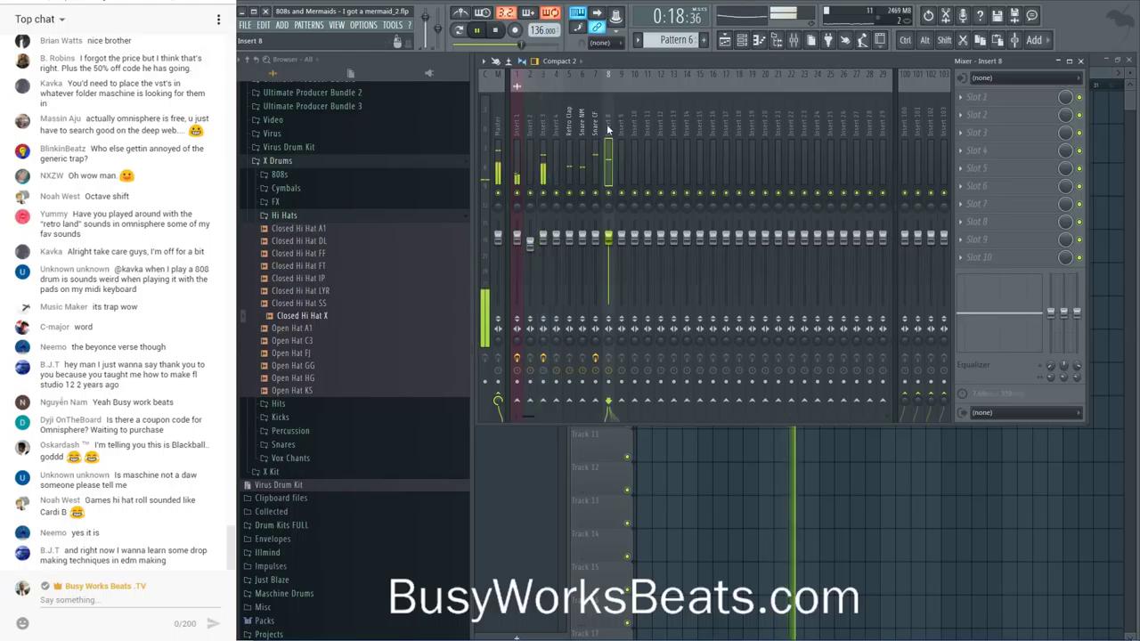
# - Set the Closed Hi Hat X channel's pitch range to 5 and adjust its channel pitch
pyautogui.click(743, 41)
pyautogui.click(680, 287)
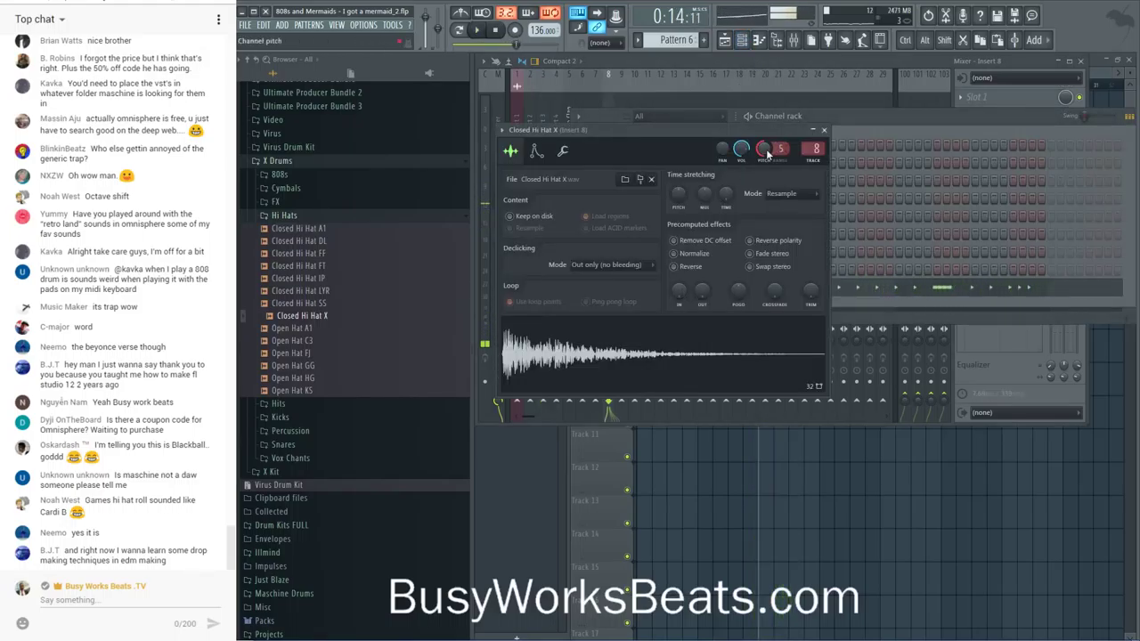
pyautogui.click(824, 130)
# - Duplicate the Pattern 6 clip along Track 5 so it repeats from bar 9 through bar 16
pyautogui.press('F5')
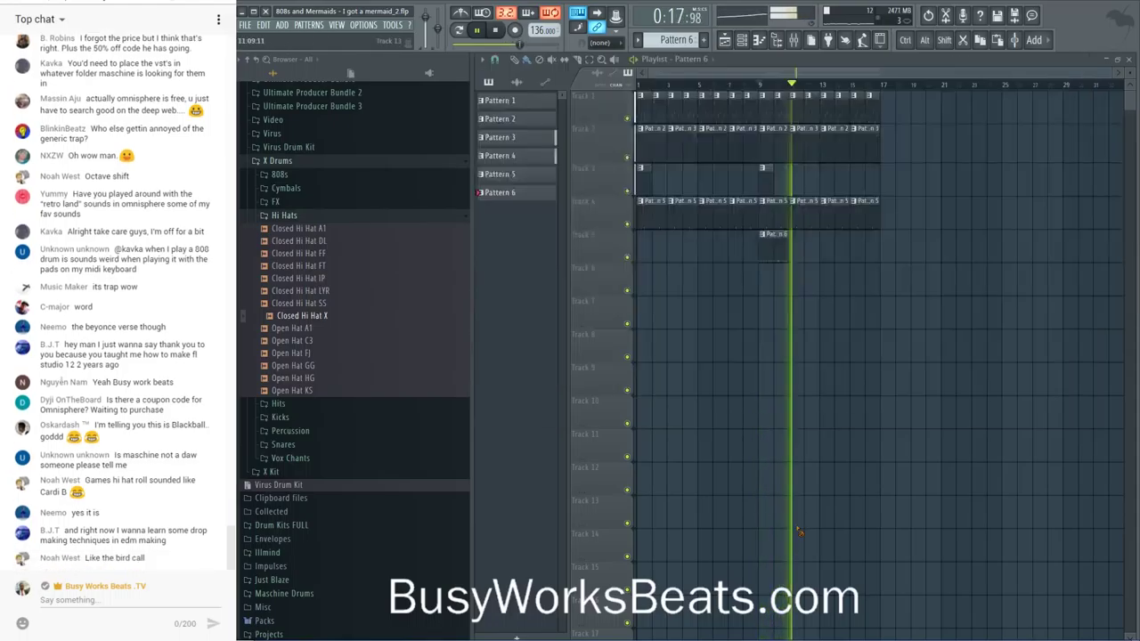
pyautogui.click(768, 236)
pyautogui.moveTo(775, 258); pyautogui.dragTo(775, 258)
pyautogui.hotkey('ctrl', 'b')
# - Lower the Insert 8 fader and rebalance the UA 610-B on Insert 3, setting its output to about -0.87 dB
pyautogui.press('F9')
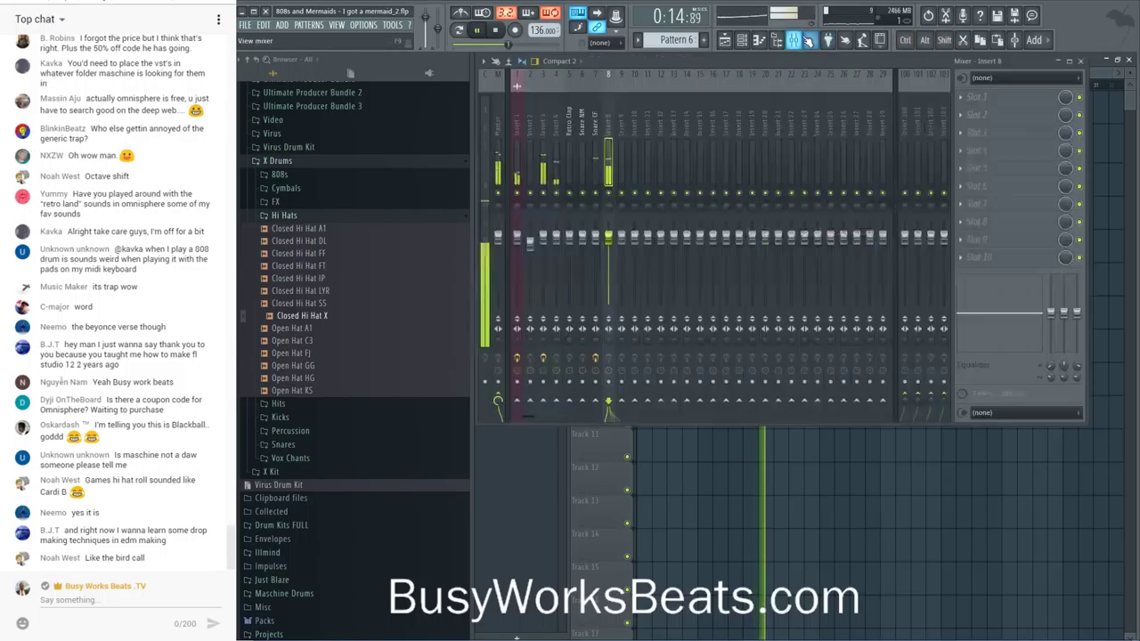
pyautogui.click(542, 129)
pyautogui.click(996, 98)
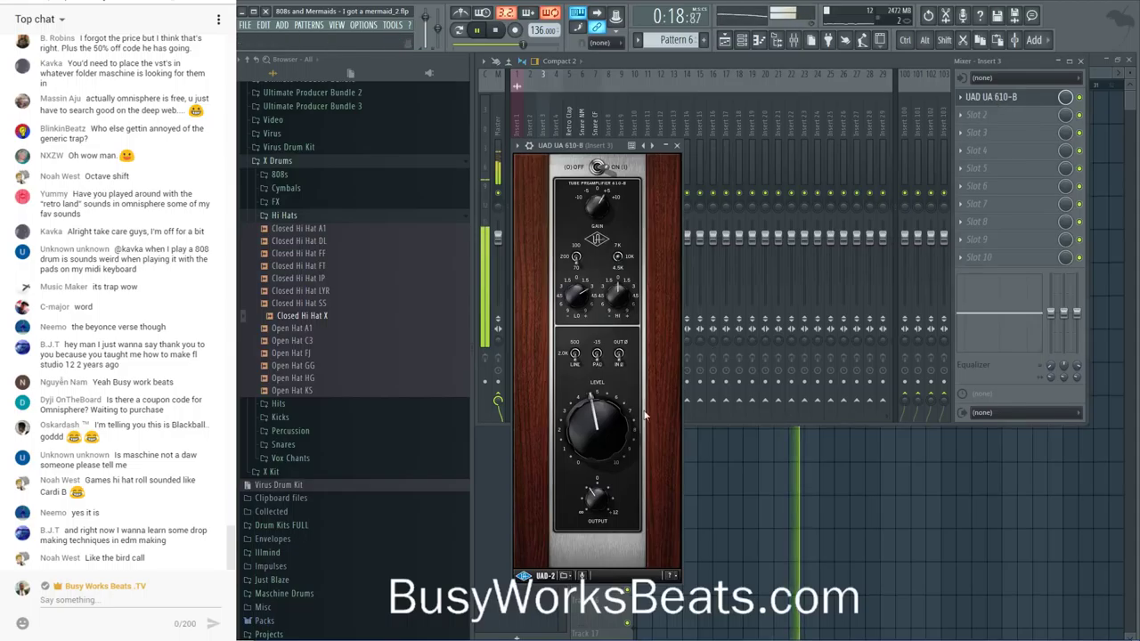
pyautogui.moveTo(604, 453); pyautogui.dragTo(601, 440)
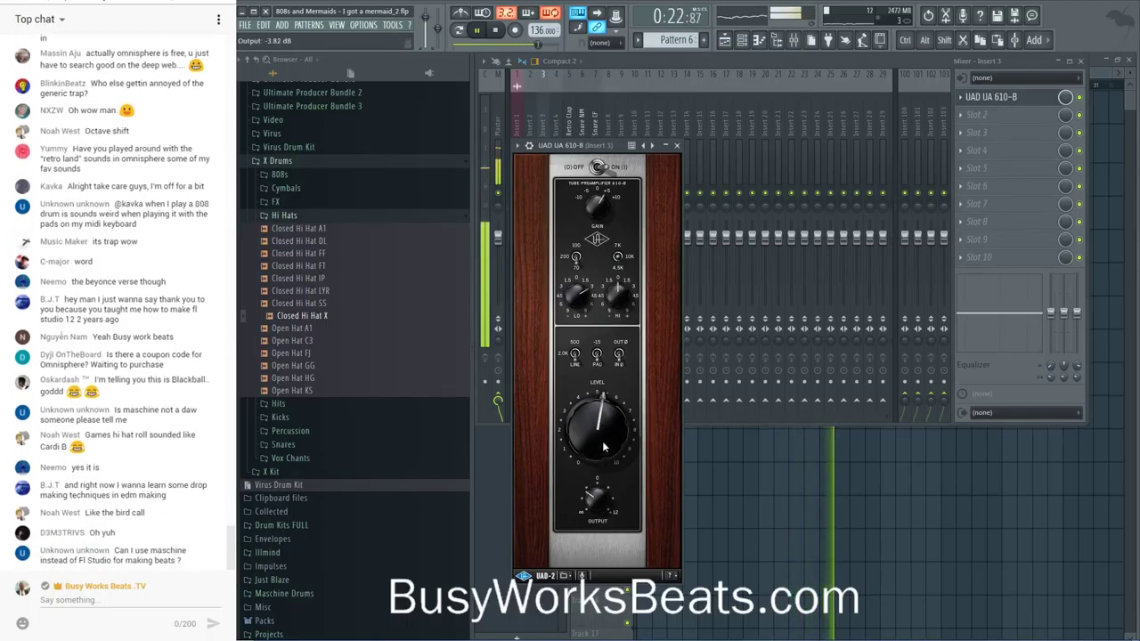
pyautogui.moveTo(604, 448); pyautogui.dragTo(603, 433)
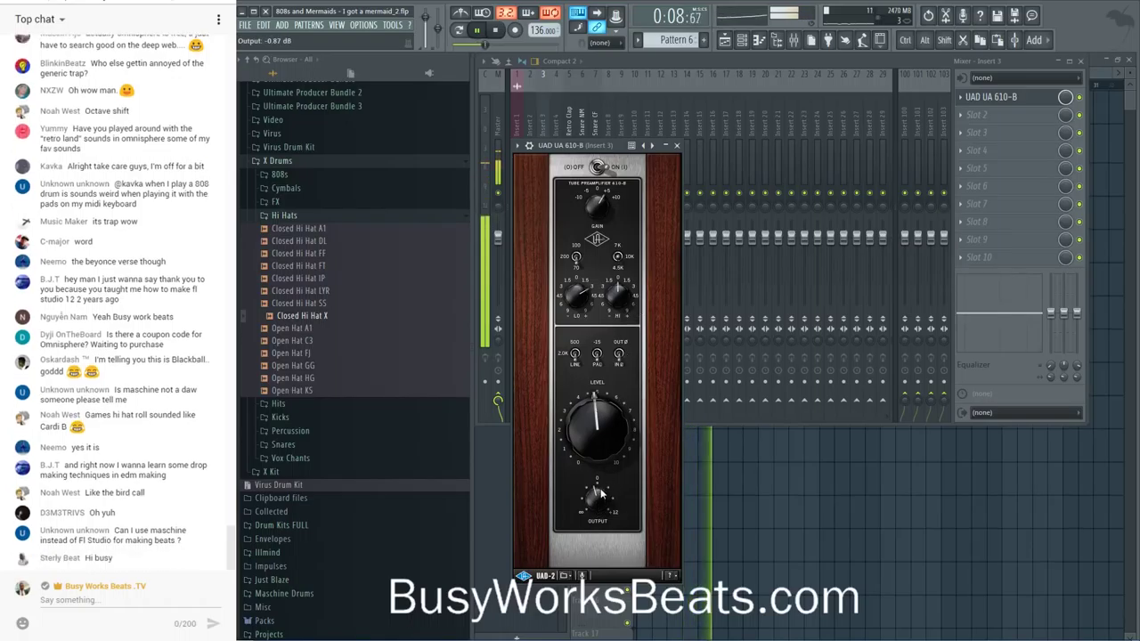
pyautogui.click(677, 147)
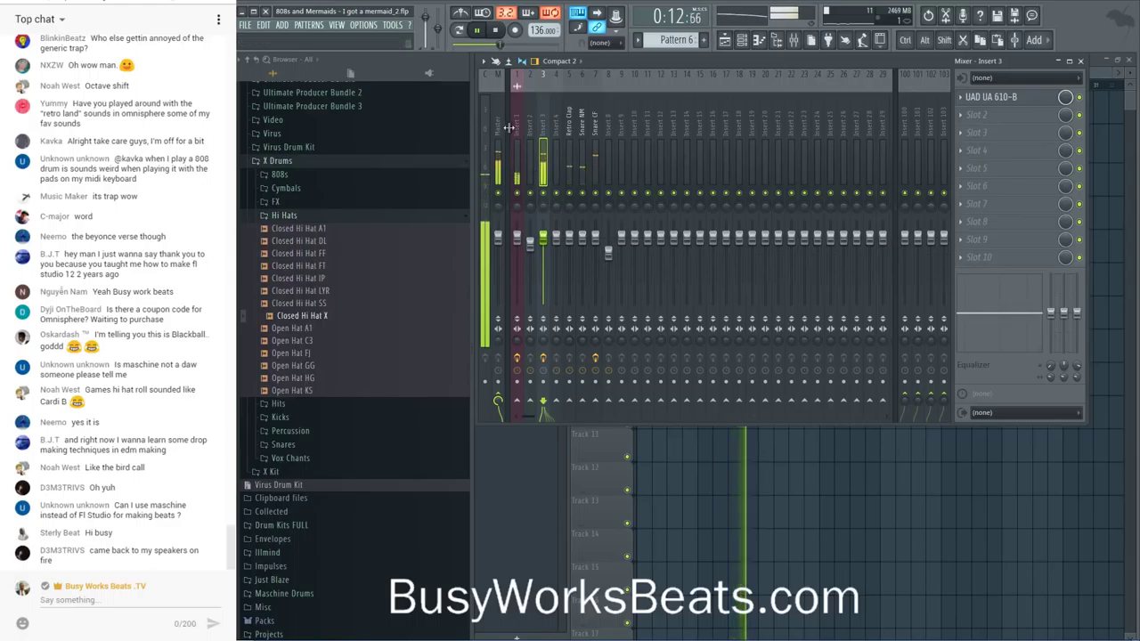
# - Adjust the fine time shift of the Omnisphere channel in its wrapper settings and close its window
pyautogui.press('F9')
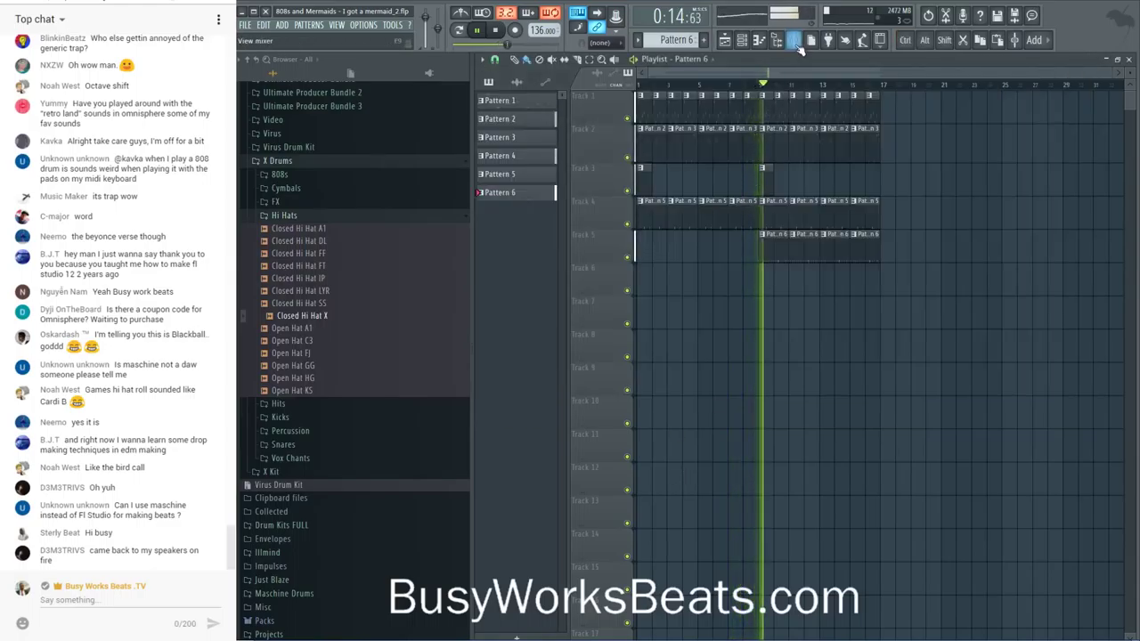
pyautogui.press('F9')
pyautogui.press('F6')
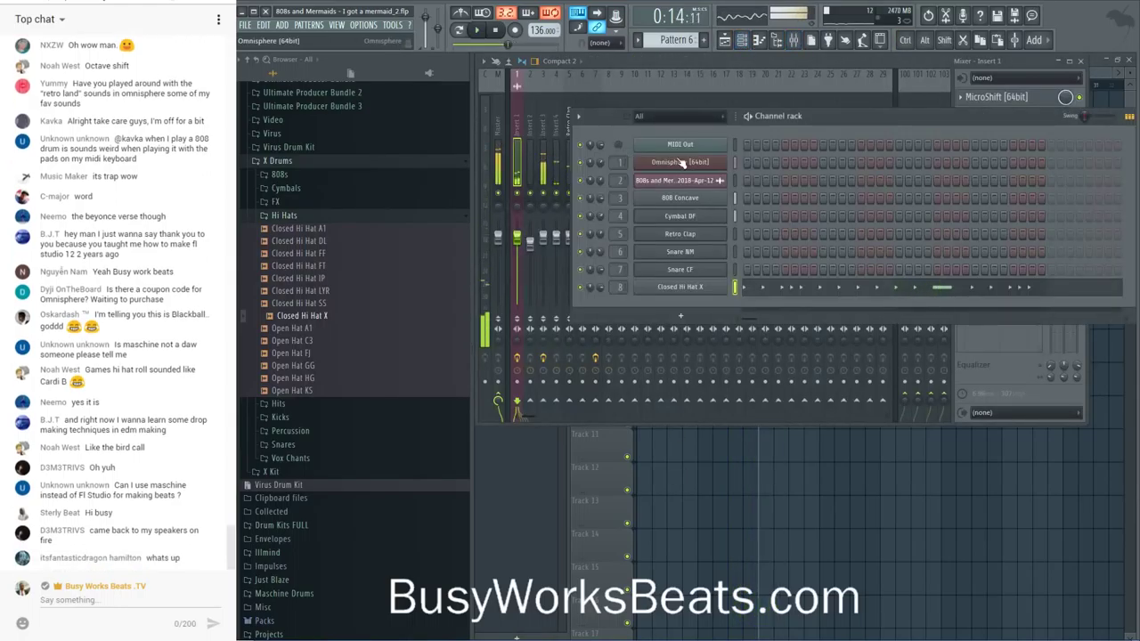
pyautogui.click(680, 162)
pyautogui.click(643, 171)
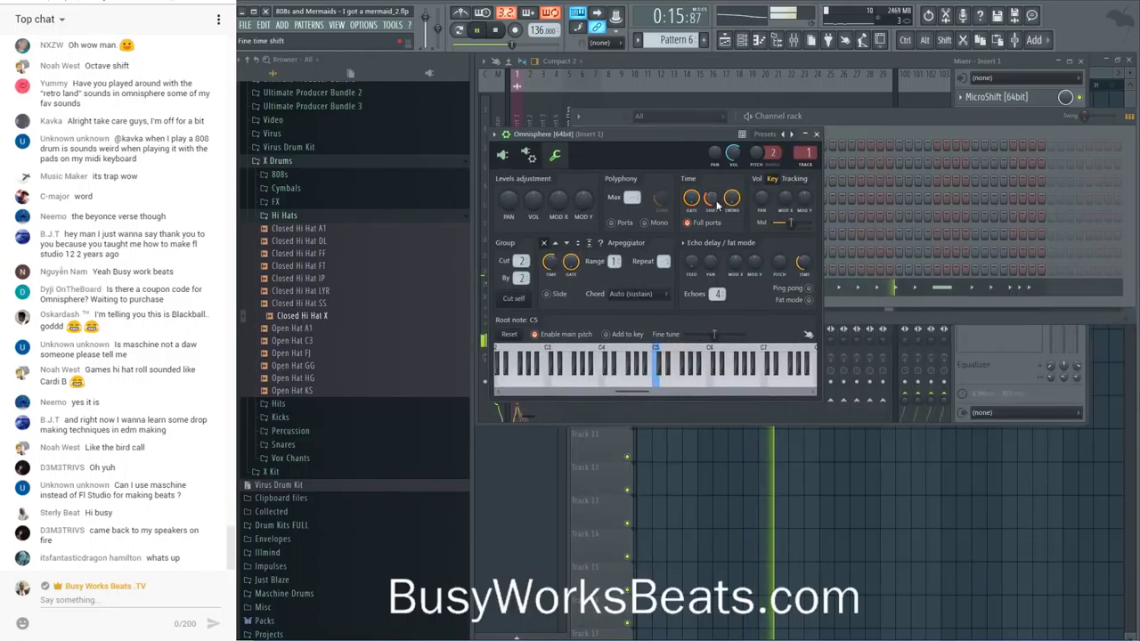
pyautogui.click(816, 134)
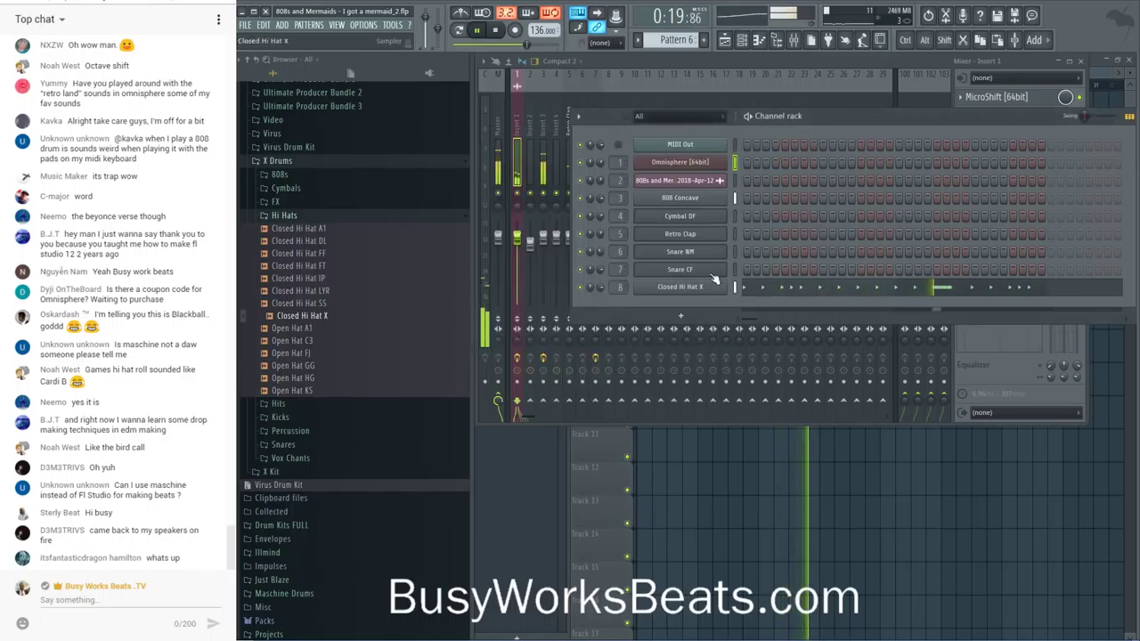
pyautogui.click(742, 40)
pyautogui.click(742, 41)
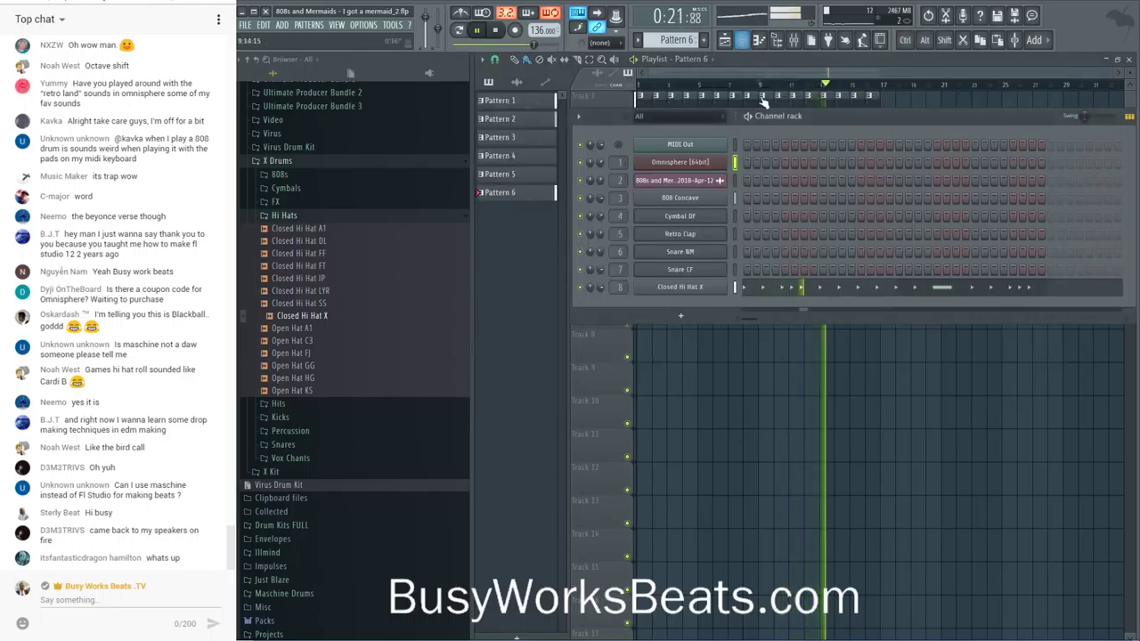
pyautogui.click(793, 40)
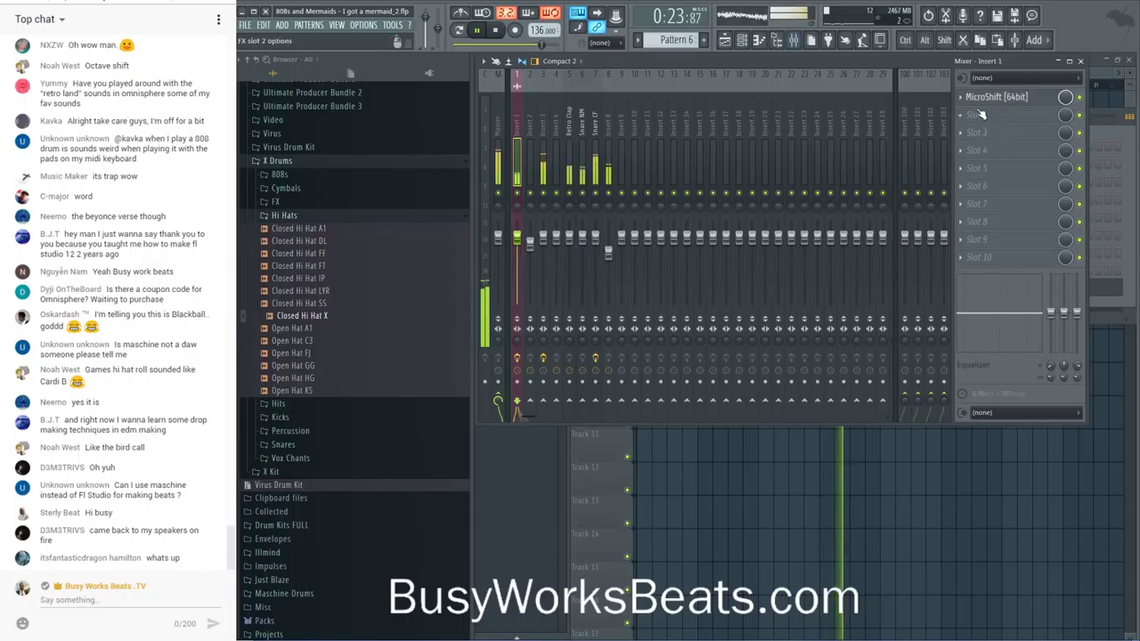
pyautogui.click(742, 40)
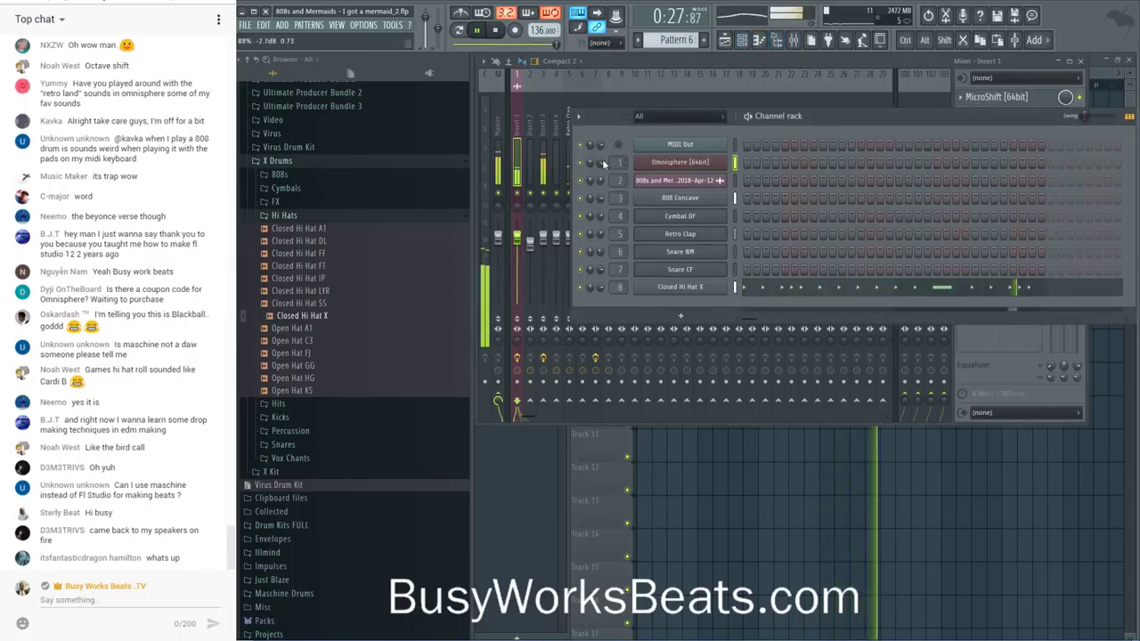
# - Create a new empty pattern, Pattern 7, and show its channels in the channel rack
pyautogui.press('F5')
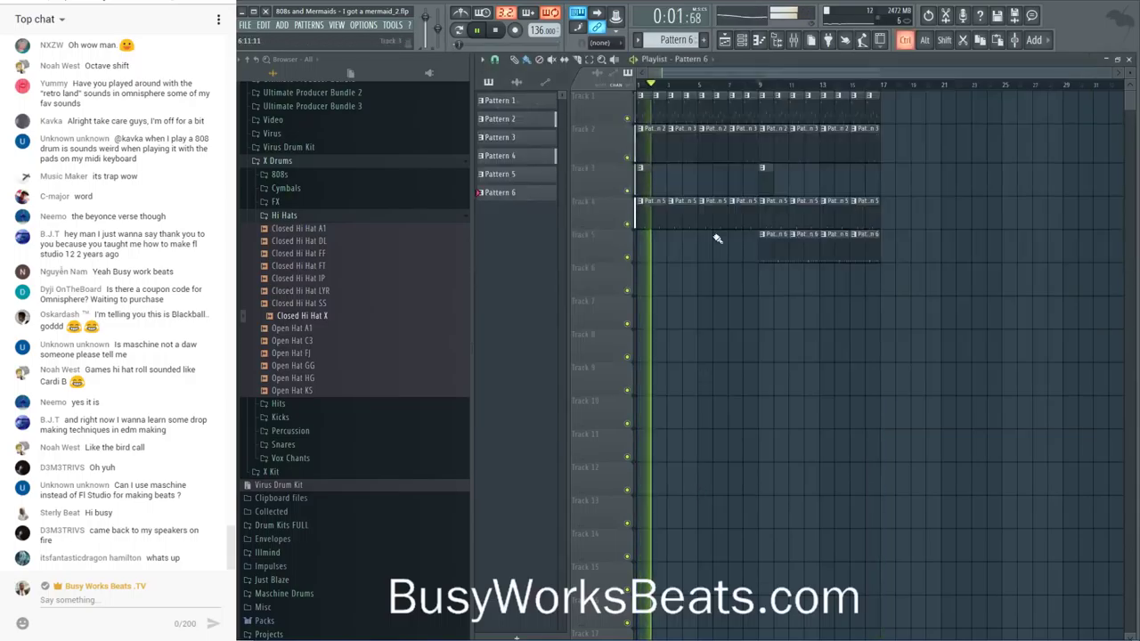
pyautogui.press('F4')
pyautogui.click(742, 40)
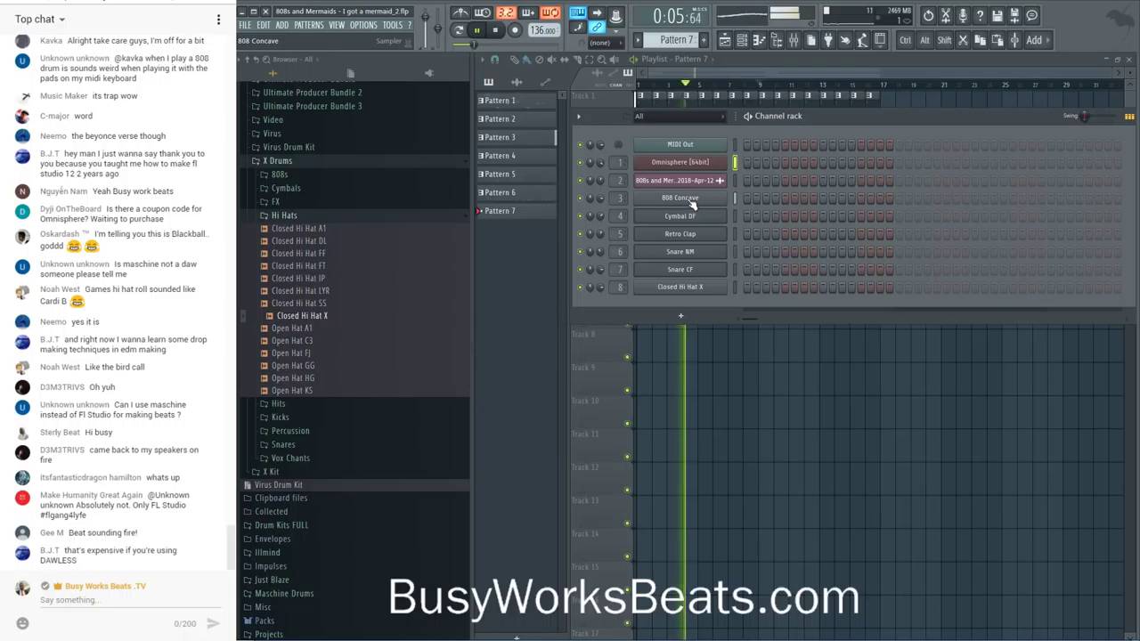
# - Add a 3x Osc channel routed to mixer insert 9 and save the project
pyautogui.click(793, 39)
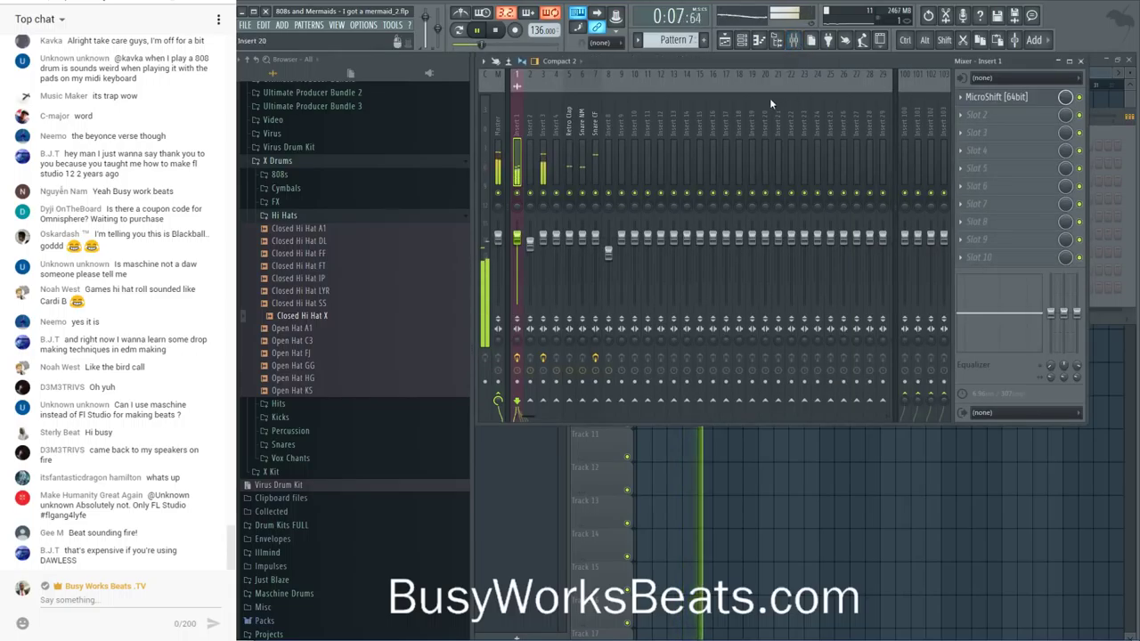
pyautogui.press('F6')
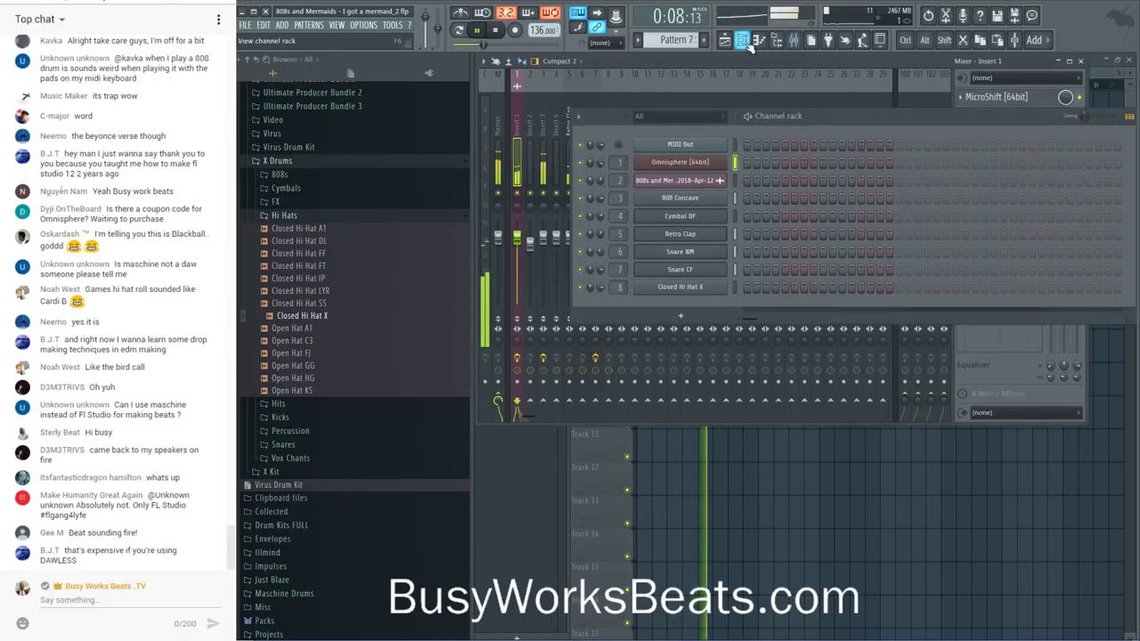
pyautogui.click(682, 316)
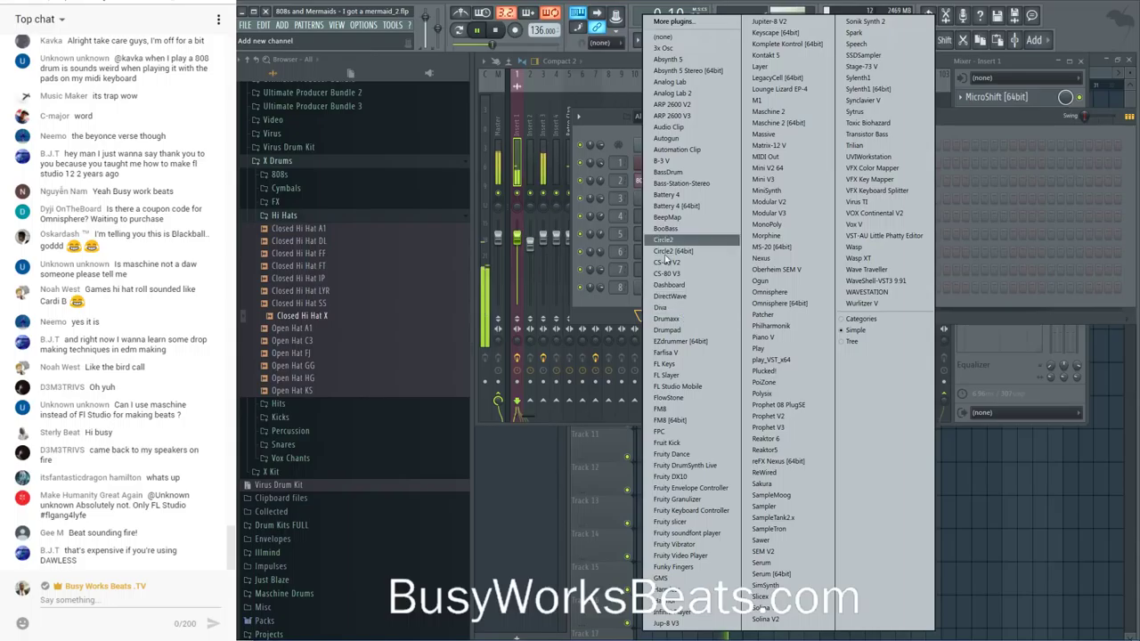
pyautogui.click(675, 48)
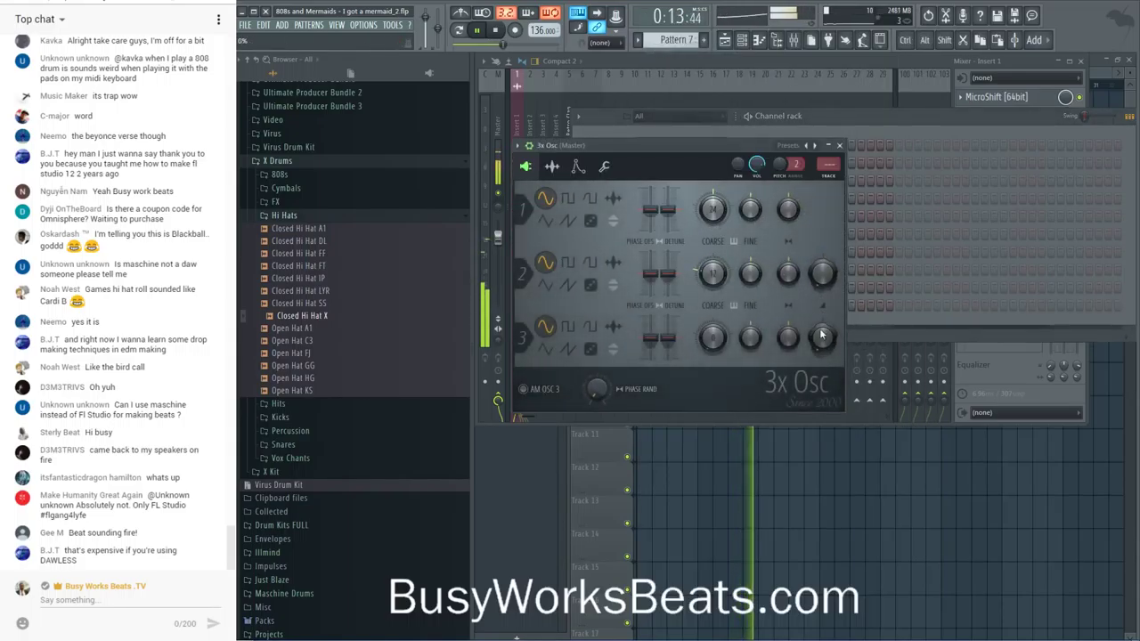
pyautogui.click(838, 145)
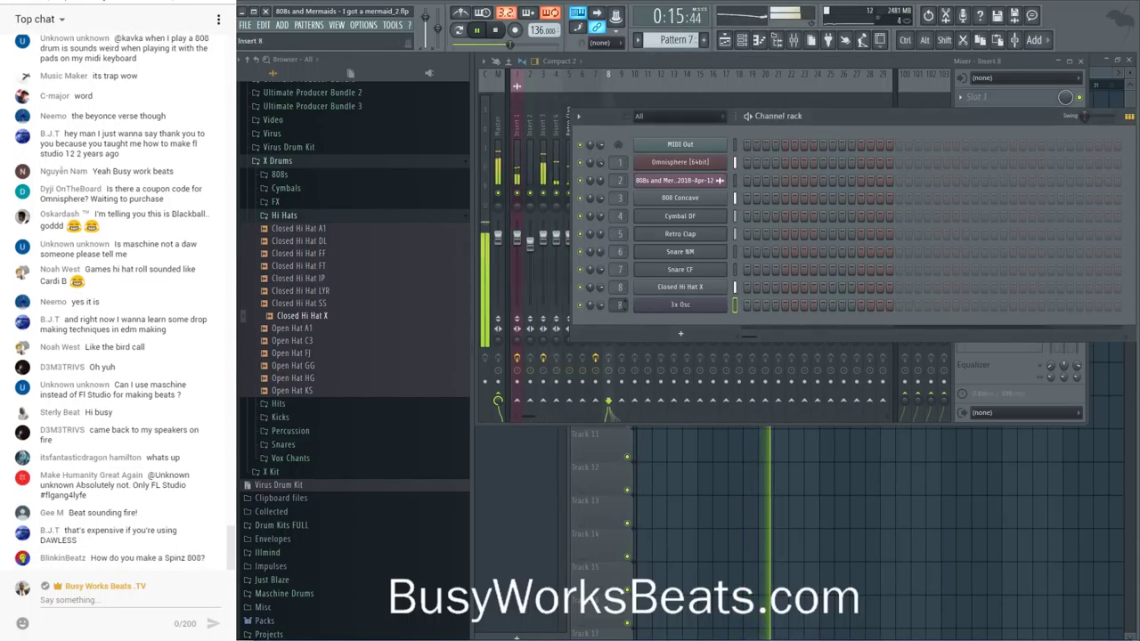
pyautogui.scroll(1, 620, 305)
pyautogui.hotkey('ctrl', 's')
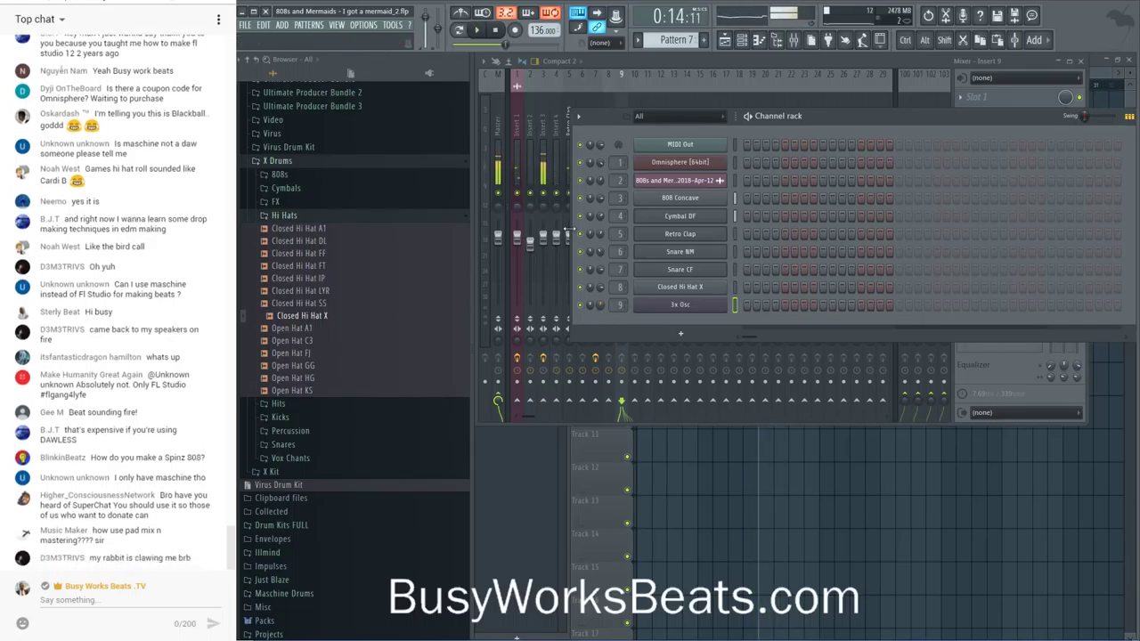
# - Audition the 3x Osc sound against the song playback and inspect the Microphone insert in the mixer
pyautogui.click(677, 306)
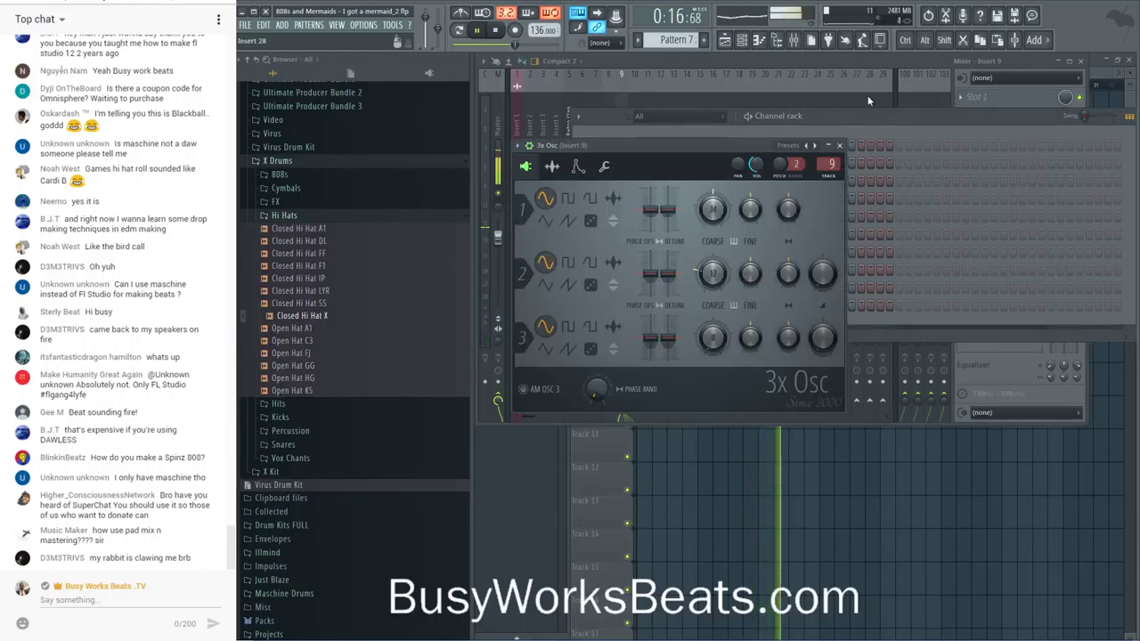
pyautogui.press('F9')
pyautogui.press('space')
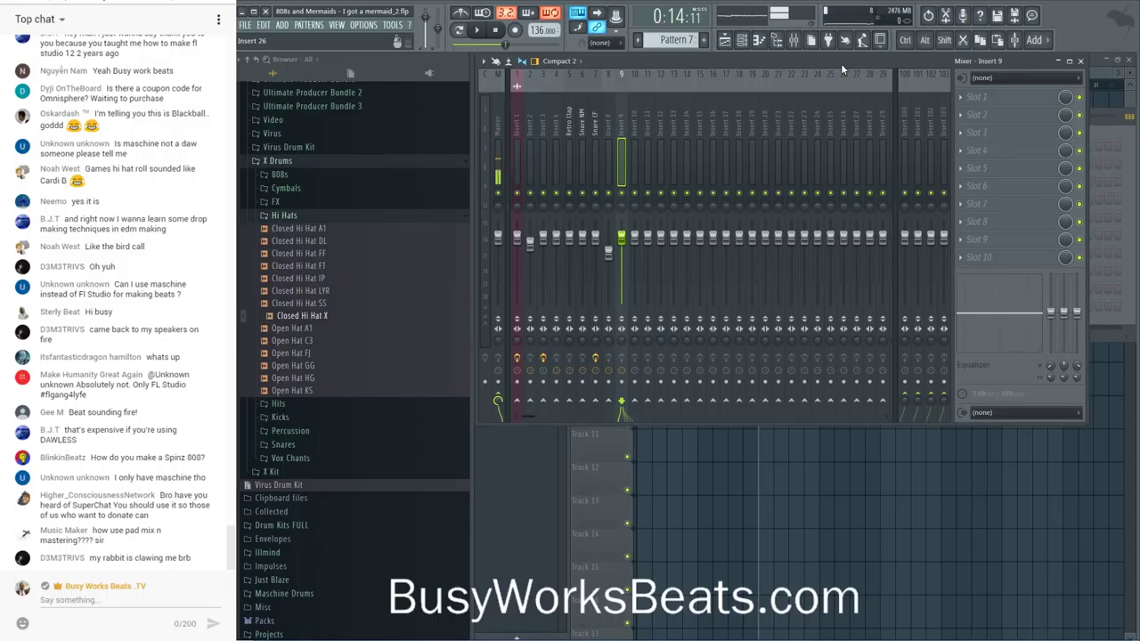
pyautogui.press('space')
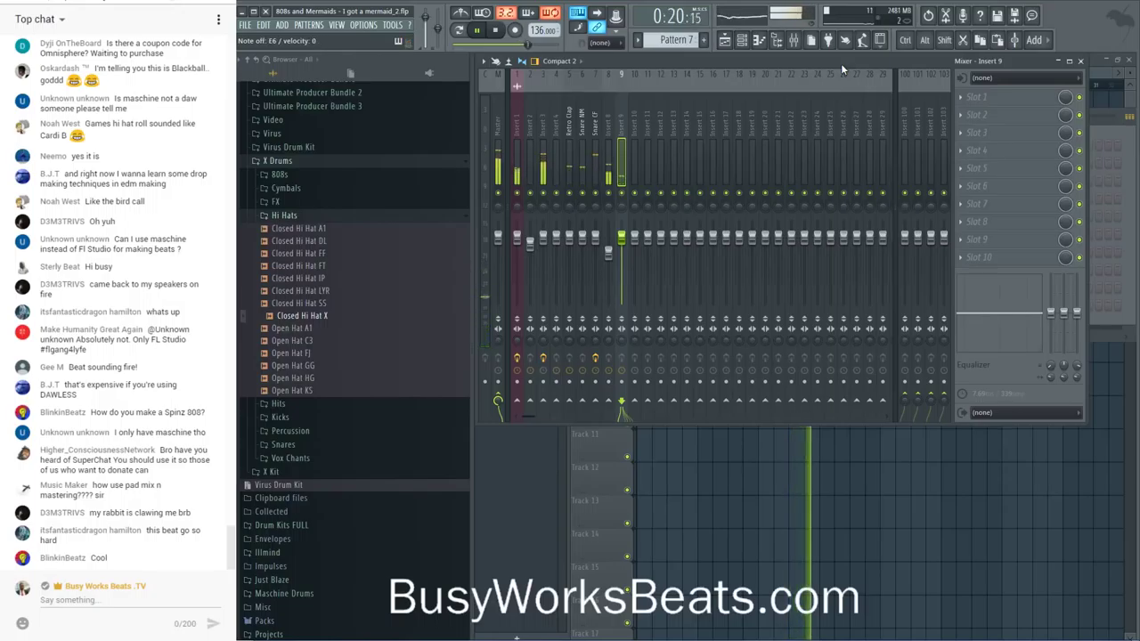
pyautogui.scroll(-10, 847, 100)
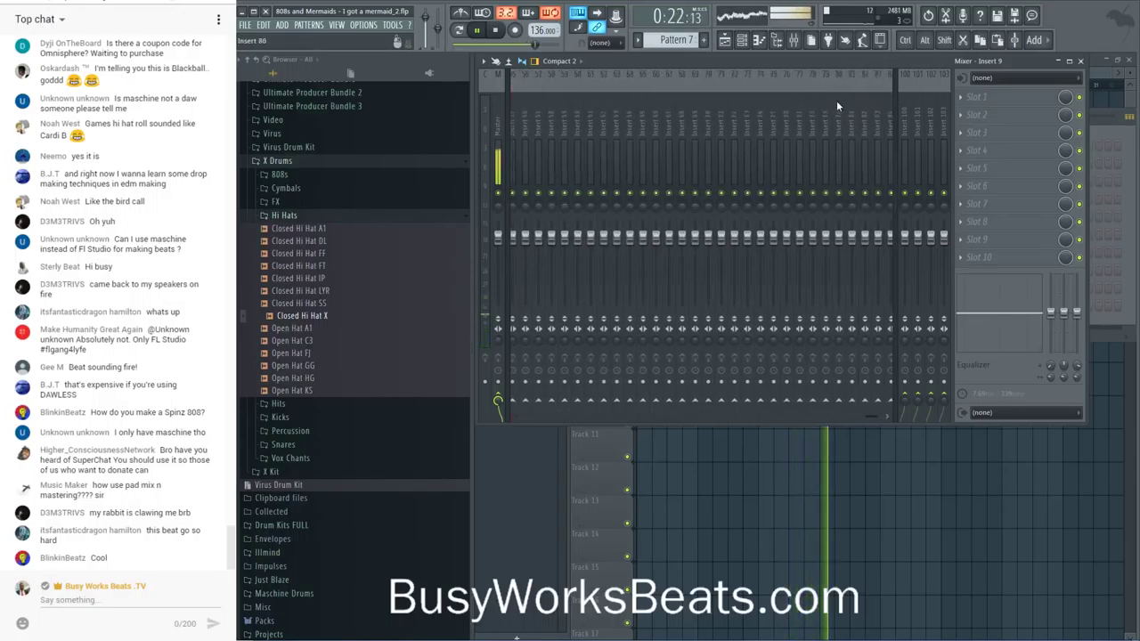
pyautogui.click(766, 114)
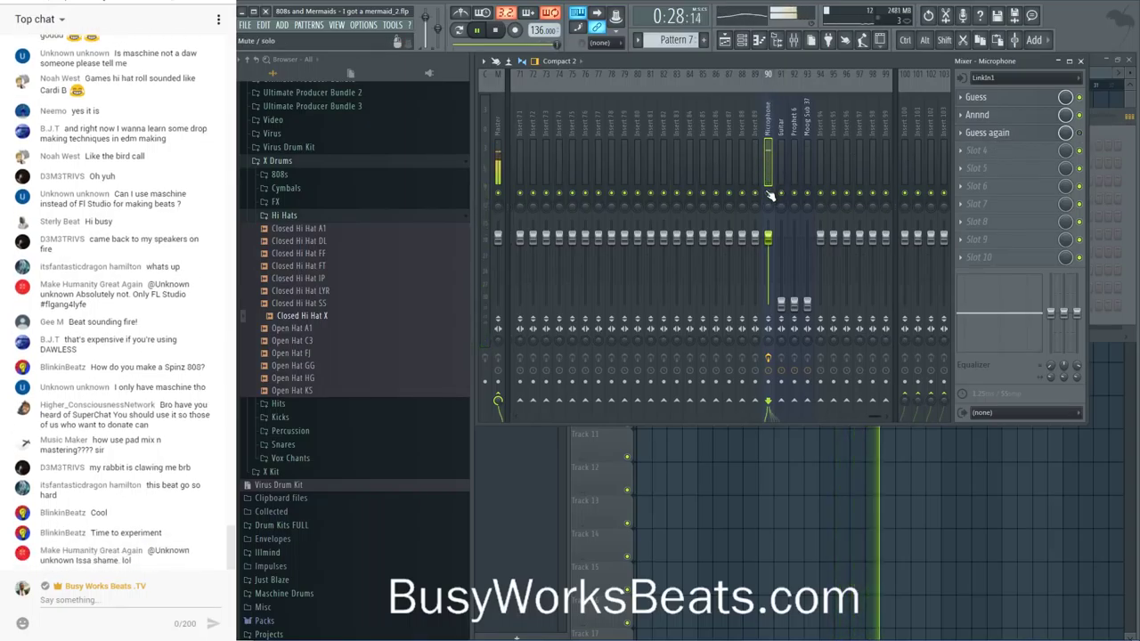
# - Set song playback to start at bar 9 and refill Track 1 from there with copies of the last four Pattern 1 clips
pyautogui.click(808, 451)
pyautogui.click(759, 85)
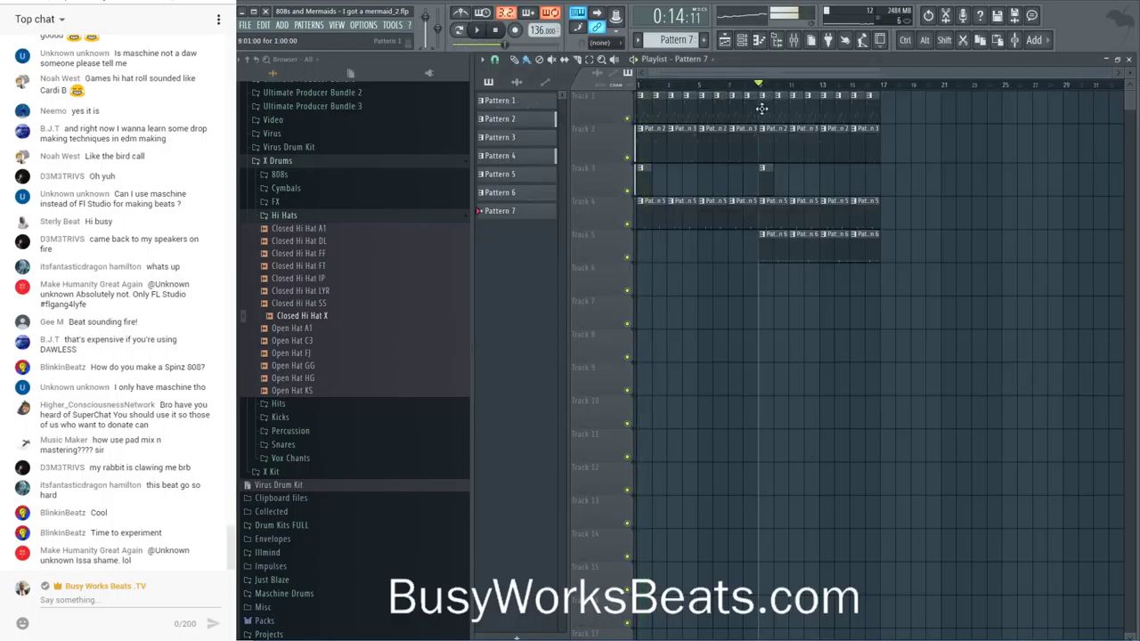
pyautogui.press('space')
pyautogui.scroll(2, 779, 93)
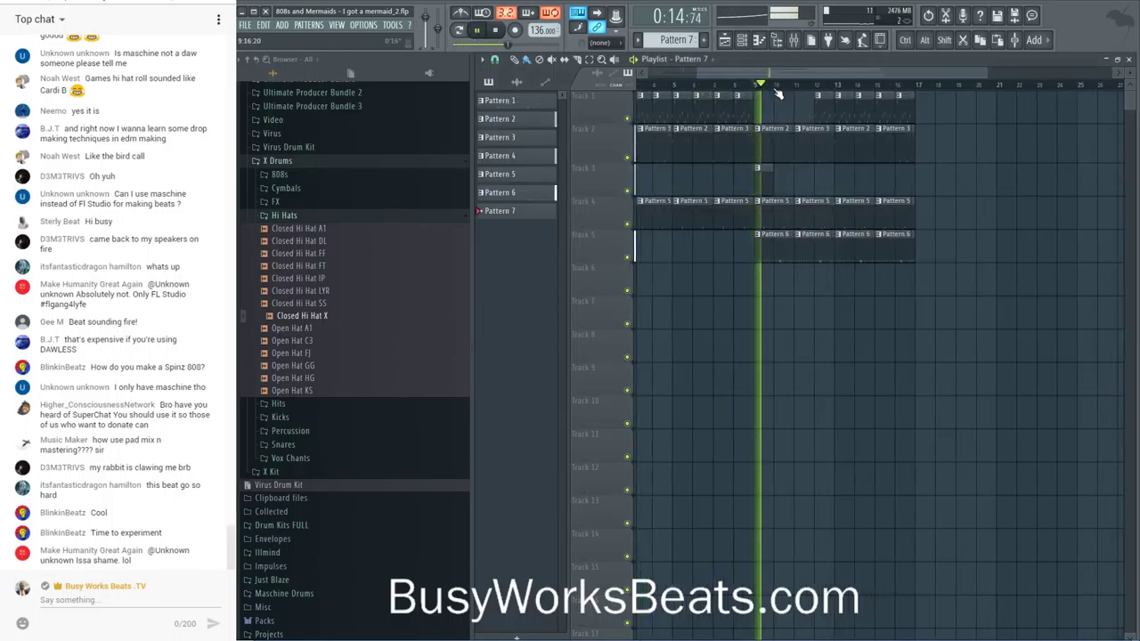
pyautogui.press('space')
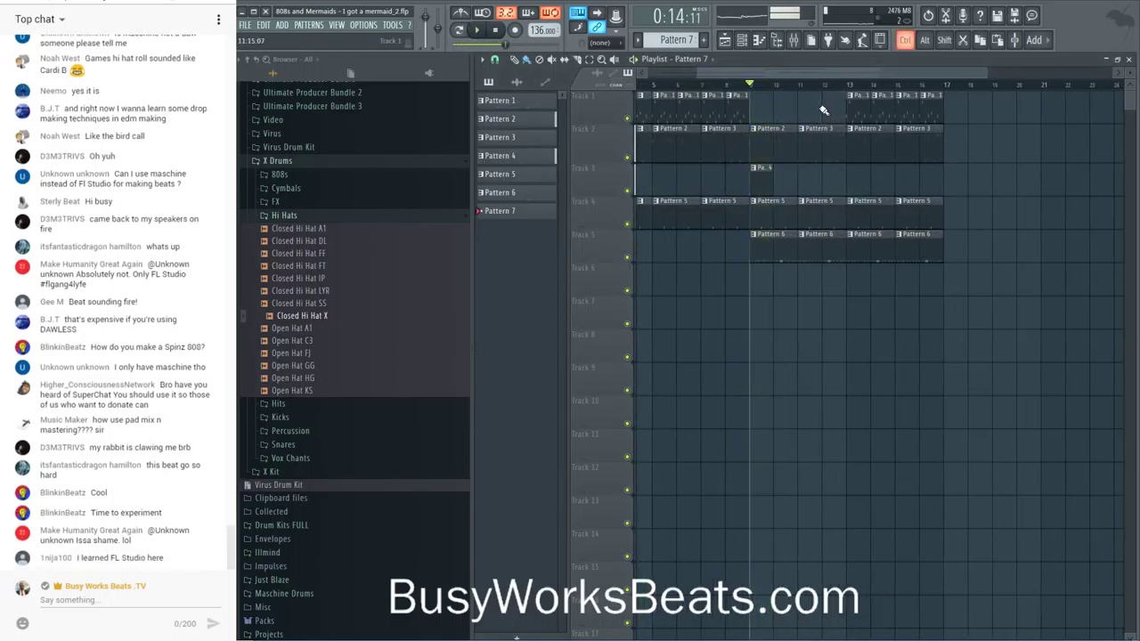
pyautogui.keyDown('shift'); pyautogui.moveTo(934, 112); pyautogui.dragTo(823, 105); pyautogui.keyUp('shift')
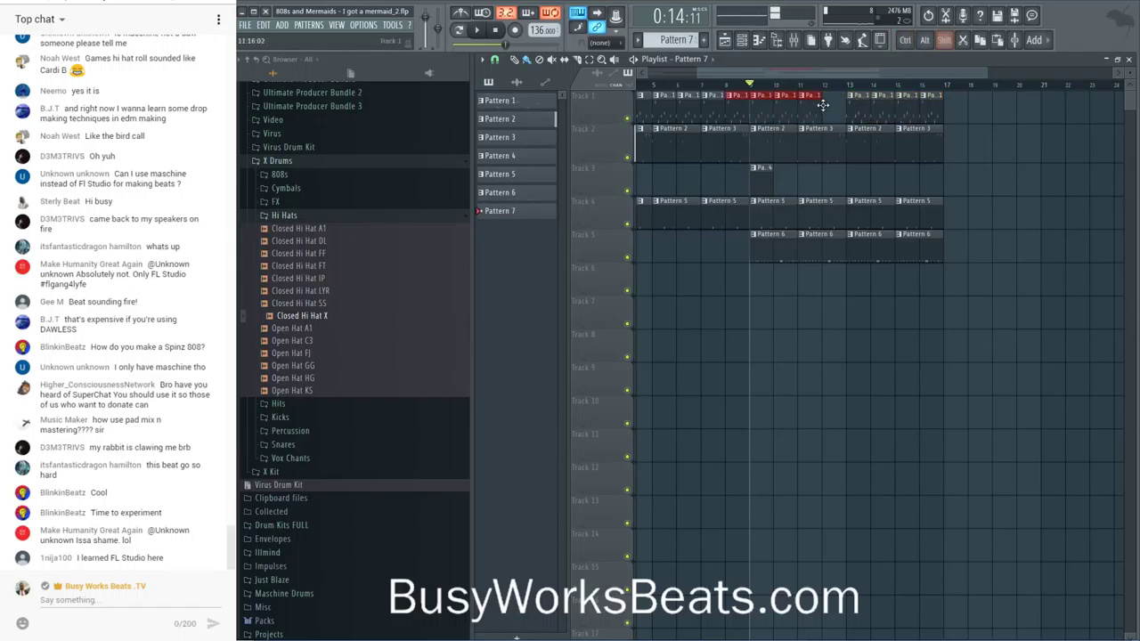
# - Load the Gross Beat effect into slot 2 of mixer Insert 1
pyautogui.click(795, 42)
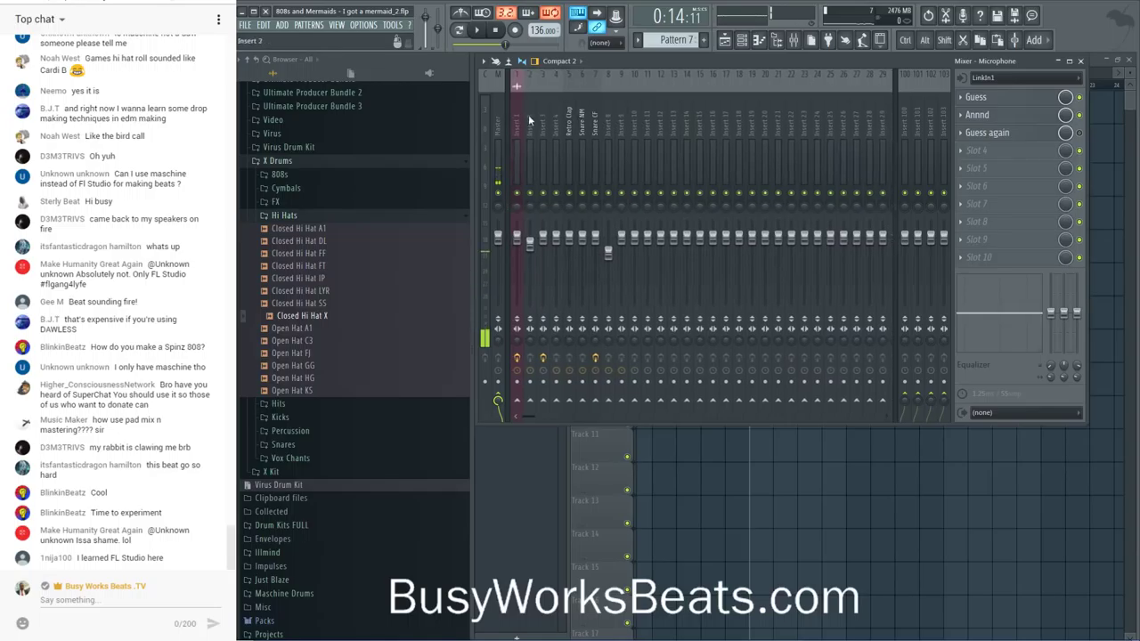
pyautogui.click(980, 115)
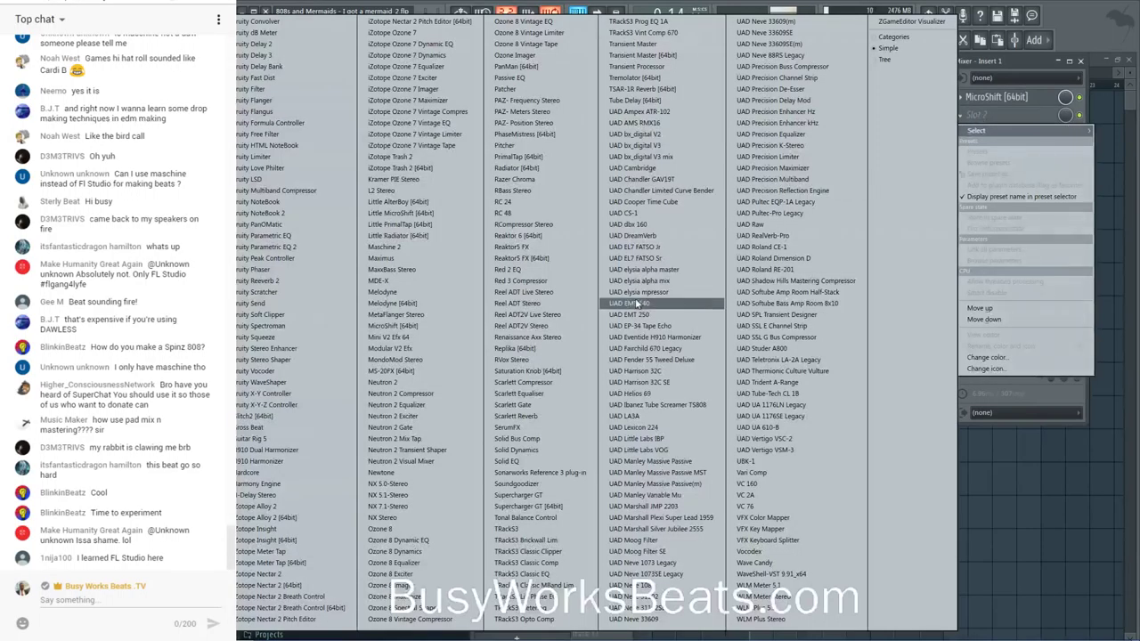
pyautogui.click(338, 428)
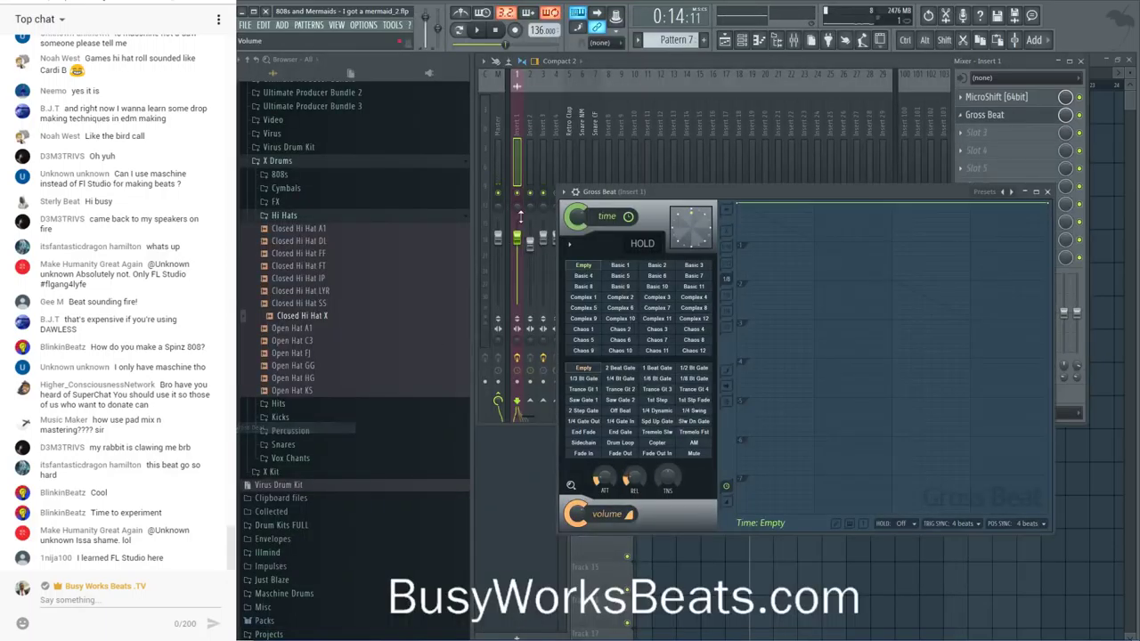
# - Add a Smooth point at beat 2 of Gross Beat's time envelope and lower it so the curve dips
pyautogui.press('space')
pyautogui.click(811, 211)
pyautogui.rightClick(814, 211)
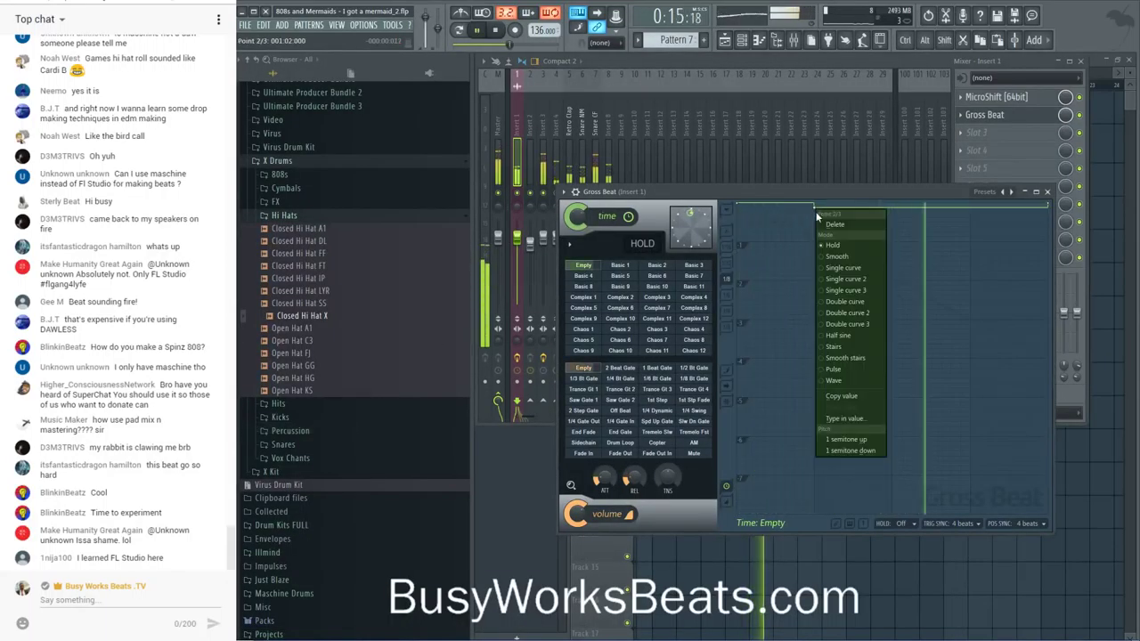
pyautogui.click(837, 257)
pyautogui.press('space')
pyautogui.moveTo(818, 210); pyautogui.dragTo(818, 236)
pyautogui.press('space')
# - Change the beat 2 point to Single curve and add a point at beat 3 that brings the envelope back up
pyautogui.rightClick(817, 243)
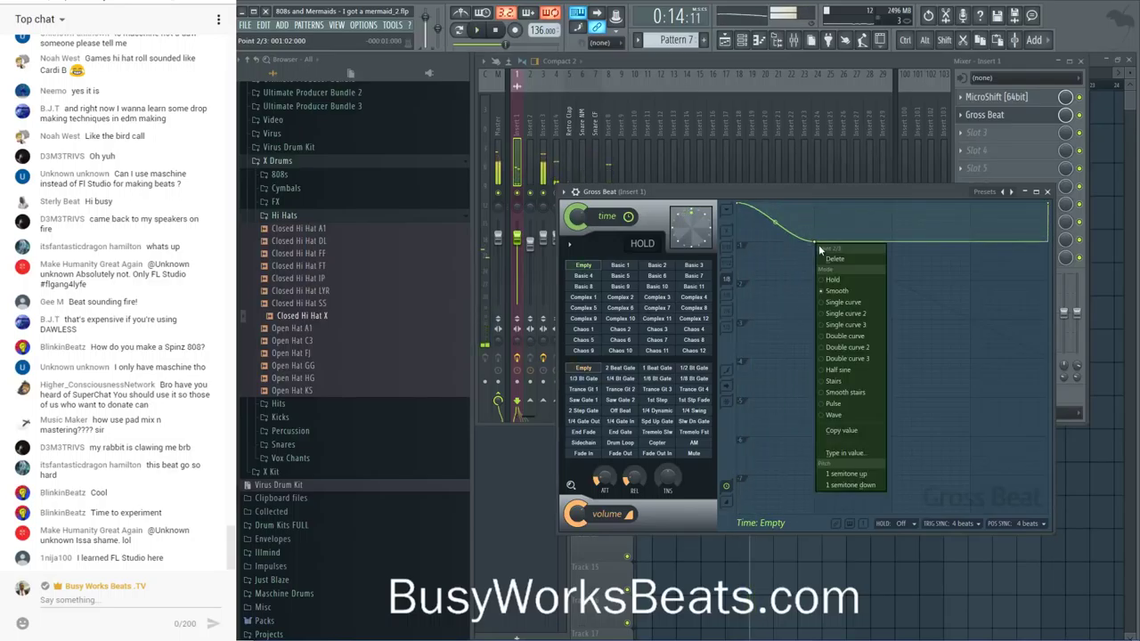
pyautogui.click(842, 303)
pyautogui.press('space')
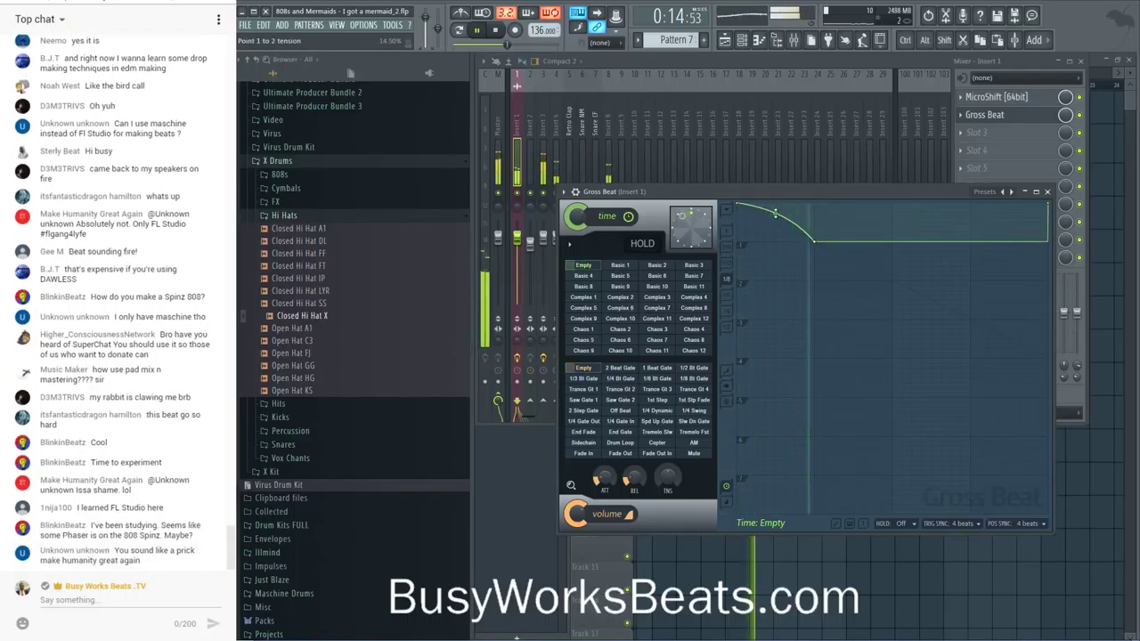
pyautogui.moveTo(904, 241); pyautogui.dragTo(891, 204)
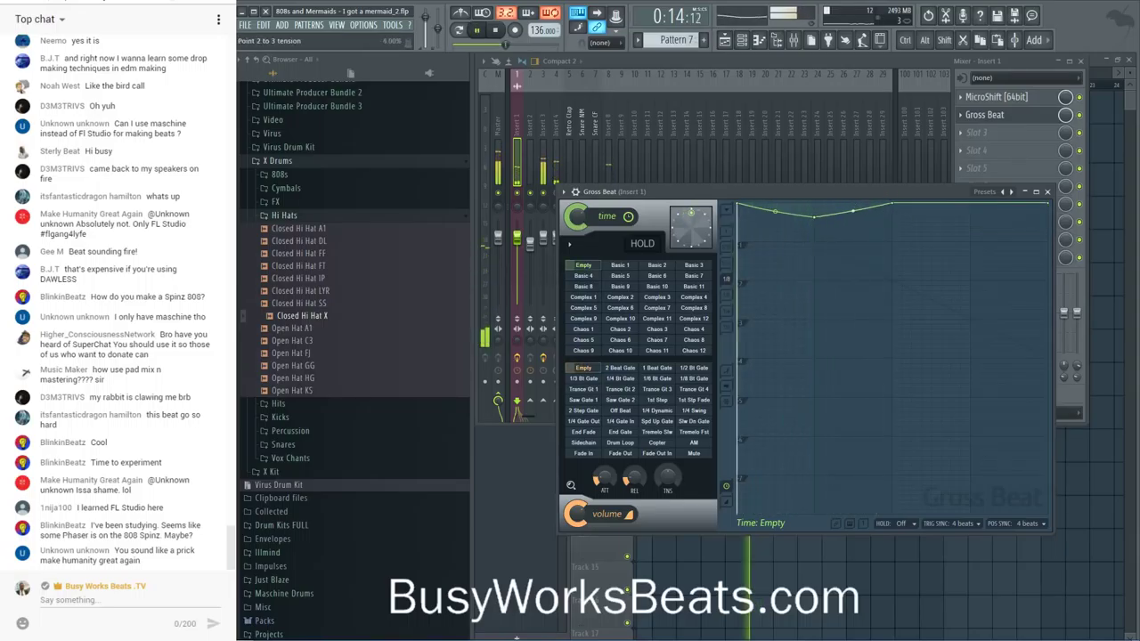
pyautogui.press('space')
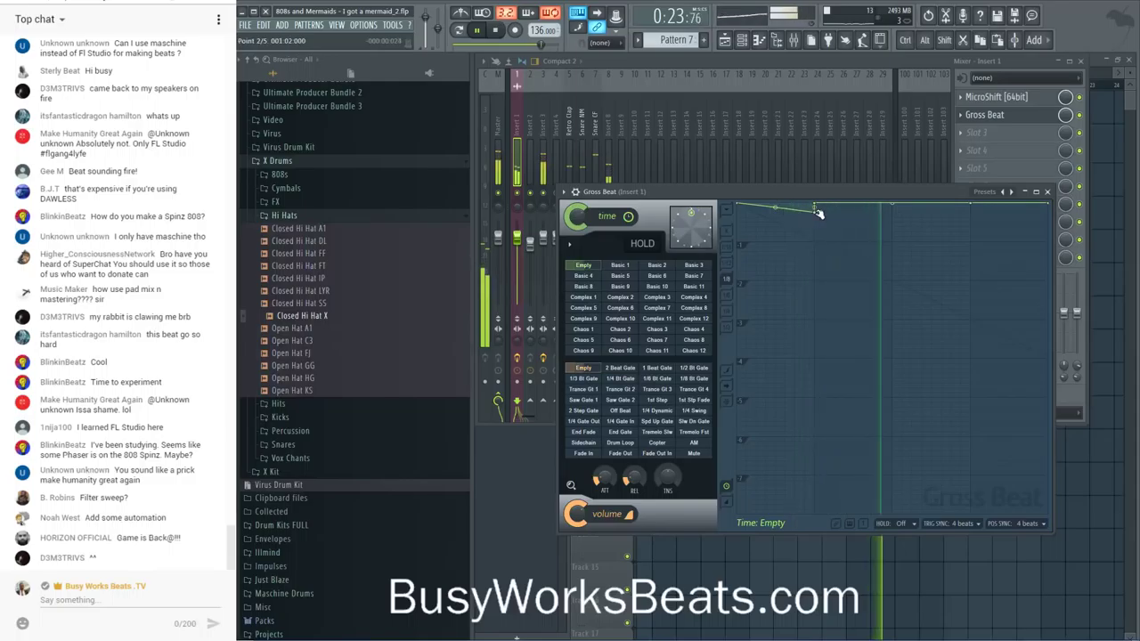
# - Fine-tune the beat 2 point's depth and set the tension before it to about 5.5% while listening to the song
pyautogui.moveTo(814, 212); pyautogui.dragTo(814, 207)
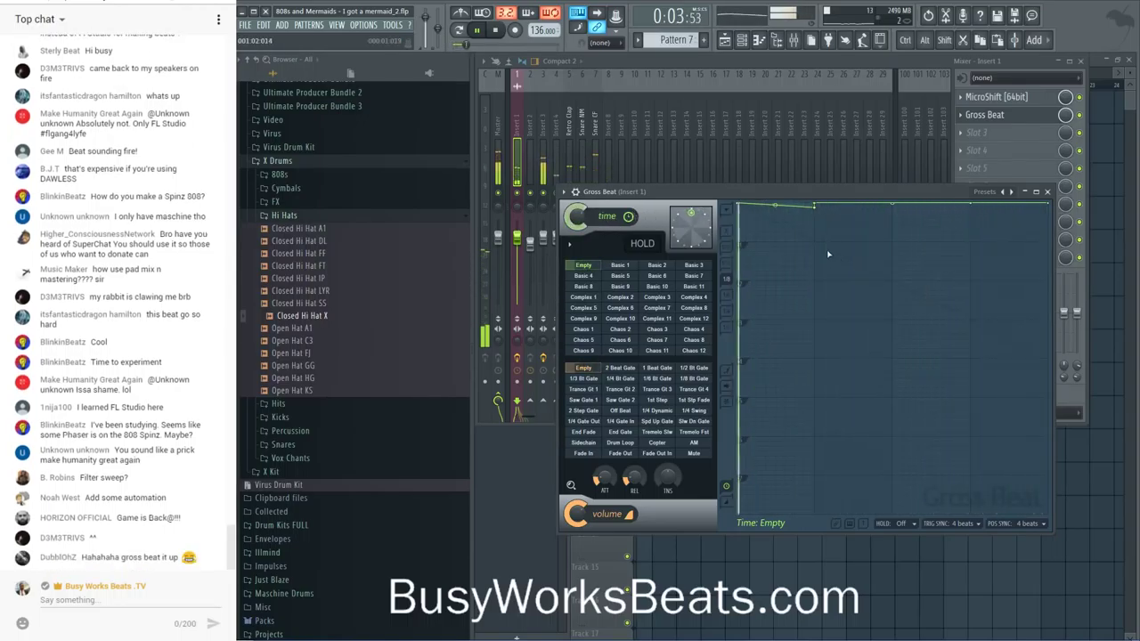
pyautogui.press('space')
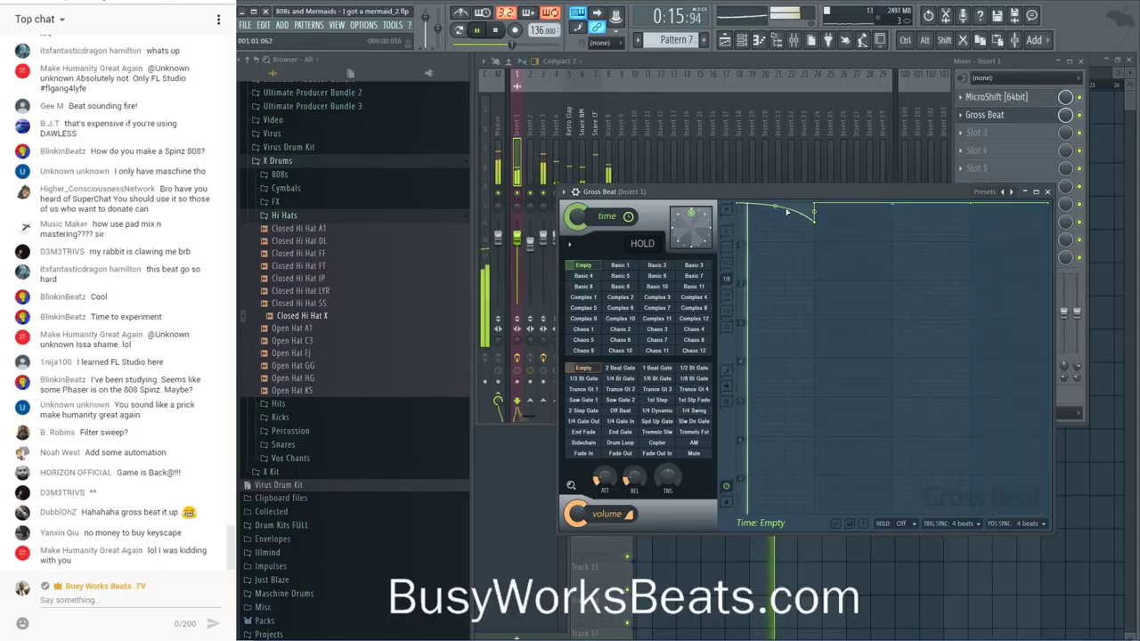
pyautogui.moveTo(777, 210); pyautogui.dragTo(775, 210)
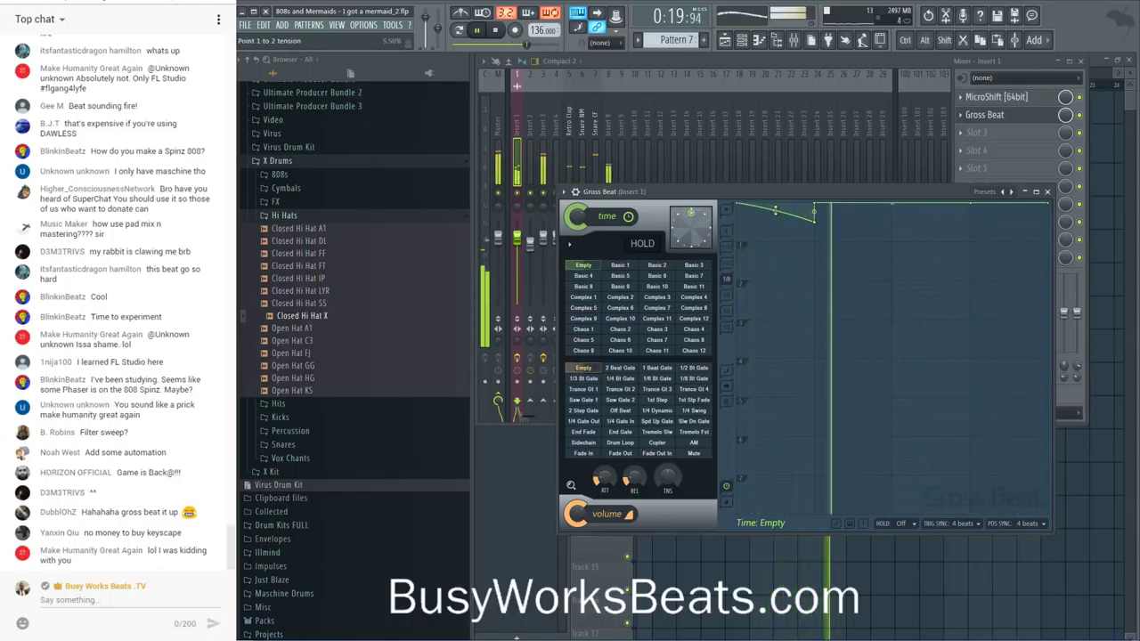
pyautogui.press('space')
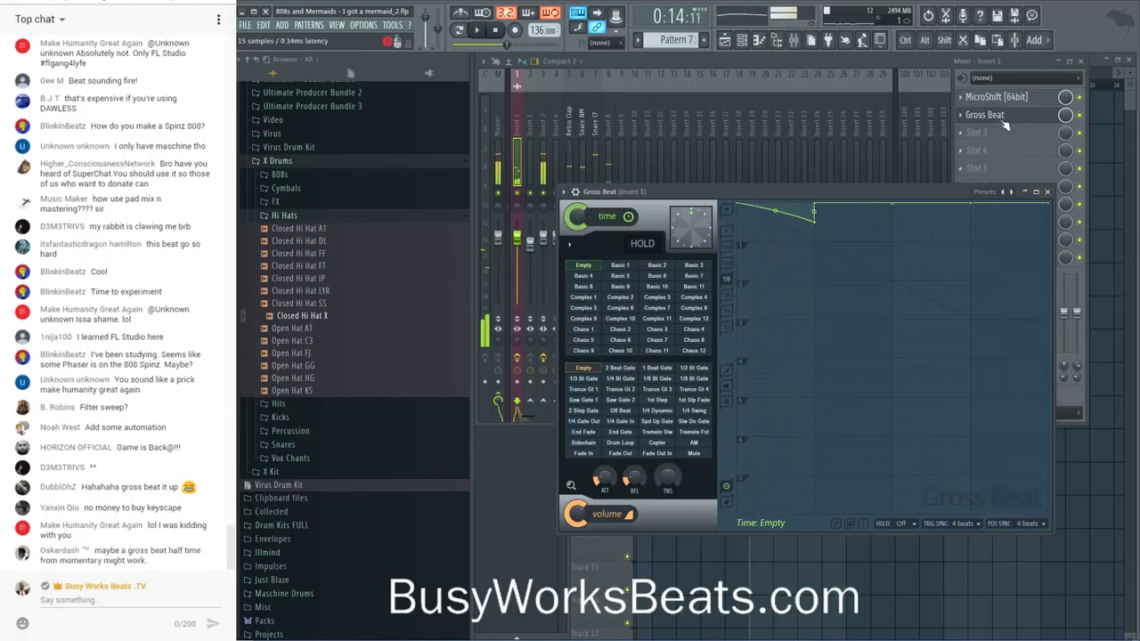
# - Remove Gross Beat from slot 2 of mixer Insert 1
pyautogui.click(965, 118)
pyautogui.moveTo(979, 130)
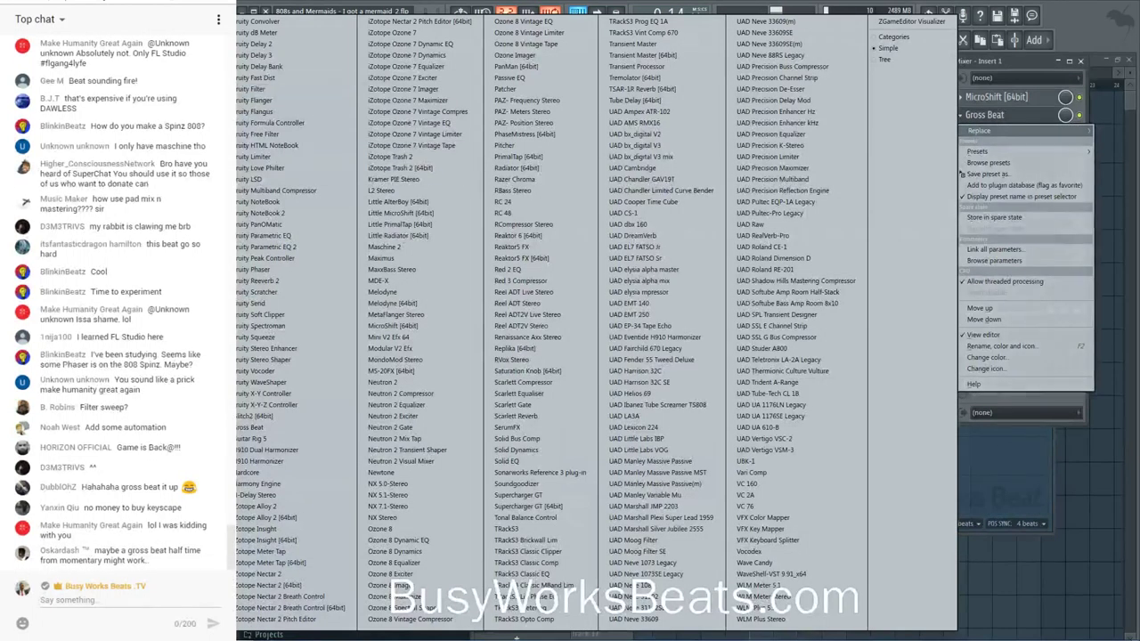
pyautogui.click(248, 80)
# - Return to the playlist and listen to the song from bar 9
pyautogui.press('F9')
pyautogui.press('space')
pyautogui.press('F9')
pyautogui.press('F9')
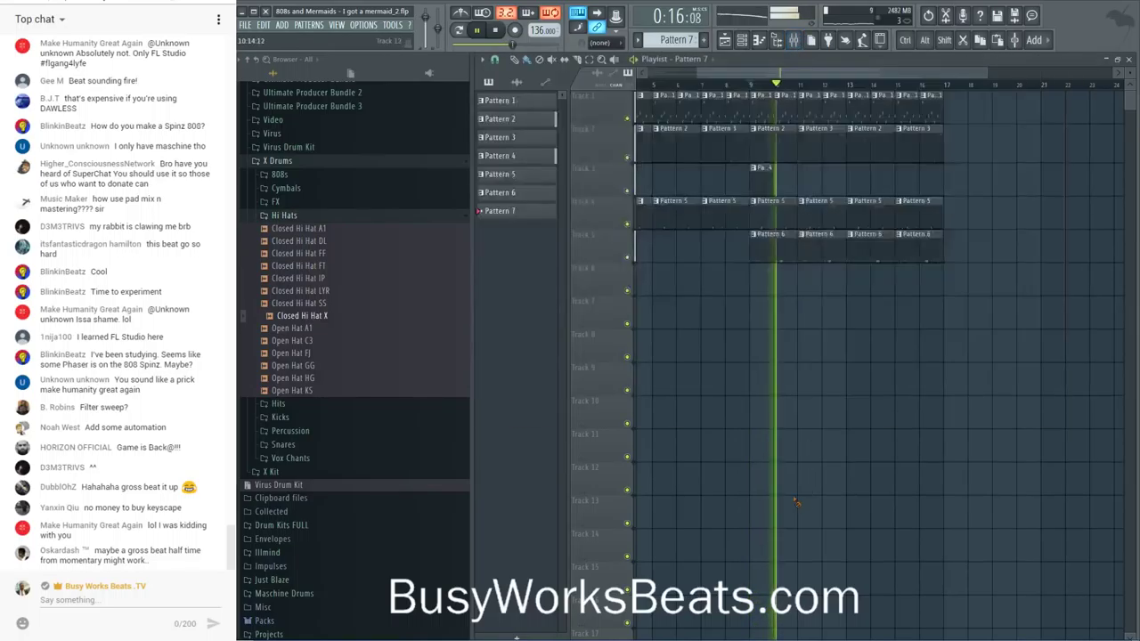
pyautogui.press('space')
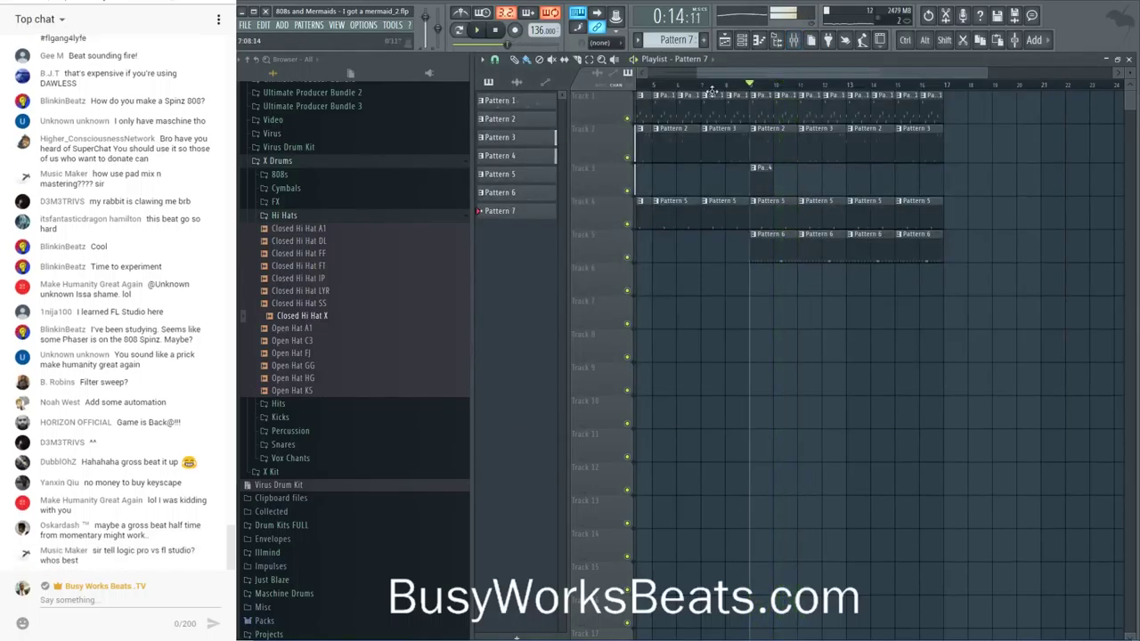
# - Remove the Pattern 1 clips from bars 9 to 12 on Track 1 and play the song from bar 9
pyautogui.hscroll(-4, 713, 92)
pyautogui.rightClick(833, 98)
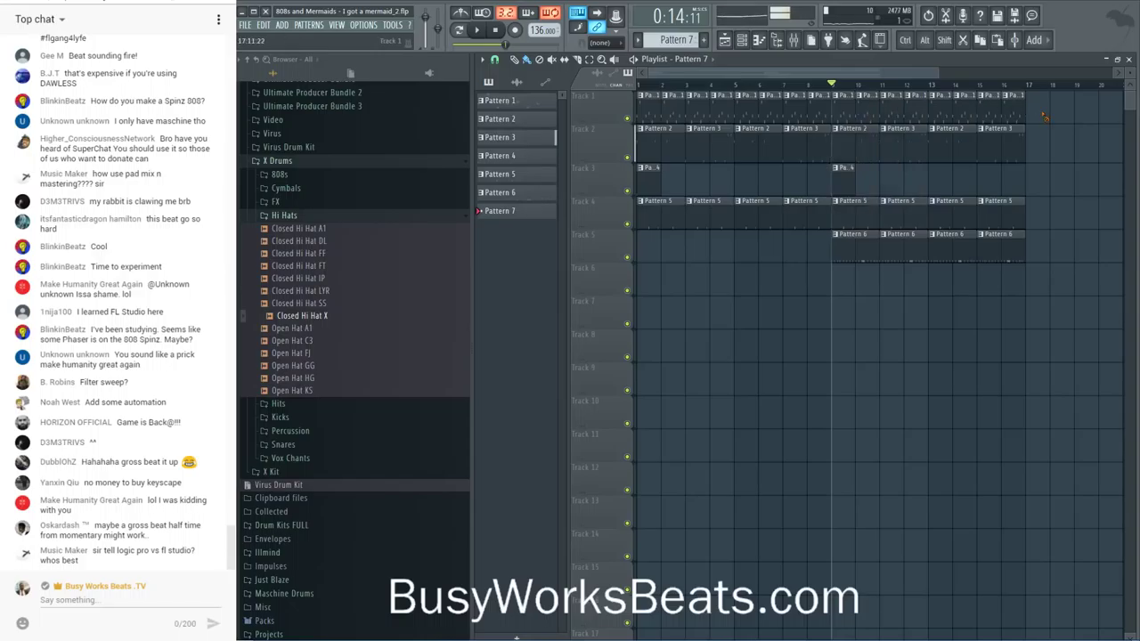
pyautogui.press('space')
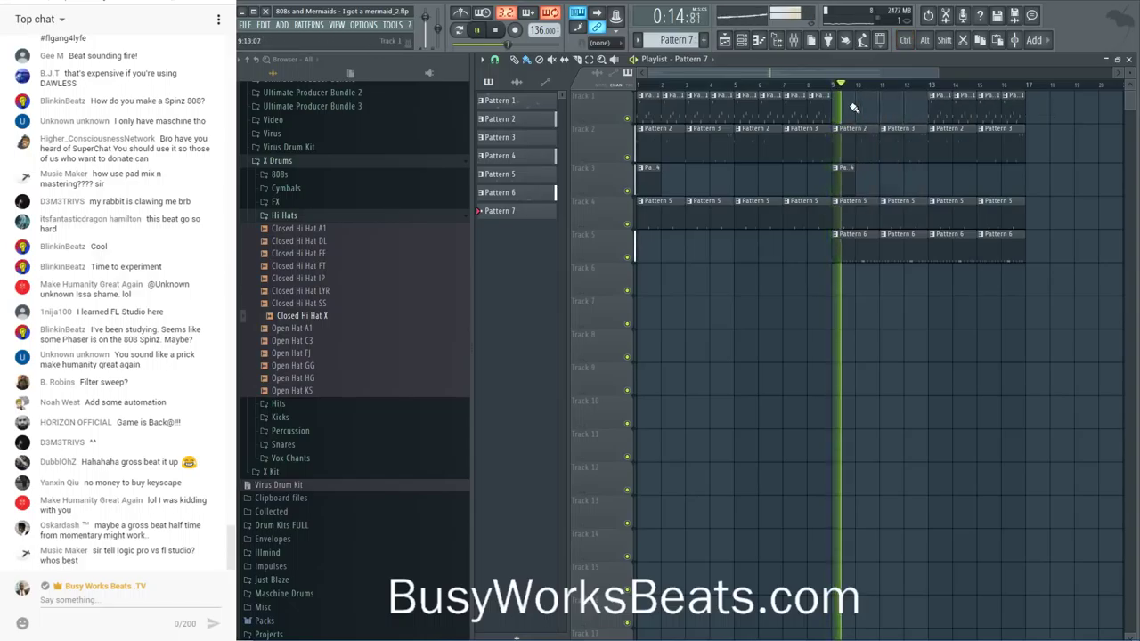
# - Load Auto-Tune 8.1 into slot 4 of the Microphone mixer track
pyautogui.press('F9')
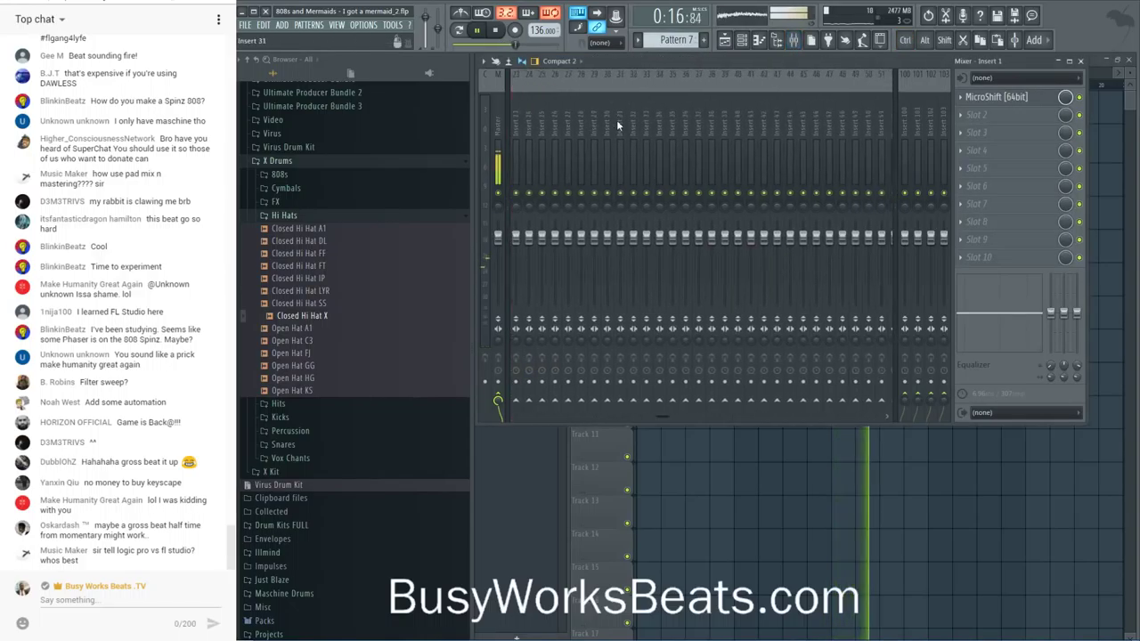
pyautogui.scroll(-10, 624, 116)
pyautogui.click(759, 111)
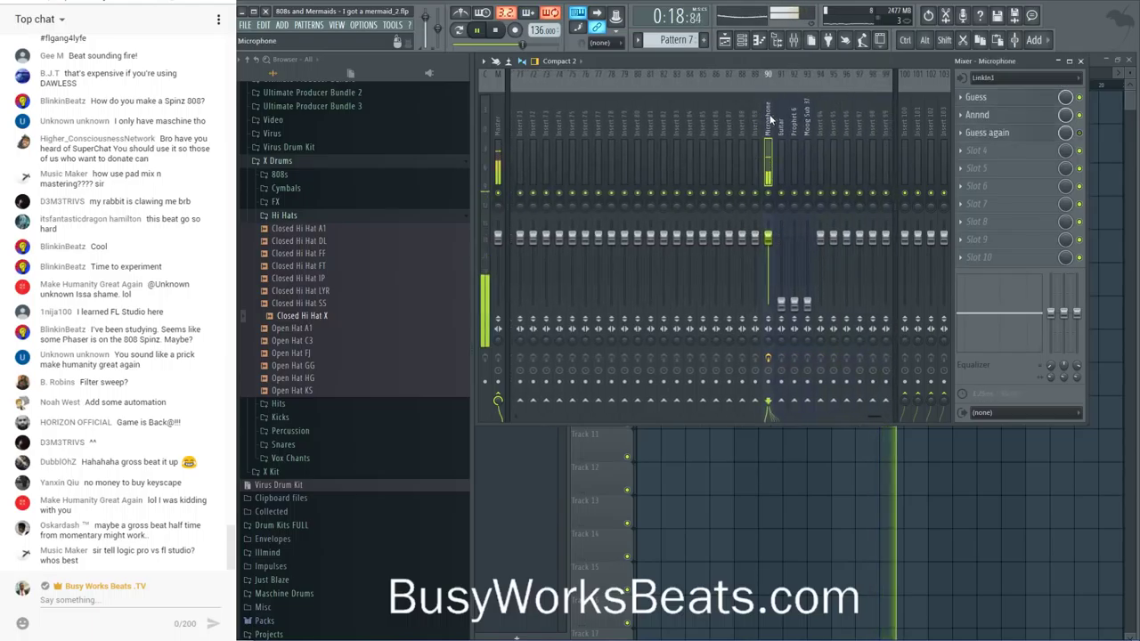
pyautogui.click(973, 152)
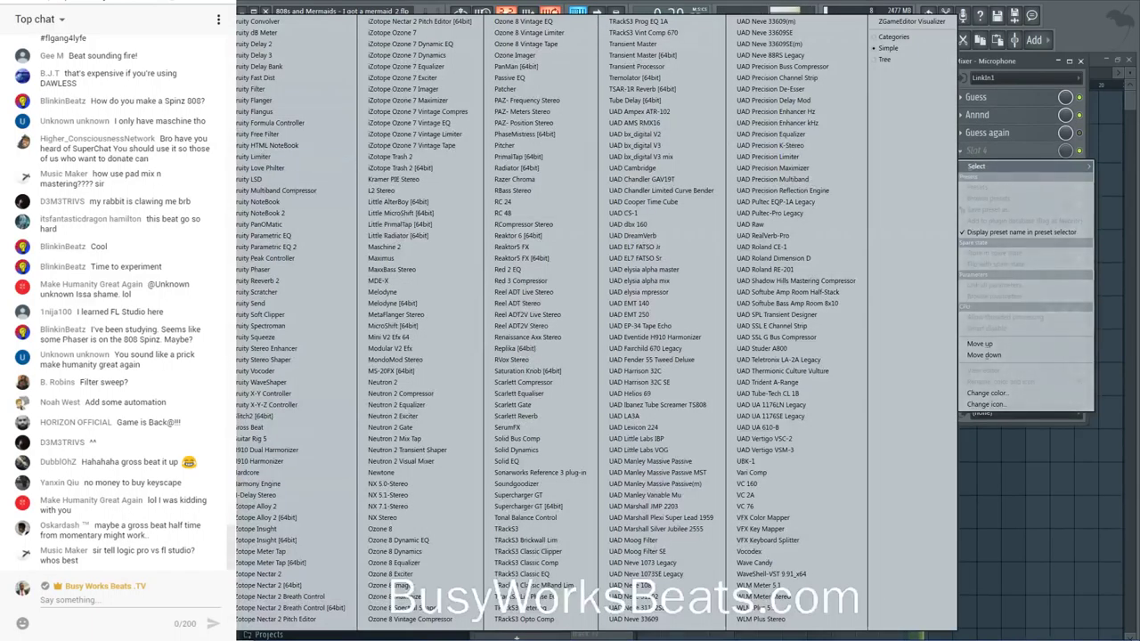
pyautogui.click(571, 239)
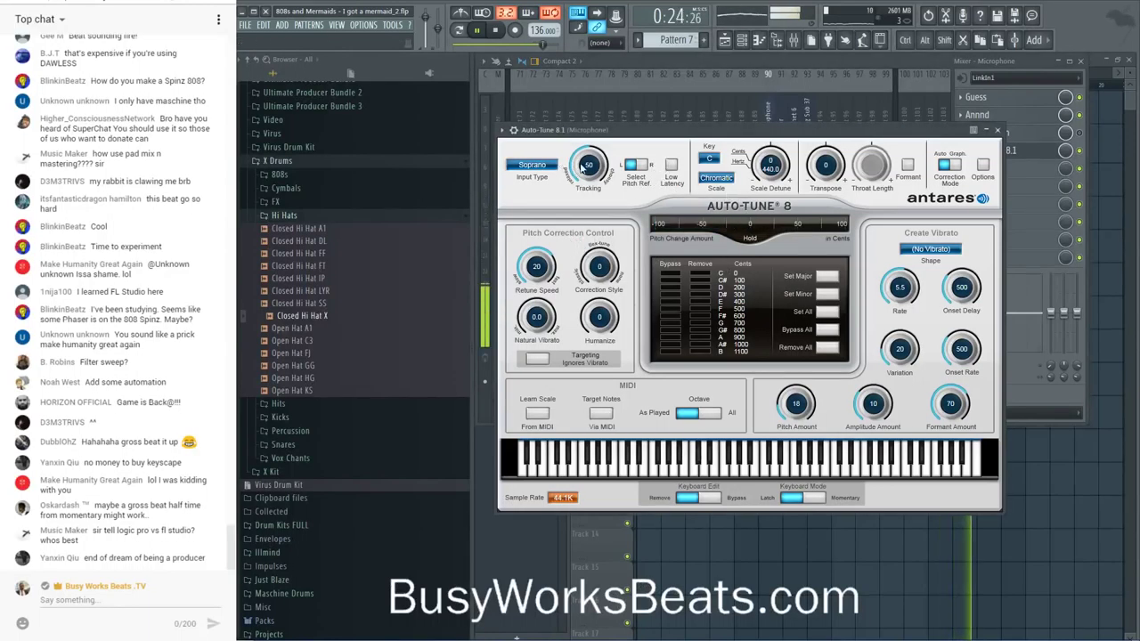
# - Set Auto-Tune to Low Male input, Low Latency and retune speed 0, and remove the notes C#, D#, F#, G# and A#
pyautogui.click(532, 165)
pyautogui.click(544, 195)
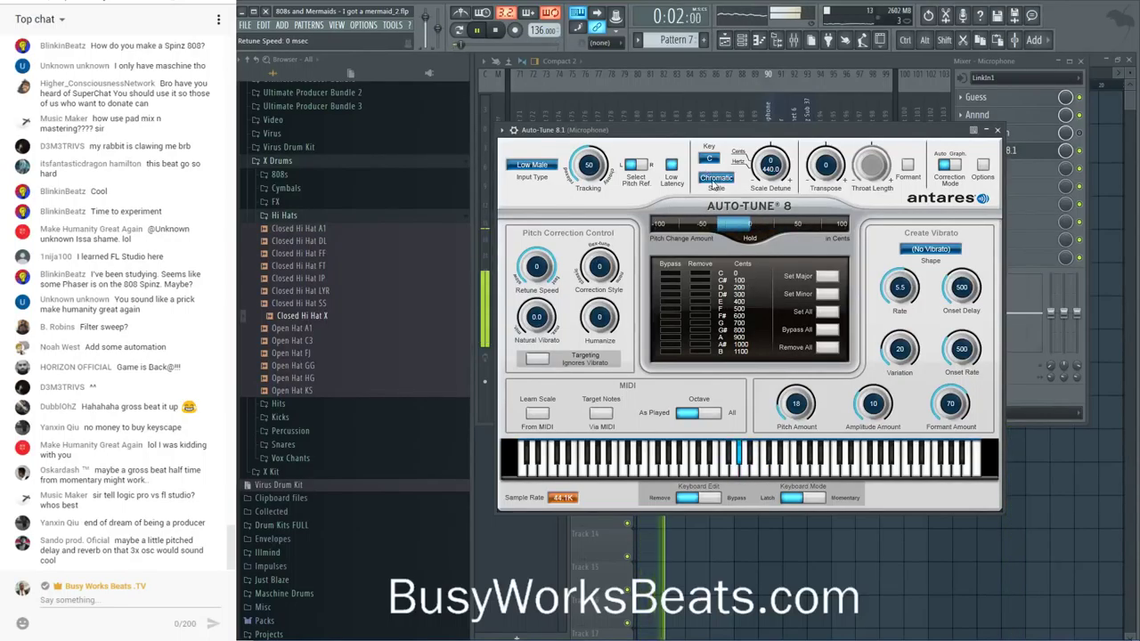
pyautogui.moveTo(702, 281); pyautogui.dragTo(706, 348)
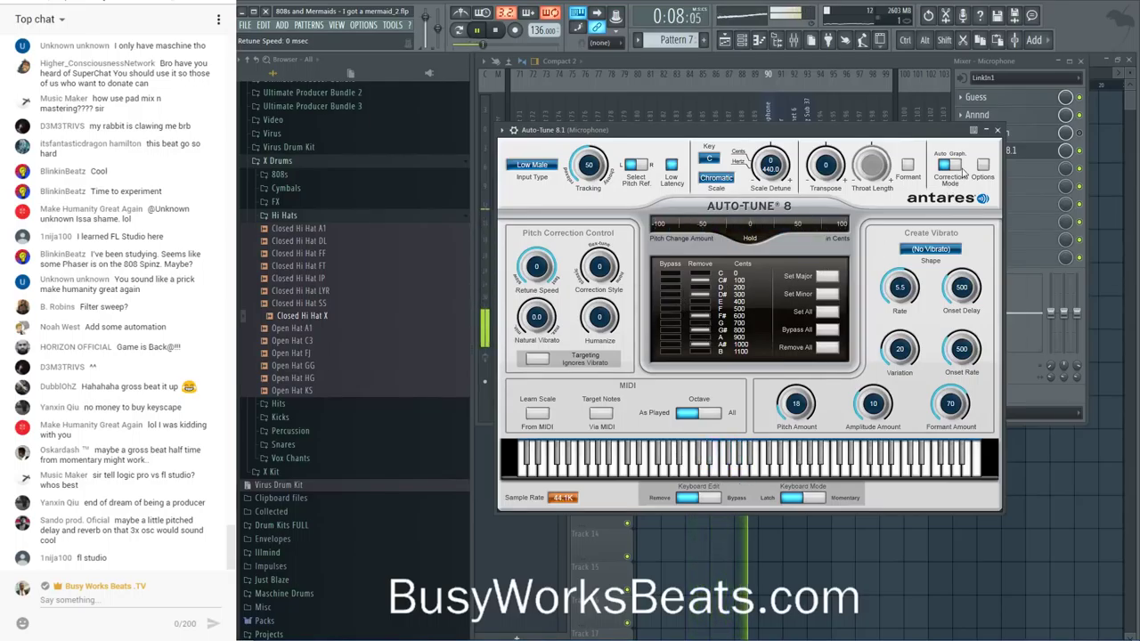
pyautogui.click(996, 130)
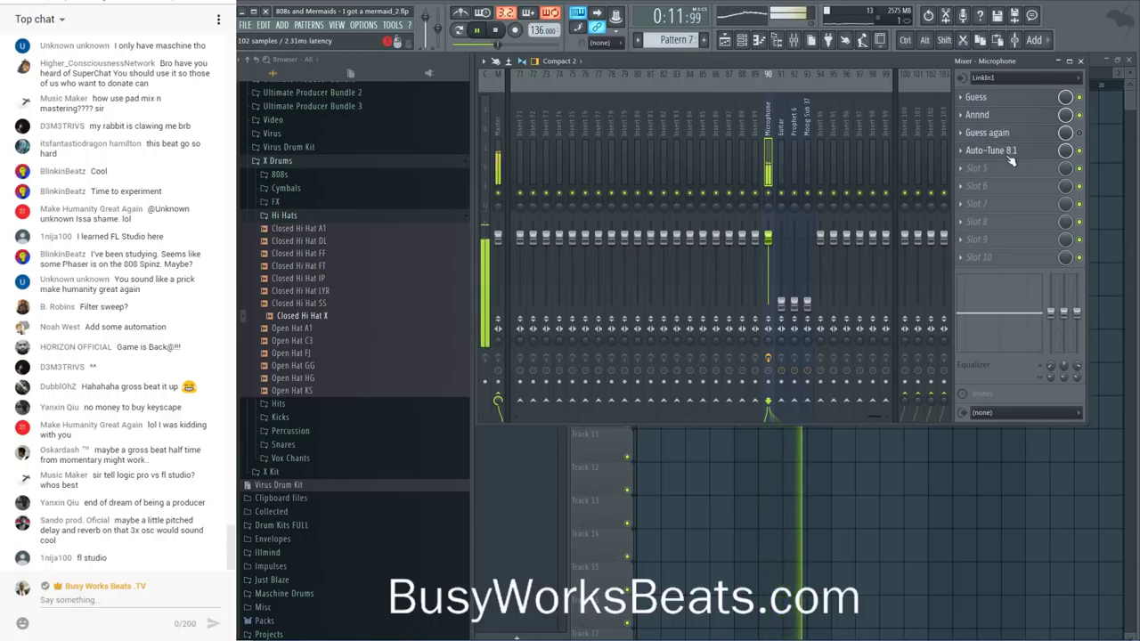
# - Arm the Microphone mixer track for recording, hide the browser and narrow the mixer back to its previous width
pyautogui.click(770, 383)
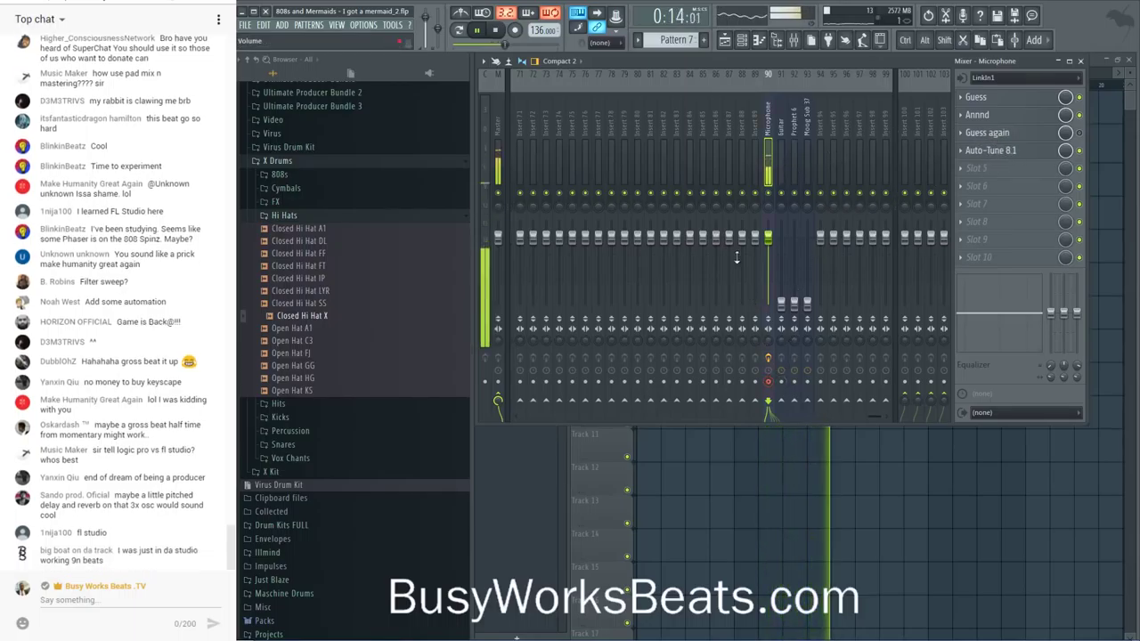
pyautogui.click(776, 40)
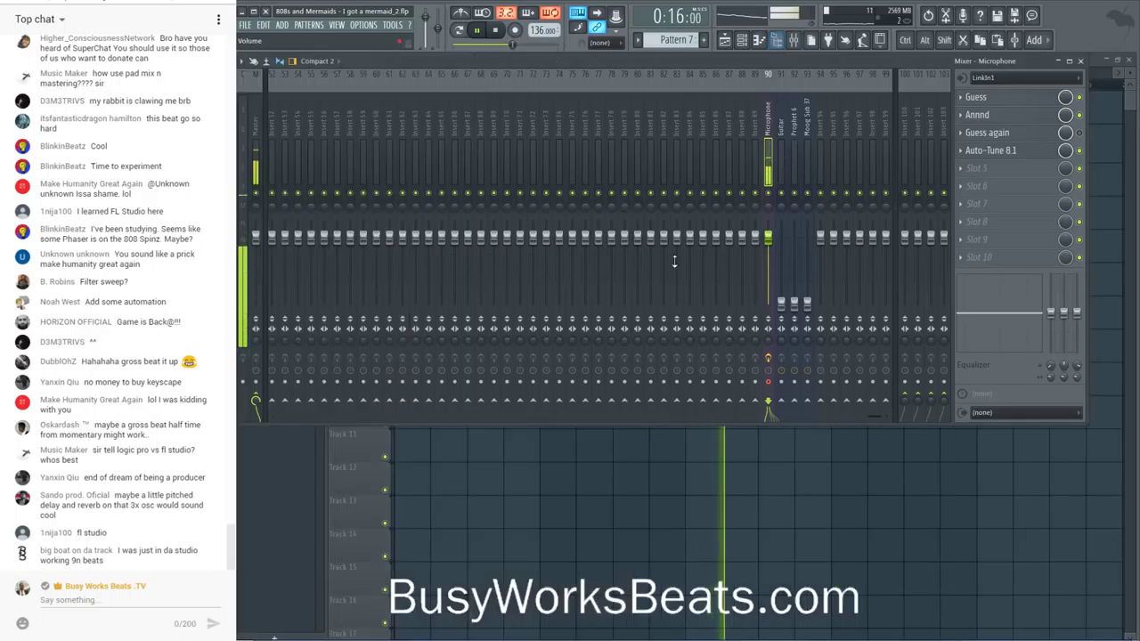
pyautogui.moveTo(239, 253); pyautogui.dragTo(478, 253)
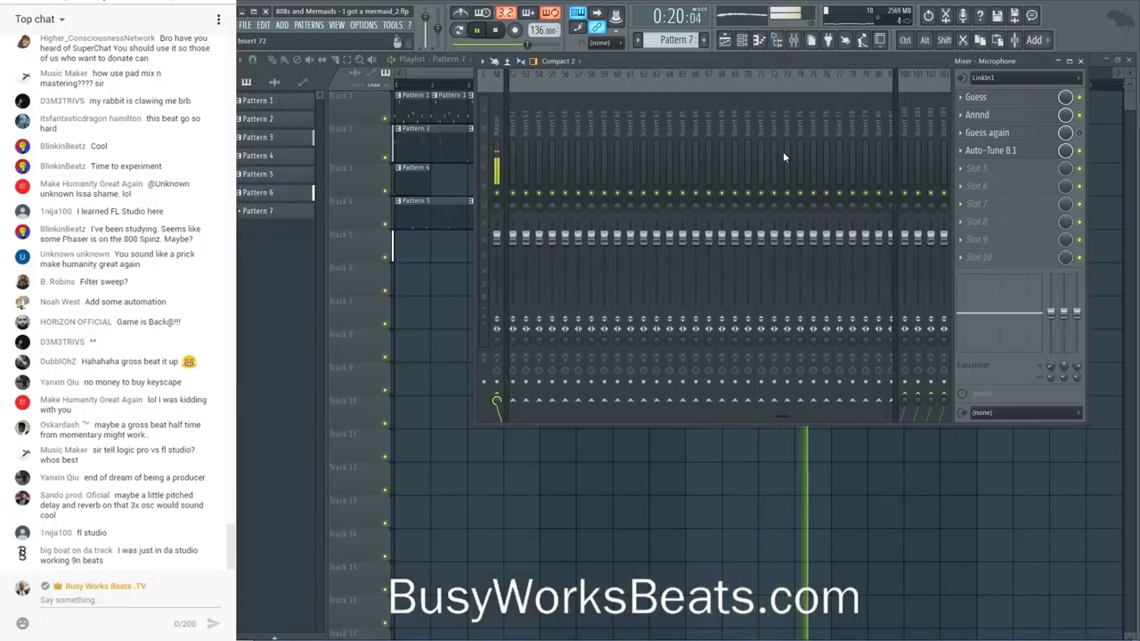
# - Select mixer Insert 1 and return to the playlist
pyautogui.hscroll(6, 775, 118)
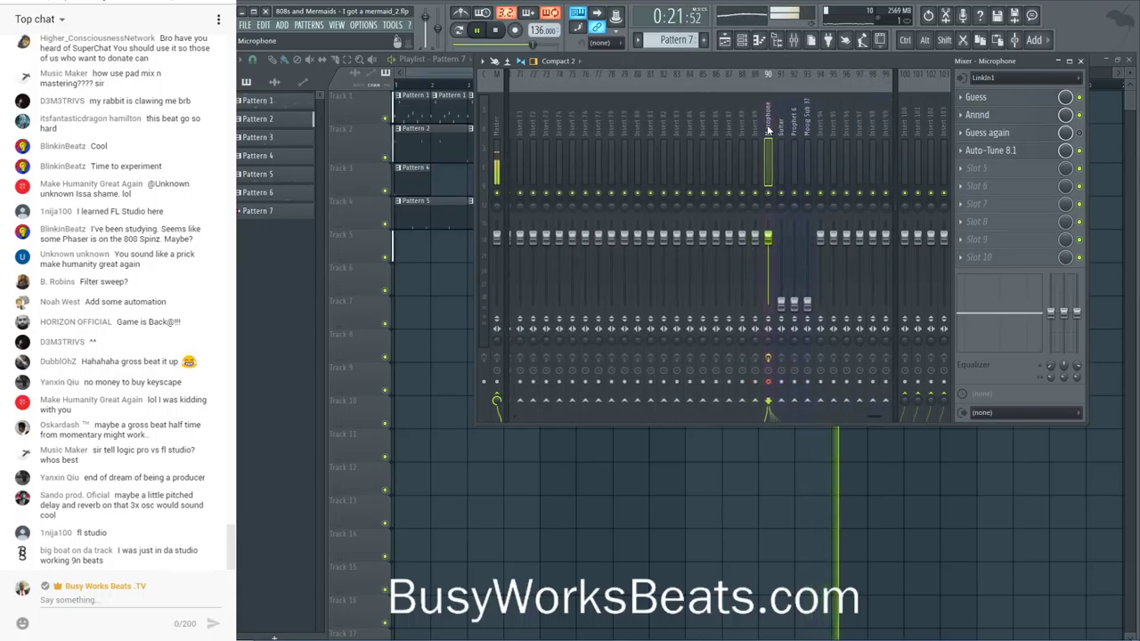
pyautogui.click(794, 43)
pyautogui.click(794, 41)
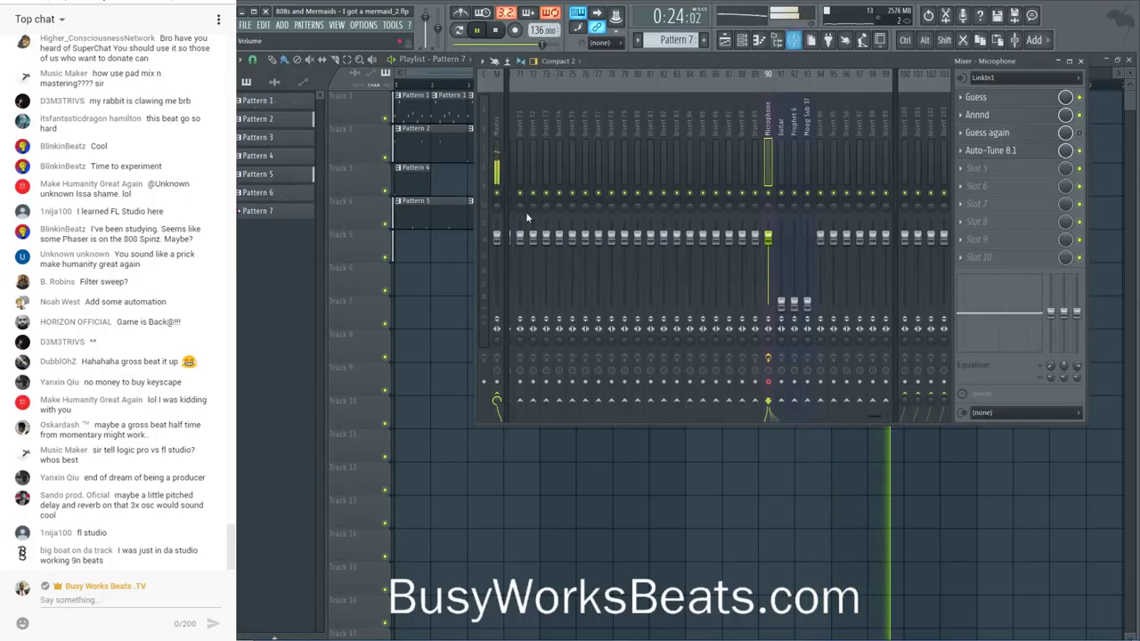
pyautogui.hscroll(-7, 567, 132)
pyautogui.click(515, 178)
pyautogui.press('F9')
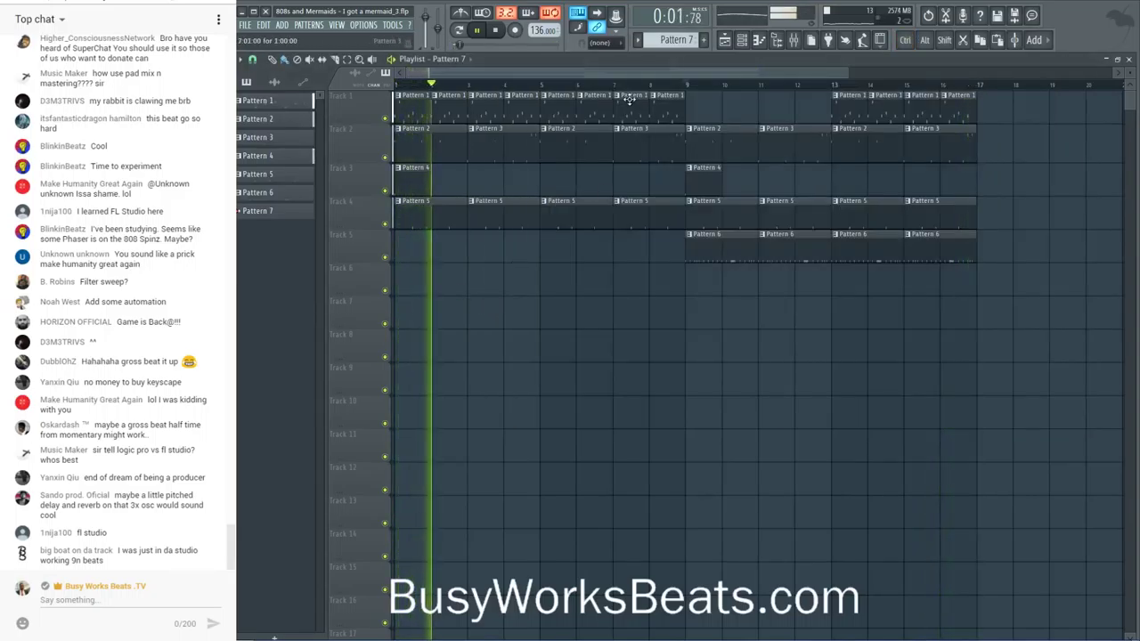
# - Loop bars 7 and 8 in the playlist and make the Pattern 5 clip at bar 7 unique
pyautogui.press('space')
pyautogui.moveTo(616, 90); pyautogui.dragTo(684, 89)
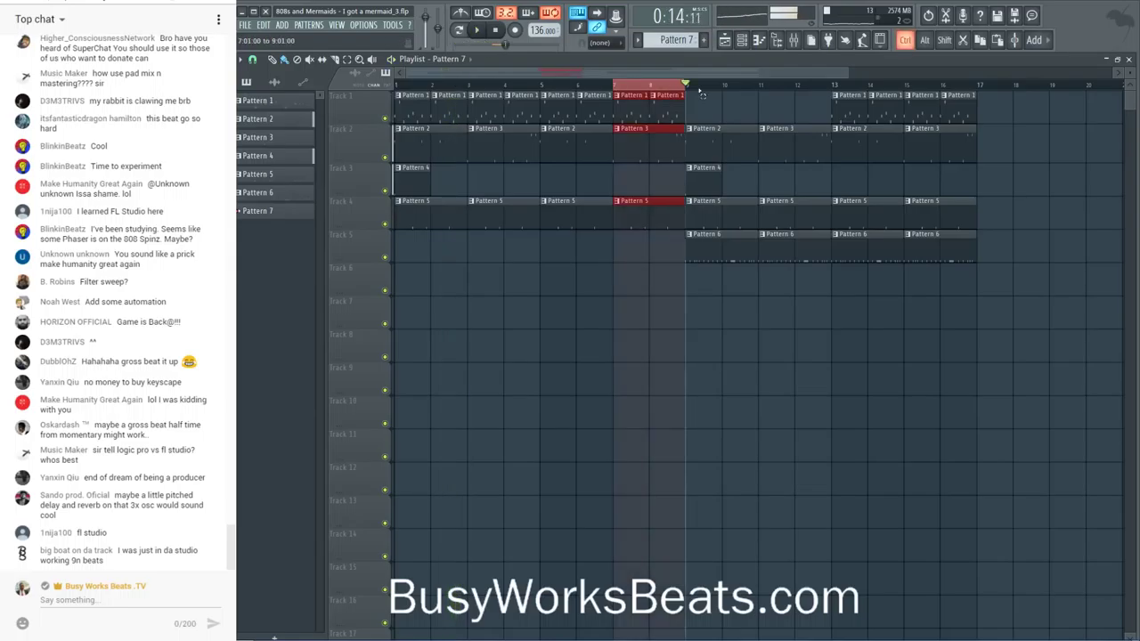
pyautogui.press('space')
pyautogui.click(619, 203)
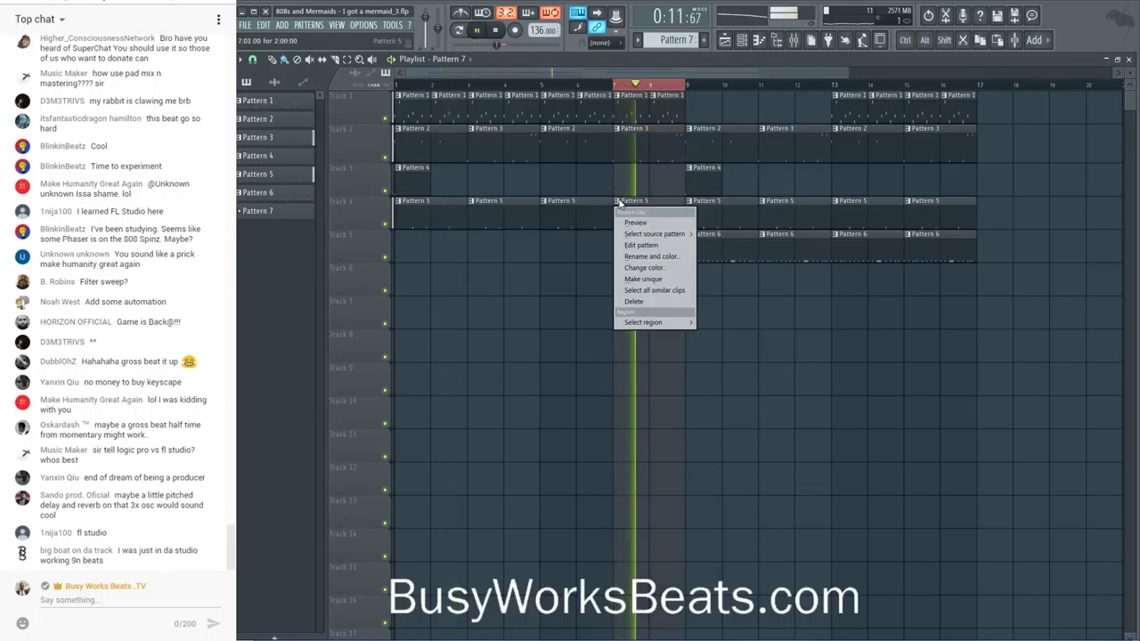
pyautogui.click(646, 274)
# - Add Snare NM hits on steps 21 to 23, 27, 29 and 31 of Pattern 6 while auditioning the loop
pyautogui.click(740, 40)
pyautogui.press('space')
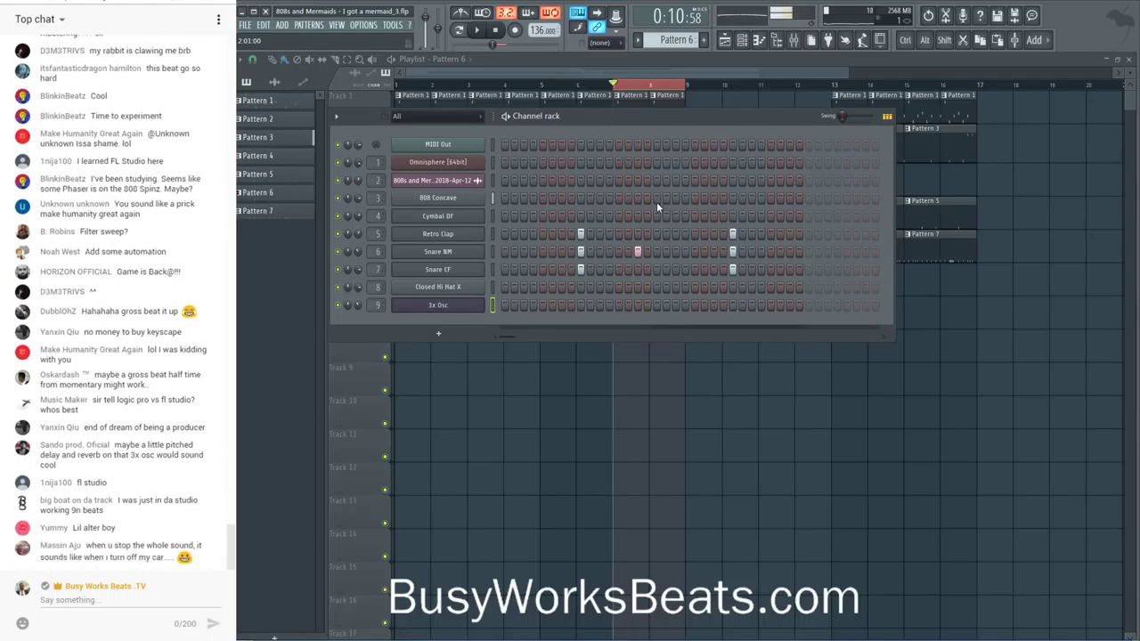
pyautogui.press('space')
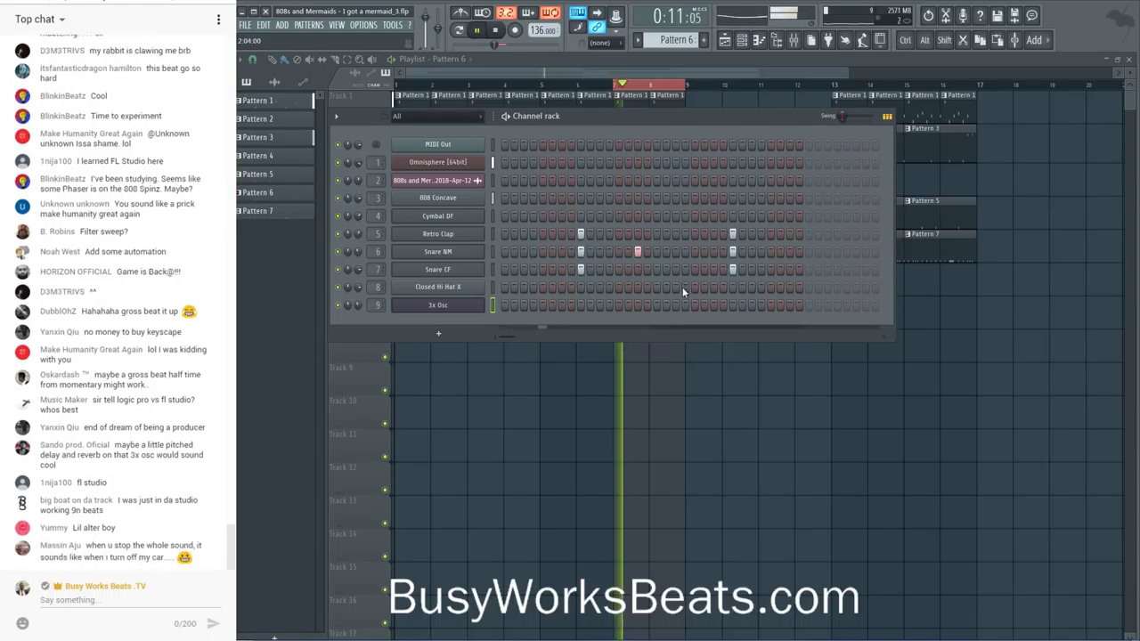
pyautogui.press('space')
pyautogui.moveTo(698, 253); pyautogui.dragTo(715, 254)
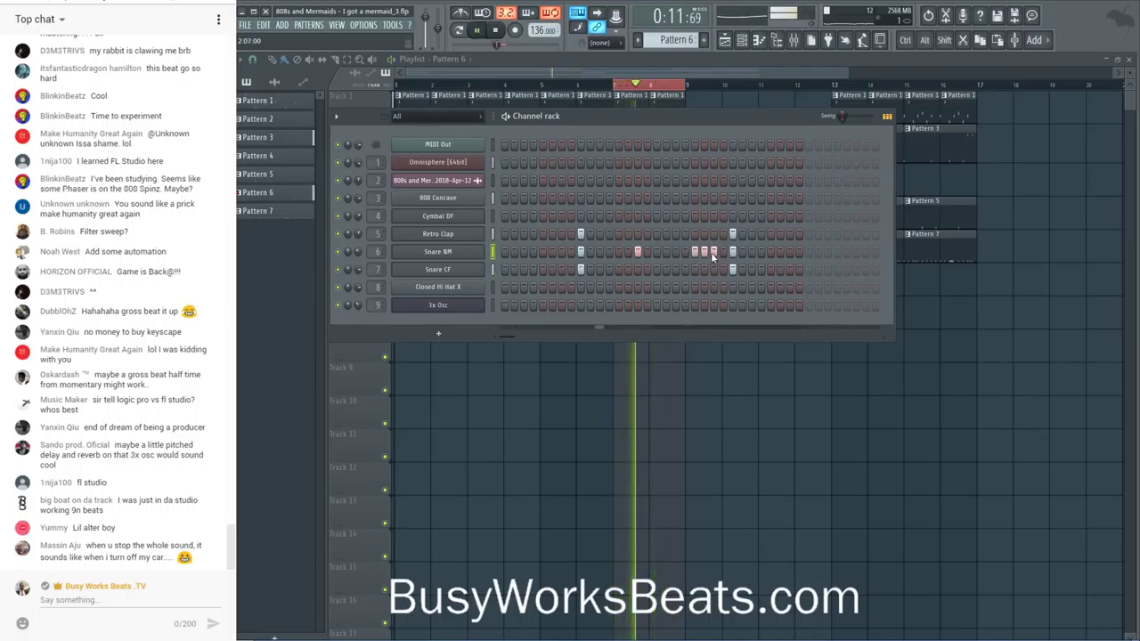
pyautogui.press('space')
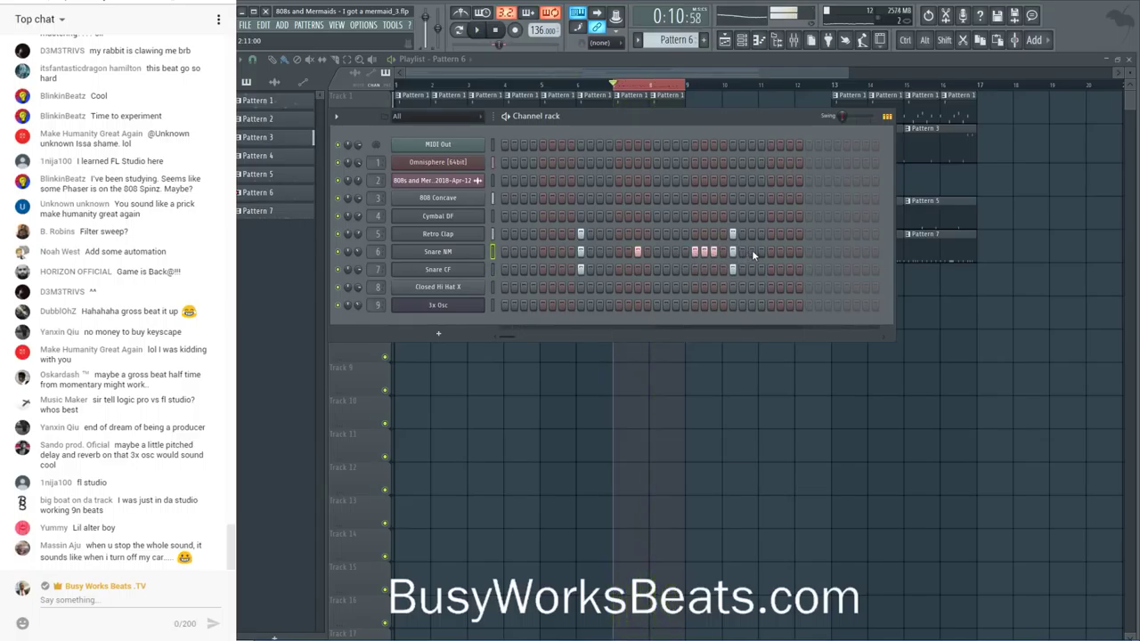
pyautogui.click(790, 252)
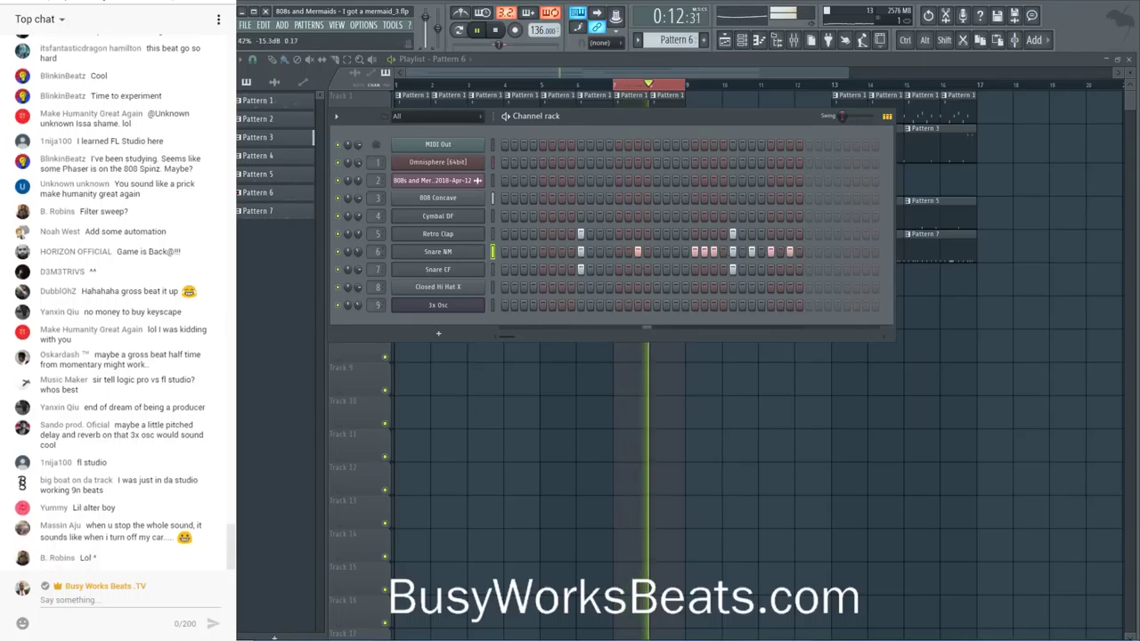
# - Clear the loop range in the playlist and replace the Track 4 clip at bar 15 with Pattern 6
pyautogui.press('F6')
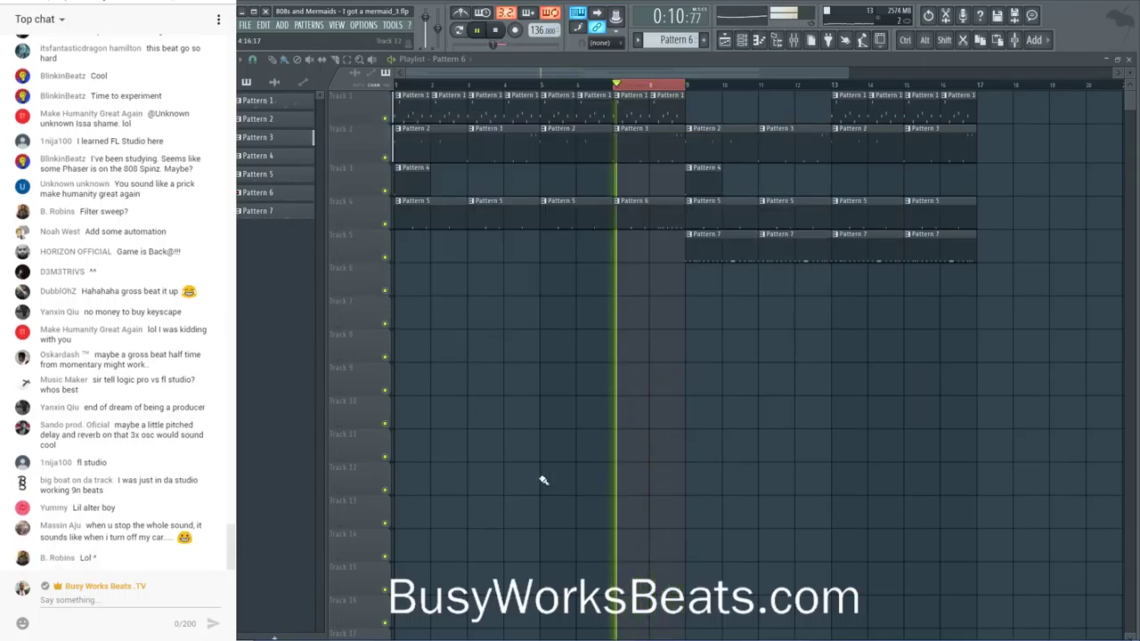
pyautogui.click(924, 208)
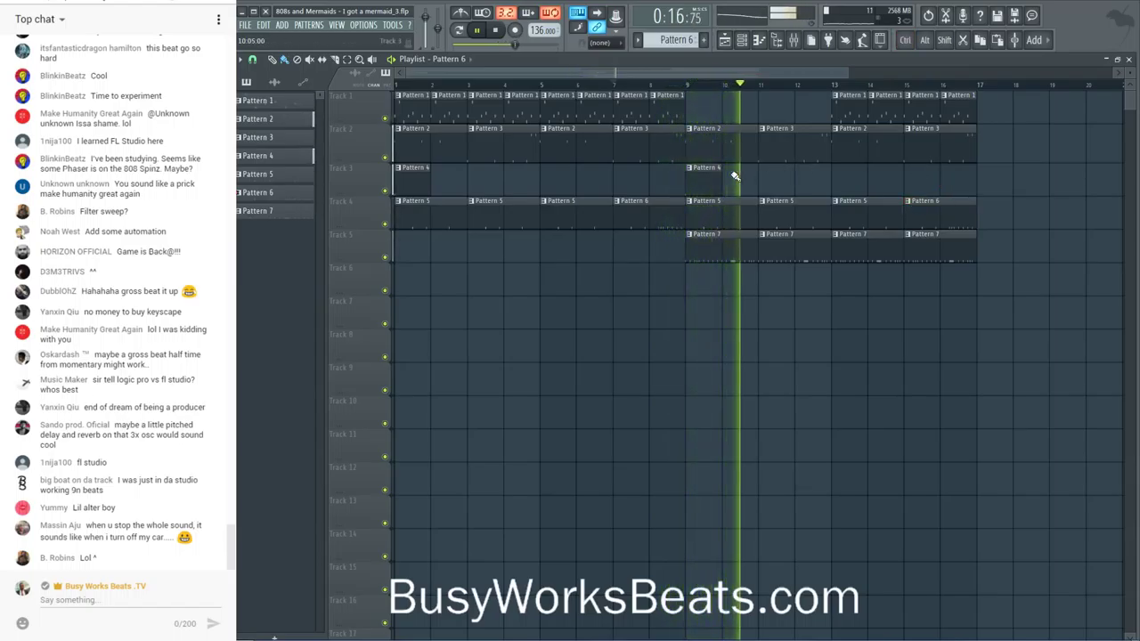
# - Check the Auto-Tune 8.1 settings on the Microphone mixer track while the song plays
pyautogui.click(794, 40)
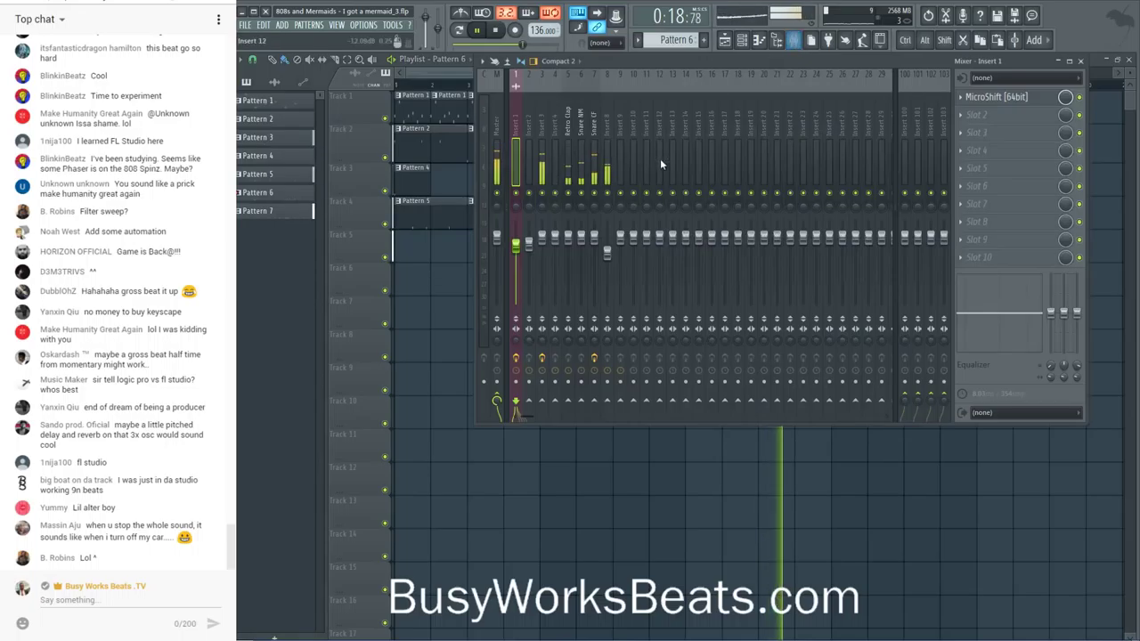
pyautogui.scroll(-10, 590, 119)
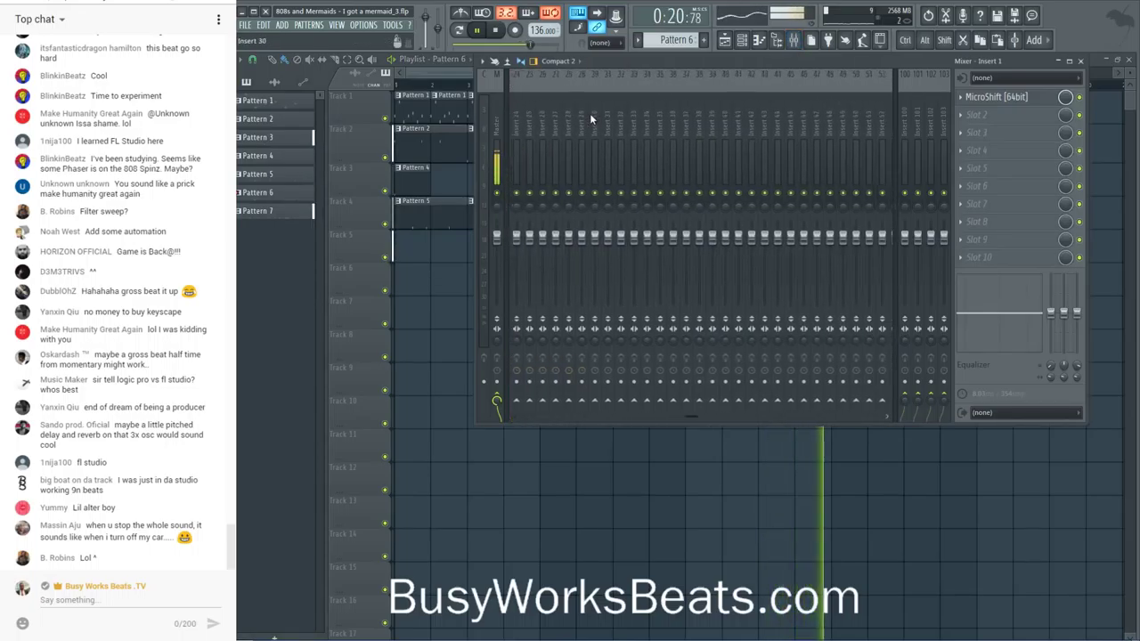
pyautogui.scroll(-2, 615, 110)
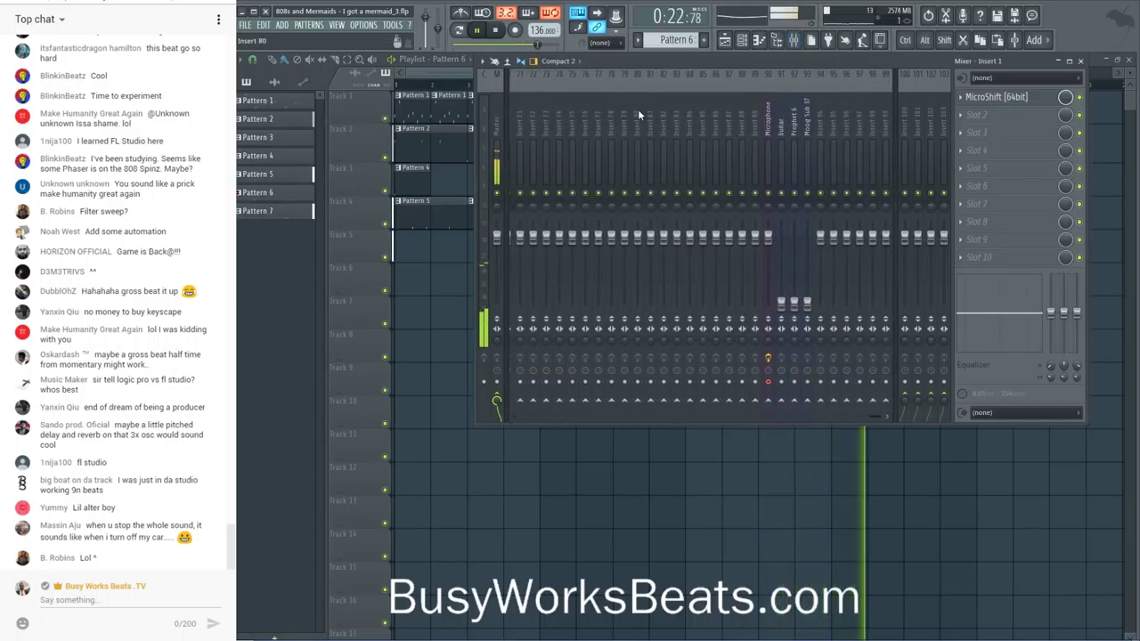
pyautogui.click(768, 139)
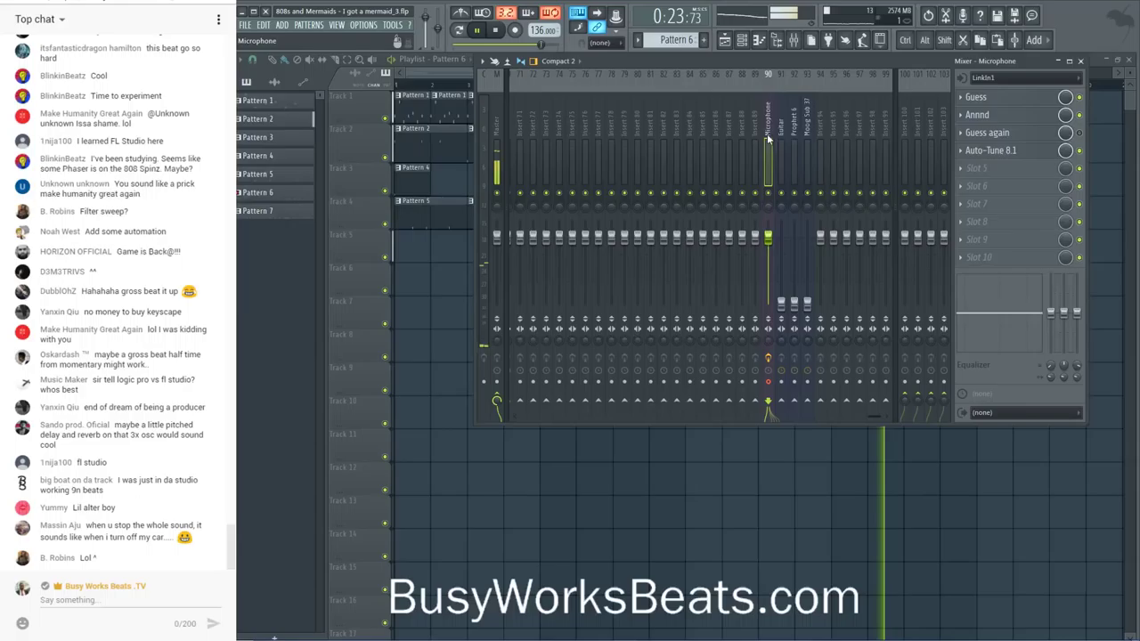
pyautogui.click(991, 149)
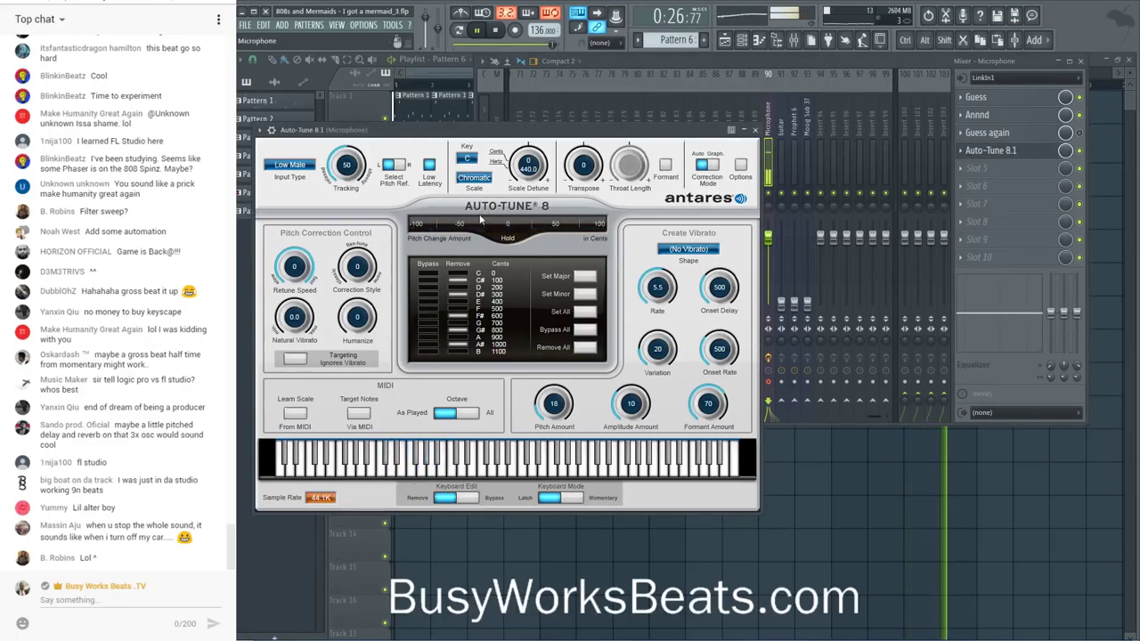
pyautogui.click(754, 130)
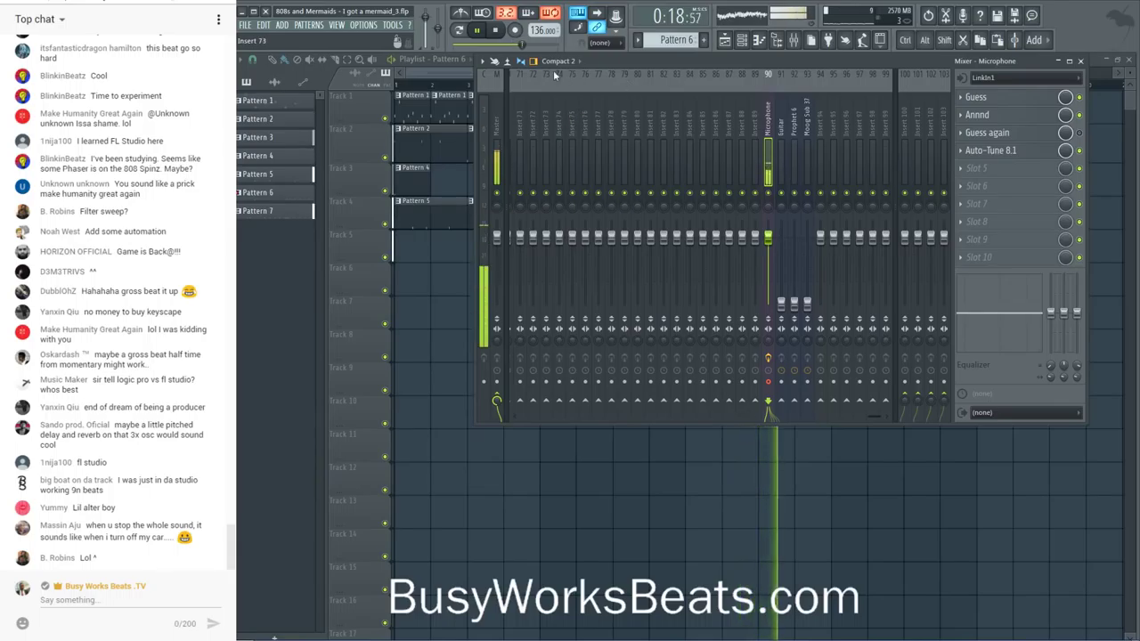
# - Record a short microphone take into the playlist as an audio clip from the start of the song
pyautogui.click(517, 30)
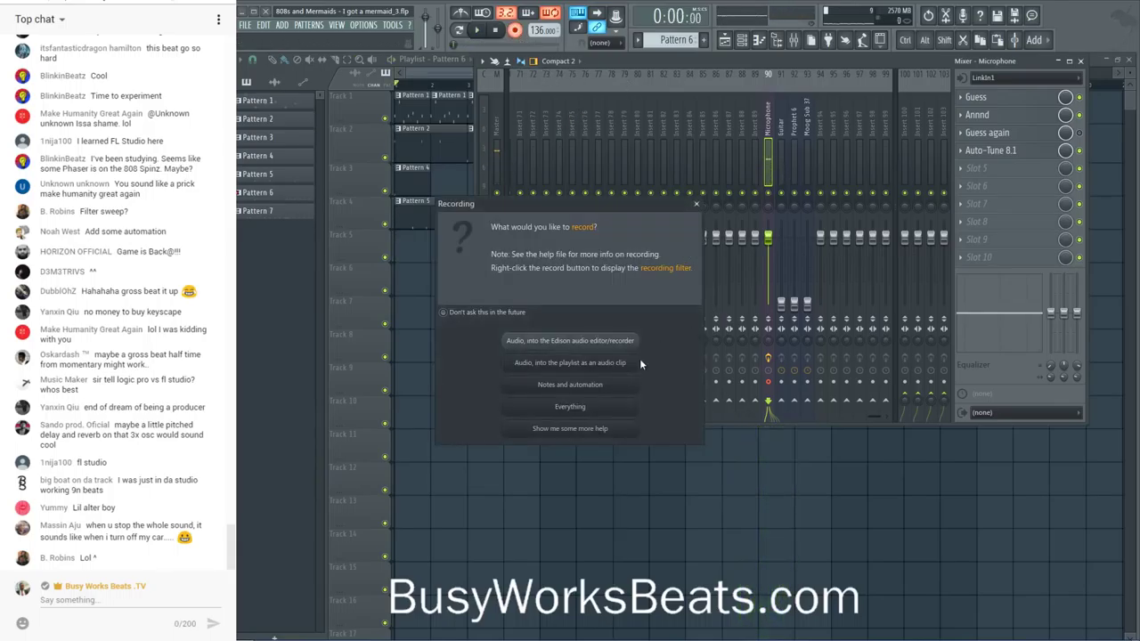
pyautogui.click(603, 364)
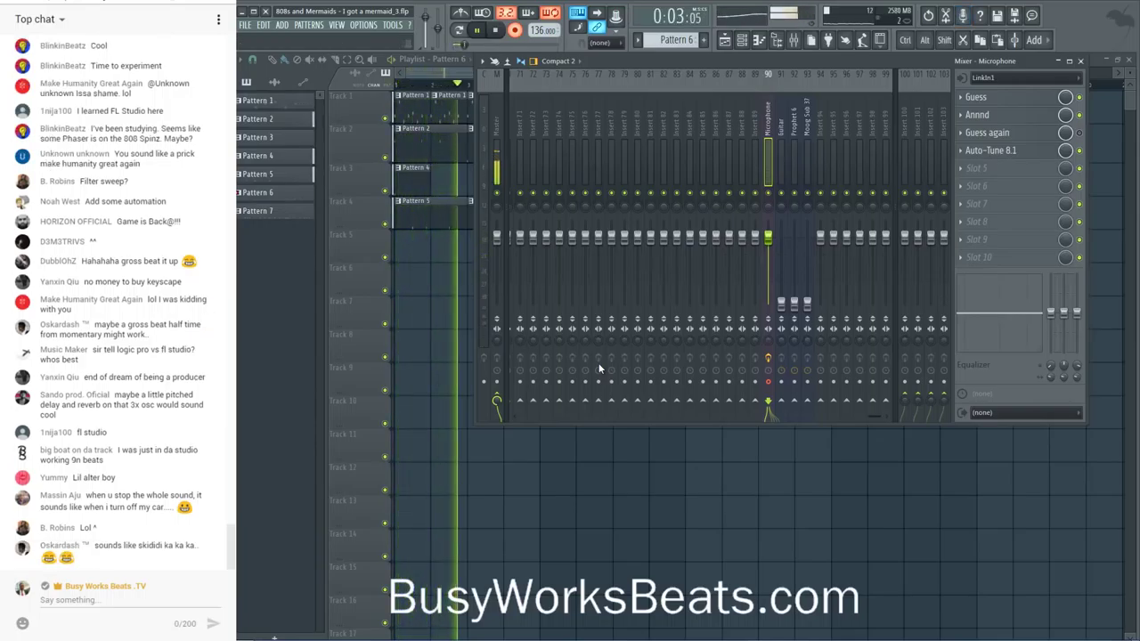
pyautogui.press('space')
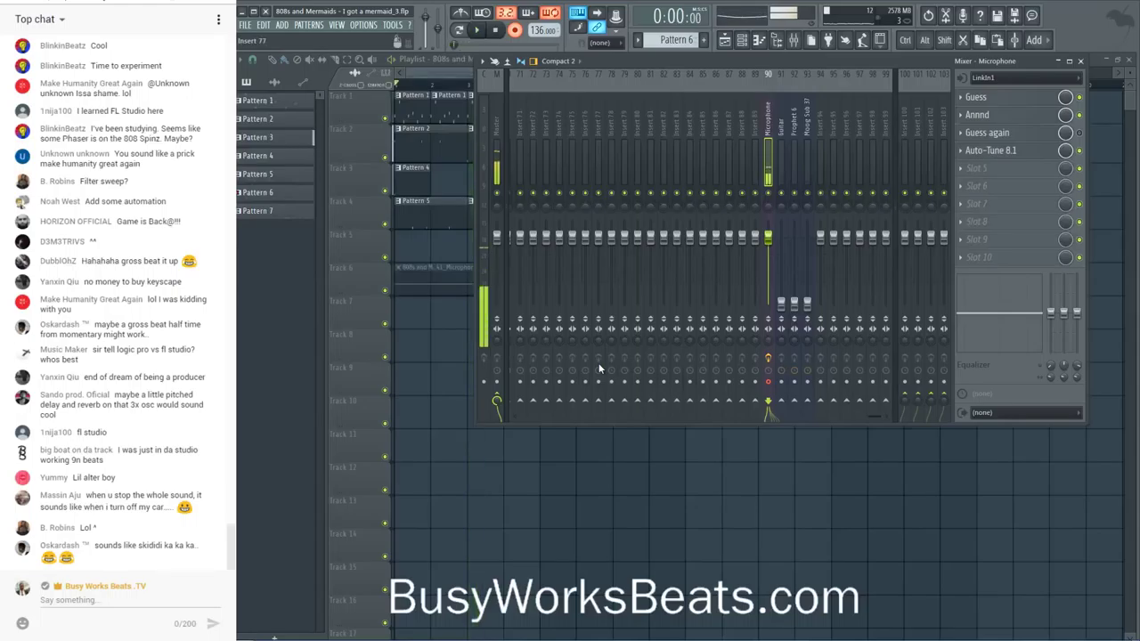
# - Delete the recorded microphone take's channel, turn off recording and play the song from the start in the playlist
pyautogui.click(741, 40)
pyautogui.hotkey('alt', 'Delete')
pyautogui.press('Return')
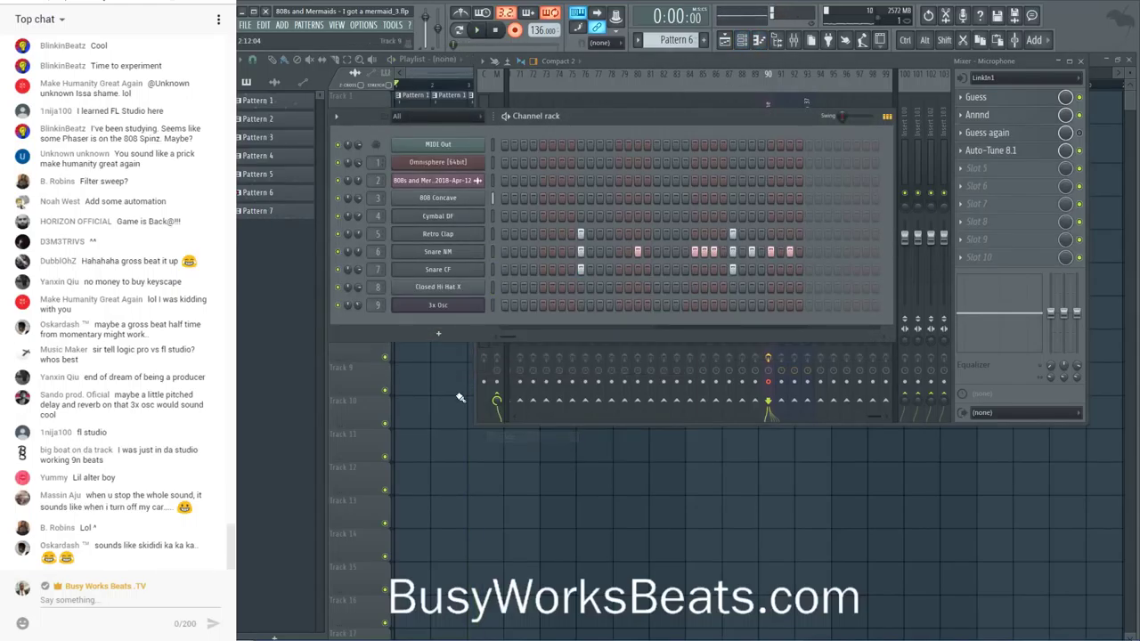
pyautogui.click(514, 70)
pyautogui.press('space')
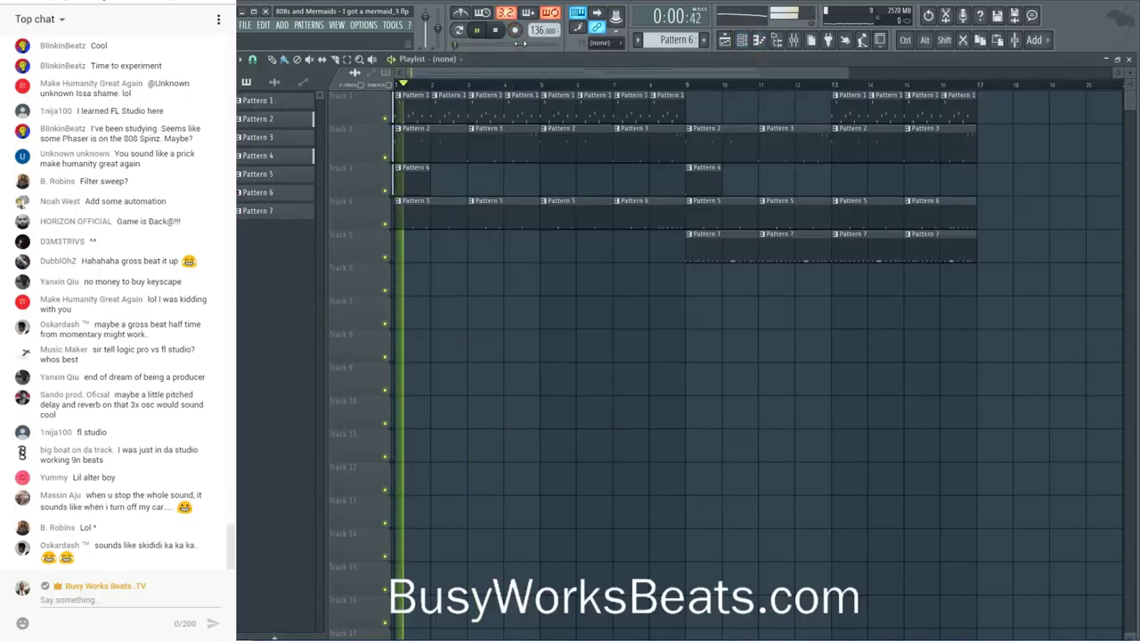
# - Record two microphone takes into the playlist from the start of the song and play back the second take on Track 7
pyautogui.click(794, 40)
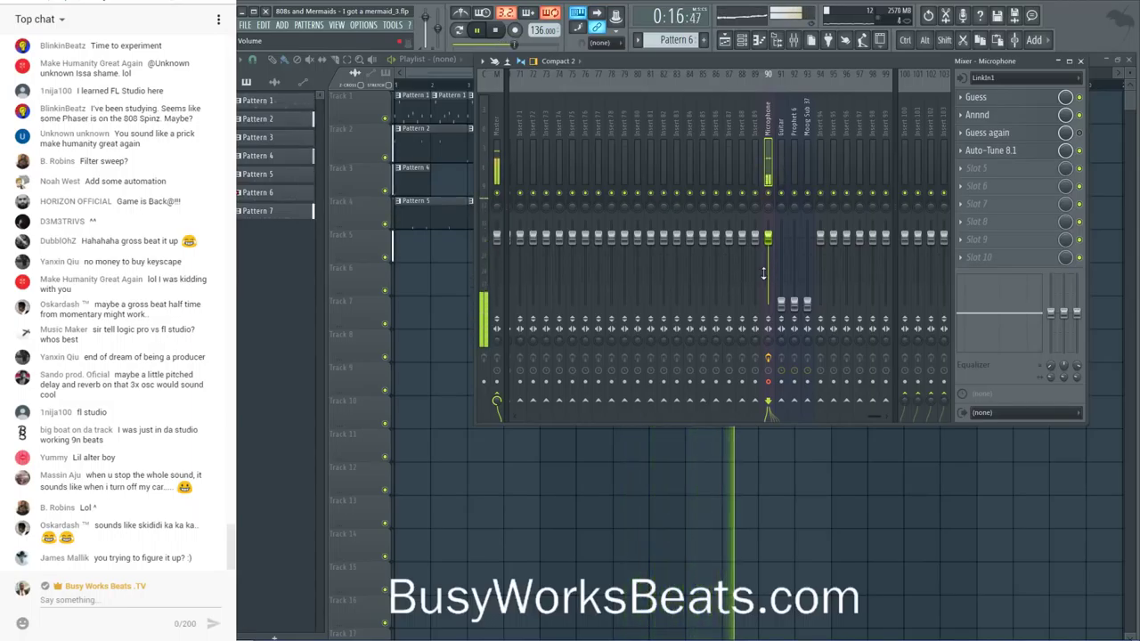
pyautogui.click(514, 31)
pyautogui.click(614, 363)
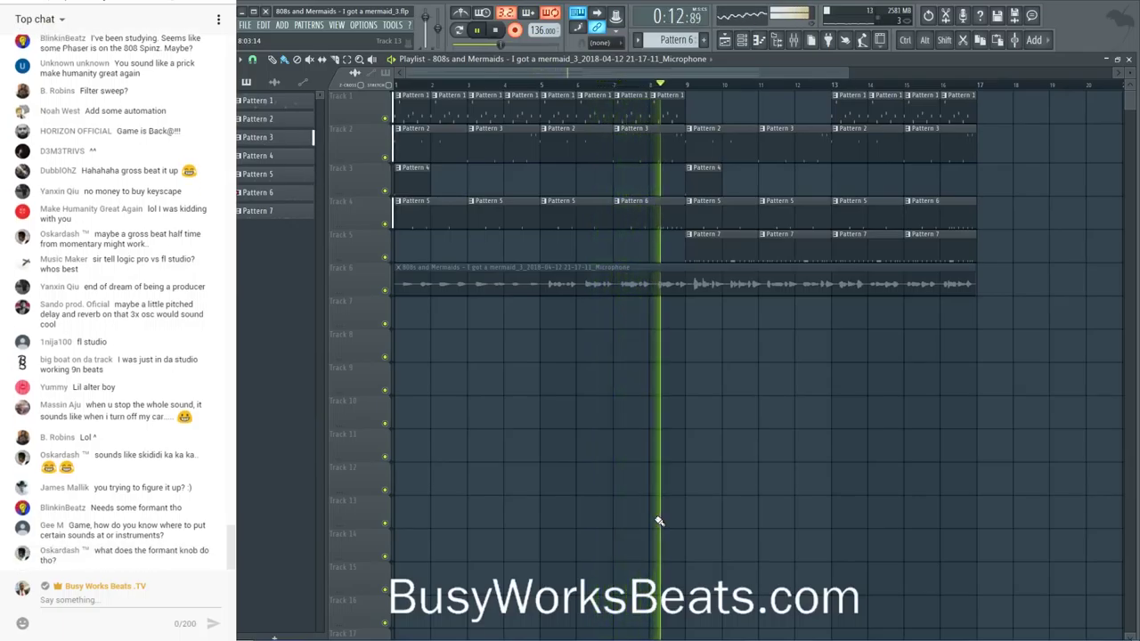
pyautogui.press('space')
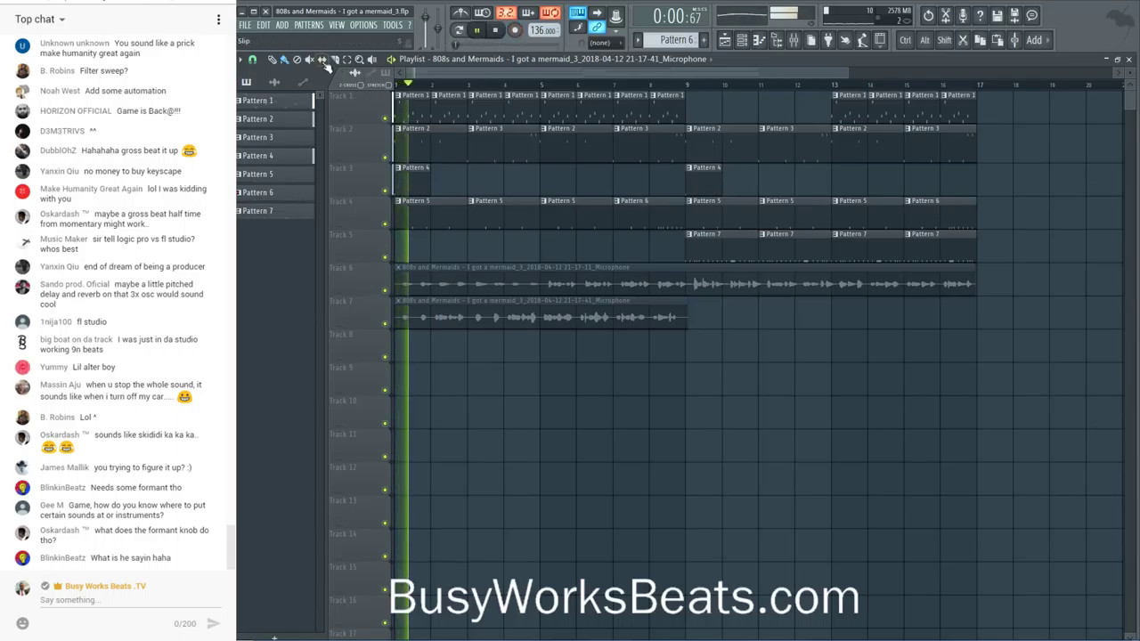
pyautogui.press('space')
pyautogui.press('space')
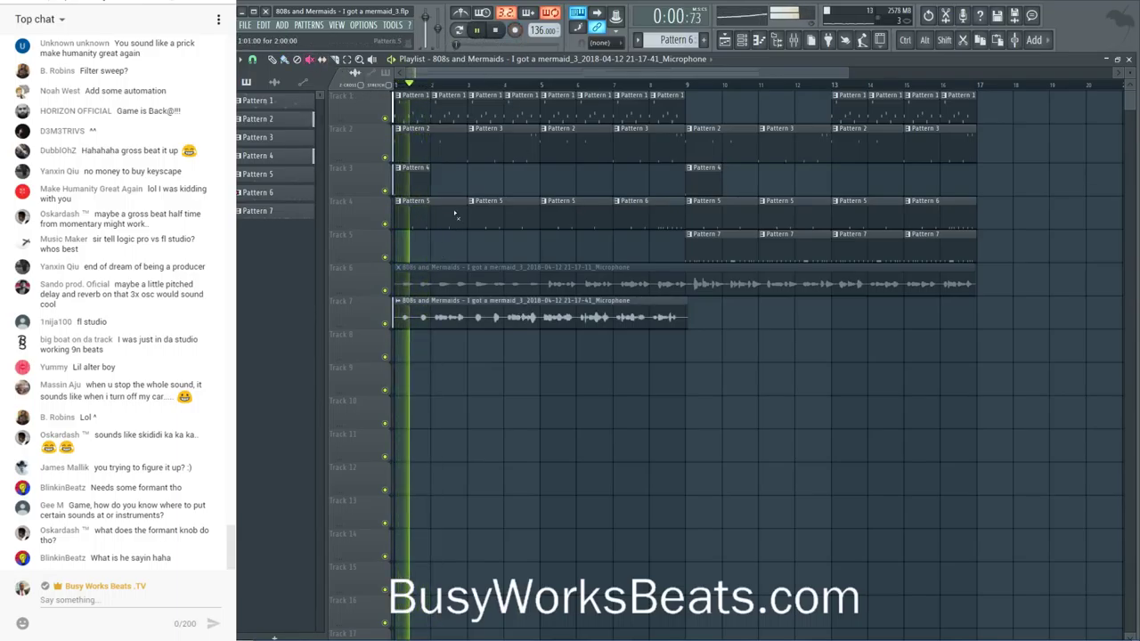
# - Set the playlist snap to (none) and trim the end of the Track 7 microphone take at about bar 8
pyautogui.click(253, 59)
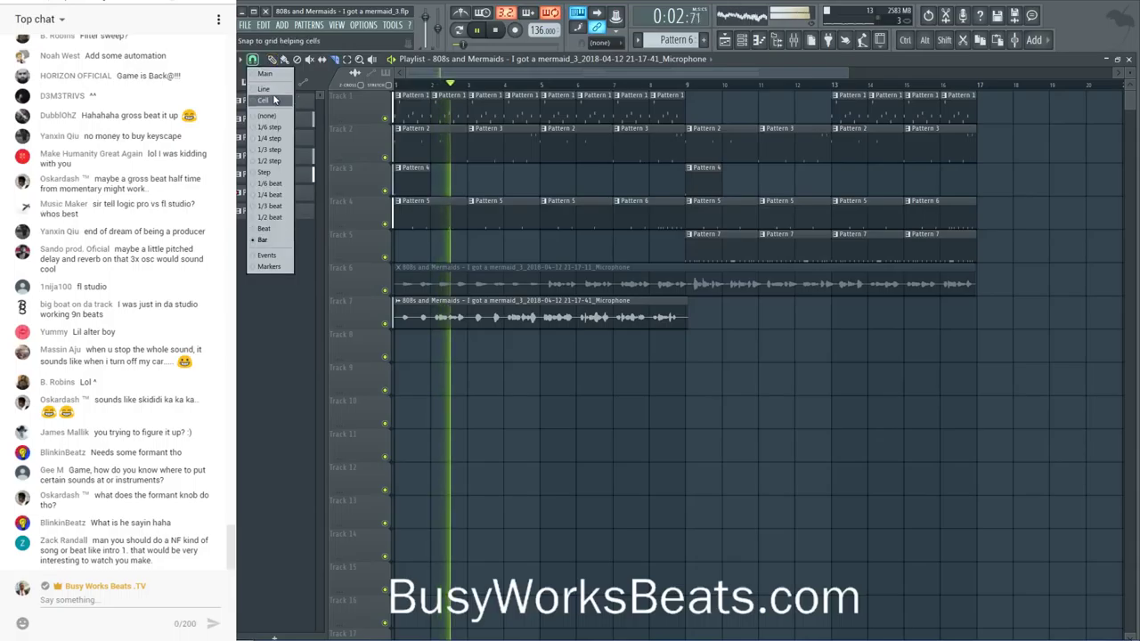
pyautogui.click(267, 113)
pyautogui.press('space')
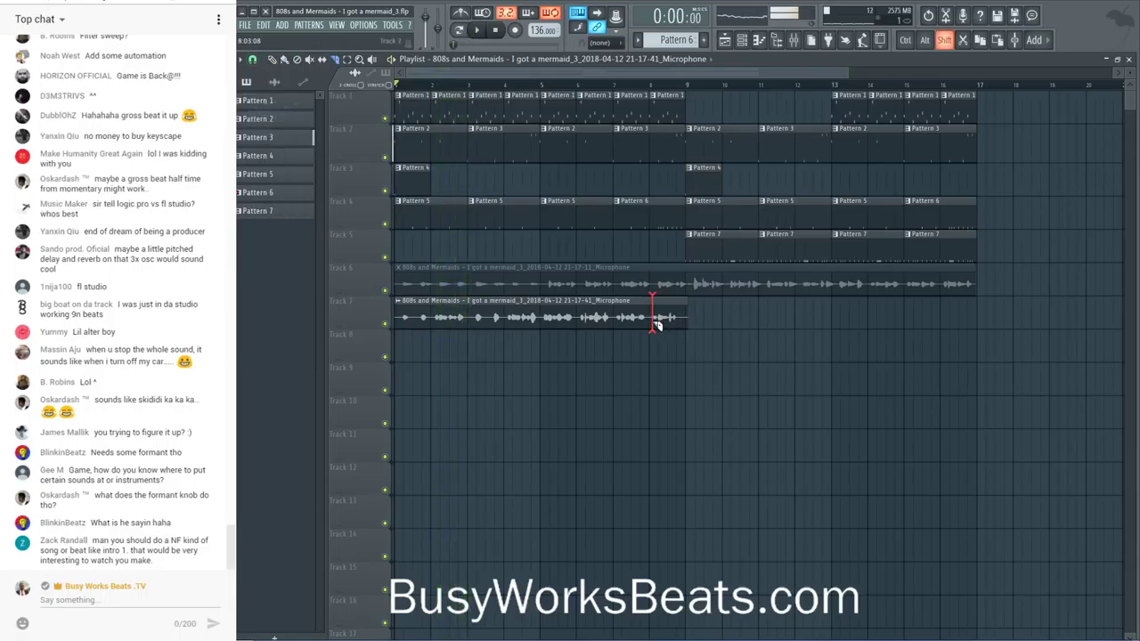
pyautogui.press('space')
pyautogui.press('space')
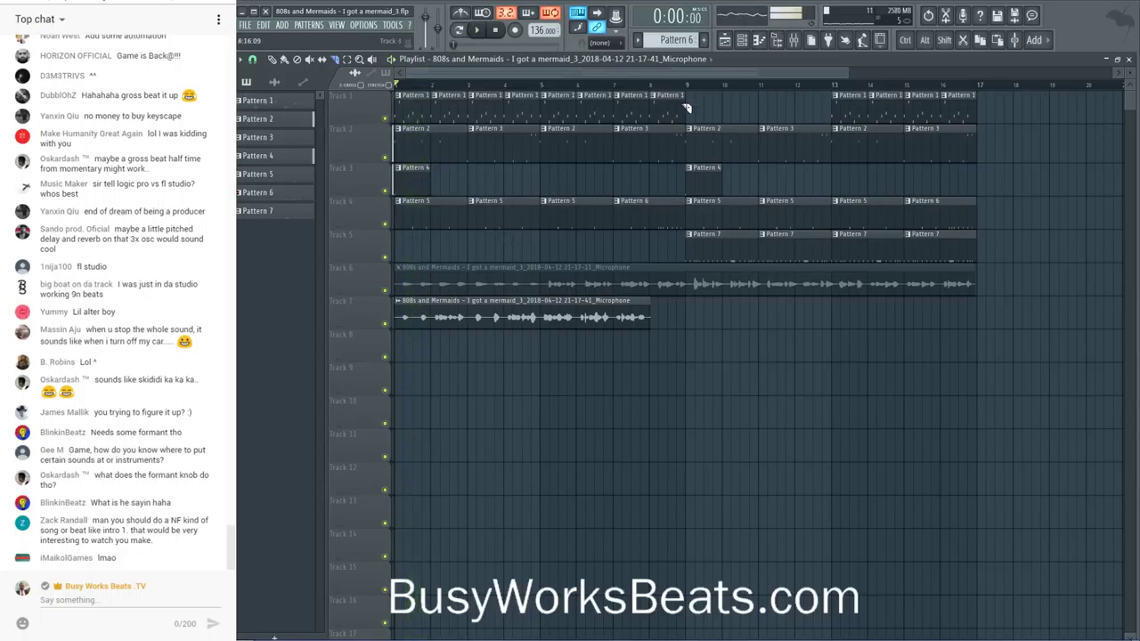
# - Try Pitcher in slot 5 of the Microphone mixer track with a 25 Hz minimum and gender 44, and remove it
pyautogui.click(742, 41)
pyautogui.click(794, 41)
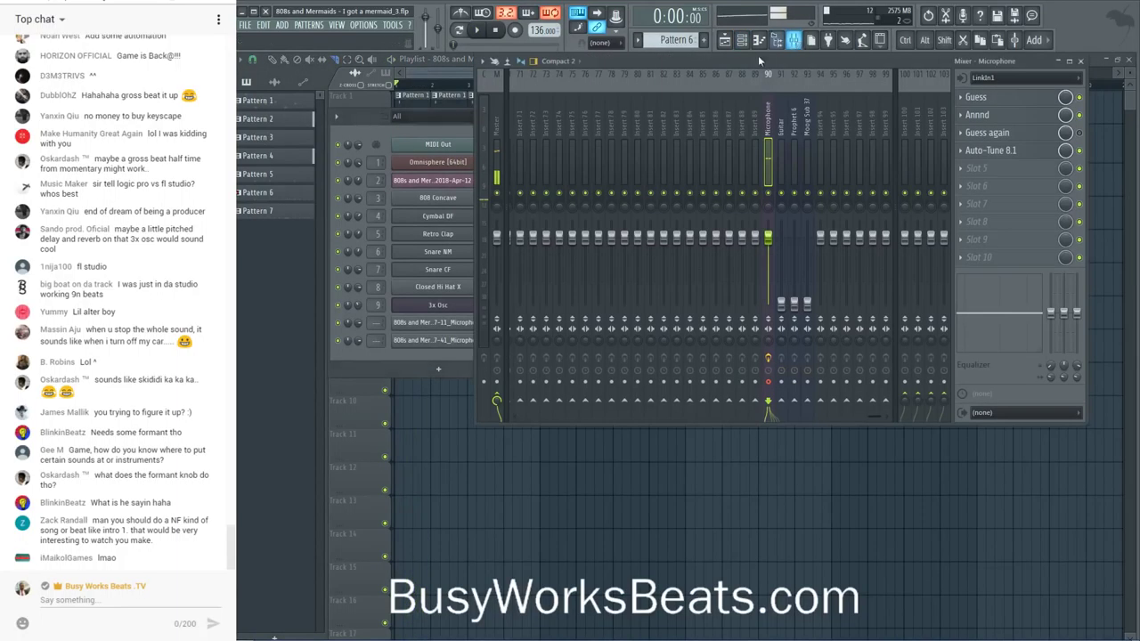
pyautogui.click(985, 170)
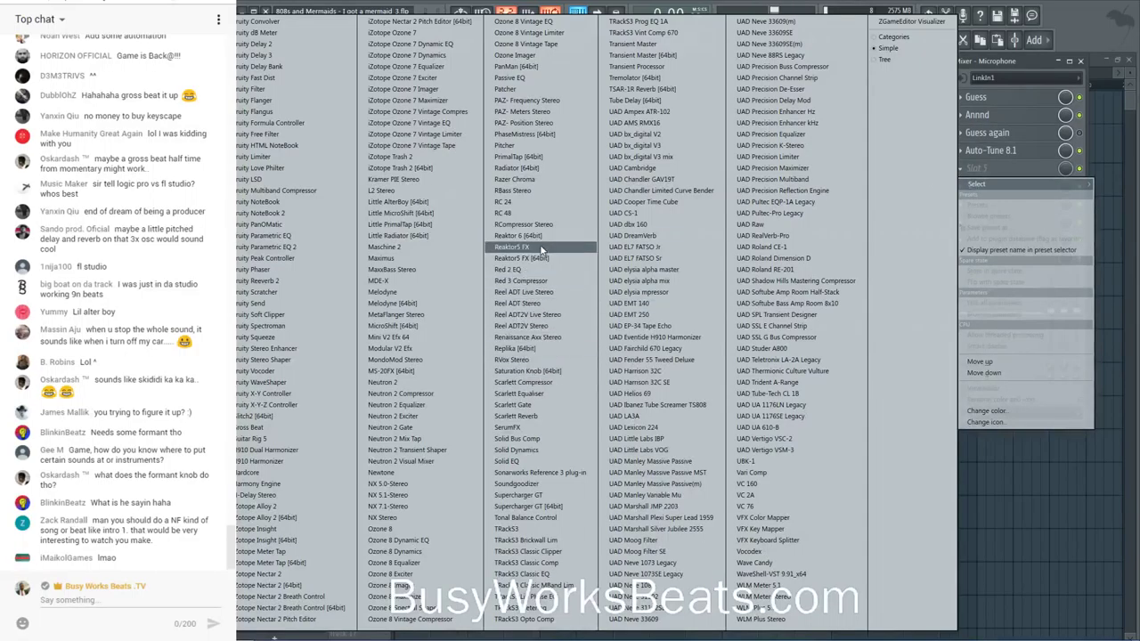
pyautogui.click(546, 146)
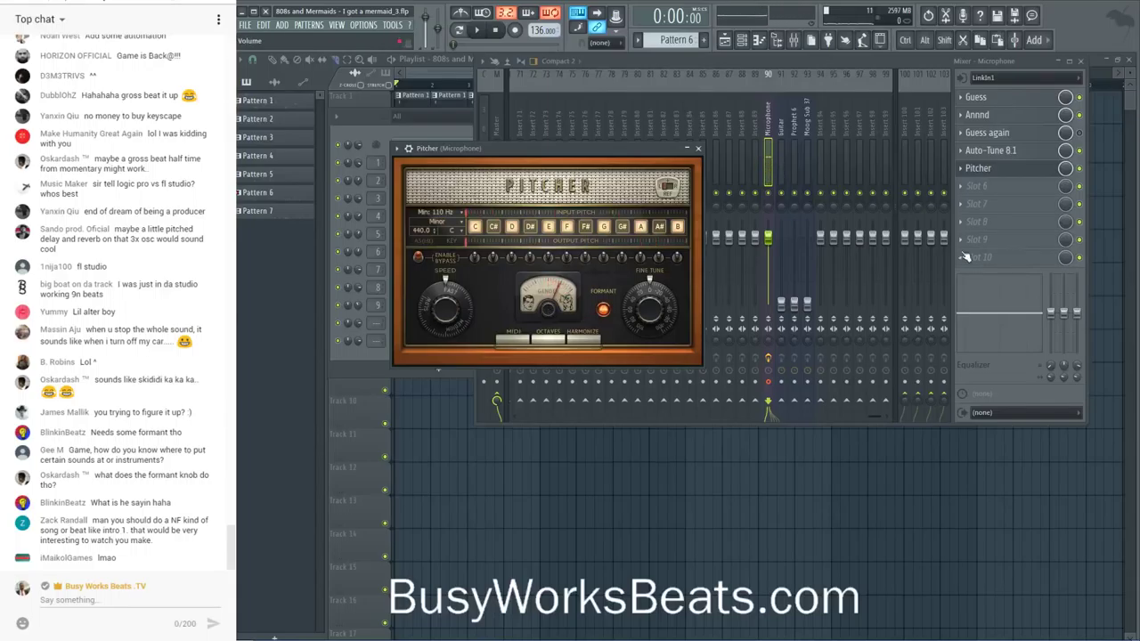
pyautogui.click(445, 213)
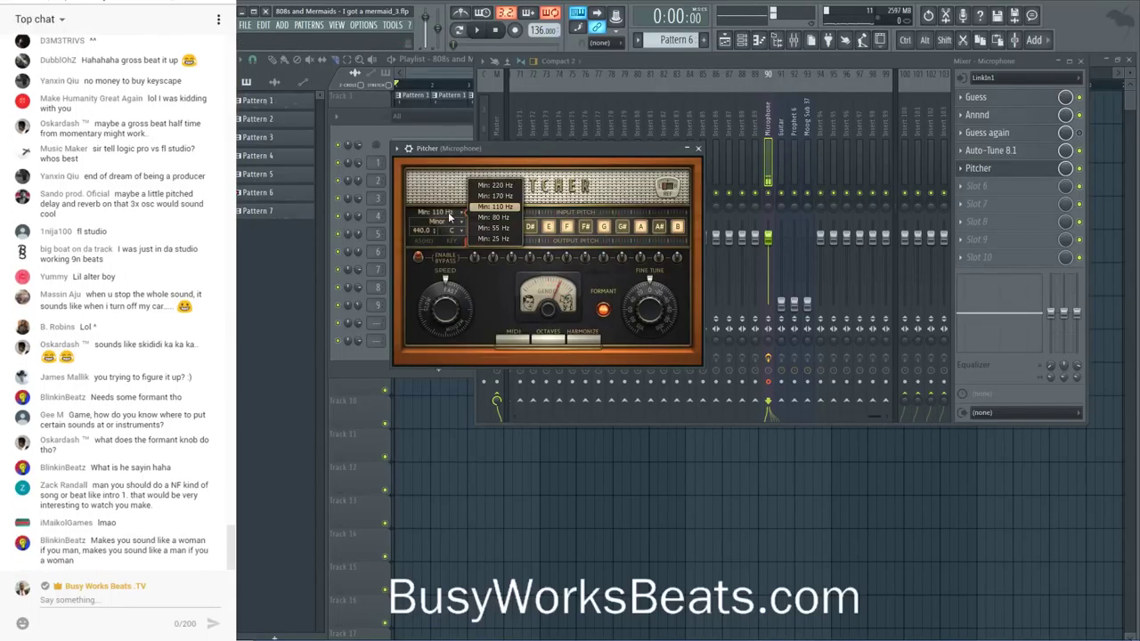
pyautogui.click(489, 242)
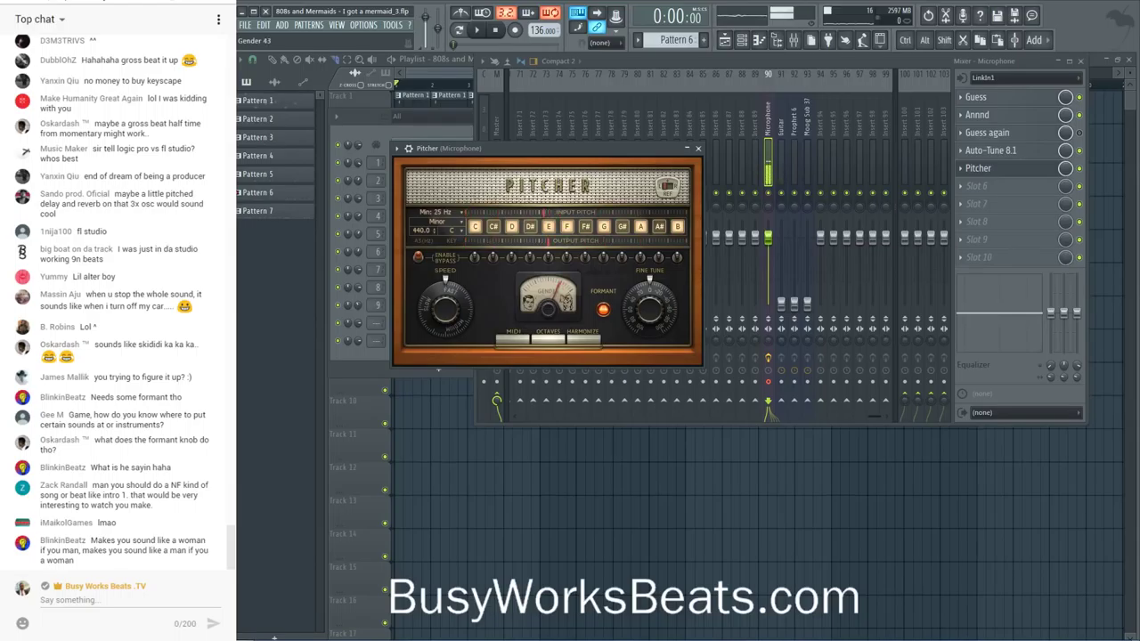
pyautogui.moveTo(548, 301); pyautogui.dragTo(548, 314)
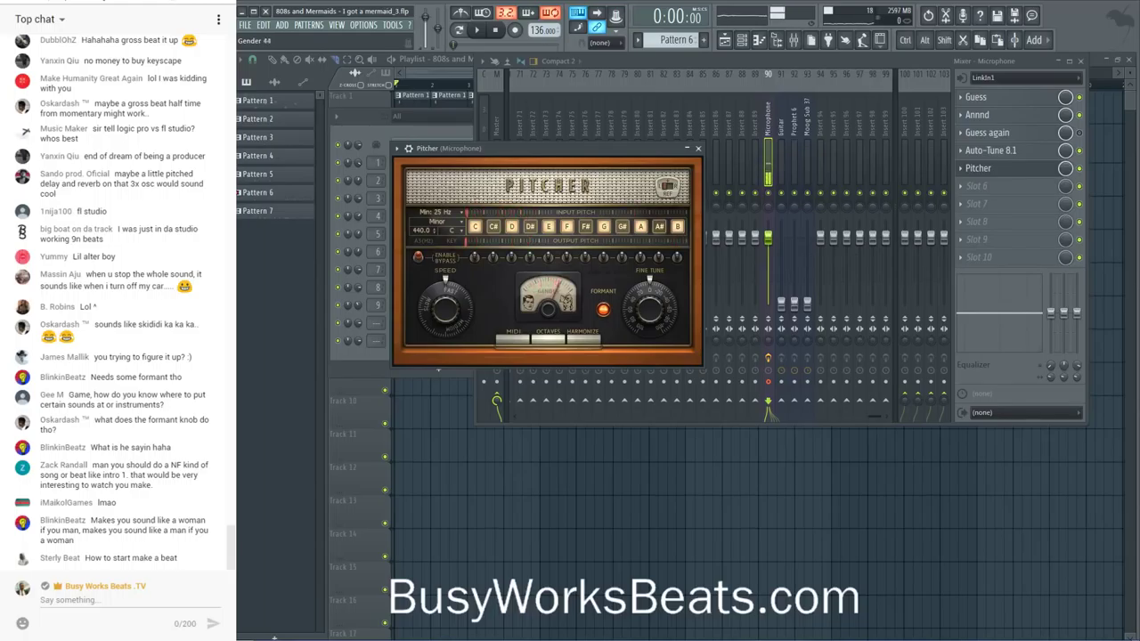
pyautogui.click(1003, 204)
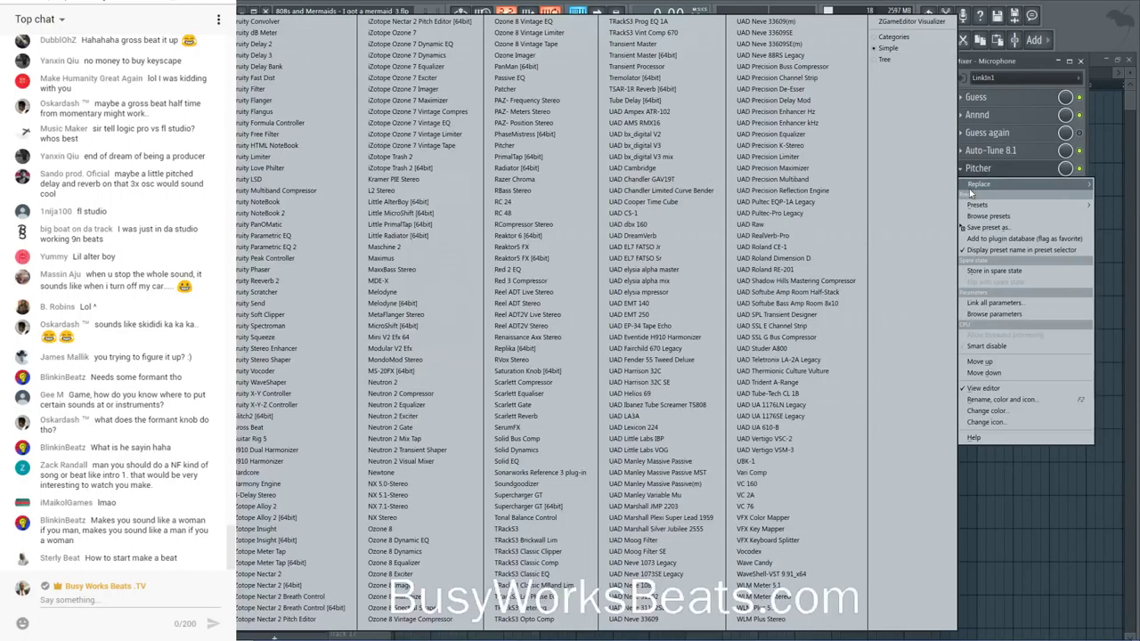
pyautogui.press('Escape')
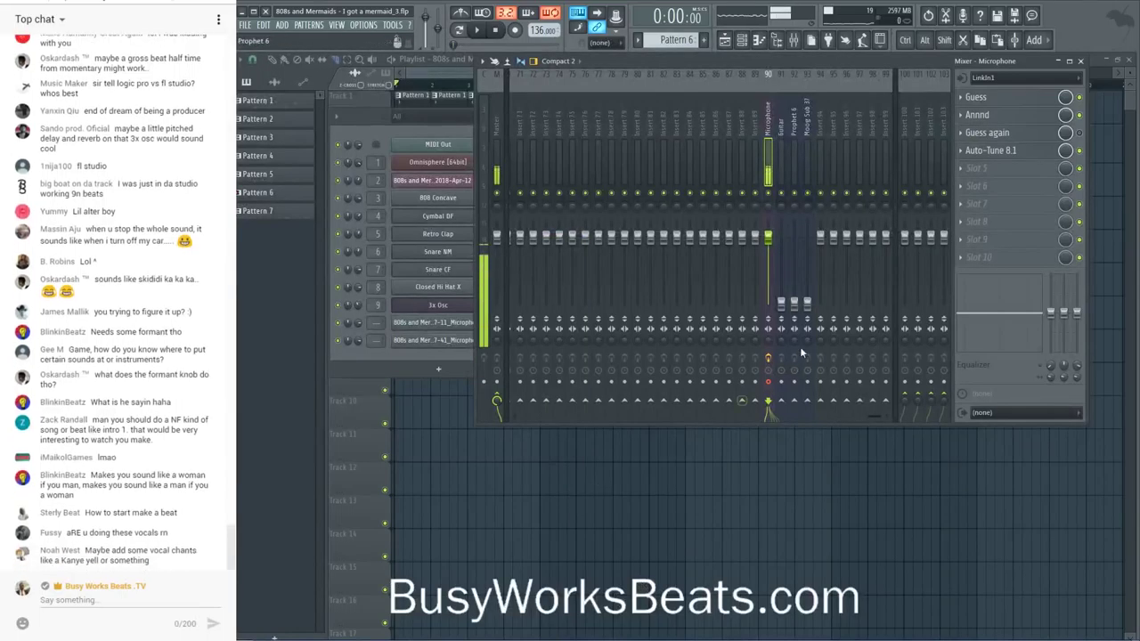
# - Play the song in the playlist to review the trimmed vocal take against the arrangement
pyautogui.click(717, 490)
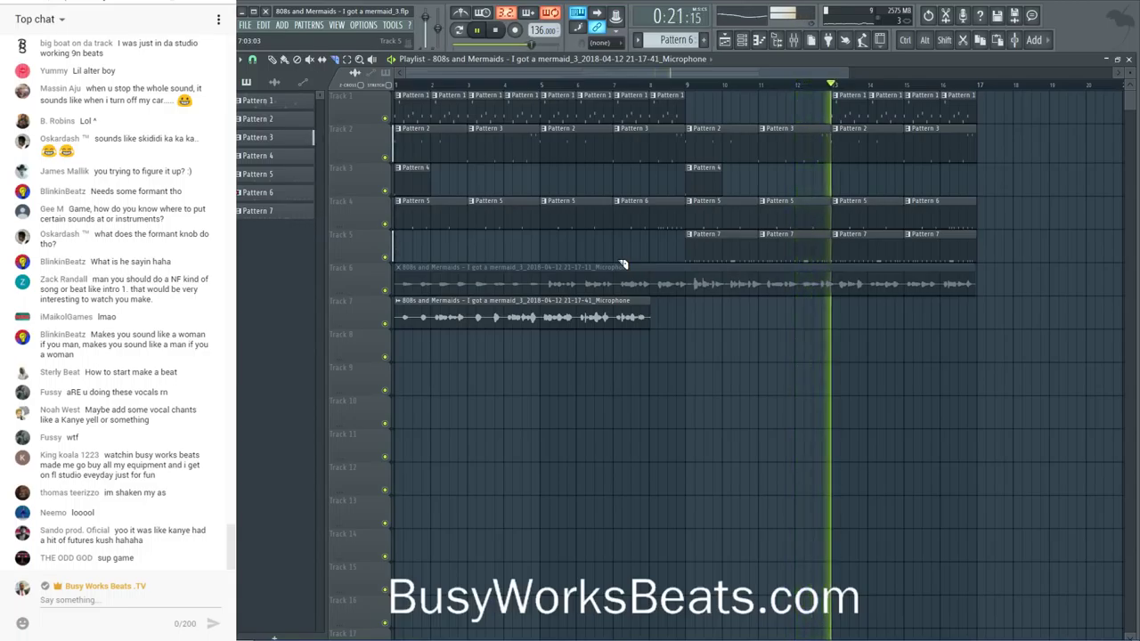
pyautogui.press('space')
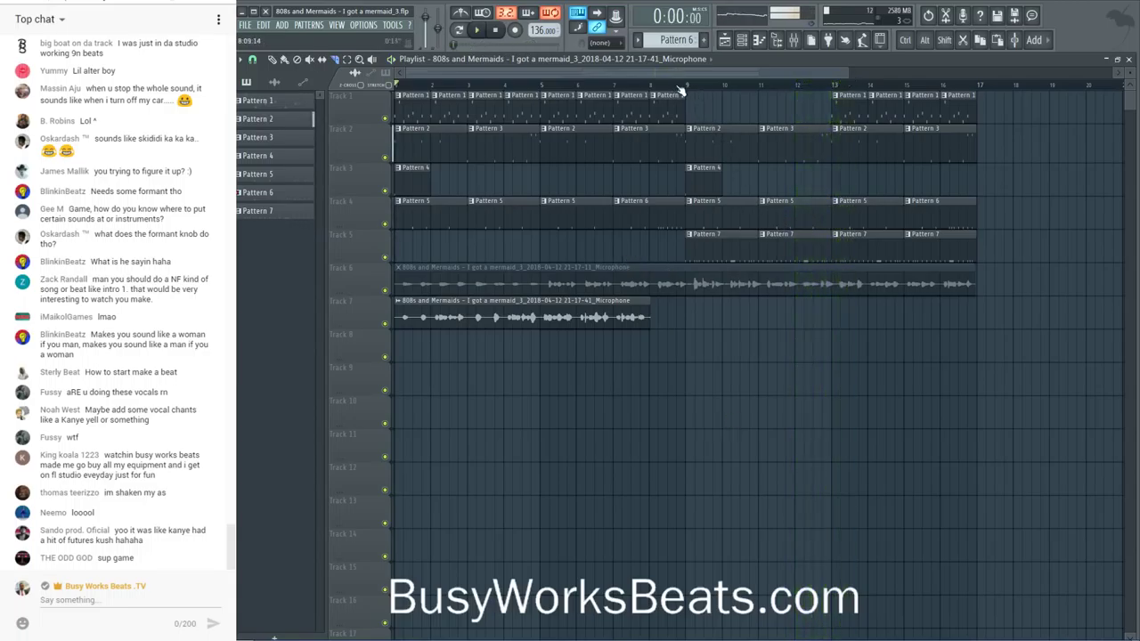
pyautogui.press('space')
pyautogui.scroll(-3, 623, 98)
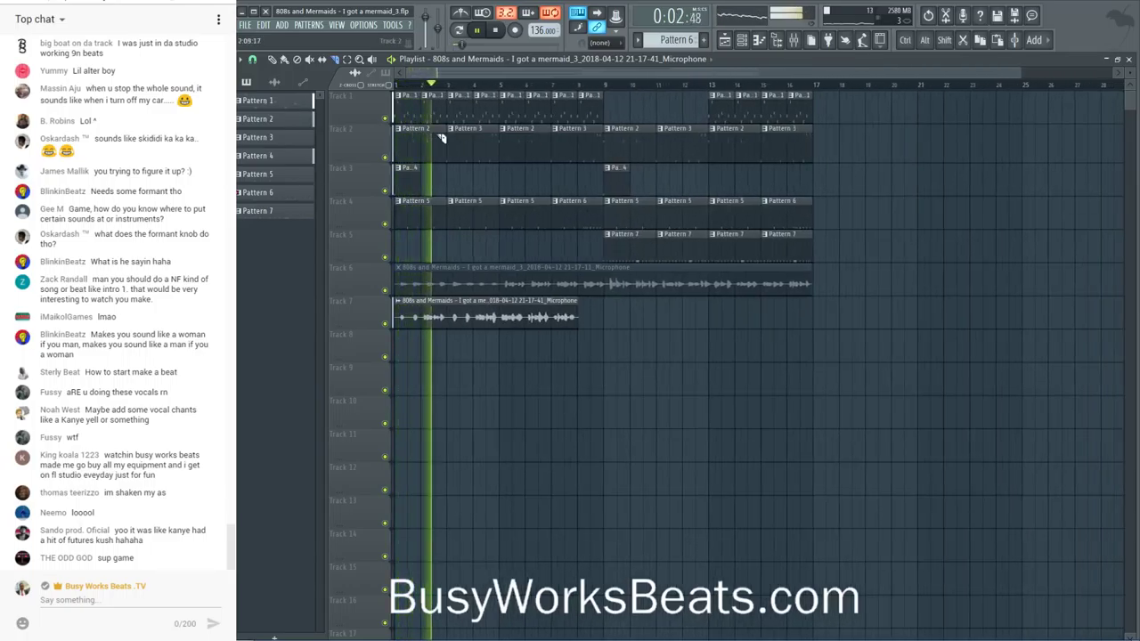
pyautogui.press('space')
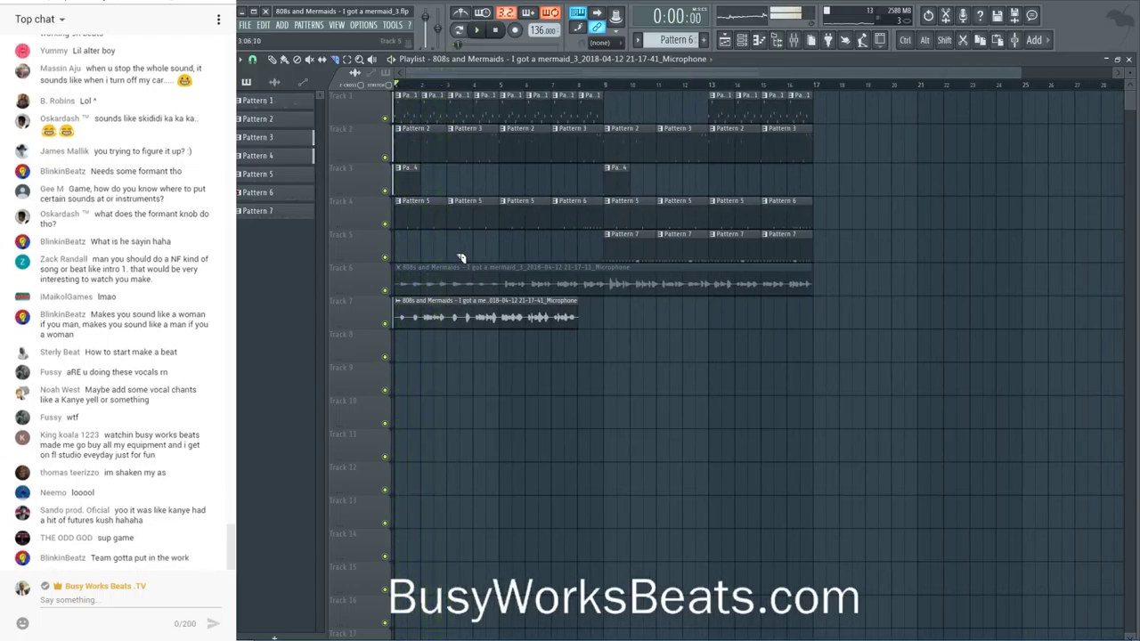
# - Load Fruity NoteBook 2 in slot 1 of Insert 8 and write lyrics including "got a team, gotta put in the work" and "gotta dream, gotta put in the work"
pyautogui.click(794, 41)
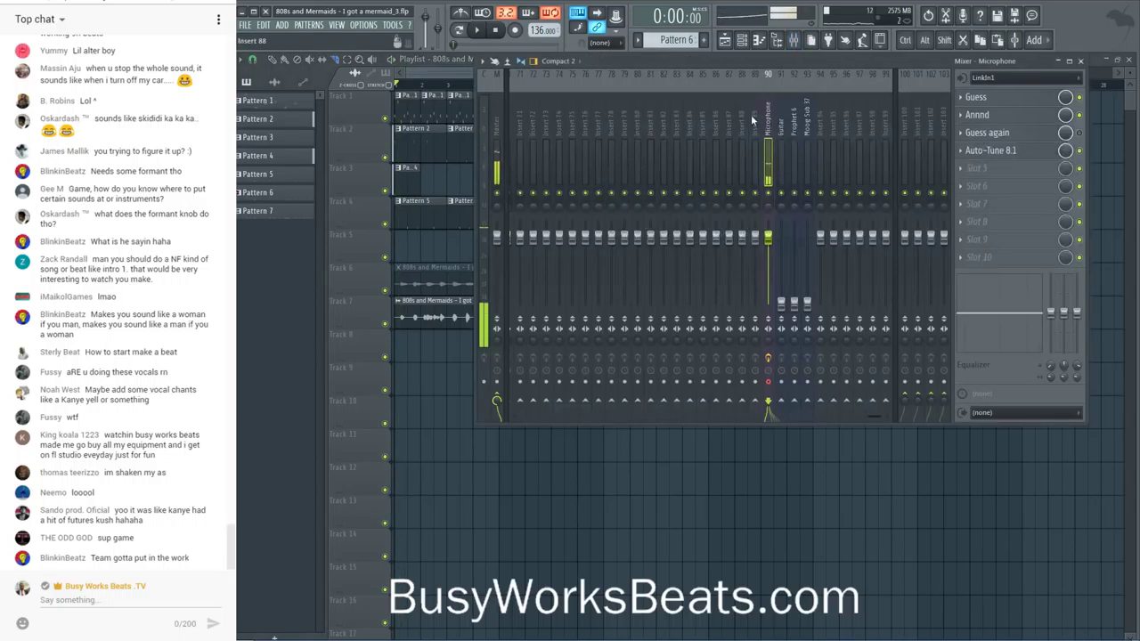
pyautogui.scroll(10, 680, 114)
pyautogui.click(661, 118)
pyautogui.click(637, 120)
pyautogui.click(610, 122)
pyautogui.click(961, 98)
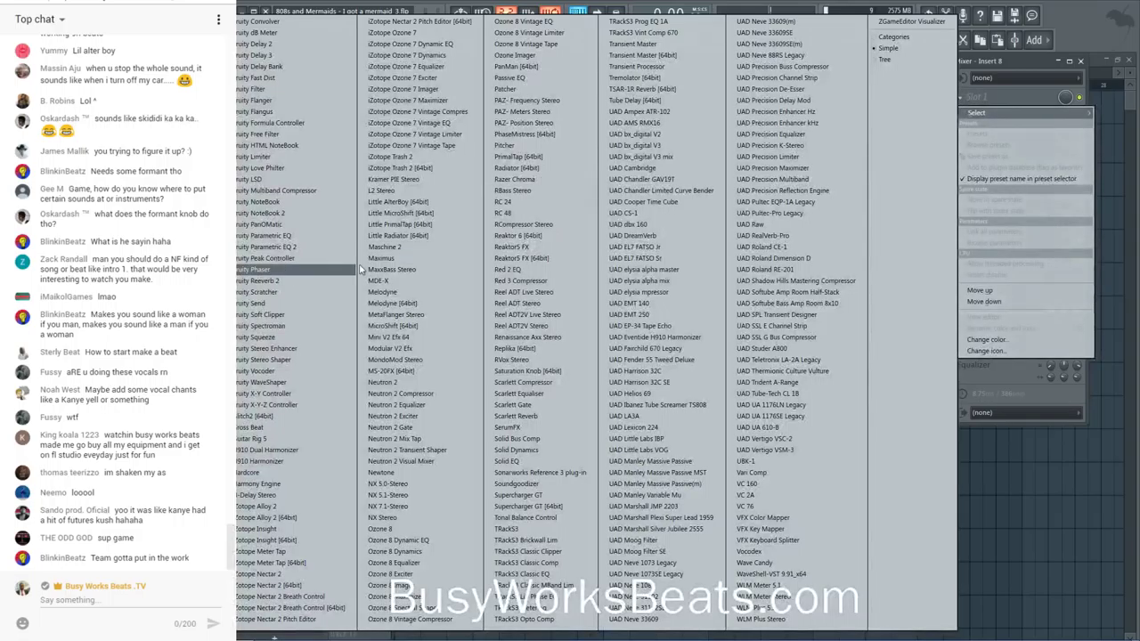
pyautogui.click(267, 213)
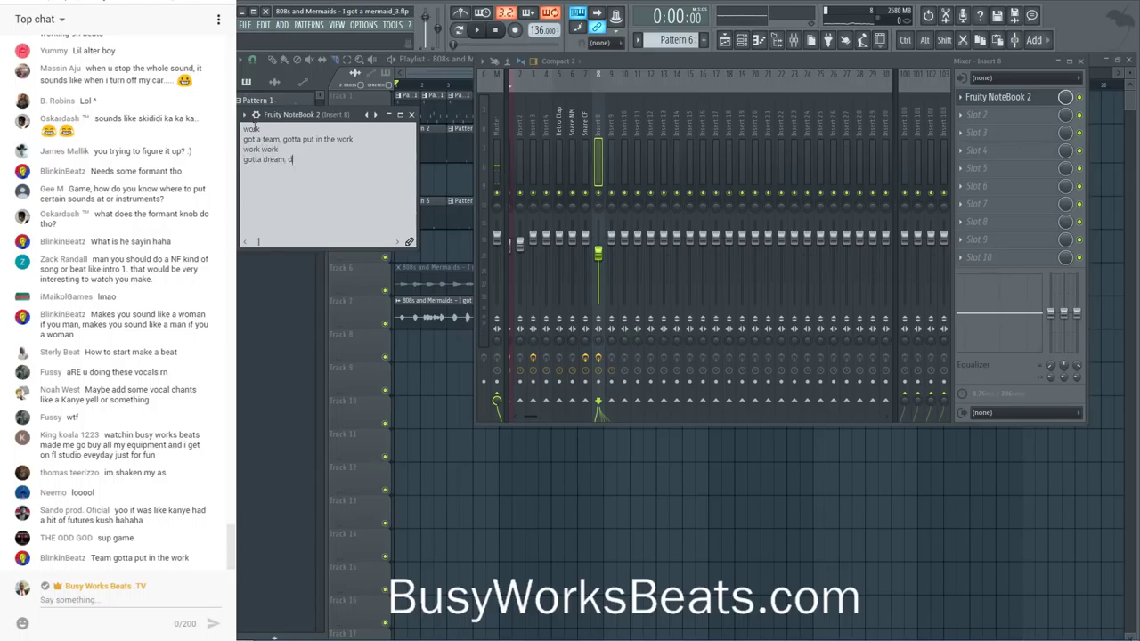
pyautogui.write('otta put in the work')
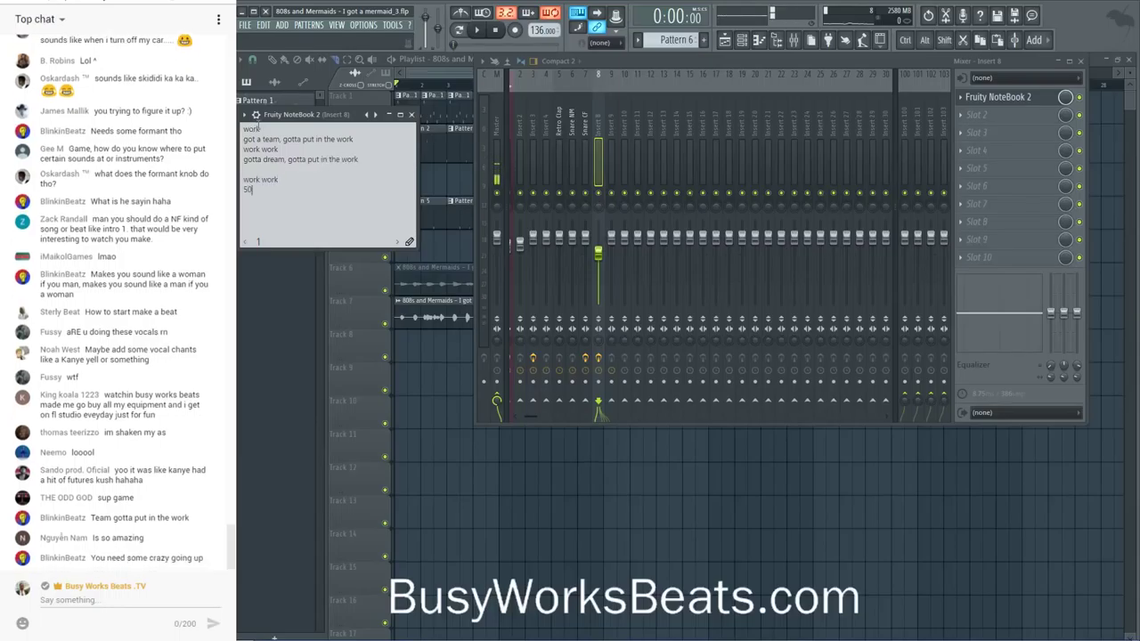
# - Play the song repeatedly from the start and check the written lyrics in Fruity NoteBook 2 against the beat
pyautogui.press('F5')
pyautogui.press('space')
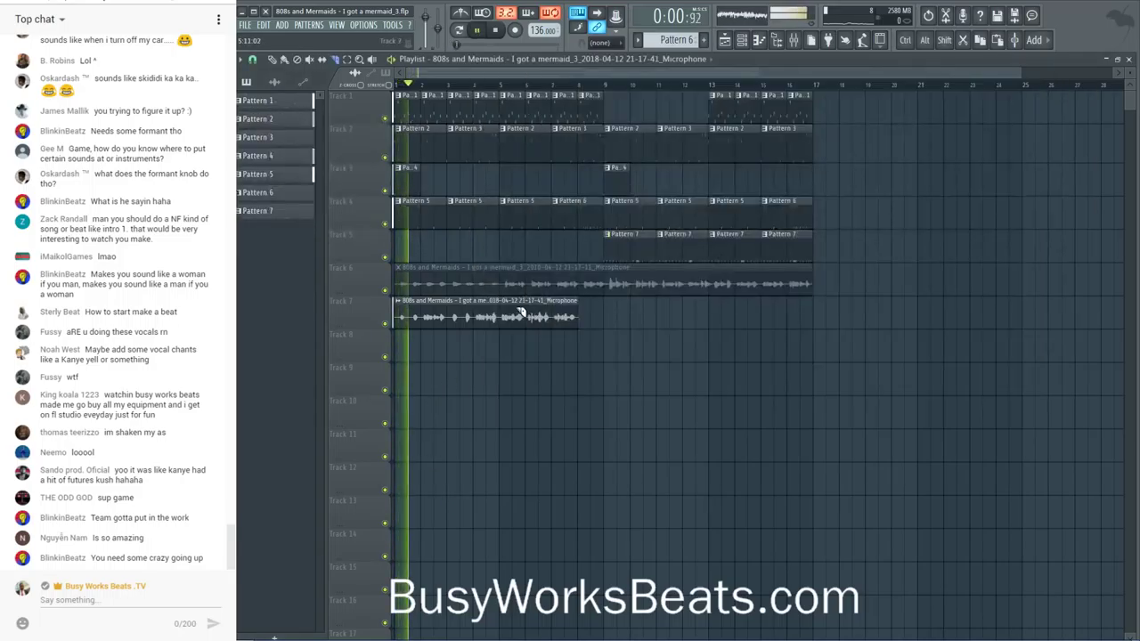
pyautogui.press('space')
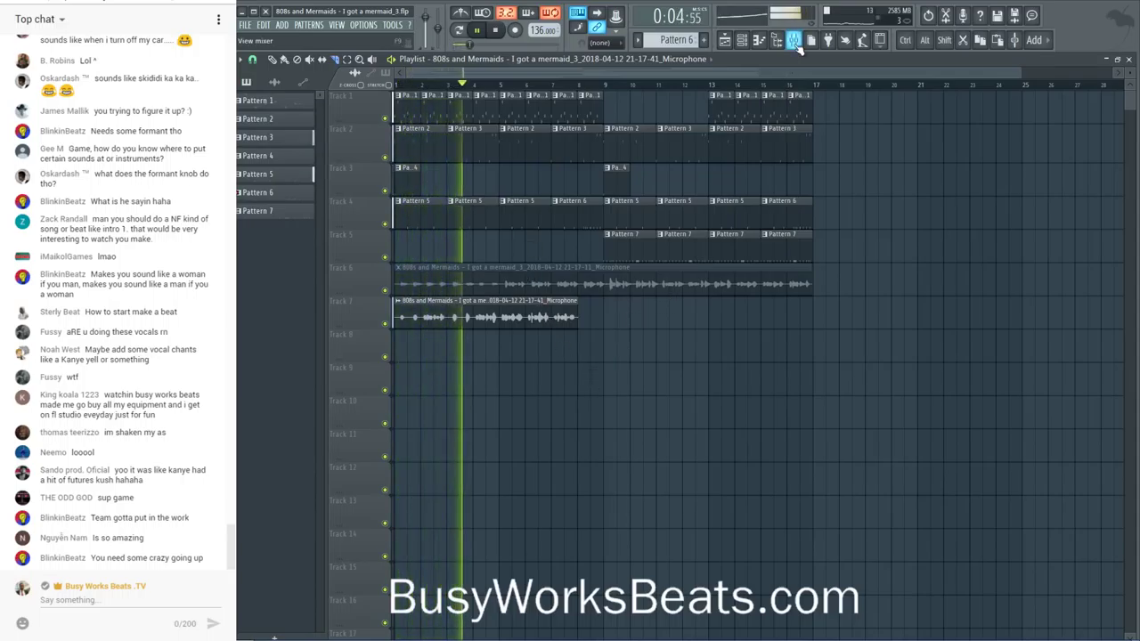
pyautogui.press('F9')
pyautogui.click(1005, 100)
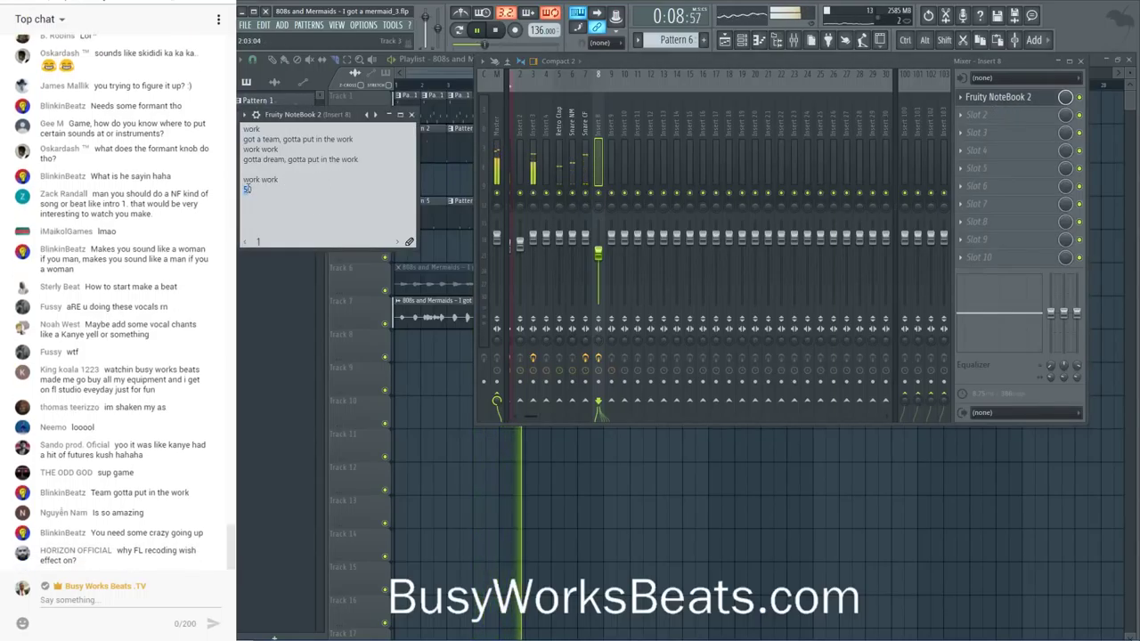
pyautogui.moveTo(292, 187); pyautogui.dragTo(243, 171)
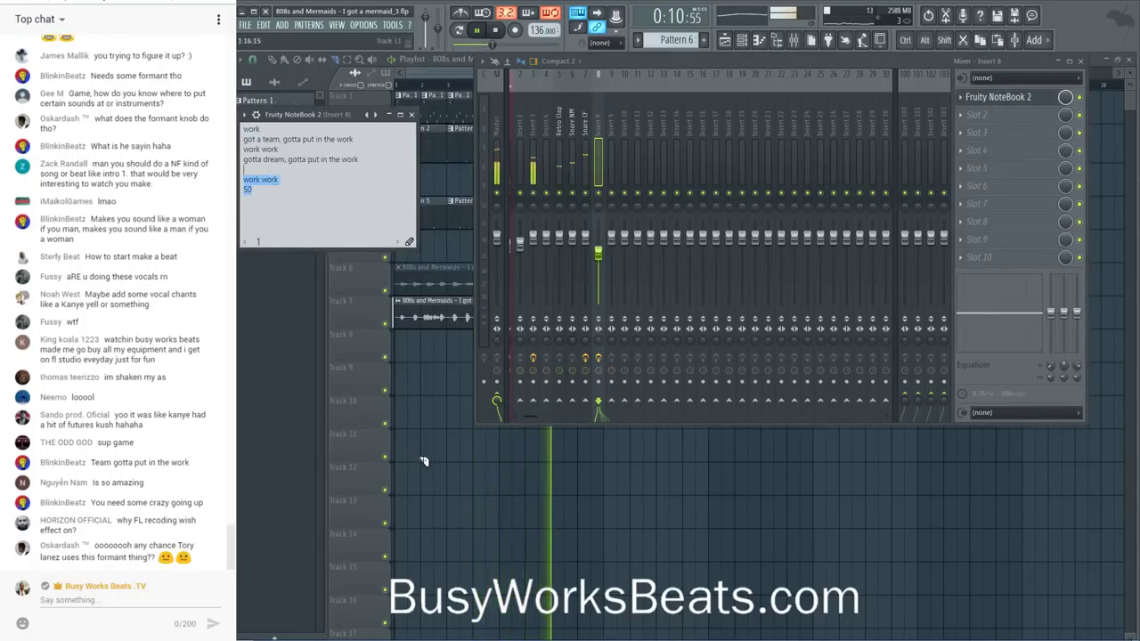
pyautogui.press('F5')
pyautogui.press('space')
pyautogui.press('space')
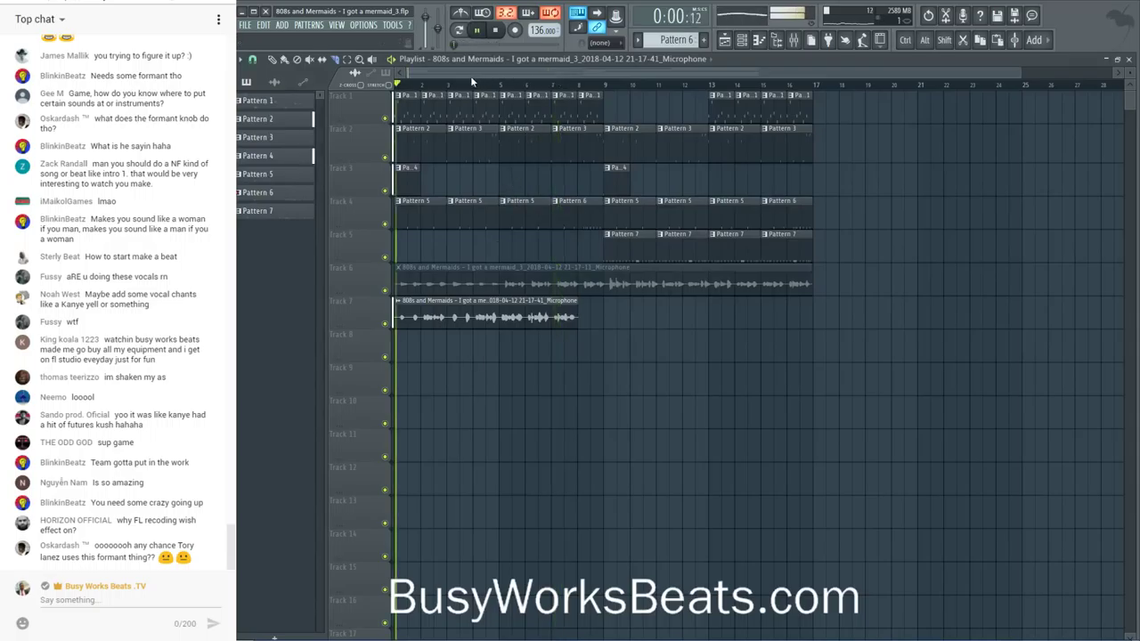
# - Replace the last two lyric lines in Fruity NoteBook 2, "work work" and "50", with "gotta hunnid bands"
pyautogui.press('F9')
pyautogui.click(1014, 105)
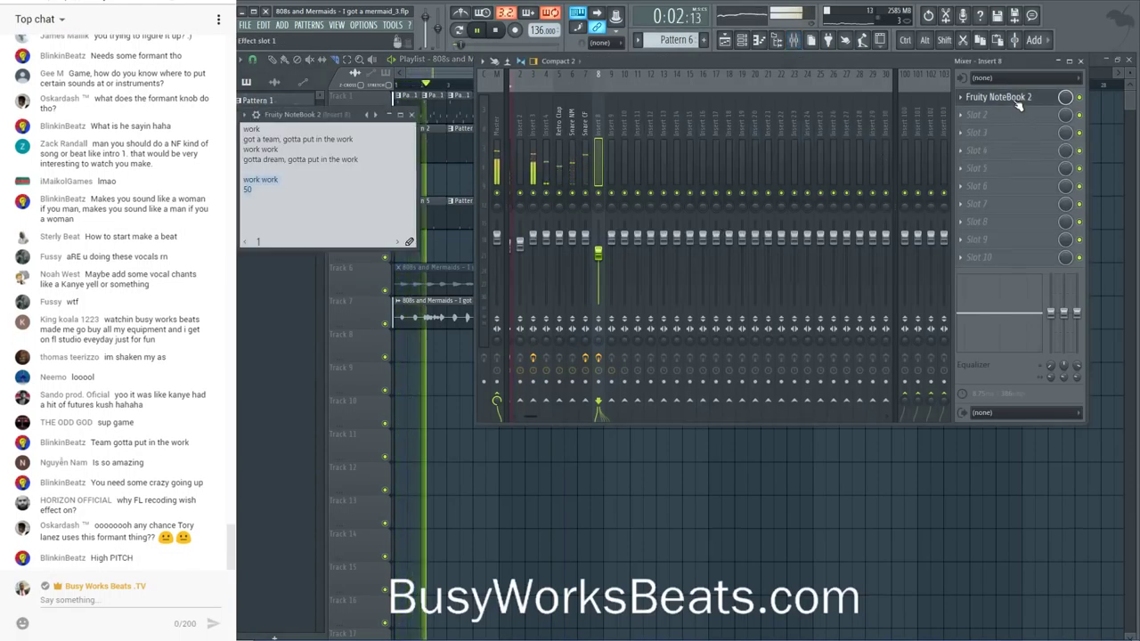
pyautogui.click(289, 196)
pyautogui.moveTo(288, 195); pyautogui.dragTo(243, 178)
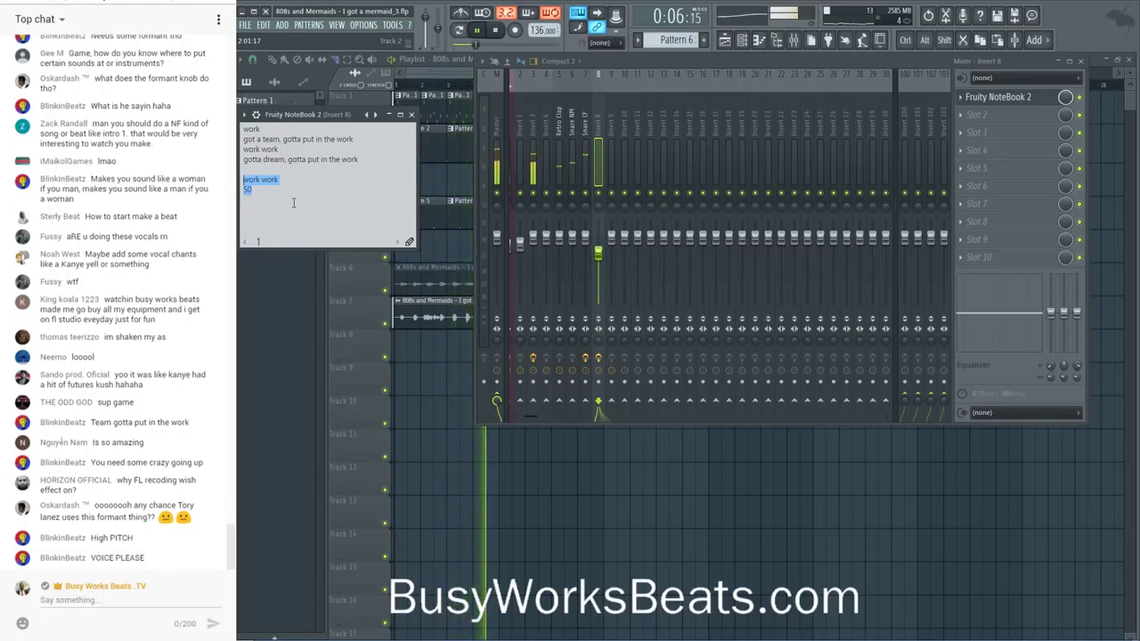
pyautogui.write('go')
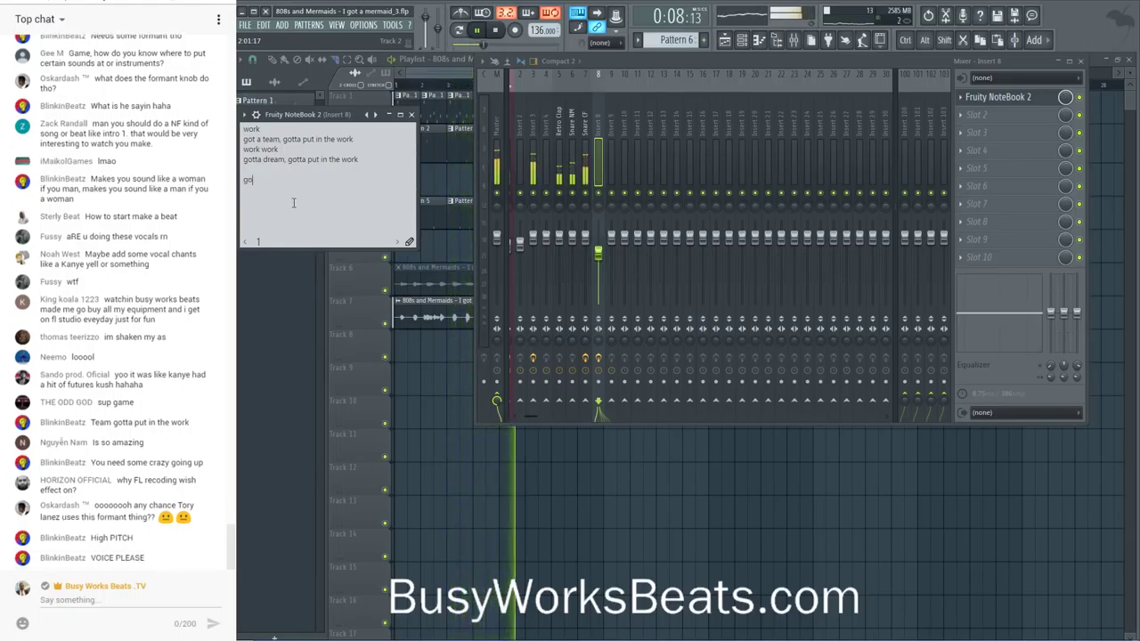
pyautogui.write('tta hun')
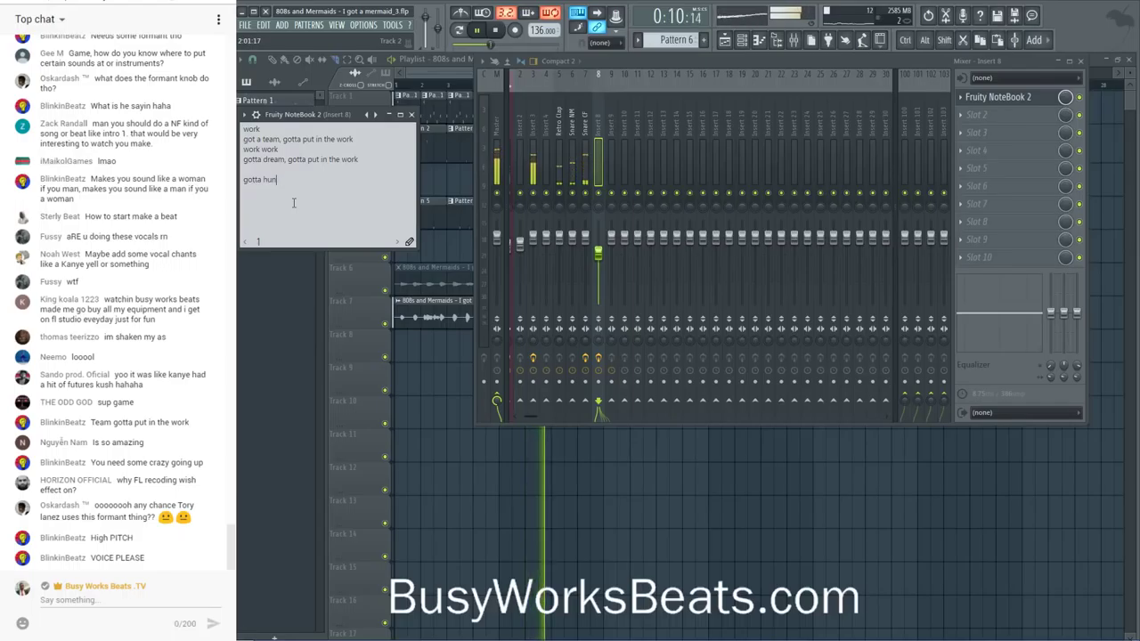
pyautogui.write('nid bands')
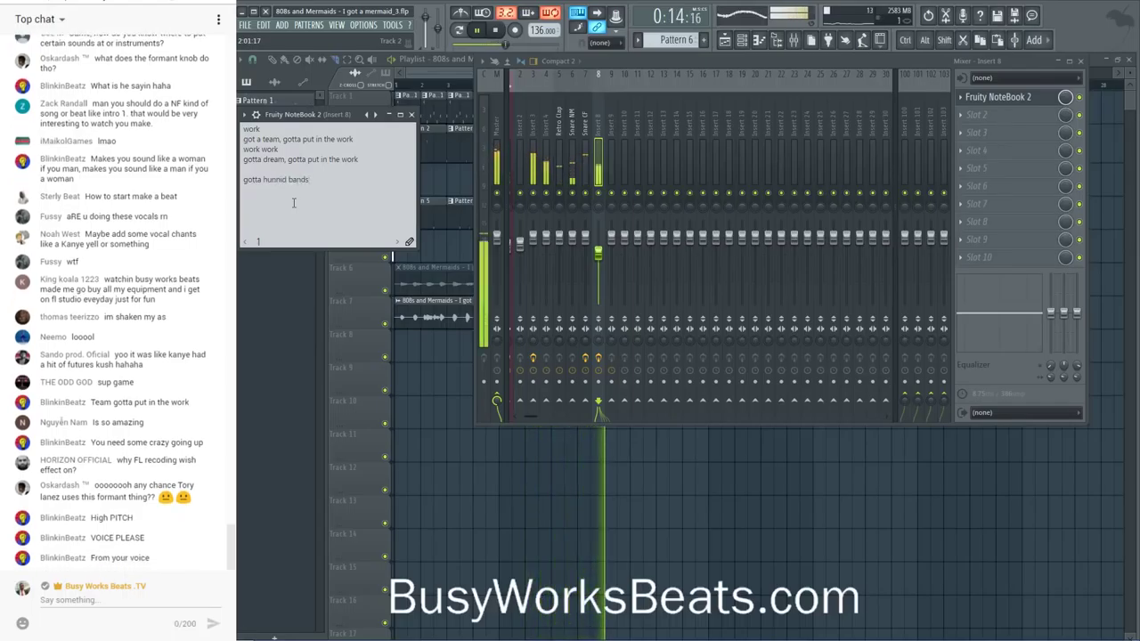
# - Restart the song from the beginning and return to the Insert 8 effect slots in the mixer
pyautogui.click(675, 158)
pyautogui.press('space')
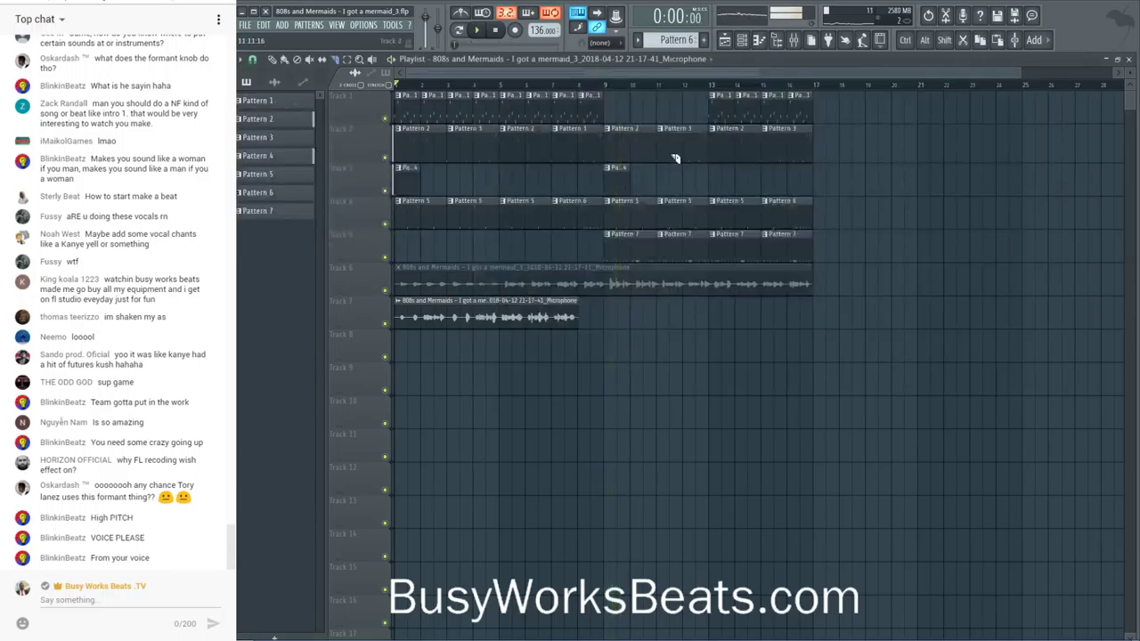
pyautogui.click(792, 40)
pyautogui.press('space')
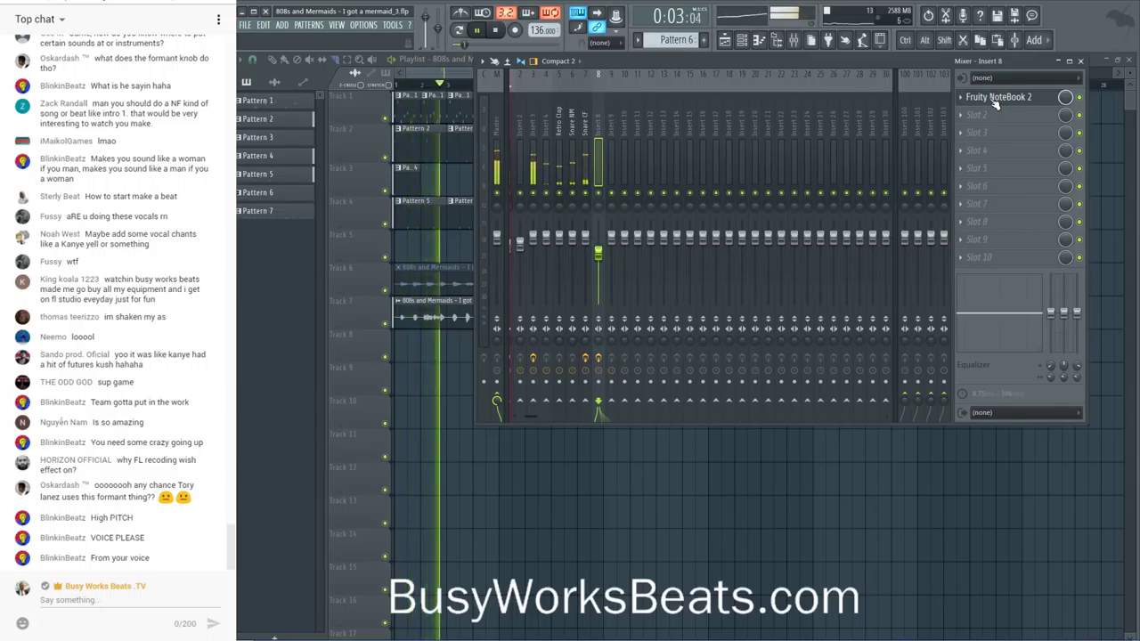
# - Replay the song from the start and extend the "gotta hunnid bands" lyric line in Fruity NoteBook 2 with ", large on my shirt"
pyautogui.press('space')
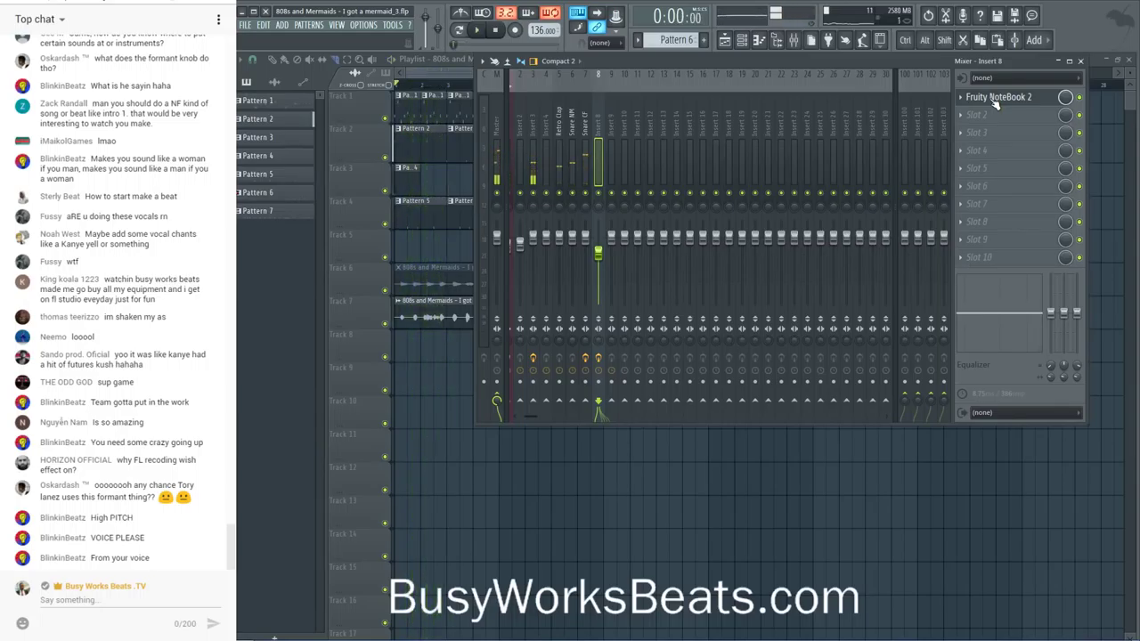
pyautogui.press('space')
pyautogui.click(996, 98)
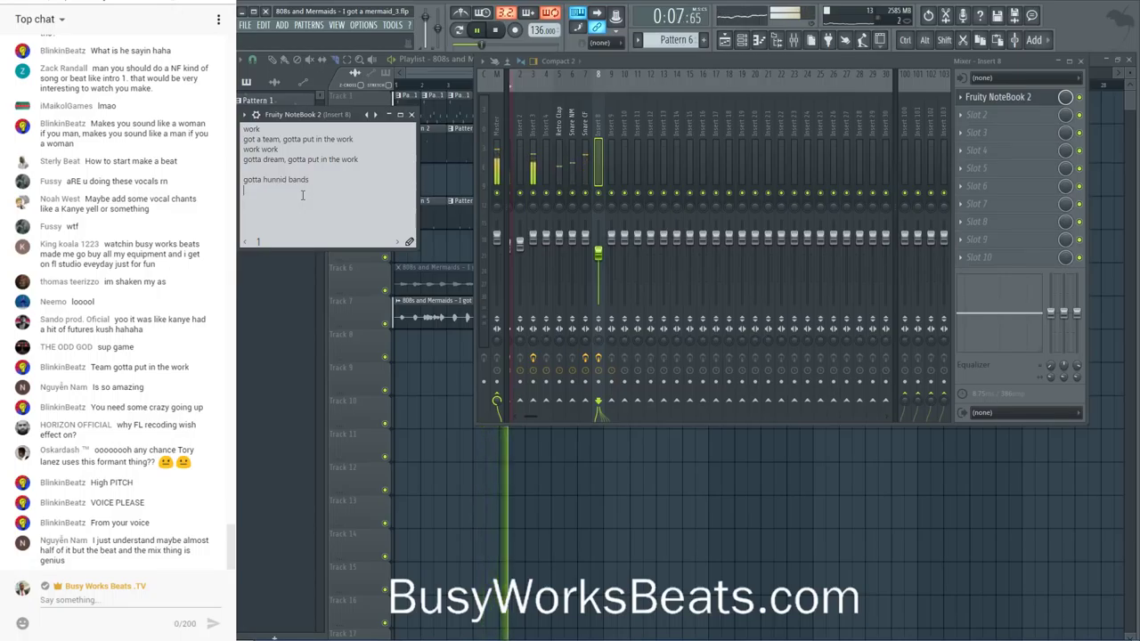
pyautogui.write('large on my shirt')
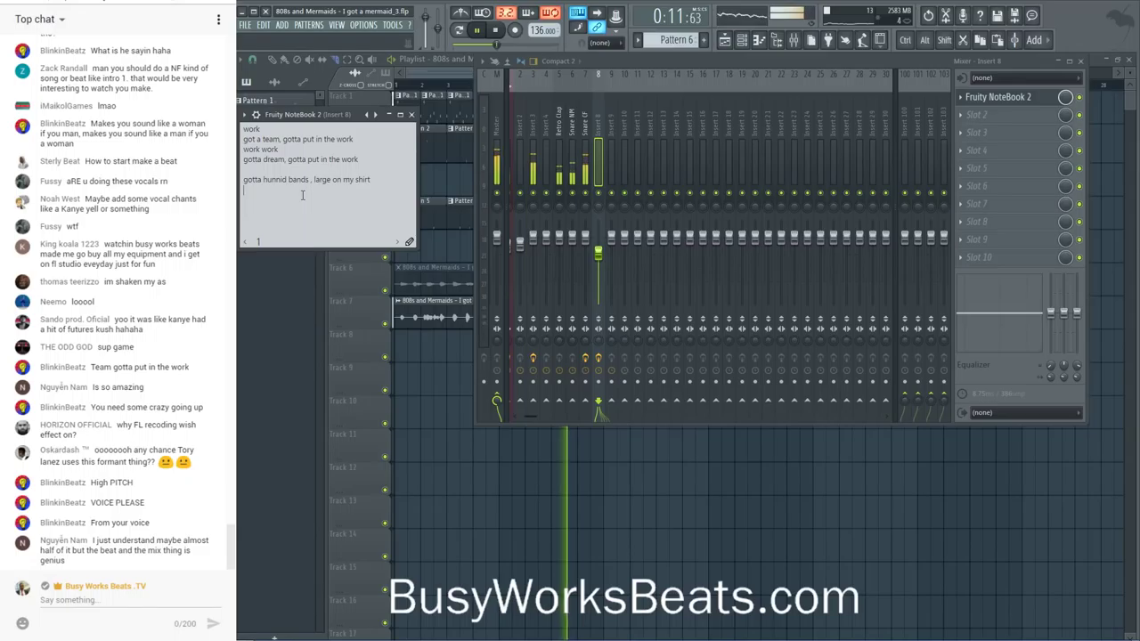
# - Restart the song and add the lyric line "got 50 bands large on the twerk" in Fruity NoteBook 2 on Insert 8
pyautogui.click(480, 261)
pyautogui.press('space')
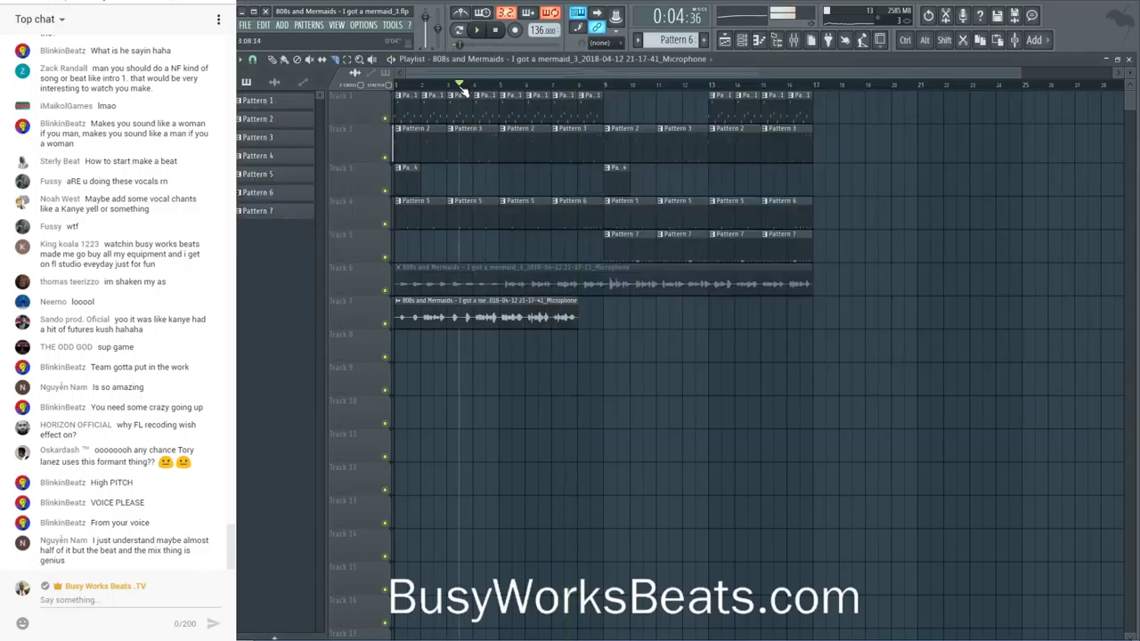
pyautogui.click(794, 39)
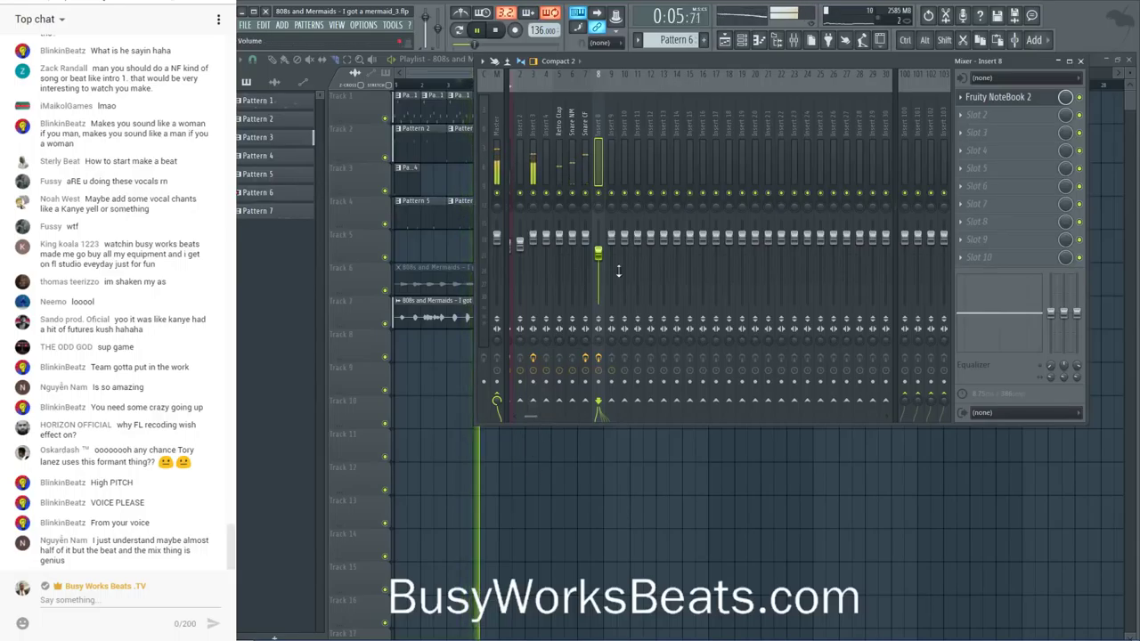
pyautogui.click(998, 96)
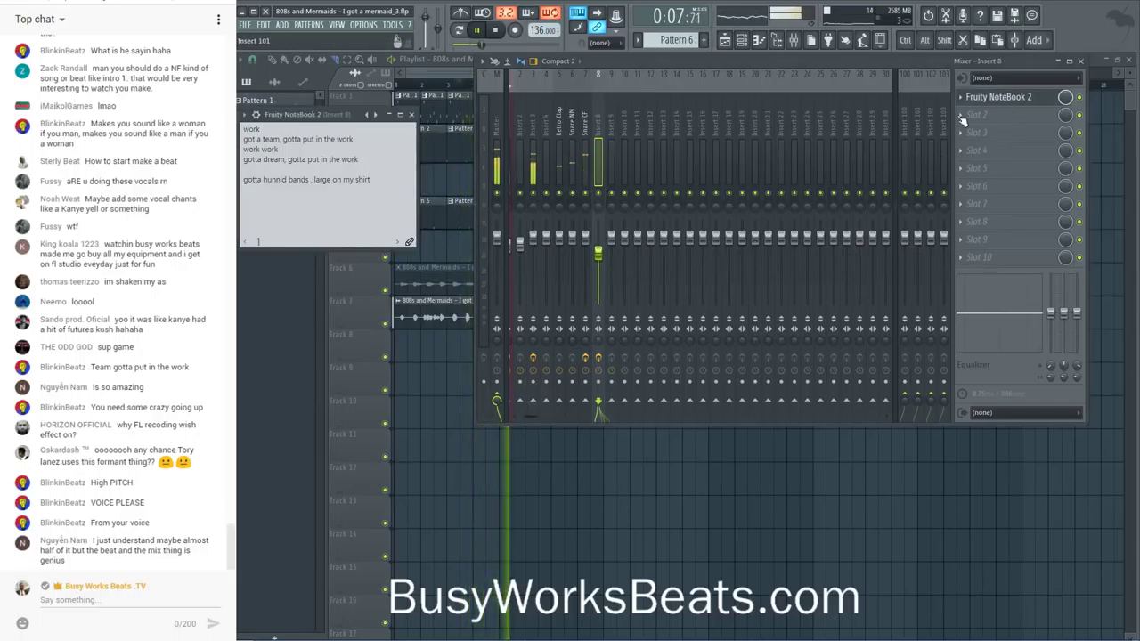
pyautogui.write('got 50')
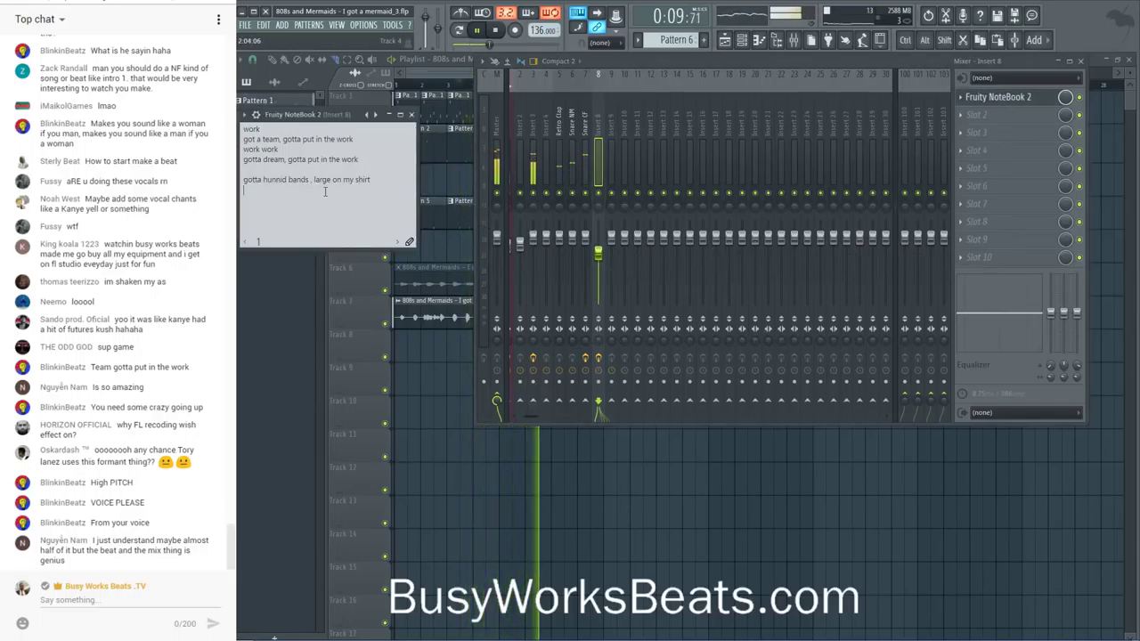
pyautogui.write(' bands large ')
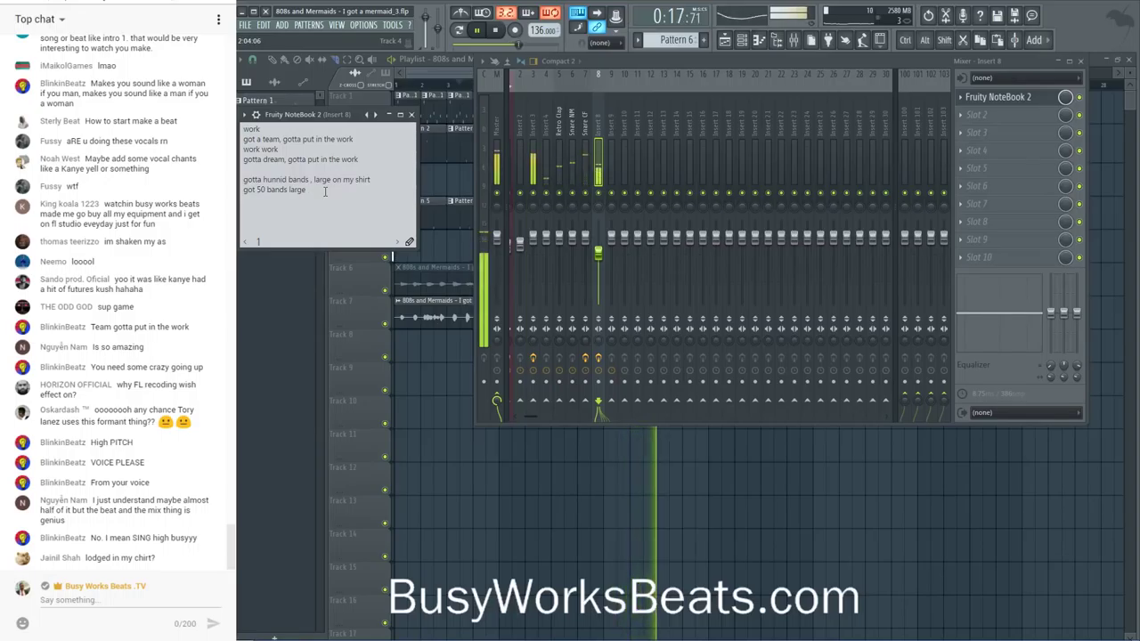
pyautogui.write('on th')
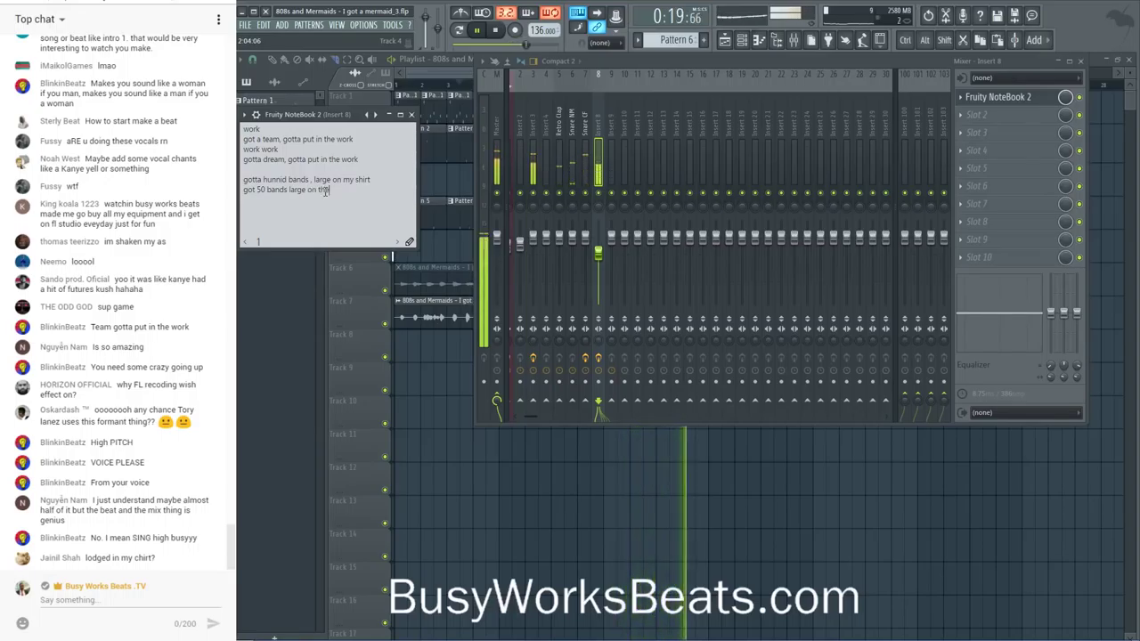
pyautogui.write('e twek')
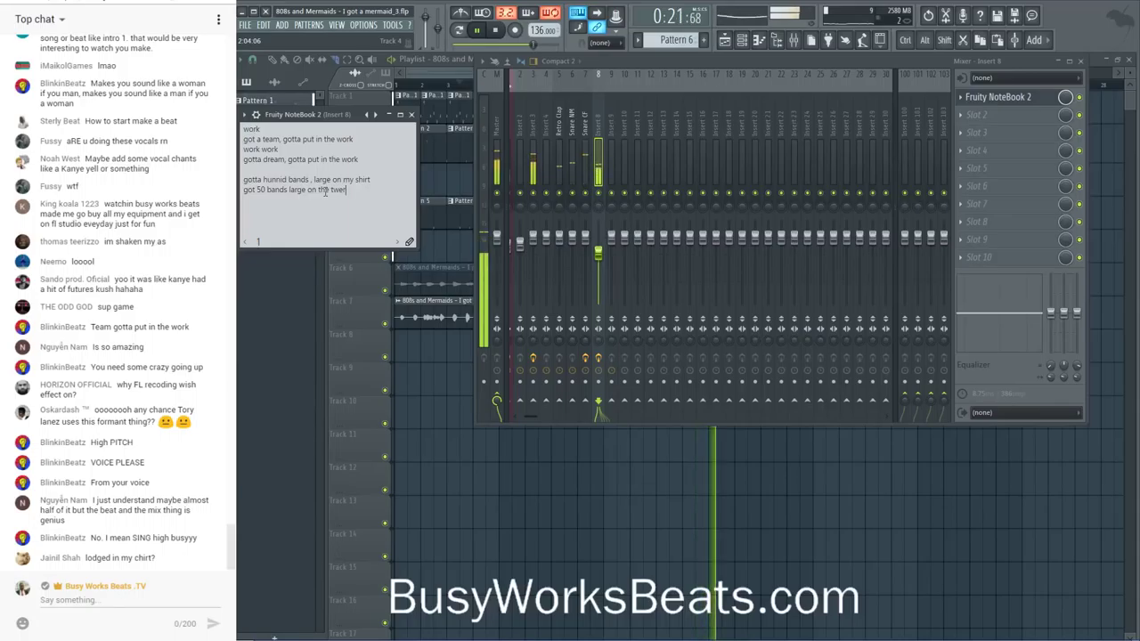
# - Replay the opening bars several times and check the lyrics in Fruity NoteBook 2 against the beat
pyautogui.press('F12')
pyautogui.press('space')
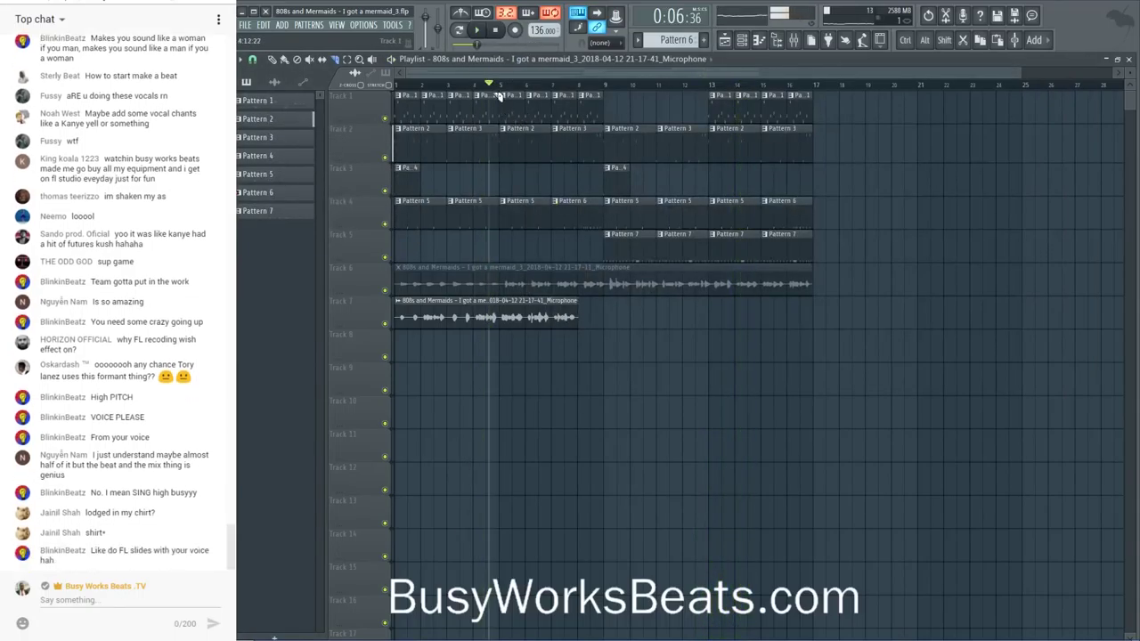
pyautogui.press('space')
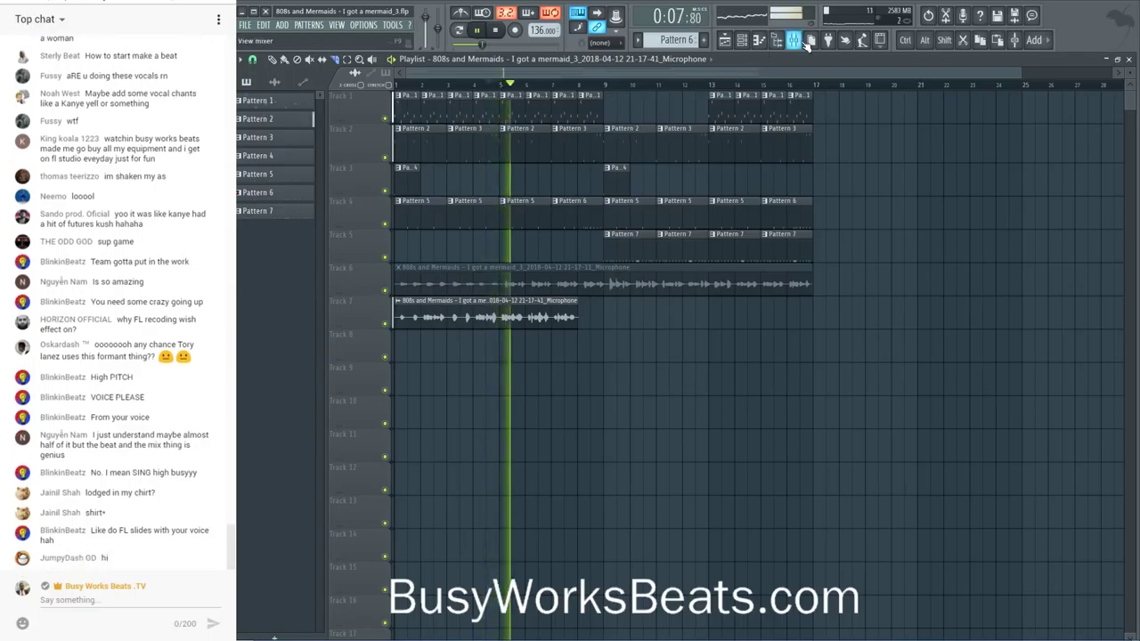
pyautogui.press('F9')
pyautogui.click(998, 96)
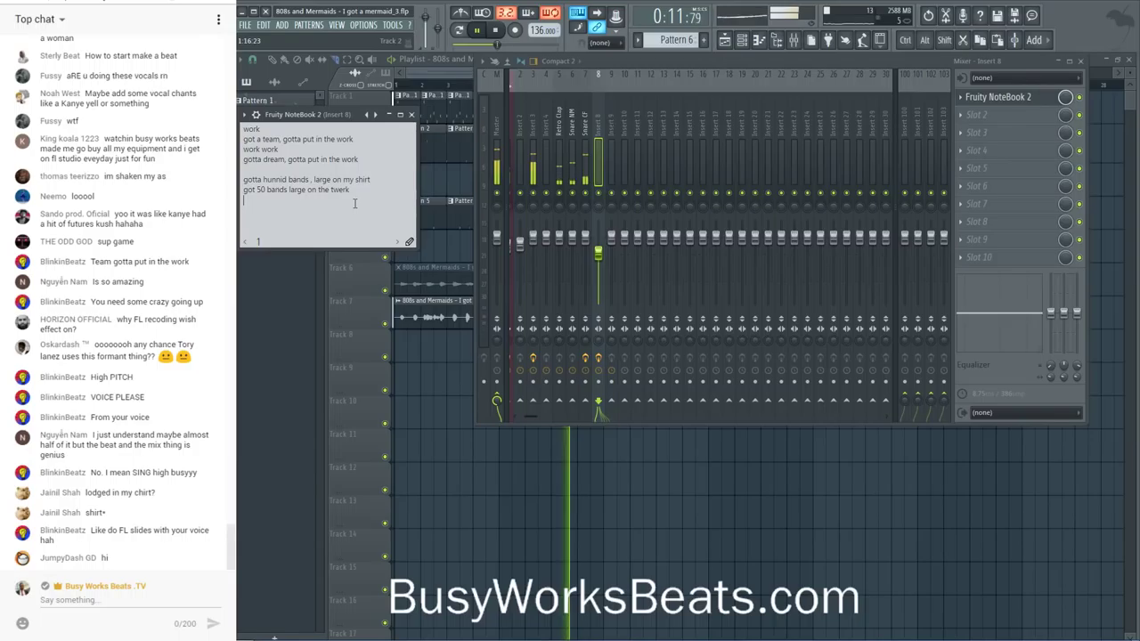
pyautogui.press('F5')
pyautogui.press('space')
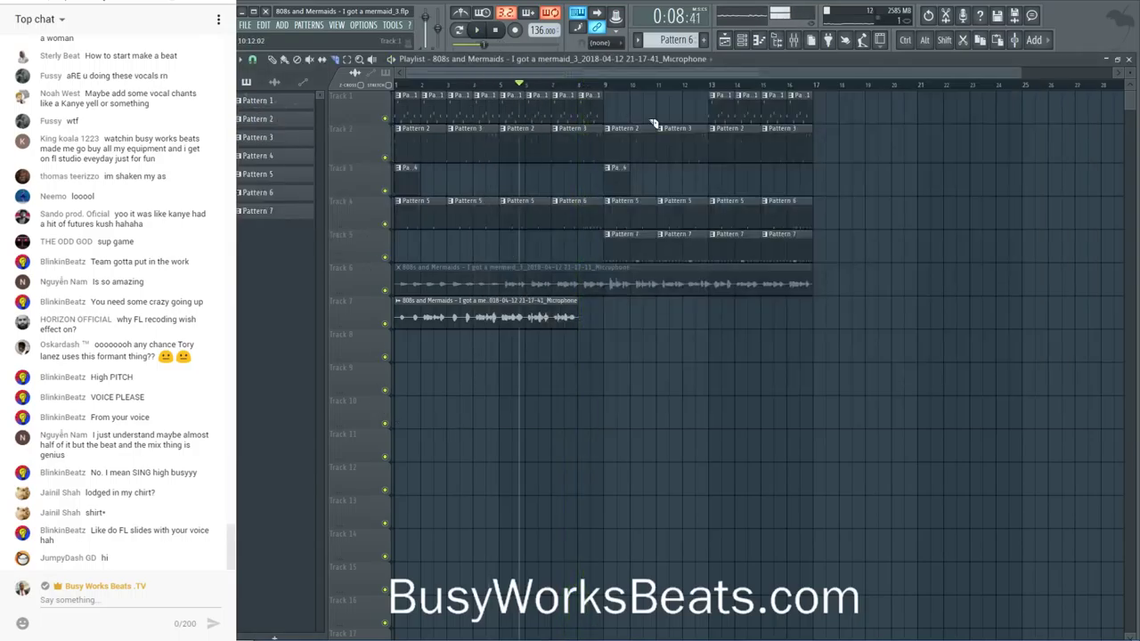
pyautogui.press('F9')
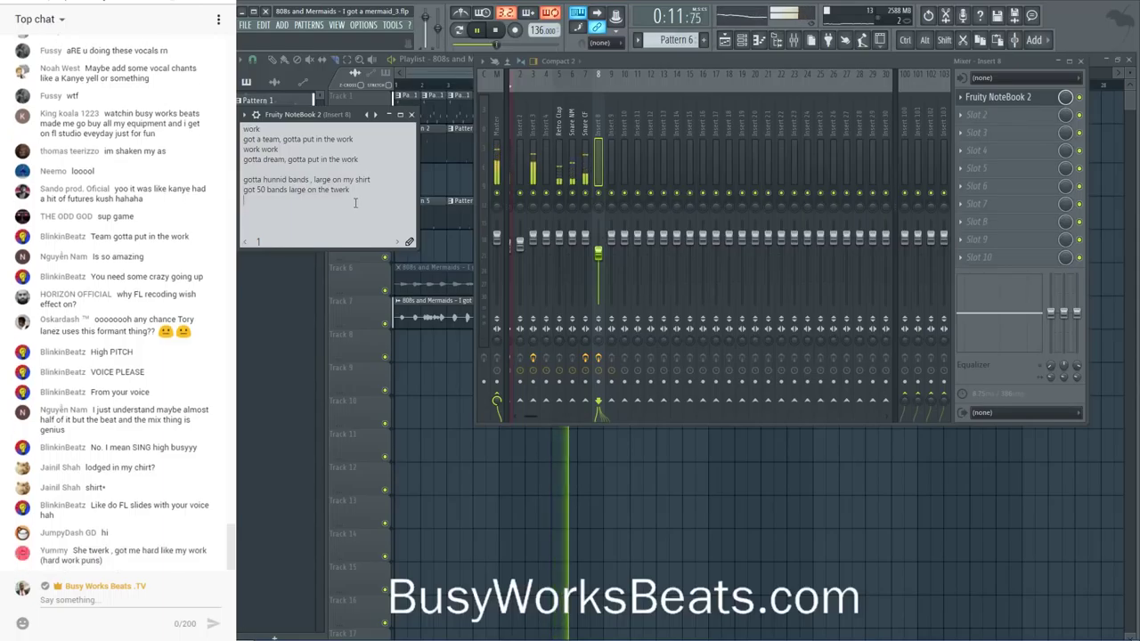
pyautogui.press('F5')
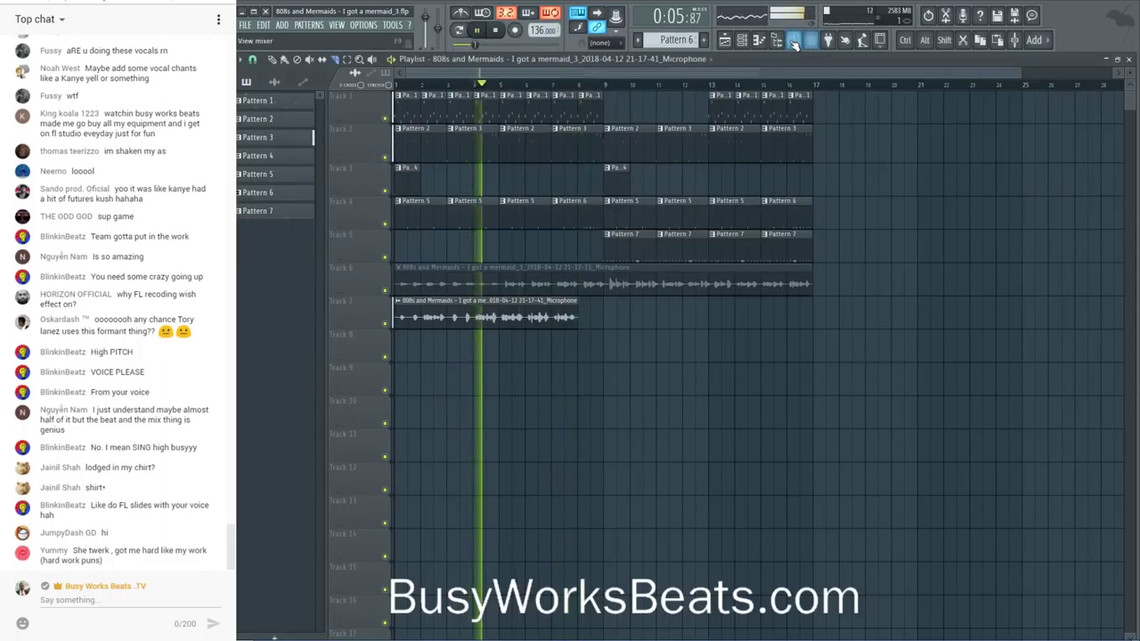
# - Reopen Fruity NoteBook 2 from Insert 8 and add the lyric line "twerk twerk" below the last line
pyautogui.press('F9')
pyautogui.click(1012, 99)
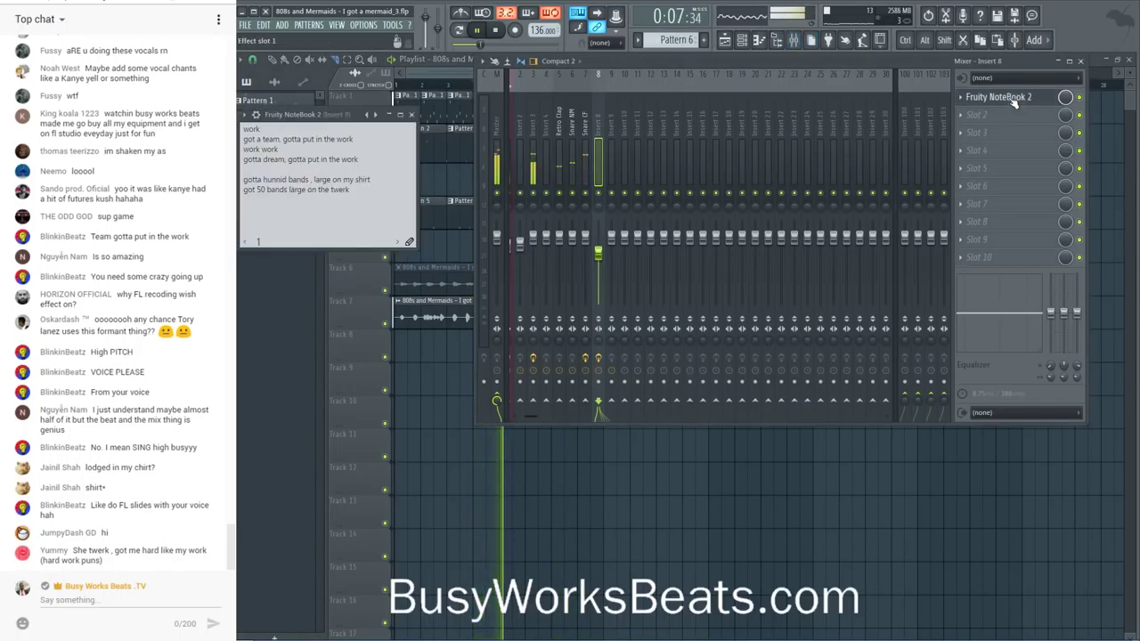
pyautogui.click(347, 206)
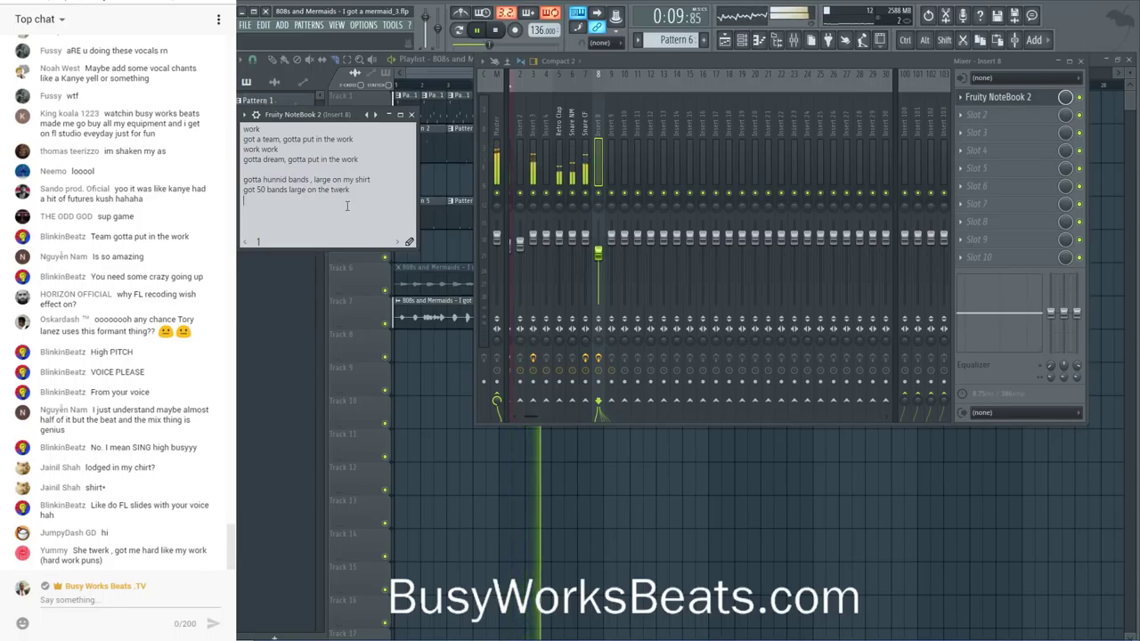
pyautogui.write('twerk ')
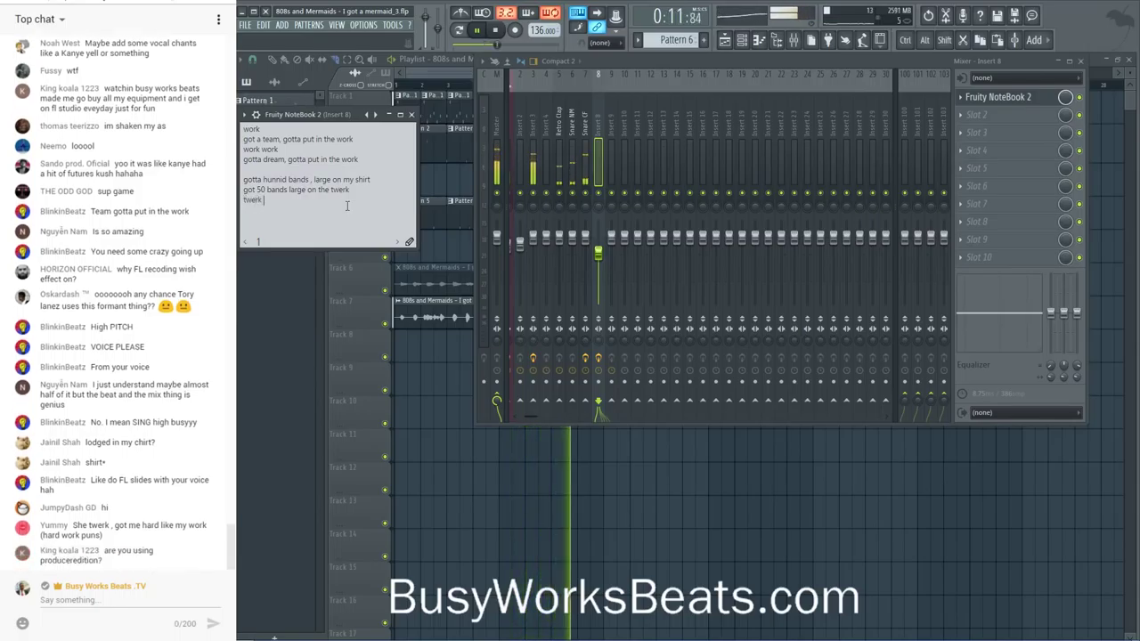
pyautogui.write('twekk')
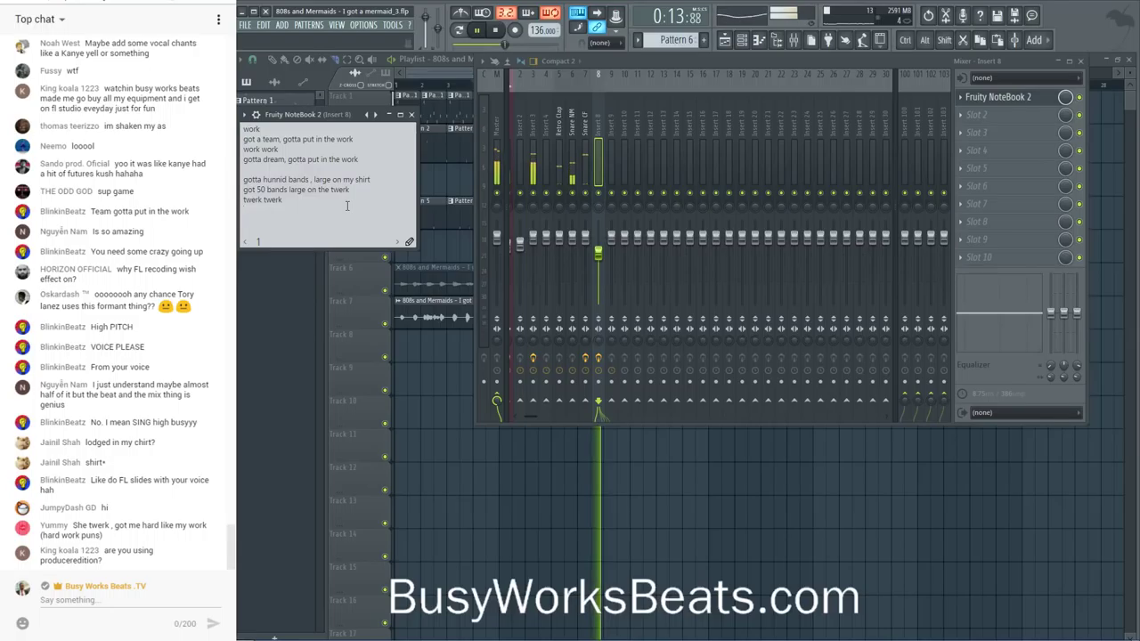
pyautogui.press('Return')
# - Add the closing lyric line "gotta team betta put in the twerk" in Fruity NoteBook 2
pyautogui.write('gotta')
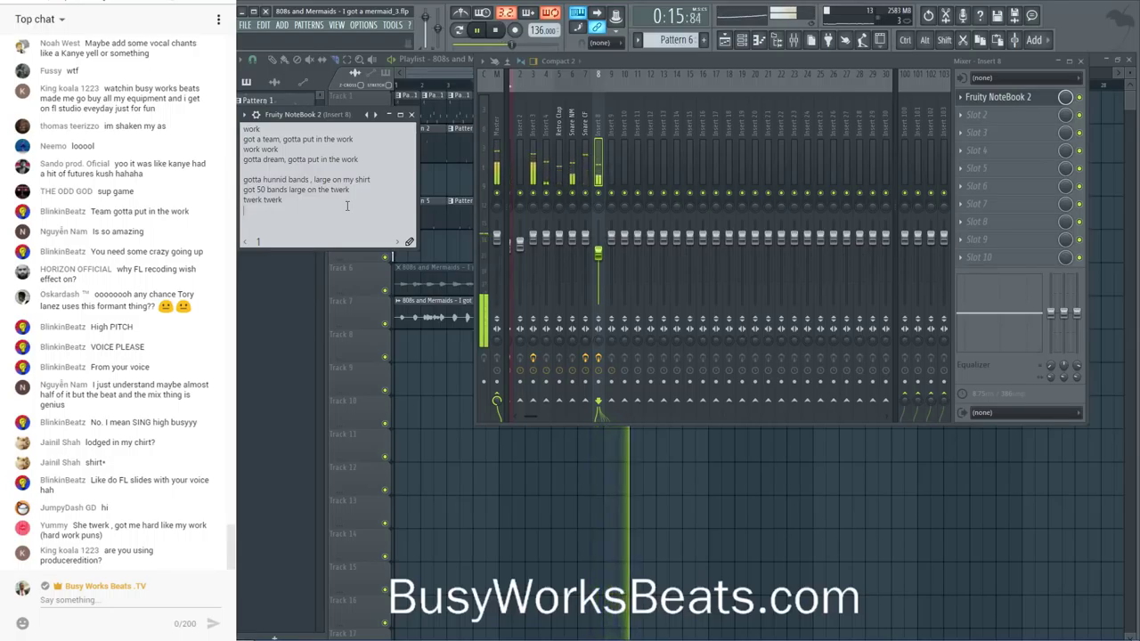
pyautogui.write(' team')
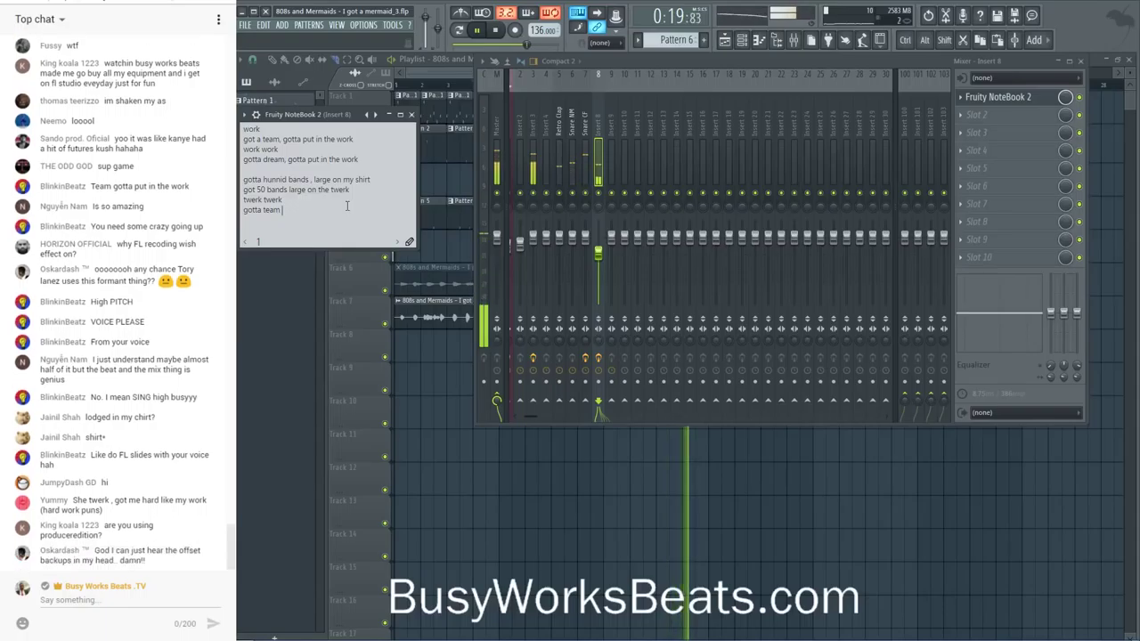
pyautogui.write(' b')
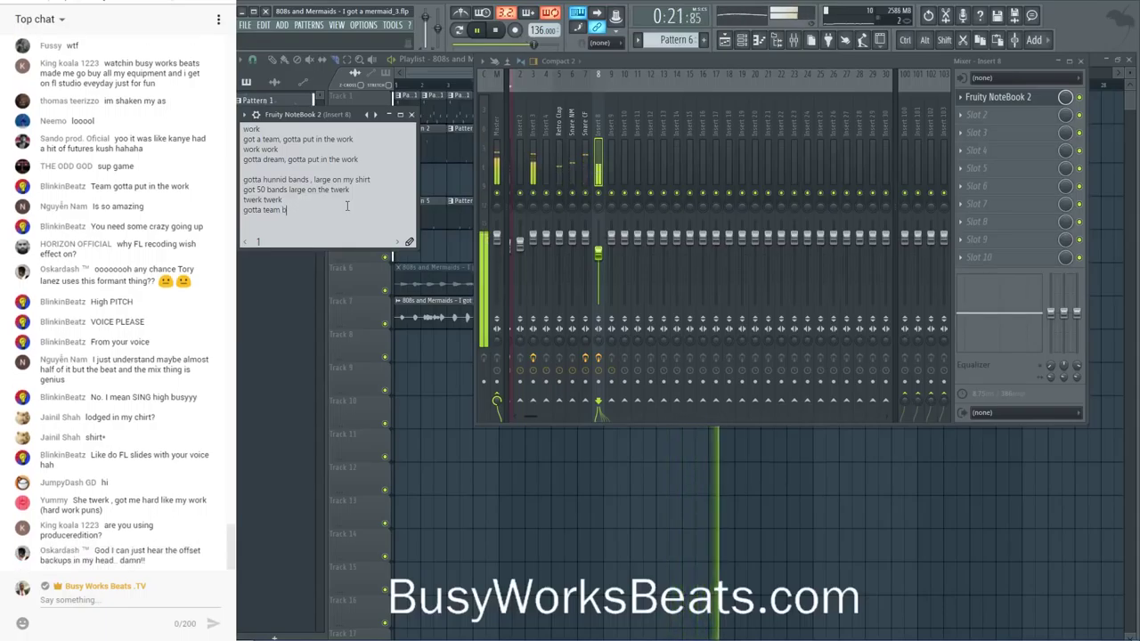
pyautogui.write('etta put')
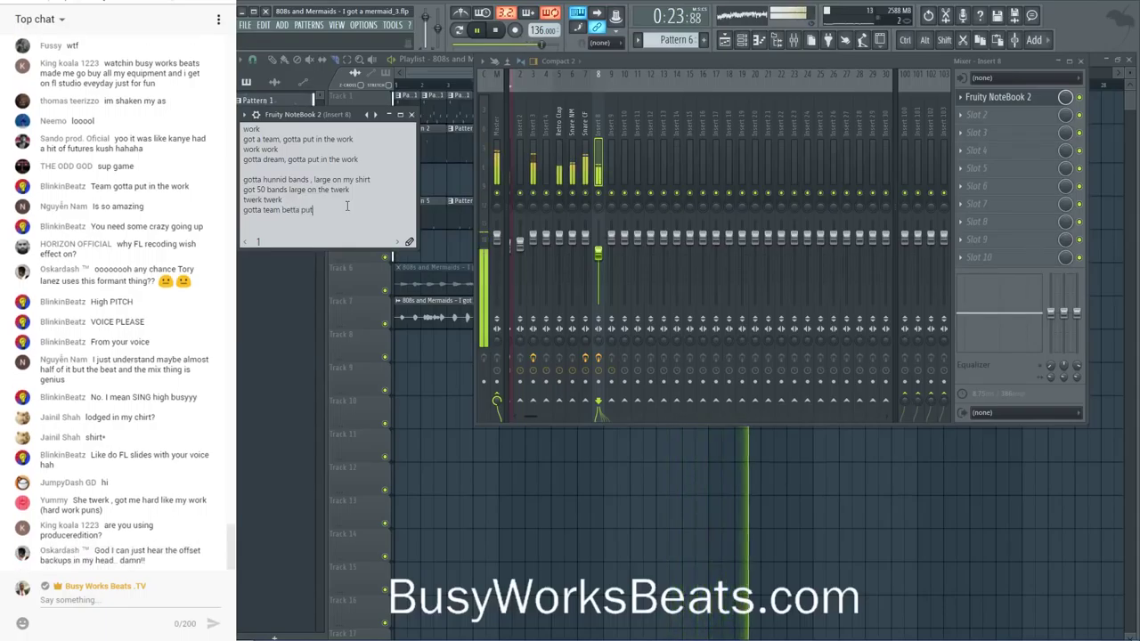
pyautogui.write(' in the twerk')
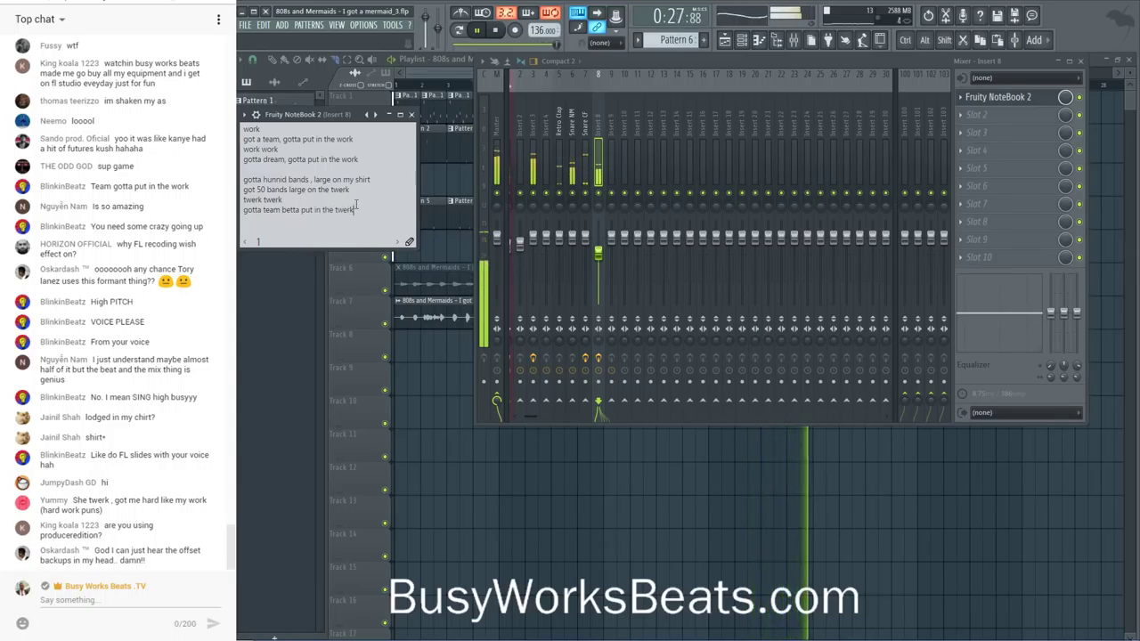
# - Rearrange the lyrics and mixer windows over the playlist, then stop the song and mute the vocal clip on Track 7
pyautogui.moveTo(317, 118); pyautogui.dragTo(1034, 64)
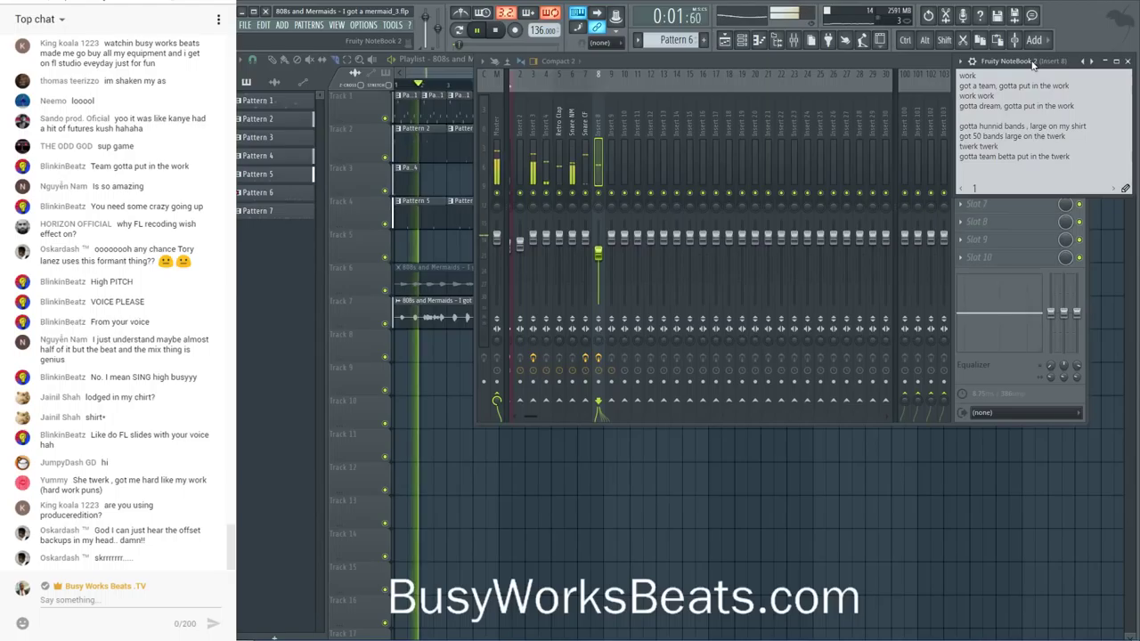
pyautogui.moveTo(834, 54); pyautogui.dragTo(741, 98)
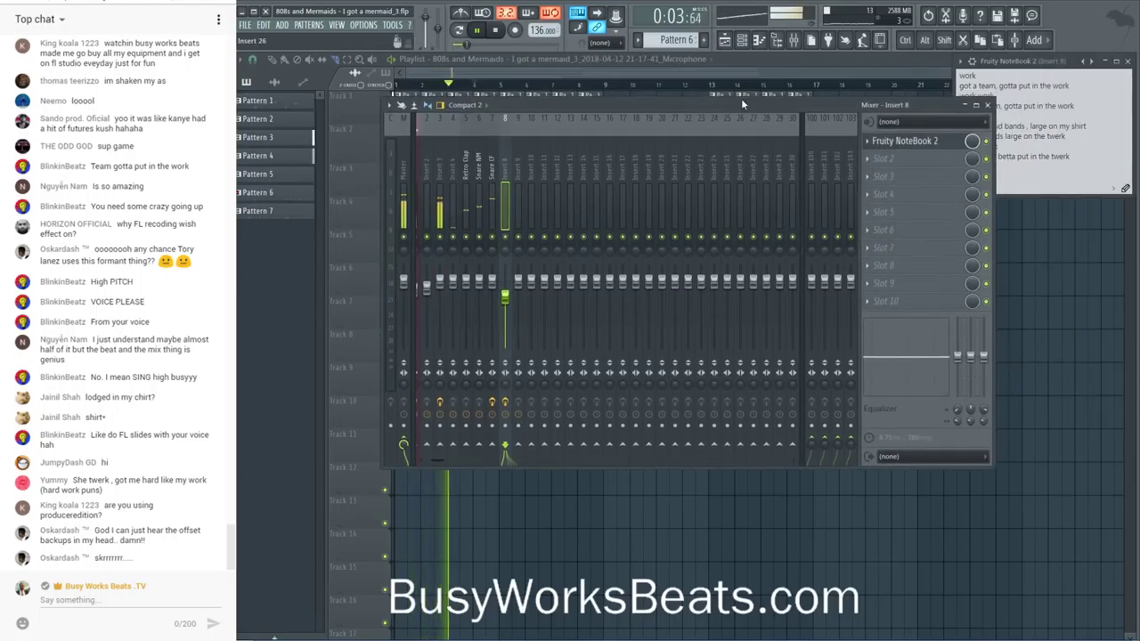
pyautogui.press('F12')
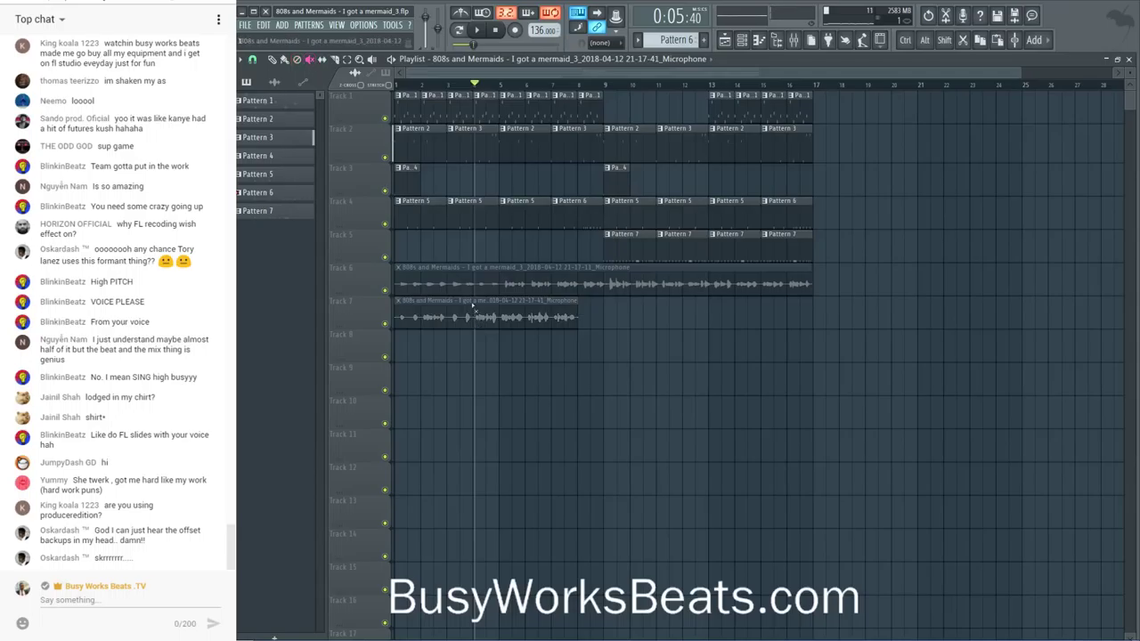
pyautogui.press('F9')
pyautogui.click(499, 30)
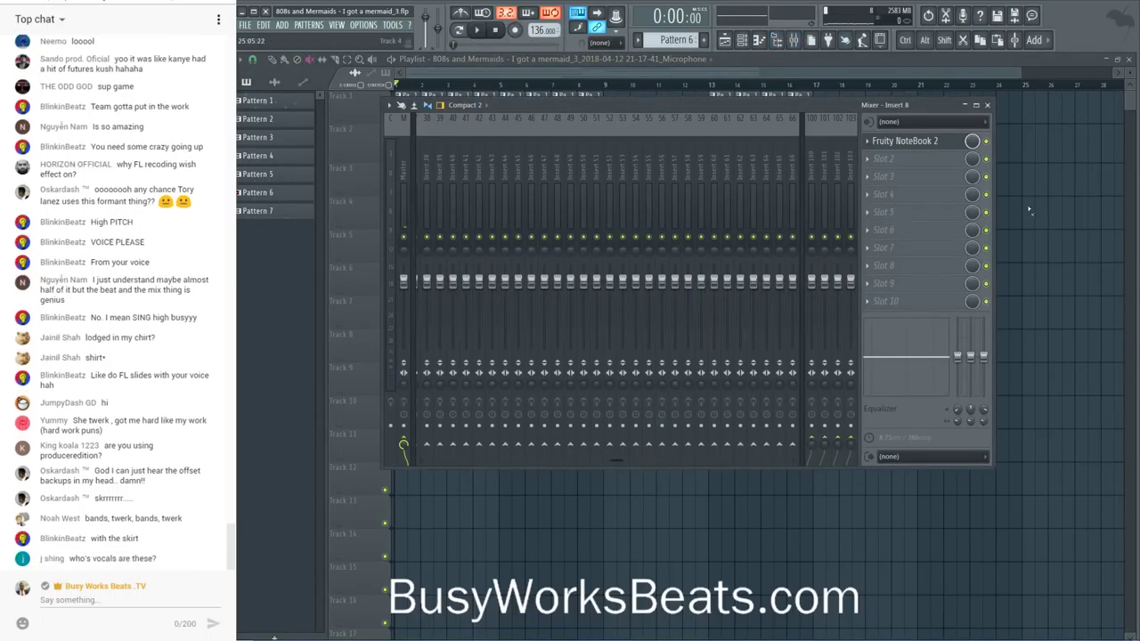
# - Set the playlist snap to Bar and select the first eight bars of the timeline as the playback range
pyautogui.press('F9')
pyautogui.moveTo(609, 89); pyautogui.dragTo(332, 103)
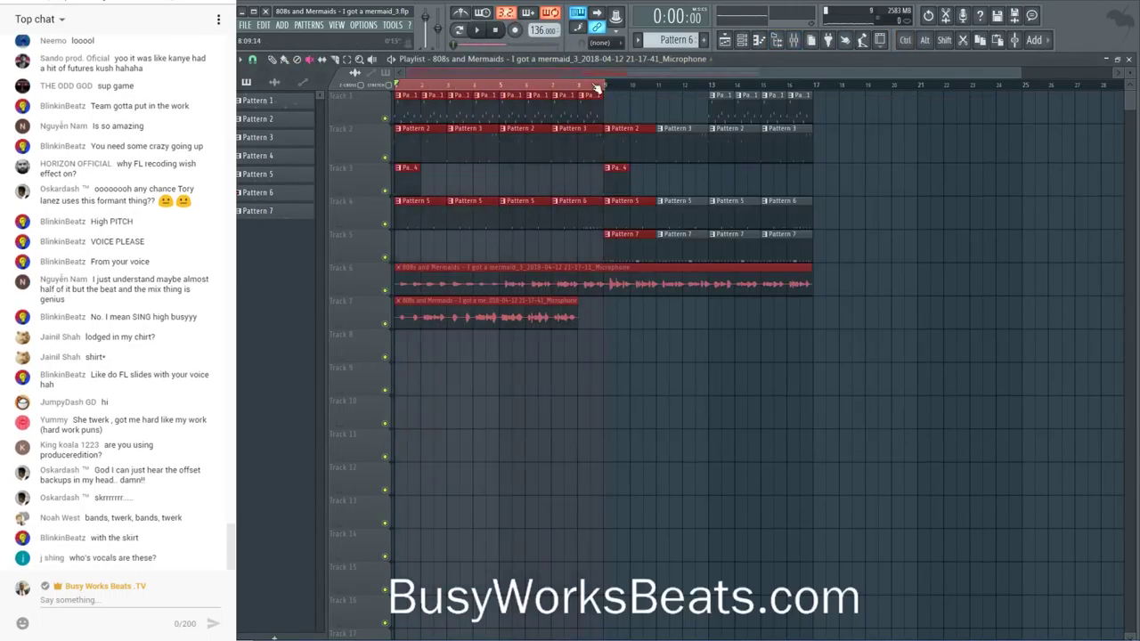
pyautogui.click(253, 60)
pyautogui.click(263, 240)
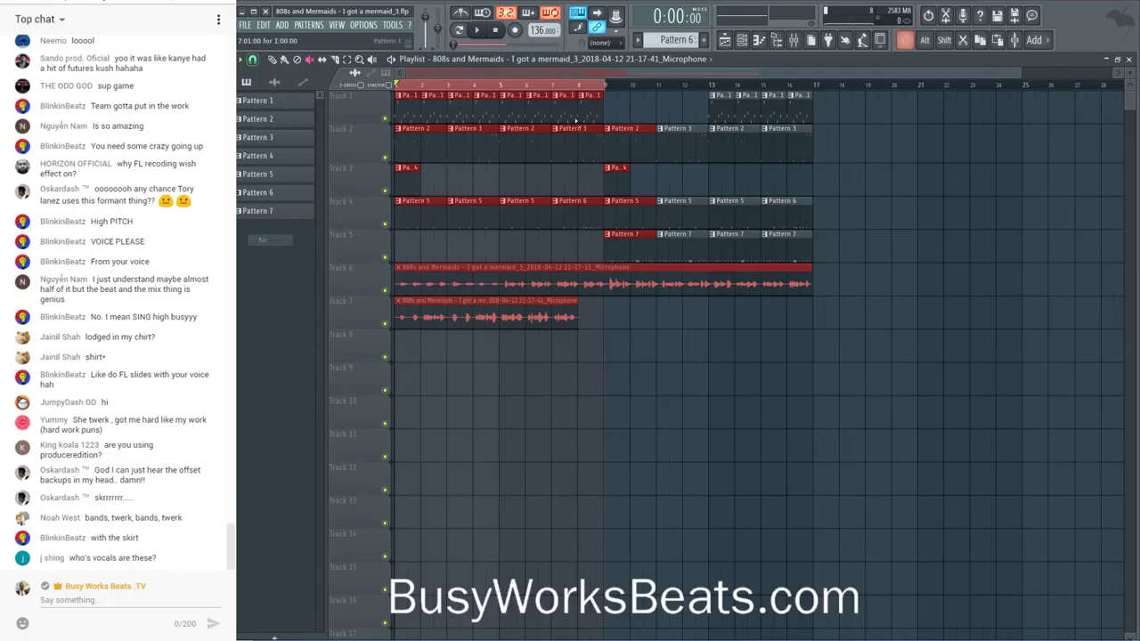
pyautogui.moveTo(604, 93); pyautogui.dragTo(388, 107)
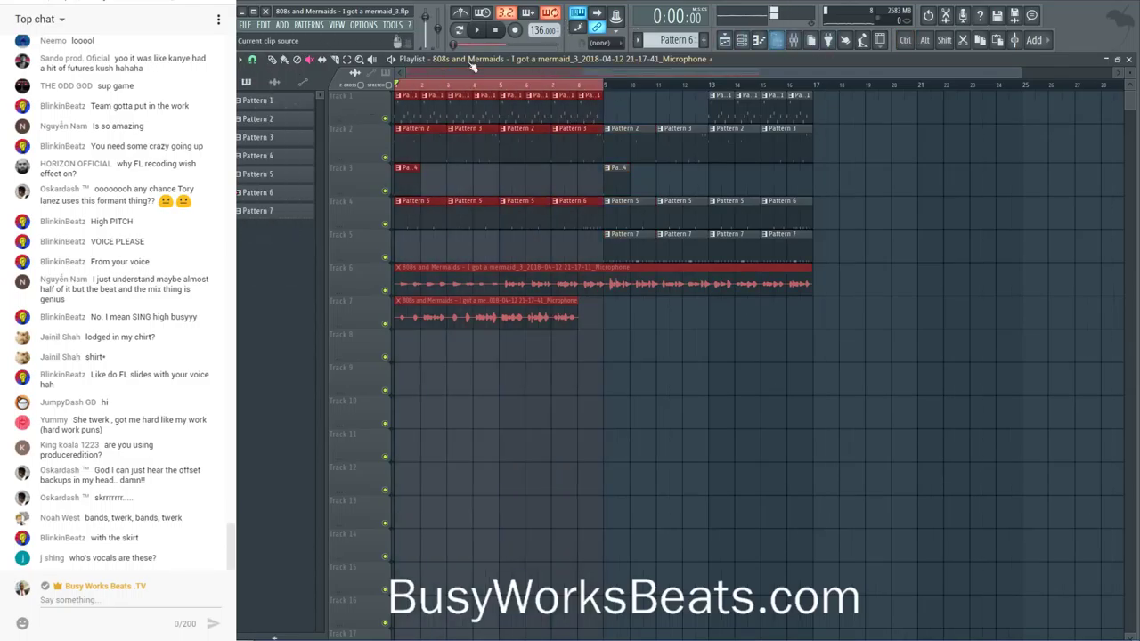
# - Show the mixer, select the Microphone track with its Auto-Tune 8.1 effects chain, and return toward the lower-numbered inserts
pyautogui.click(789, 40)
pyautogui.click(790, 40)
pyautogui.click(776, 40)
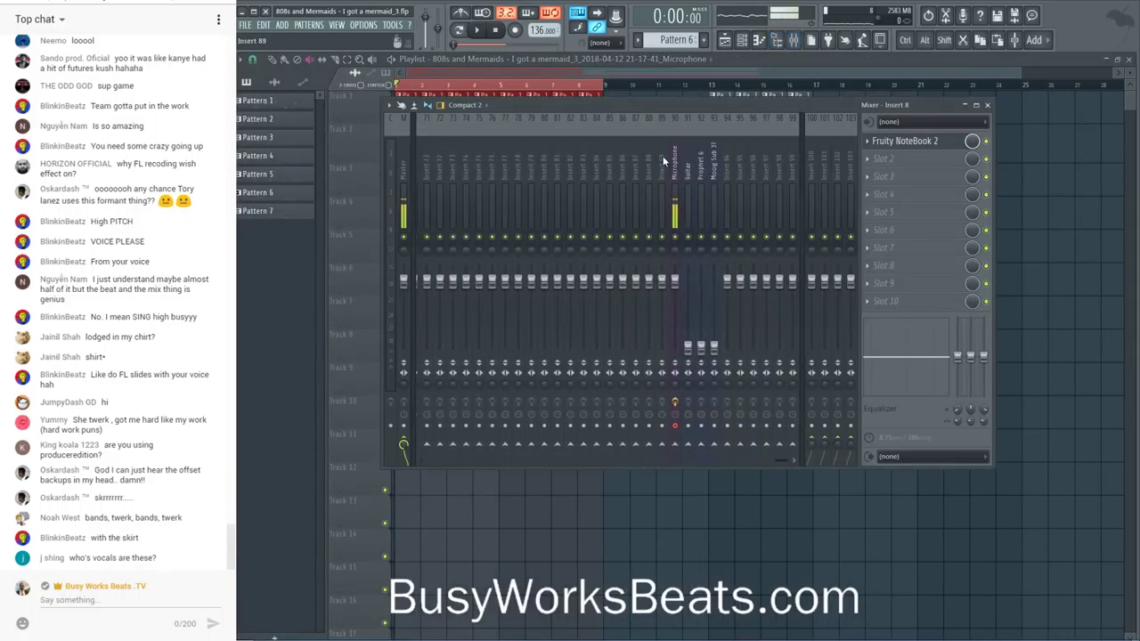
pyautogui.click(672, 164)
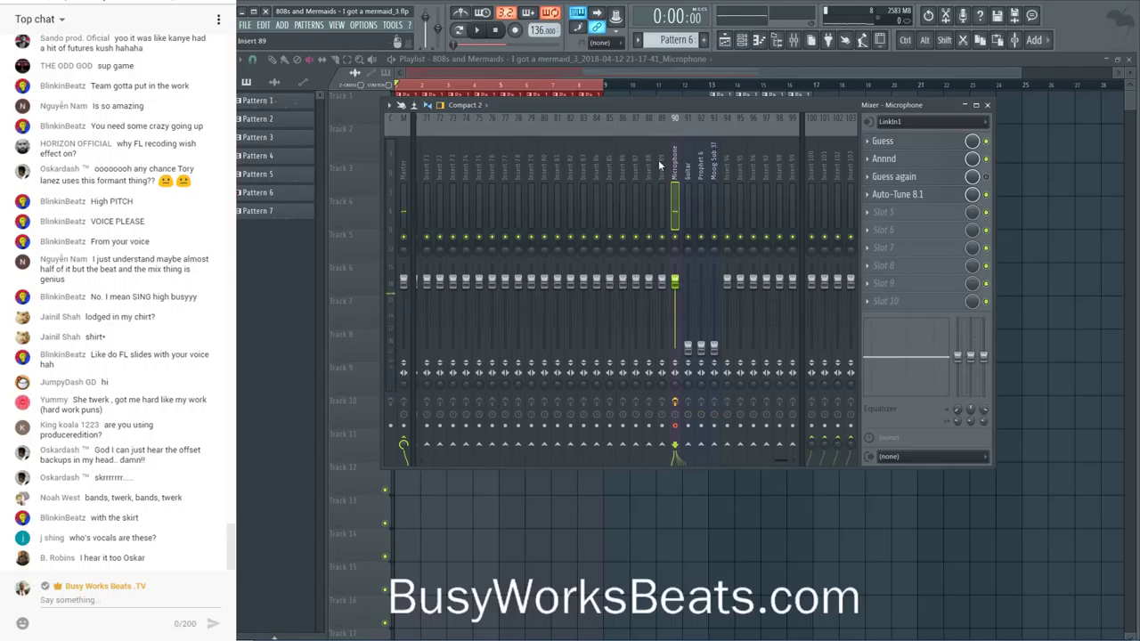
pyautogui.scroll(10, 686, 163)
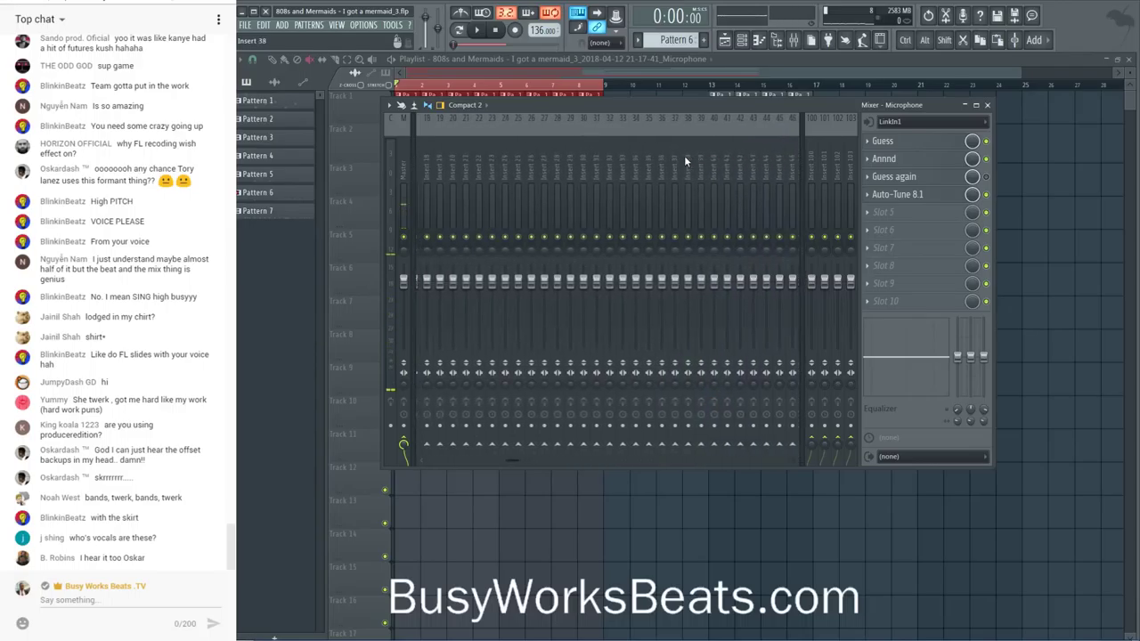
# - Open Fruity NoteBook 2 from insert 8 and place its lyrics window beside a narrowed playlist, stretched to full height
pyautogui.scroll(3, 686, 155)
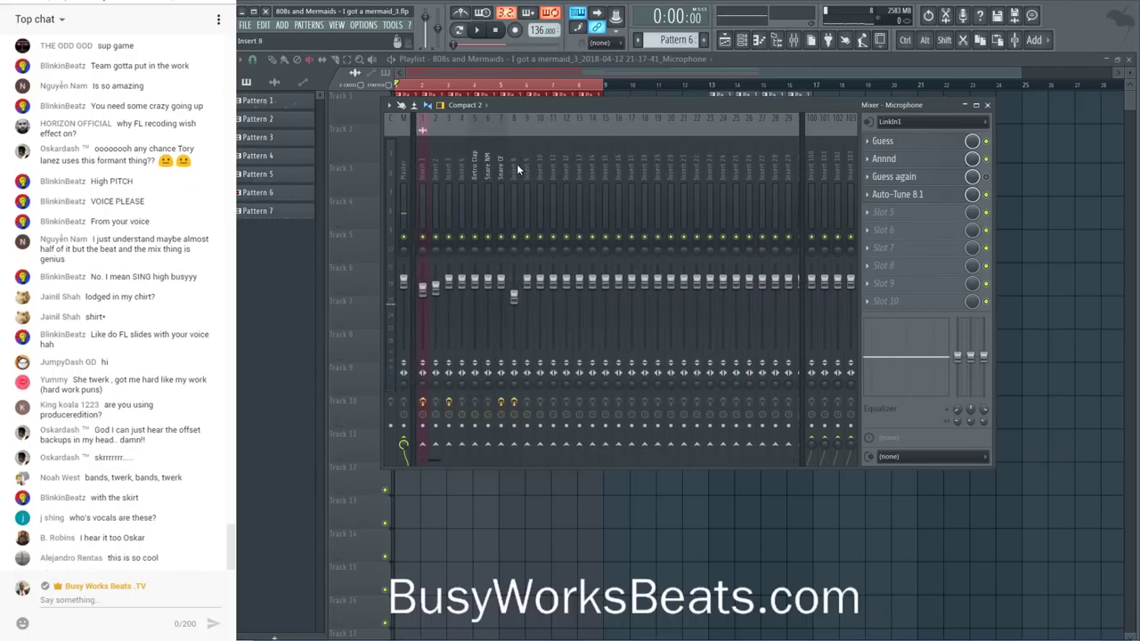
pyautogui.click(516, 164)
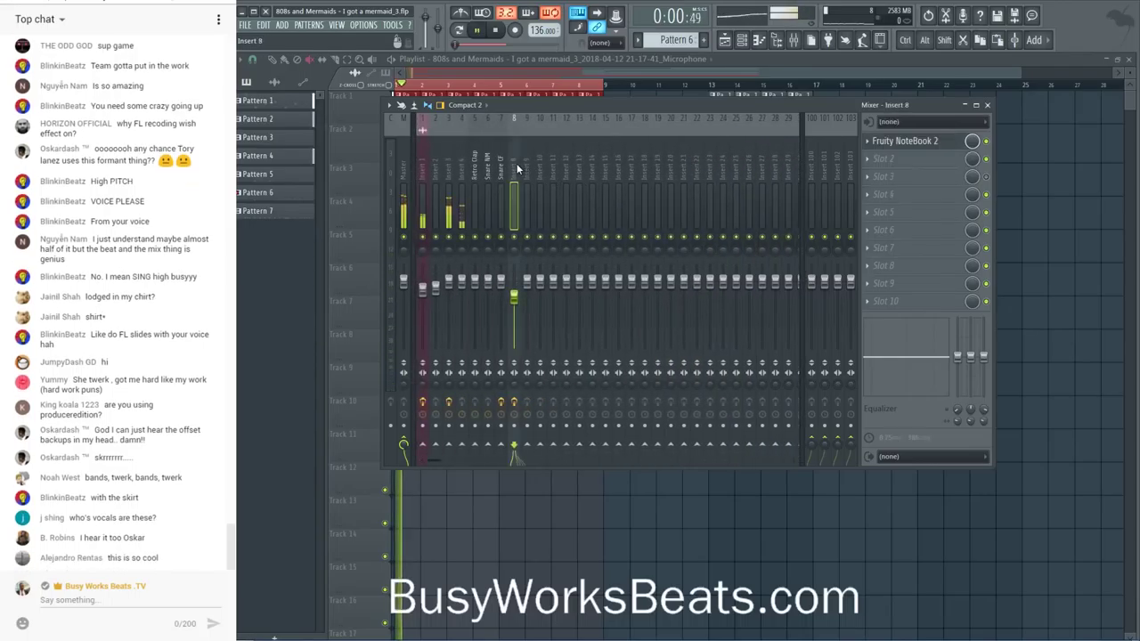
pyautogui.click(933, 142)
pyautogui.moveTo(914, 66); pyautogui.dragTo(994, 67)
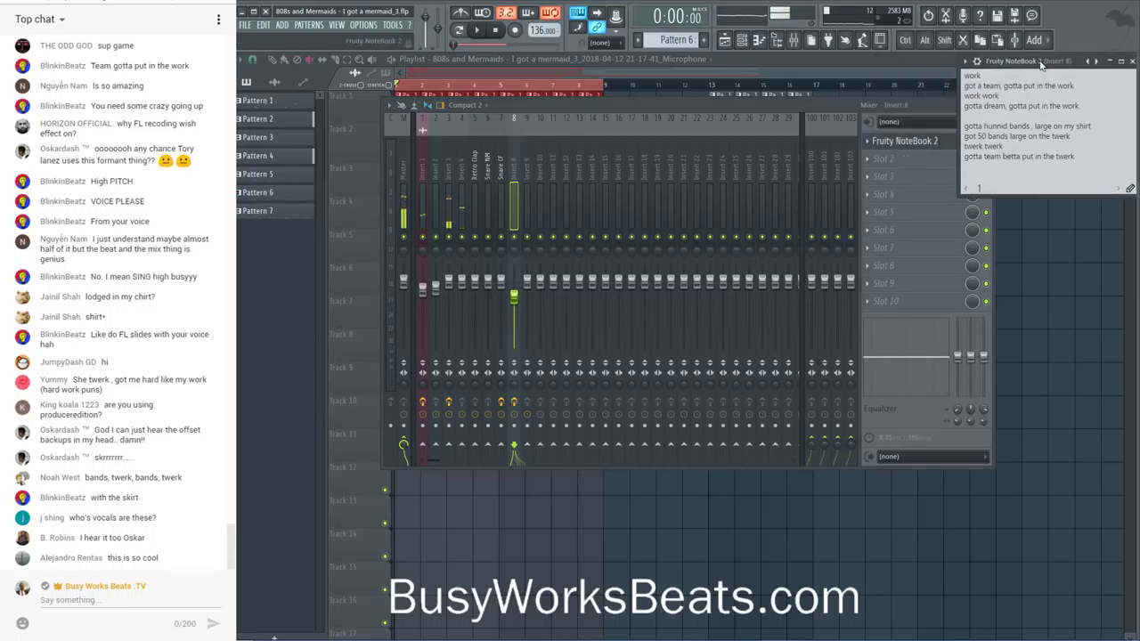
pyautogui.doubleClick(931, 62)
pyautogui.moveTo(704, 145); pyautogui.dragTo(951, 132)
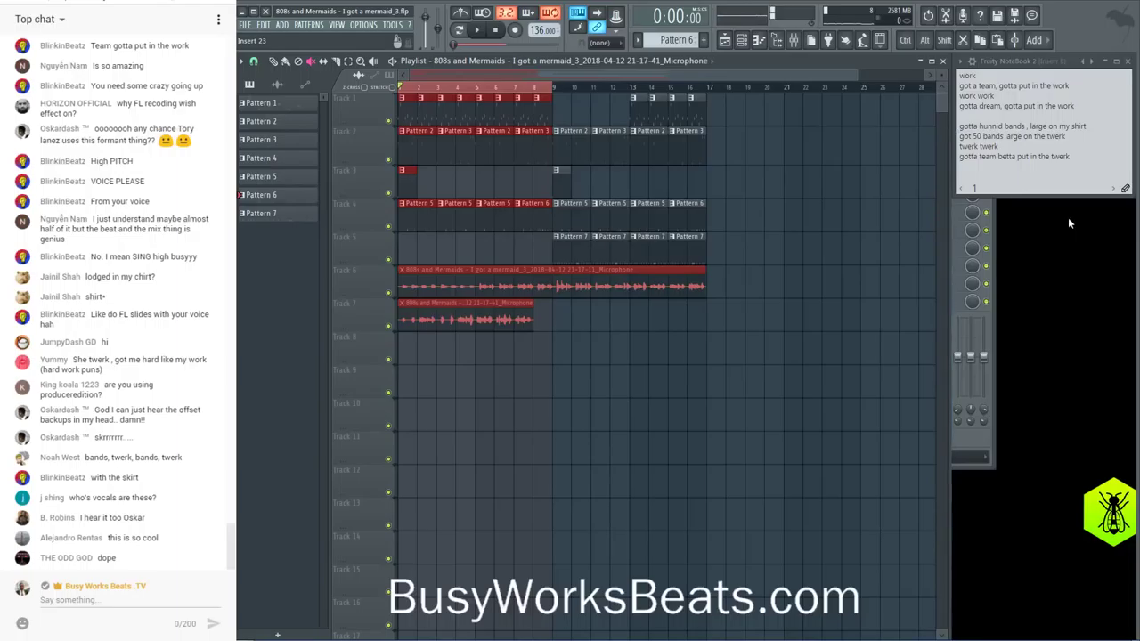
pyautogui.moveTo(1053, 194); pyautogui.dragTo(1053, 629)
# - Show the mixer, select the Microphone track, and move the mixer clear of the lyrics
pyautogui.click(793, 43)
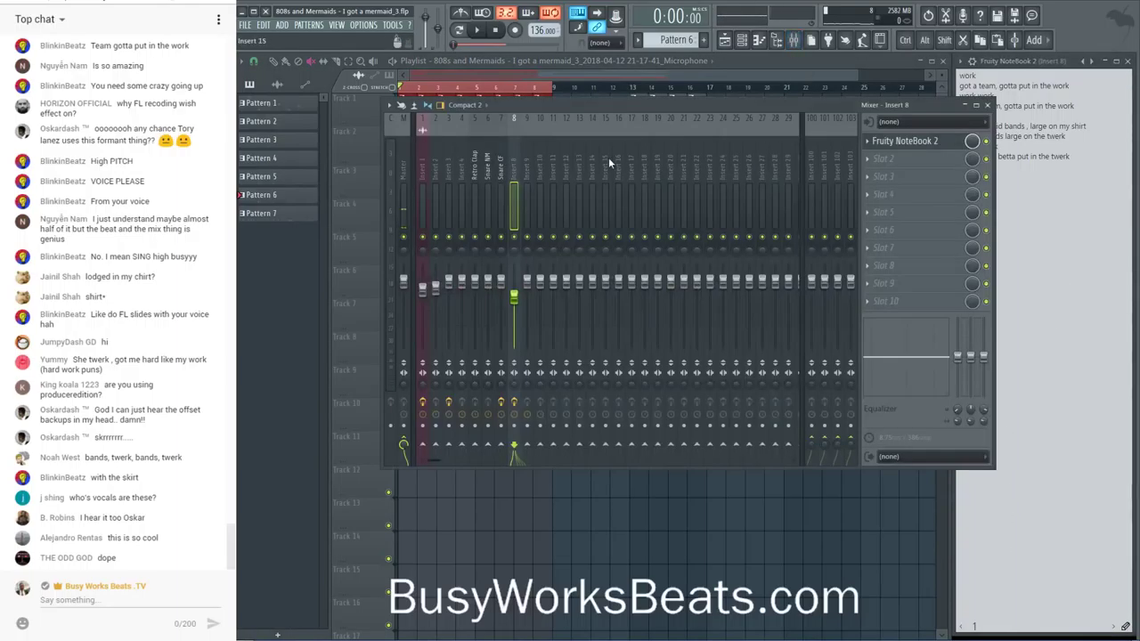
pyautogui.scroll(-10, 605, 158)
pyautogui.click(674, 166)
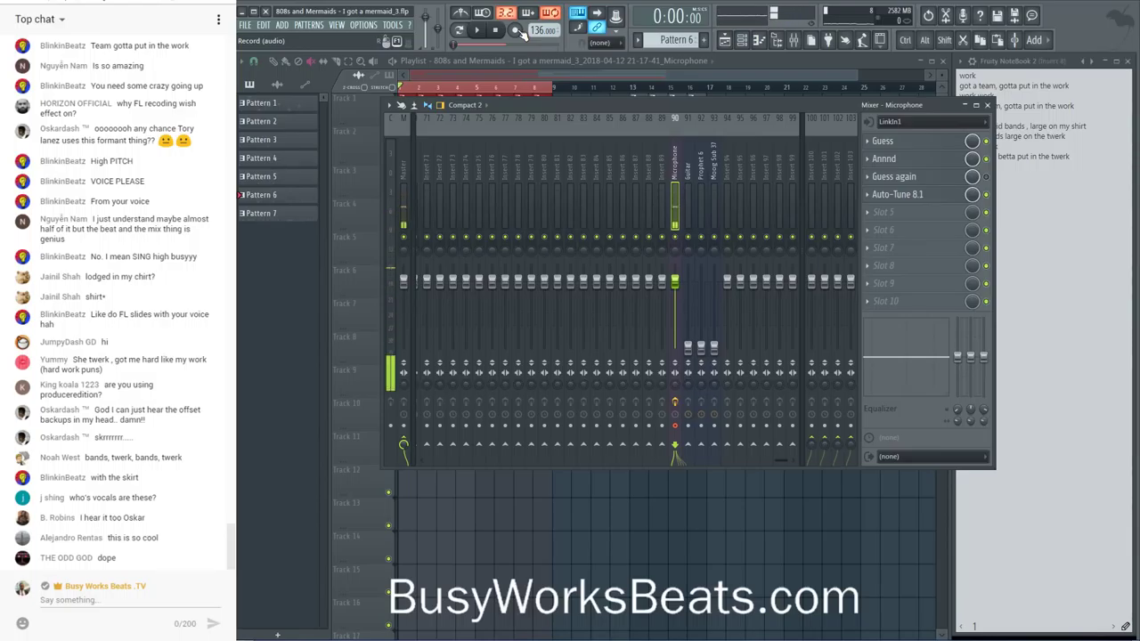
pyautogui.moveTo(692, 113); pyautogui.dragTo(593, 122)
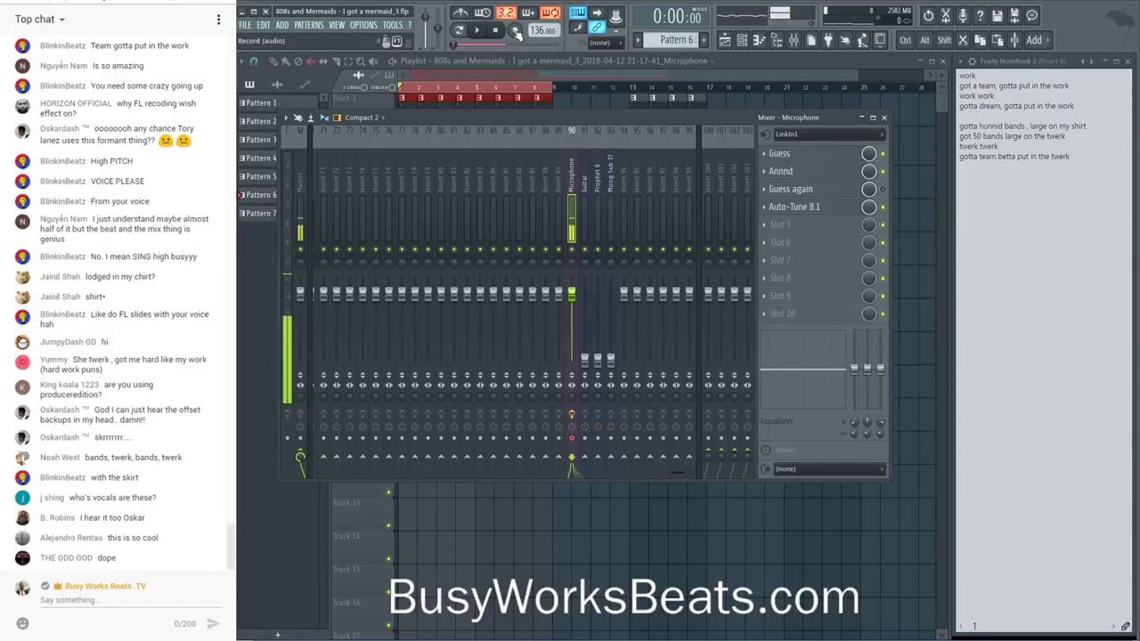
pyautogui.click(515, 30)
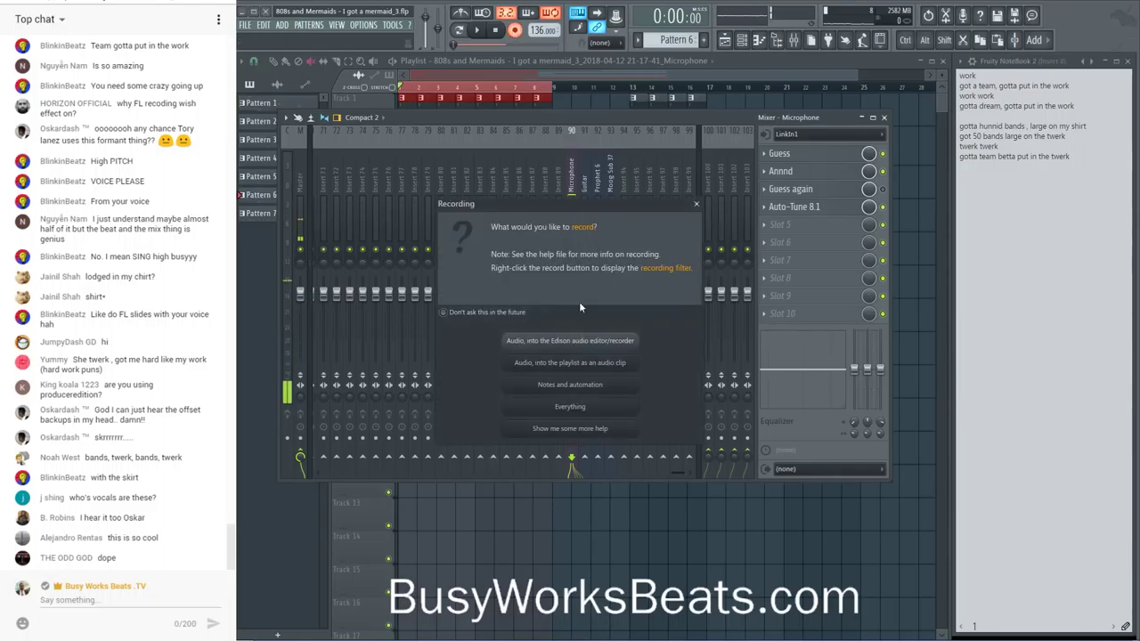
pyautogui.click(579, 363)
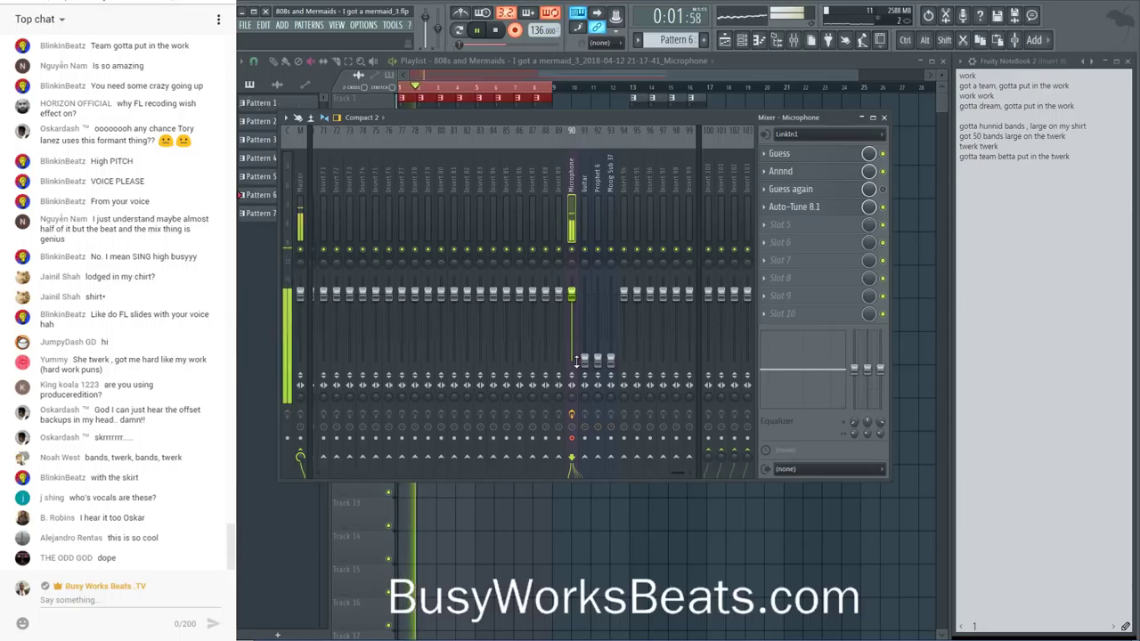
pyautogui.press('F9')
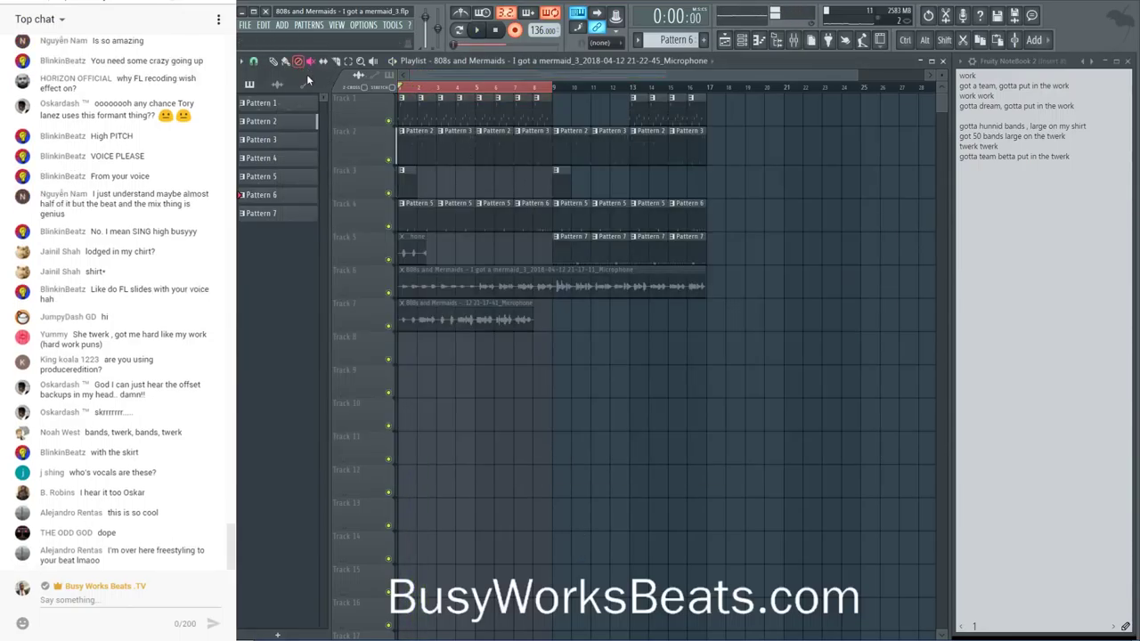
pyautogui.click(757, 41)
pyautogui.click(460, 356)
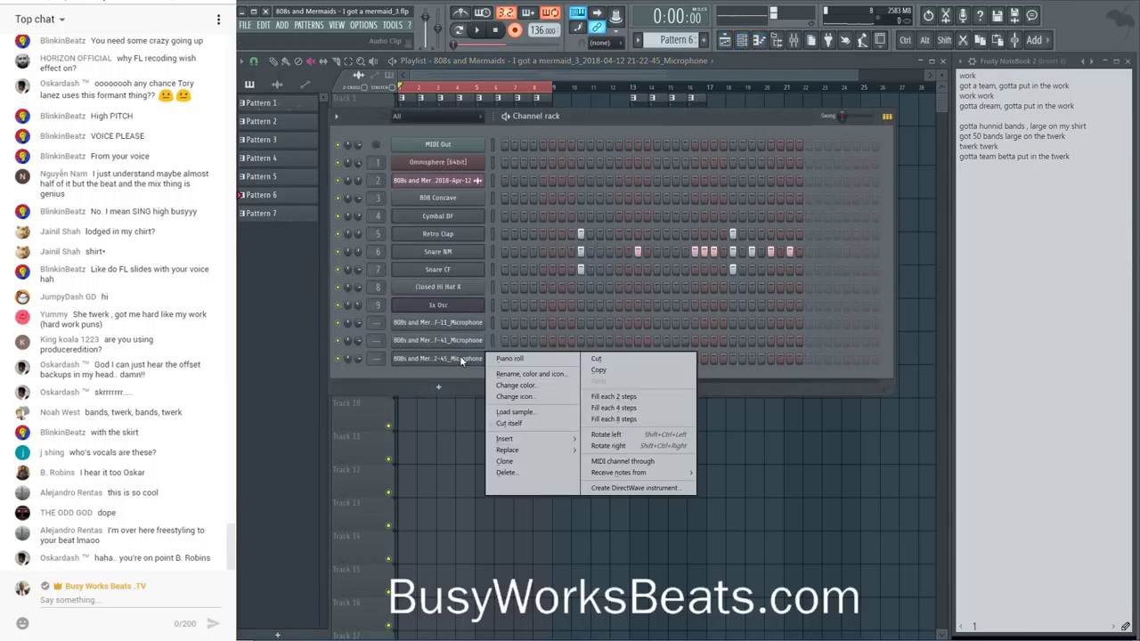
pyautogui.press('Escape')
# - Record repeated vocal takes from the Microphone track into the playlist as audio clips over the looped first eight bars
pyautogui.click(796, 42)
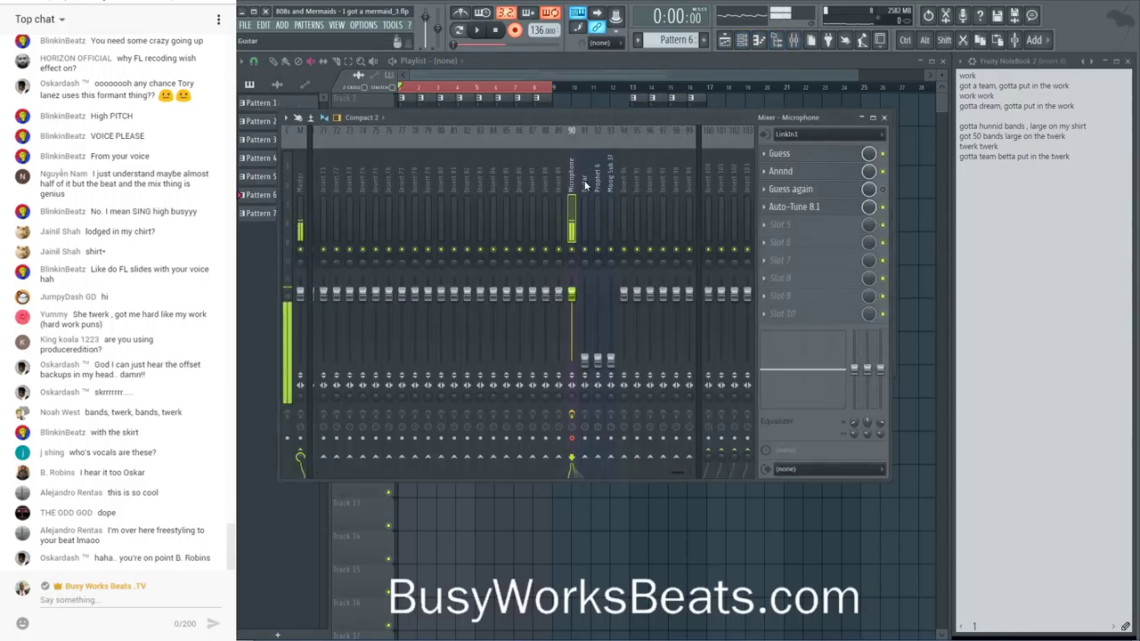
pyautogui.click(516, 31)
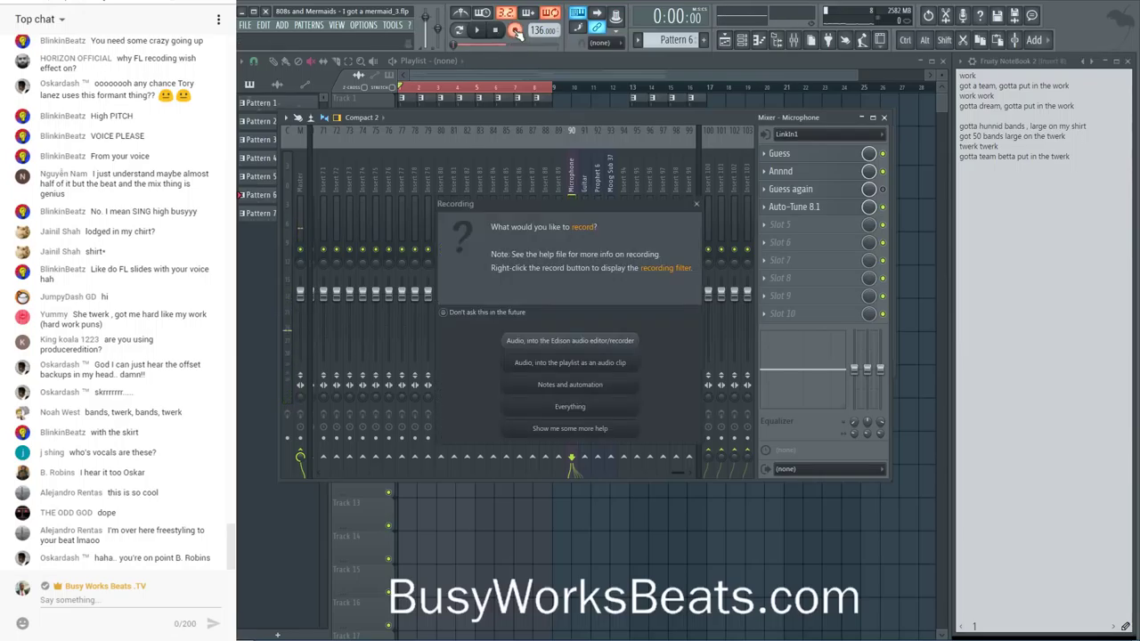
pyautogui.click(604, 368)
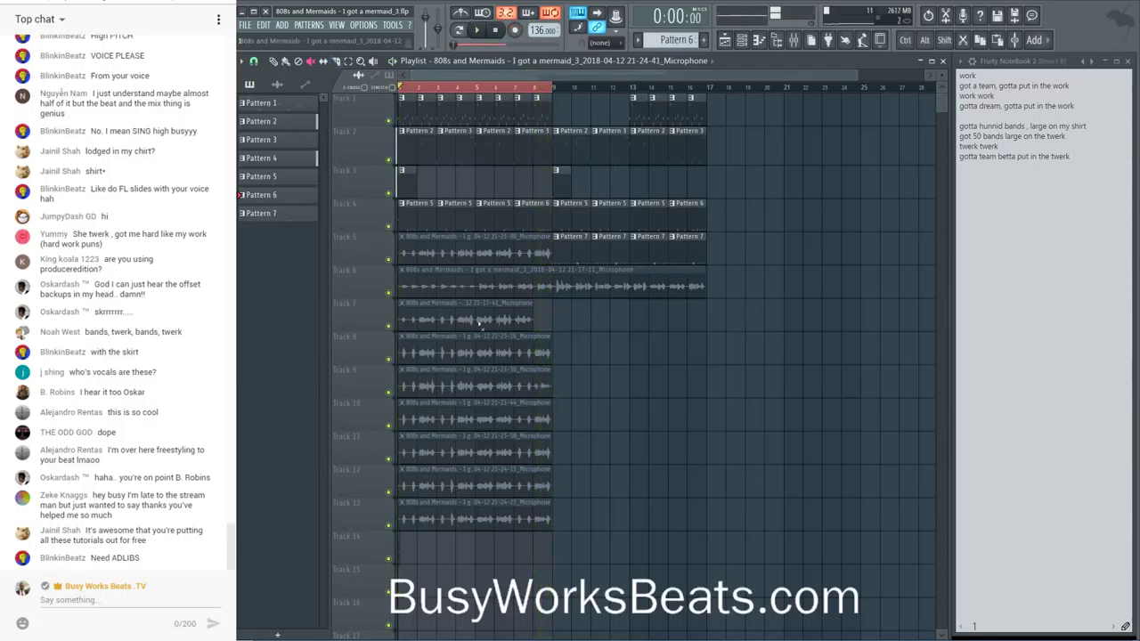
# - Play the song with the Track 5 take unmuted and route the newly recorded microphone channels to mixer insert 9
pyautogui.press('space')
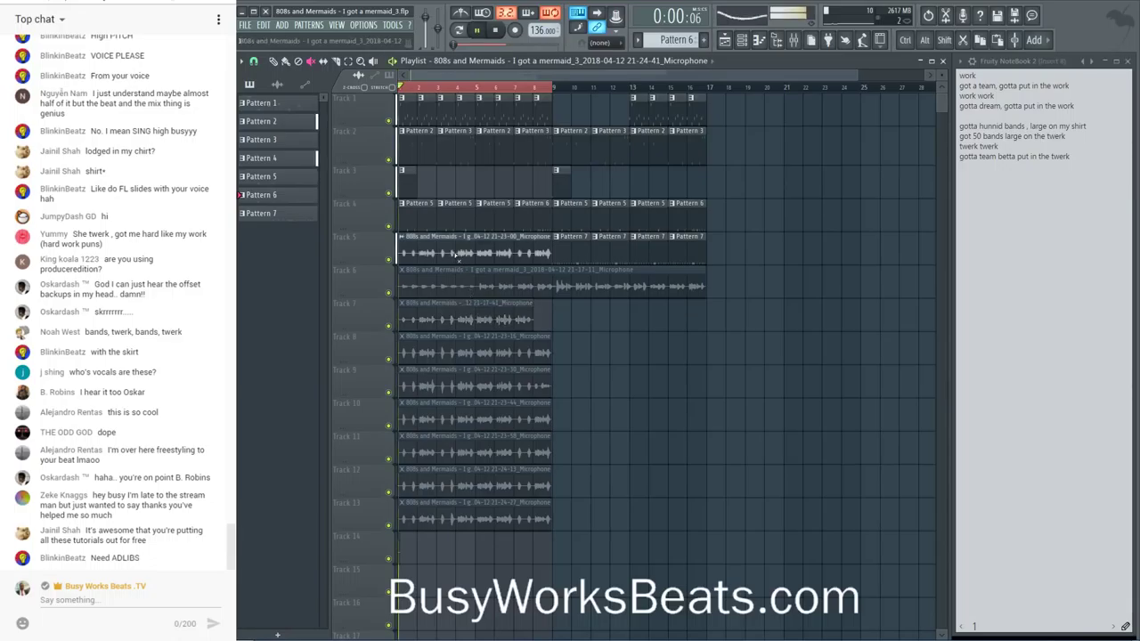
pyautogui.click(747, 41)
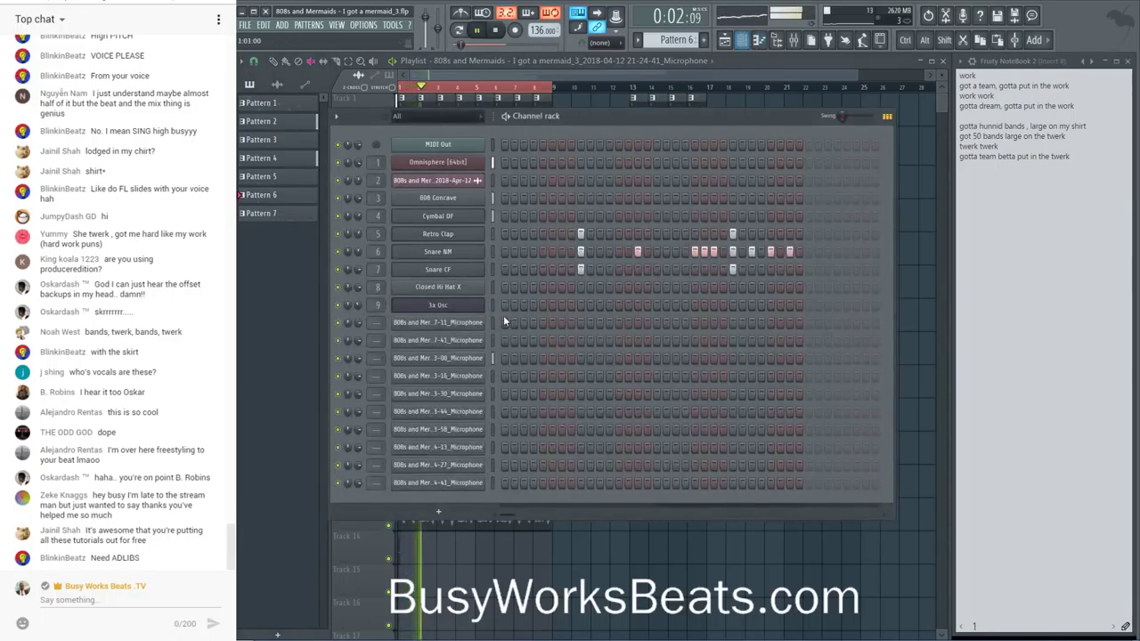
pyautogui.click(794, 40)
pyautogui.scroll(10, 489, 177)
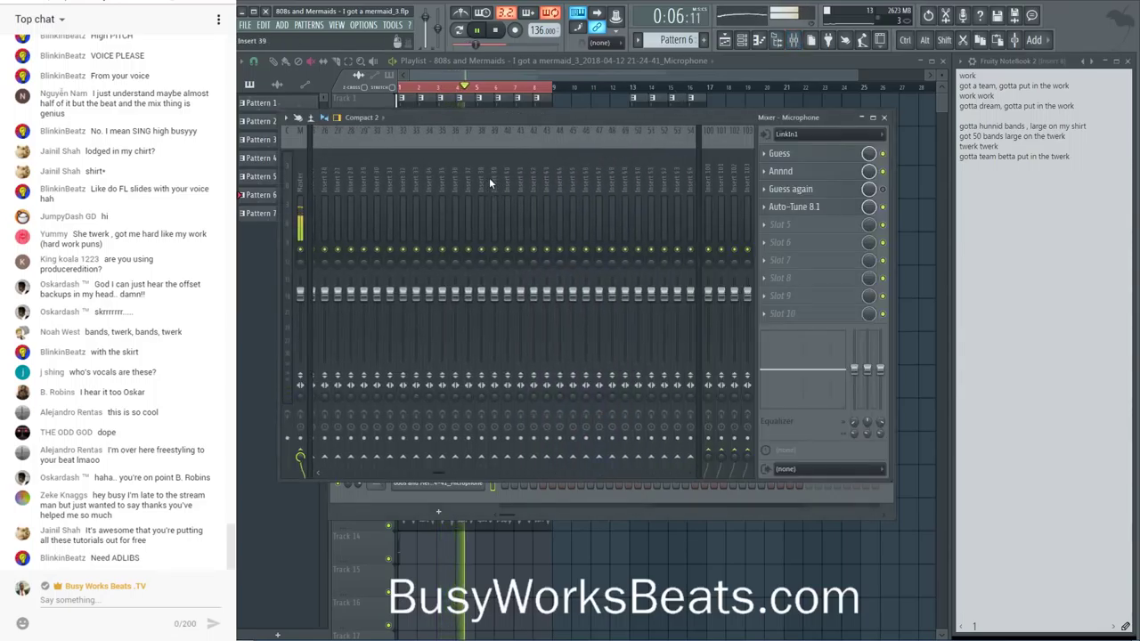
pyautogui.scroll(1, 489, 175)
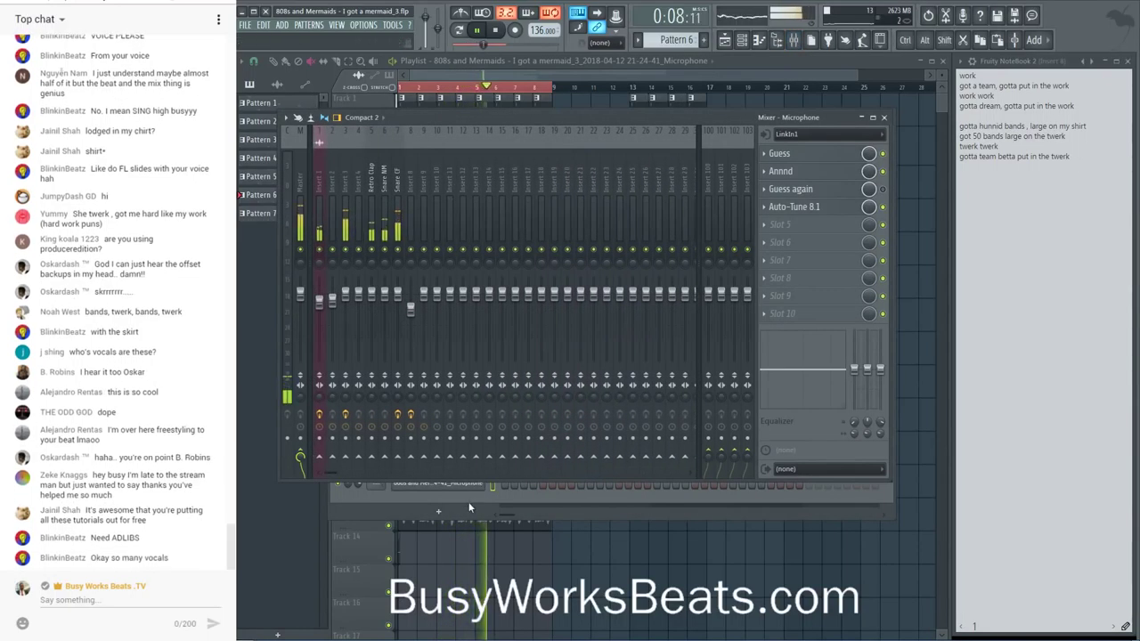
pyautogui.rightClick(422, 188)
pyautogui.moveTo(470, 224)
pyautogui.click(615, 223)
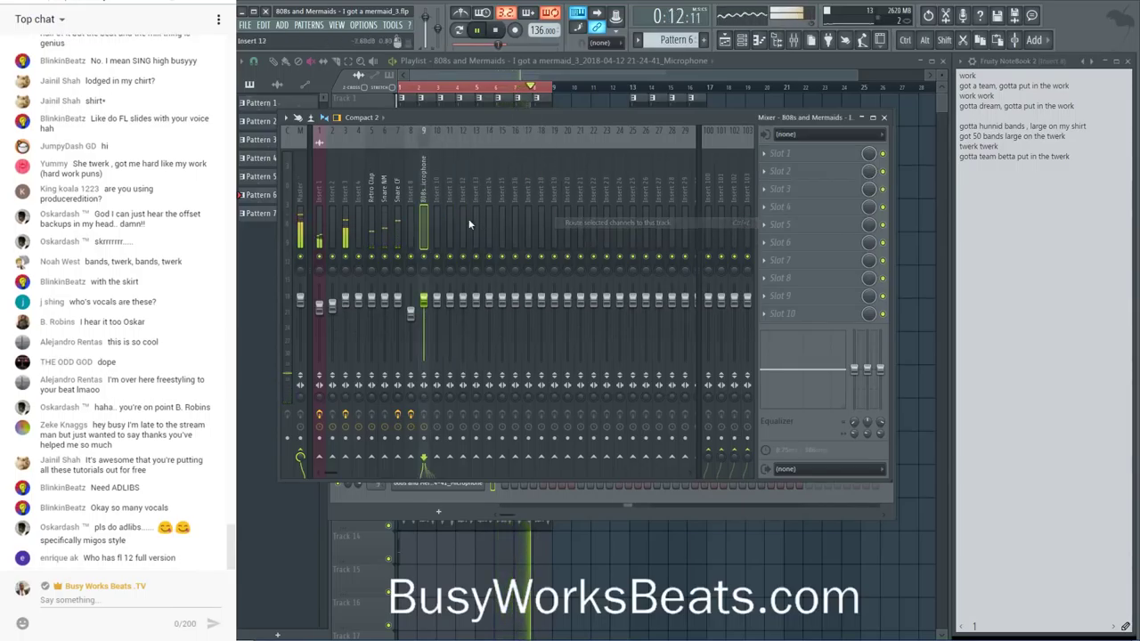
pyautogui.press('space')
# - Load UAD Teletronix LA-2A Legacy in slot 2 of the vocal mixer track with its gain at 59
pyautogui.click(812, 172)
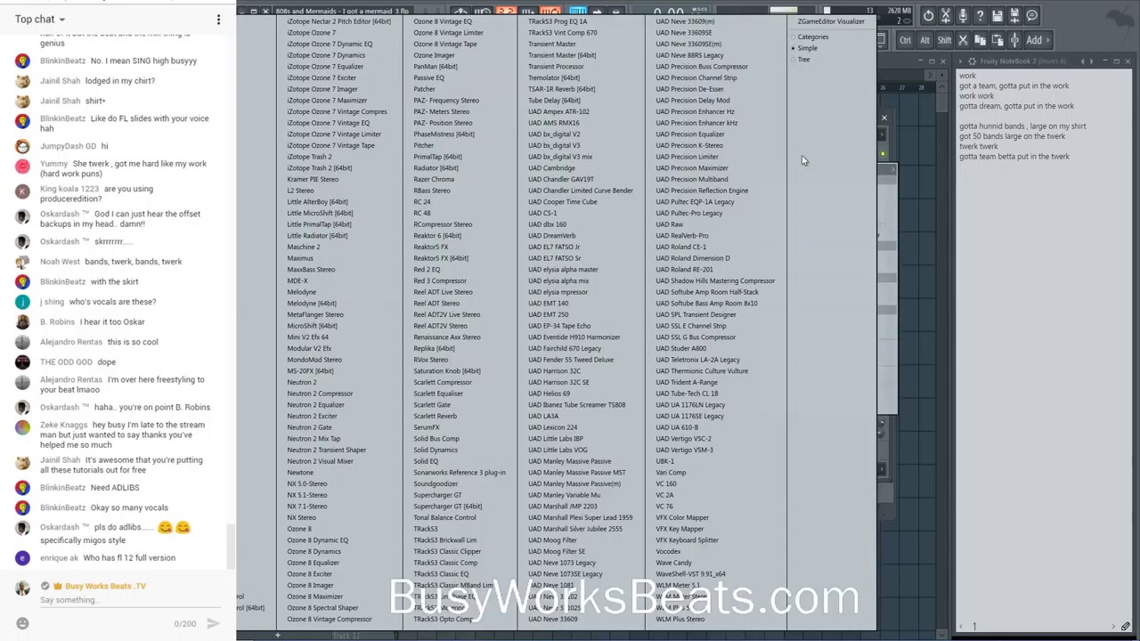
pyautogui.click(739, 361)
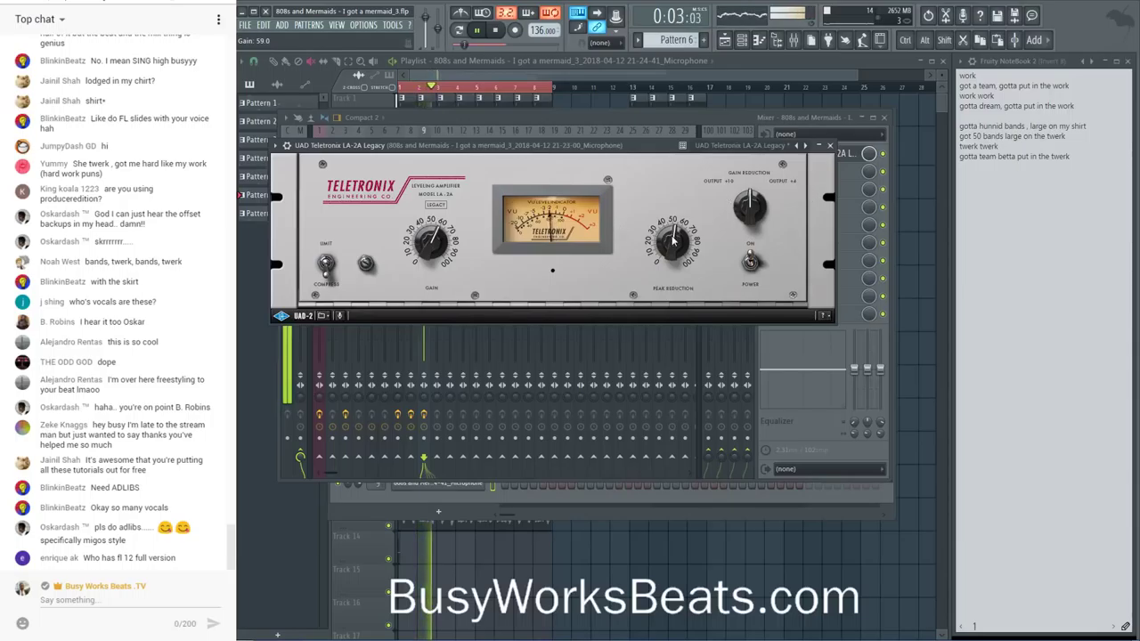
pyautogui.click(829, 145)
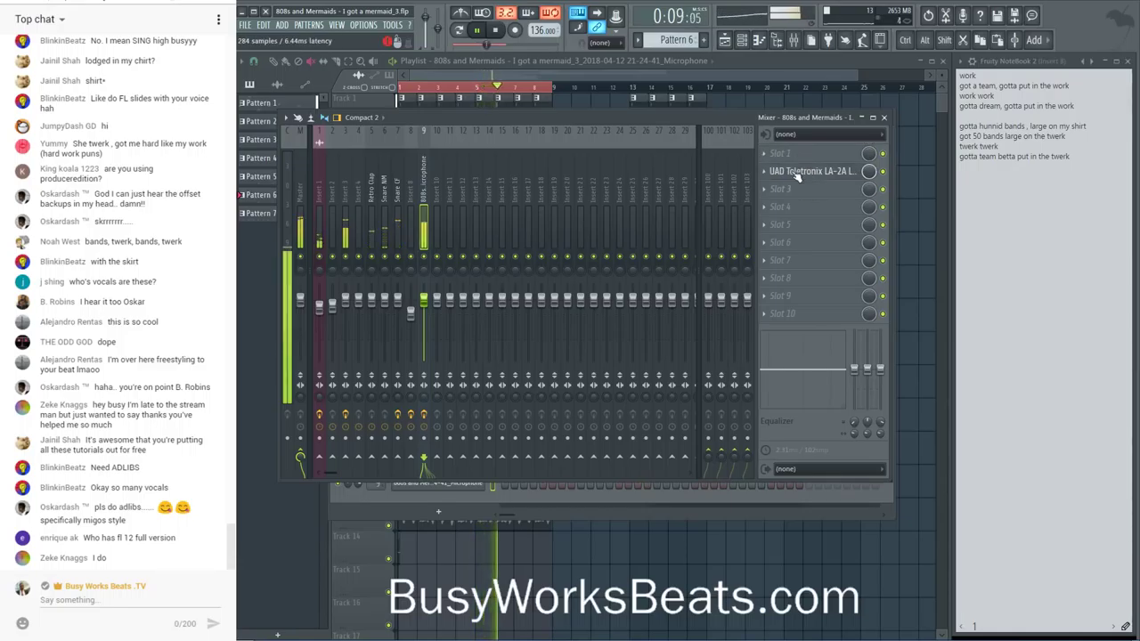
# - Load UAD SSL E Channel Strip in slot 1 ahead of the compressor and adjust its HF equaliser band
pyautogui.click(801, 156)
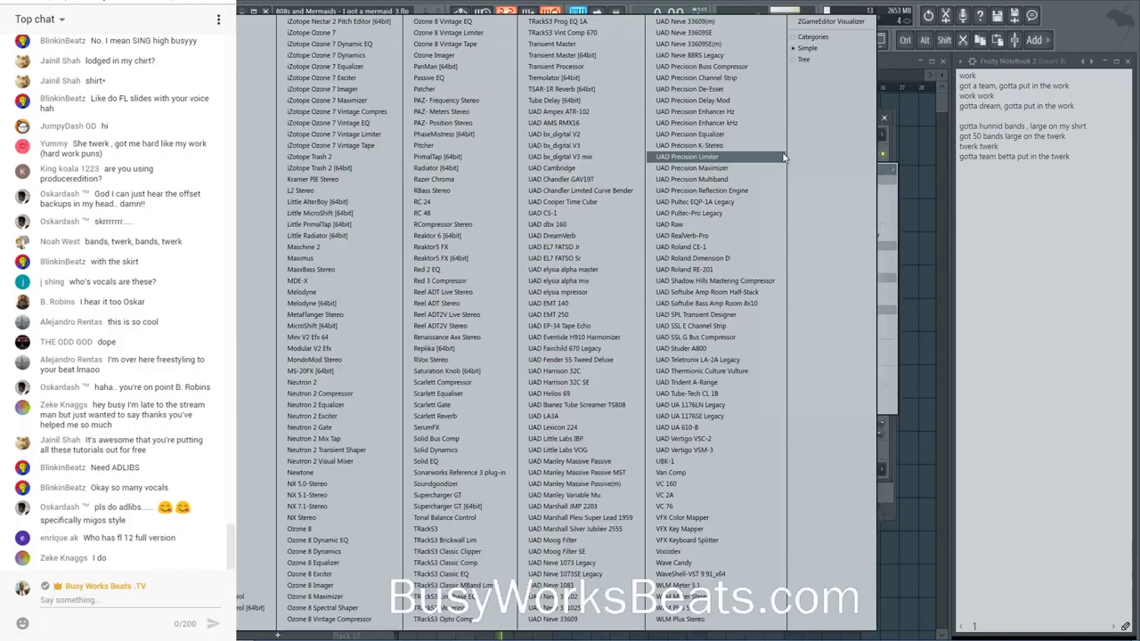
pyautogui.click(713, 328)
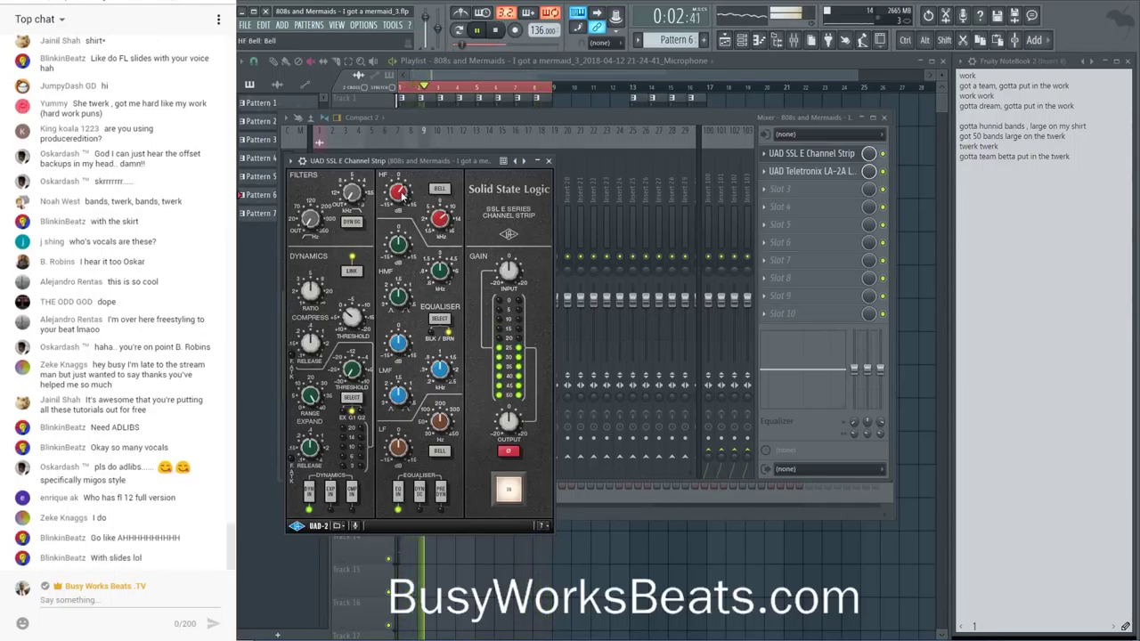
pyautogui.press('F12')
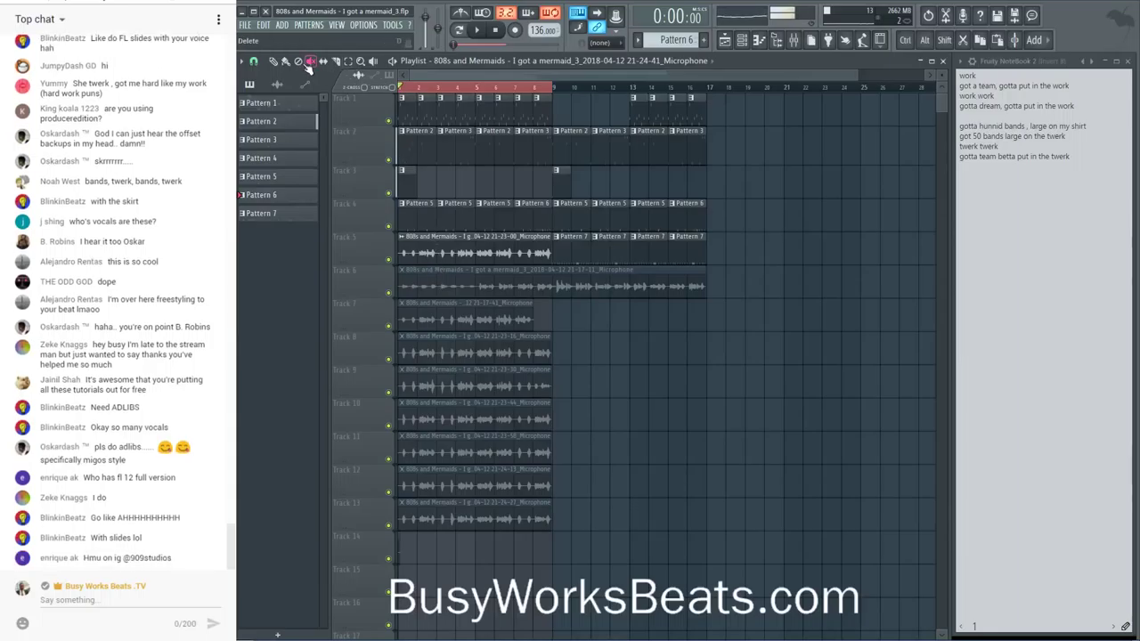
# - Delete the vocal take from Track 5, then unmute the Track 7 take and play it with the beat
pyautogui.click(463, 251)
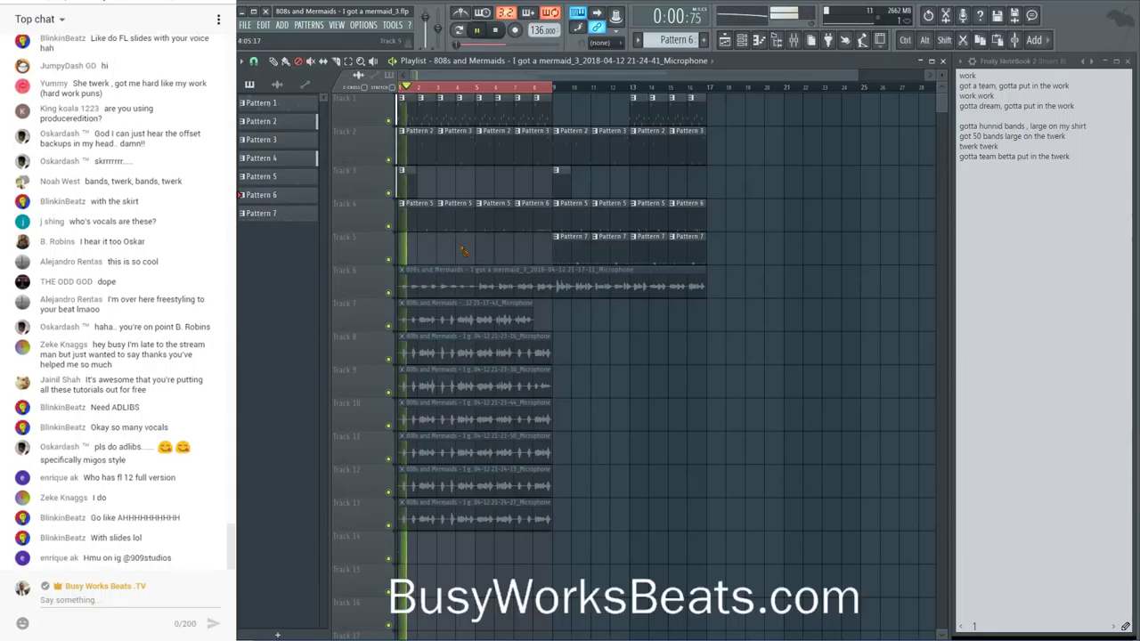
pyautogui.press('space')
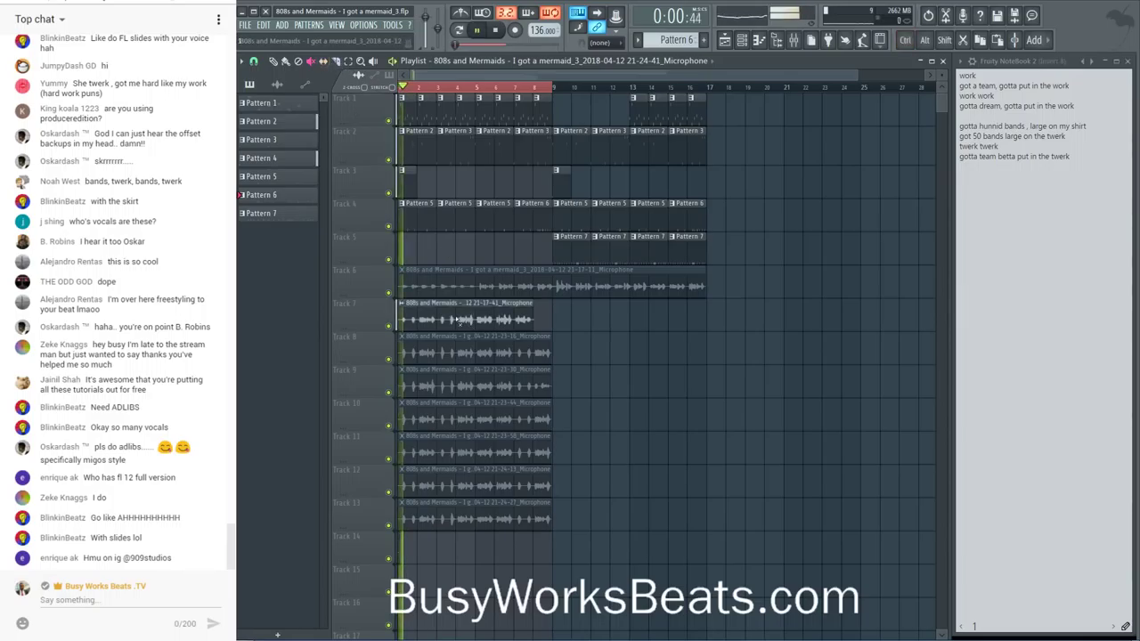
pyautogui.press('space')
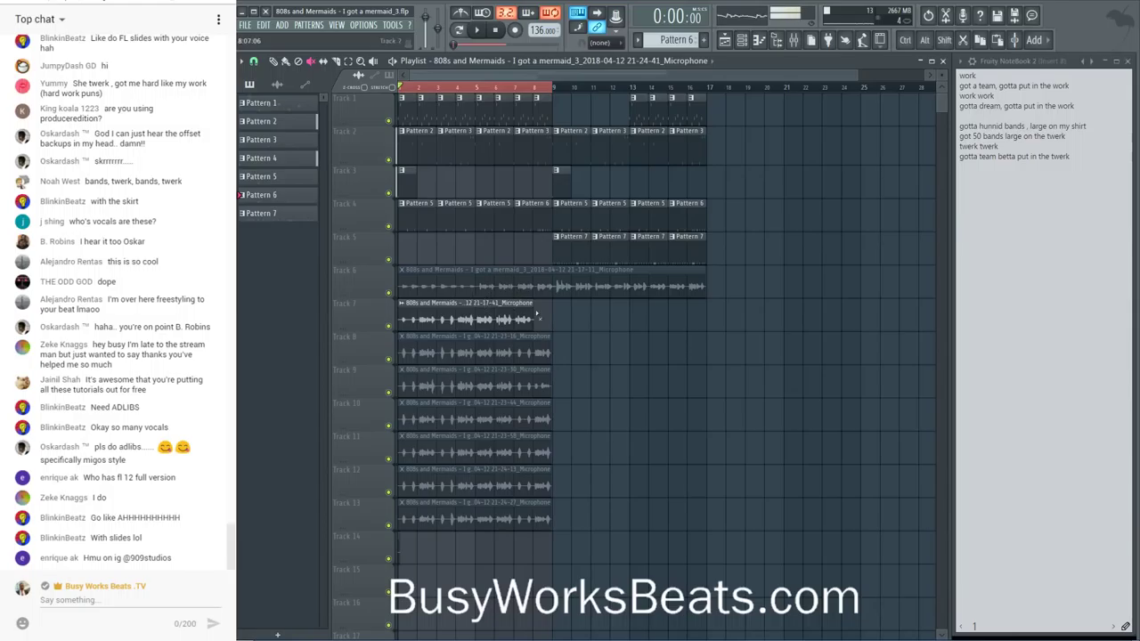
pyautogui.press('space')
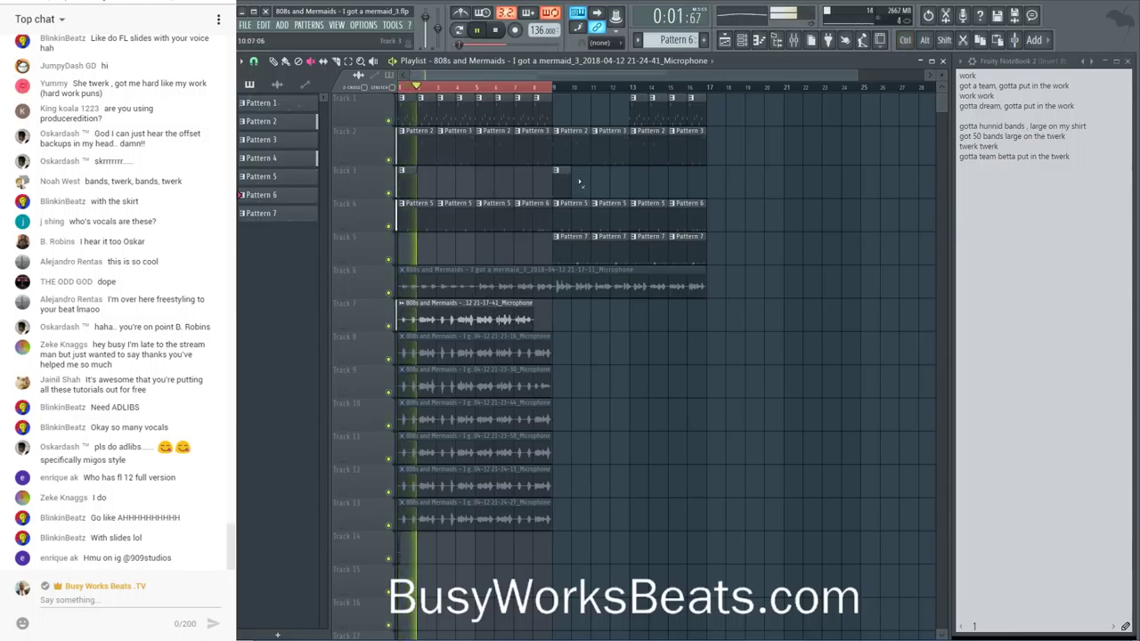
pyautogui.press('space')
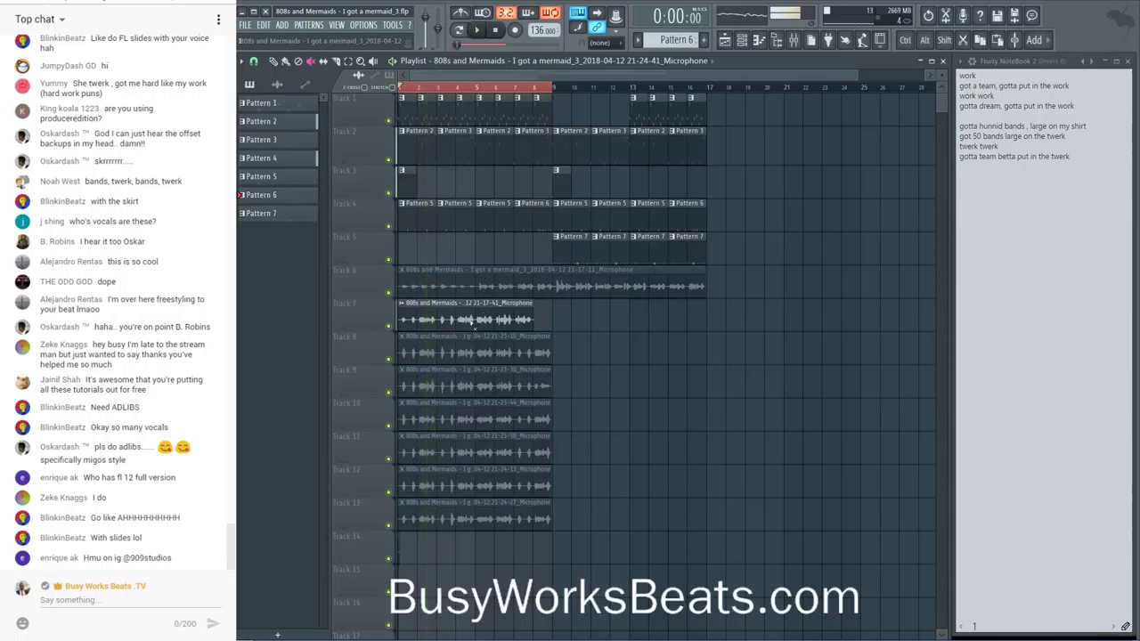
pyautogui.press('space')
# - Route the two earlier microphone channels to mixer track 9 and delete the 3x Osc channel
pyautogui.click(793, 41)
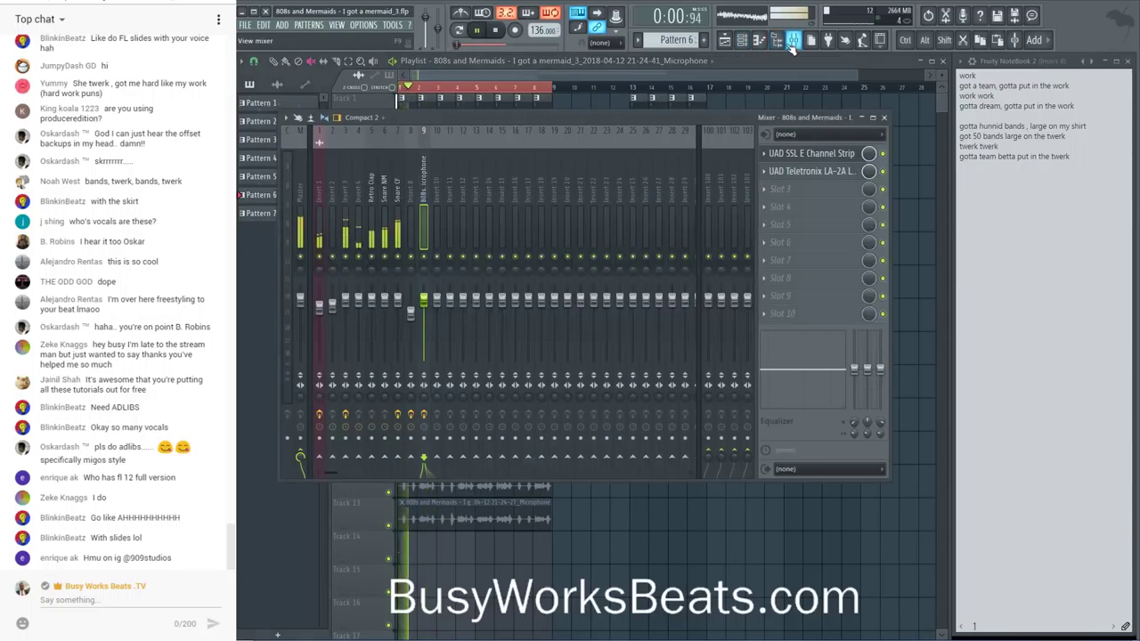
pyautogui.press('F6')
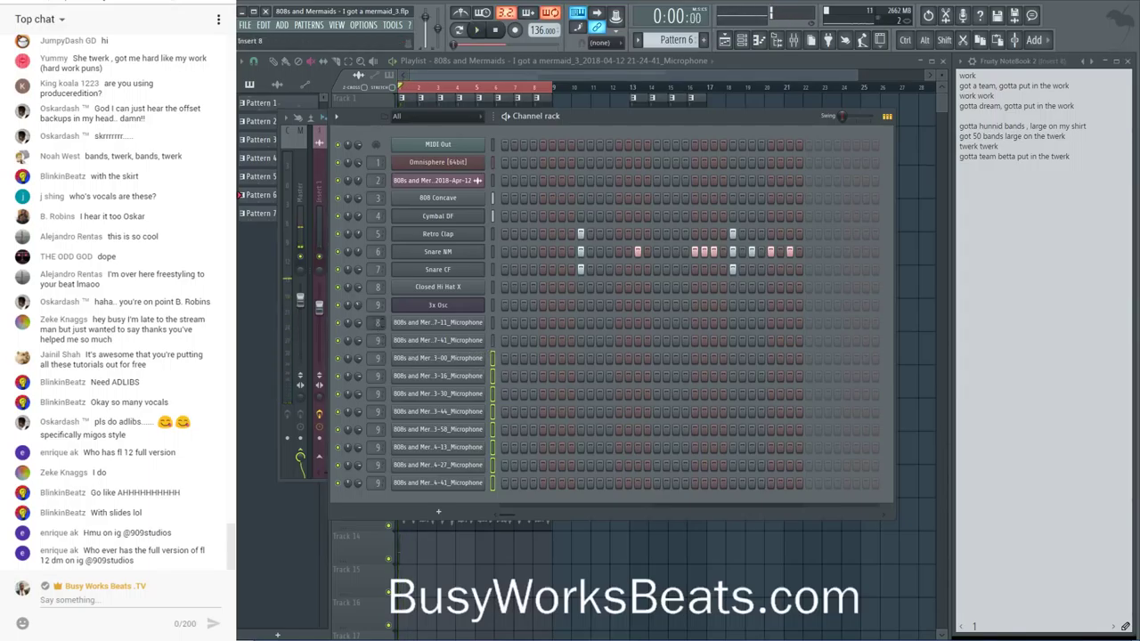
pyautogui.rightClick(477, 305)
pyautogui.click(512, 381)
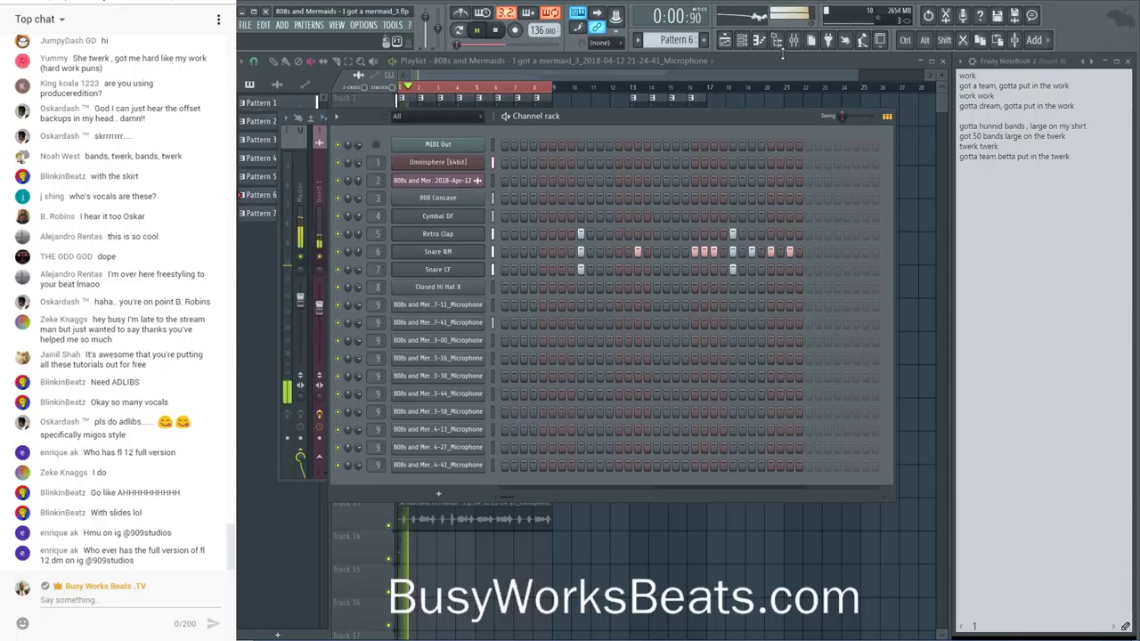
# - Return to the playlist, stop the song, and mute the vocal take on Track 7
pyautogui.click(790, 42)
pyautogui.press('F9')
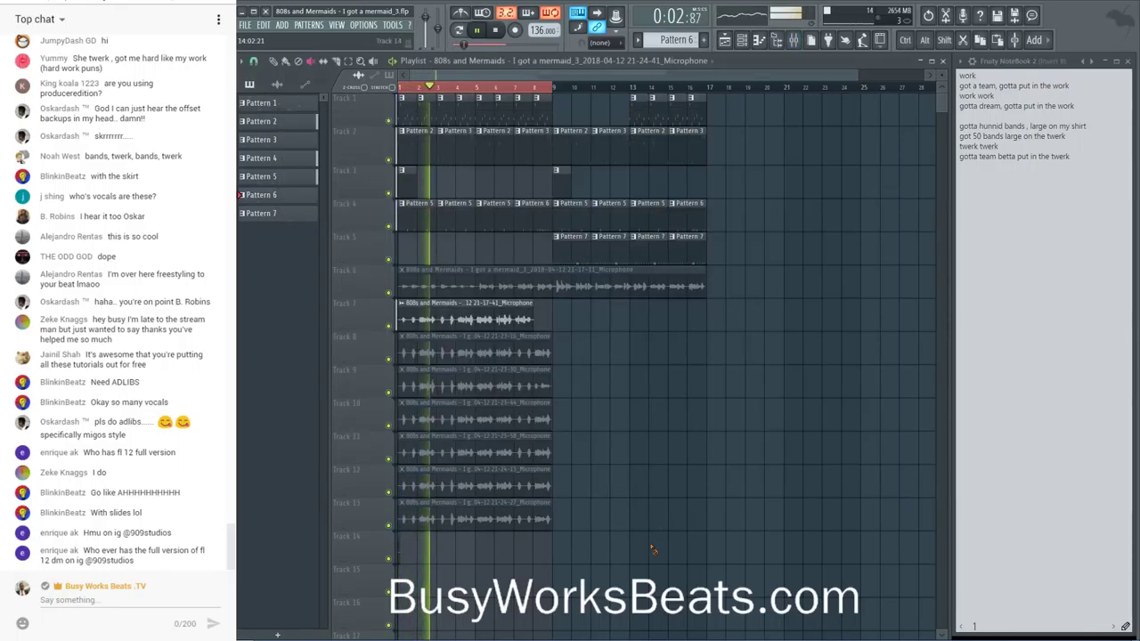
pyautogui.press('space')
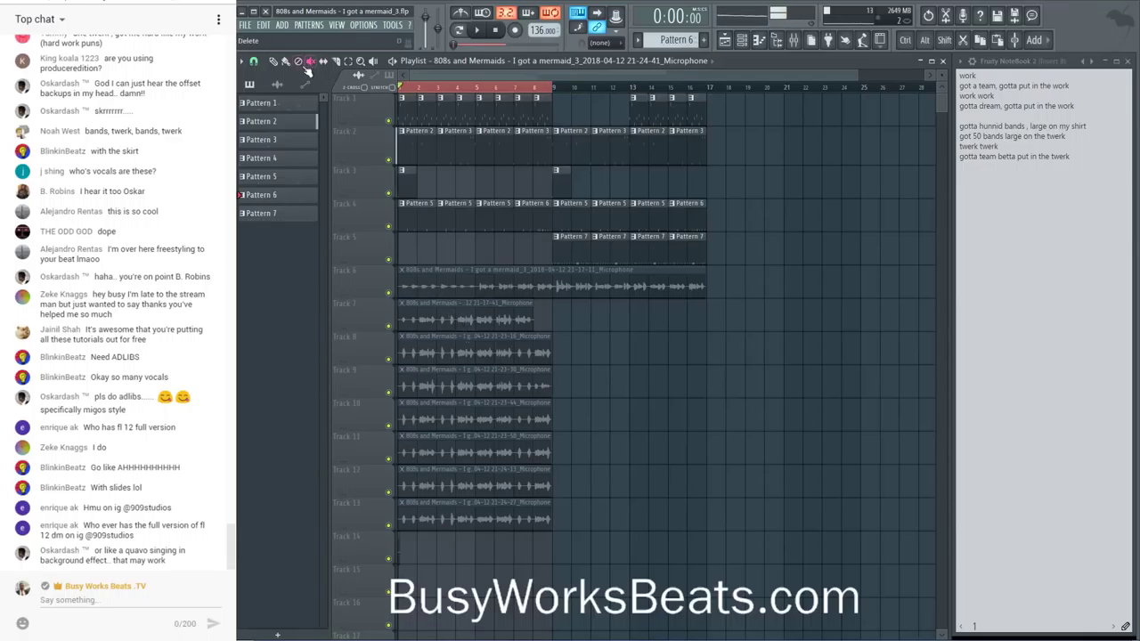
# - Delete the vocal takes on Tracks 7 and 8, playing the unmuted Track 8 take and afterwards the Track 9 take with the beat
pyautogui.rightClick(411, 303)
pyautogui.press('space')
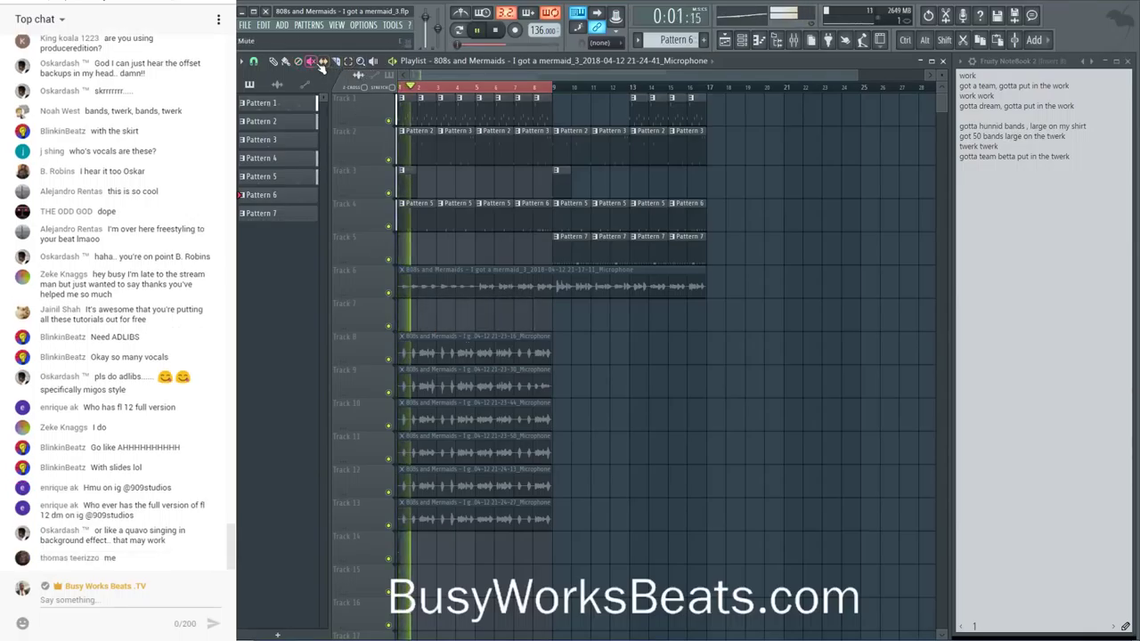
pyautogui.click(408, 336)
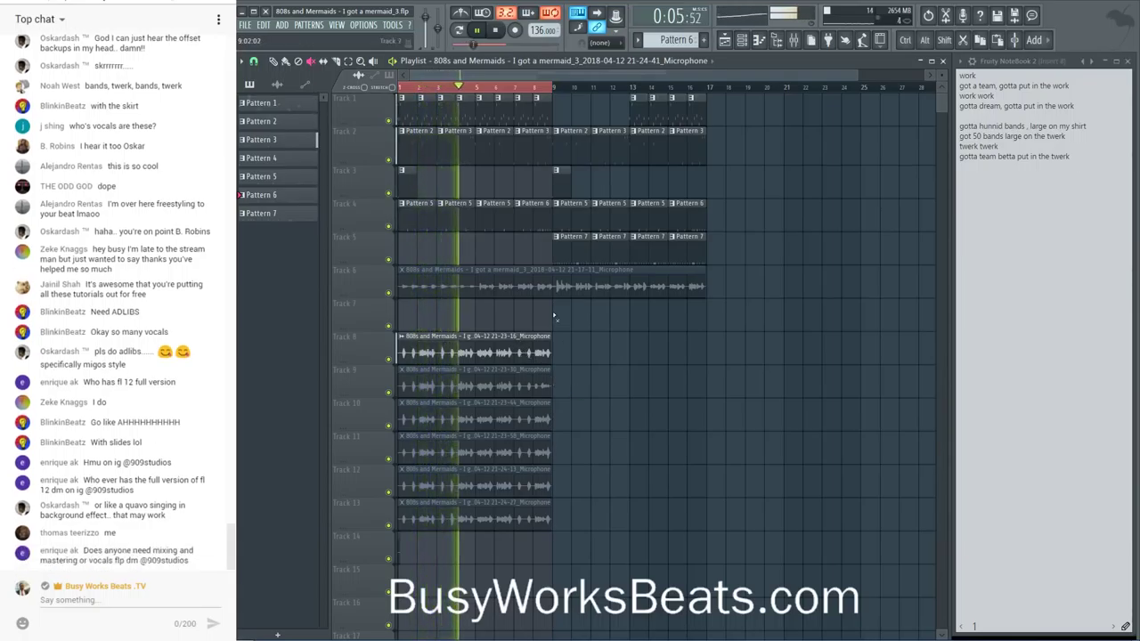
pyautogui.press('space')
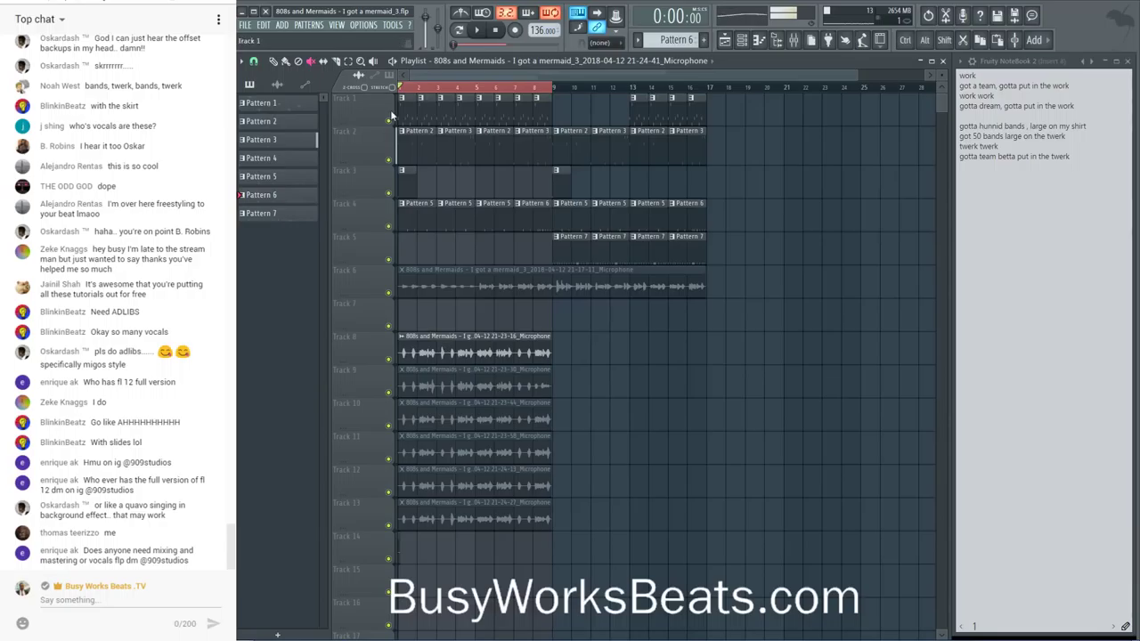
pyautogui.rightClick(468, 329)
pyautogui.press('space')
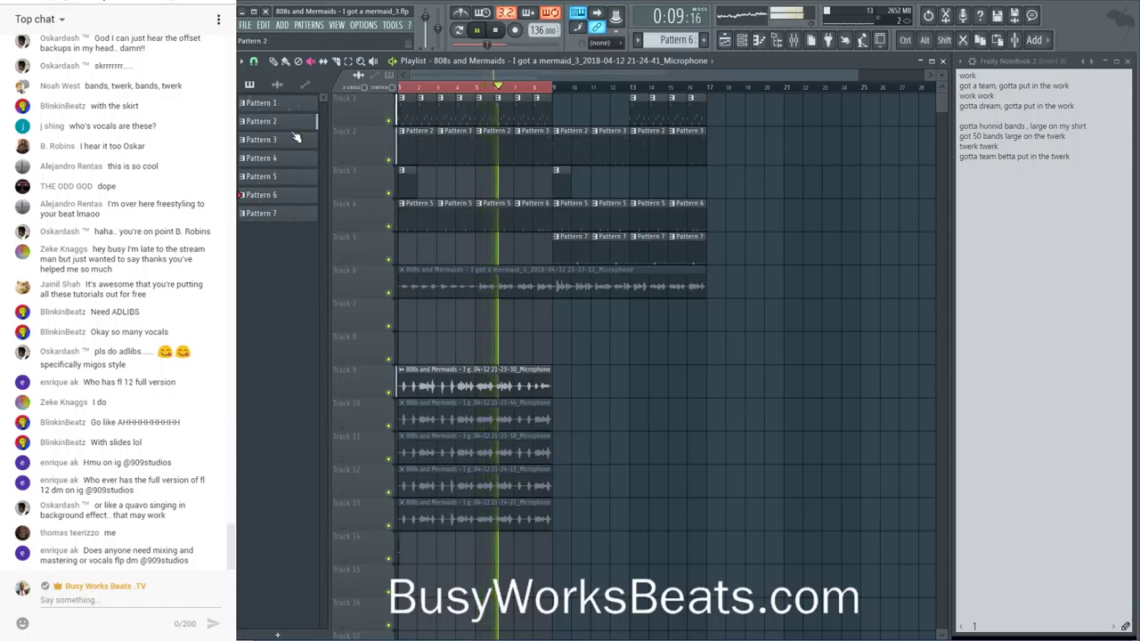
# - Using a 1/3 beat snap, trim the Track 9 take to end near bar 8 and cover the gap with the unmuted Track 10 take's ending
pyautogui.click(253, 60)
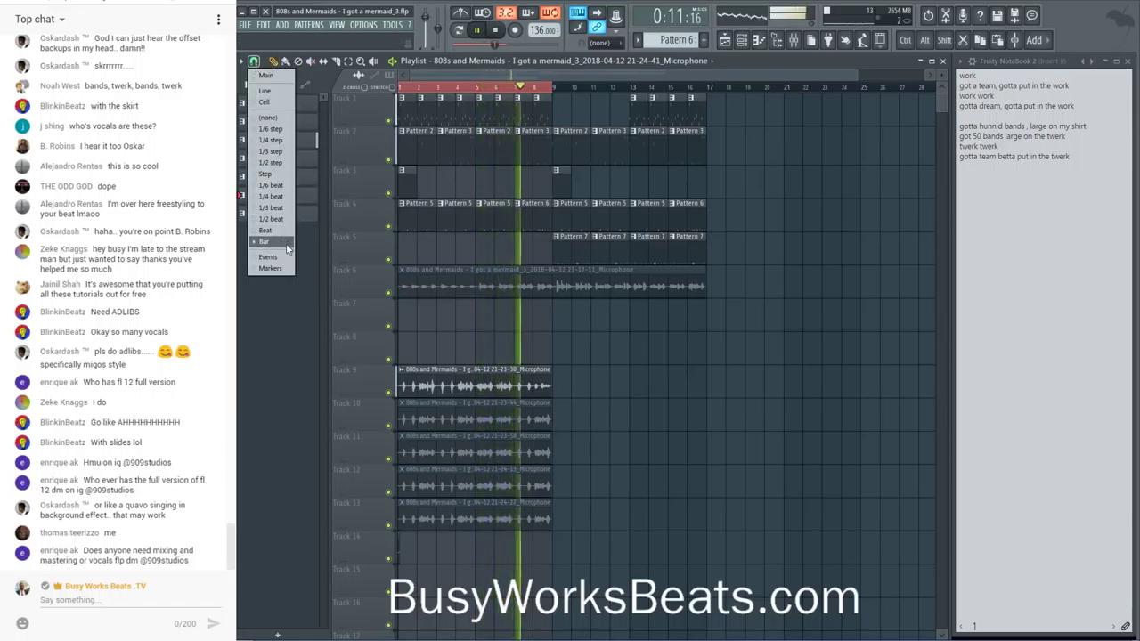
pyautogui.click(287, 207)
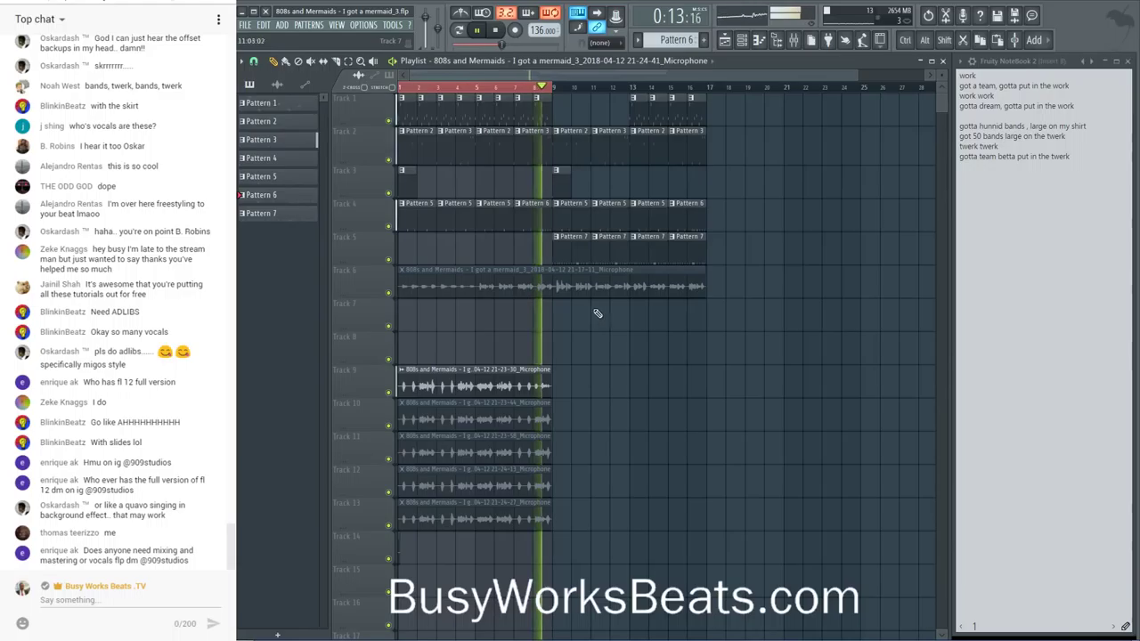
pyautogui.press('space')
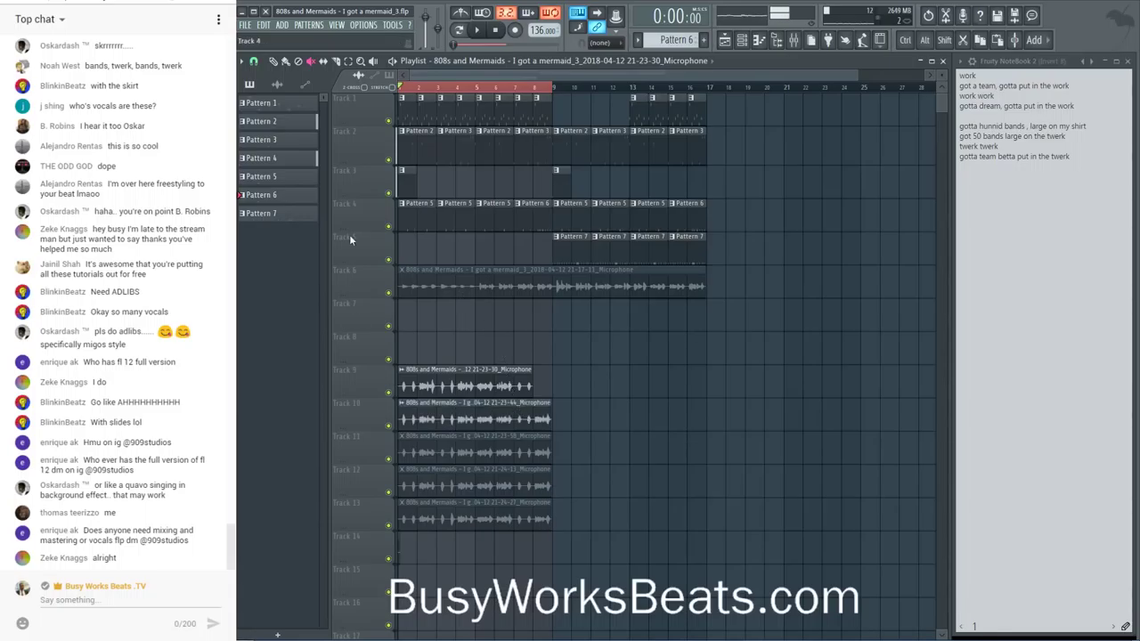
pyautogui.moveTo(402, 421); pyautogui.dragTo(464, 423)
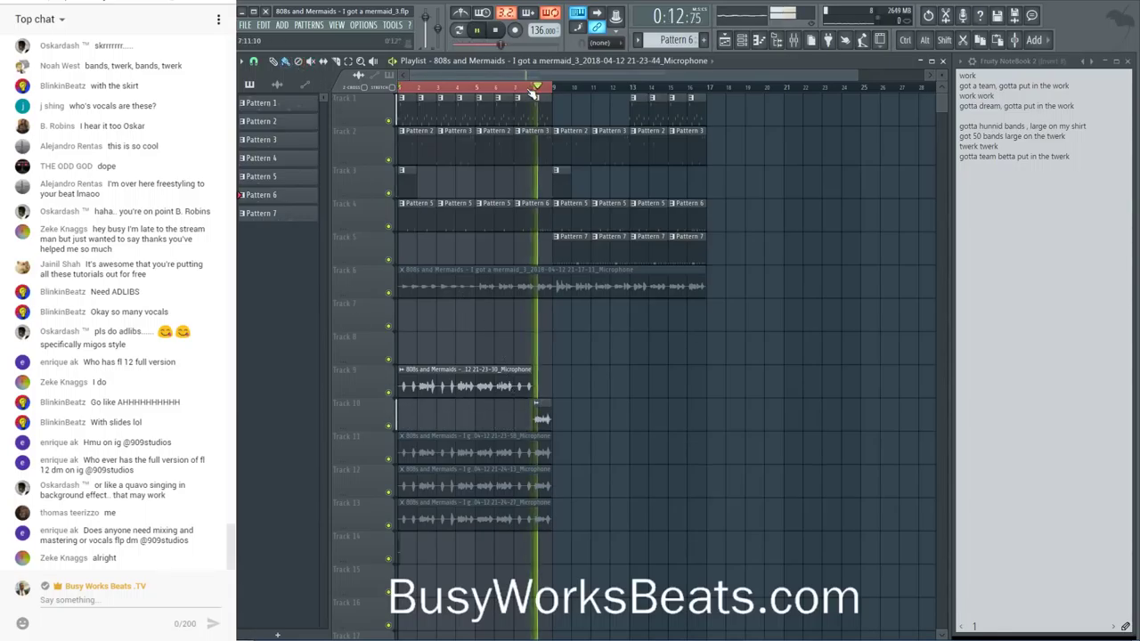
pyautogui.press('space')
pyautogui.press('space')
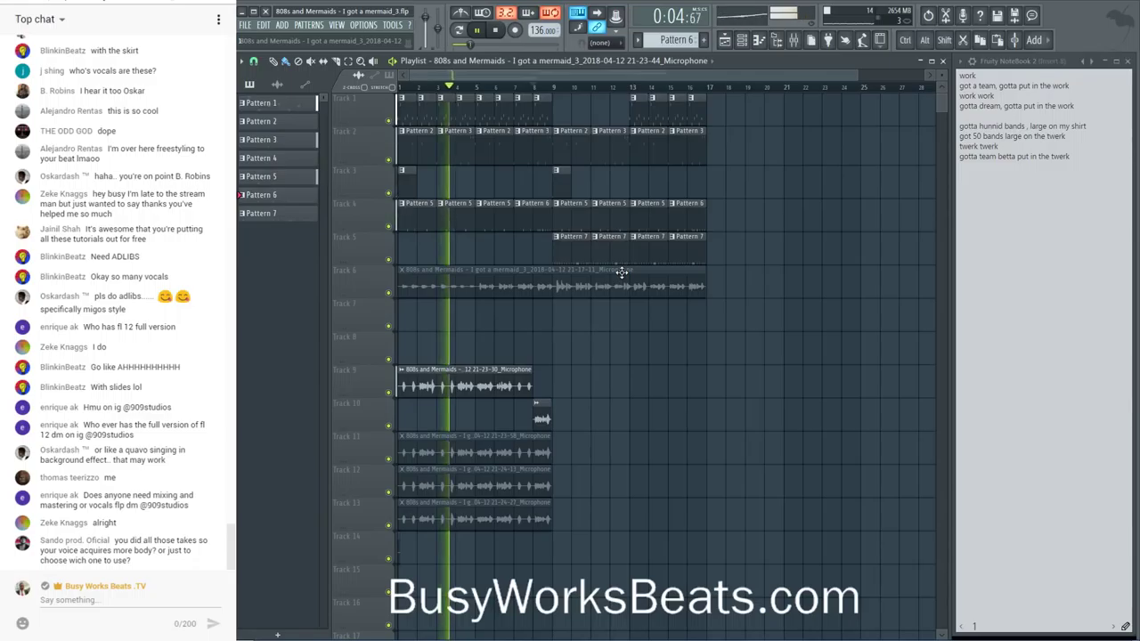
# - Adjust the high-pass filter frequency in the vocal mixer track's UAD SSL E Channel Strip, and return to the stopped playlist
pyautogui.click(795, 41)
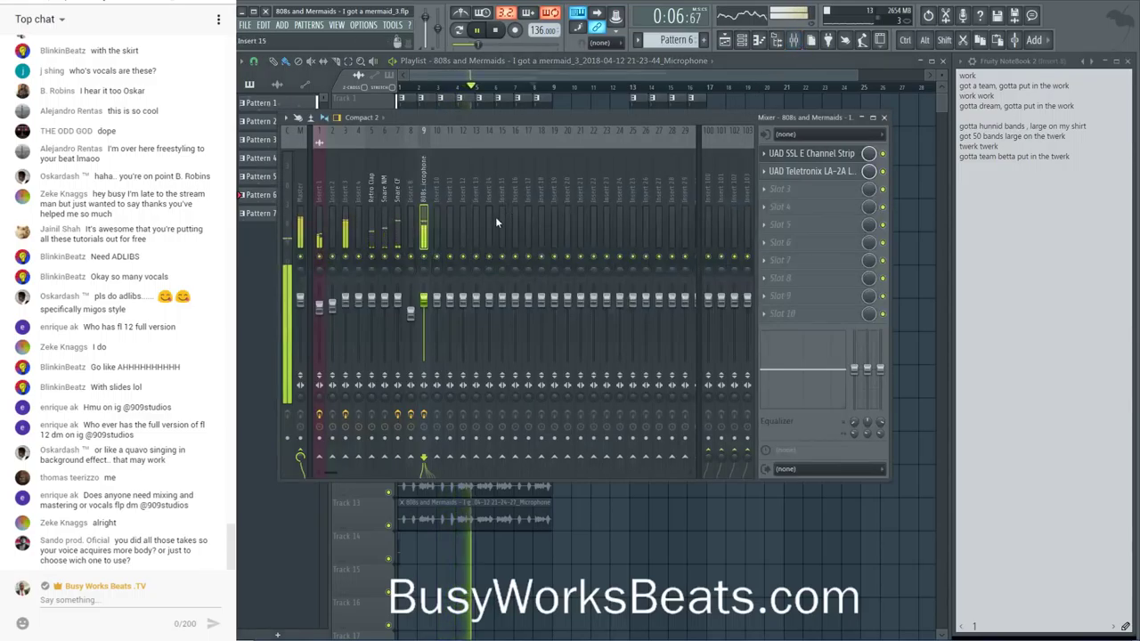
pyautogui.click(836, 160)
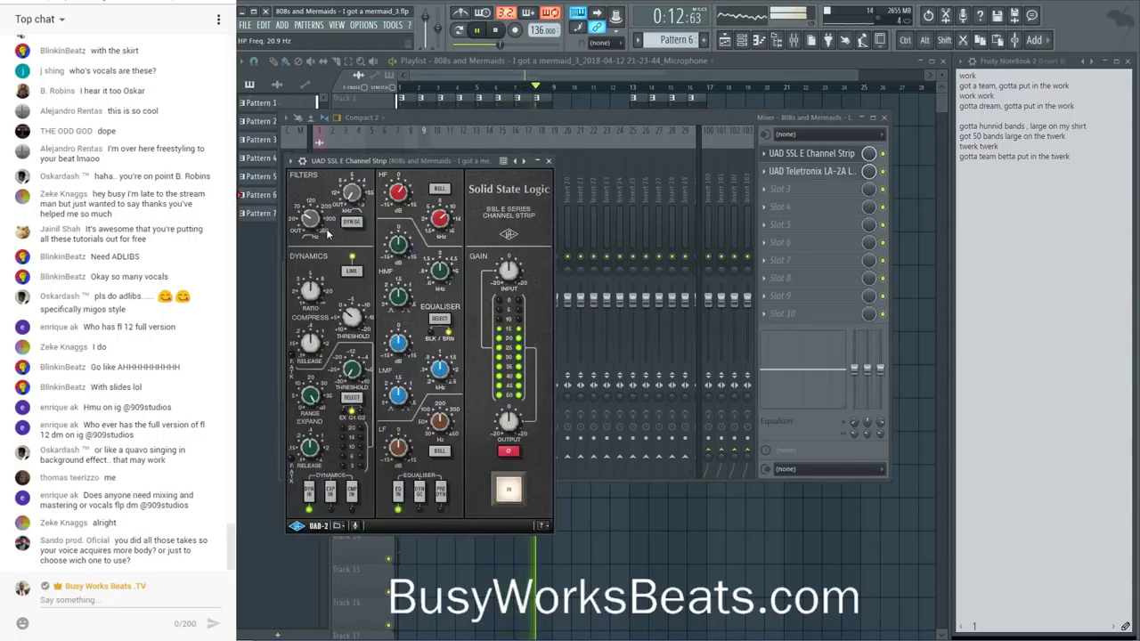
pyautogui.click(548, 160)
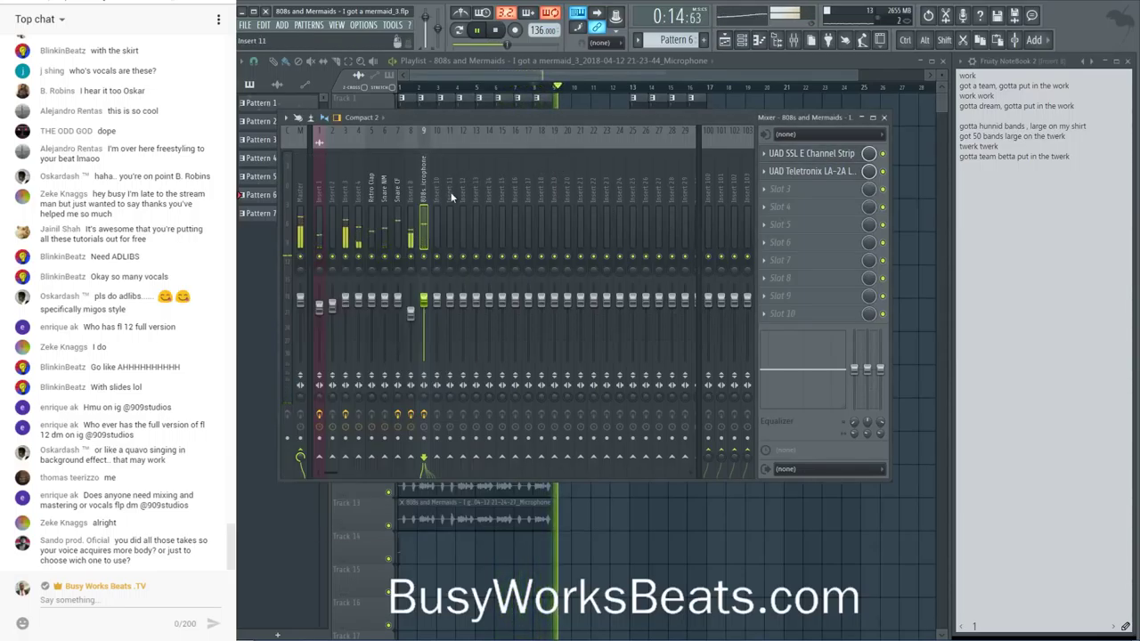
pyautogui.press('F9')
pyautogui.press('space')
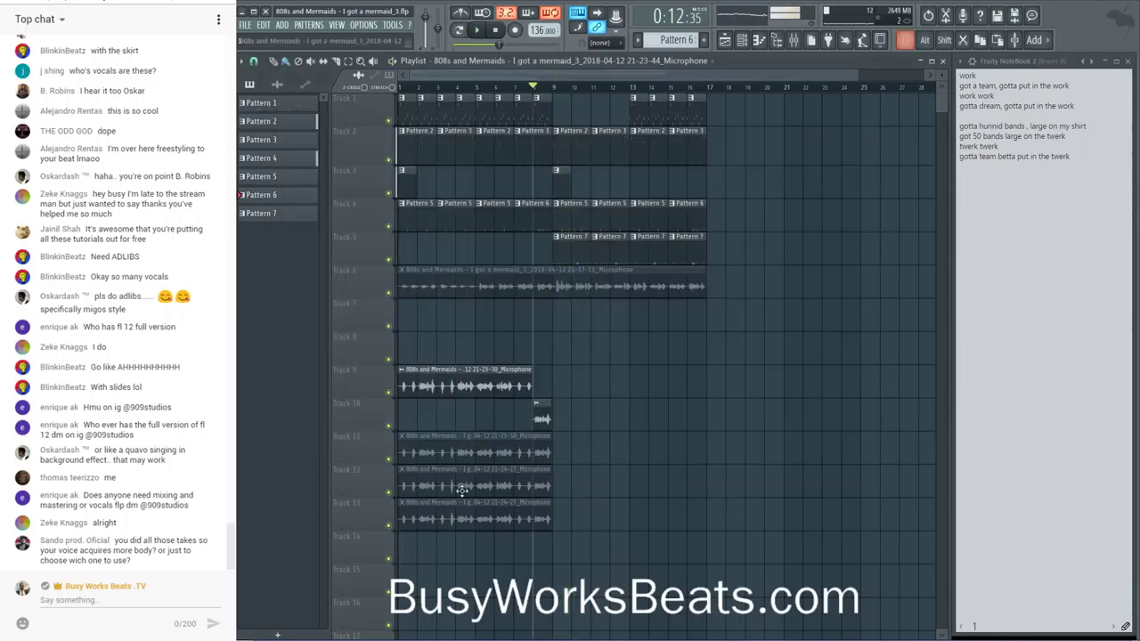
# - Stop the song and unmute the vocal takes on Tracks 11 and 12 as backing layers
pyautogui.press('space')
pyautogui.moveTo(508, 432); pyautogui.dragTo(481, 531)
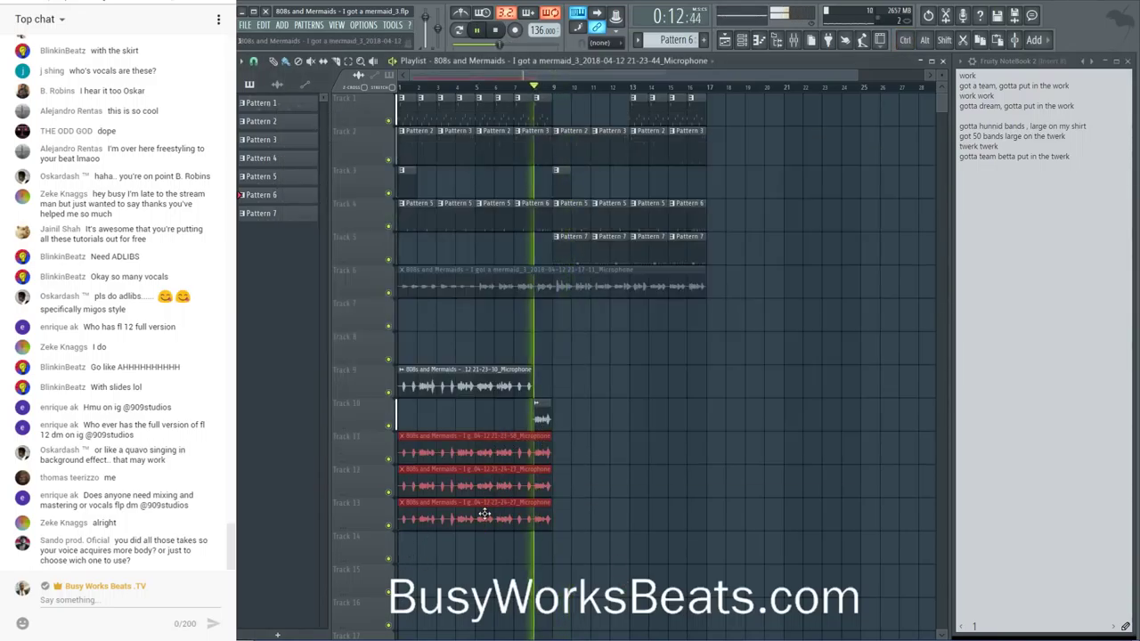
pyautogui.press('space')
pyautogui.moveTo(466, 453); pyautogui.dragTo(454, 475)
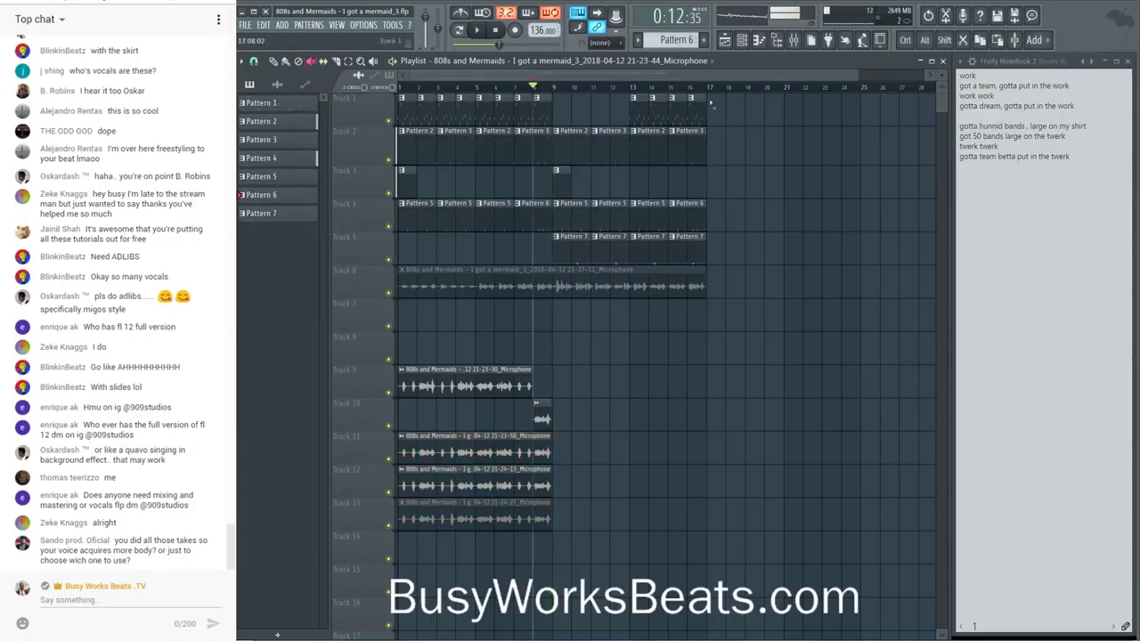
# - Lower the channel volumes of the backing vocal takes in the channel rack while playing them with the beat
pyautogui.press('F6')
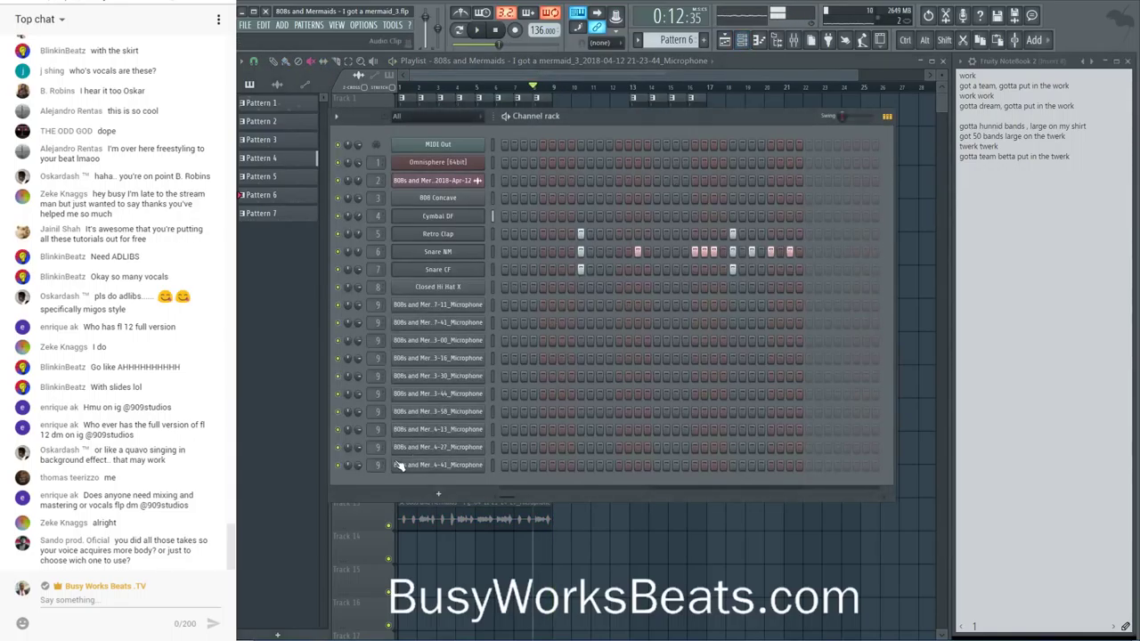
pyautogui.press('F6')
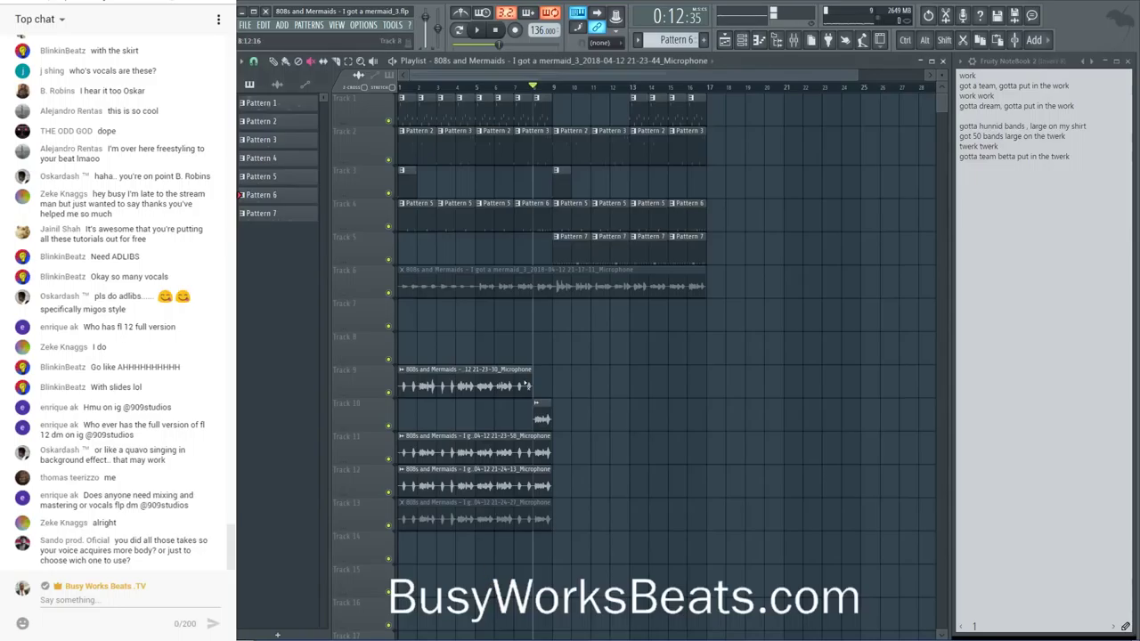
pyautogui.click(753, 46)
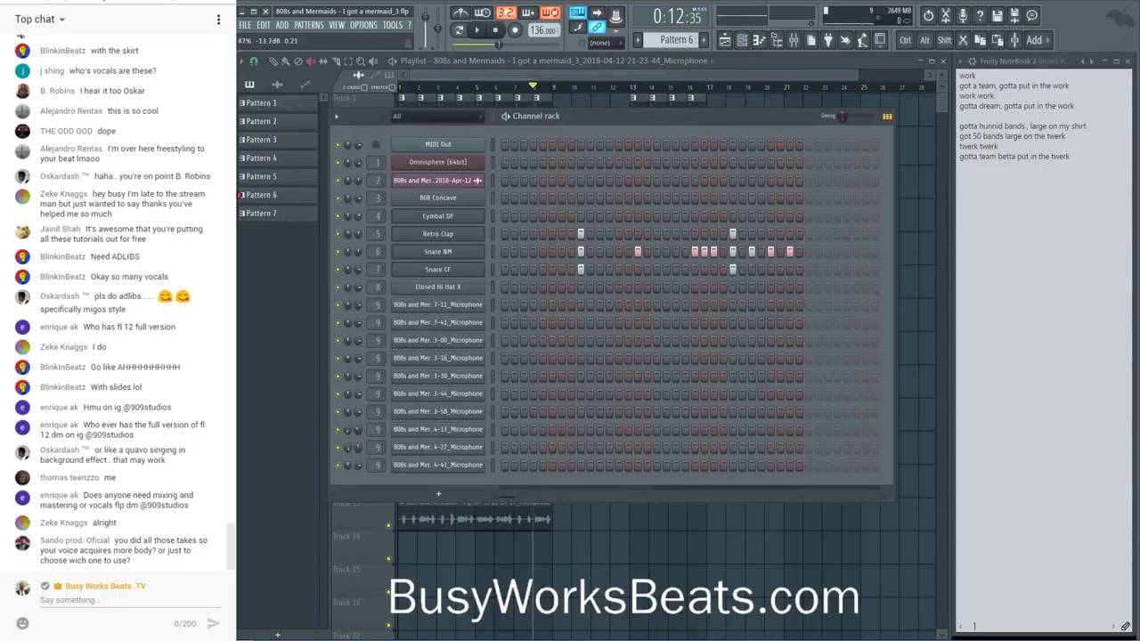
pyautogui.press('space')
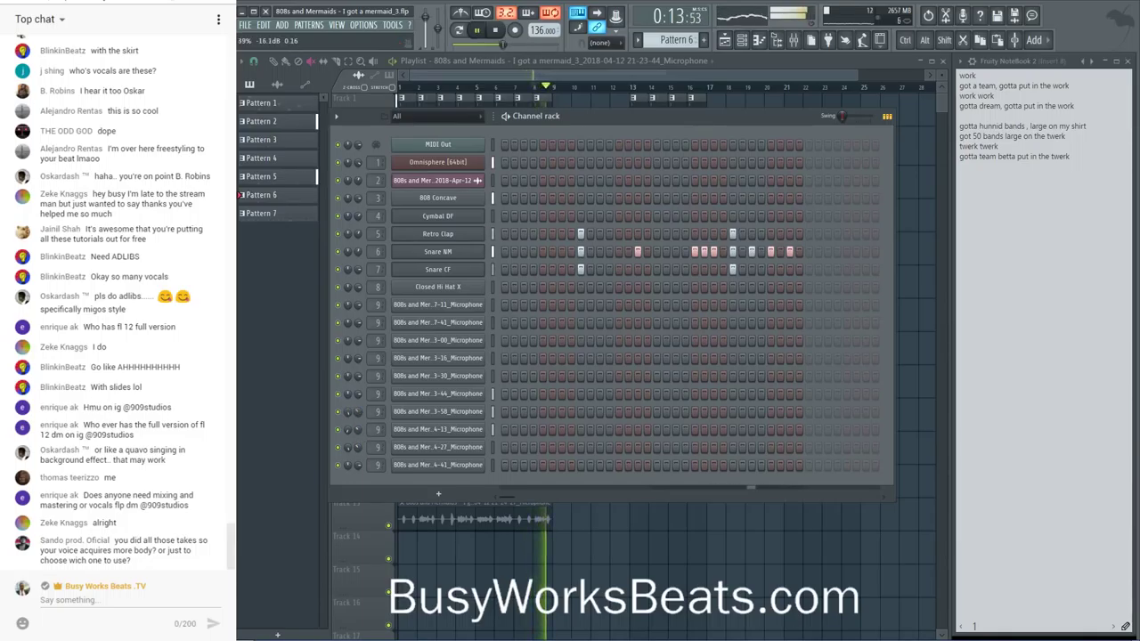
pyautogui.press('F6')
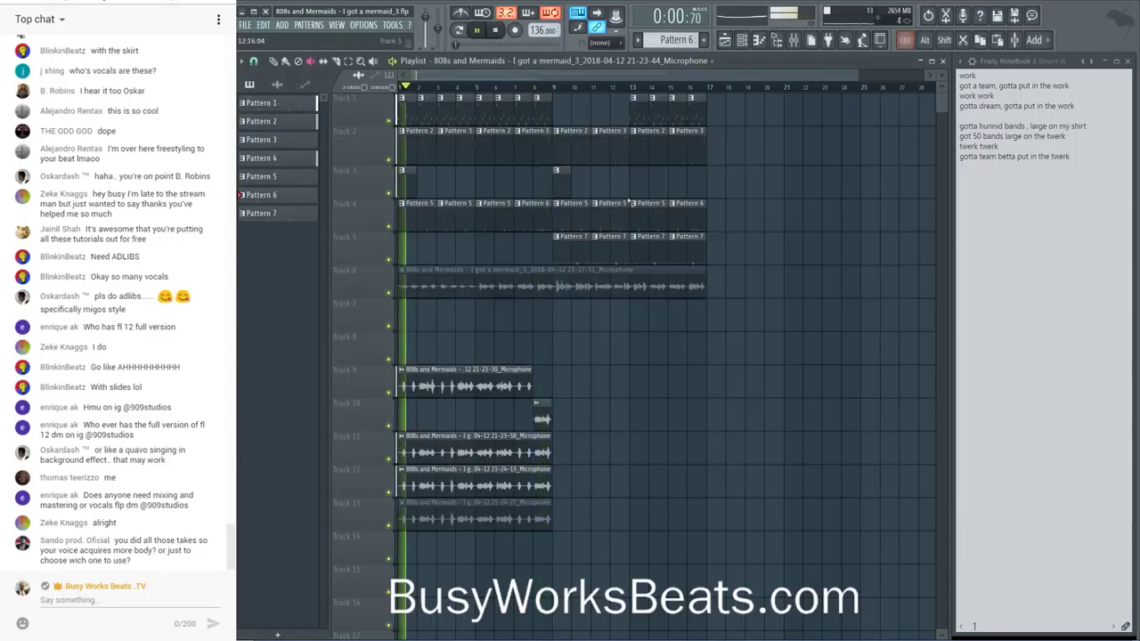
# - Play the layered vocals with the beat and readjust the channel volume of the Track 11 backing take
pyautogui.click(286, 61)
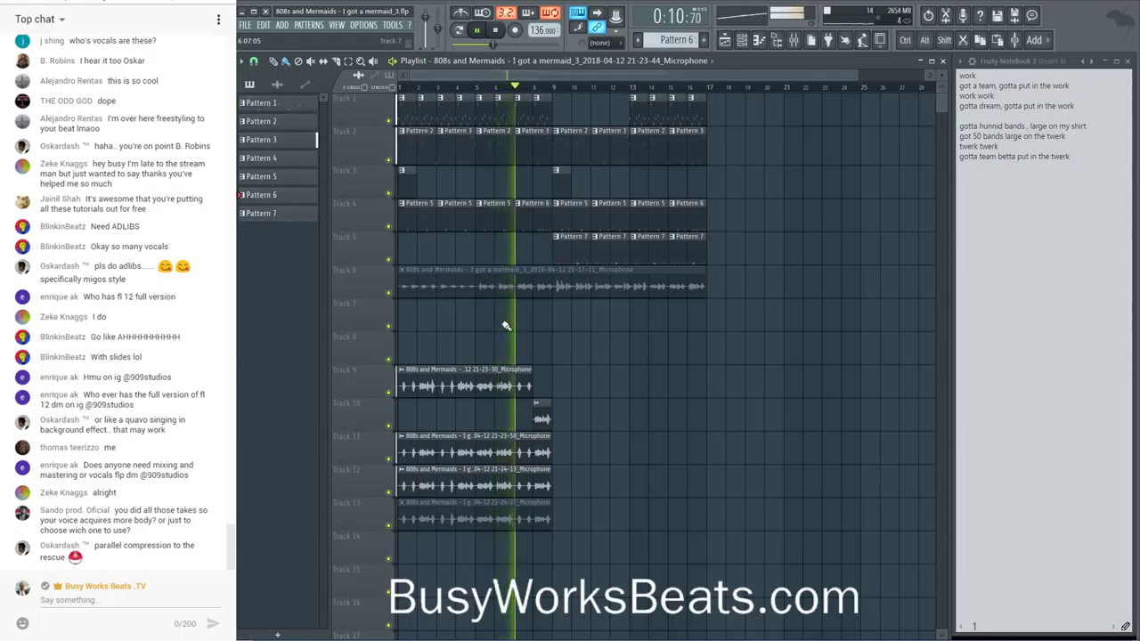
pyautogui.press('space')
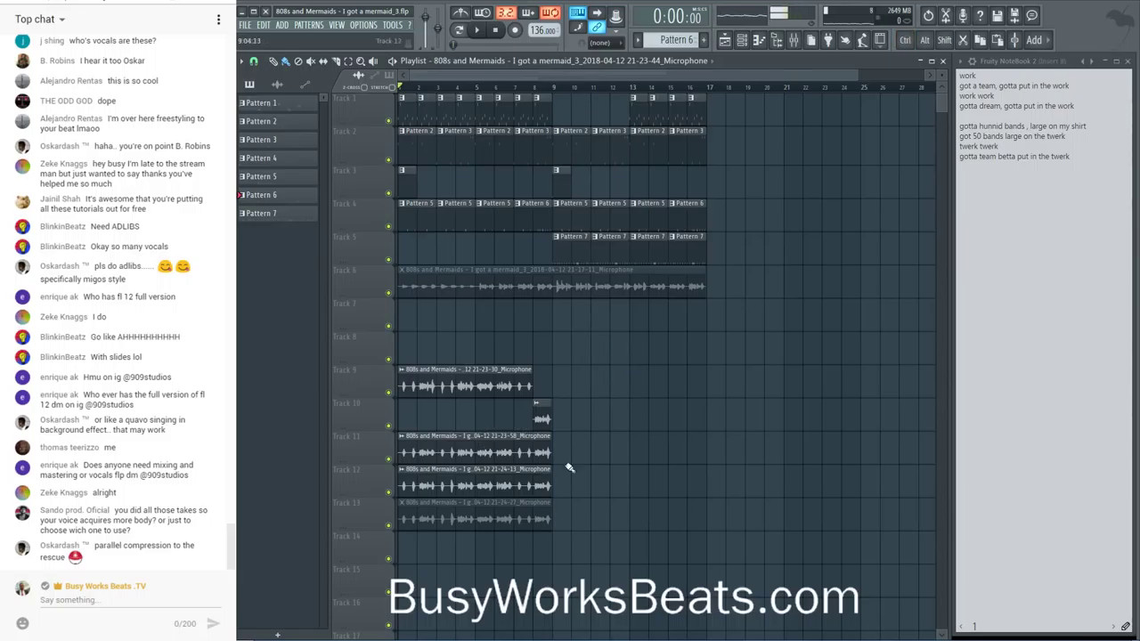
pyautogui.press('space')
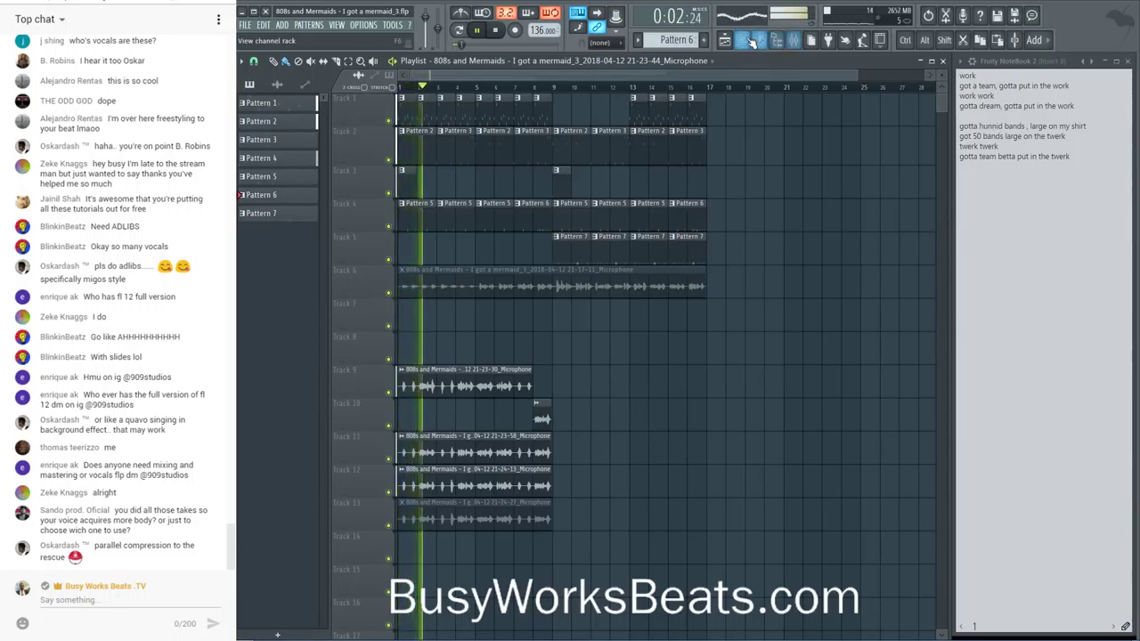
pyautogui.click(794, 40)
pyautogui.press('space')
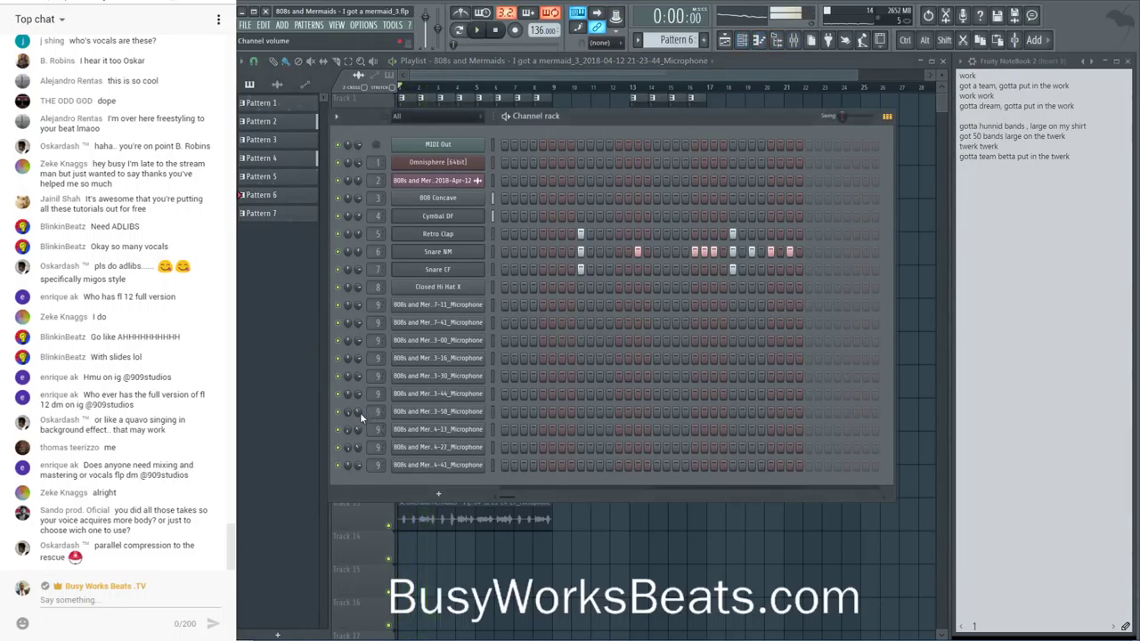
pyautogui.press('space')
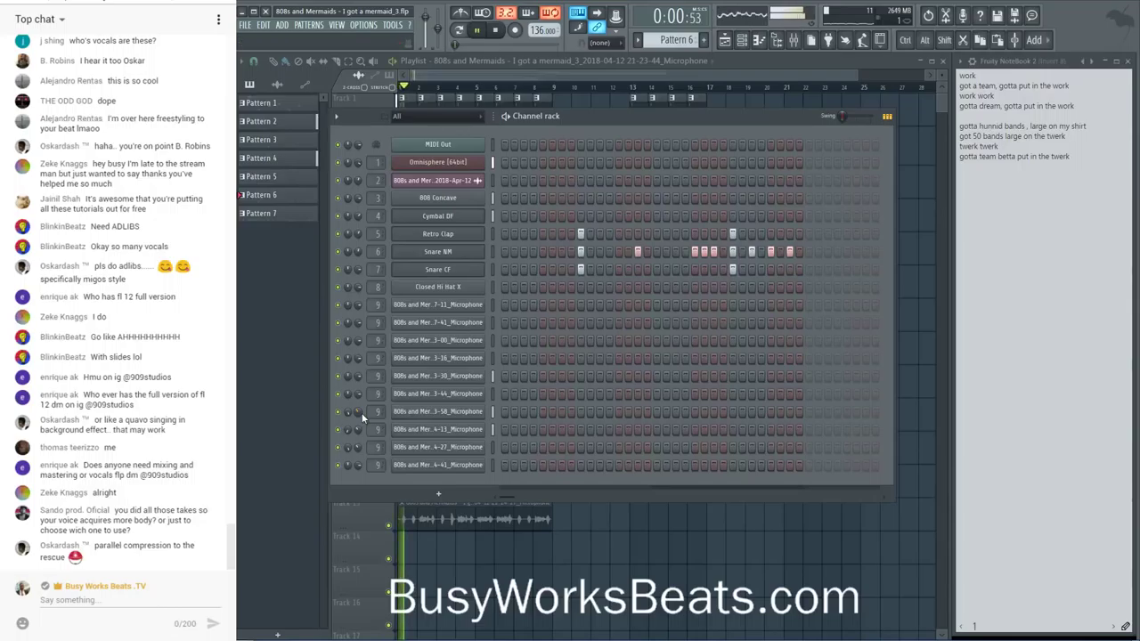
# - Load Fruity Delay 3 in slot 3 of mixer track 9 and set its wet level to about 9.3%
pyautogui.click(777, 40)
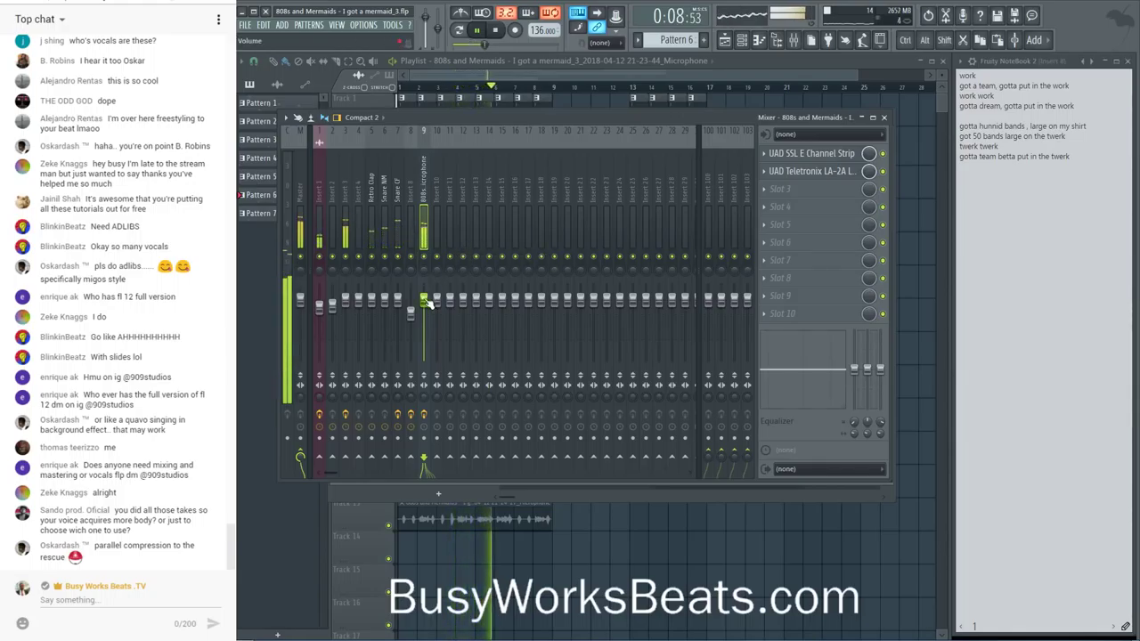
pyautogui.press('F9')
pyautogui.press('F9')
pyautogui.press('F9')
pyautogui.press('F9')
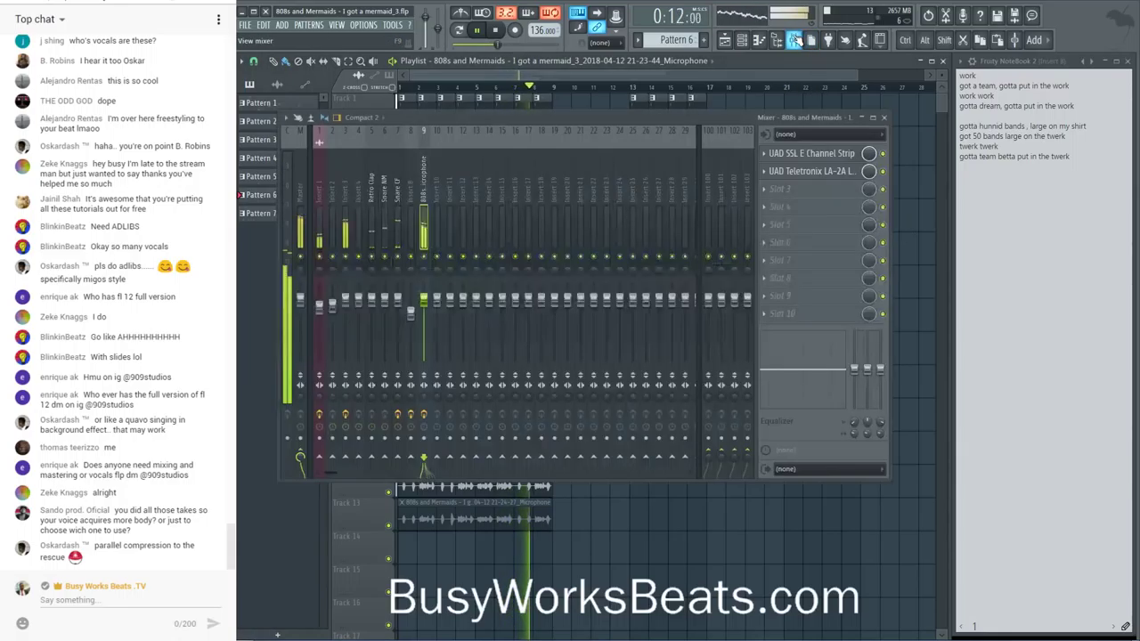
pyautogui.click(800, 186)
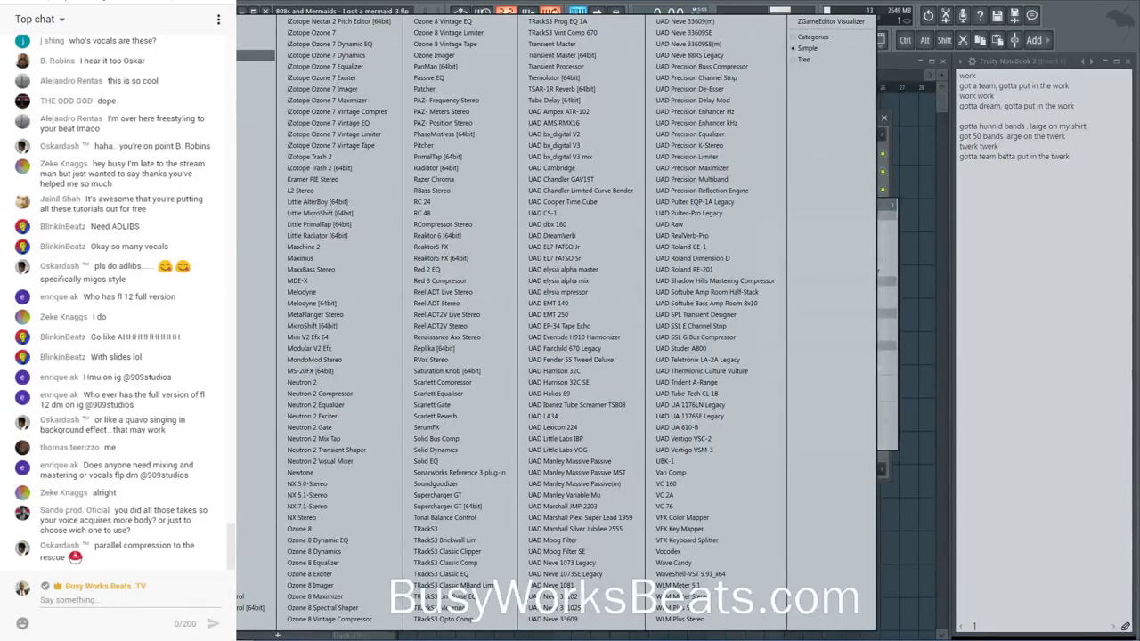
pyautogui.click(258, 129)
pyautogui.press('space')
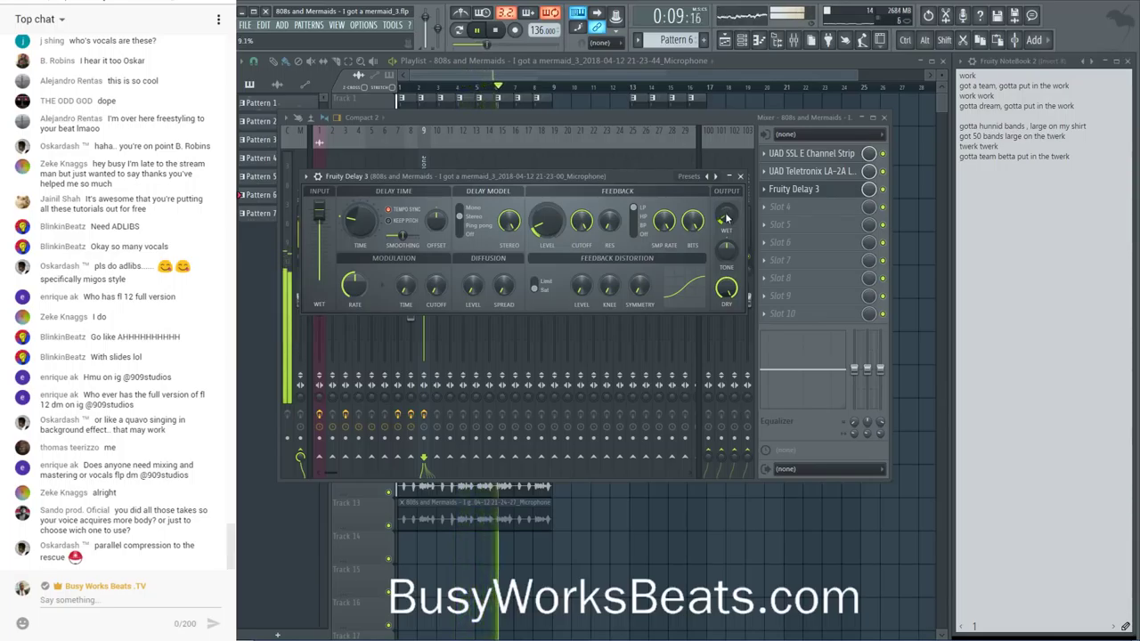
pyautogui.click(740, 175)
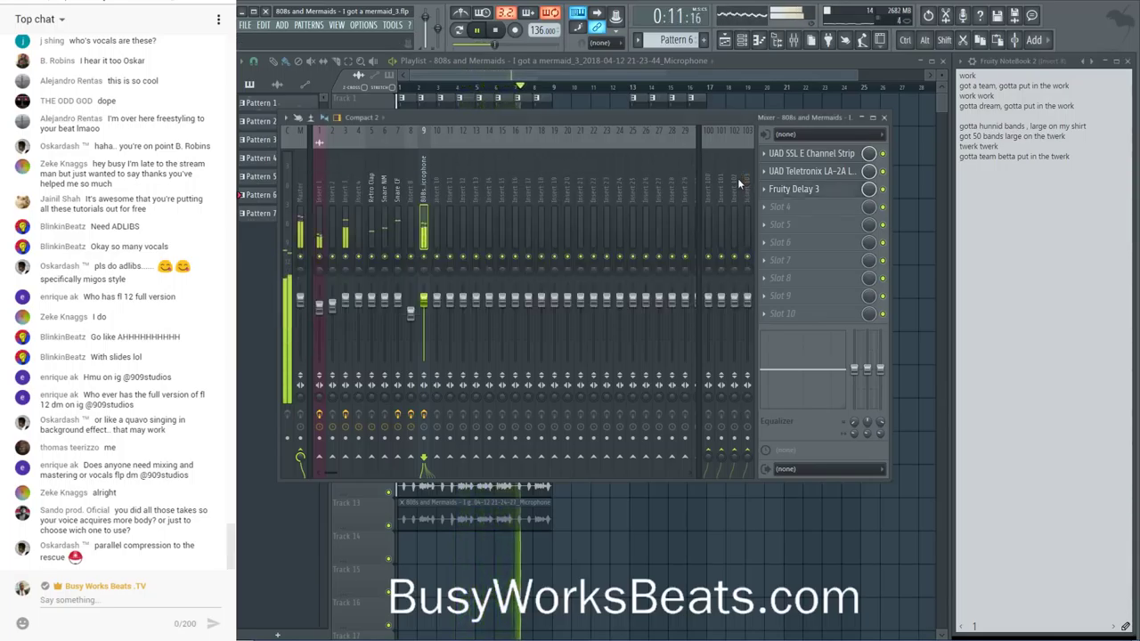
# - Return to the playlist, stop the song, and delete the muted vocal take on Track 13
pyautogui.press('F9')
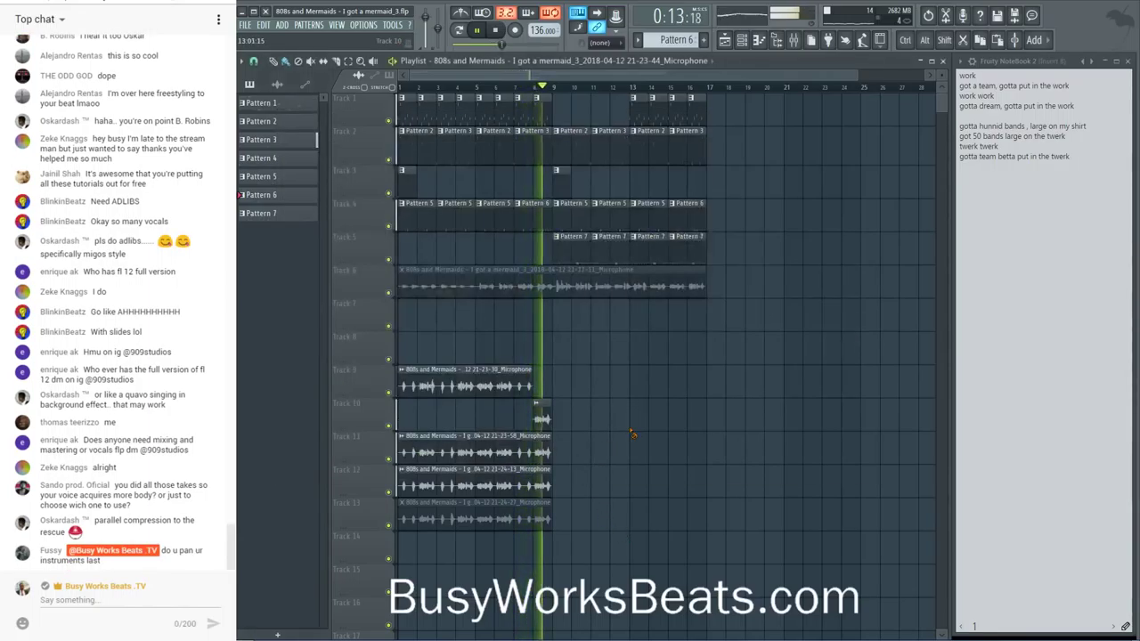
pyautogui.press('space')
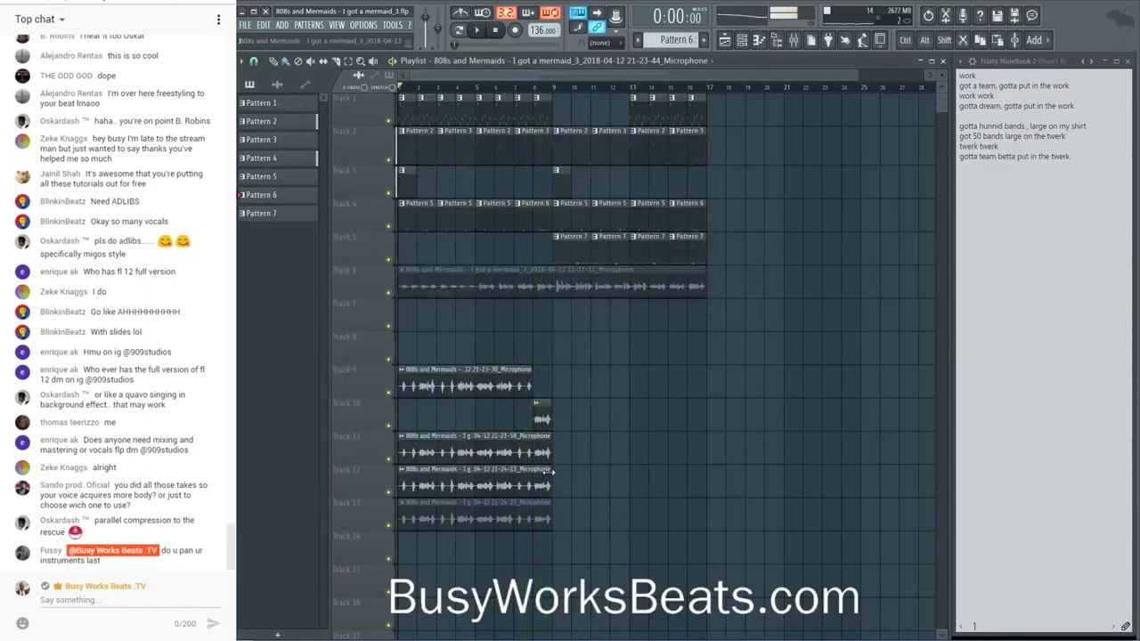
pyautogui.rightClick(539, 522)
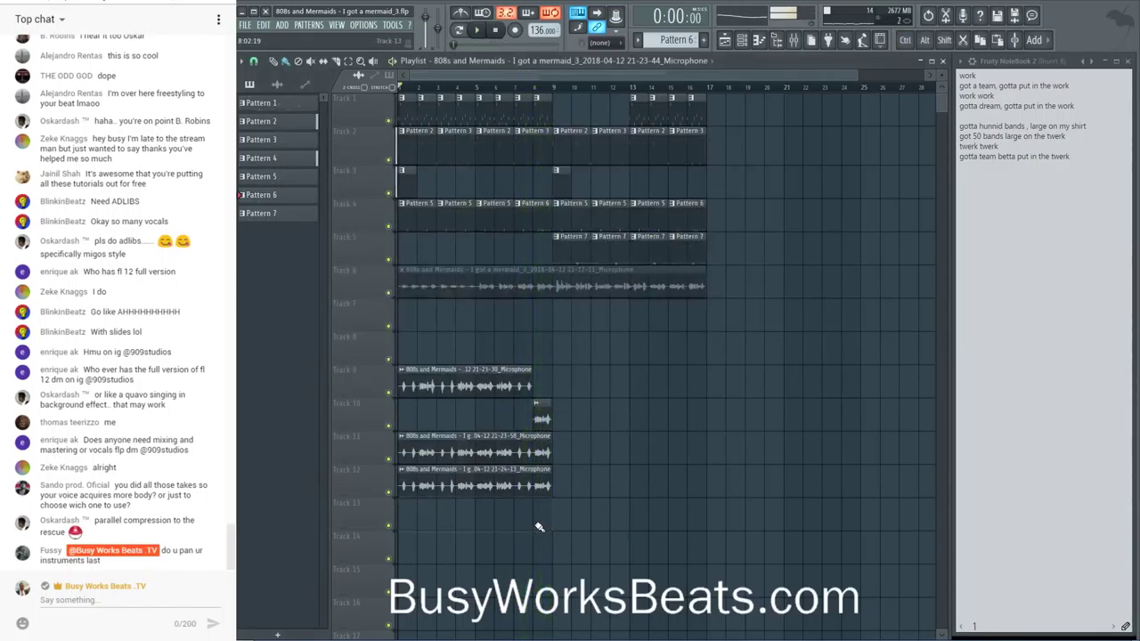
# - Create a new empty pattern with the channel rack open, and return to the playlist with the song playing
pyautogui.click(743, 40)
pyautogui.click(494, 323)
pyautogui.press('F4')
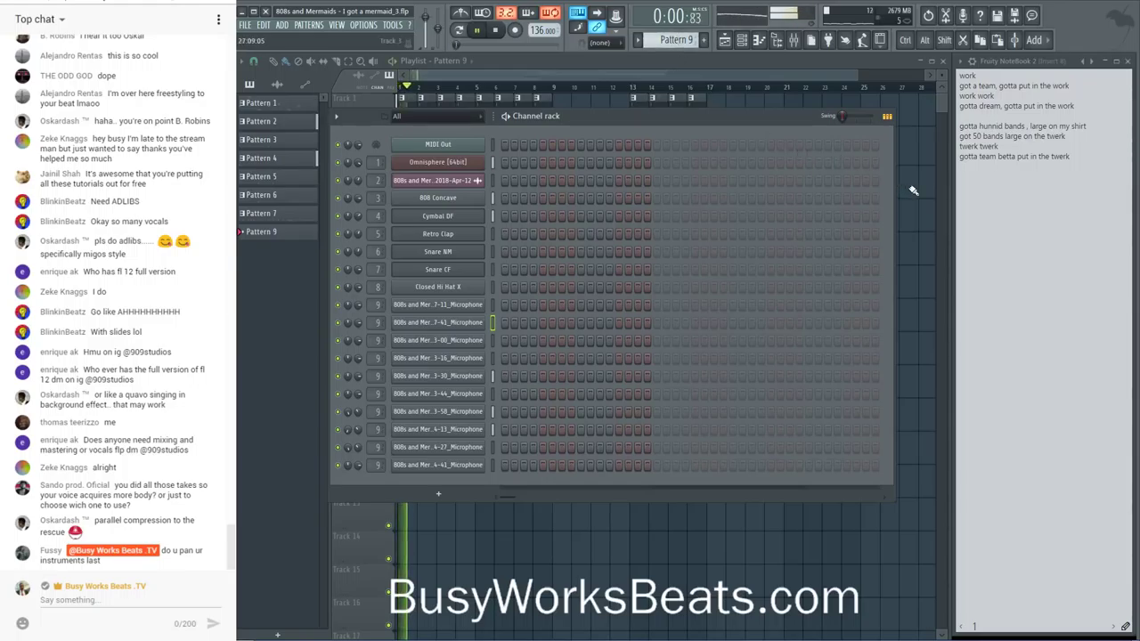
pyautogui.press('F6')
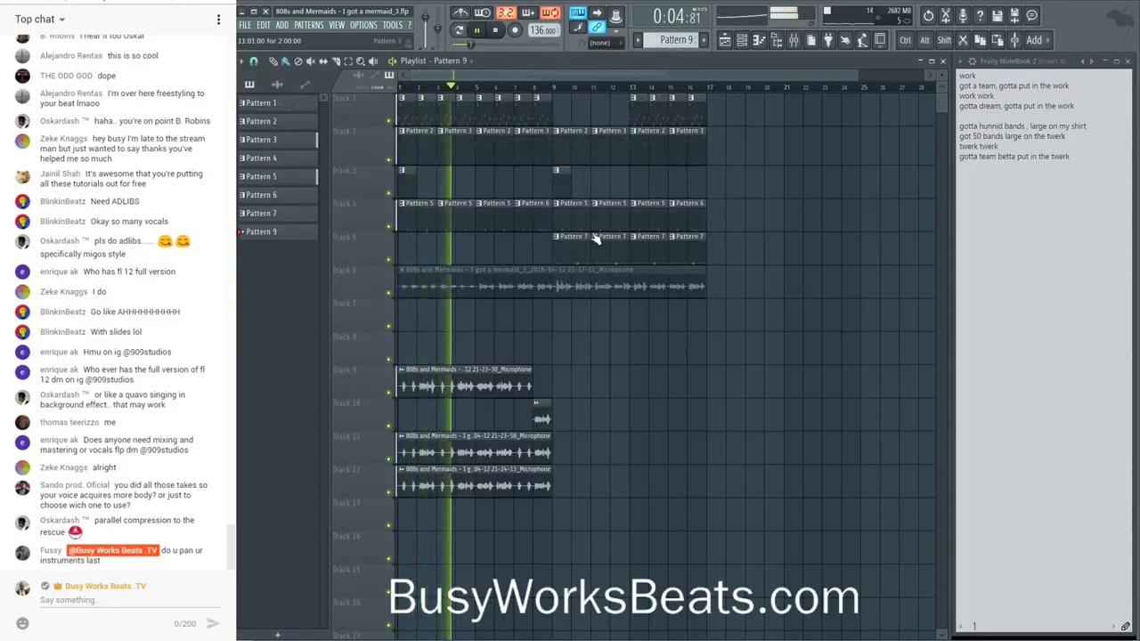
# - Make the Track 2 pattern clip at bar 5 unique and select bars 5 to 6 of the playlist for looping
pyautogui.click(483, 133)
pyautogui.click(506, 209)
pyautogui.moveTo(477, 87); pyautogui.dragTo(518, 89)
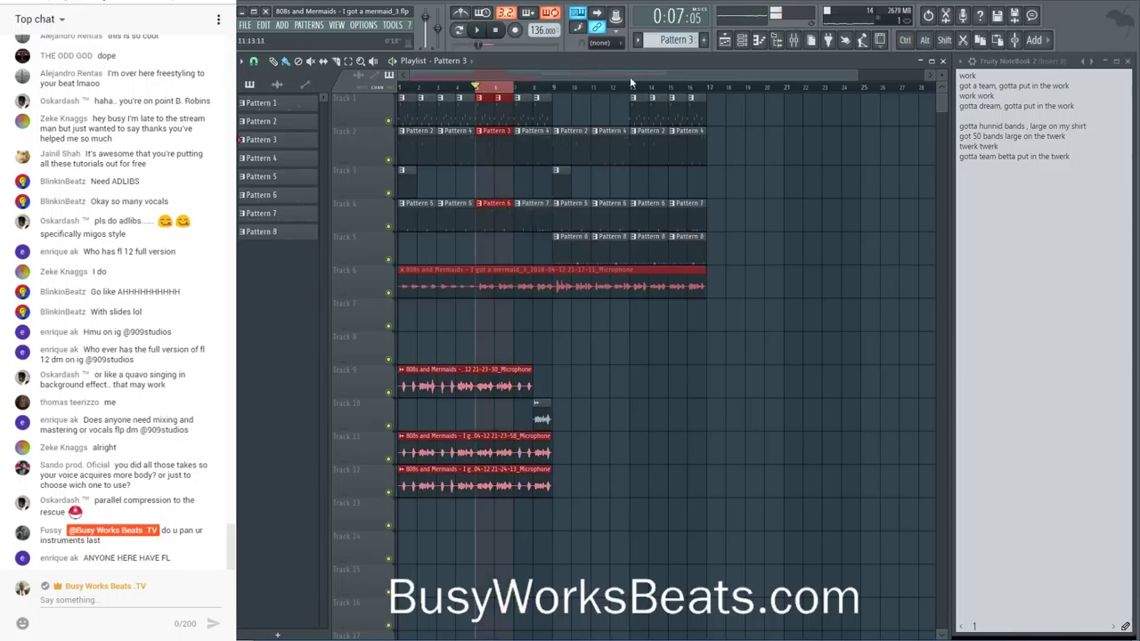
# - Open the 808 Concave piano roll and add notes at E6 on step 9 and E5 on step 11 of bar 1
pyautogui.press('F6')
pyautogui.rightClick(486, 198)
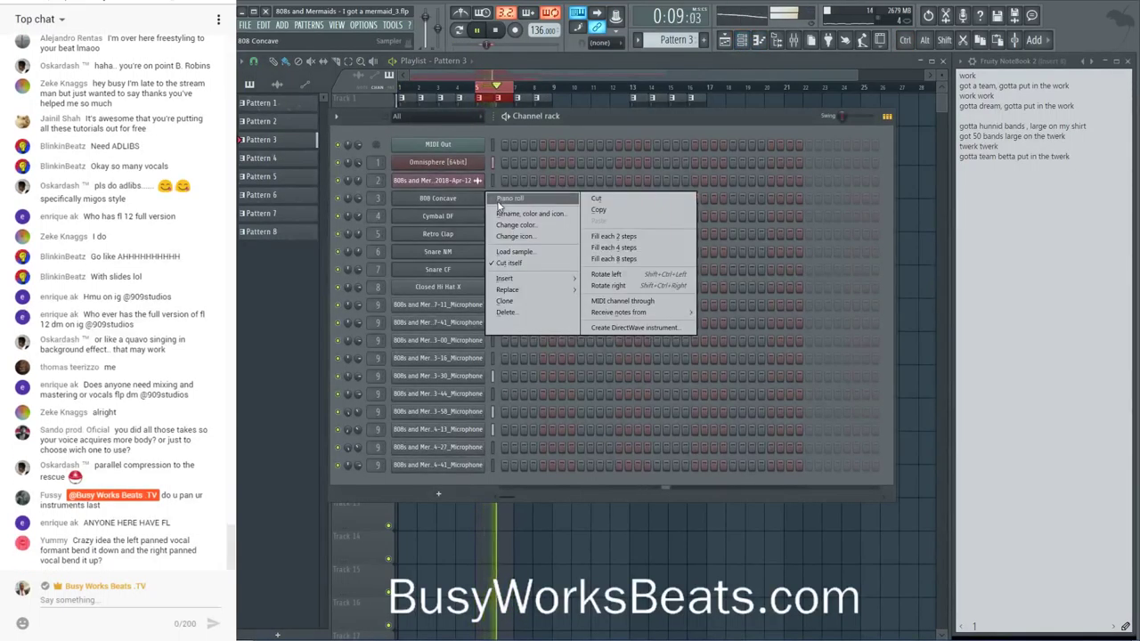
pyautogui.click(500, 201)
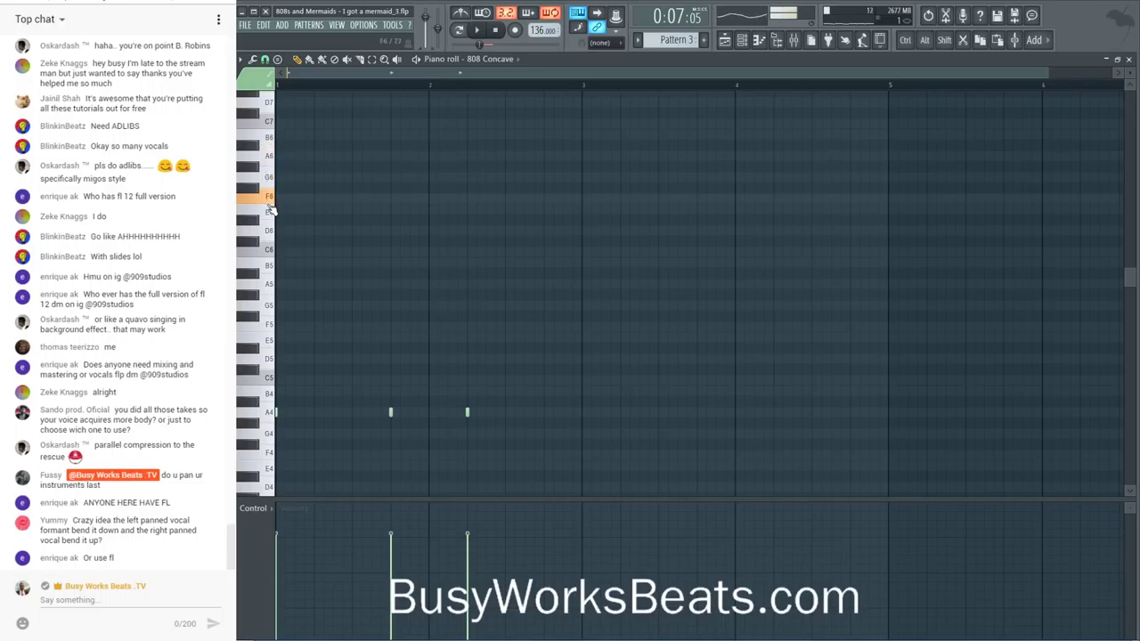
pyautogui.click(355, 212)
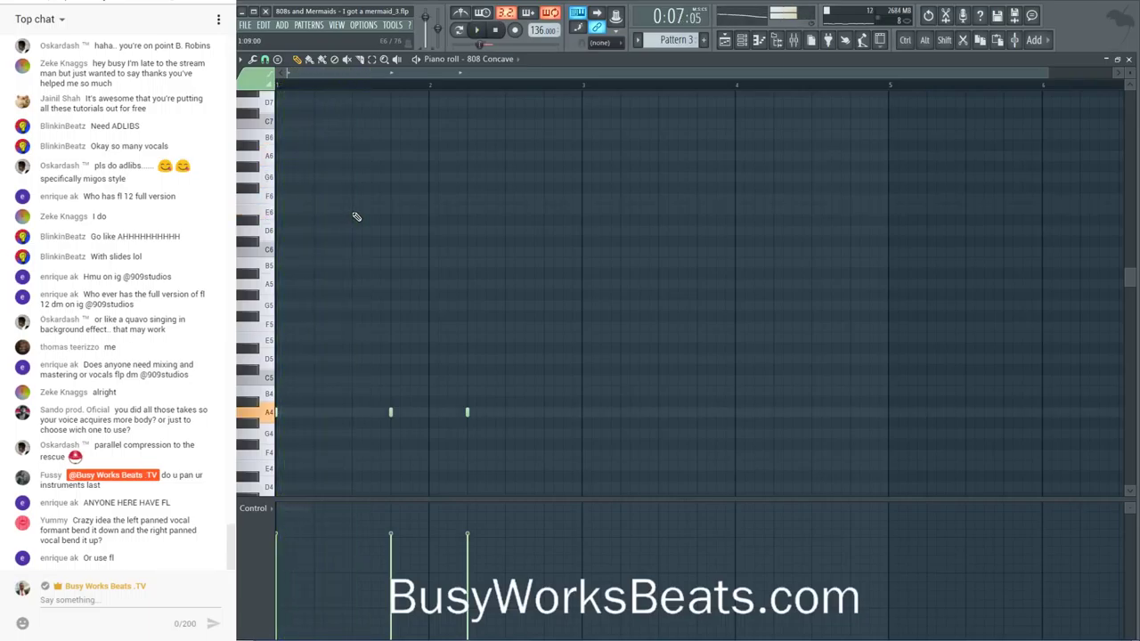
pyautogui.moveTo(369, 210); pyautogui.dragTo(356, 209)
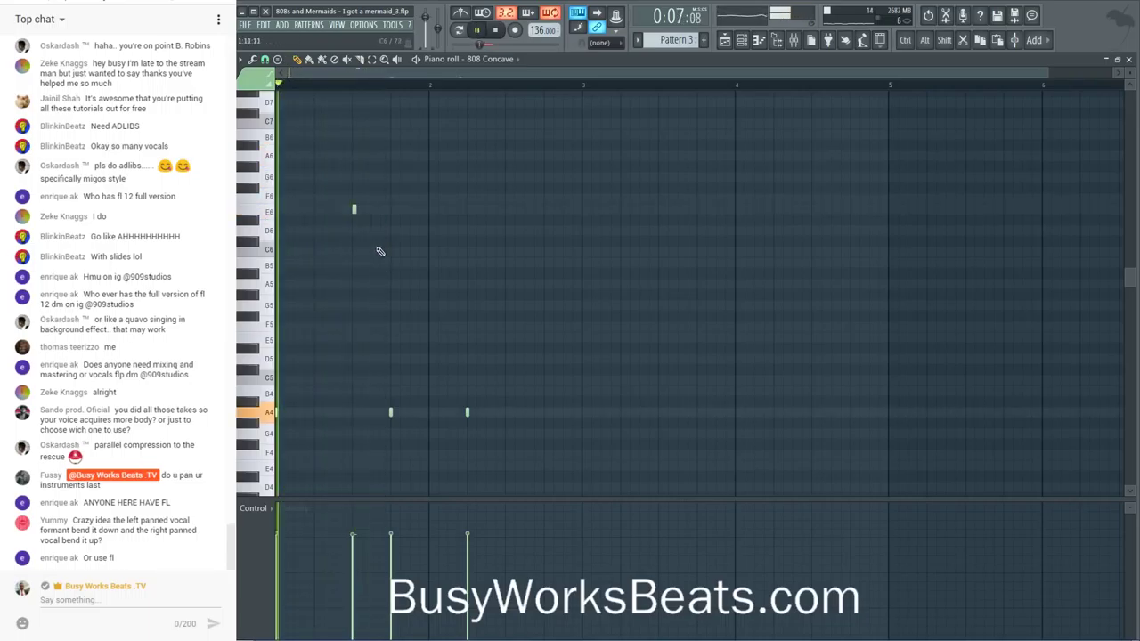
pyautogui.click(372, 341)
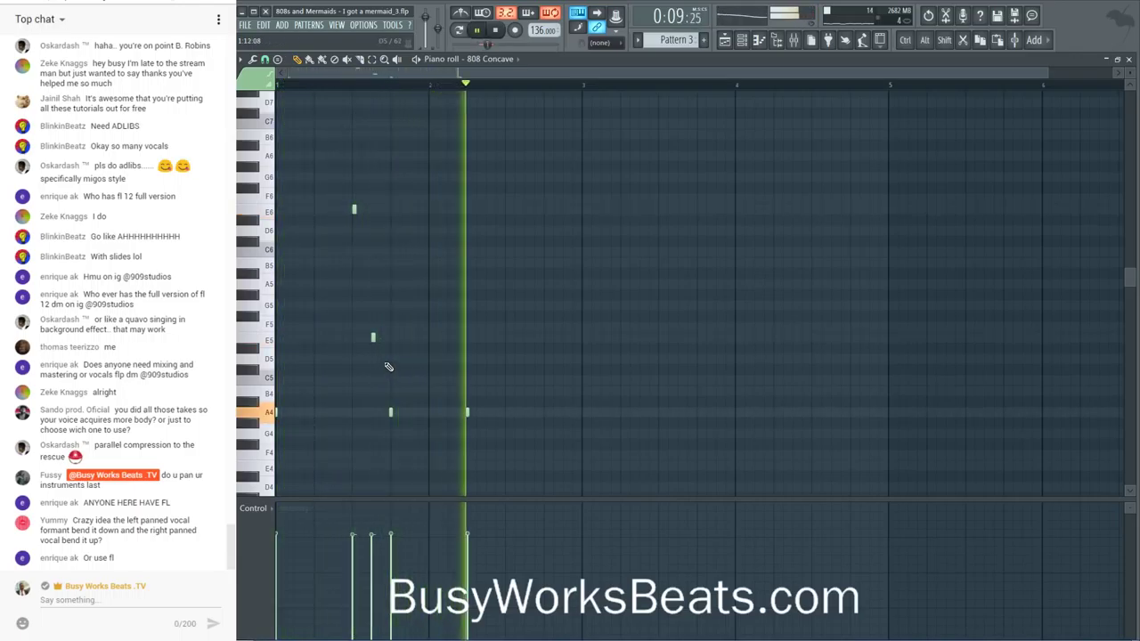
# - Lower the E6 note one octave to E5, raise the following note to F5, and return to the playlist
pyautogui.click(353, 209)
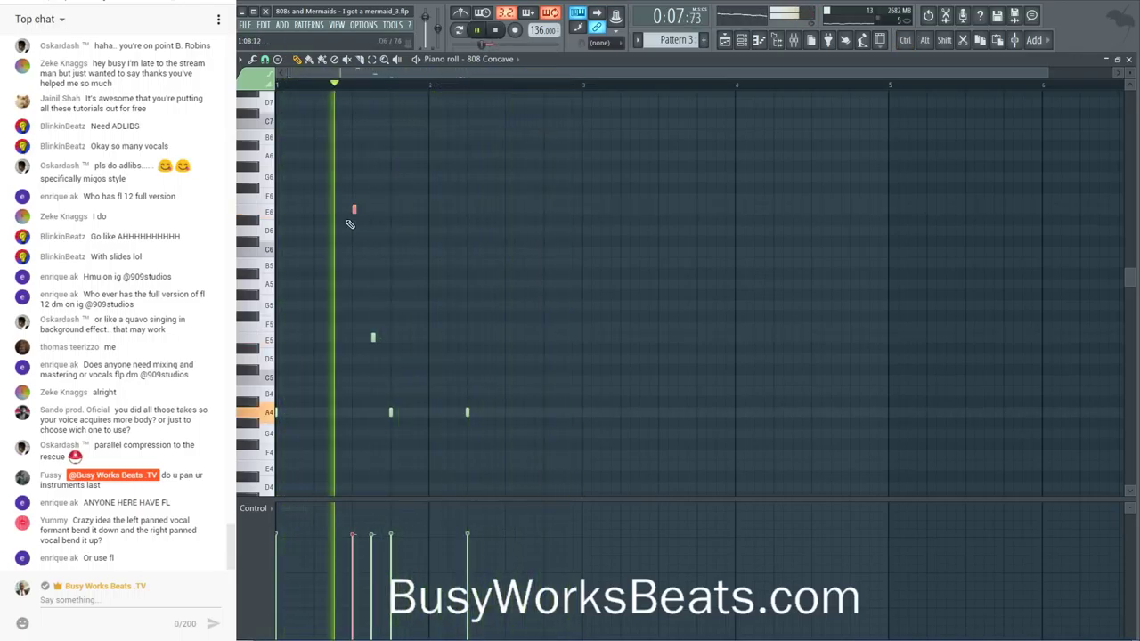
pyautogui.hotkey('ctrl', 'Down')
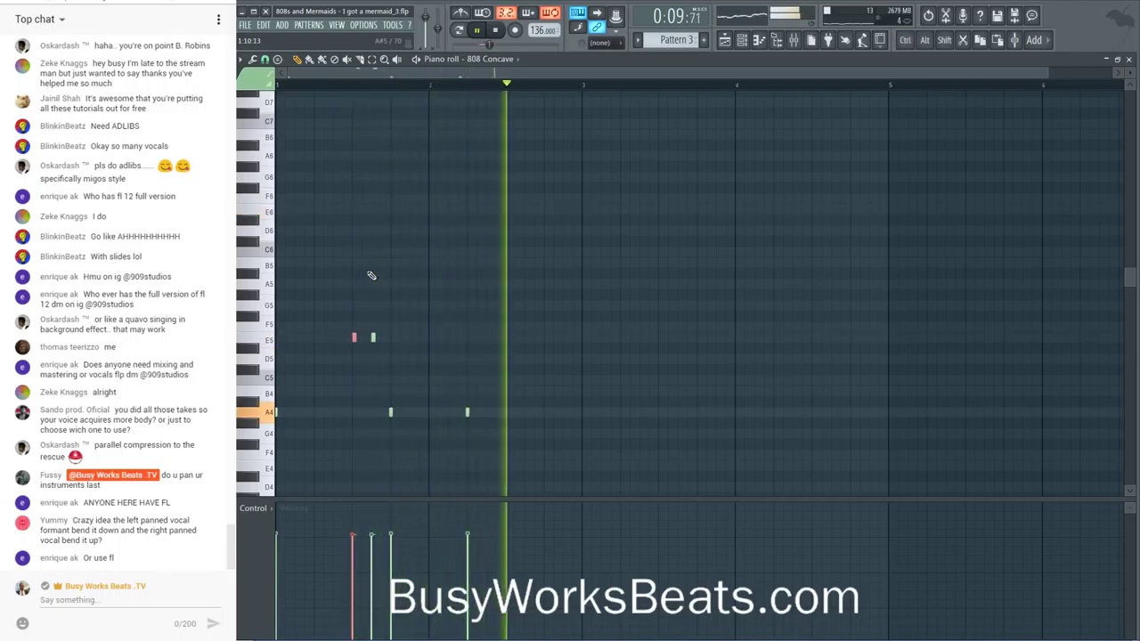
pyautogui.click(374, 337)
pyautogui.hotkey('shift', 'Up')
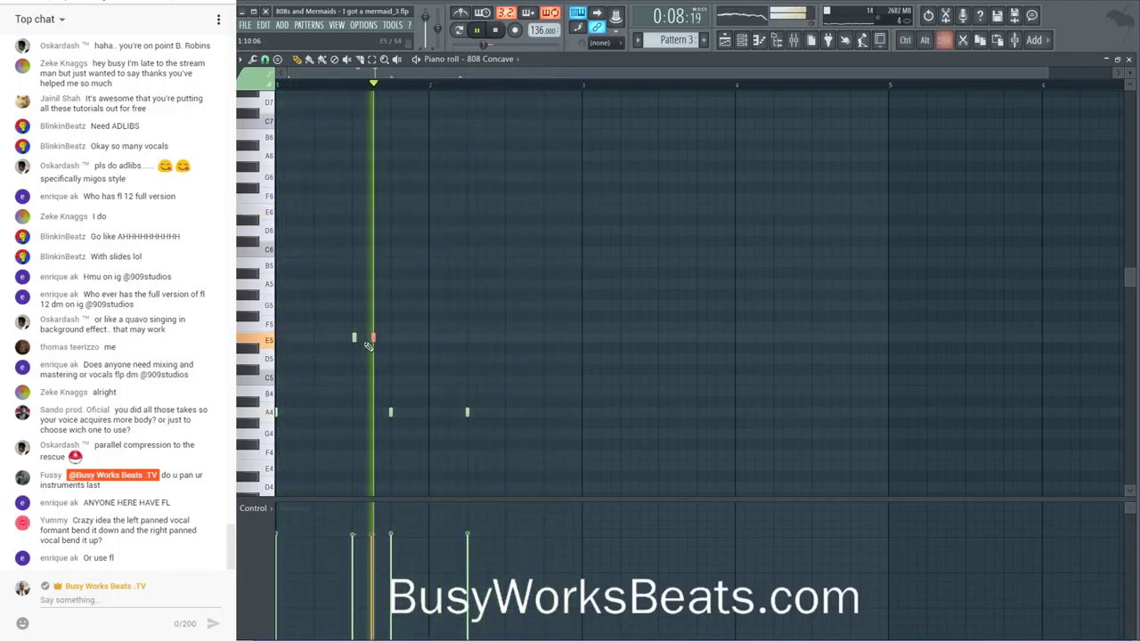
pyautogui.hotkey('ctrl', 'd')
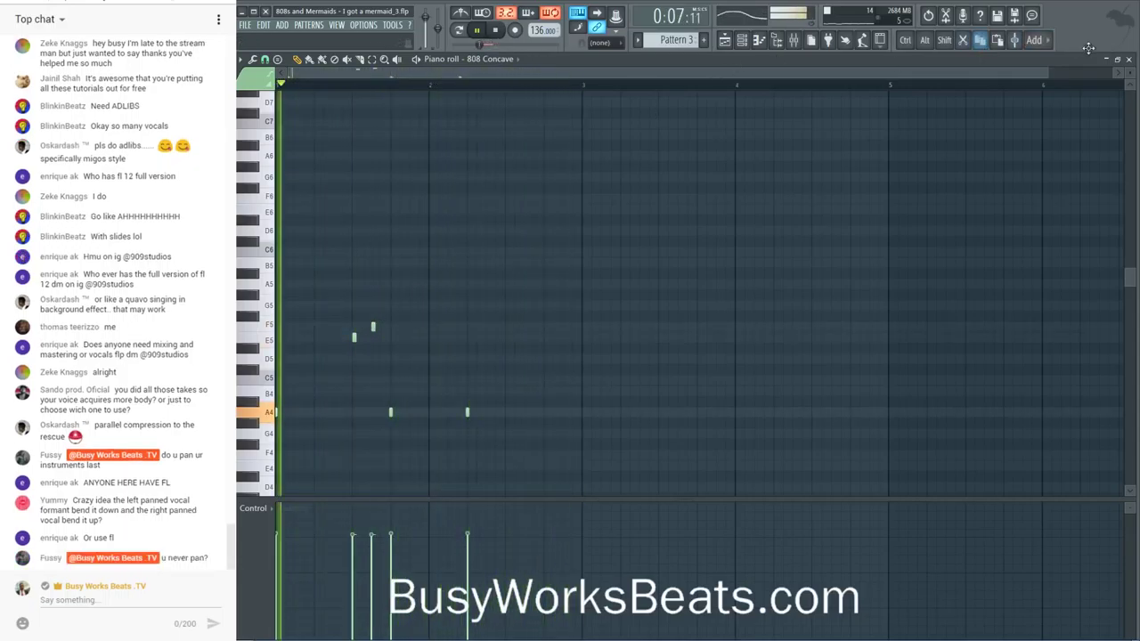
pyautogui.click(1129, 59)
pyautogui.press('F6')
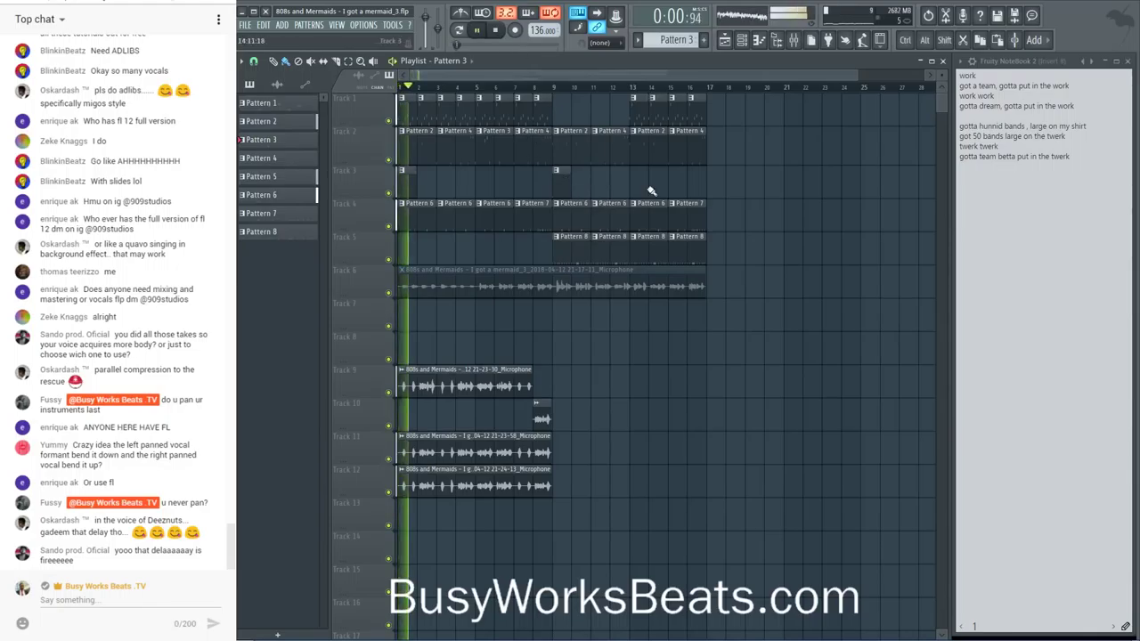
# - Play the song and set the mixer volume of Insert 1 to about 90% (-2.3 dB)
pyautogui.press('F9')
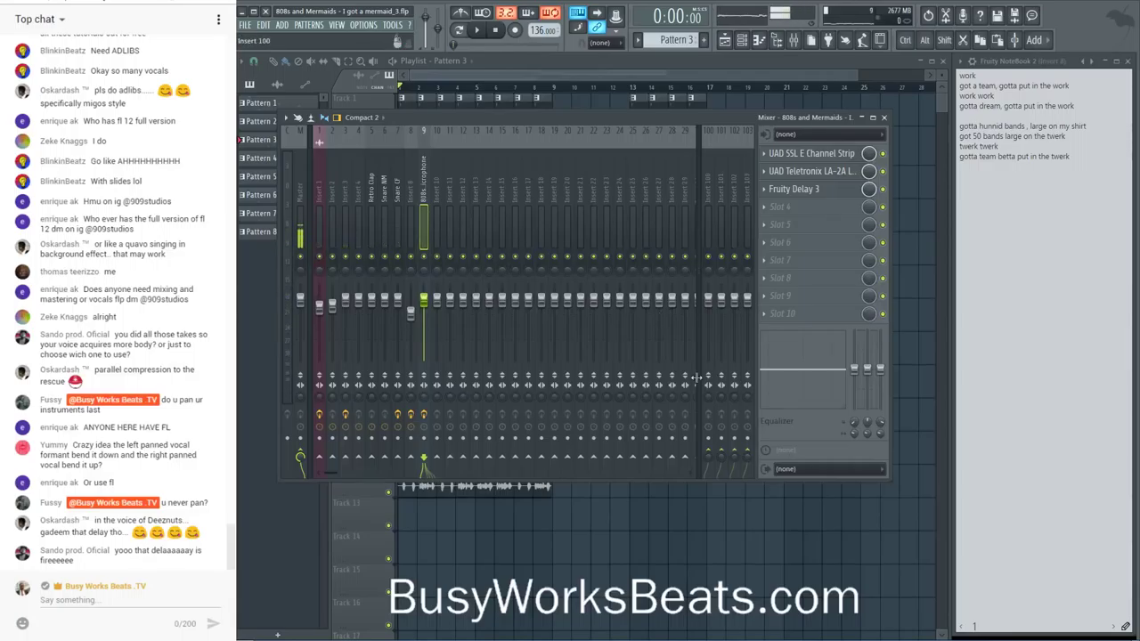
pyautogui.press('F9')
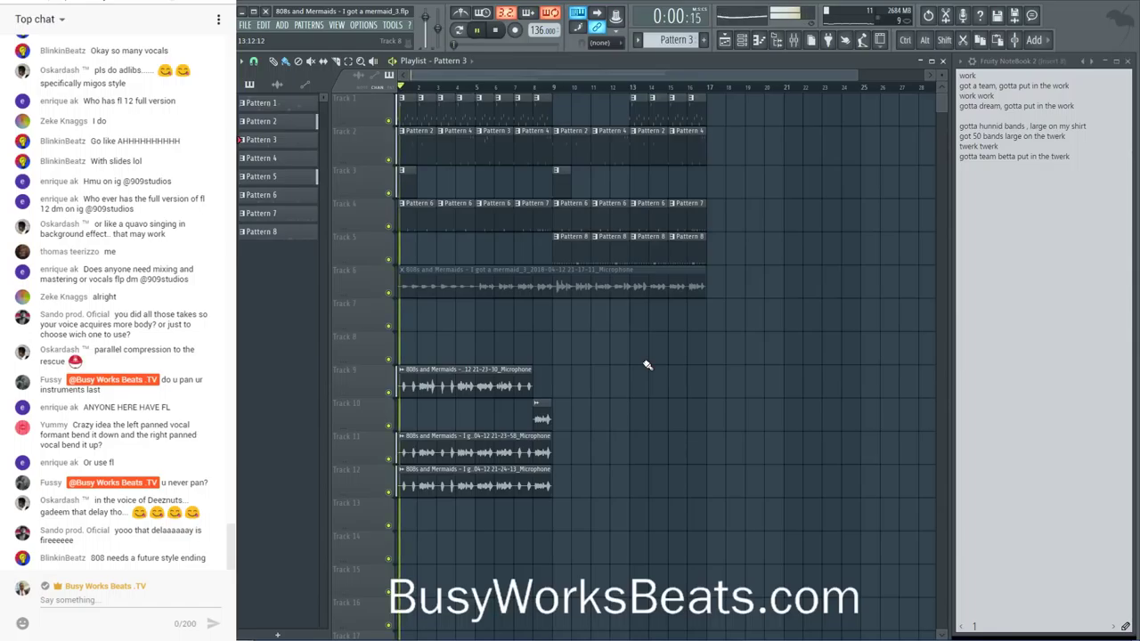
pyautogui.click(793, 40)
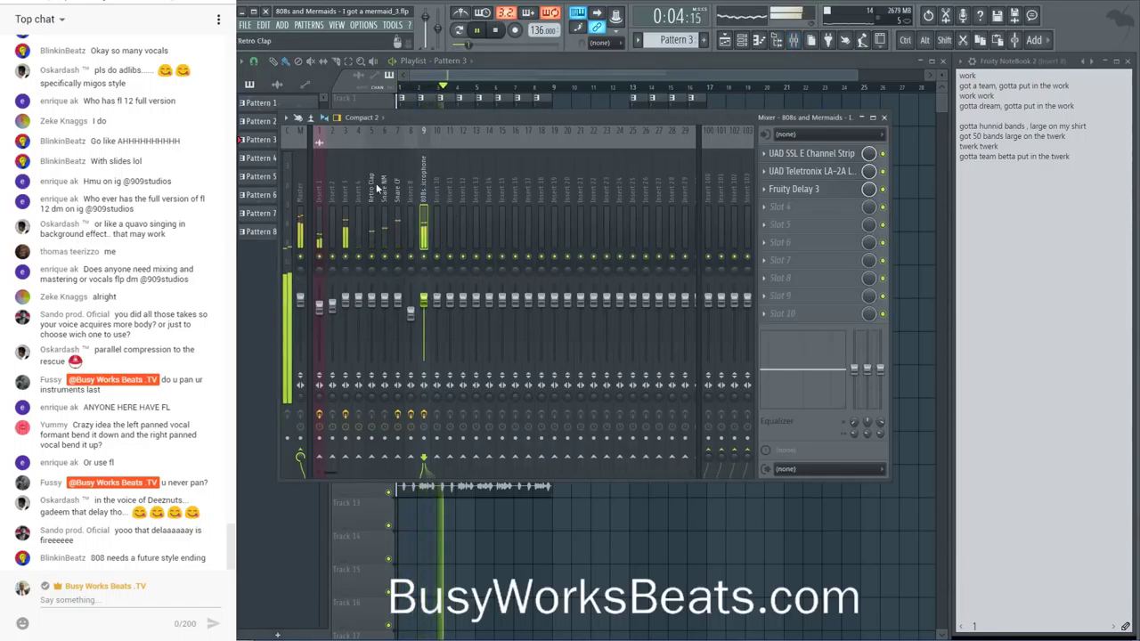
pyautogui.click(348, 303)
pyautogui.click(319, 299)
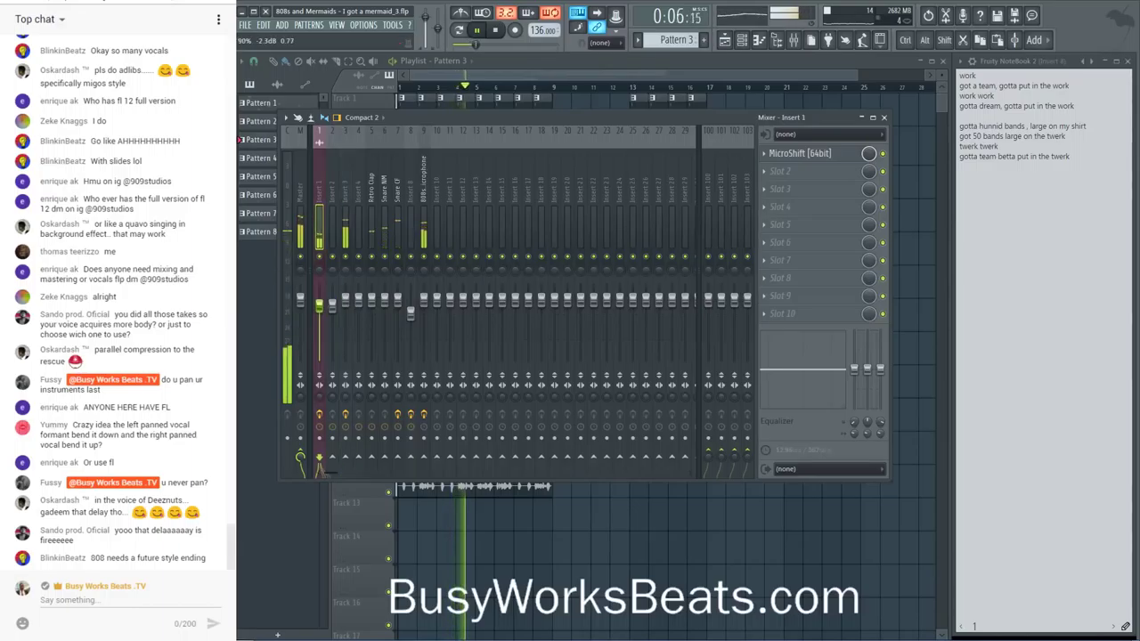
pyautogui.click(811, 154)
pyautogui.click(854, 181)
pyautogui.press('F9')
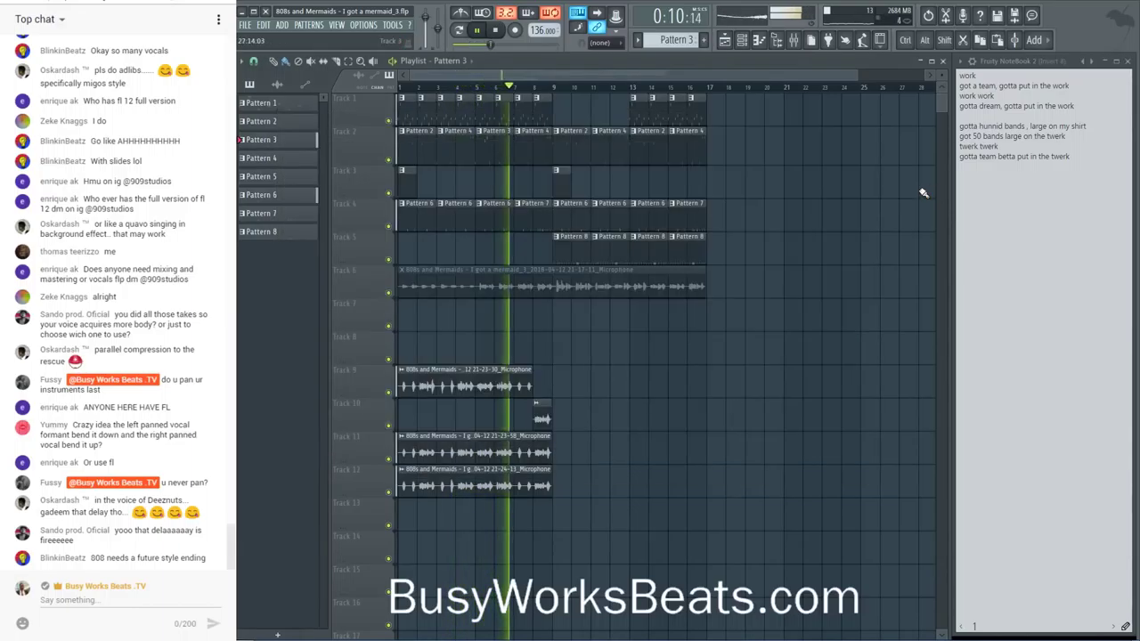
# - Make the Track 2 Pattern 4 clip at bar 7 unique and select bars 7 to 8 for looping
pyautogui.rightClick(518, 143)
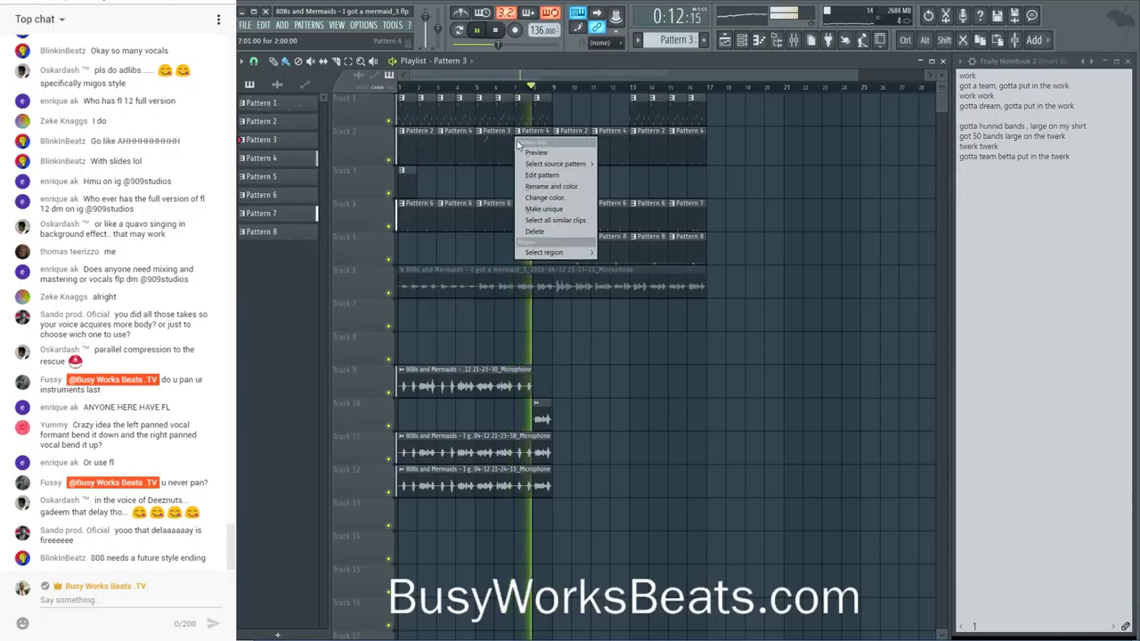
pyautogui.click(543, 209)
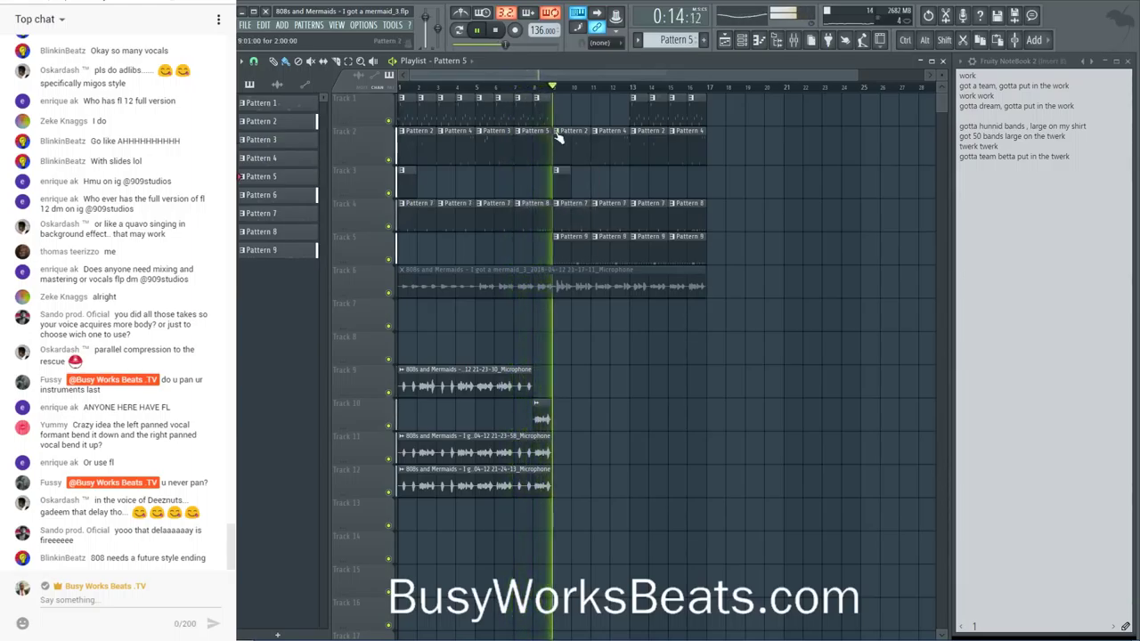
pyautogui.press('space')
pyautogui.moveTo(517, 86); pyautogui.dragTo(535, 86)
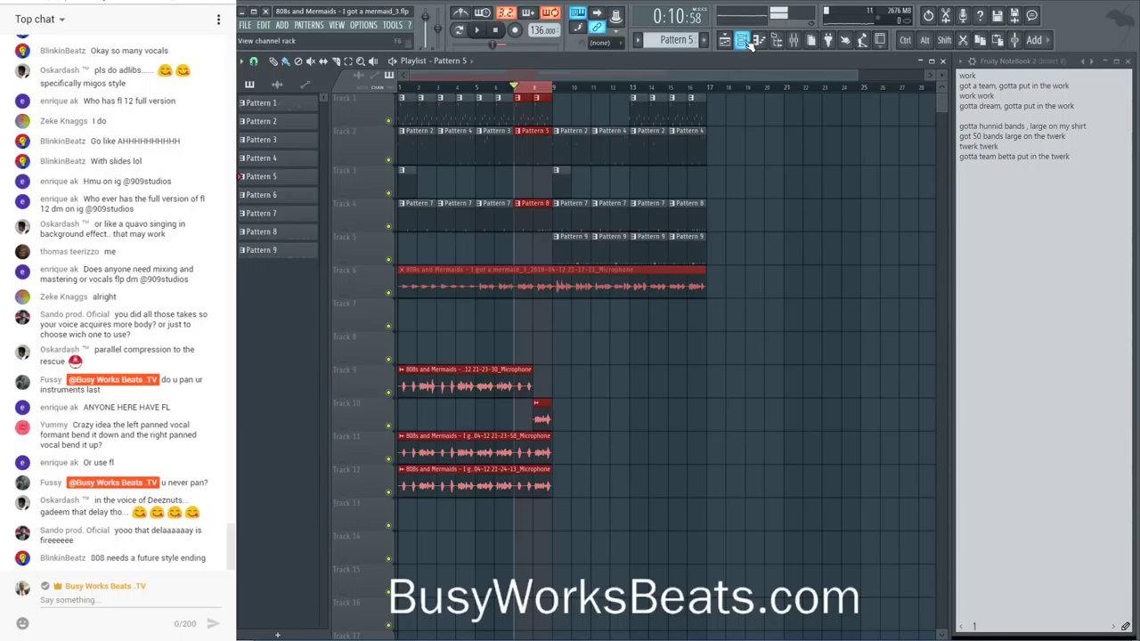
# - In the 808 Concave piano roll, add A5 notes on beat 3 of bar 1 and between the last two A5 notes of bar 2
pyautogui.click(744, 40)
pyautogui.rightClick(488, 194)
pyautogui.click(517, 204)
pyautogui.press('space')
pyautogui.press('space')
pyautogui.press('space')
pyautogui.click(354, 285)
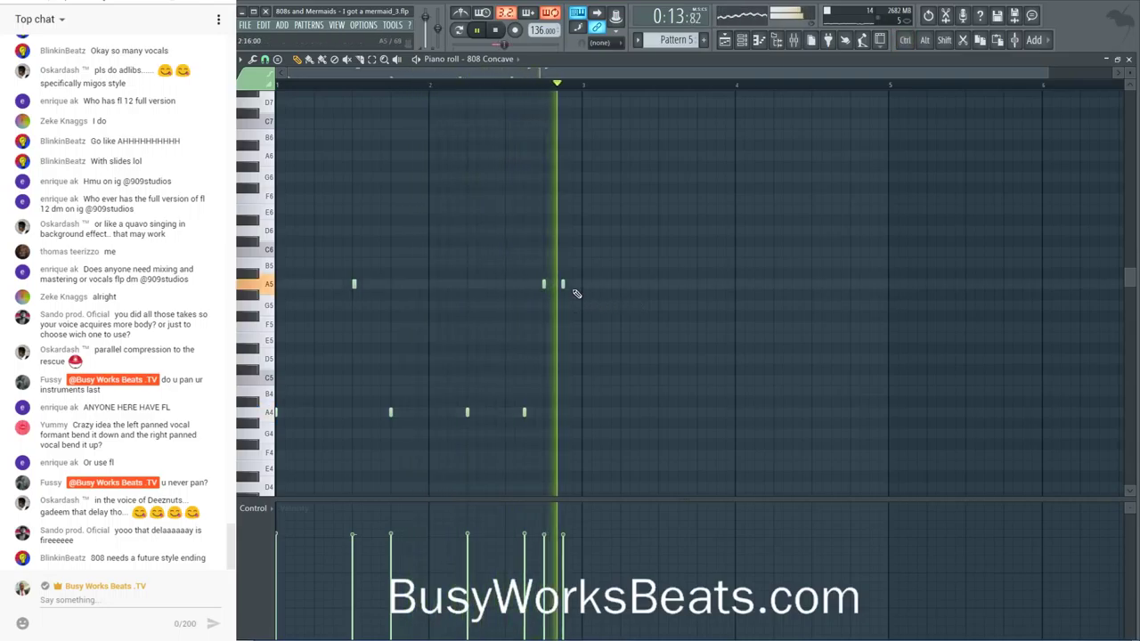
pyautogui.press('space')
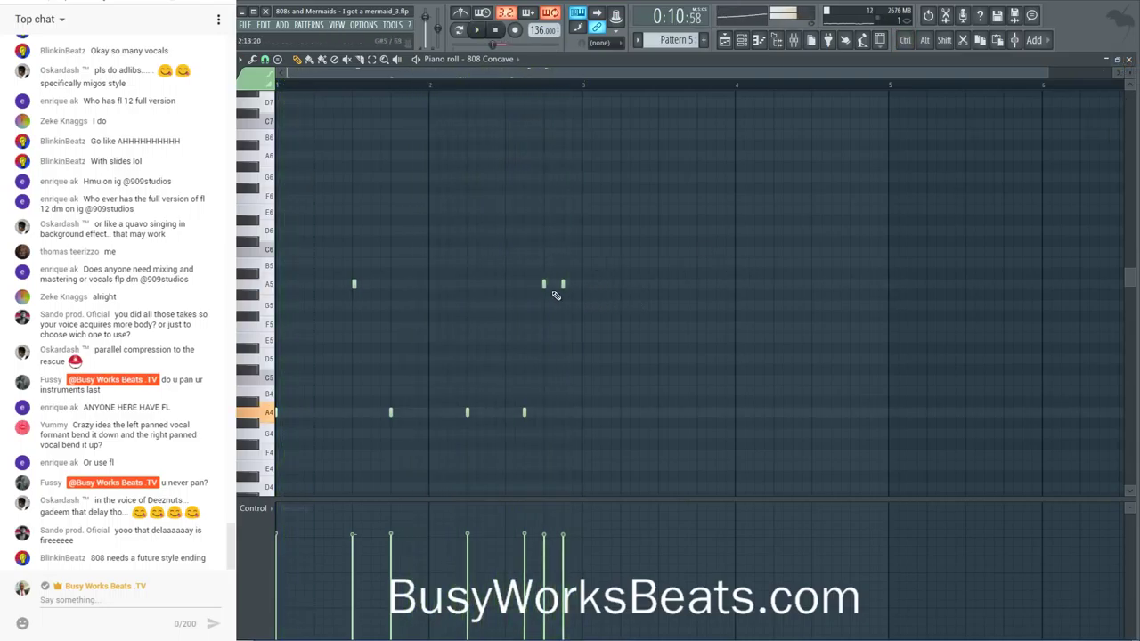
pyautogui.press('space')
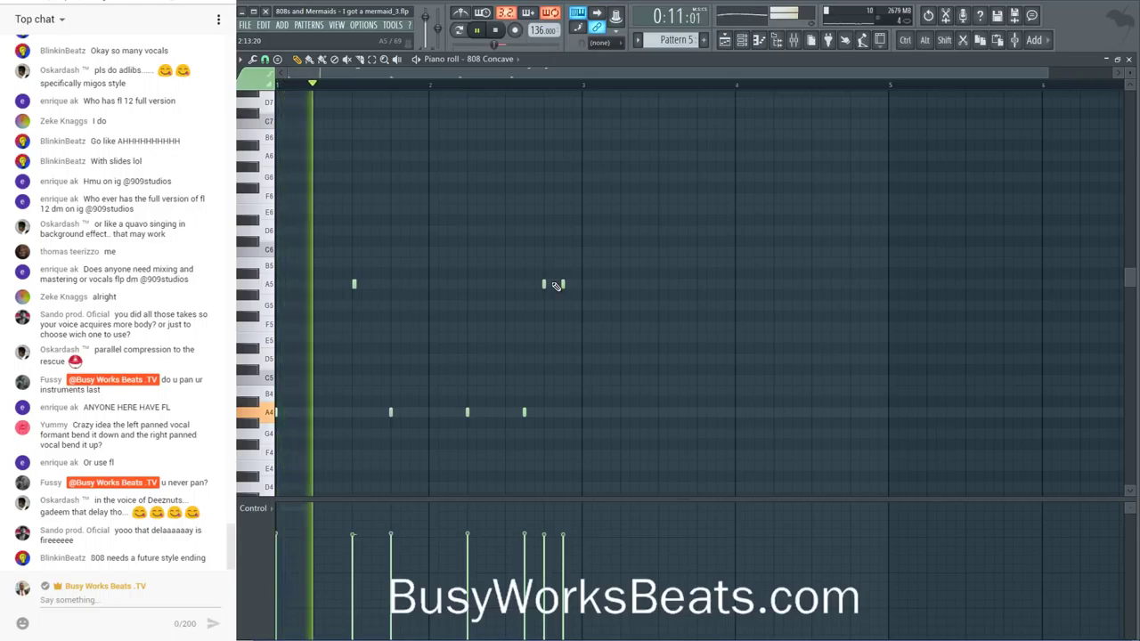
pyautogui.click(555, 285)
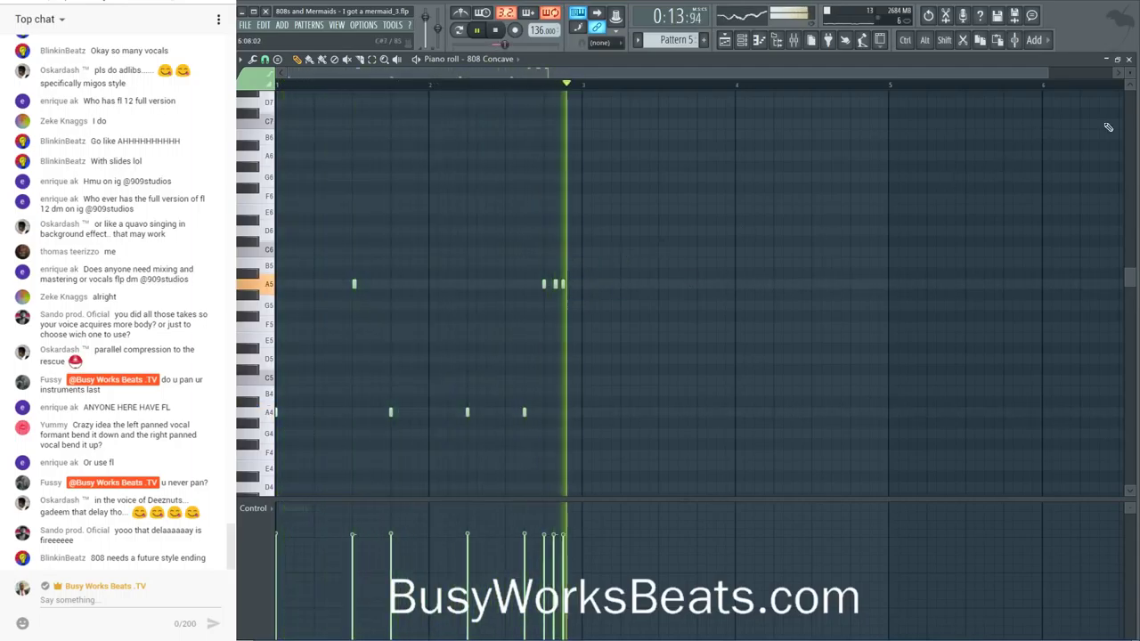
pyautogui.press('F7')
pyautogui.press('F6')
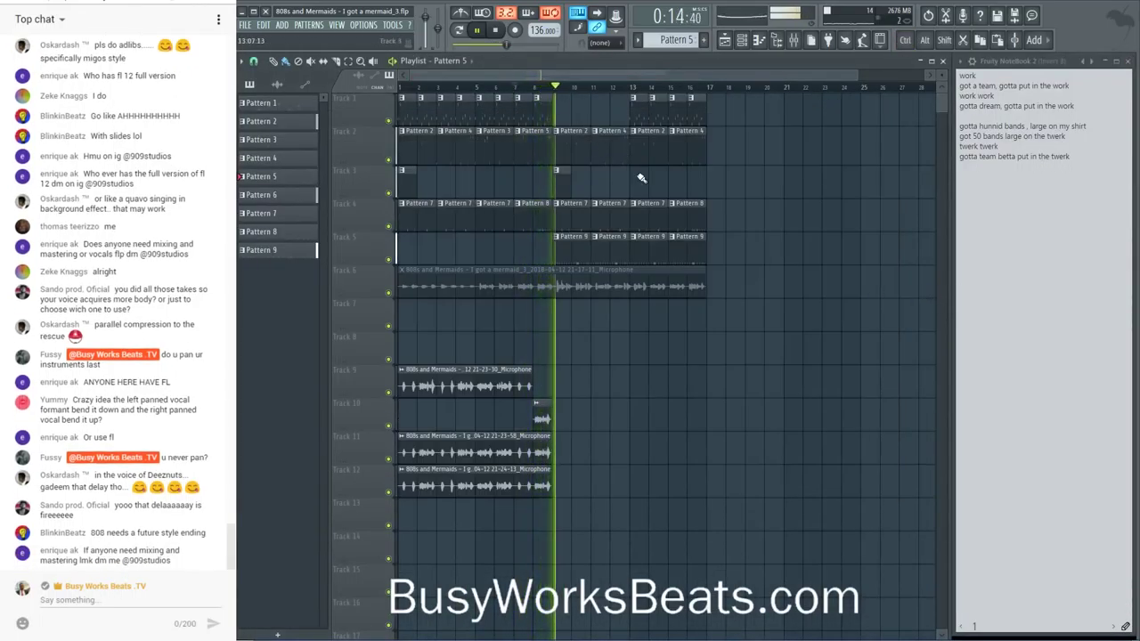
# - Select the Microphone mixer track and loop playlist bars 9 to 16 with the mixer open
pyautogui.press('F9')
pyautogui.scroll(-15, 471, 173)
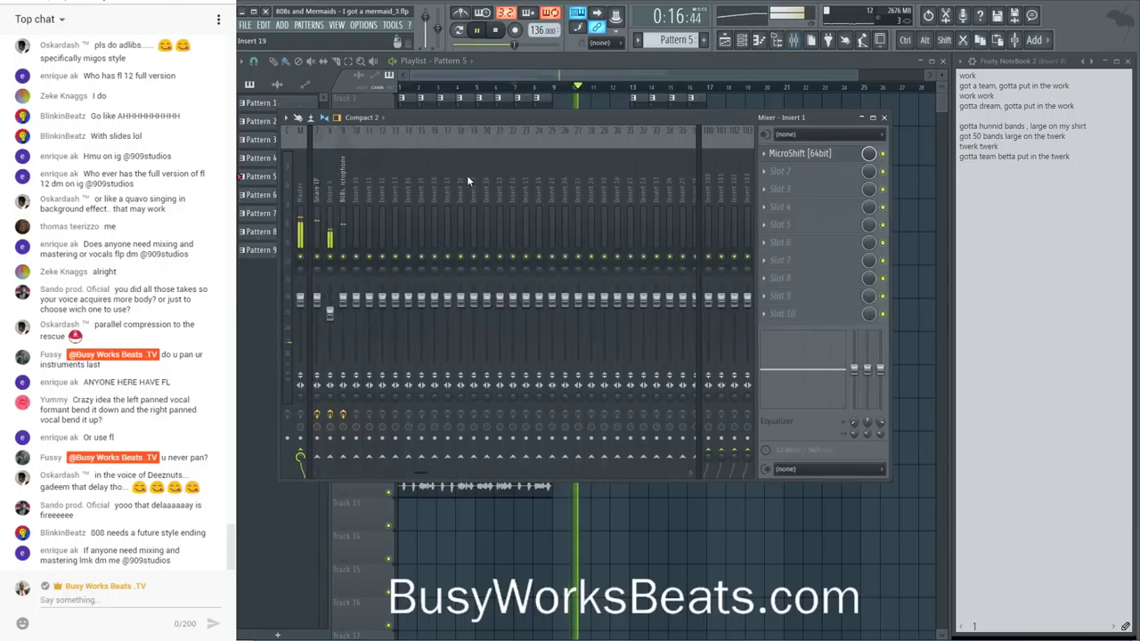
pyautogui.click(572, 191)
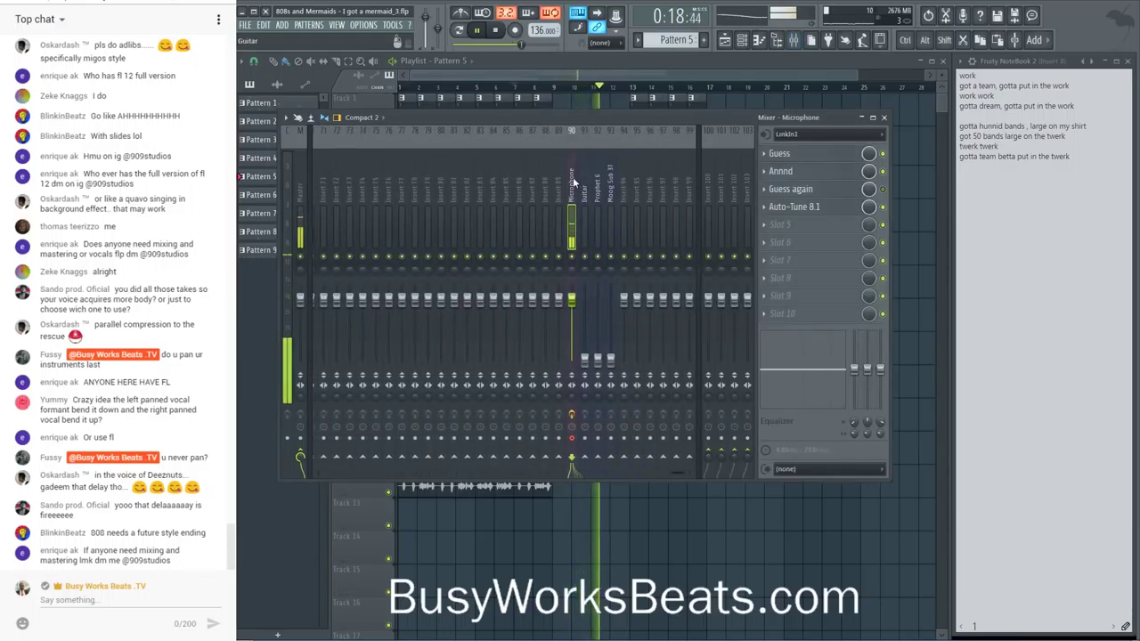
pyautogui.press('F9')
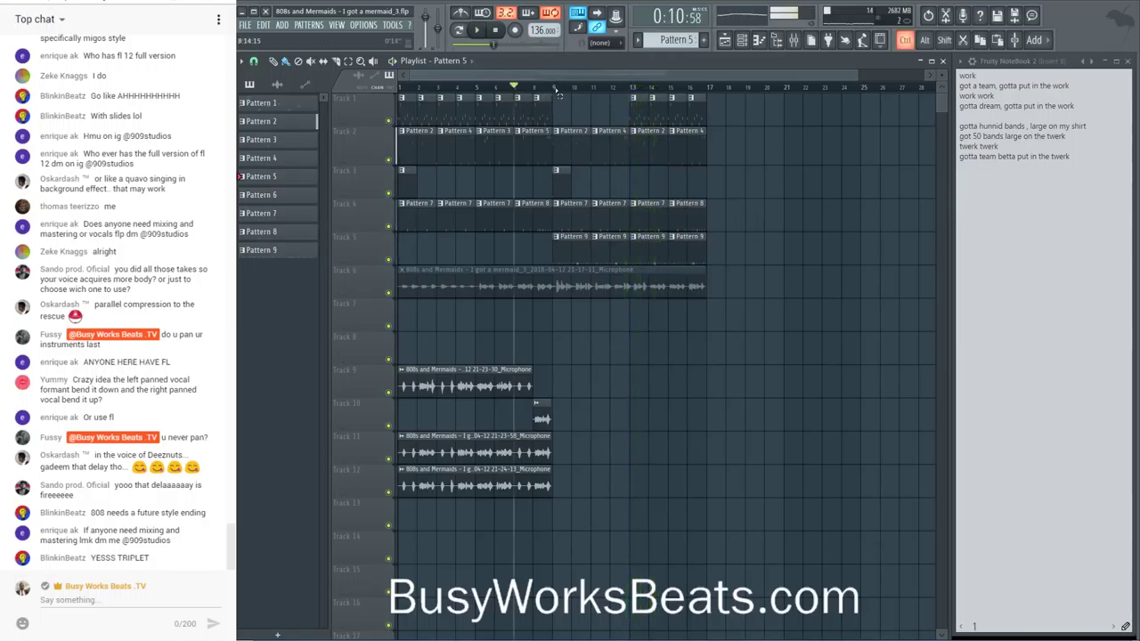
pyautogui.moveTo(556, 86); pyautogui.dragTo(709, 87)
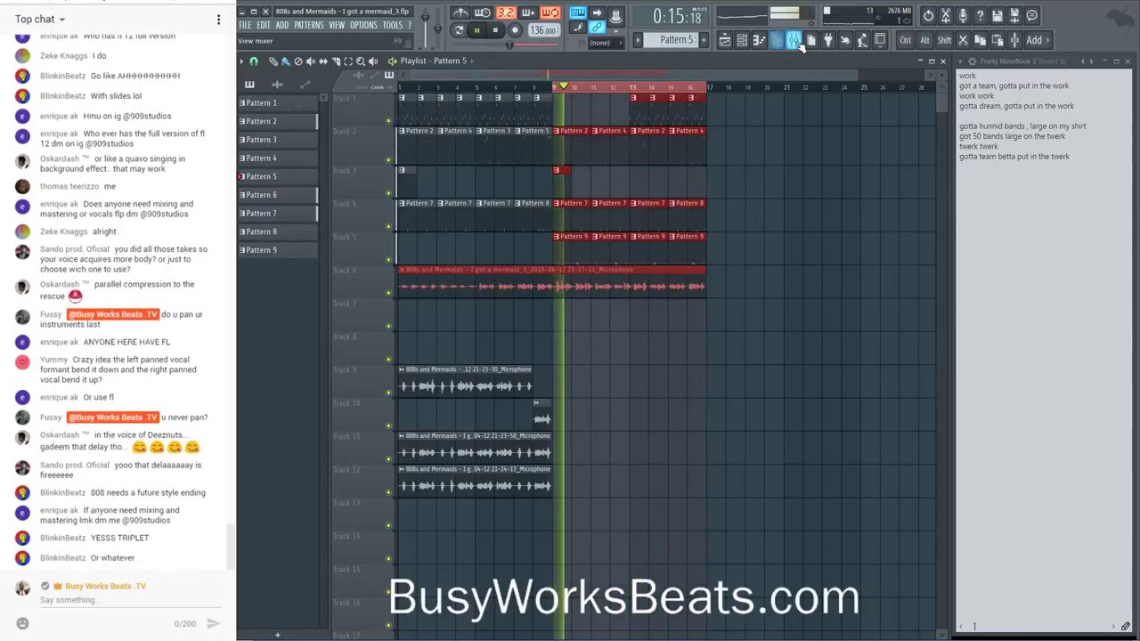
pyautogui.press('F9')
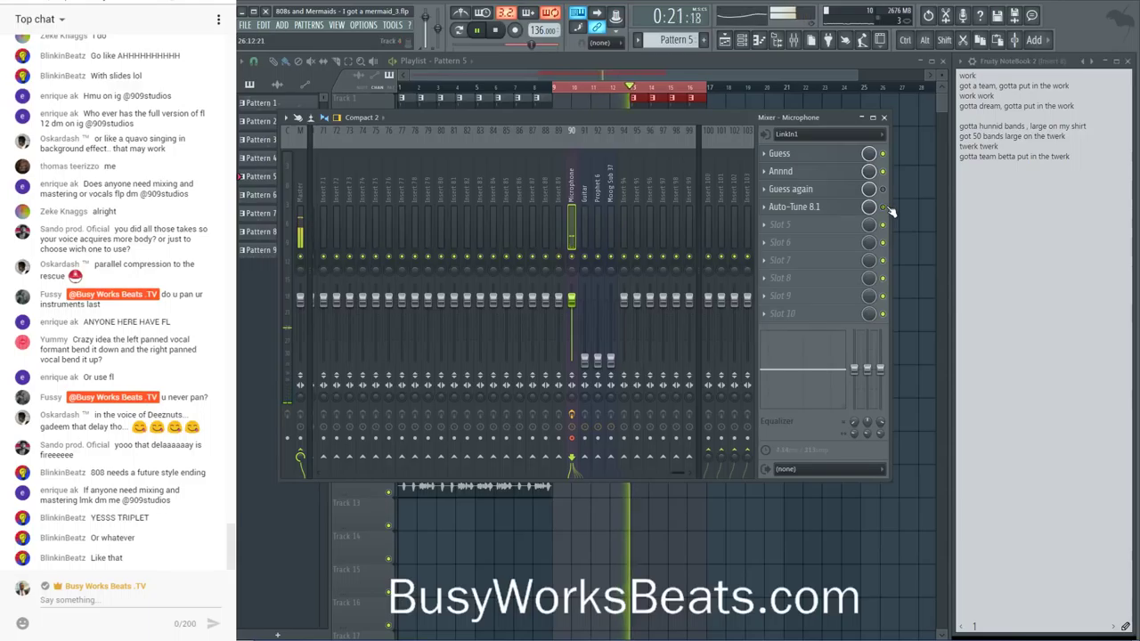
# - Add the lyric lines "margiela" and "balenciaga," below the existing verse in Fruity NoteBook 2, and close the mixer
pyautogui.click(1074, 235)
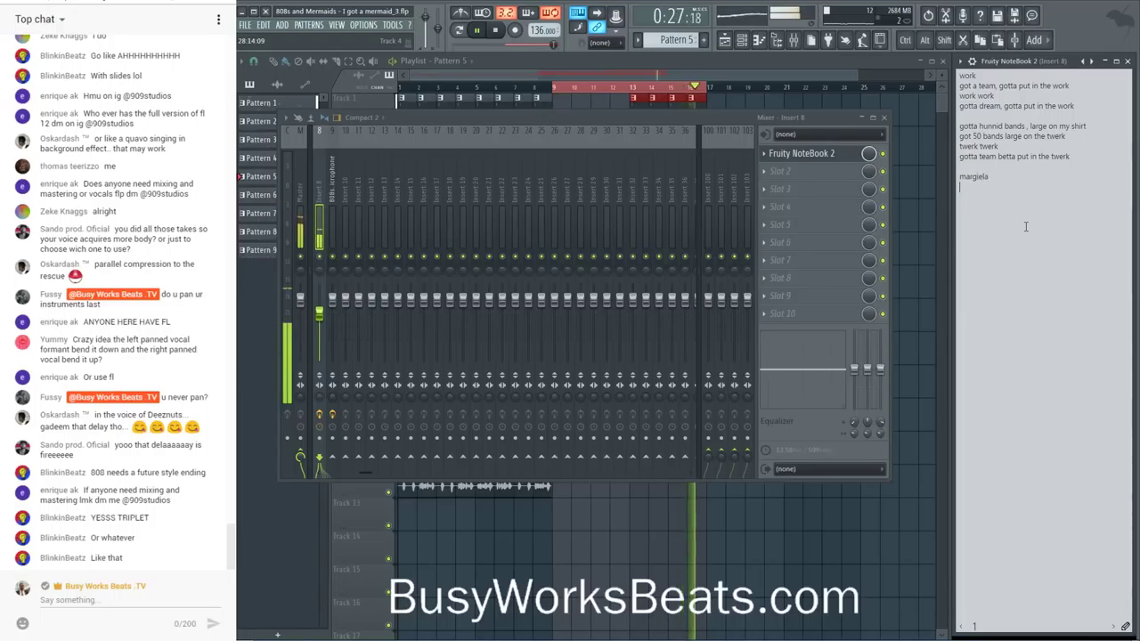
pyautogui.write('lenciaga,')
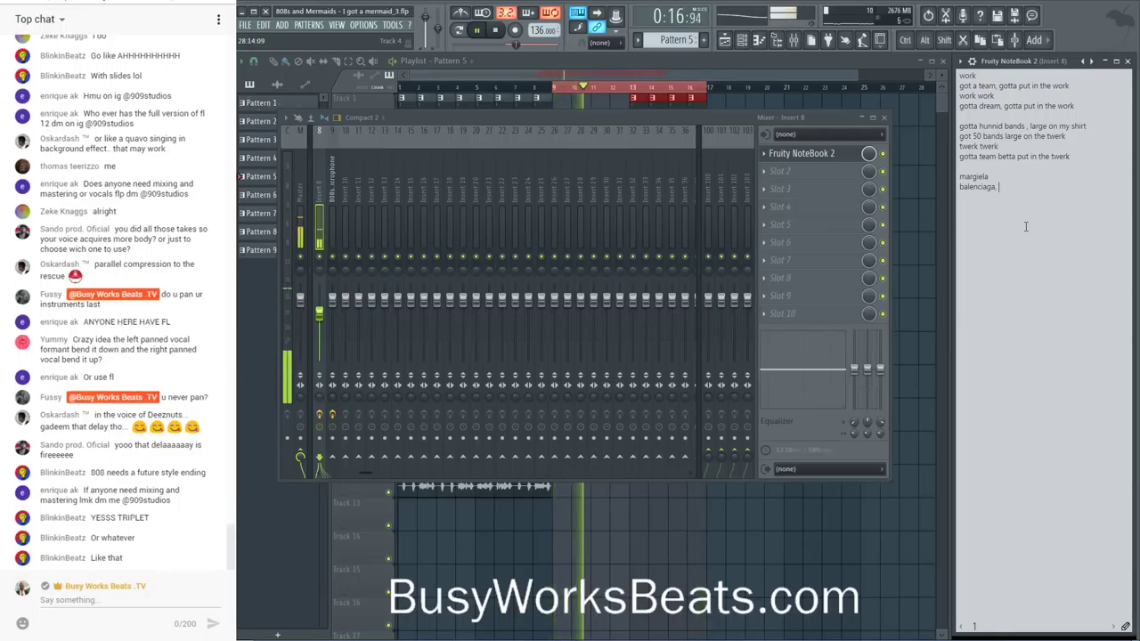
pyautogui.press('F9')
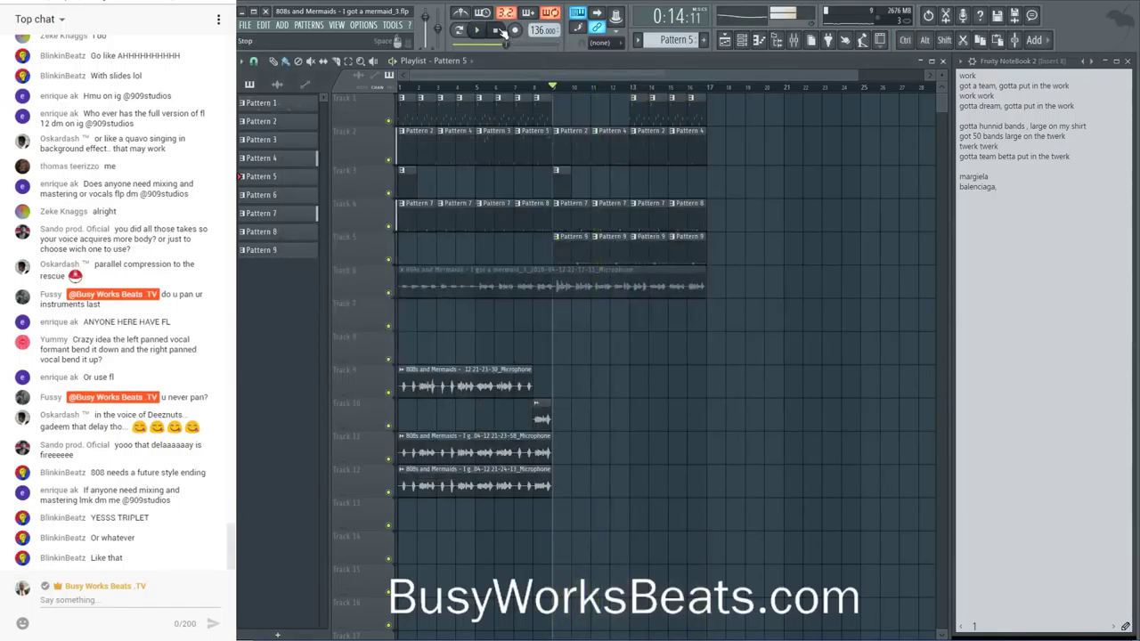
# - Set the Level of the UAD UA 610-B preamp on mixer Insert 3 to about 5.15 during playback
pyautogui.press('F9')
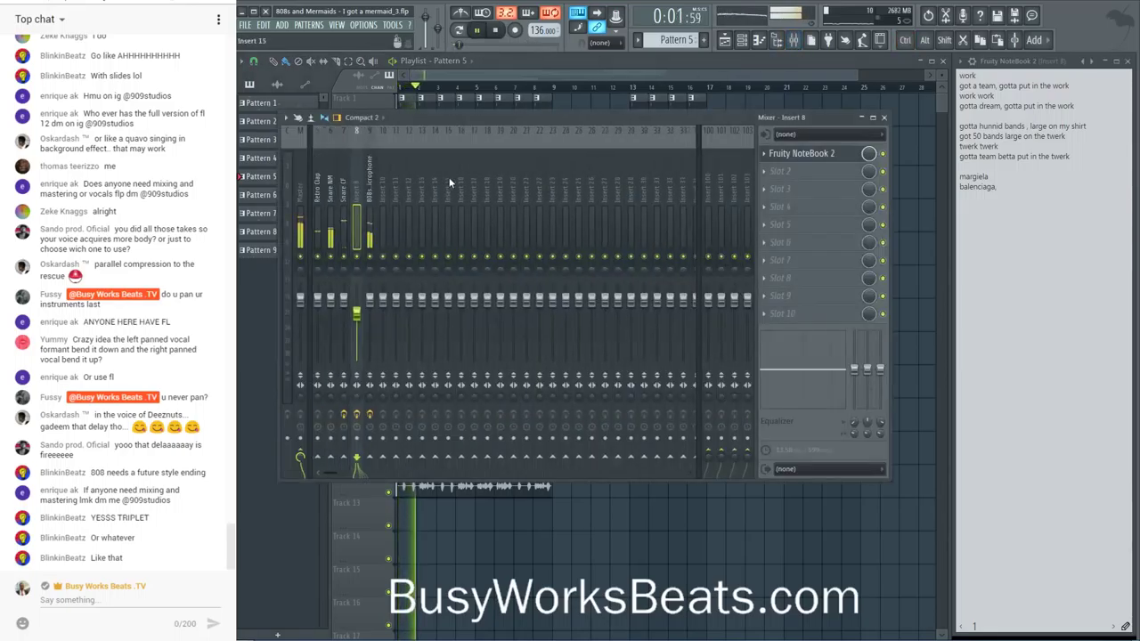
pyautogui.click(425, 185)
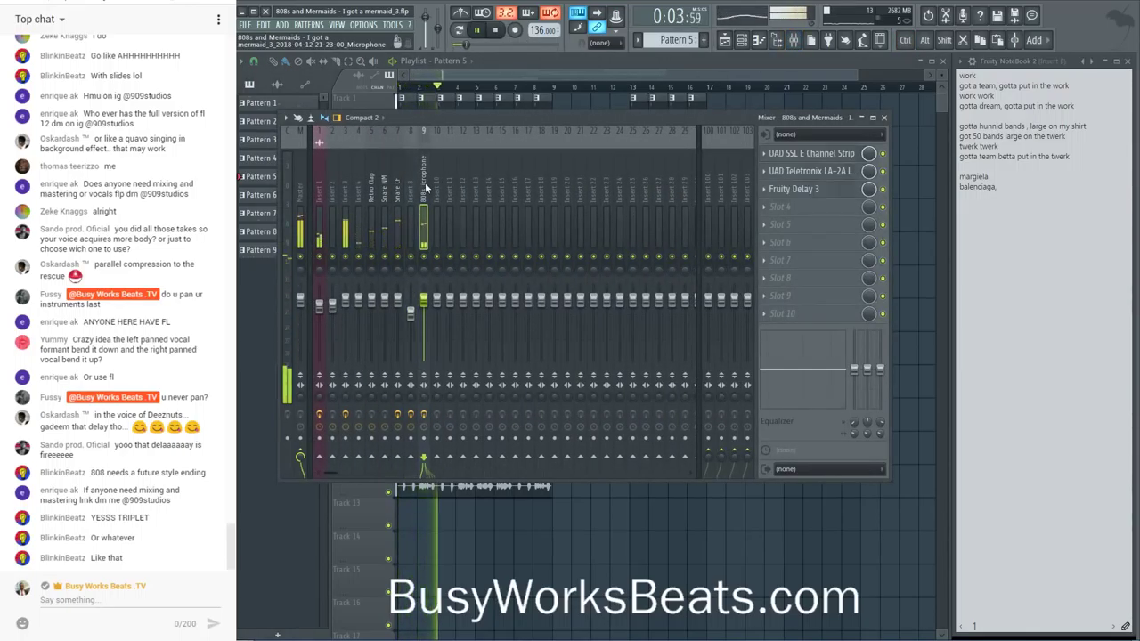
pyautogui.click(345, 222)
pyautogui.click(813, 159)
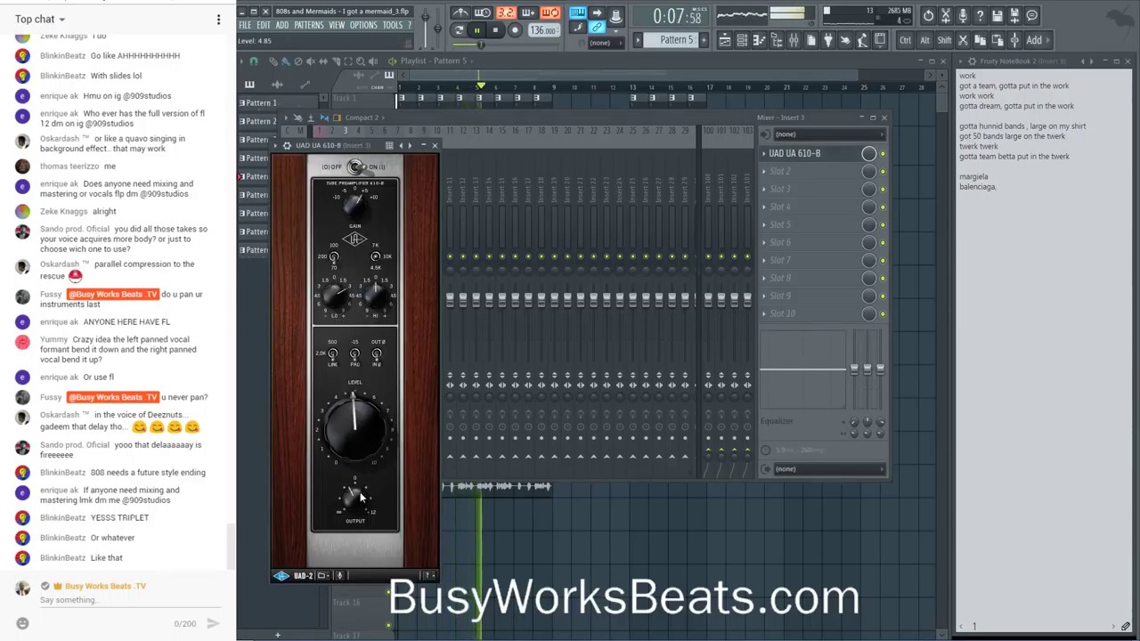
pyautogui.scroll(-1, 363, 455)
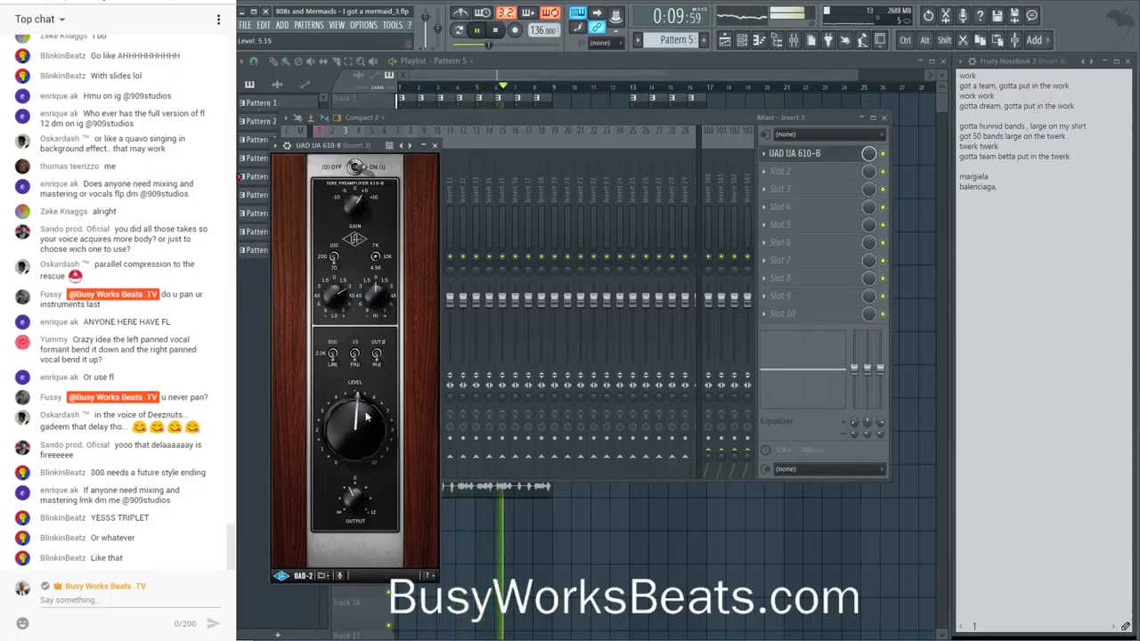
pyautogui.click(435, 146)
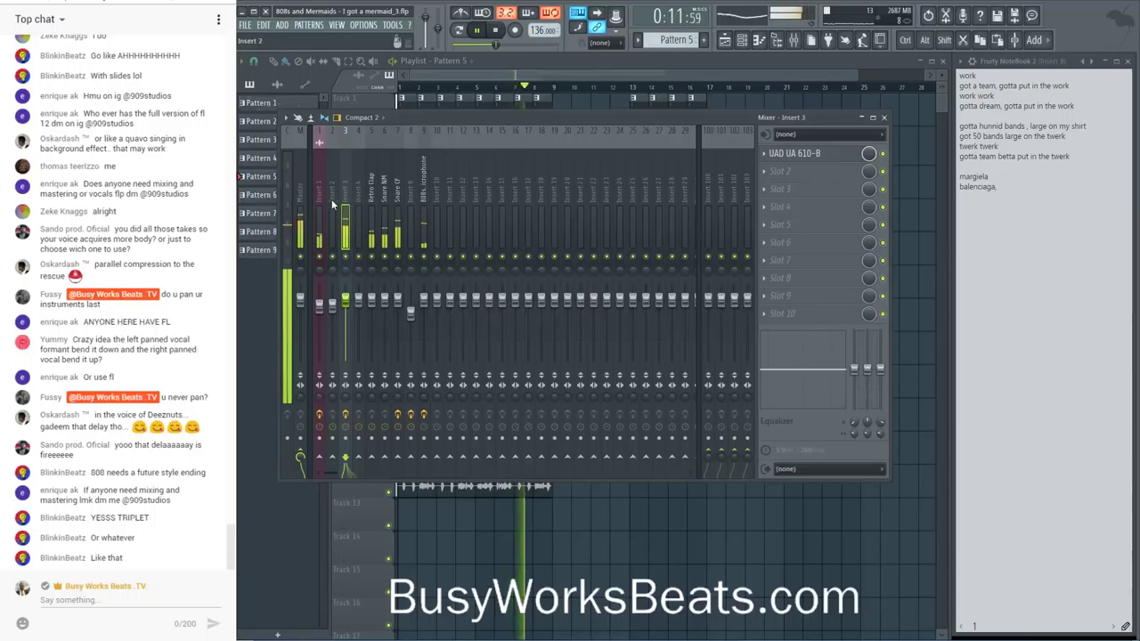
# - Raise the Snare NM mixer track's volume slightly and close the mixer
pyautogui.click(384, 196)
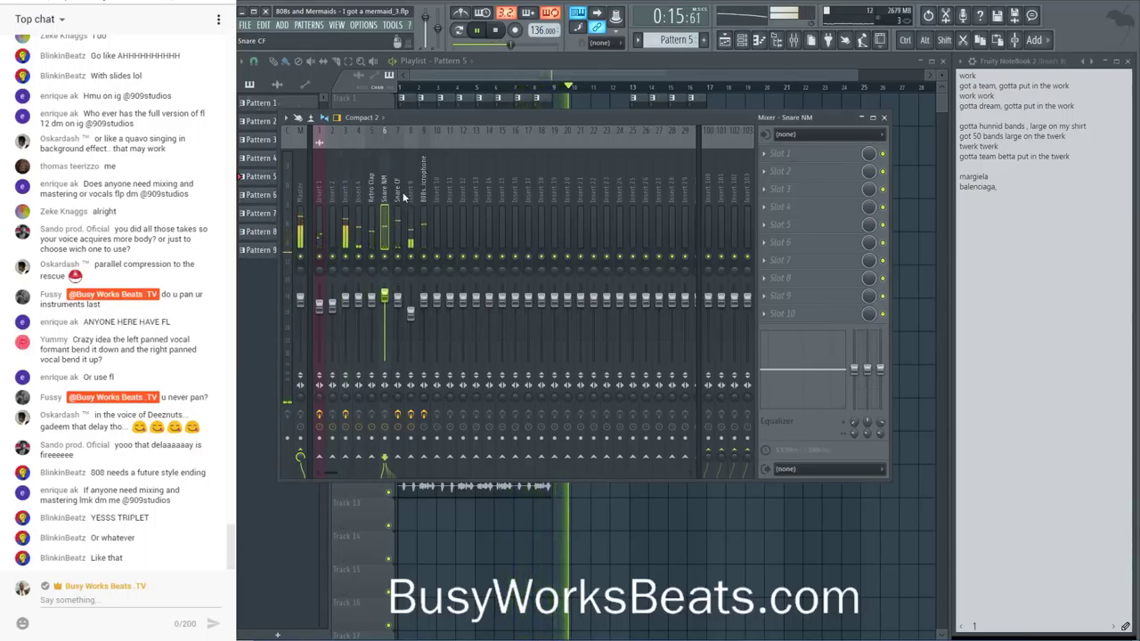
pyautogui.click(652, 534)
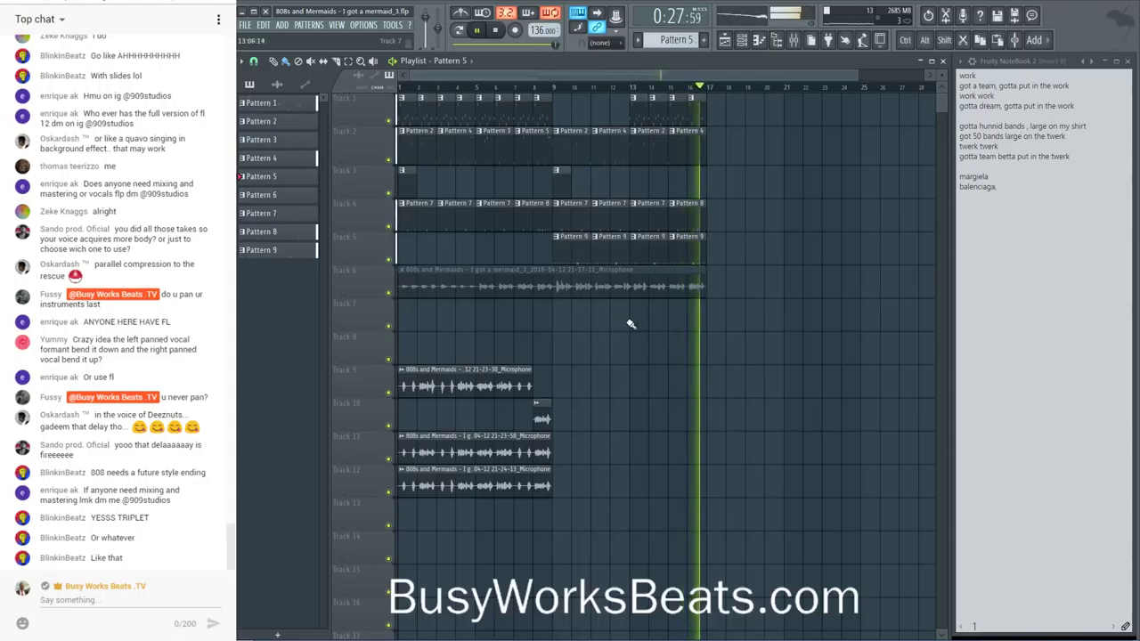
pyautogui.click(793, 42)
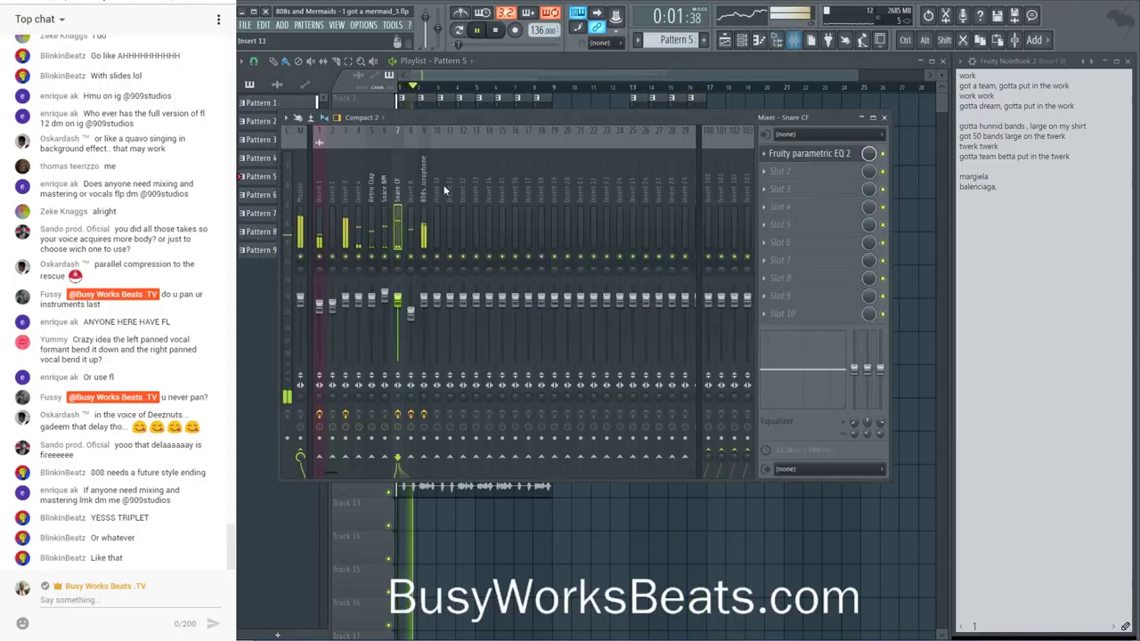
pyautogui.press('F9')
# - Replace the Track 2 Pattern 4 clip at bar 15 with Pattern 5, and check Insert 3 in the mixer
pyautogui.click(552, 160)
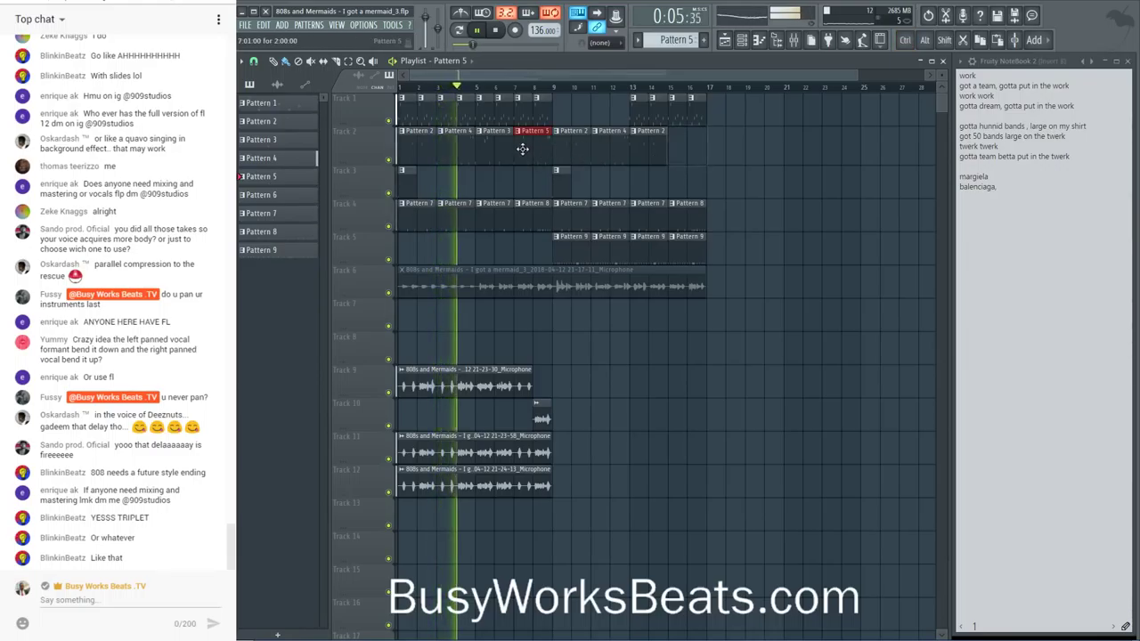
pyautogui.click(678, 145)
pyautogui.press('F9')
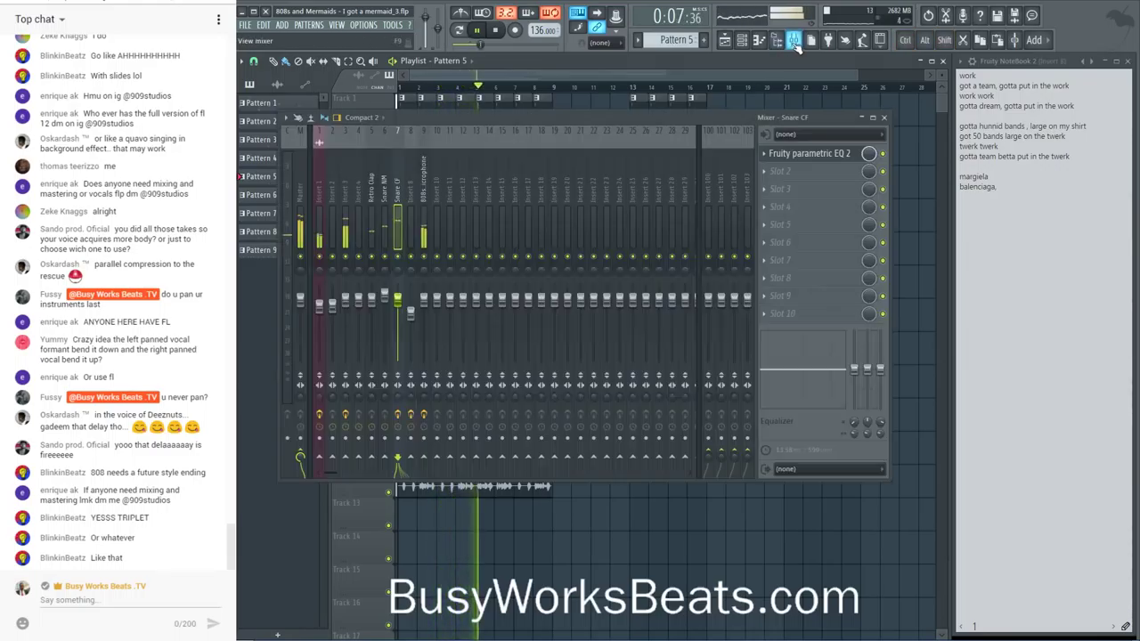
pyautogui.click(348, 194)
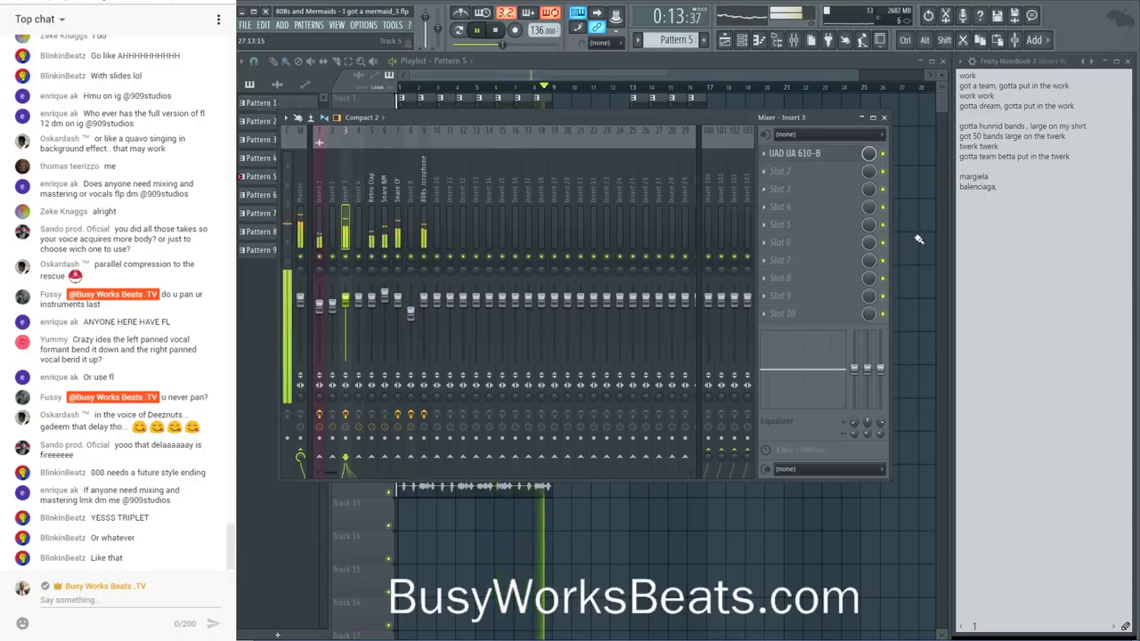
pyautogui.press('F9')
# - Delete the lyric lines "margiela" and "balenciaga," from Fruity NoteBook 2
pyautogui.click(1035, 205)
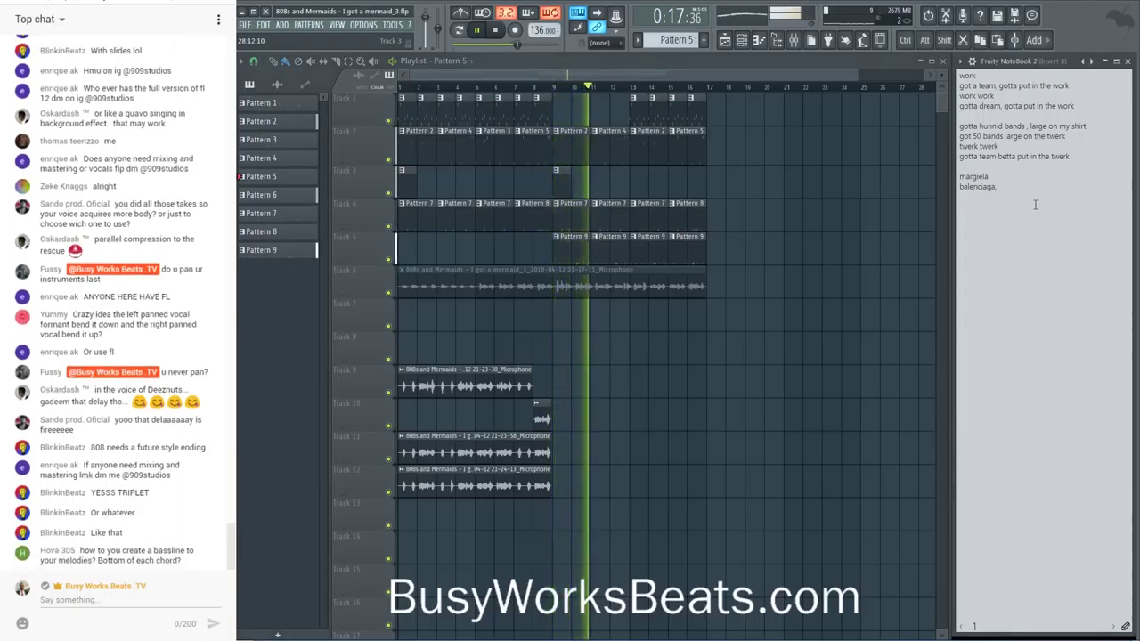
pyautogui.moveTo(1036, 205); pyautogui.dragTo(950, 182)
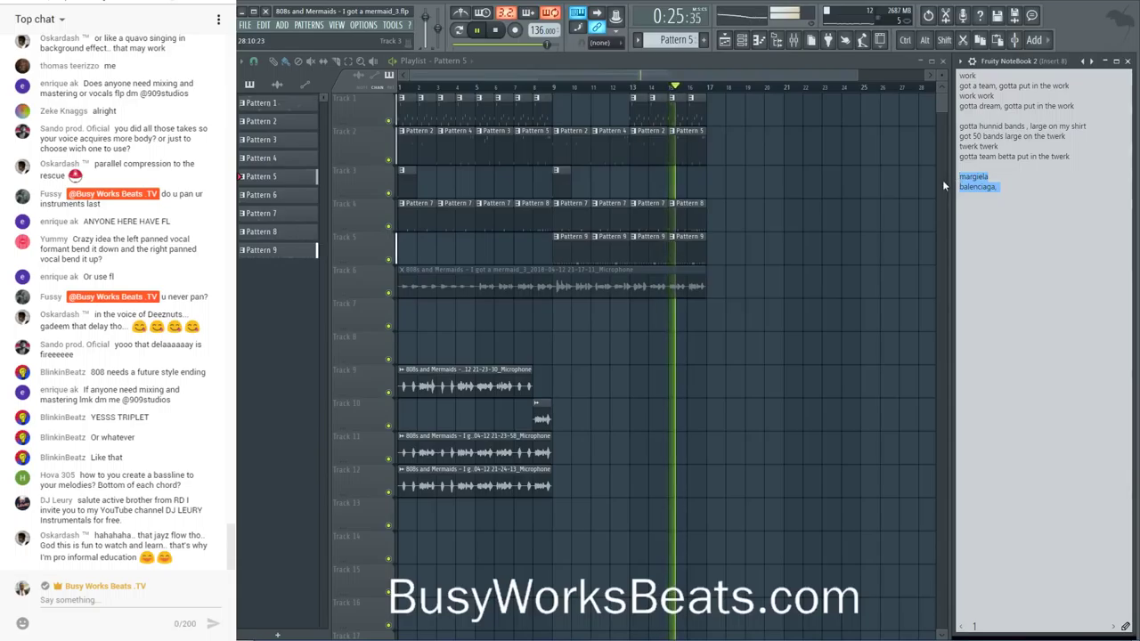
pyautogui.press('BackSpace')
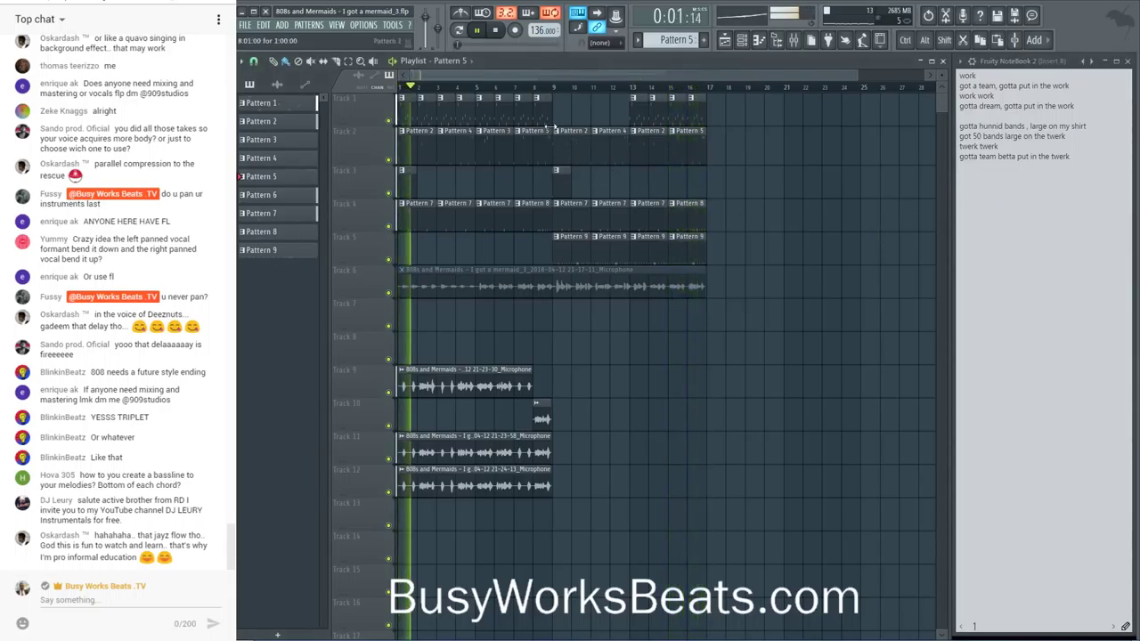
# - Stop playback, select playlist bars 9 to 16 for looping, and select the Microphone track in the mixer
pyautogui.press('space')
pyautogui.moveTo(553, 142); pyautogui.dragTo(705, 143)
pyautogui.press('space')
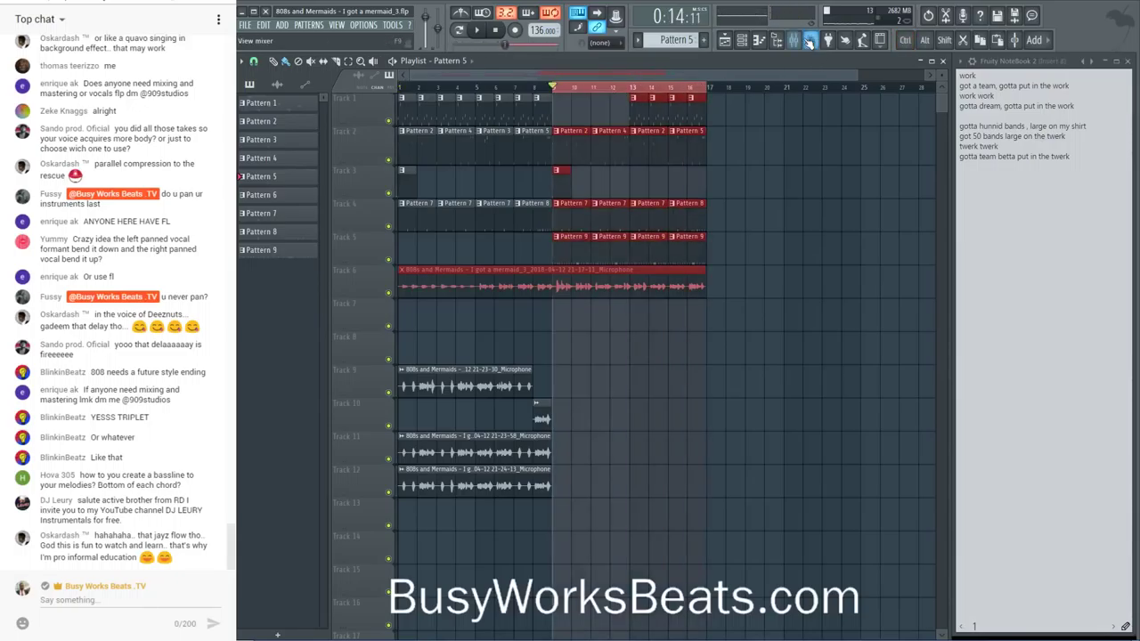
pyautogui.press('F9')
pyautogui.scroll(-5, 584, 161)
pyautogui.click(602, 178)
pyautogui.scroll(-1, 578, 171)
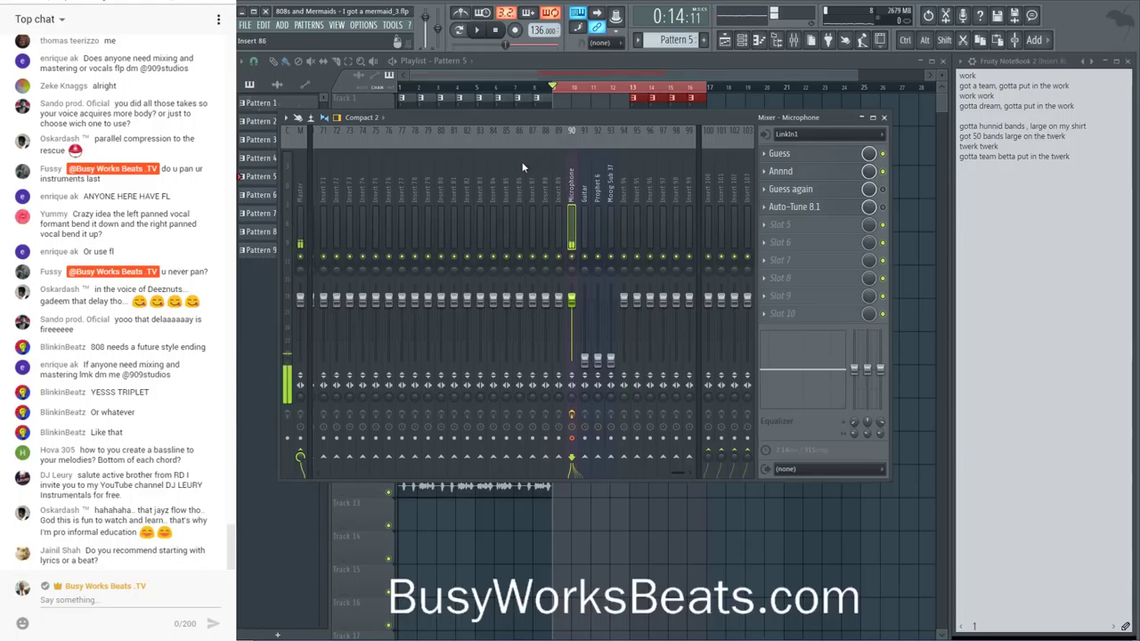
# - Record looped Microphone takes over bars 9 to 16 into the playlist as audio clips
pyautogui.click(516, 30)
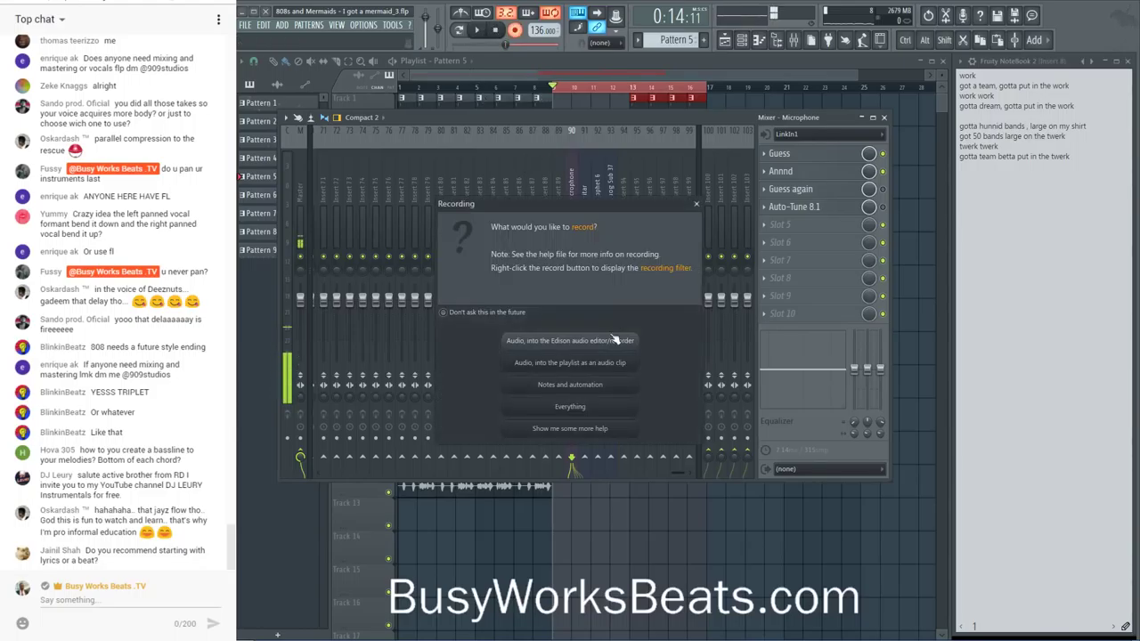
pyautogui.click(596, 367)
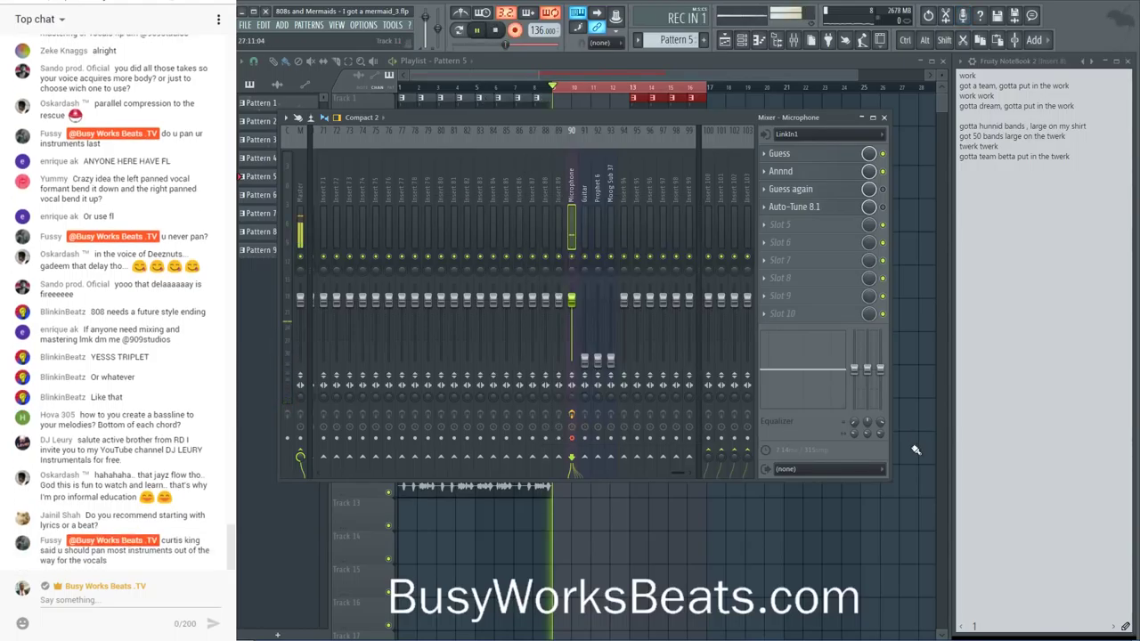
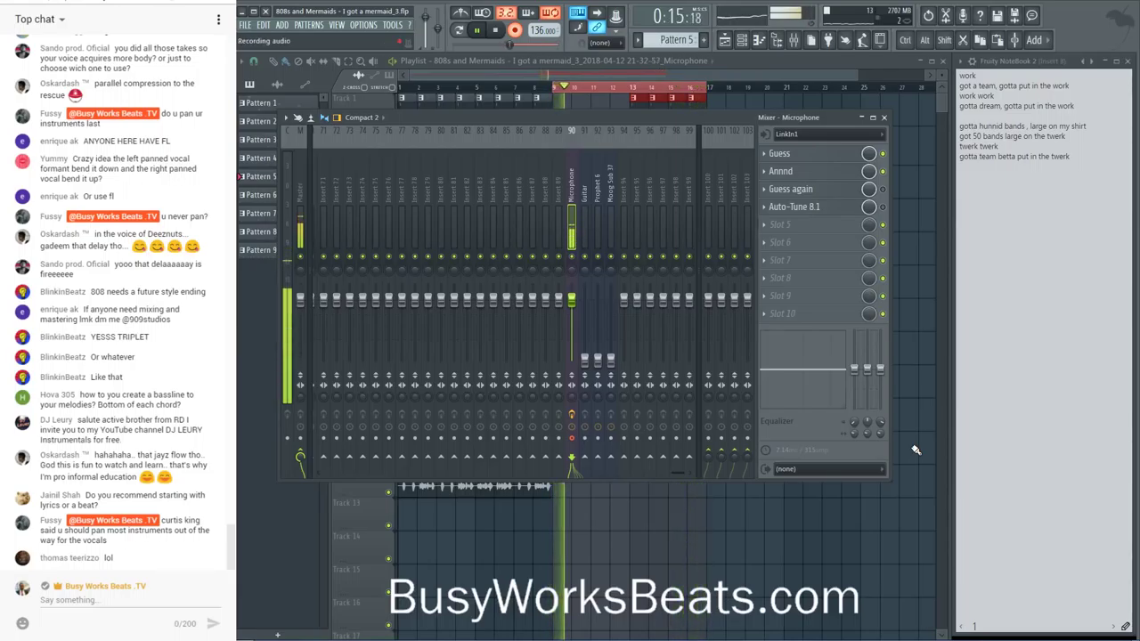
pyautogui.press('space')
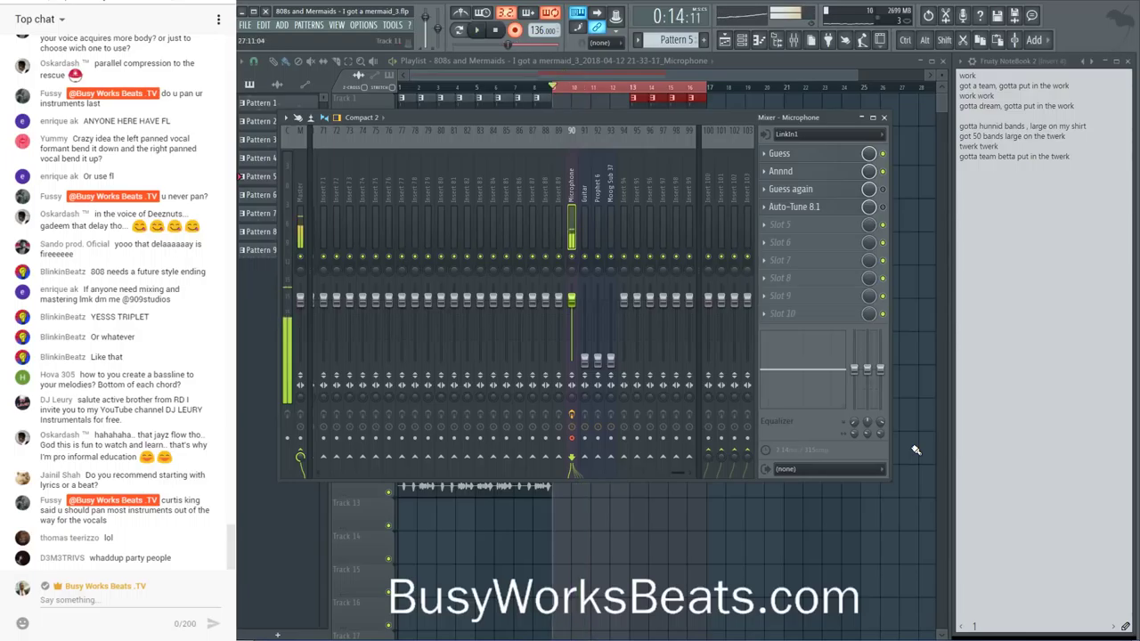
# - Audition the Track 6 vocal clip, mute it again, and play the new Track 7 take unmuted instead
pyautogui.press('F9')
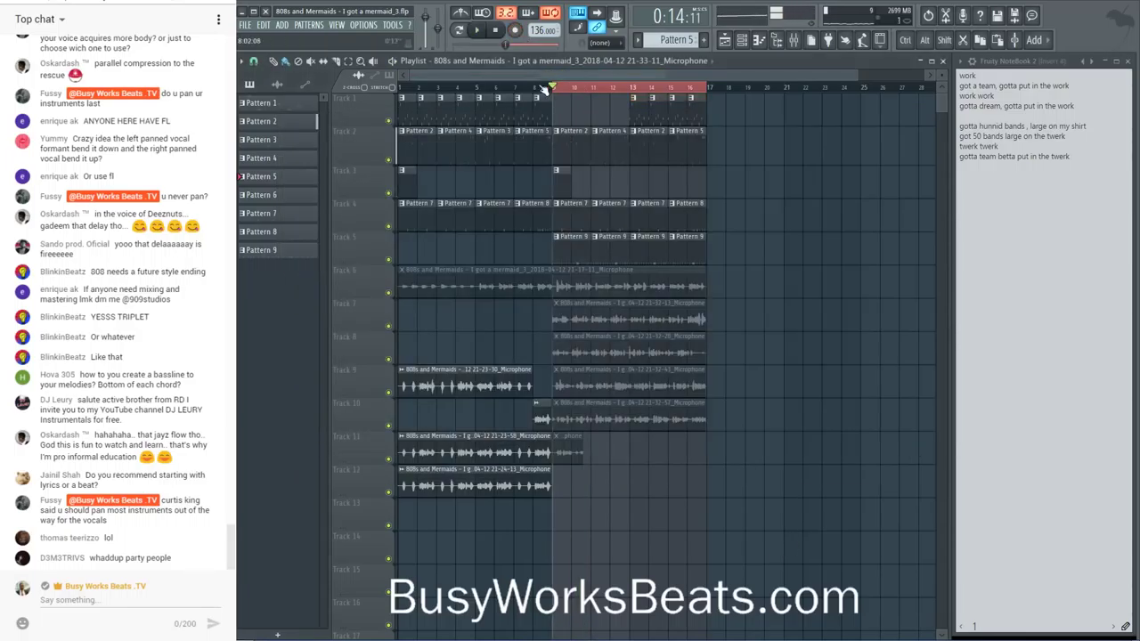
pyautogui.click(586, 287)
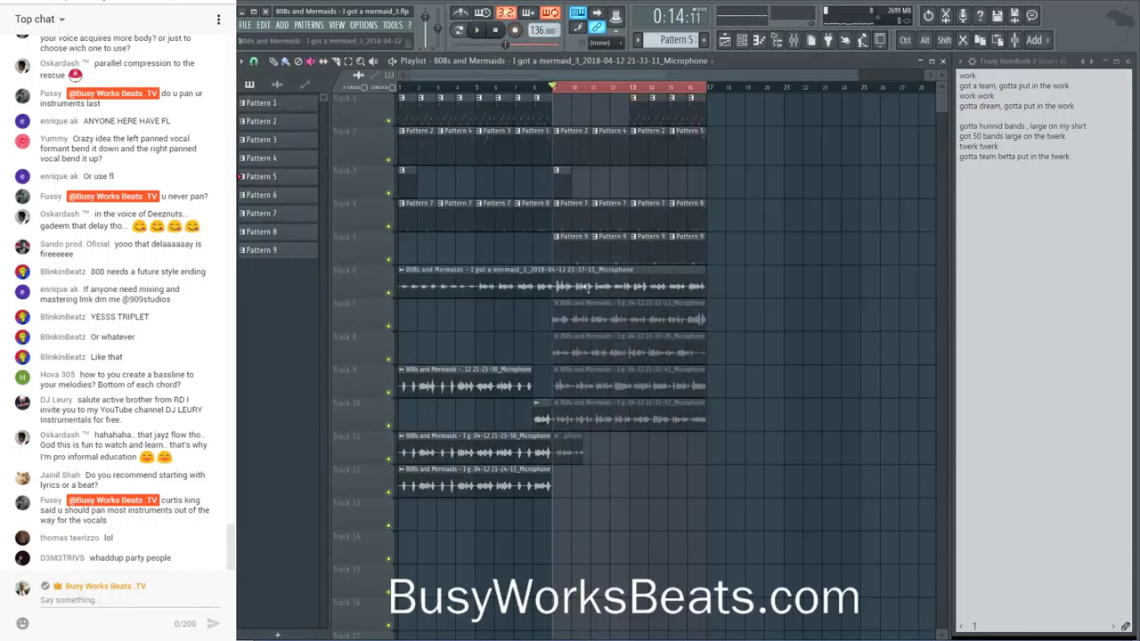
pyautogui.press('space')
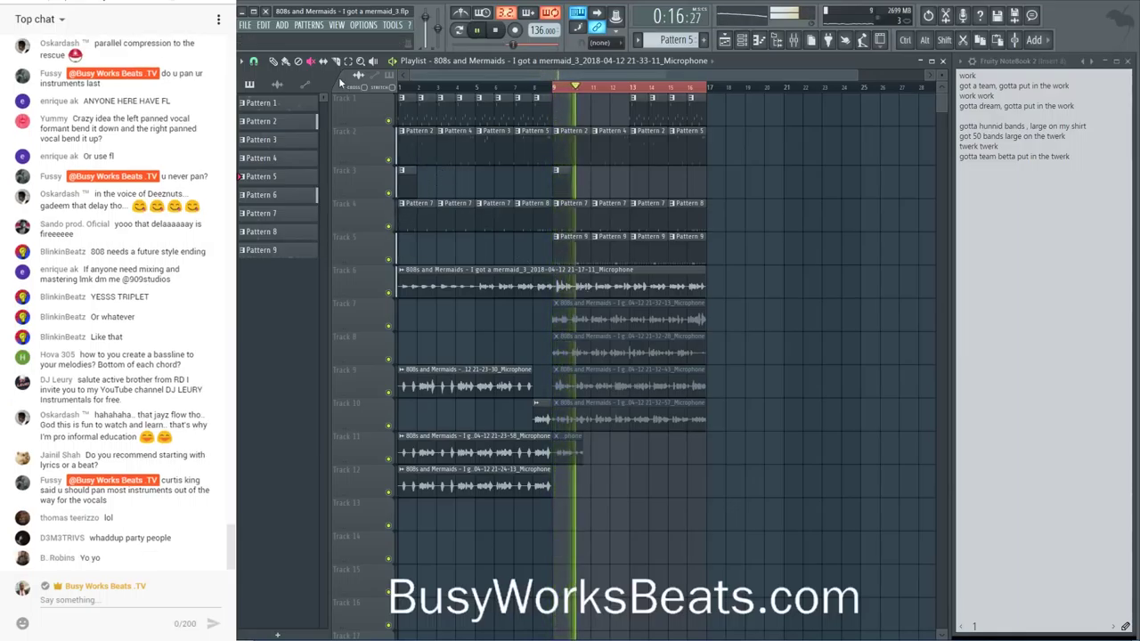
pyautogui.click(577, 289)
pyautogui.press('space')
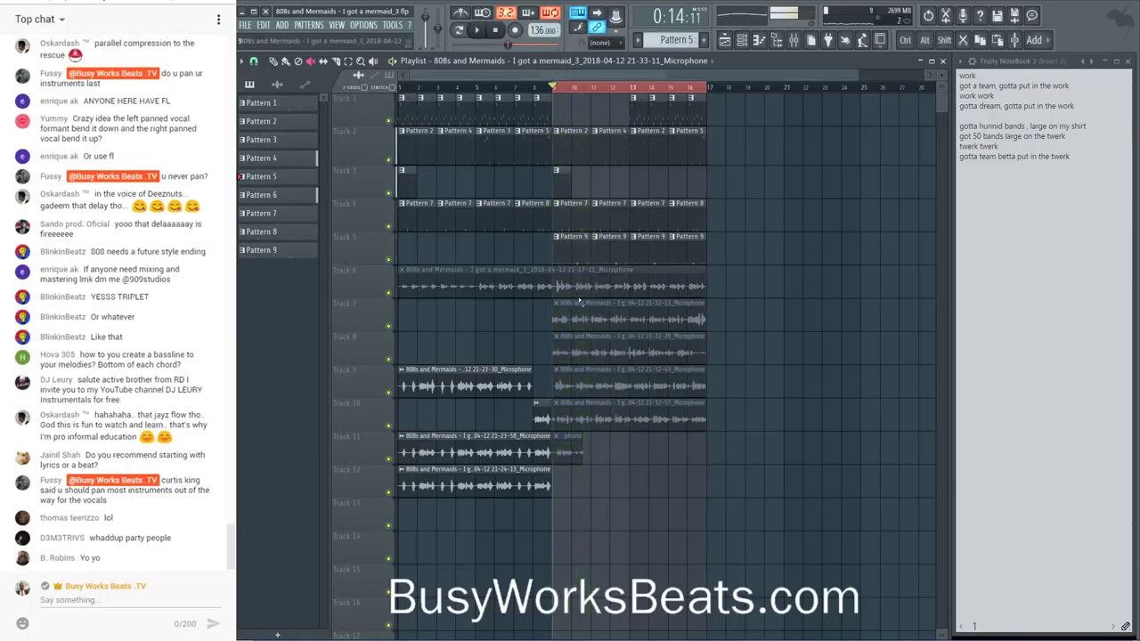
pyautogui.press('space')
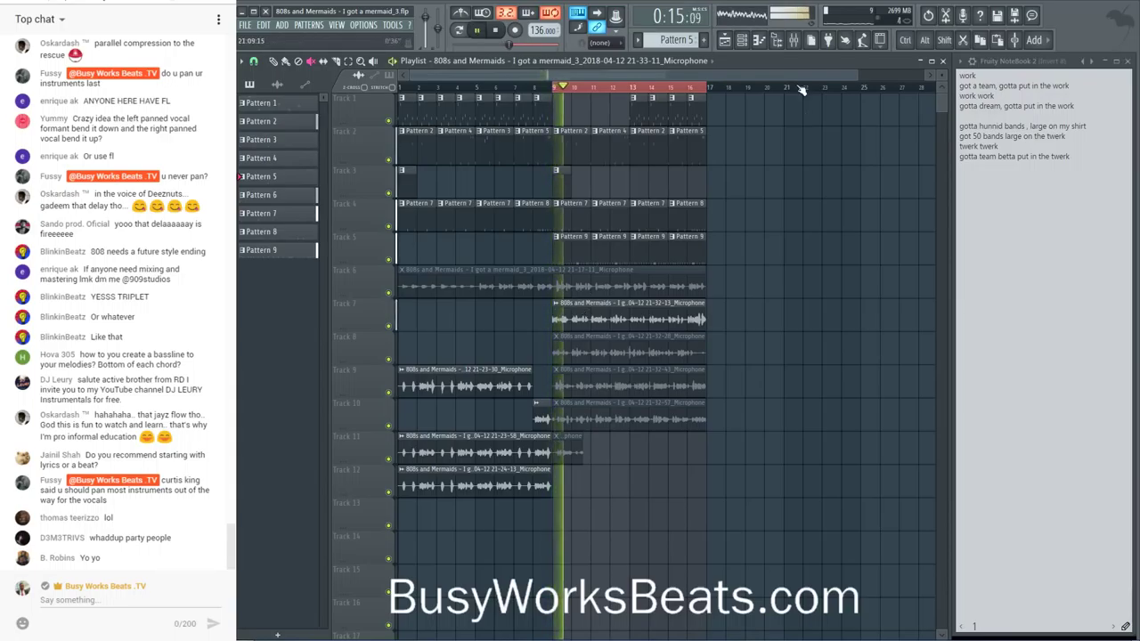
# - Select the new Microphone take channels in the channel rack and link them to mixer Insert 10
pyautogui.press('F6')
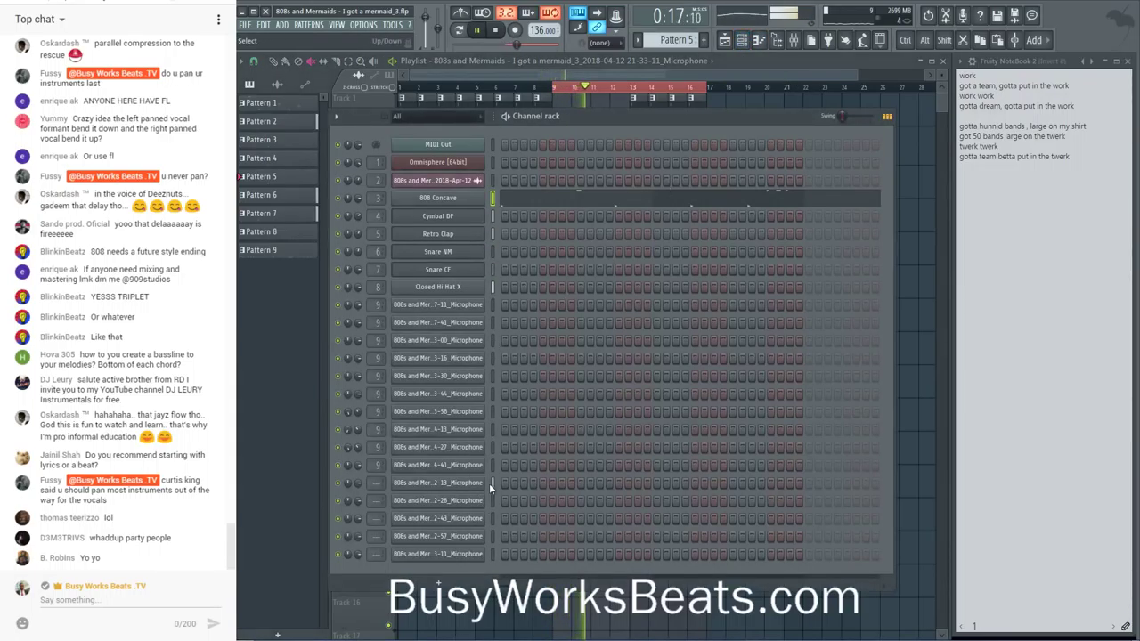
pyautogui.click(794, 39)
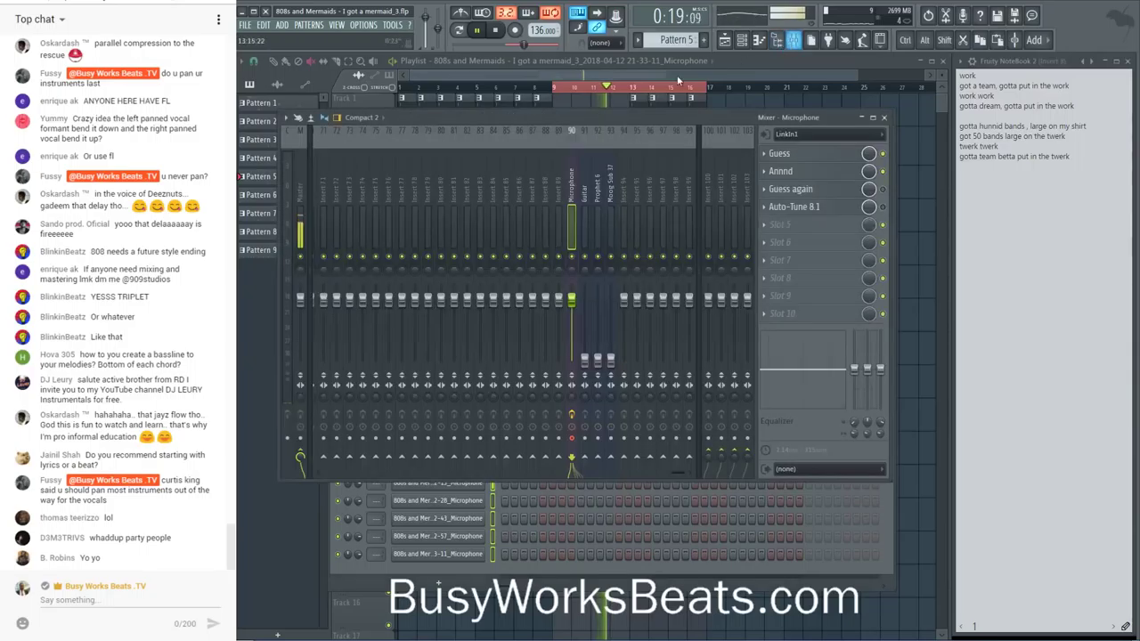
pyautogui.scroll(10, 535, 187)
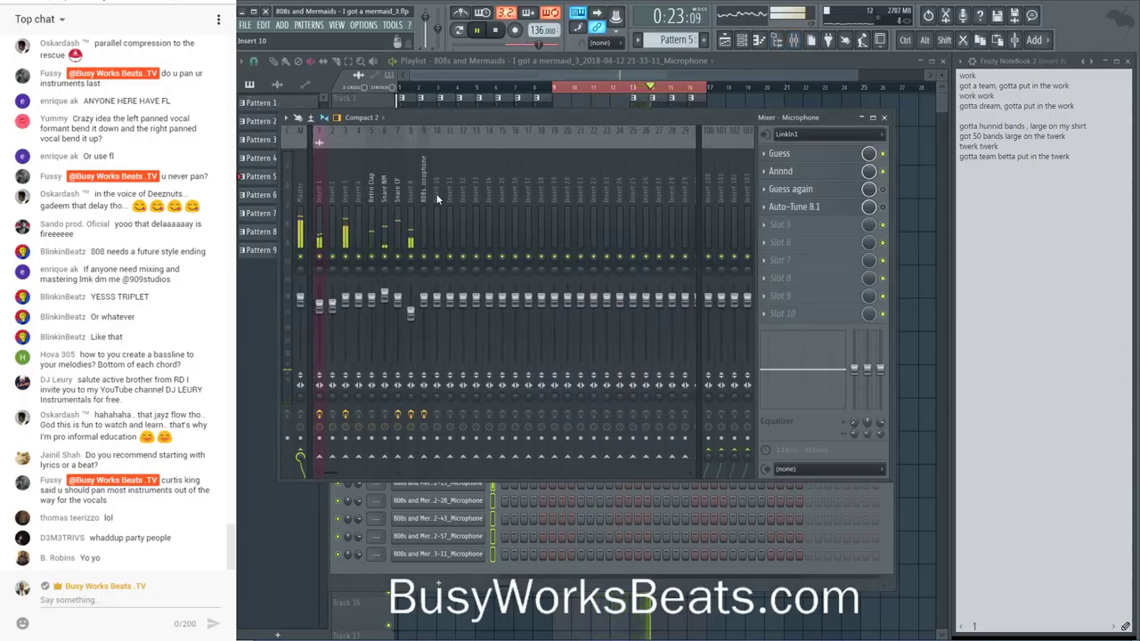
pyautogui.rightClick(437, 198)
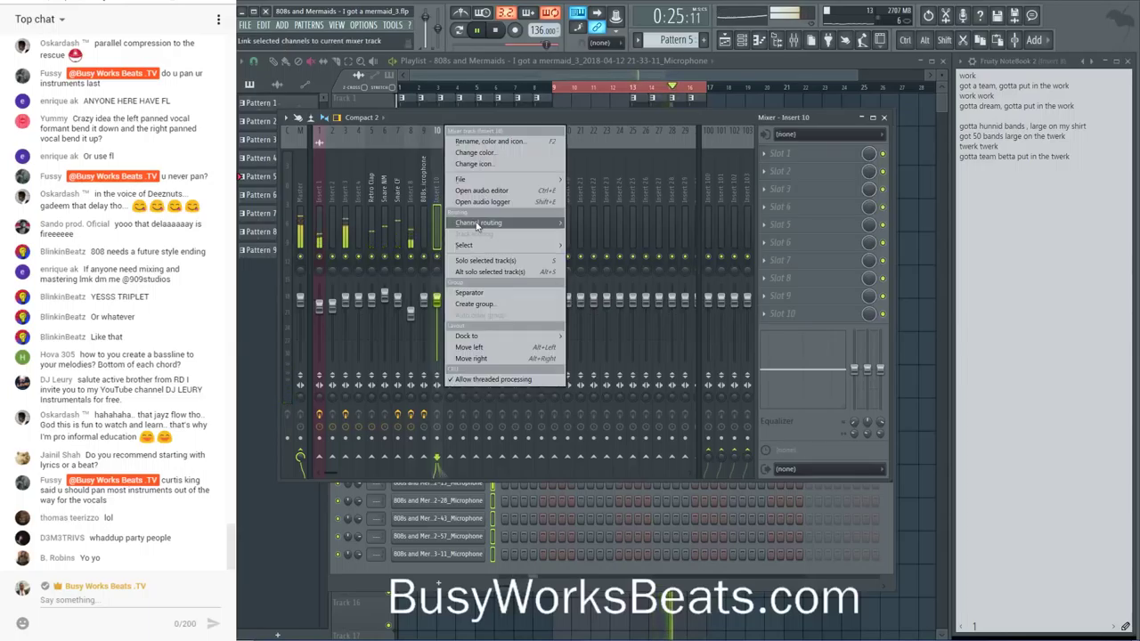
pyautogui.moveTo(477, 225)
pyautogui.click(608, 224)
# - Copy the mixer track state and effect chain of vocal track 9 onto mixer track 10
pyautogui.click(423, 198)
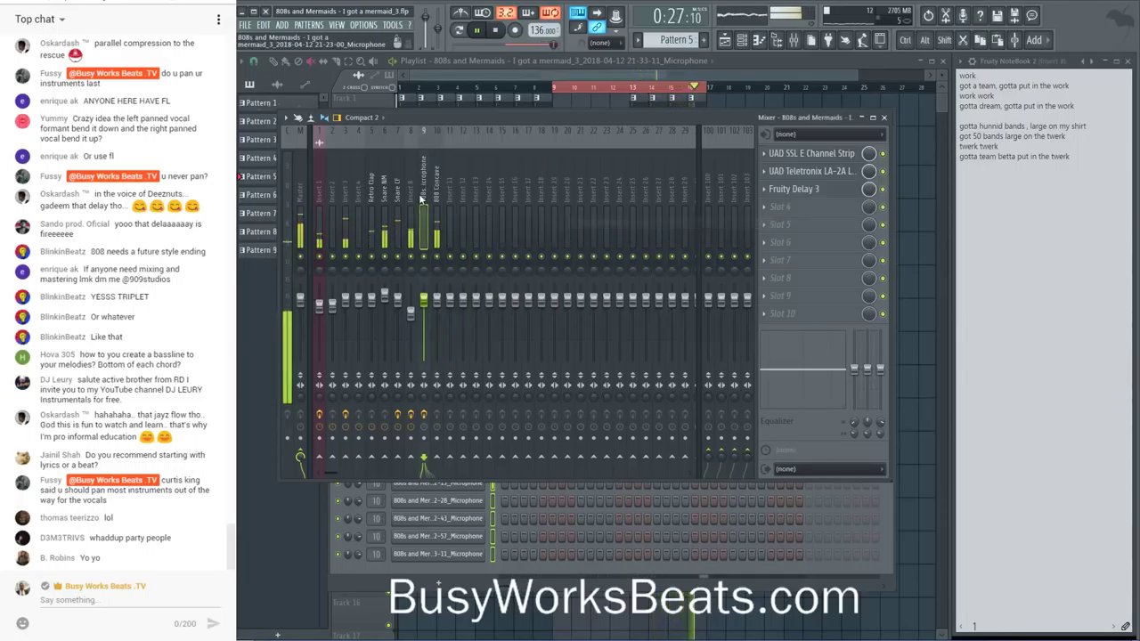
pyautogui.rightClick(424, 198)
pyautogui.moveTo(646, 180)
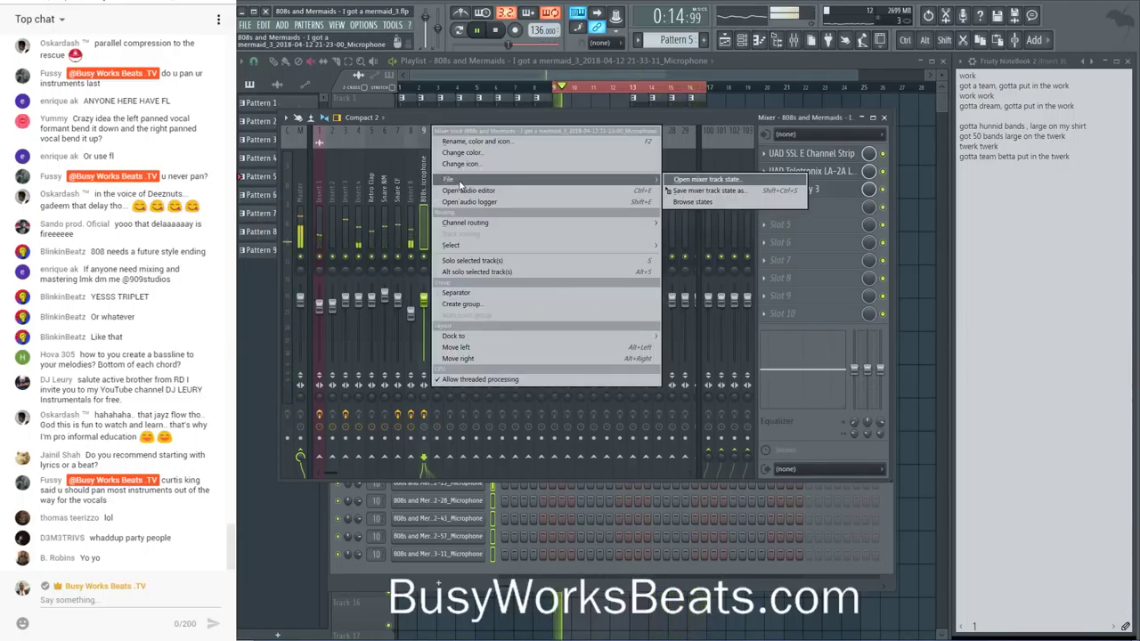
pyautogui.moveTo(703, 190); pyautogui.dragTo(437, 196)
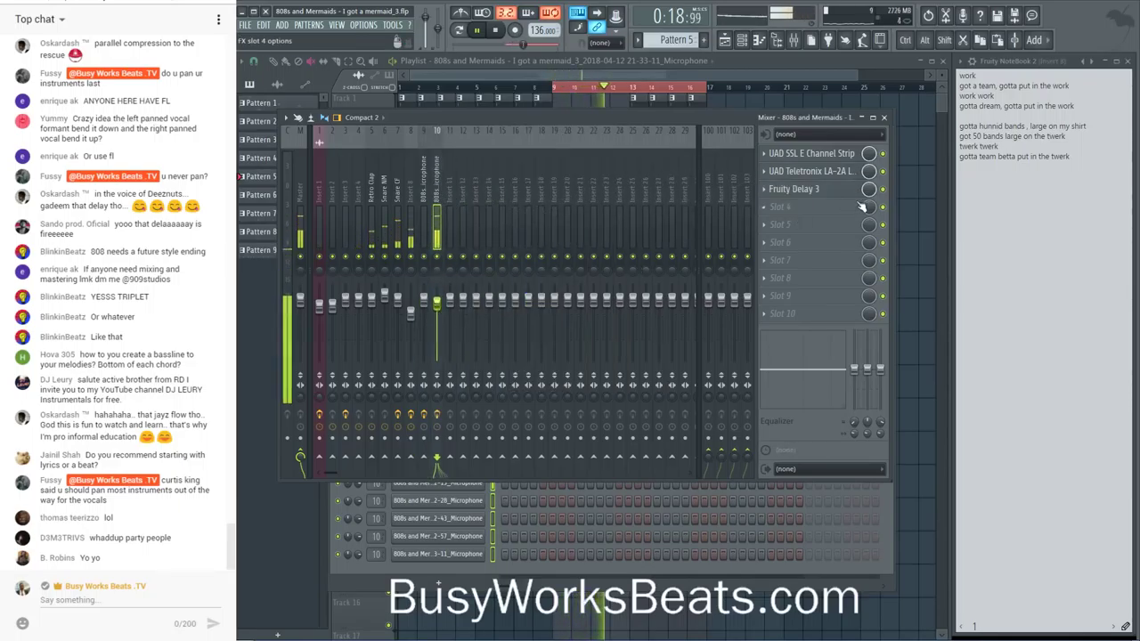
# - Turn off Fruity Delay 3 on mixer track 10 and open the track's UAD Teletronix LA-2A compressor
pyautogui.click(801, 189)
pyautogui.click(802, 189)
pyautogui.click(802, 189)
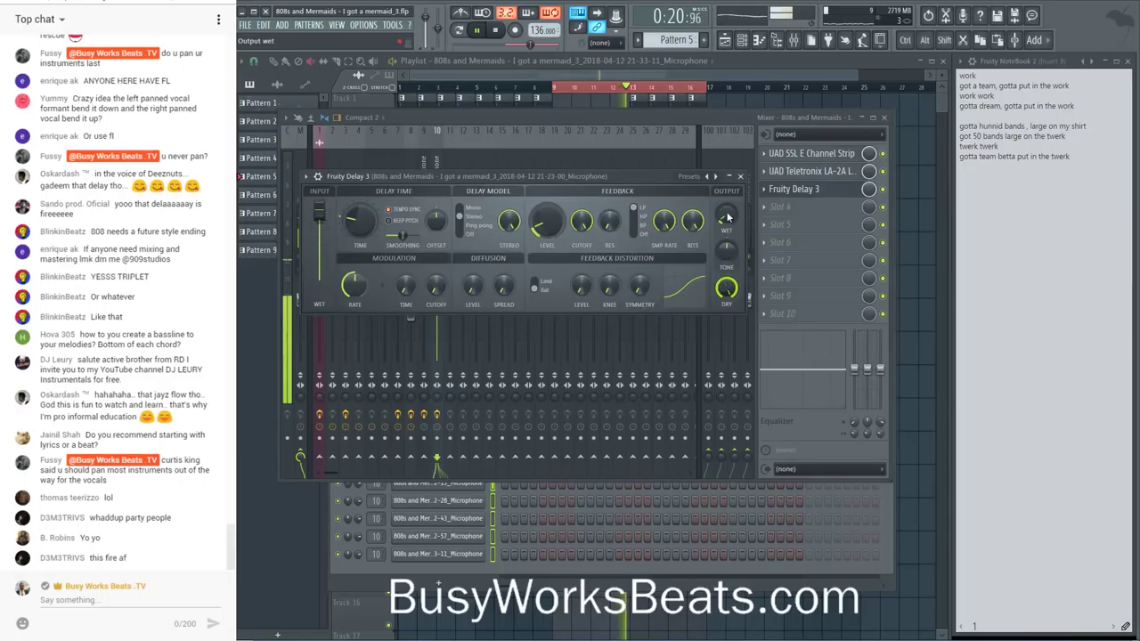
pyautogui.press('Escape')
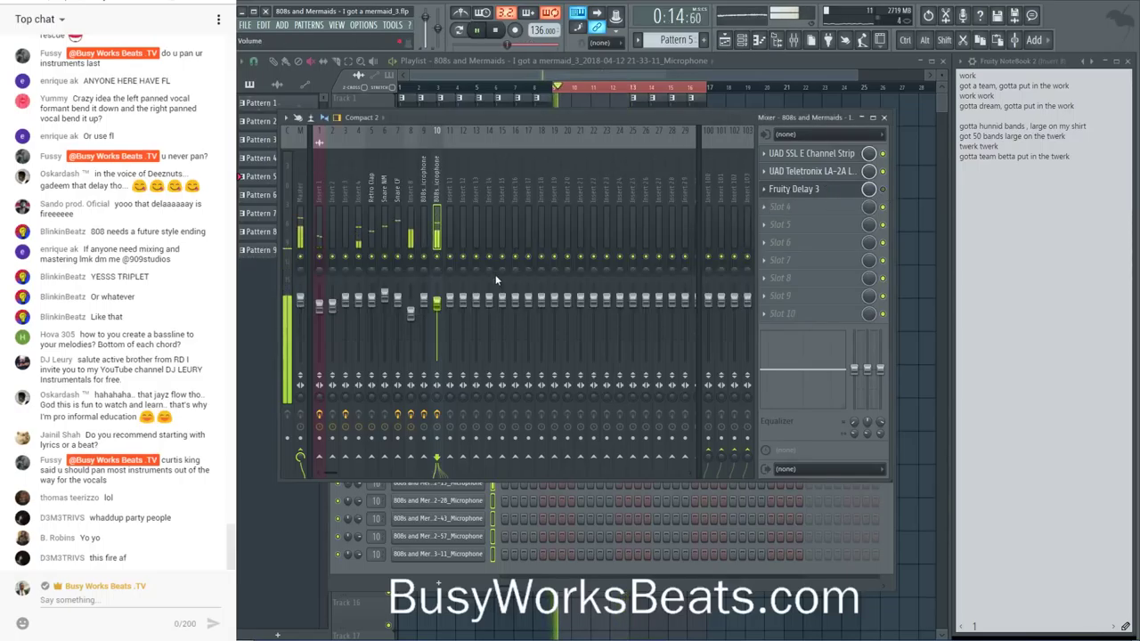
pyautogui.click(806, 171)
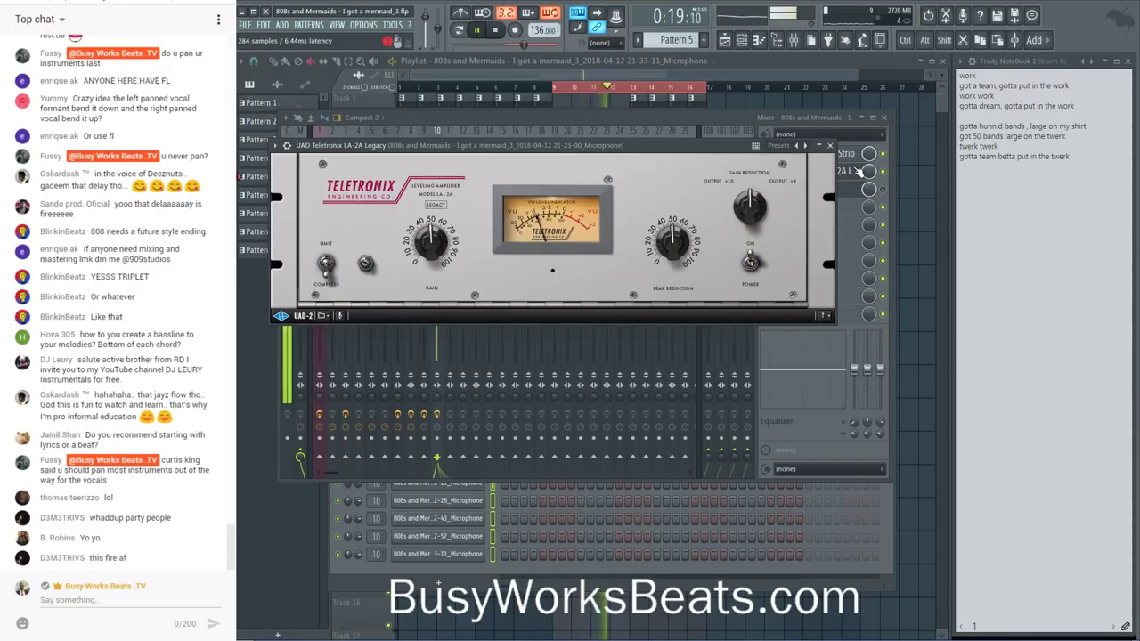
# - Duplicate the pattern clips of bars 9–16 on Tracks 1–5 so the copies start at bar 17
pyautogui.press('F5')
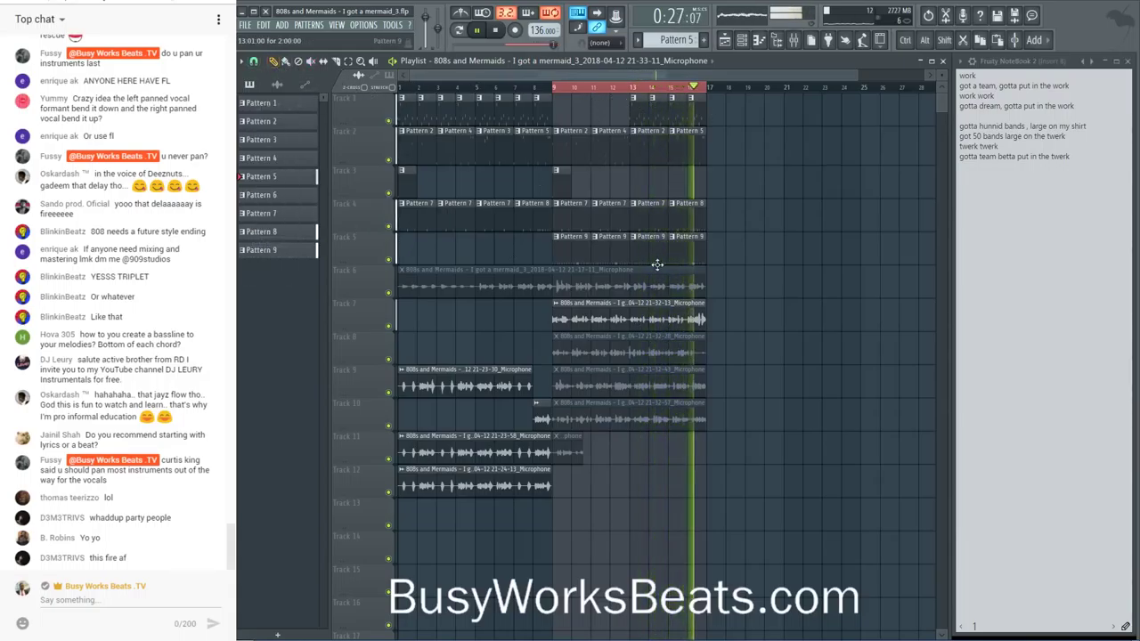
pyautogui.moveTo(708, 266); pyautogui.dragTo(575, 126)
pyautogui.press('space')
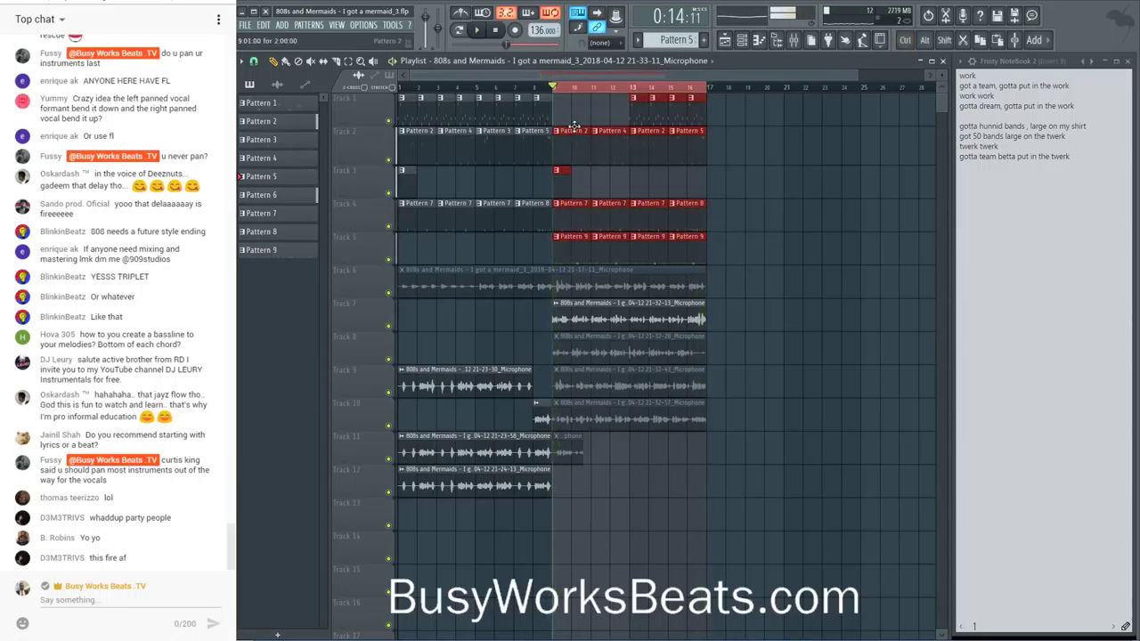
pyautogui.moveTo(563, 238); pyautogui.dragTo(717, 238)
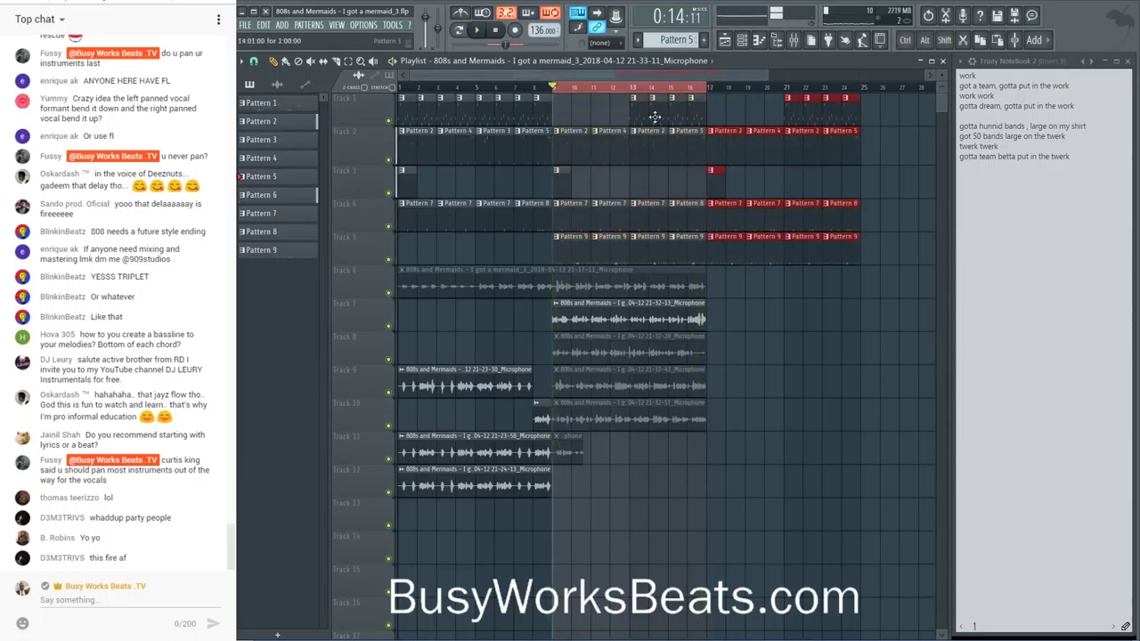
# - Move the muted Track 8–10 vocal takes to bar 17, and play bars 9–24 with the Track 8 take unmuted
pyautogui.press('space')
pyautogui.moveTo(708, 426); pyautogui.dragTo(747, 353)
pyautogui.press('space')
pyautogui.press('space')
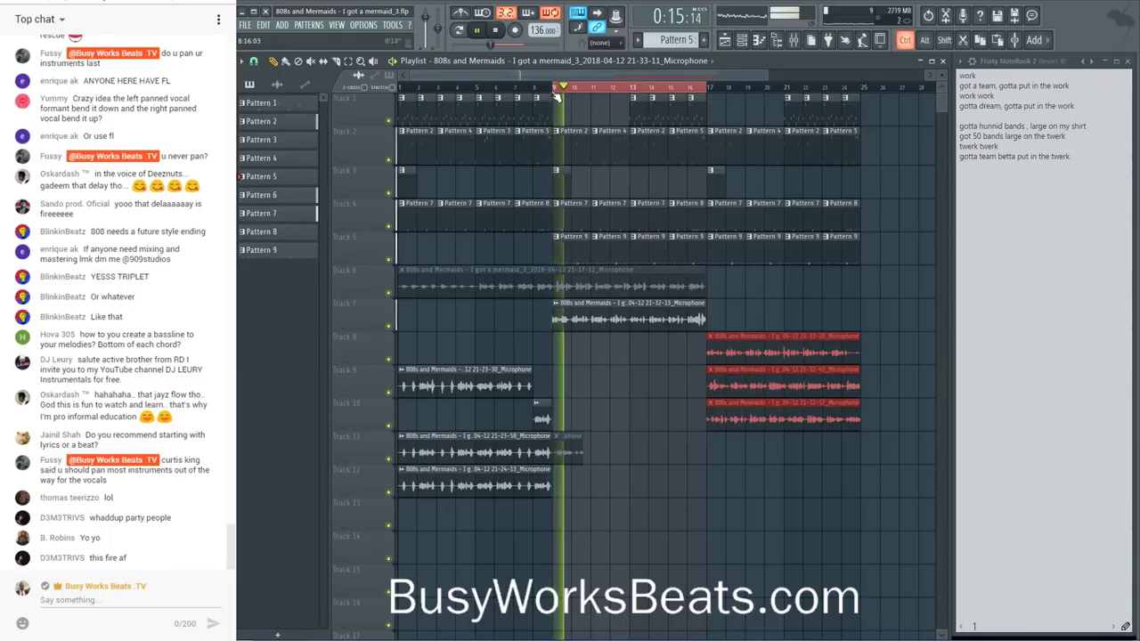
pyautogui.moveTo(557, 89); pyautogui.dragTo(861, 90)
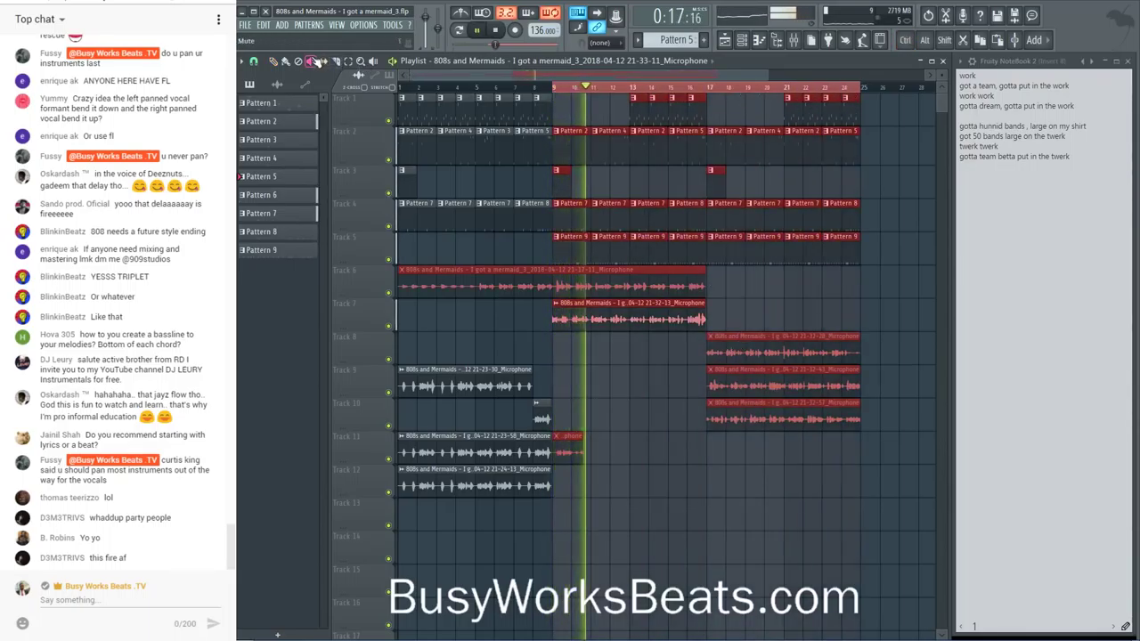
pyautogui.click(742, 291)
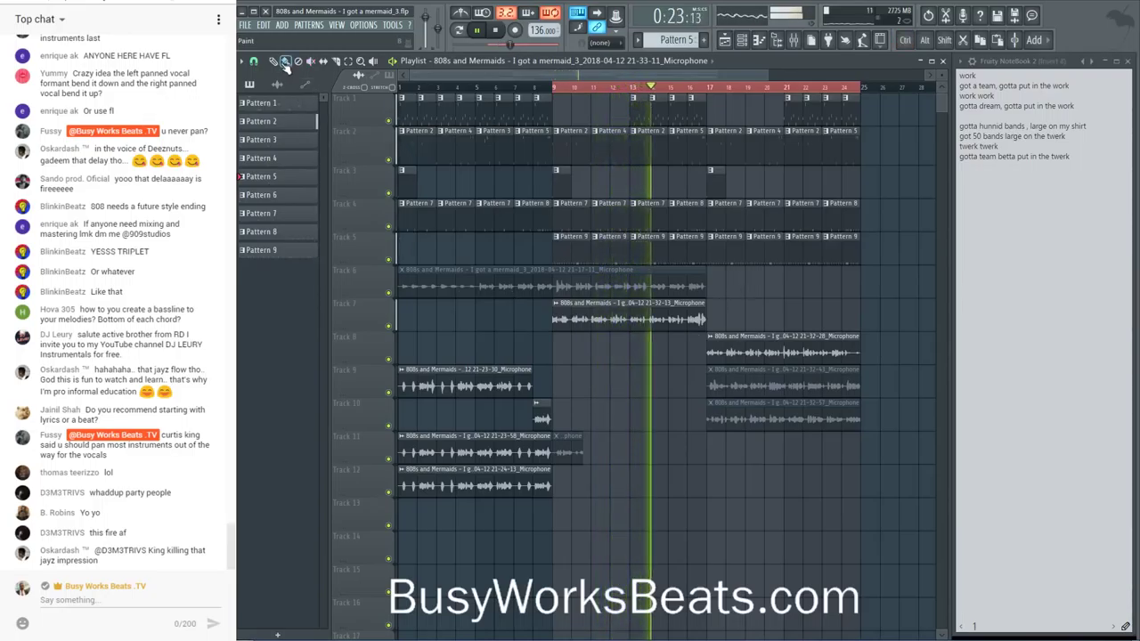
# - Delete the last Microphone channel (3-11) from the channel rack and save the project as a new version
pyautogui.press('F6')
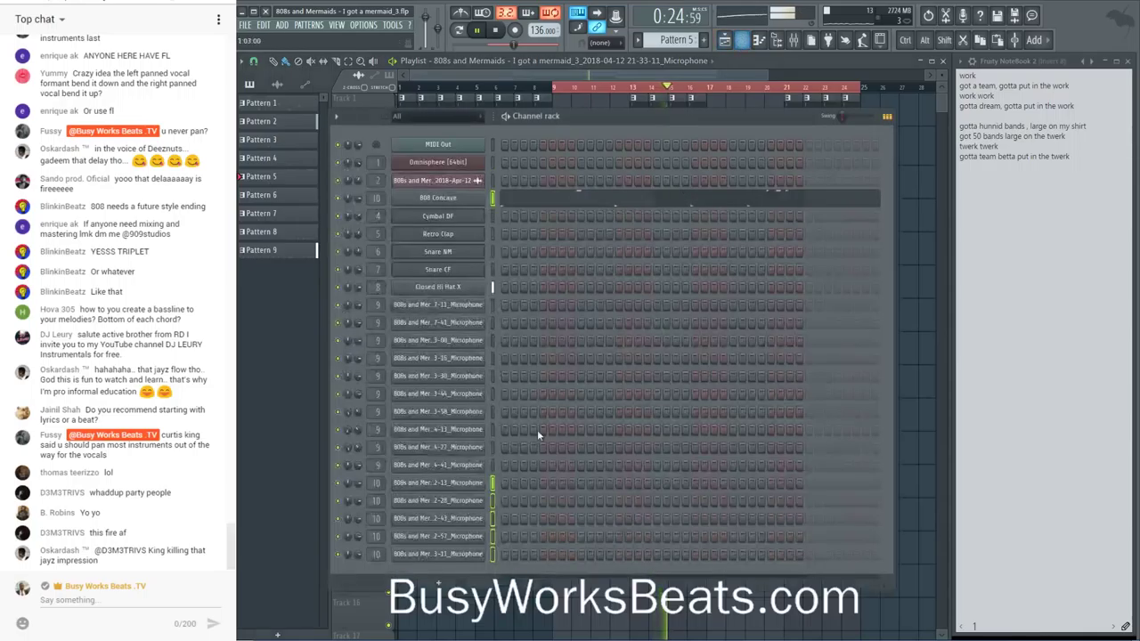
pyautogui.click(459, 554)
pyautogui.click(459, 554)
pyautogui.rightClick(458, 554)
pyautogui.press('Escape')
pyautogui.press('F6')
pyautogui.hotkey('ctrl', 'n')
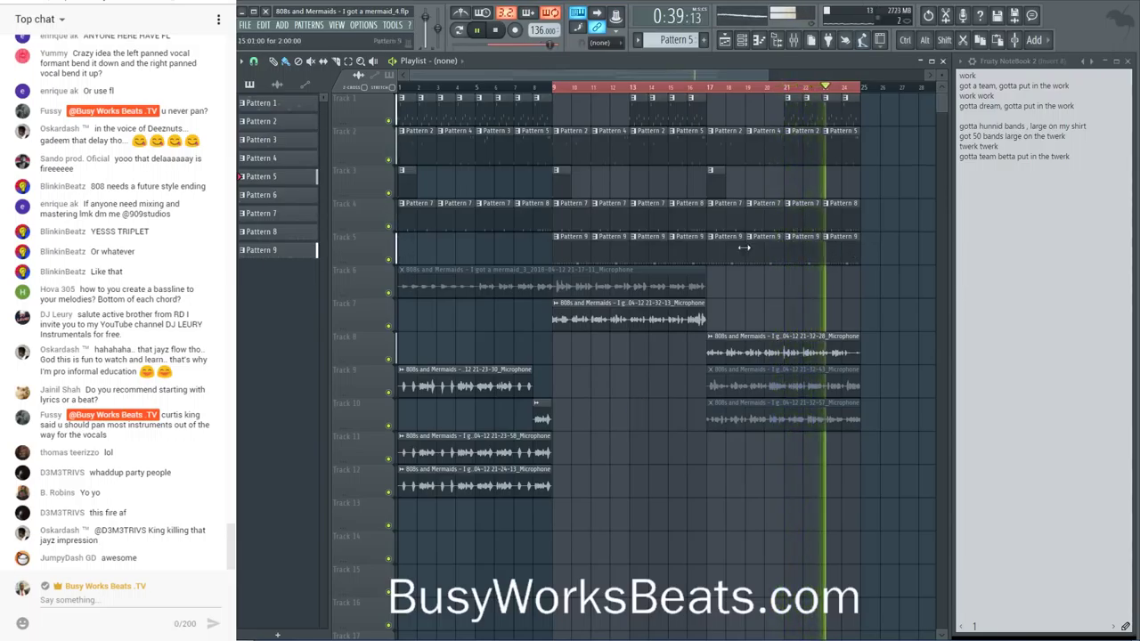
# - Delete the Track 8 vocal take and play the Track 9 take unmuted from bar 17
pyautogui.rightClick(762, 346)
pyautogui.press('space')
pyautogui.click(708, 89)
pyautogui.press('space')
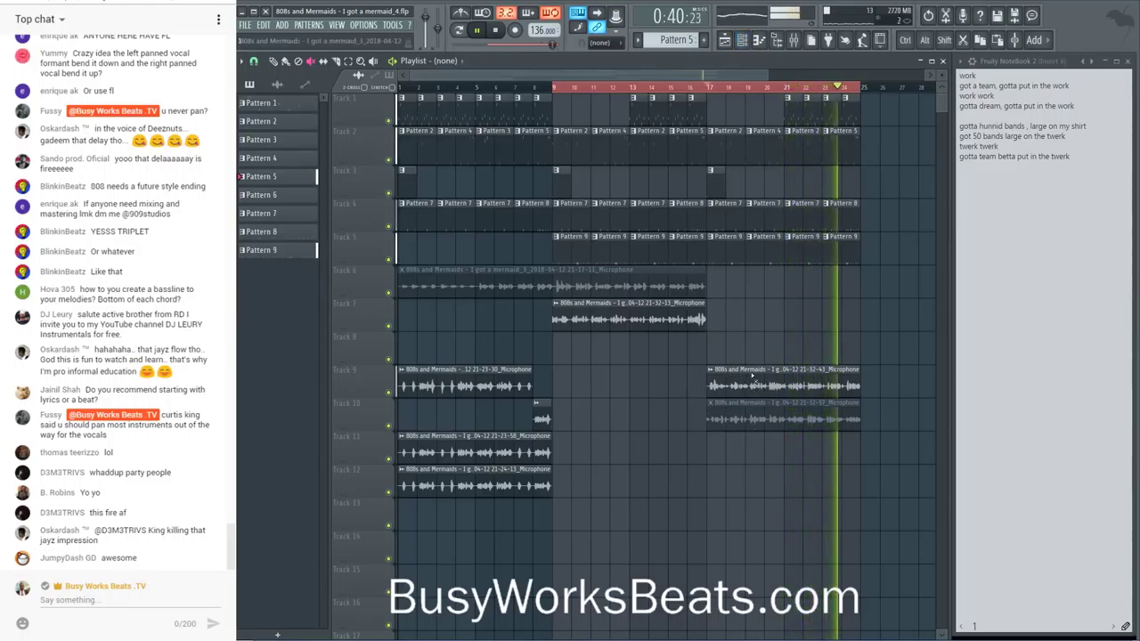
# - Mute the Track 9 take at bar 17 and audition the Track 10 take unmuted in its place
pyautogui.press('space')
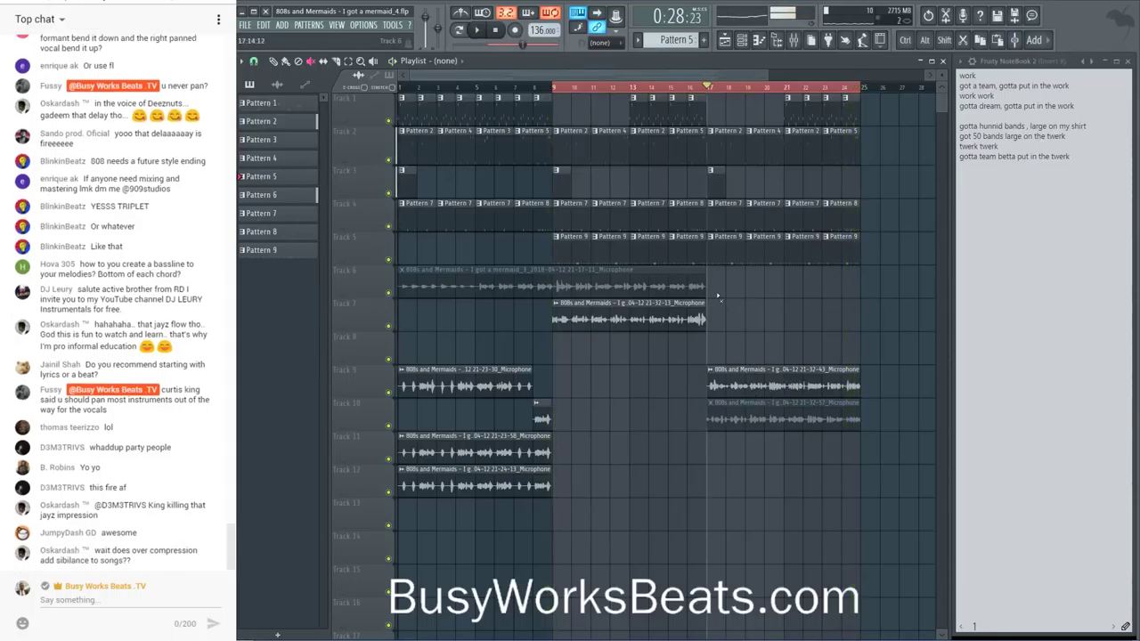
pyautogui.click(735, 385)
pyautogui.press('space')
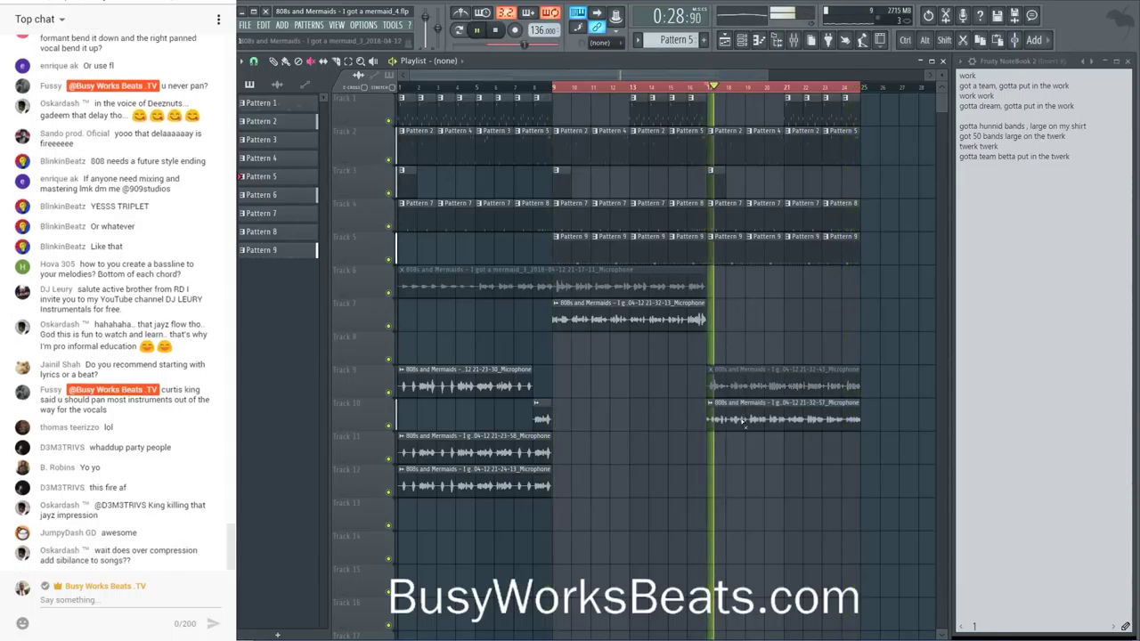
pyautogui.press('space')
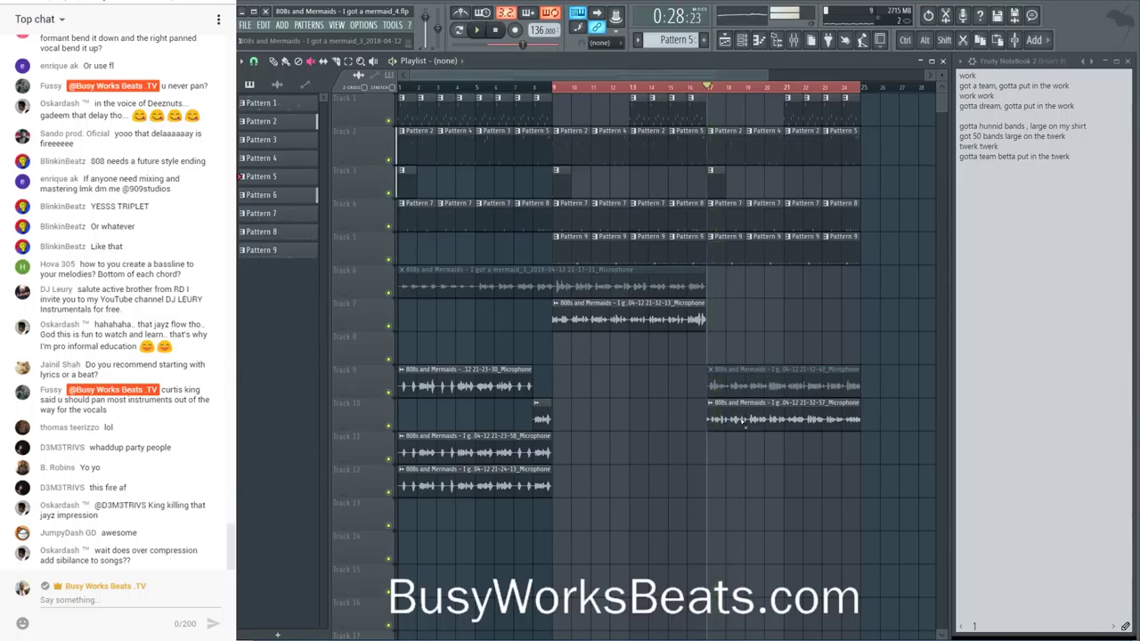
# - Play the section from bar 17 and check the vocal track's level in the mixer
pyautogui.click(796, 41)
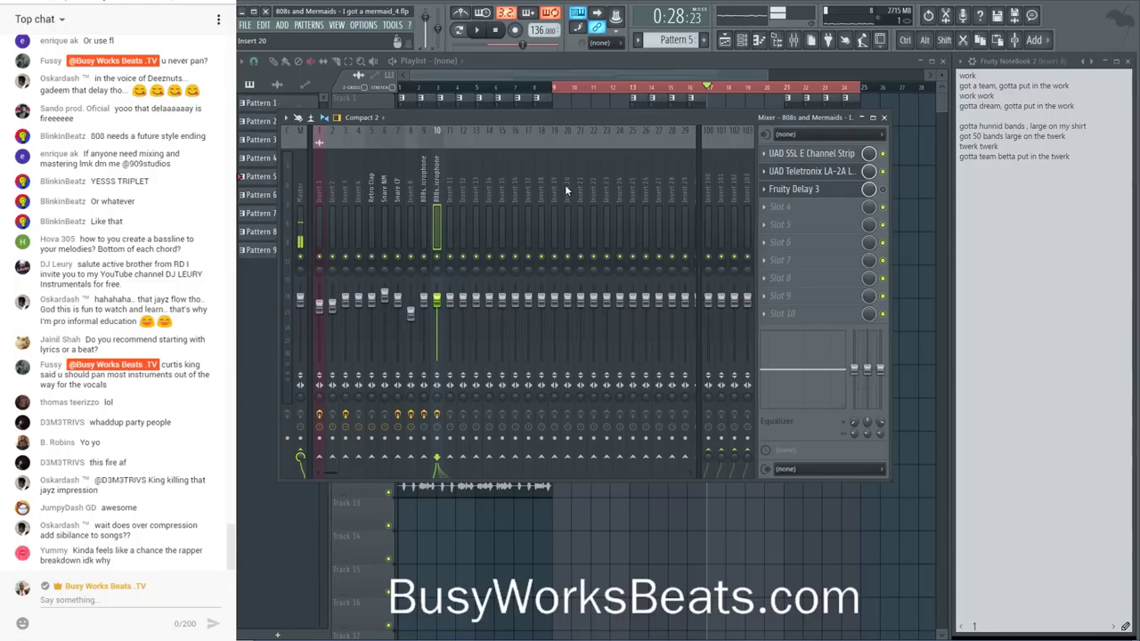
pyautogui.press('space')
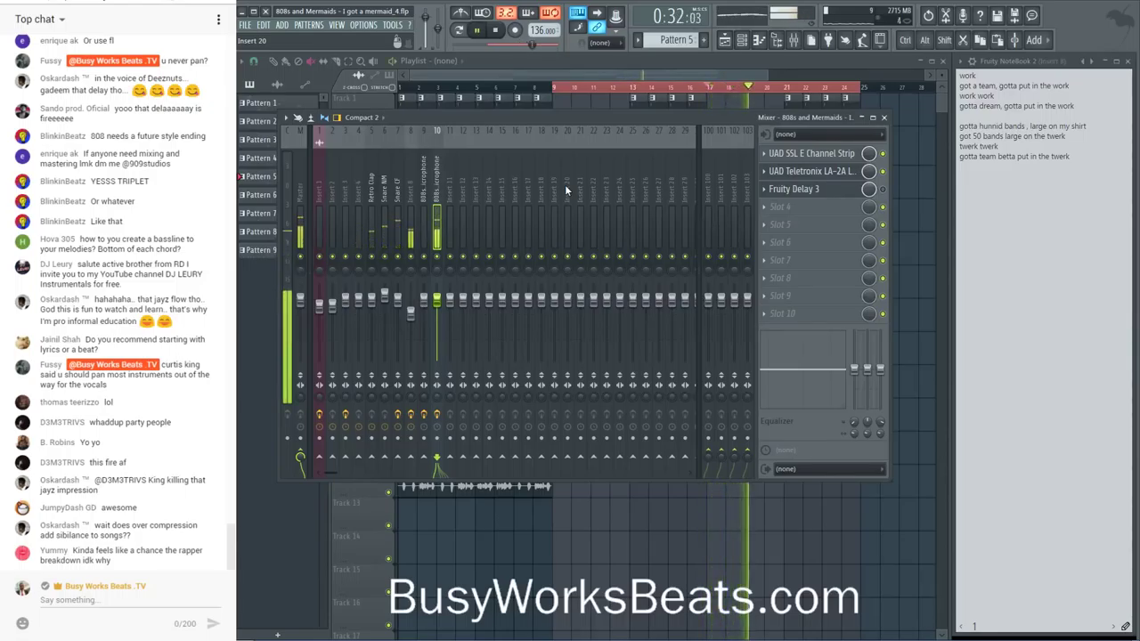
pyautogui.press('F9')
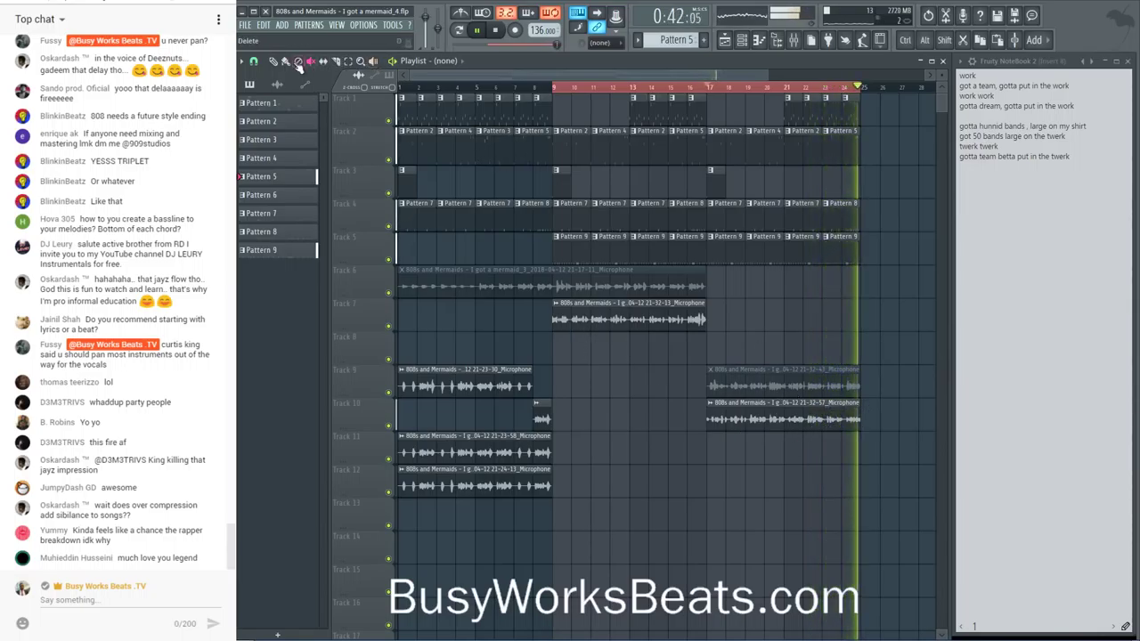
pyautogui.moveTo(533, 149); pyautogui.dragTo(397, 158)
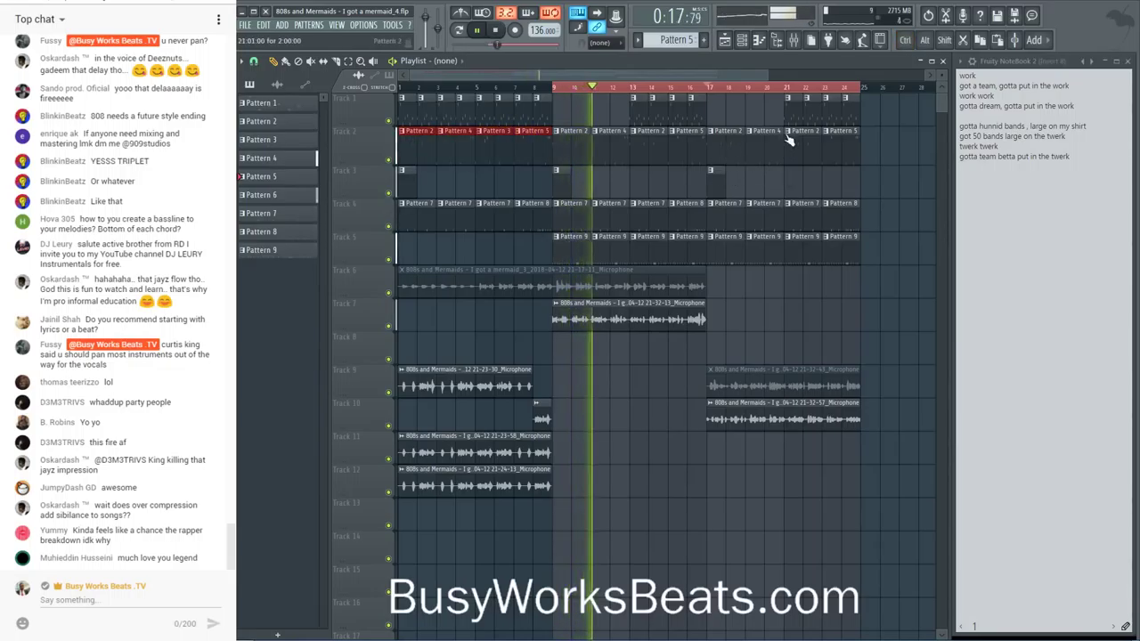
pyautogui.rightClick(782, 185)
pyautogui.click(894, 188)
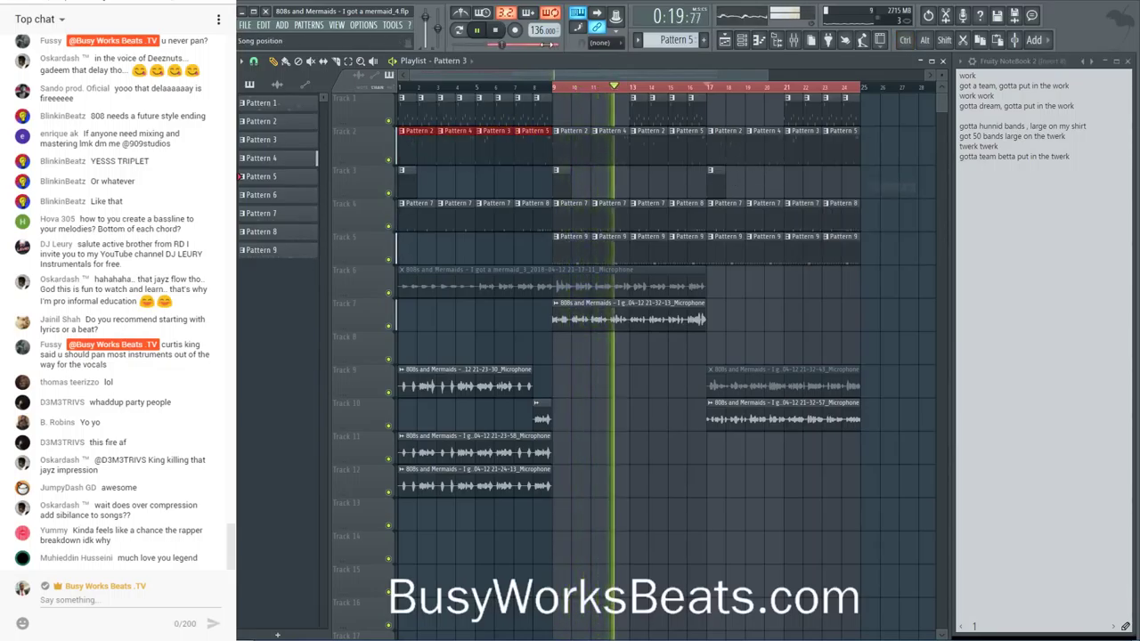
pyautogui.press('F9')
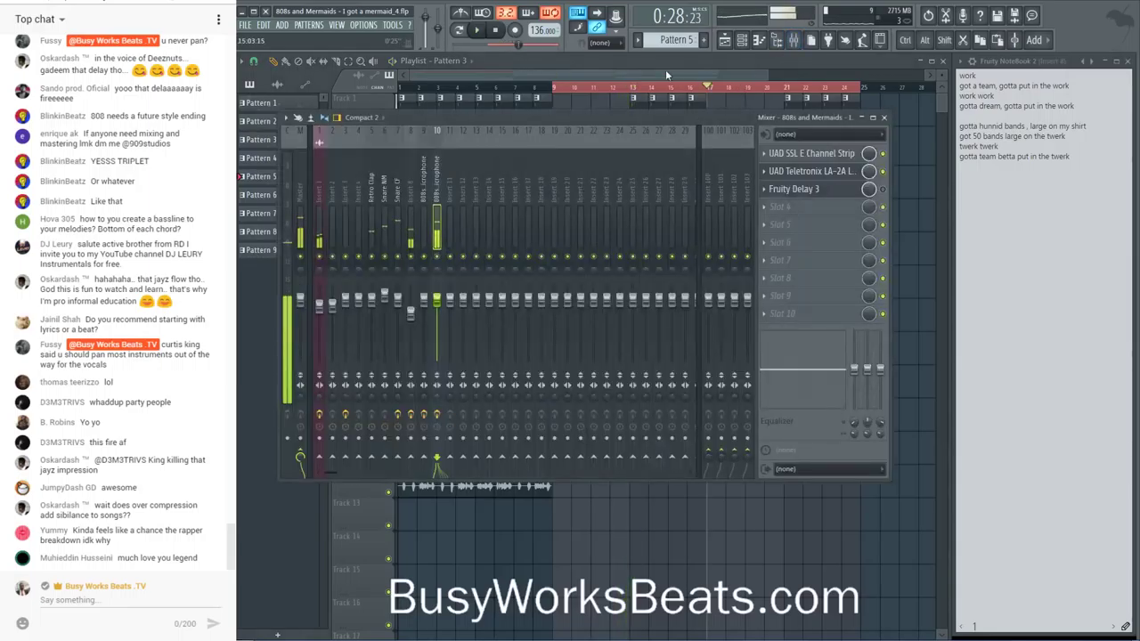
pyautogui.press('F9')
# - Clear the playback selection in the playlist and play the whole arrangement from the beginning
pyautogui.click(497, 31)
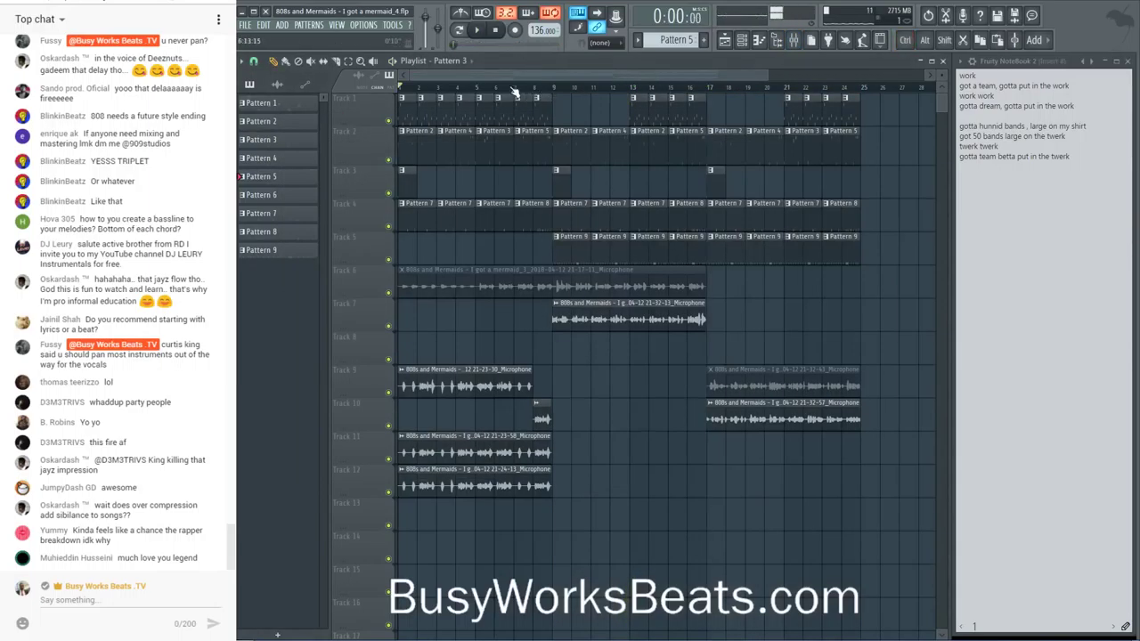
pyautogui.scroll(-3, 528, 94)
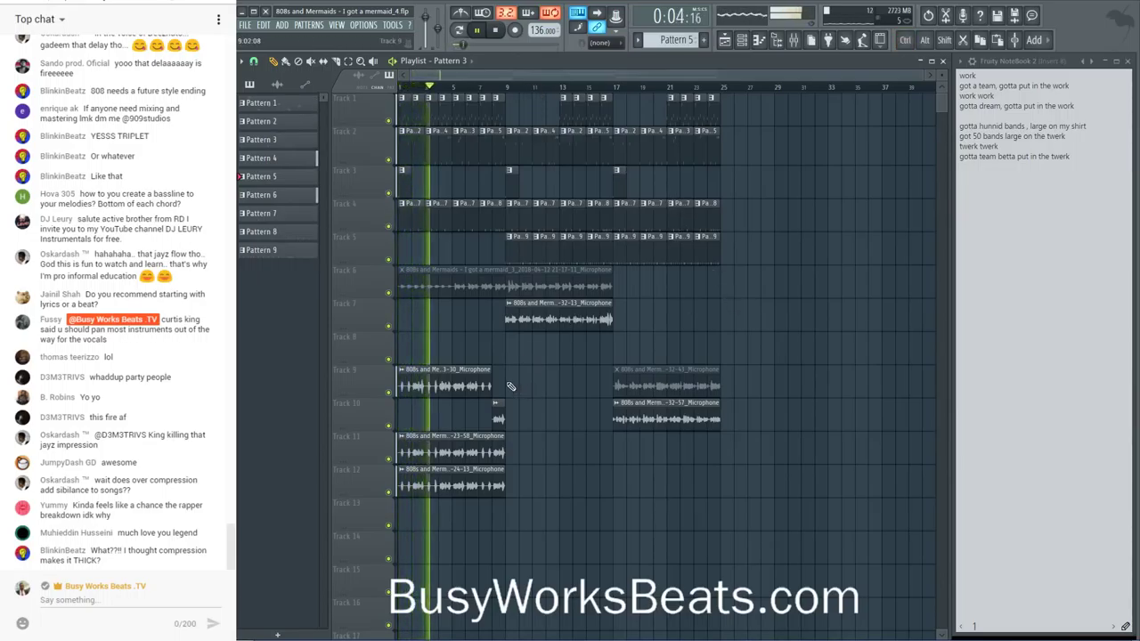
pyautogui.press('space')
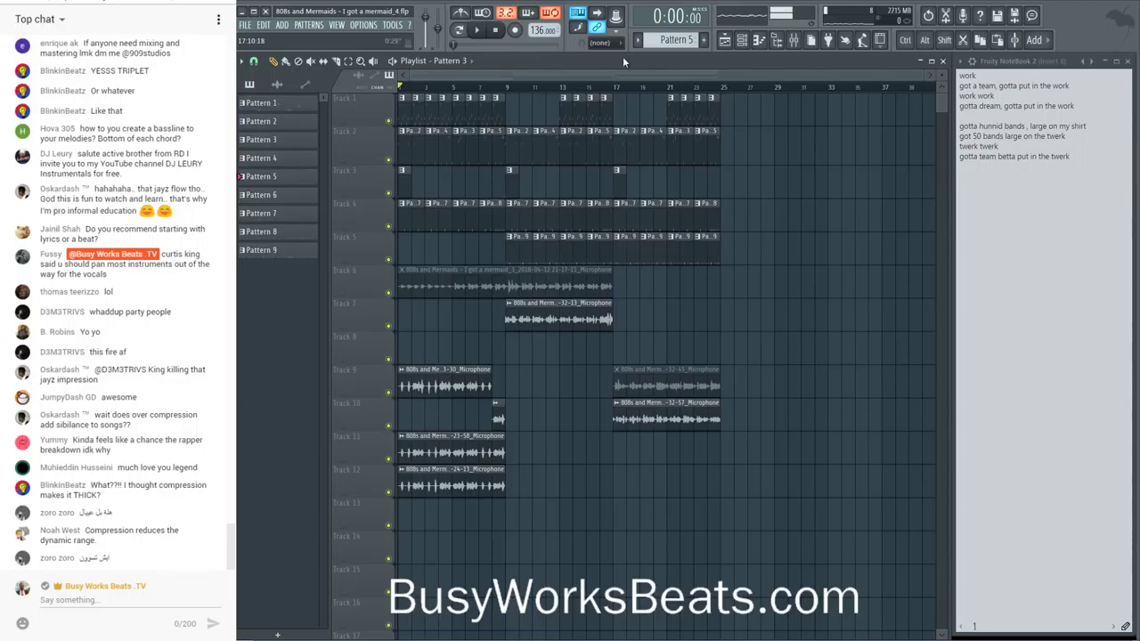
# - Replay the song from the start and check which mixer inserts carry signal, including vocal track 10
pyautogui.press('space')
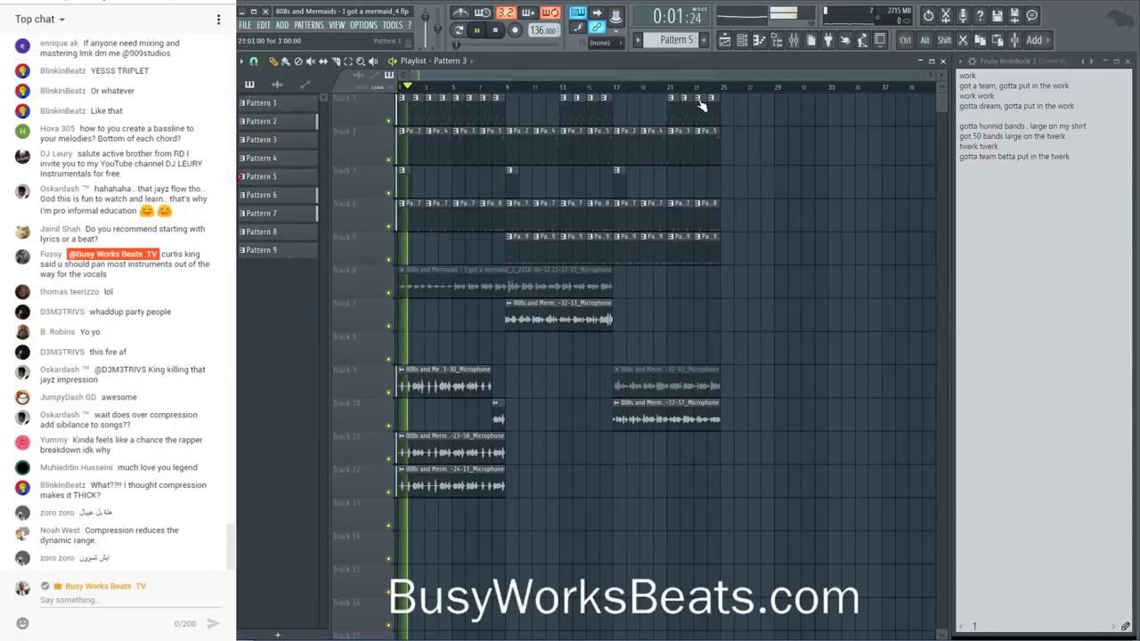
pyautogui.click(794, 41)
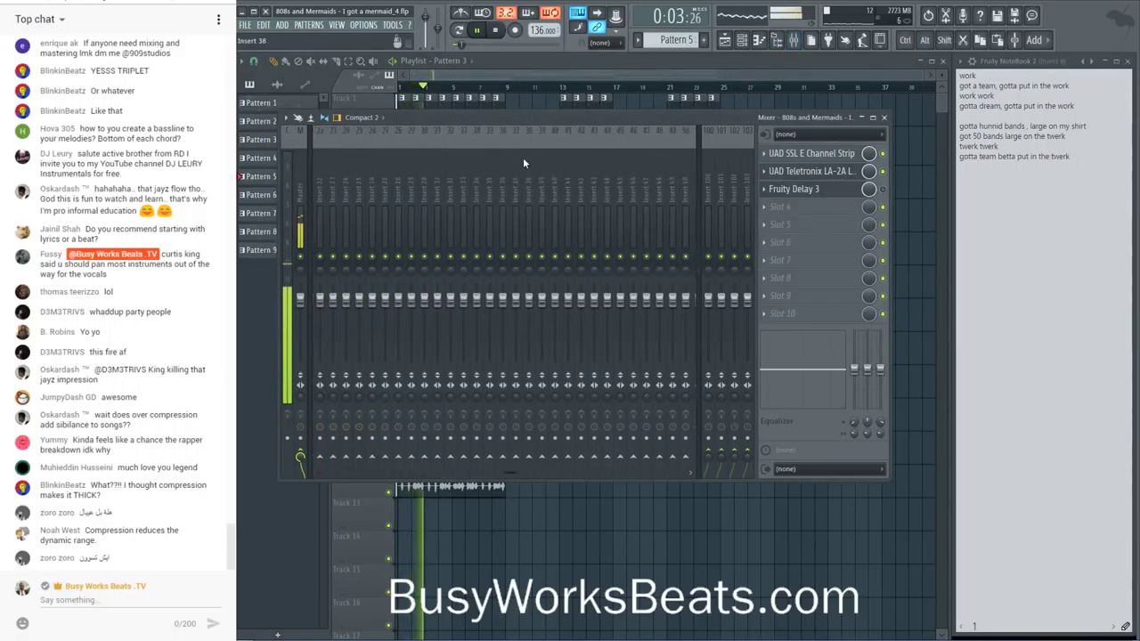
pyautogui.scroll(10, 524, 148)
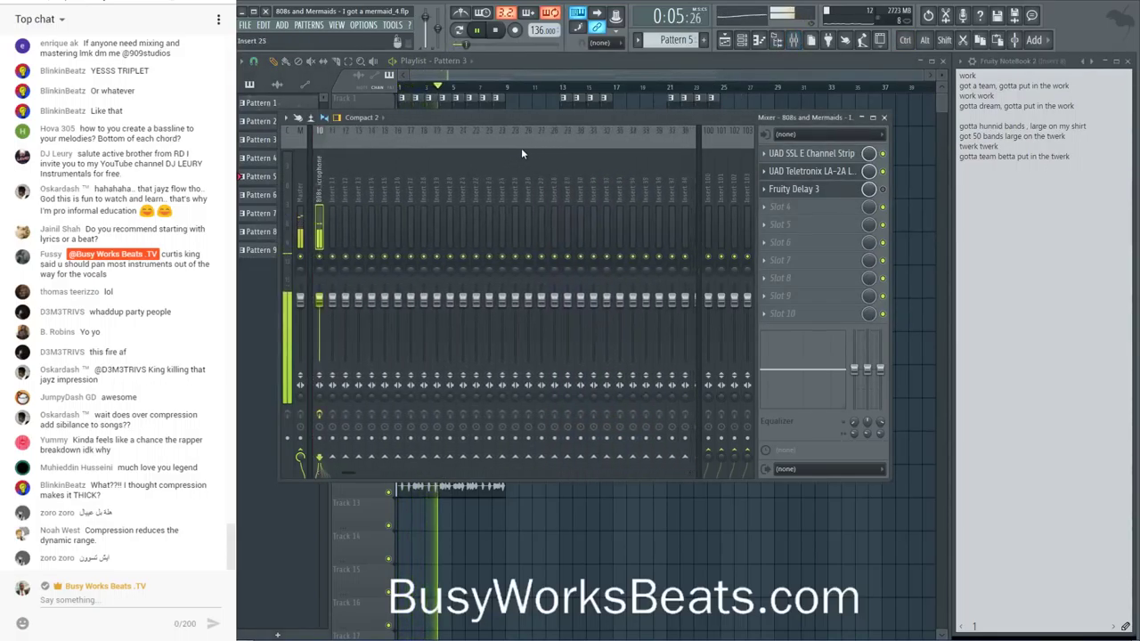
pyautogui.scroll(3, 520, 151)
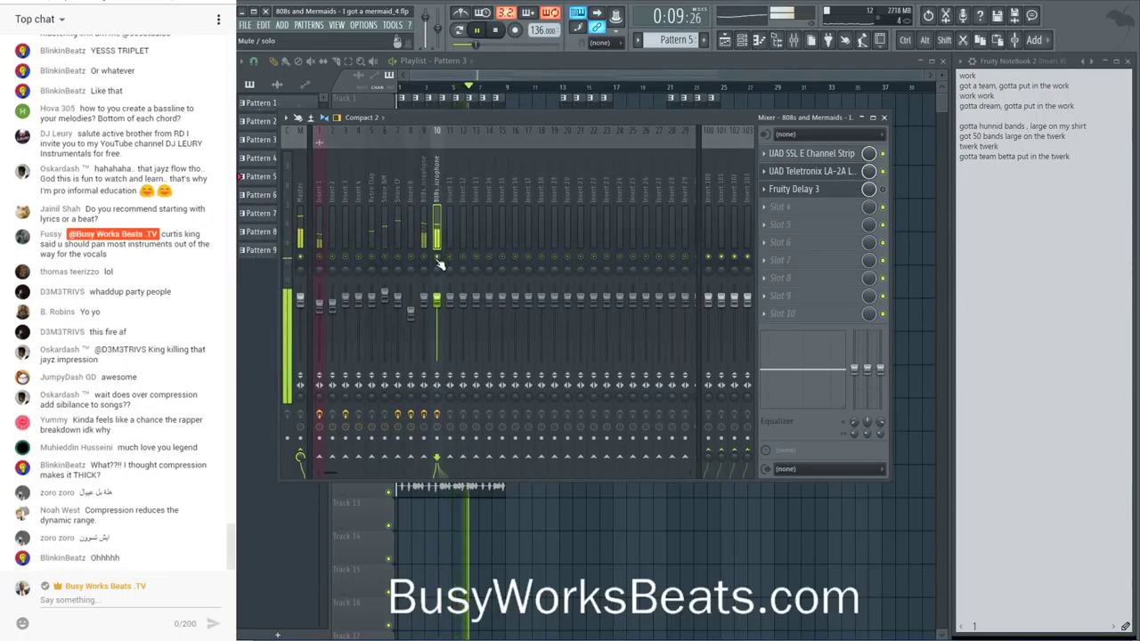
# - Route the 808 Concave channel back to mixer Insert 3, which holds the UAD UA 610-B
pyautogui.press('space')
pyautogui.click(742, 42)
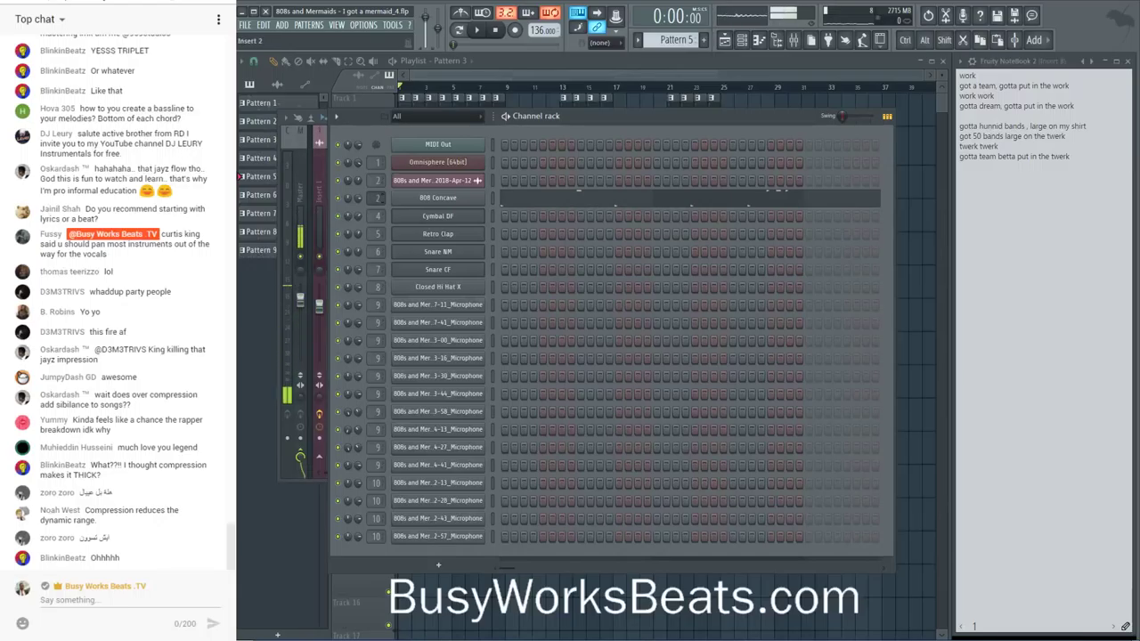
pyautogui.press('F9')
pyautogui.click(399, 192)
pyautogui.click(346, 194)
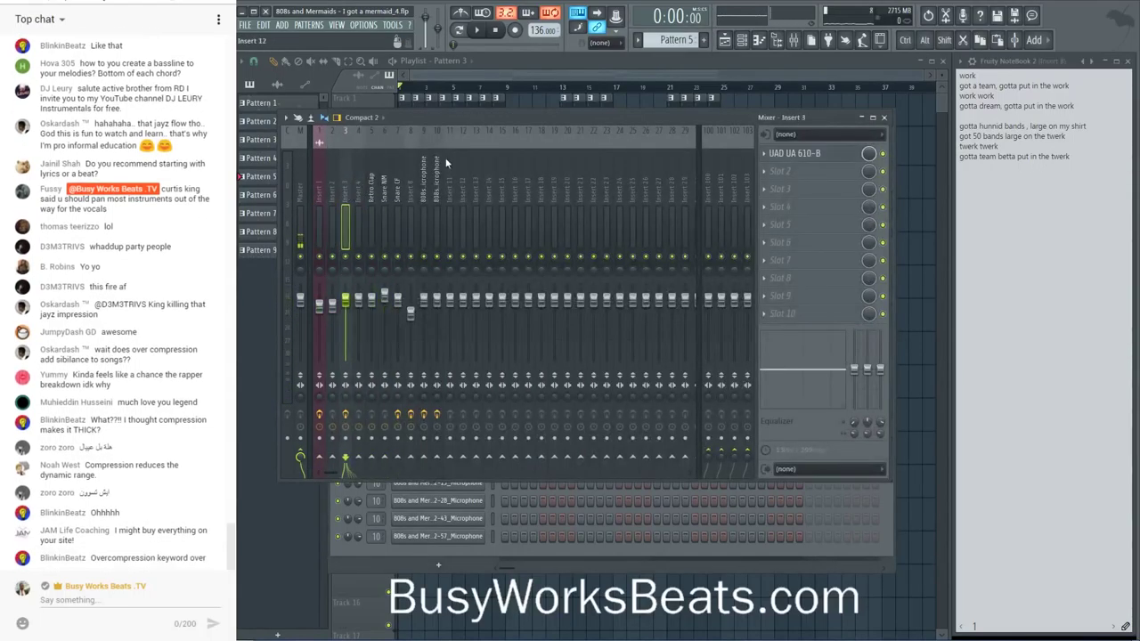
pyautogui.press('F6')
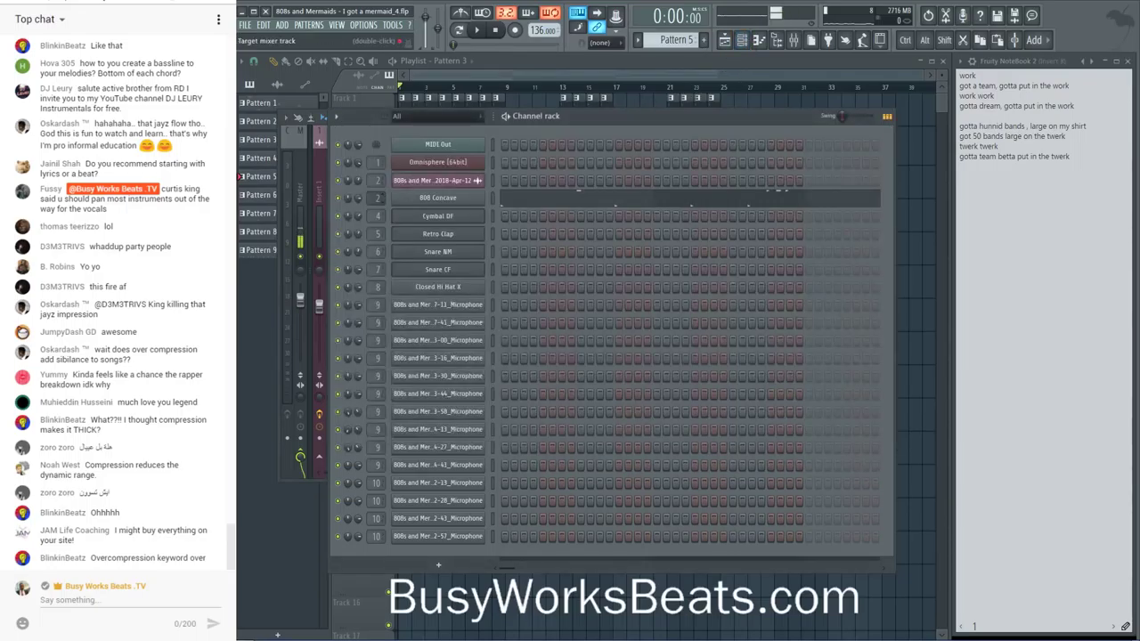
# - Raise the peak reduction and gain of the UAD Teletronix LA-2A on mixer track 10 to about 60 during playback
pyautogui.press('space')
pyautogui.click(794, 40)
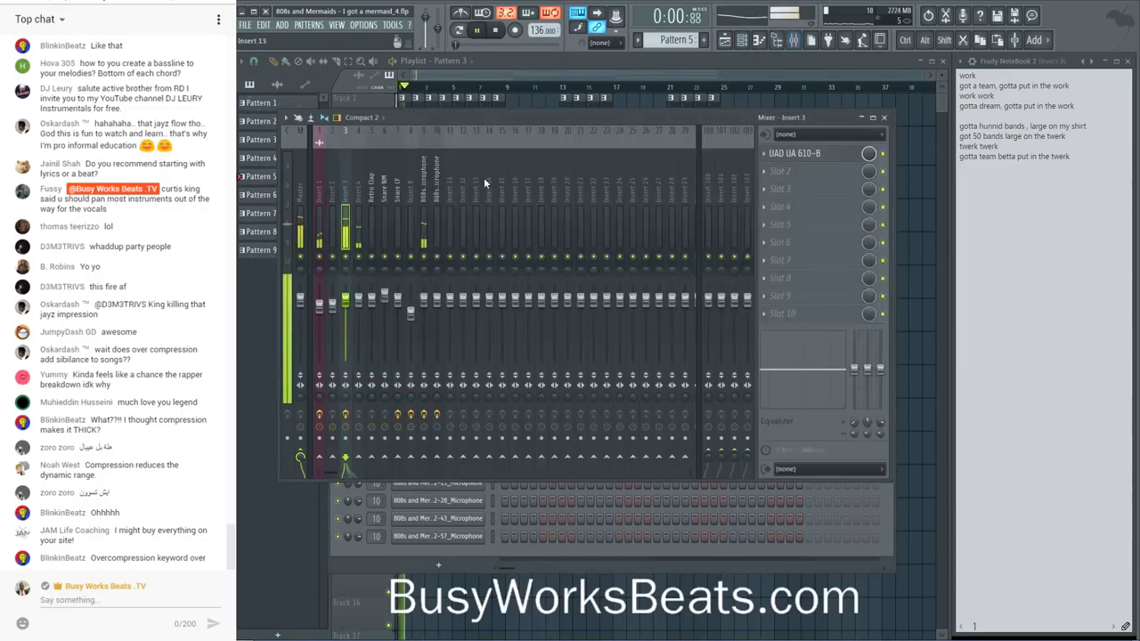
pyautogui.click(437, 192)
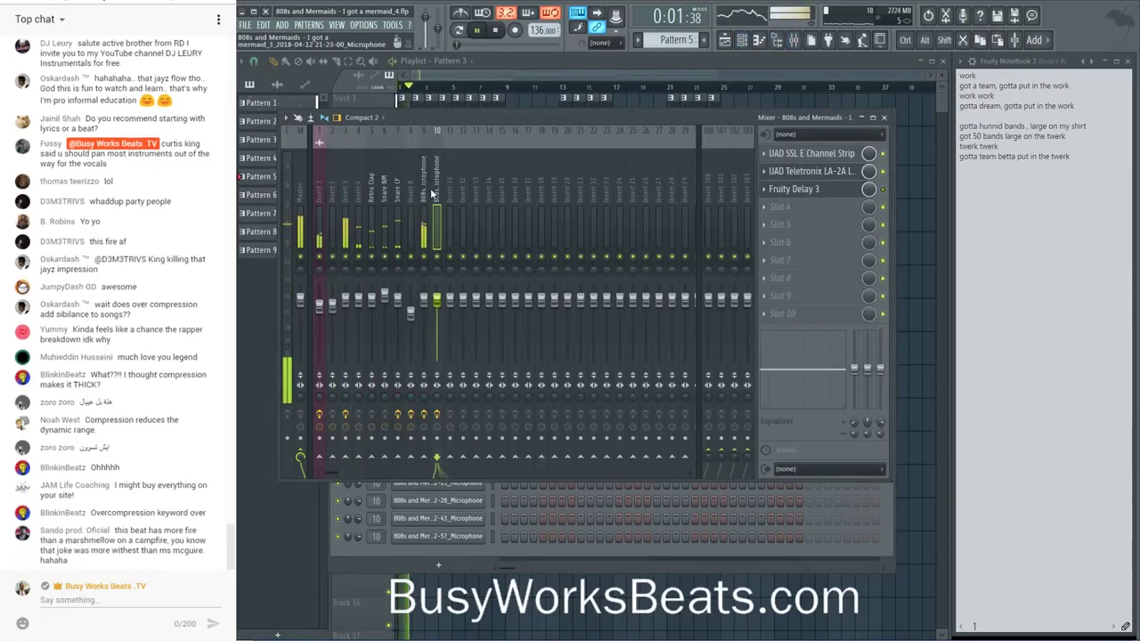
pyautogui.click(824, 172)
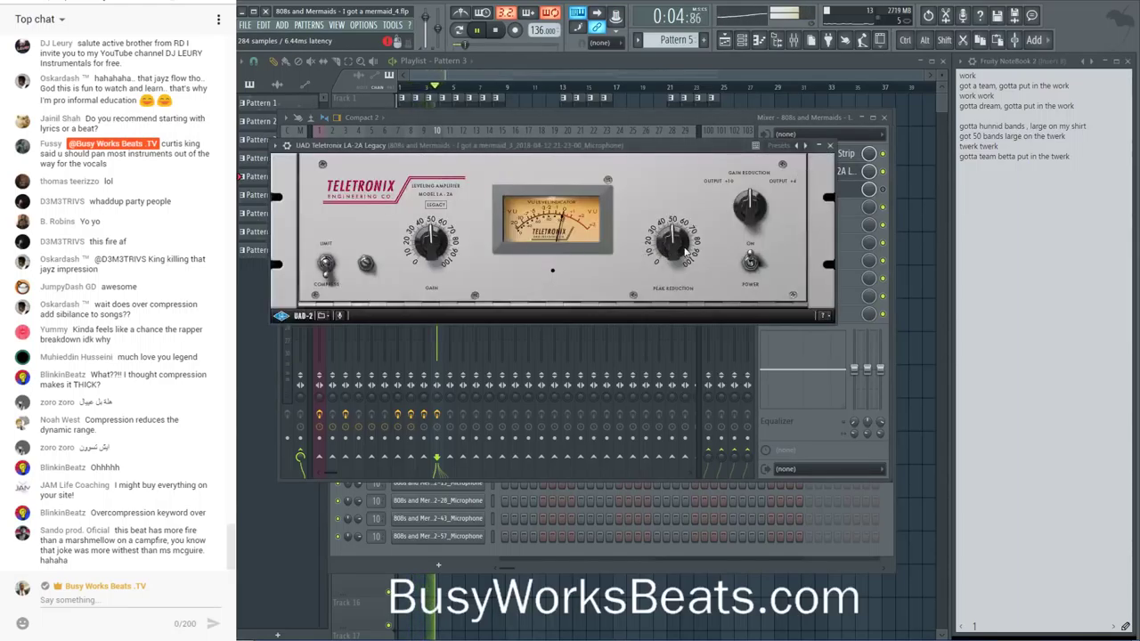
pyautogui.moveTo(686, 254); pyautogui.dragTo(675, 241)
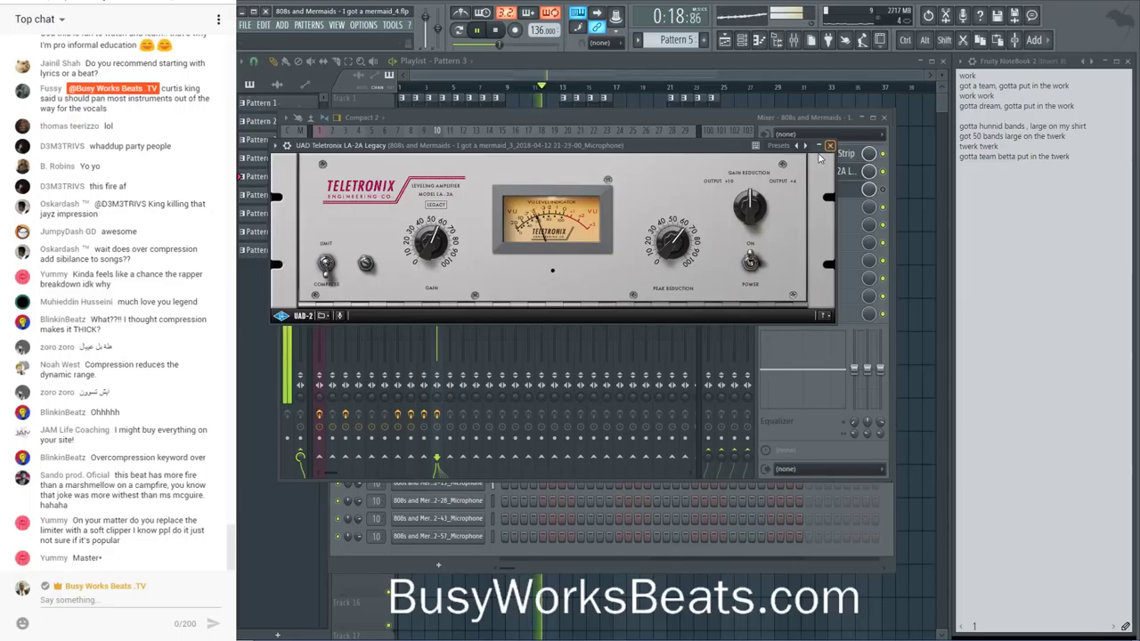
pyautogui.press('space')
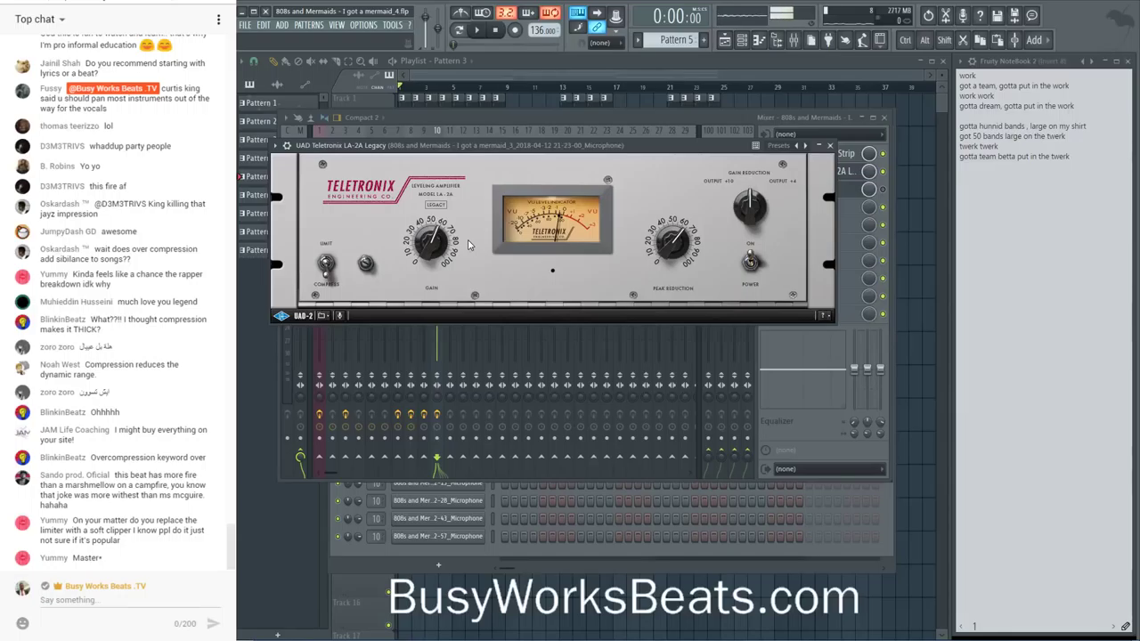
# - Close the open plugin and tool windows, start playback from bar 9, and bring up the mixer
pyautogui.scroll(1, 445, 250)
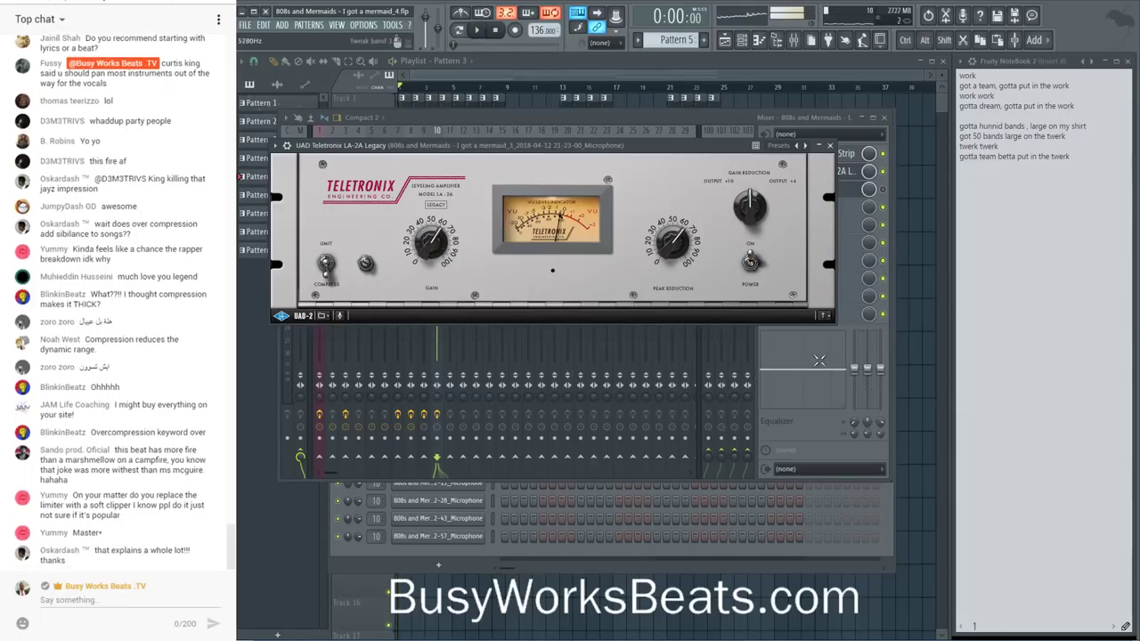
pyautogui.press('F12')
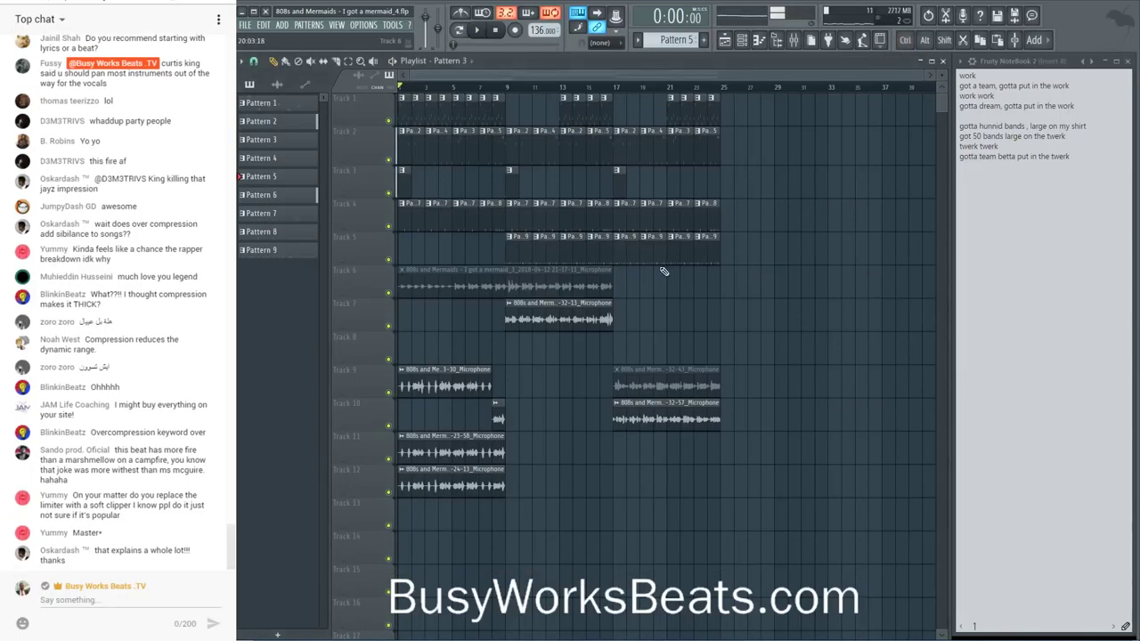
pyautogui.click(514, 87)
pyautogui.press('space')
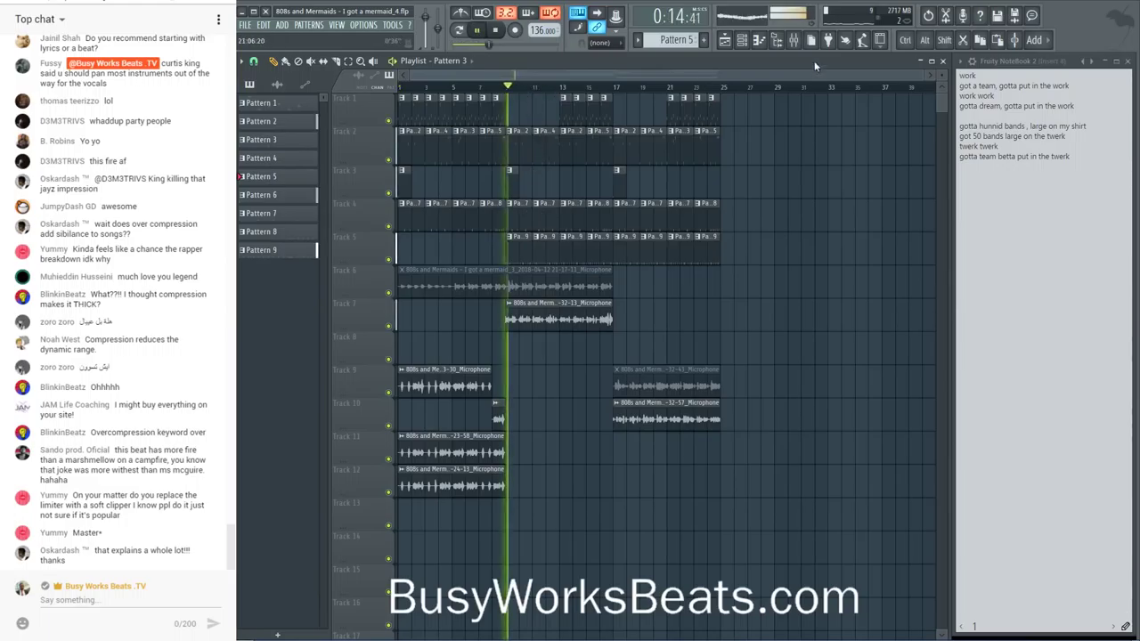
pyautogui.press('F9')
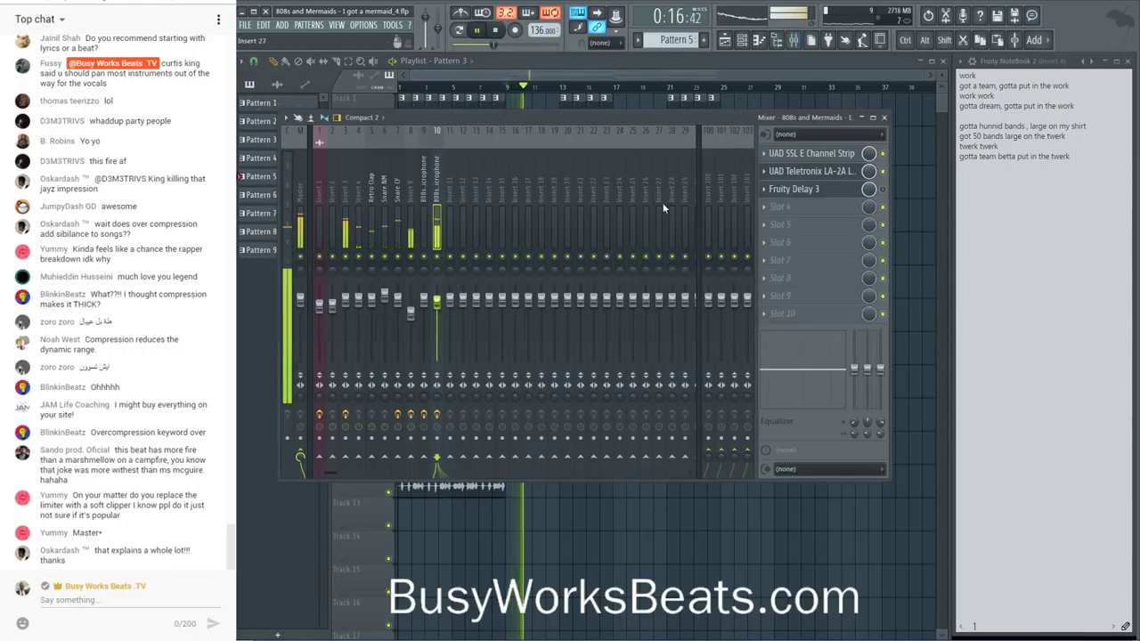
# - Load Altiverb 7 with the Teldex Berlin space on Insert 100 and send the track 10 vocal to it at about 28%
pyautogui.click(780, 207)
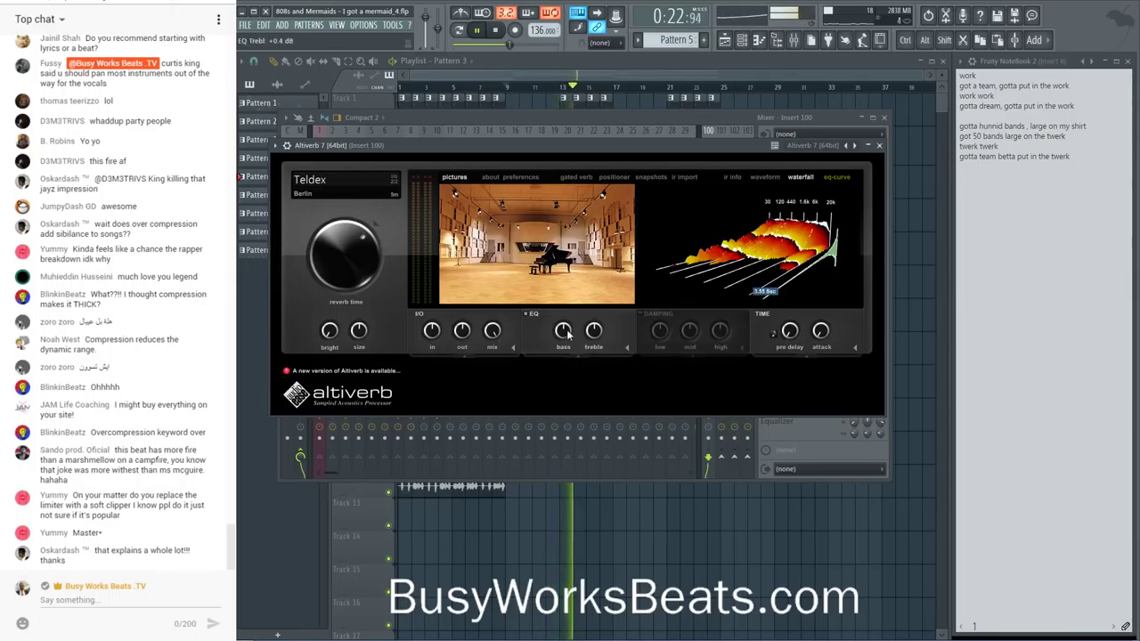
pyautogui.click(882, 146)
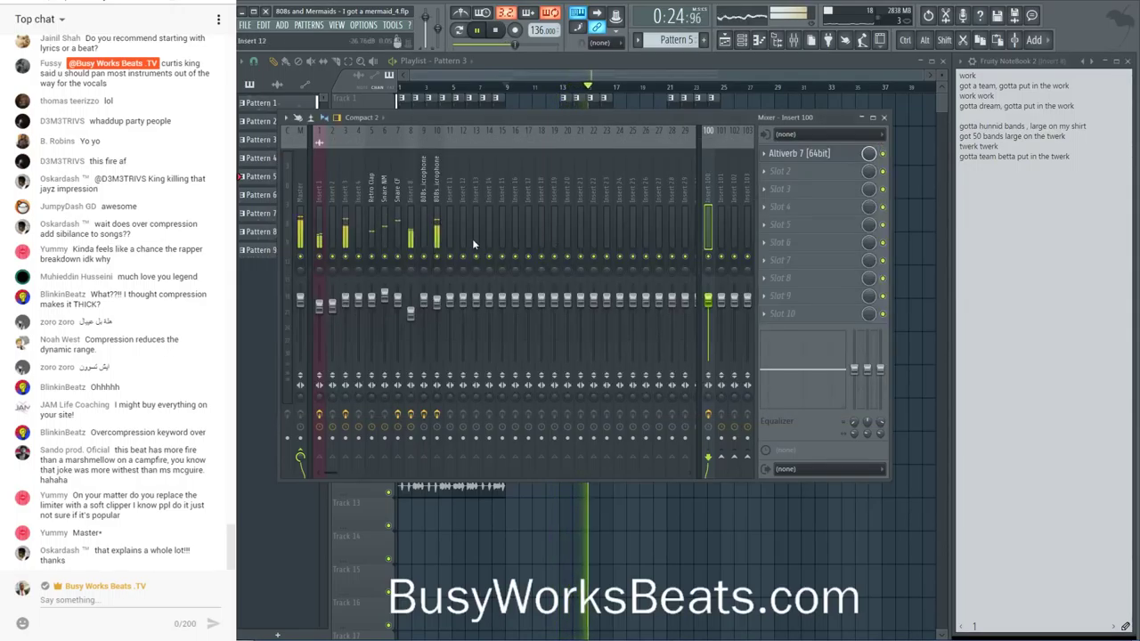
pyautogui.click(437, 194)
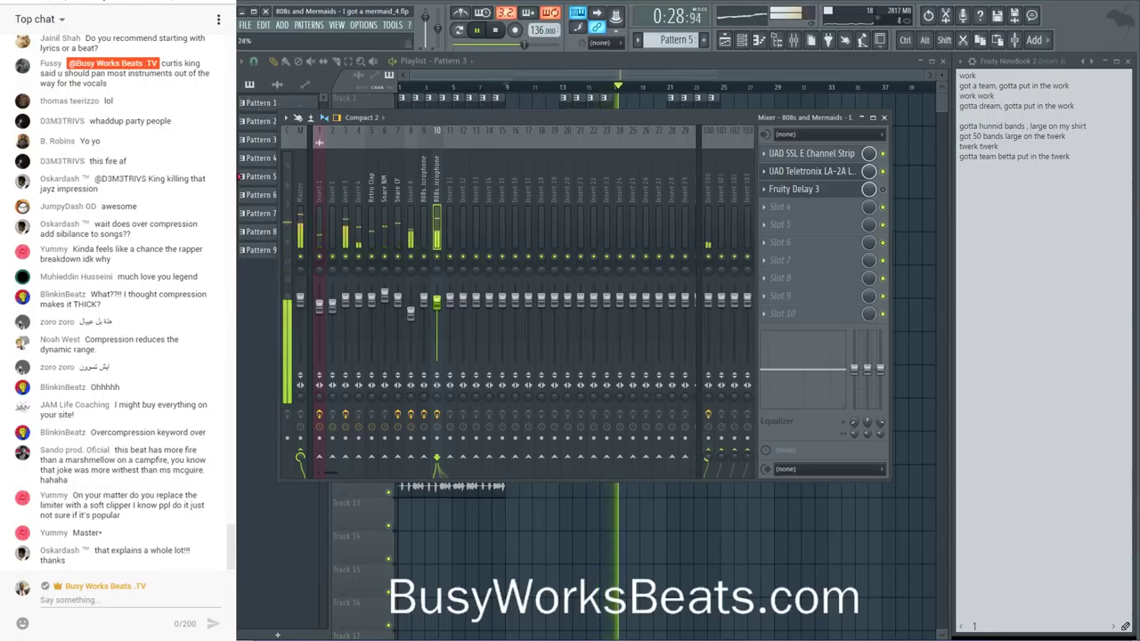
# - Set the Insert 100 reverb's pre-delay to 35.5 ms, its EQ bass to -6.7 dB and its EQ treble to +0.8 dB
pyautogui.click(708, 193)
pyautogui.click(816, 158)
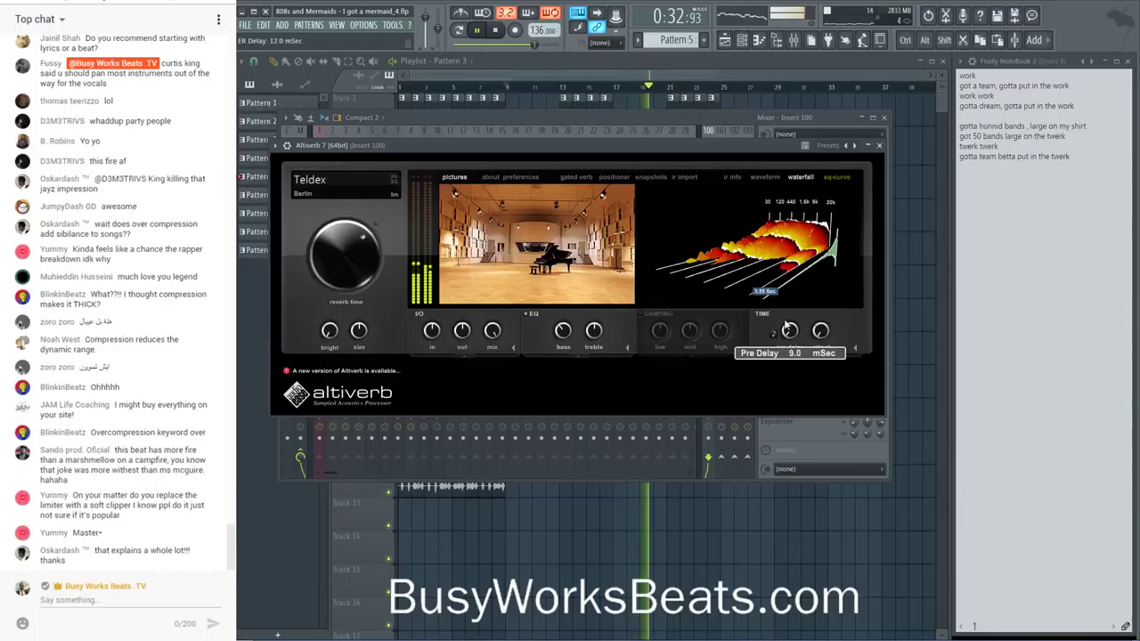
pyautogui.moveTo(785, 294)
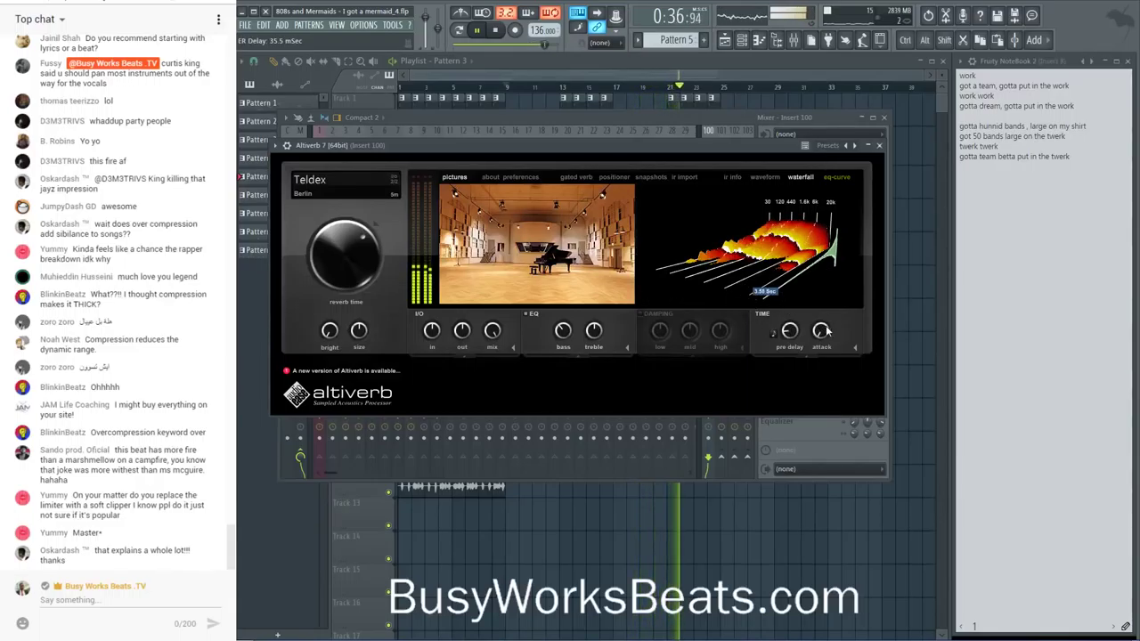
pyautogui.moveTo(354, 235)
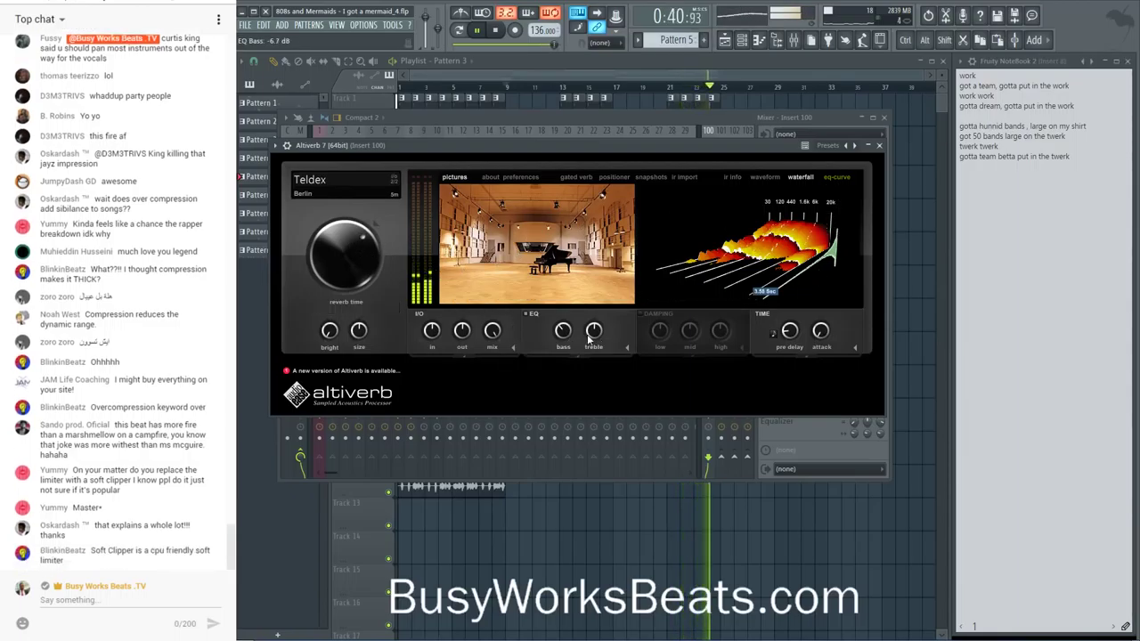
pyautogui.moveTo(594, 331)
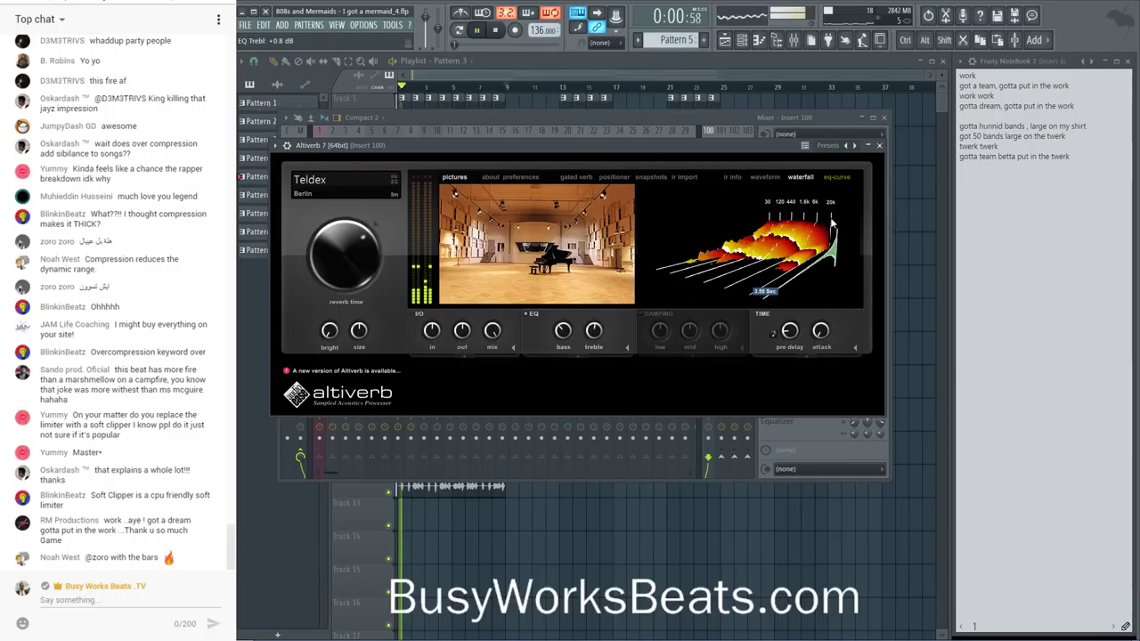
pyautogui.click(879, 145)
# - Route the track 9 vocal and Insert 1 to the reverb on Insert 100, and hide the mixer
pyautogui.click(424, 191)
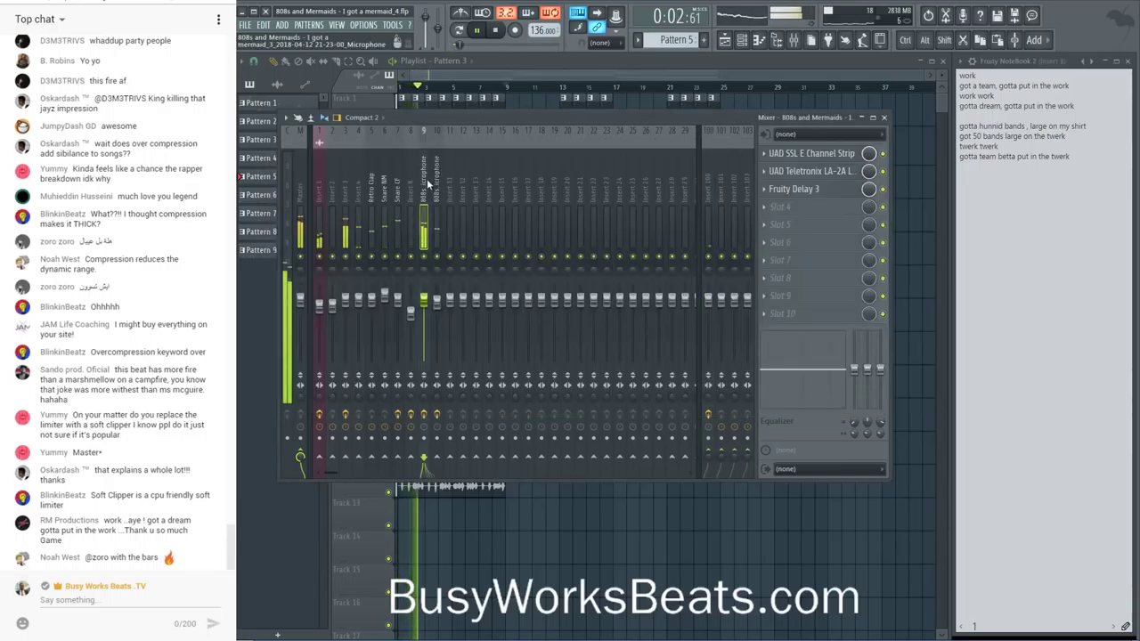
pyautogui.click(319, 196)
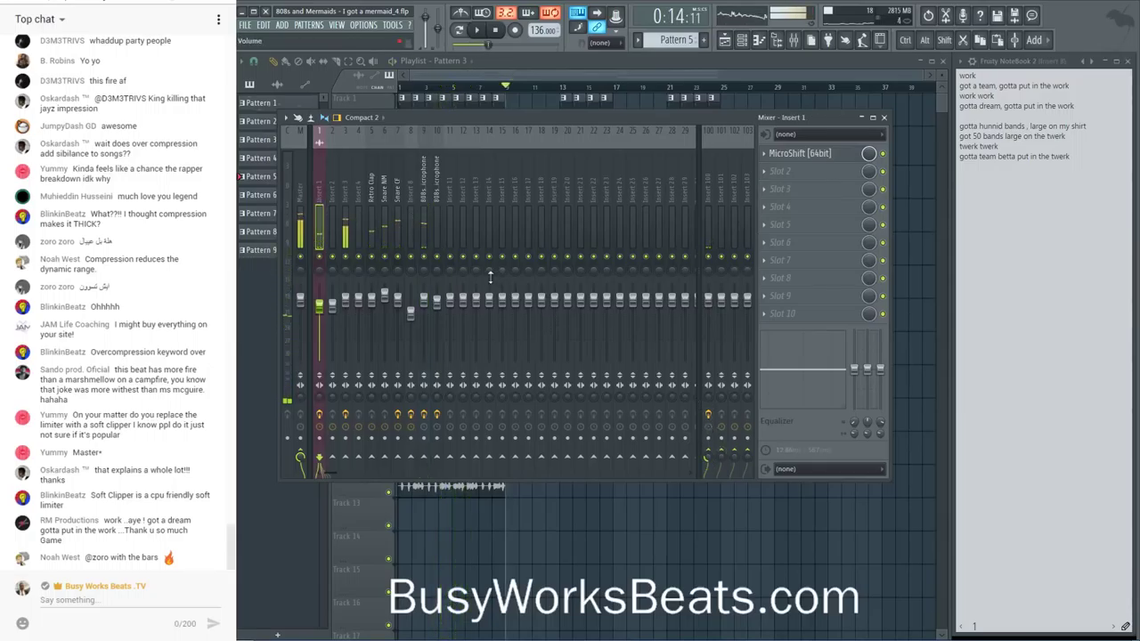
pyautogui.press('F9')
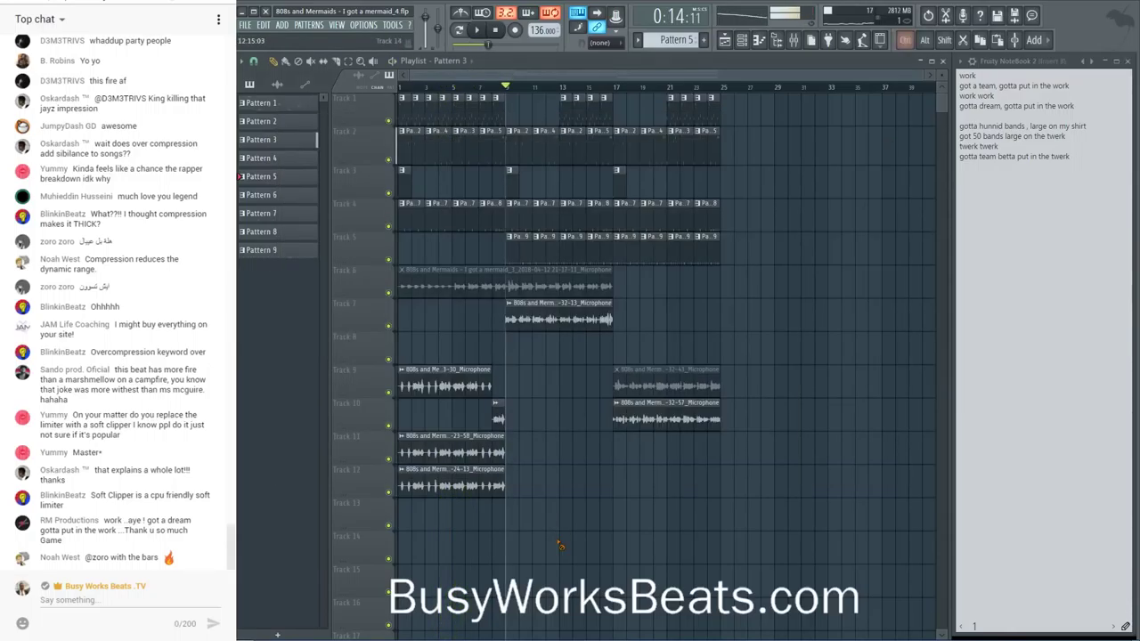
# - With the song playing, set the track 10 SSL E Channel Strip's HMF frequency to 3.29 kHz and HMF gain to 1.6 dB
pyautogui.press('space')
pyautogui.press('F9')
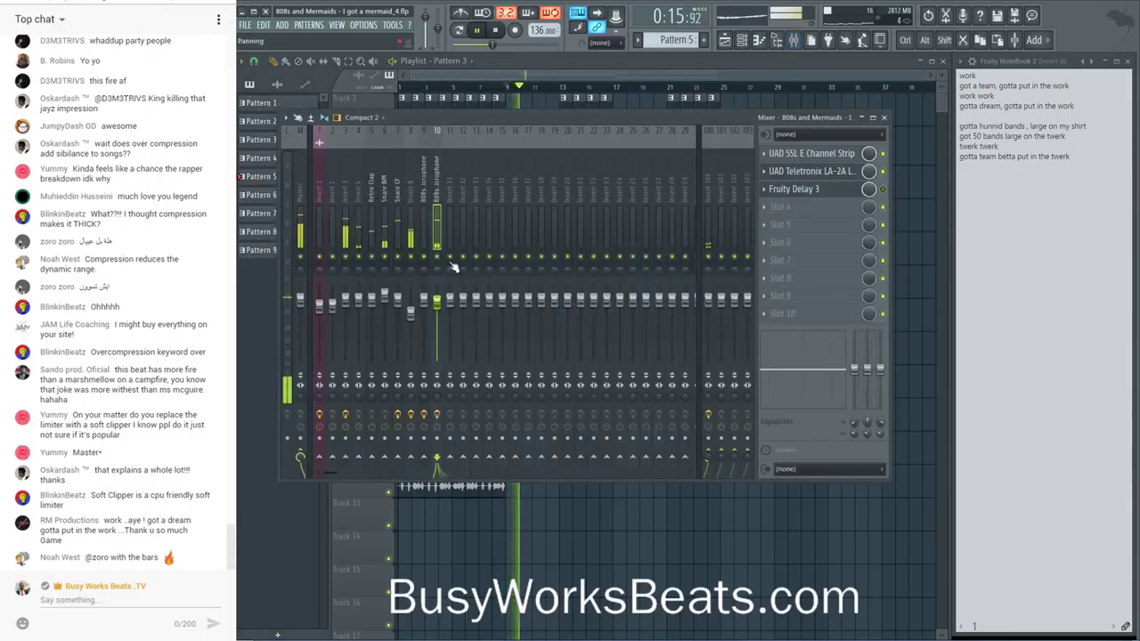
pyautogui.click(846, 154)
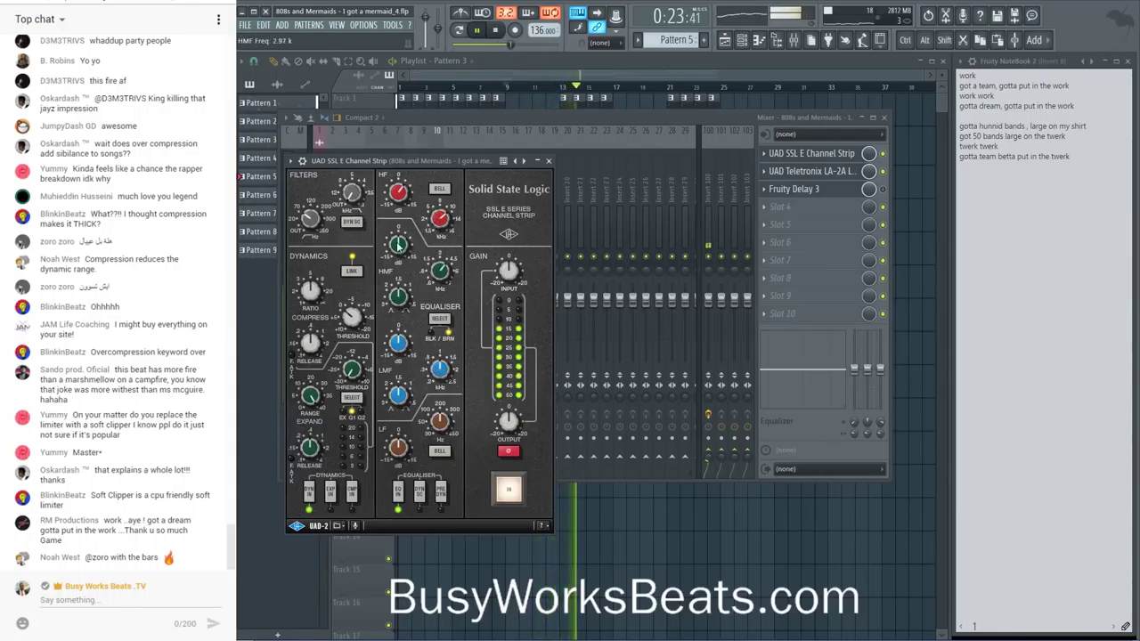
pyautogui.scroll(4, 397, 241)
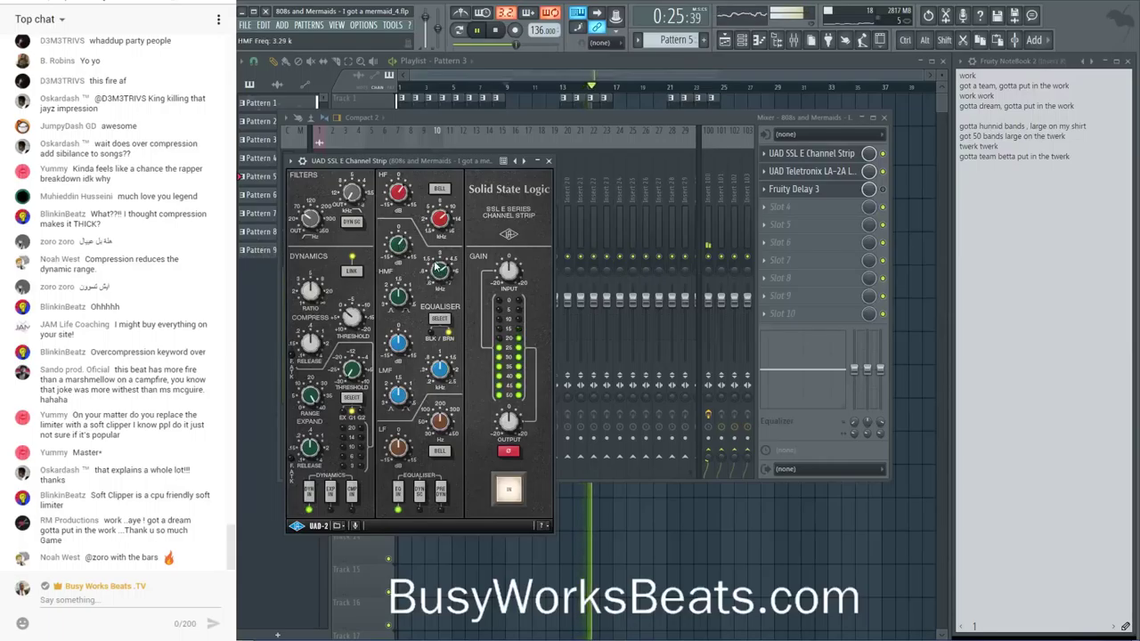
pyautogui.scroll(-3, 398, 244)
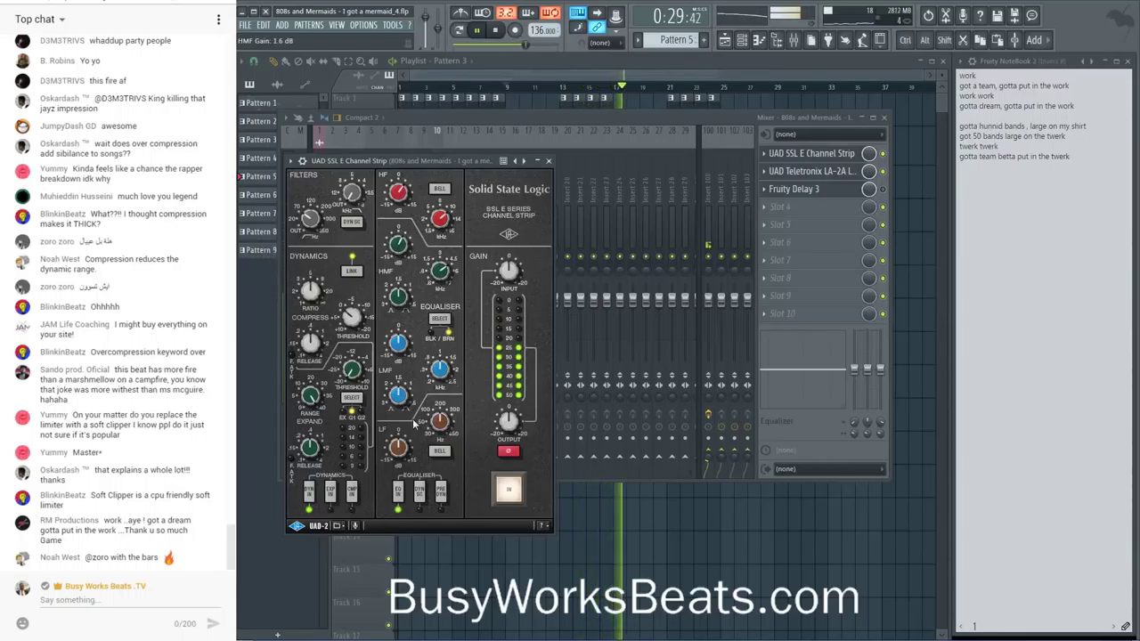
# - Set the channel strip's LMF frequency to 254 Hz and LMF gain to 0.8 dB, and close its window
pyautogui.click(400, 353)
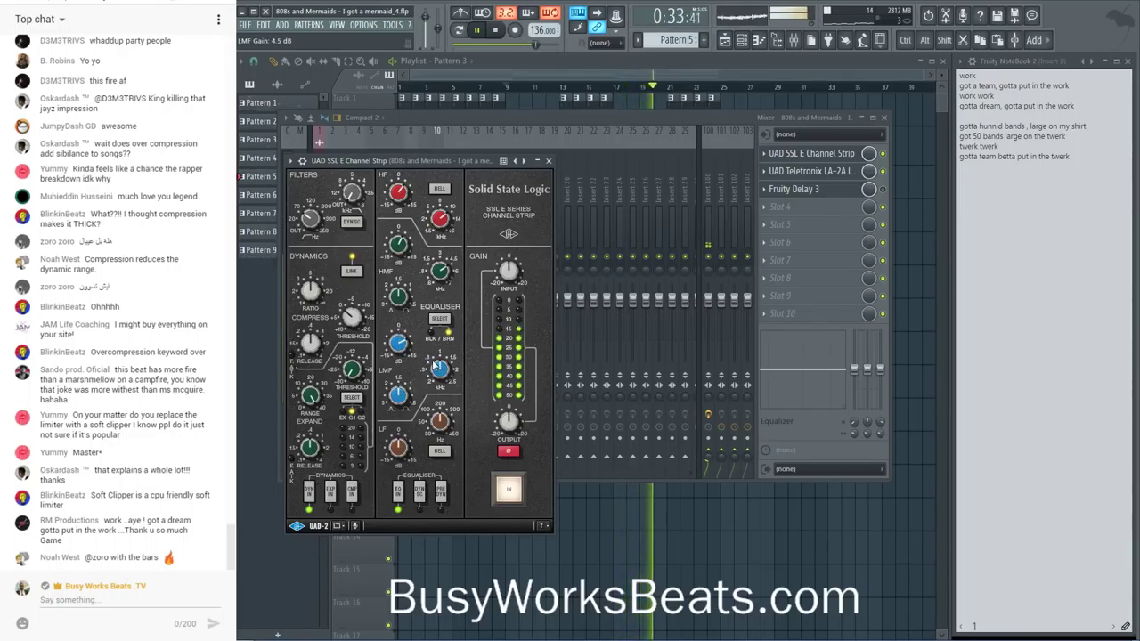
pyautogui.moveTo(438, 385); pyautogui.dragTo(437, 415)
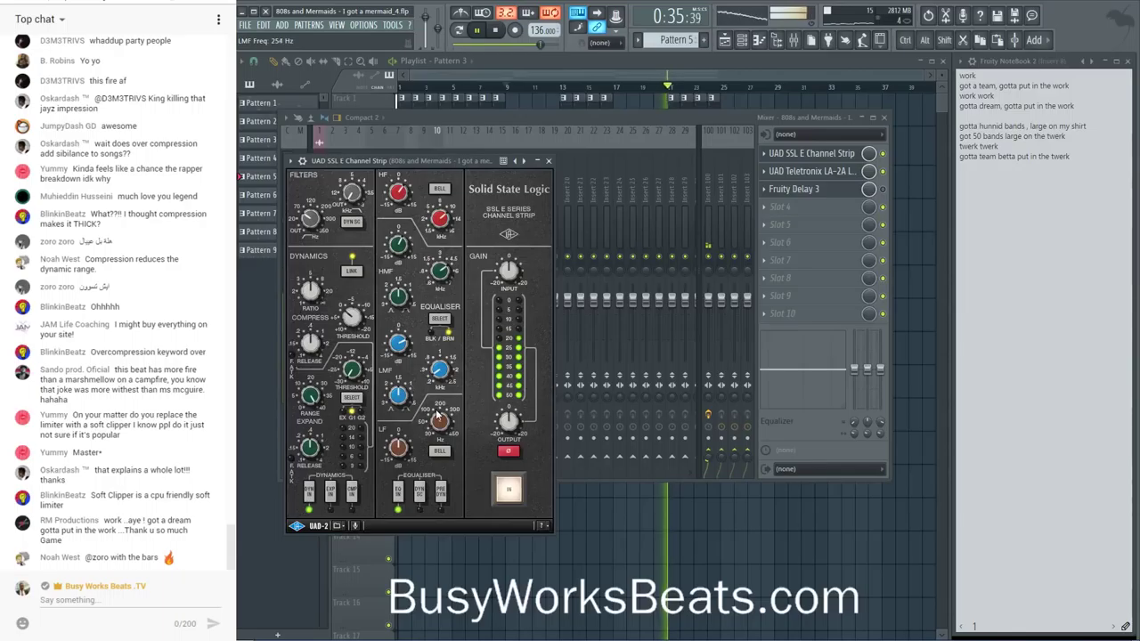
pyautogui.moveTo(401, 356); pyautogui.dragTo(403, 370)
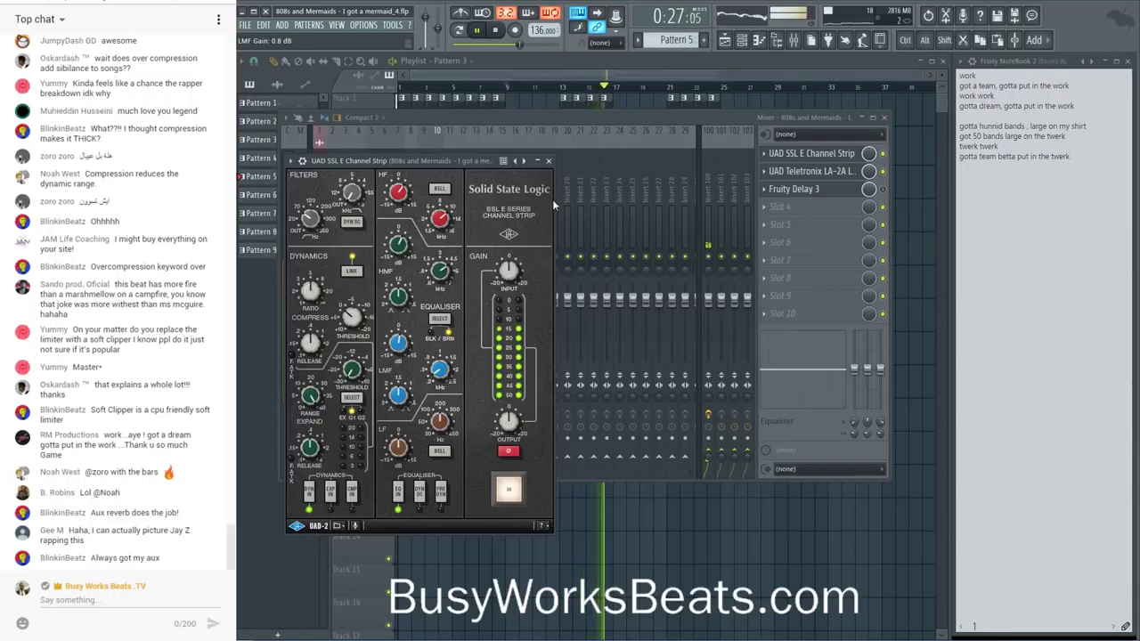
pyautogui.click(548, 161)
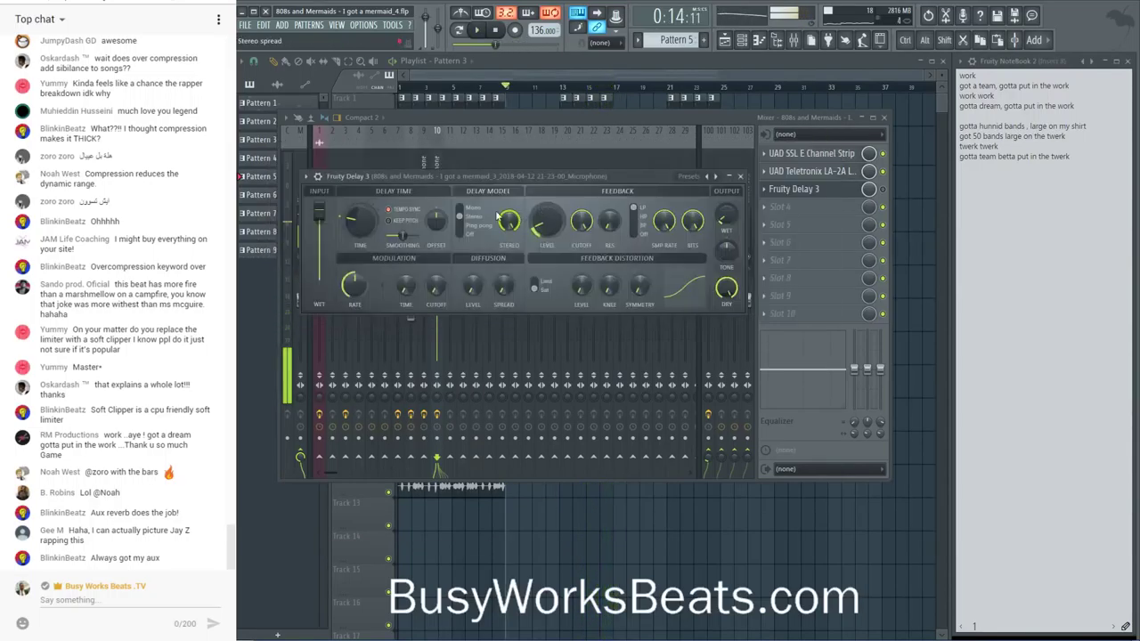
# - Close Fruity Delay 3, resume playback and slightly lower the track 10 vocal's mixer volume
pyautogui.click(741, 176)
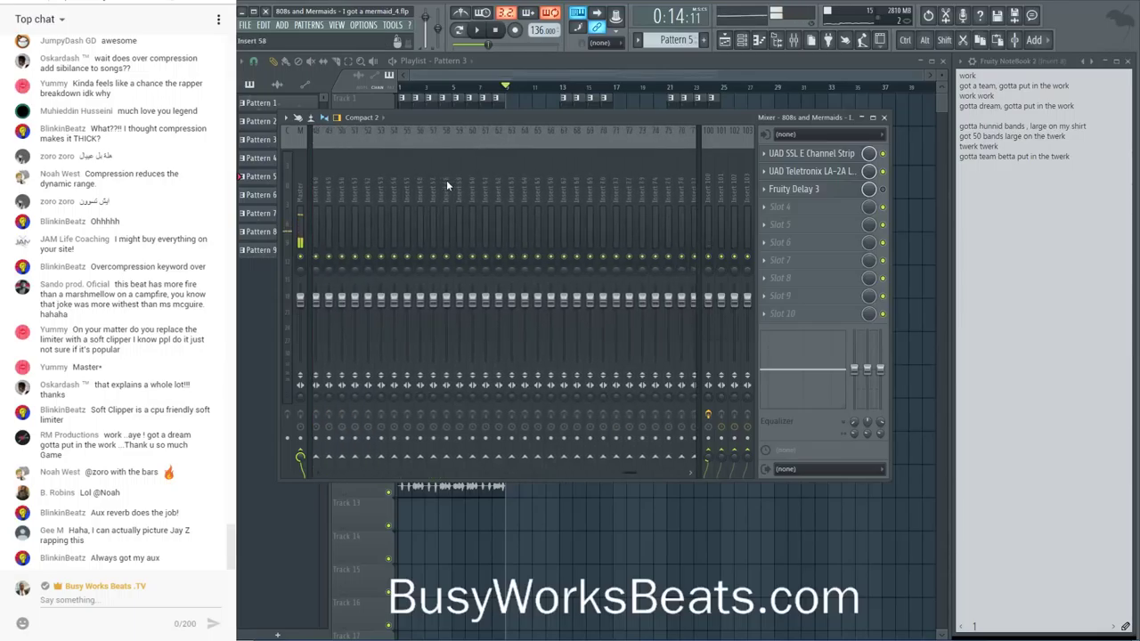
pyautogui.press('space')
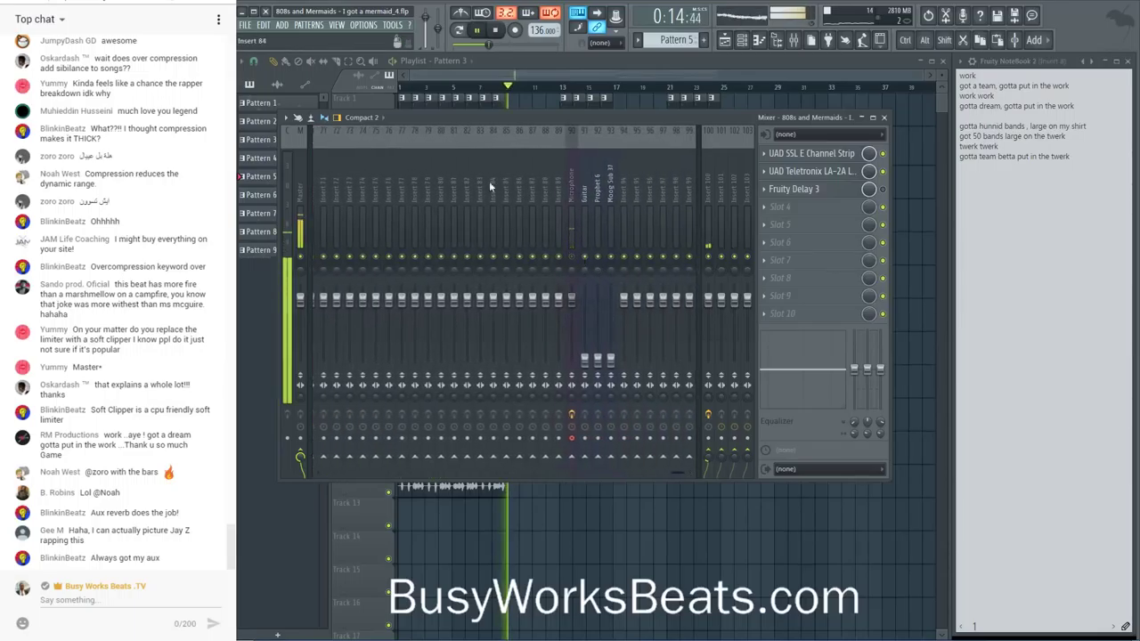
pyautogui.scroll(6, 482, 181)
pyautogui.scroll(16, 473, 183)
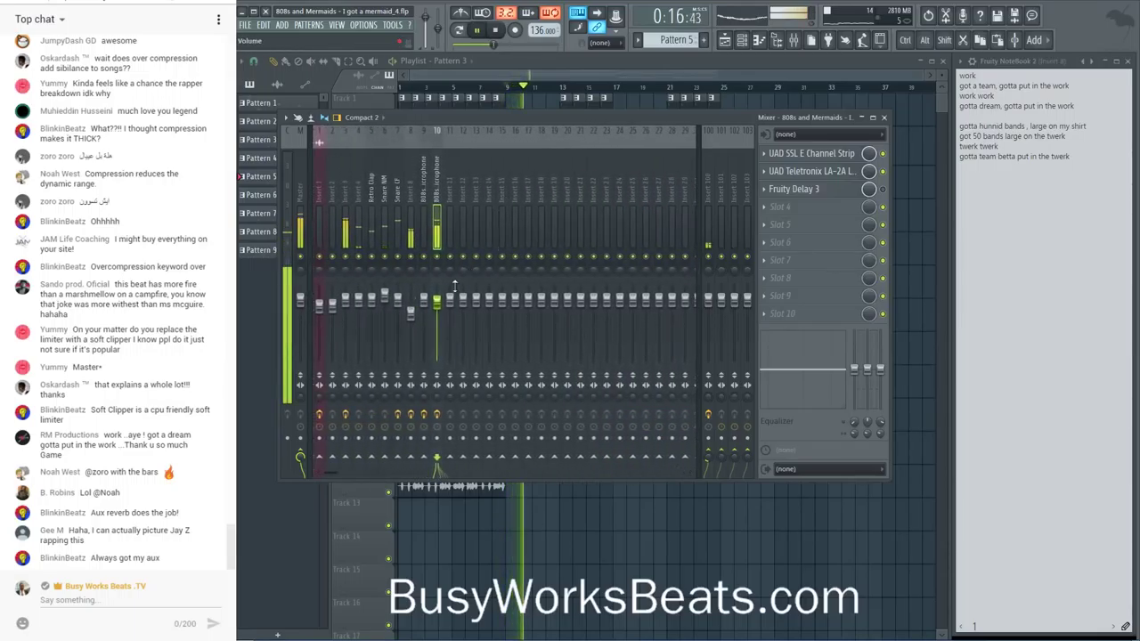
pyautogui.click(319, 141)
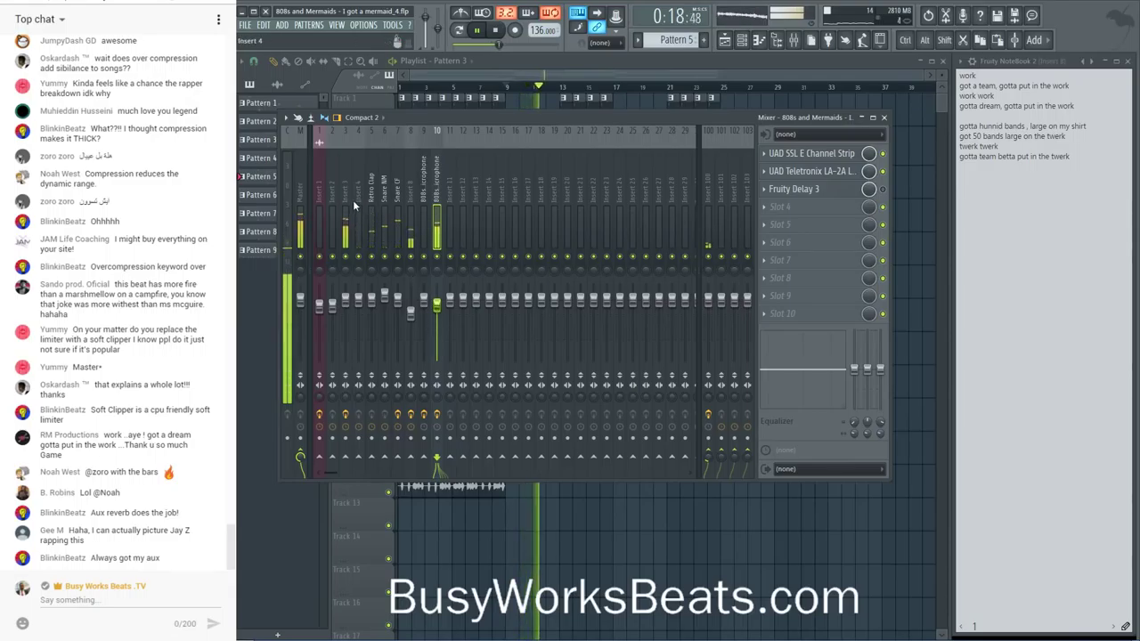
# - Hide the mixer, open the sample browser and expand the Percussion folder in X Drums
pyautogui.press('F9')
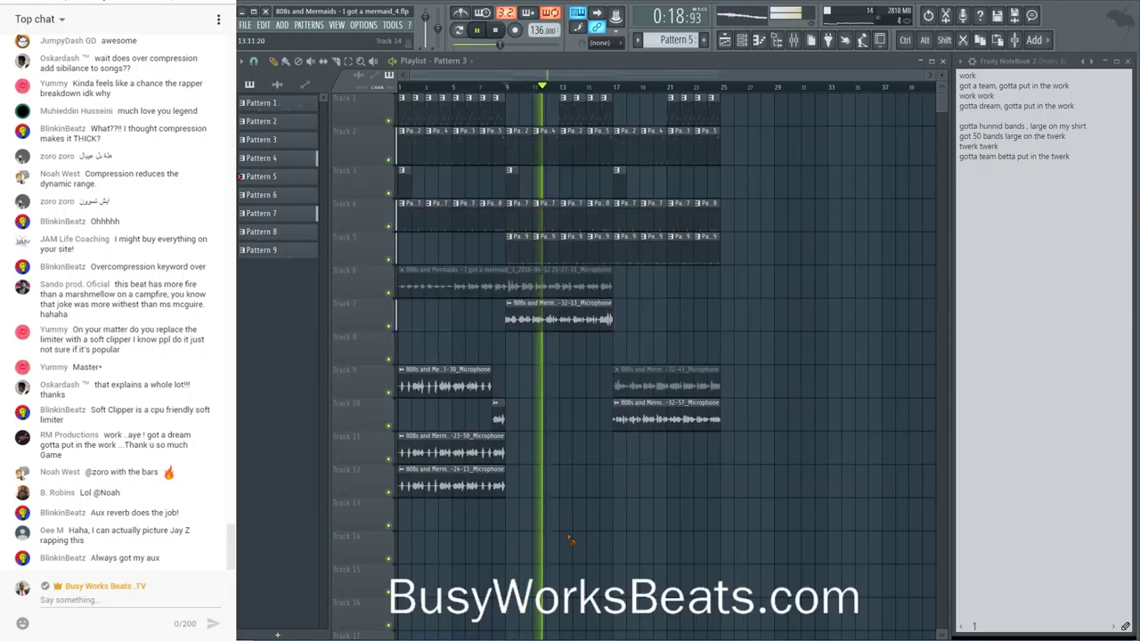
pyautogui.click(795, 40)
pyautogui.hotkey('alt', 'F8')
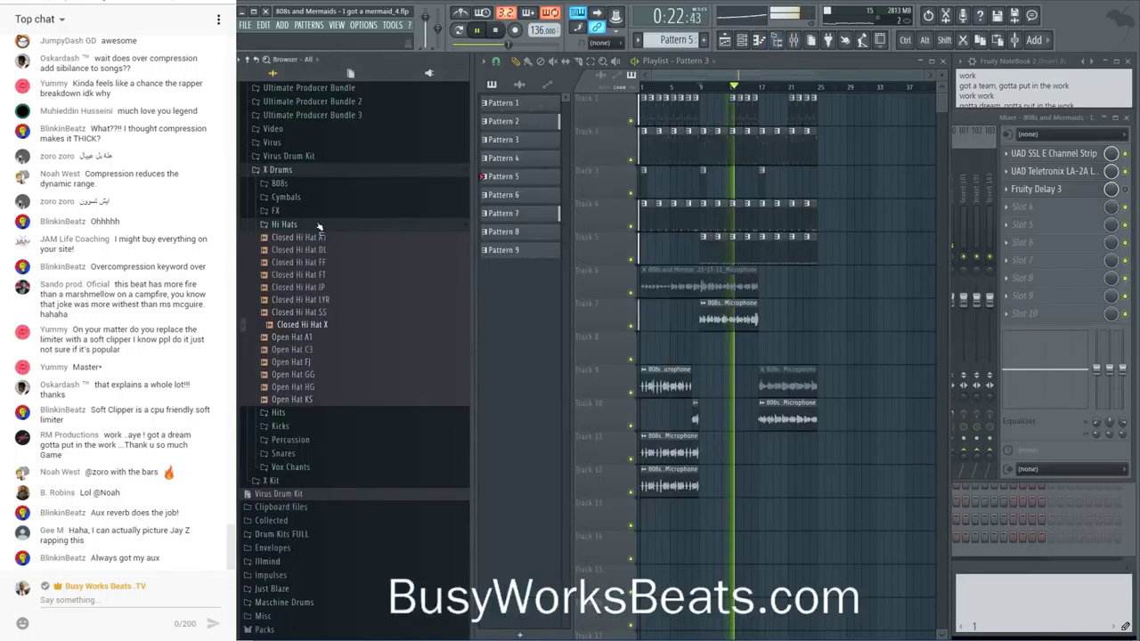
pyautogui.click(303, 440)
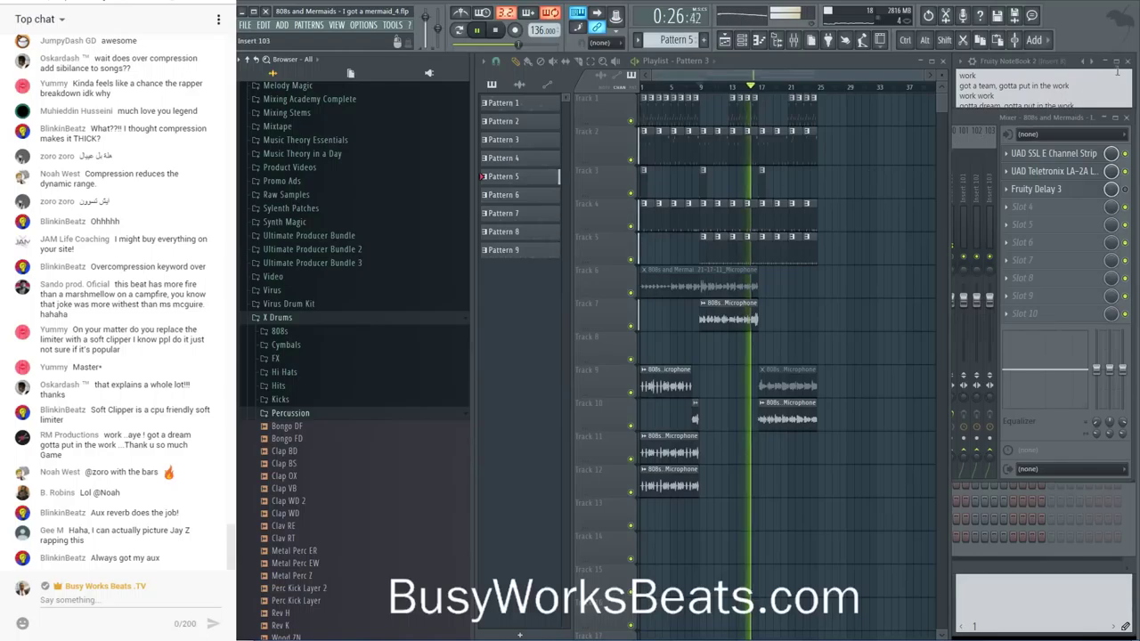
# - Close the mixer and channel rack windows and maximize the Playlist beside the browser
pyautogui.click(1126, 118)
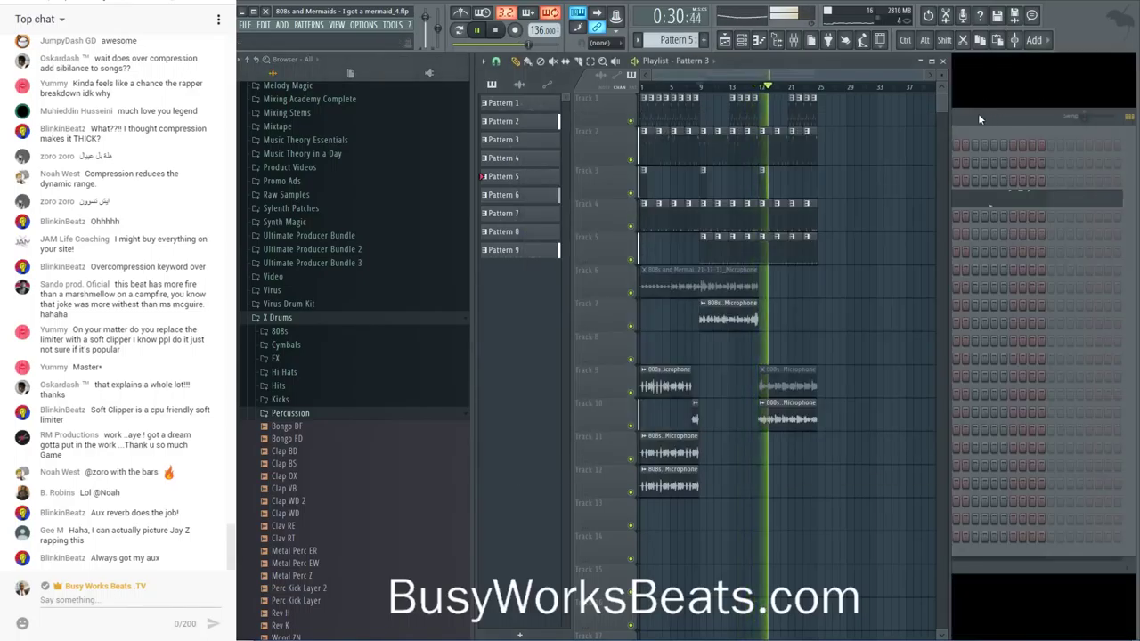
pyautogui.click(747, 40)
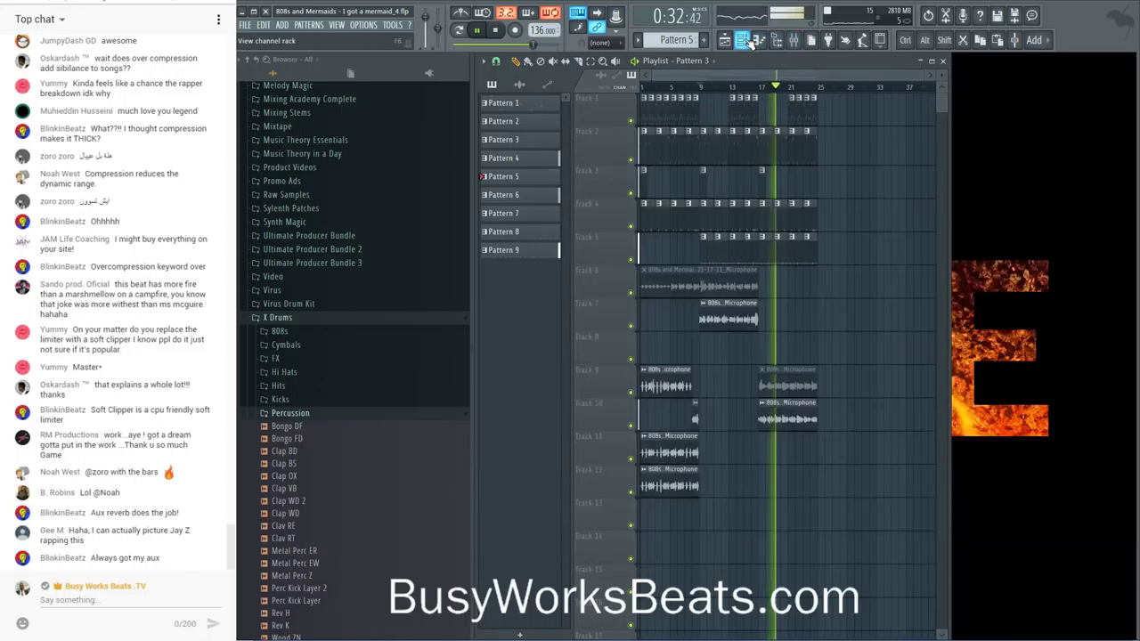
pyautogui.click(932, 61)
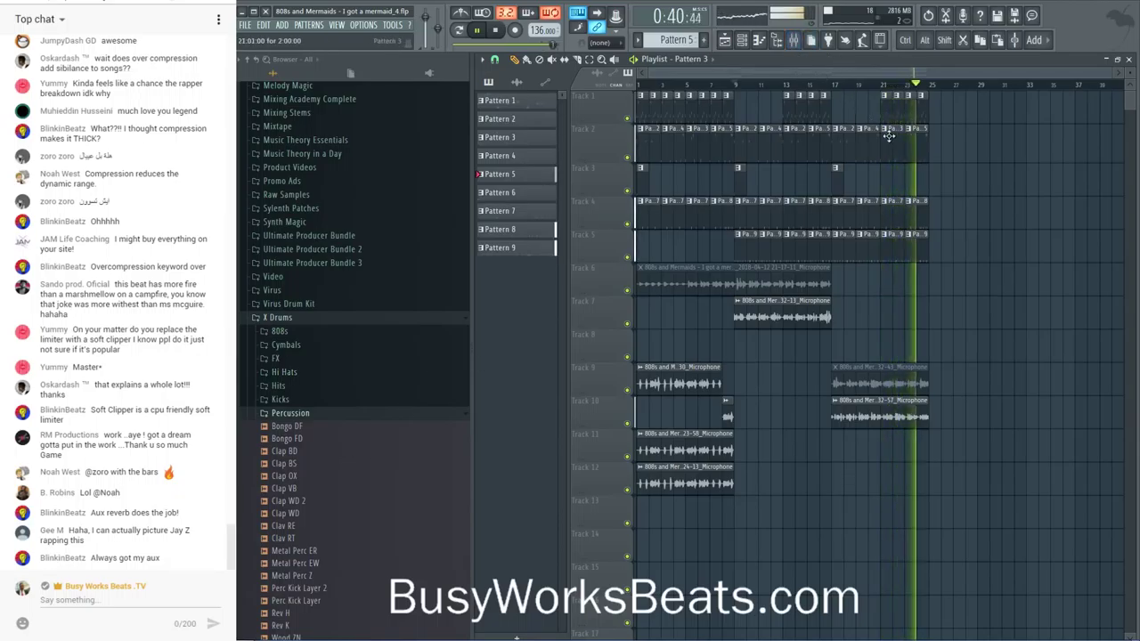
# - Add a Pattern 4 clip on Track 3 at bar 21 and trim its start to bar 22
pyautogui.scroll(4, 873, 138)
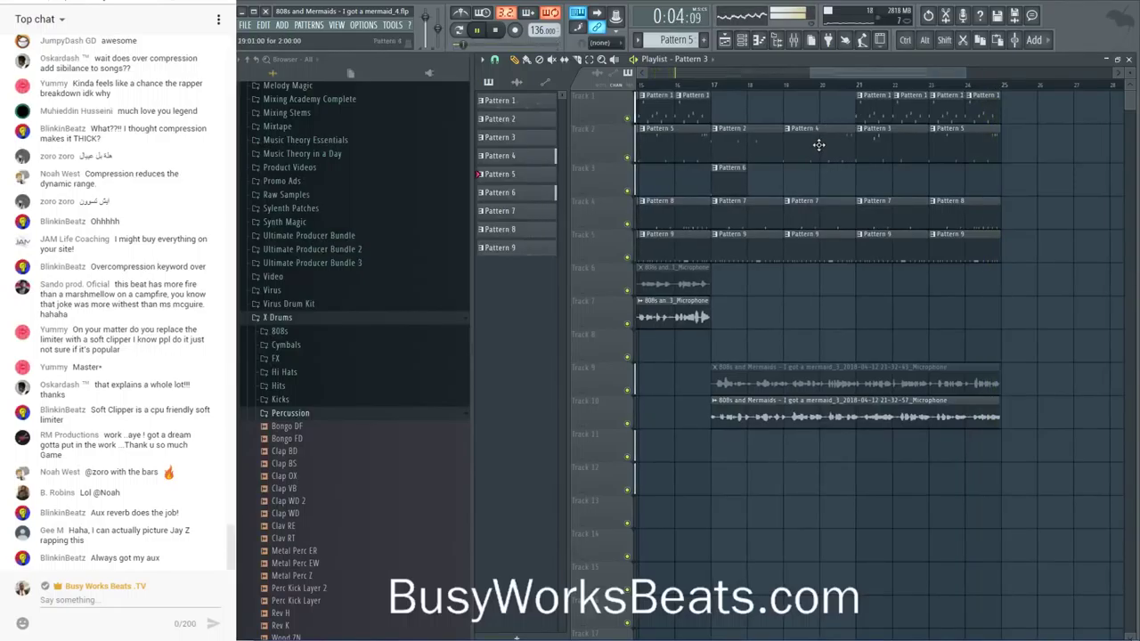
pyautogui.click(894, 184)
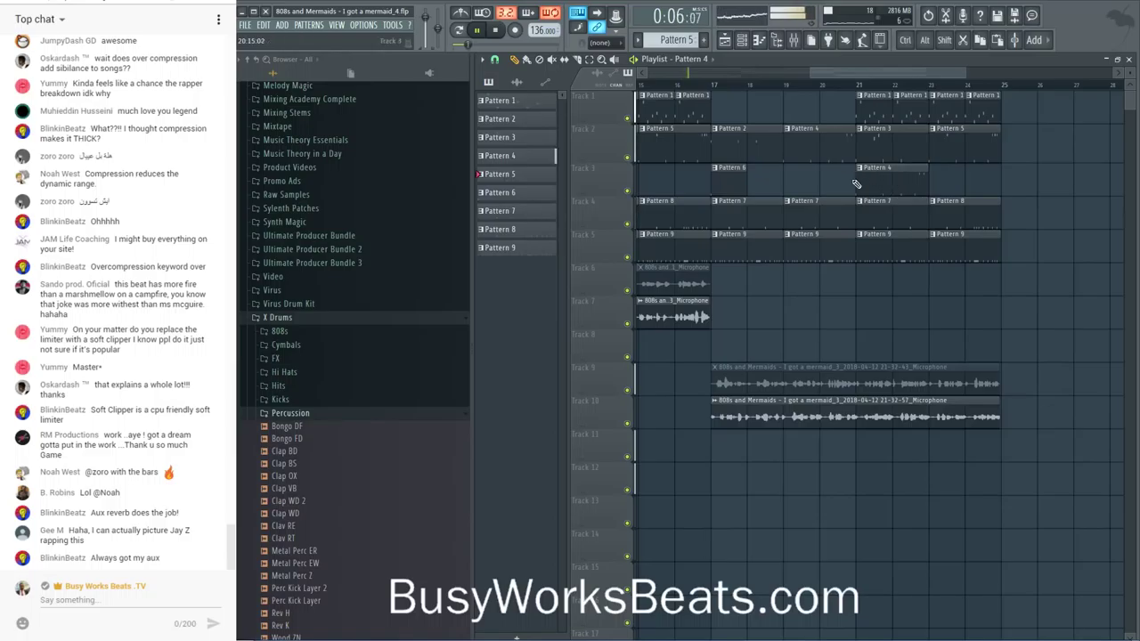
pyautogui.moveTo(857, 178); pyautogui.dragTo(900, 180)
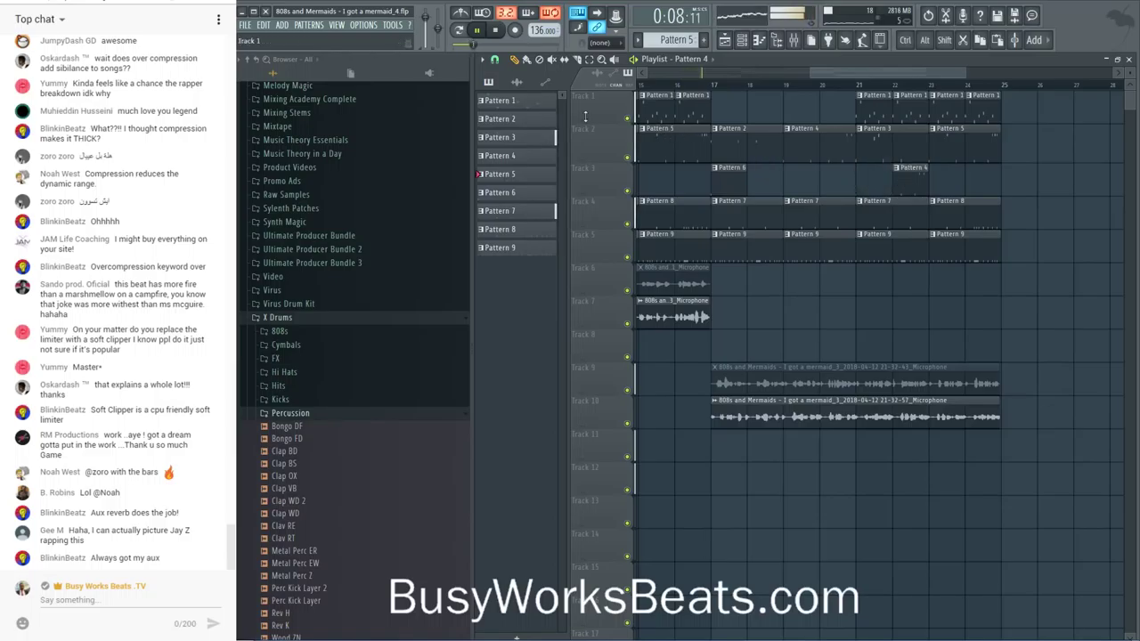
# - Trim the Track 3 Pattern 4 clip to a short fill before bar 23, shorten Pattern 3, and move the fill into its gap on Track 2
pyautogui.click(496, 60)
pyautogui.click(508, 217)
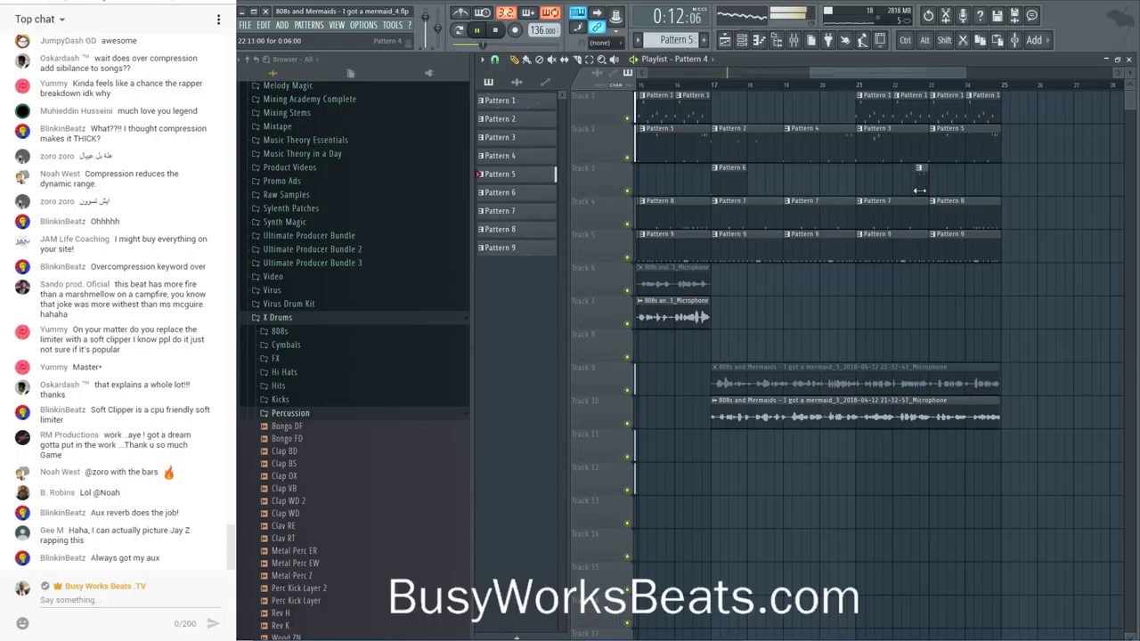
pyautogui.click(921, 171)
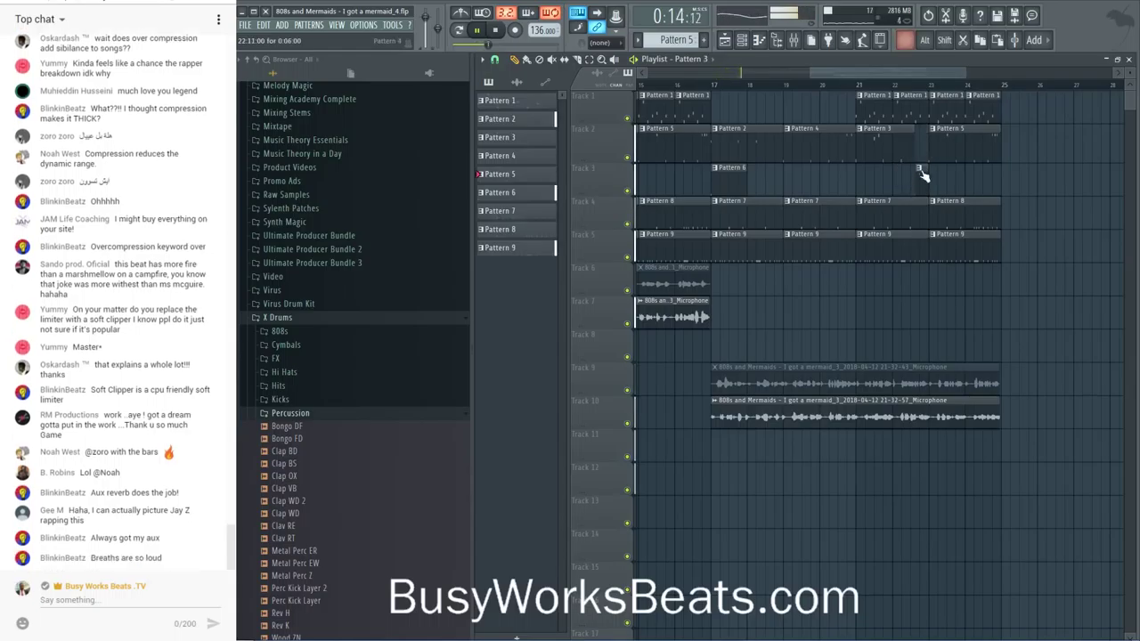
pyautogui.moveTo(924, 179); pyautogui.dragTo(924, 140)
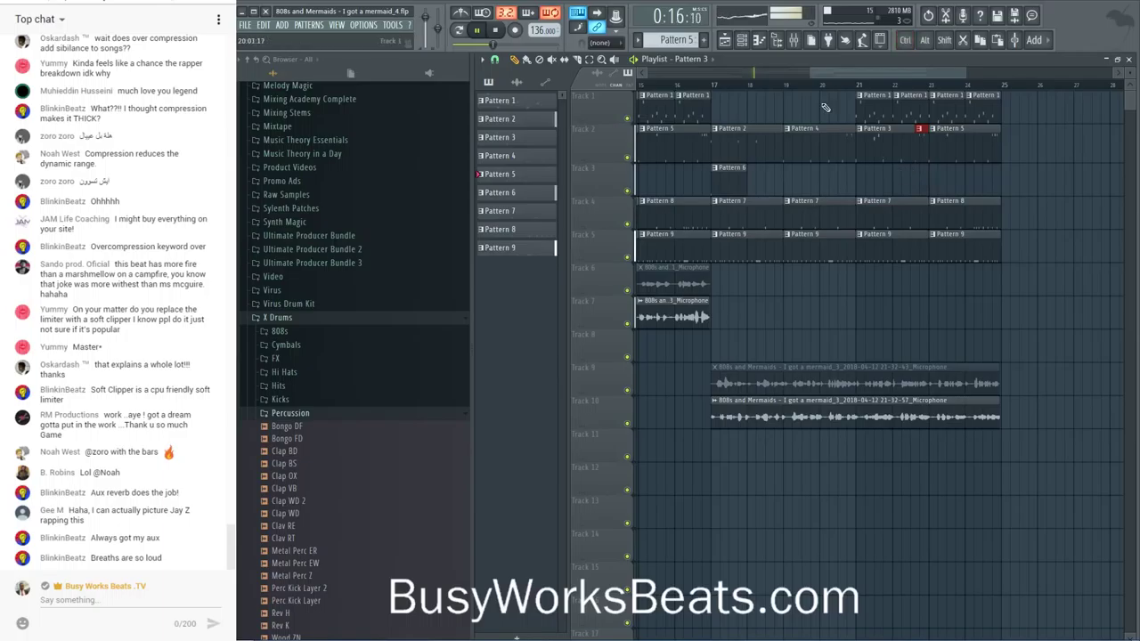
# - Check the UAD SSL E Channel Strip on the vocal's mixer insert 10, closing the plugin and mixer when done
pyautogui.scroll(-5, 799, 61)
pyautogui.press('F9')
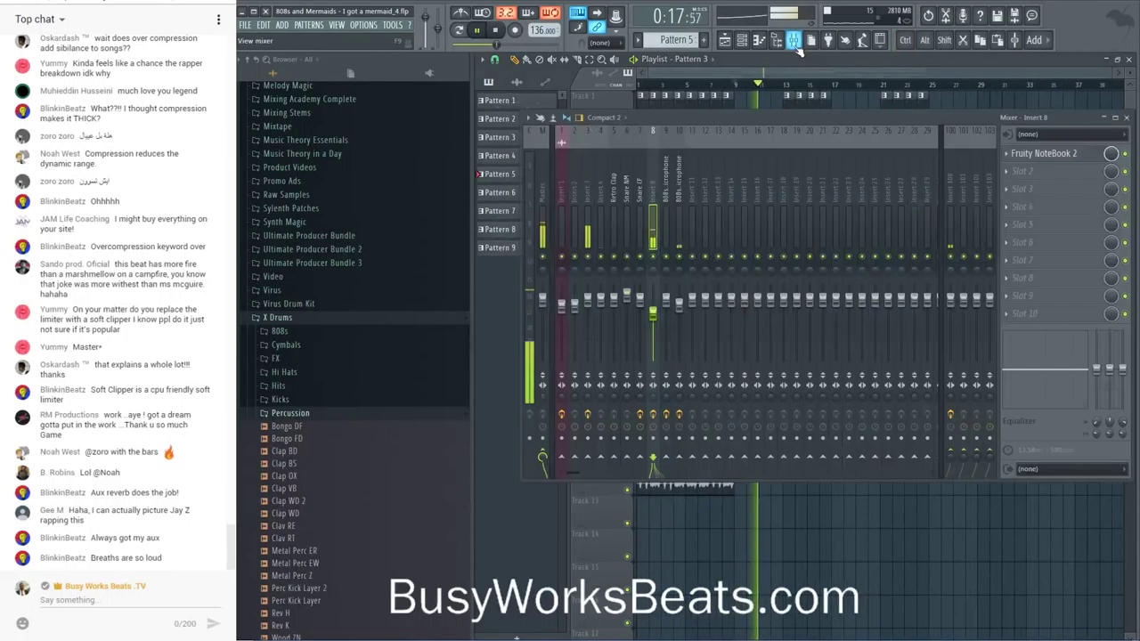
pyautogui.click(681, 187)
pyautogui.click(1056, 154)
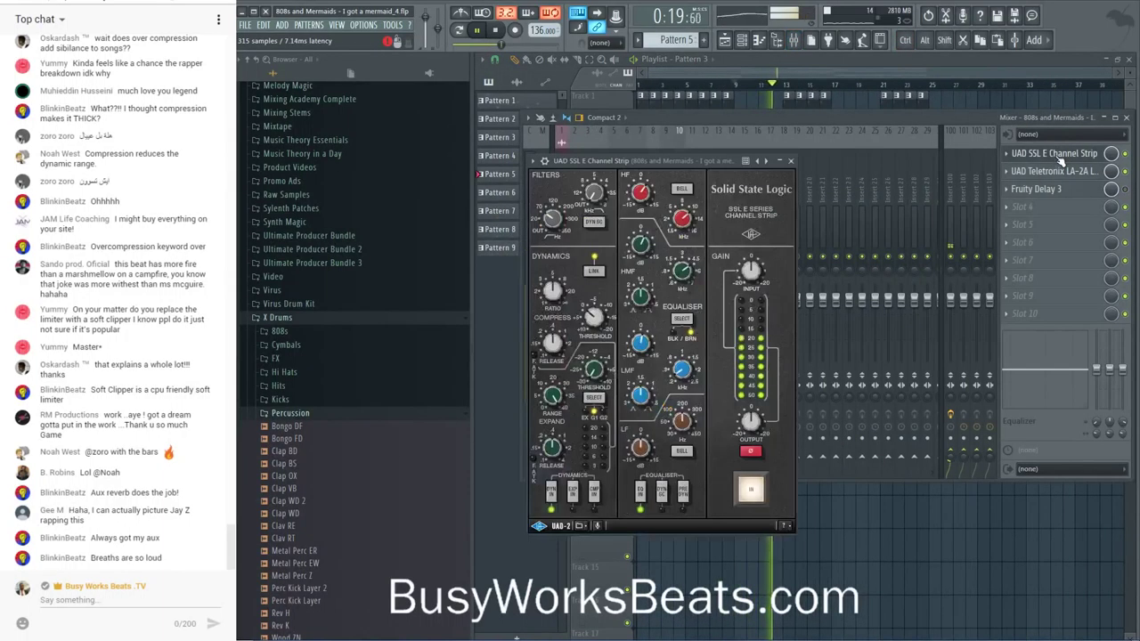
pyautogui.click(792, 162)
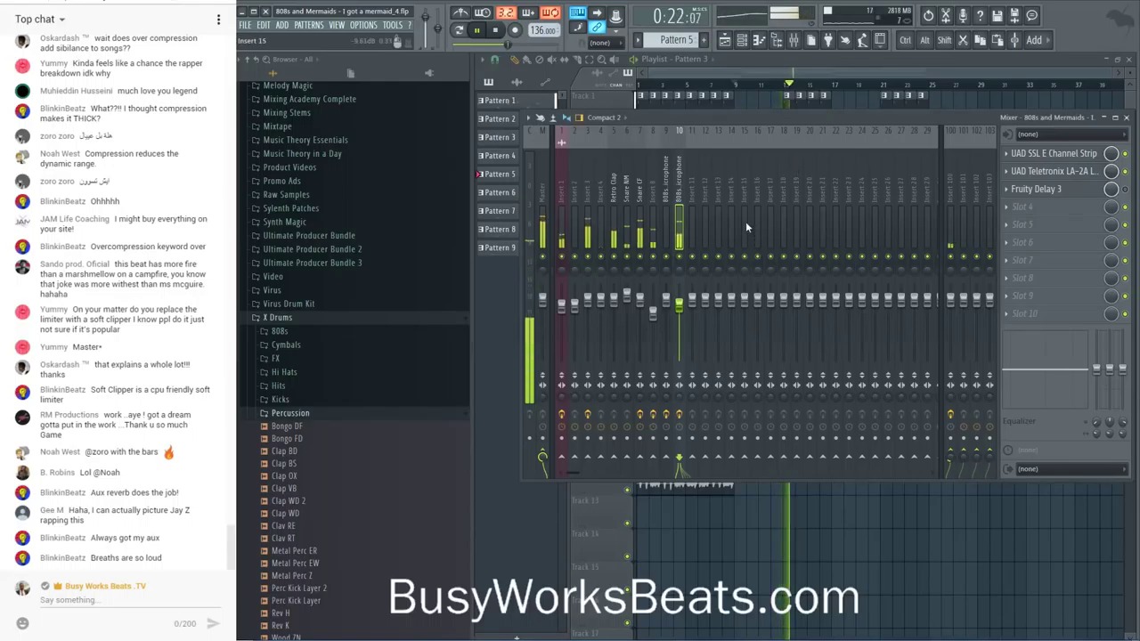
pyautogui.press('F9')
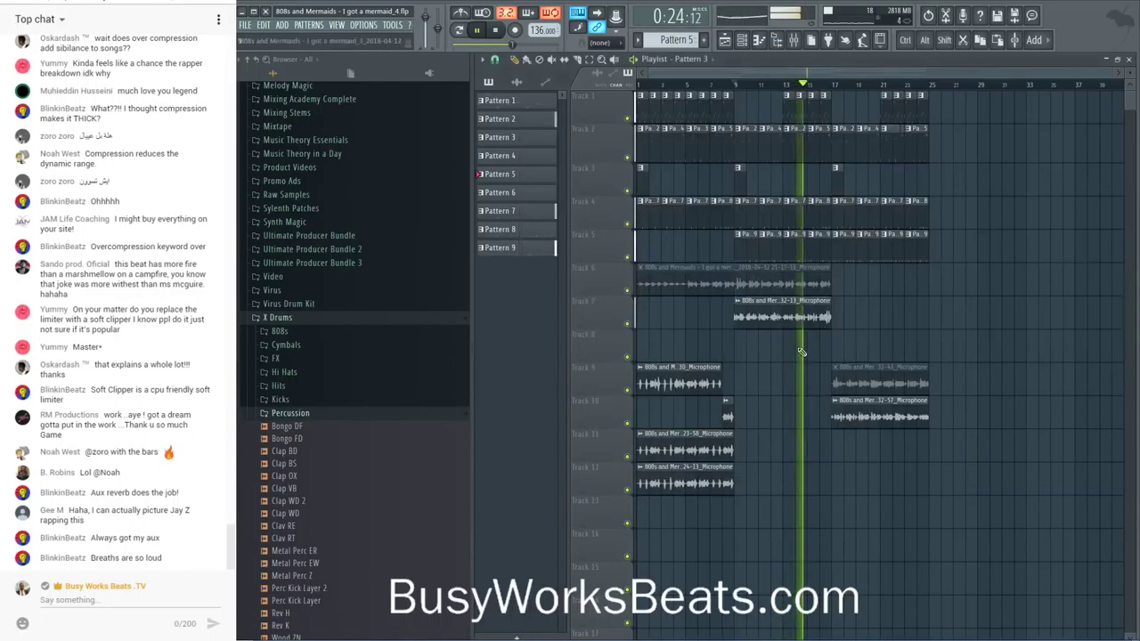
# - Send the message "taking out breaths" in the live chat
pyautogui.scroll(2, 763, 89)
pyautogui.scroll(2, 762, 89)
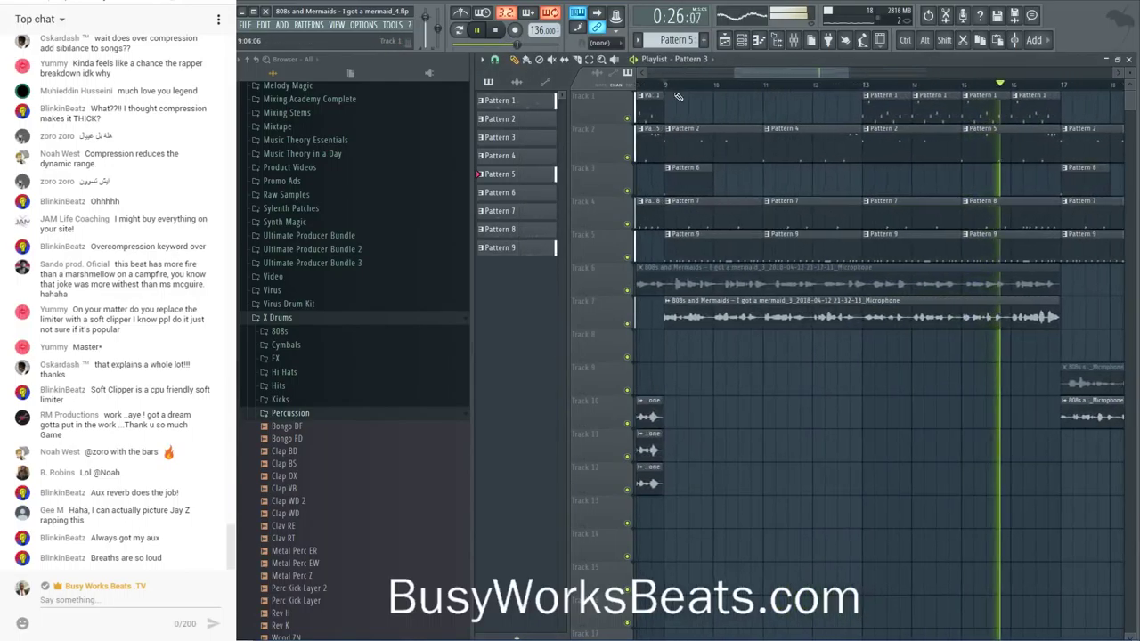
pyautogui.click(496, 60)
pyautogui.click(122, 599)
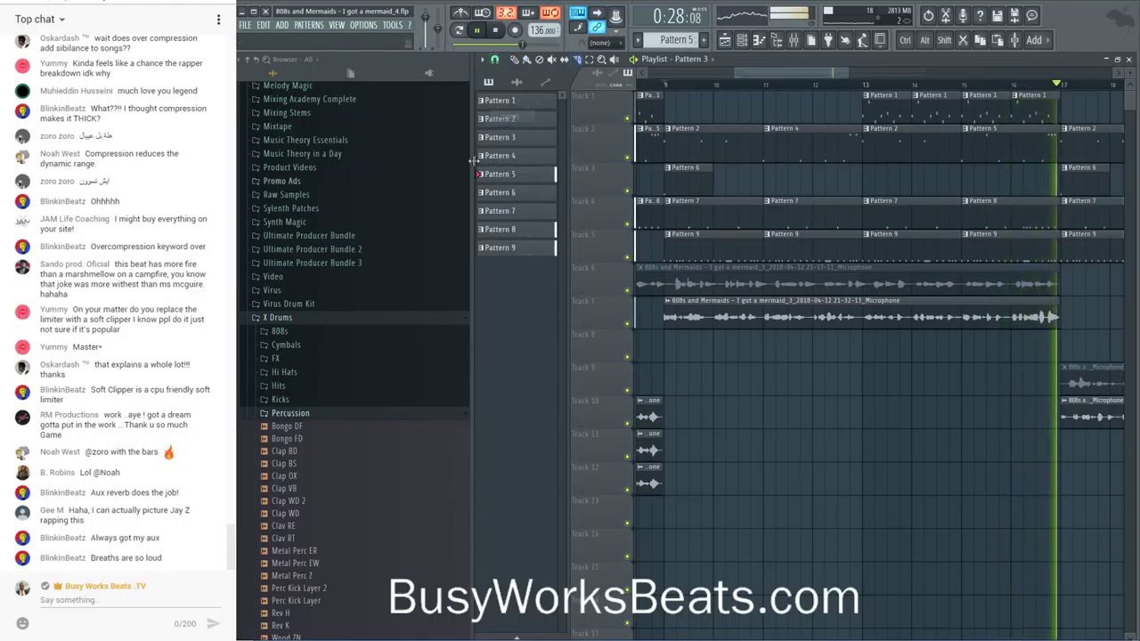
pyautogui.write('taking o')
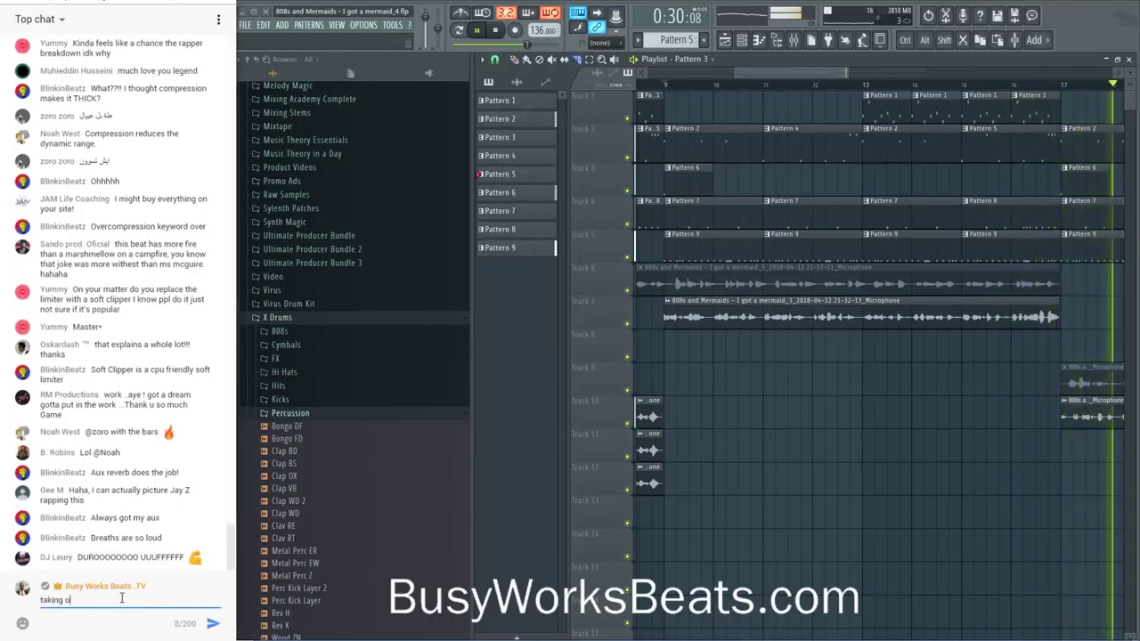
pyautogui.write('ut breaths')
pyautogui.press('Return')
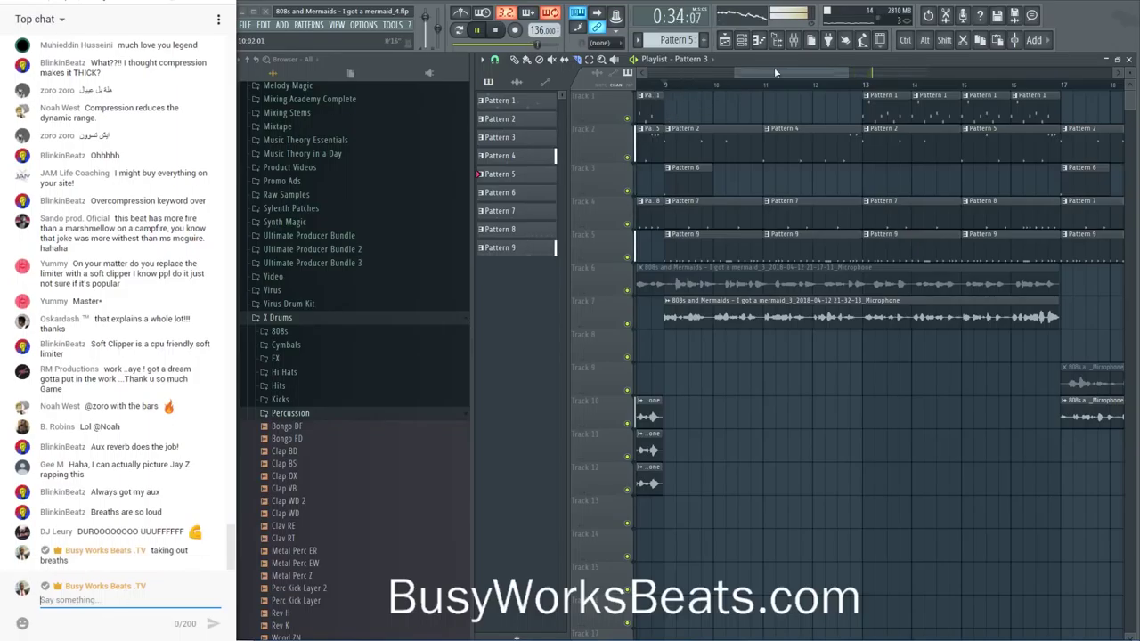
# - Enlarge Track 7 and slice the breaths out of its vocal clip just before bars 10, 11 and 12
pyautogui.scroll(5, 760, 70)
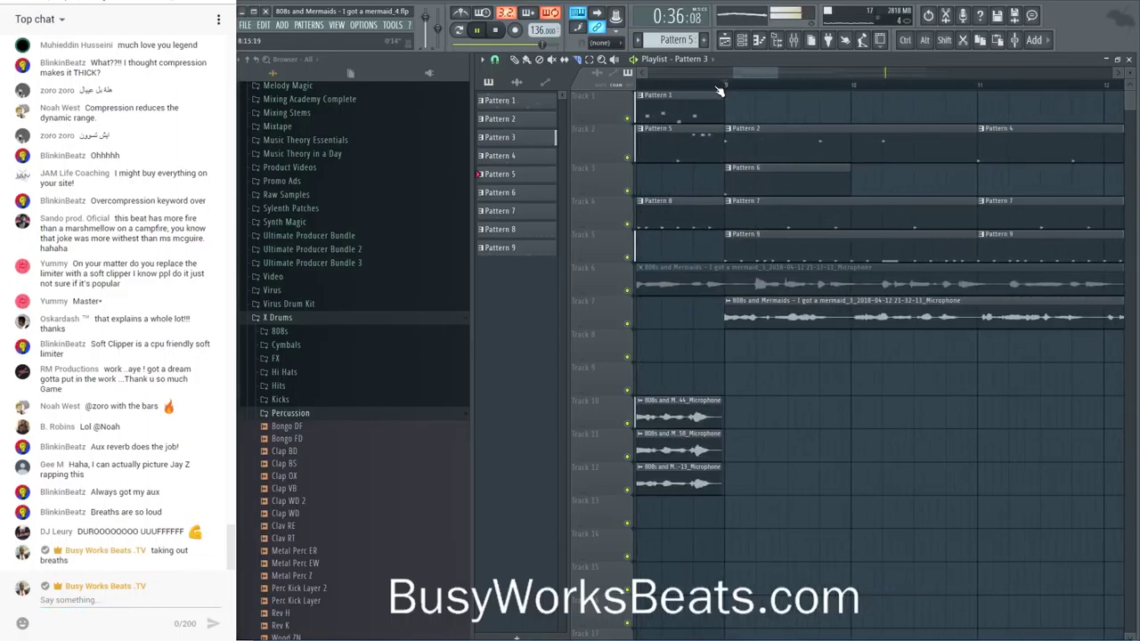
pyautogui.moveTo(638, 324); pyautogui.dragTo(604, 385)
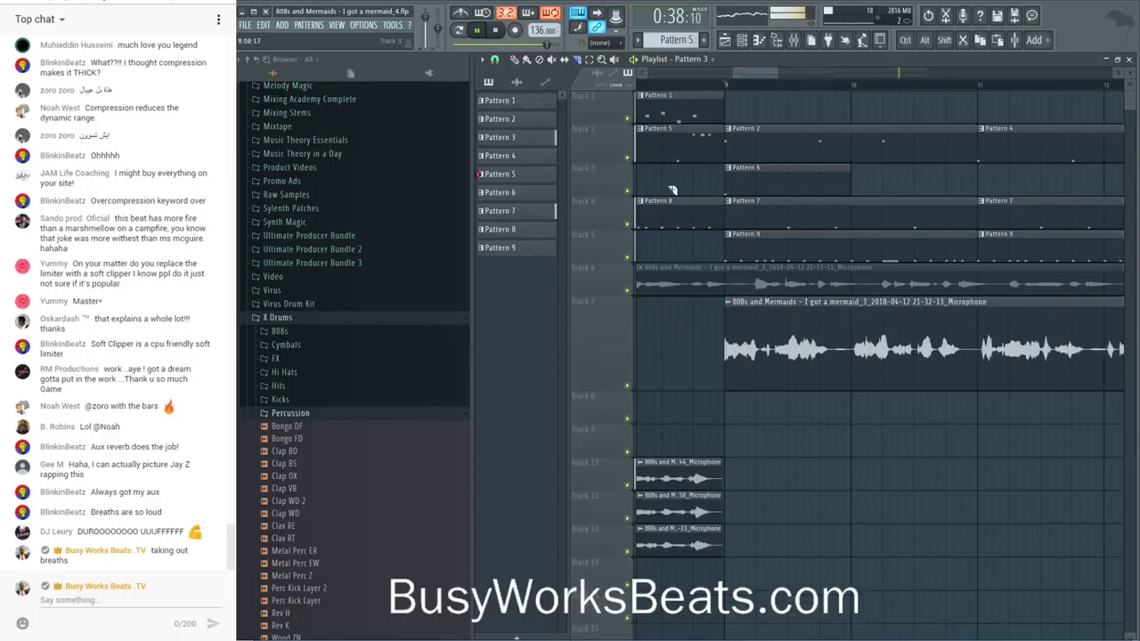
pyautogui.click(482, 59)
pyautogui.moveTo(743, 73); pyautogui.dragTo(759, 71)
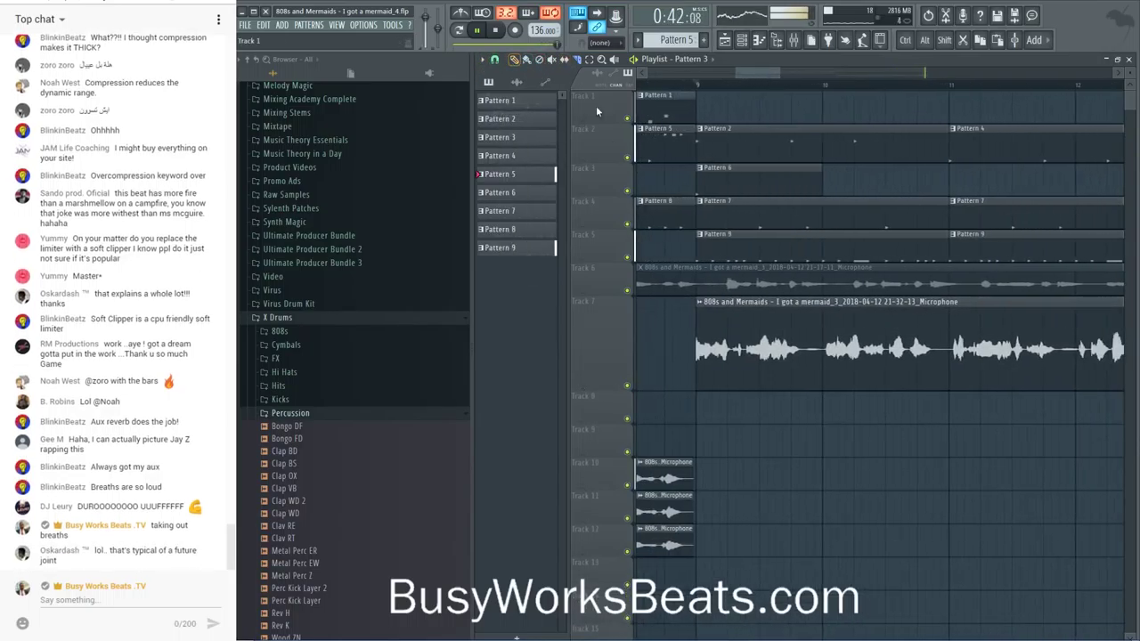
pyautogui.keyDown('shift'); pyautogui.click(809, 374); pyautogui.keyUp('shift')
pyautogui.moveTo(828, 372); pyautogui.dragTo(820, 369)
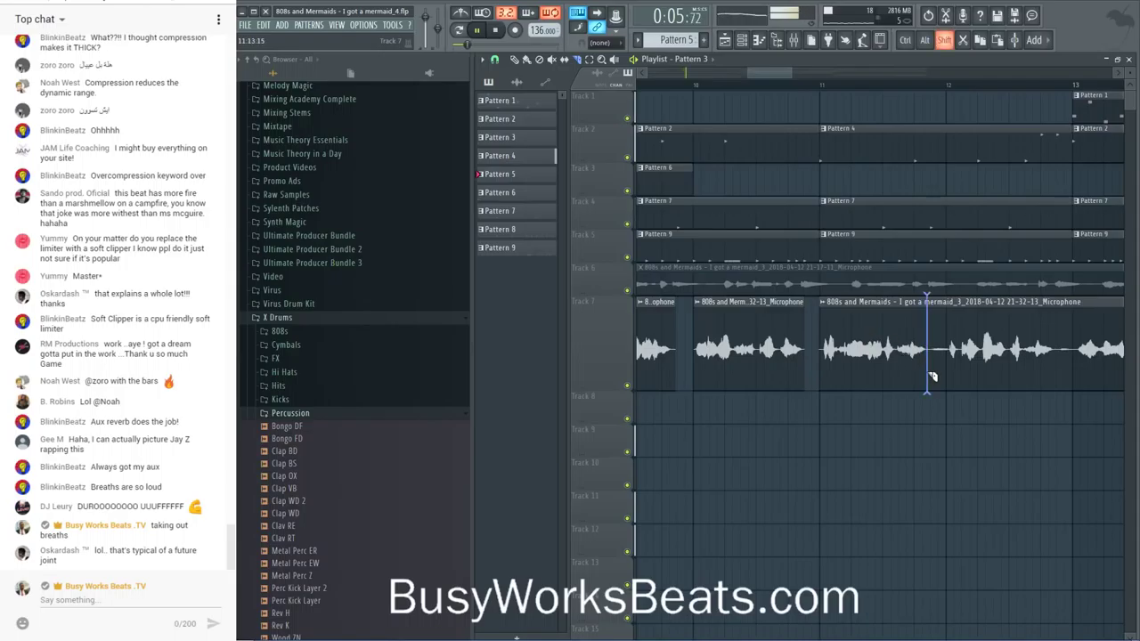
pyautogui.moveTo(931, 377); pyautogui.dragTo(952, 376)
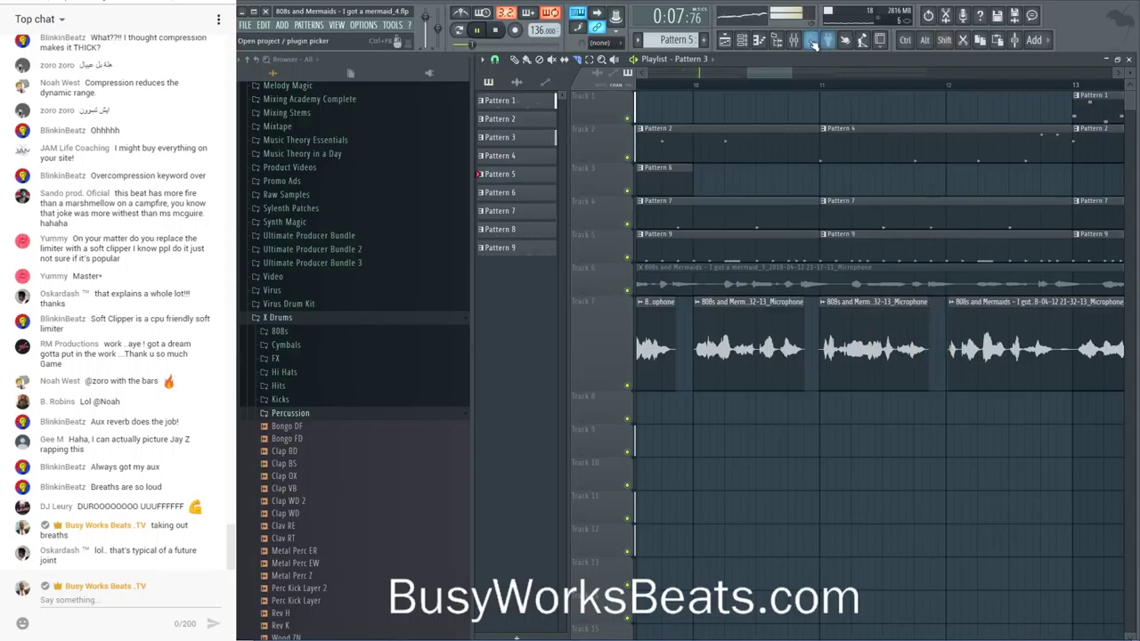
# - Check Insert 1's level in the mixer and the Omnisphere channel's volume in the channel rack
pyautogui.click(811, 41)
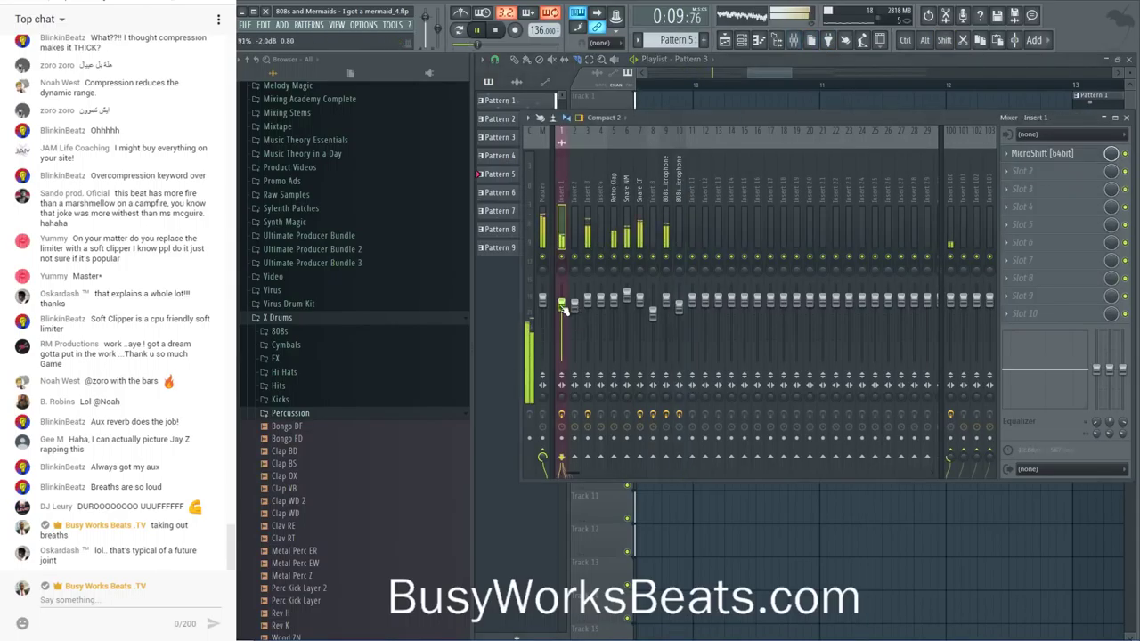
pyautogui.press('F6')
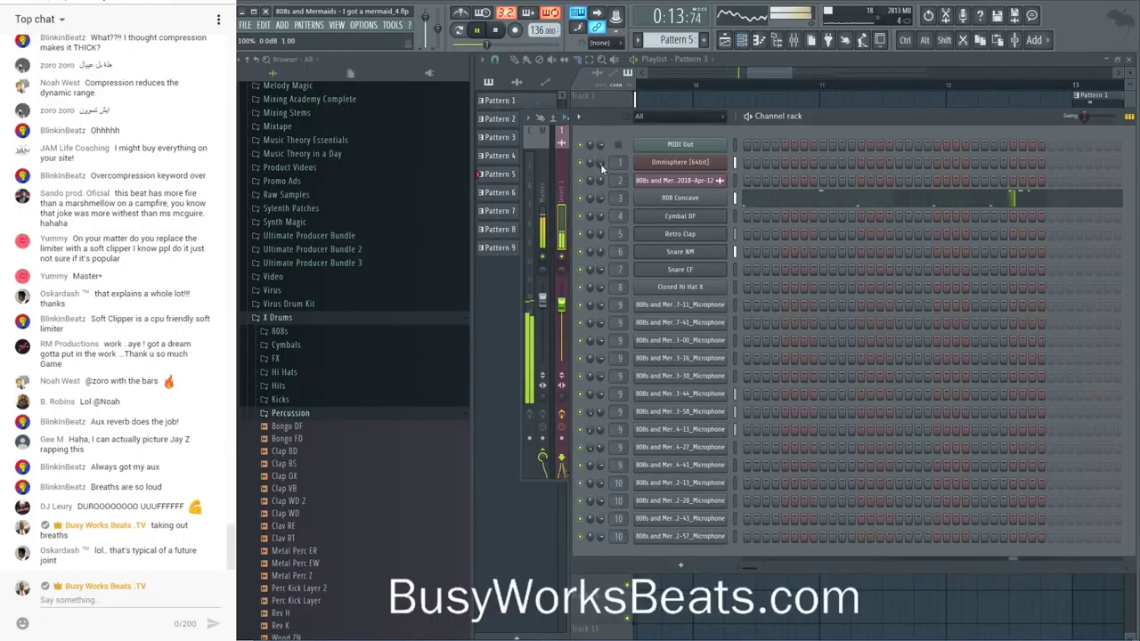
pyautogui.click(781, 558)
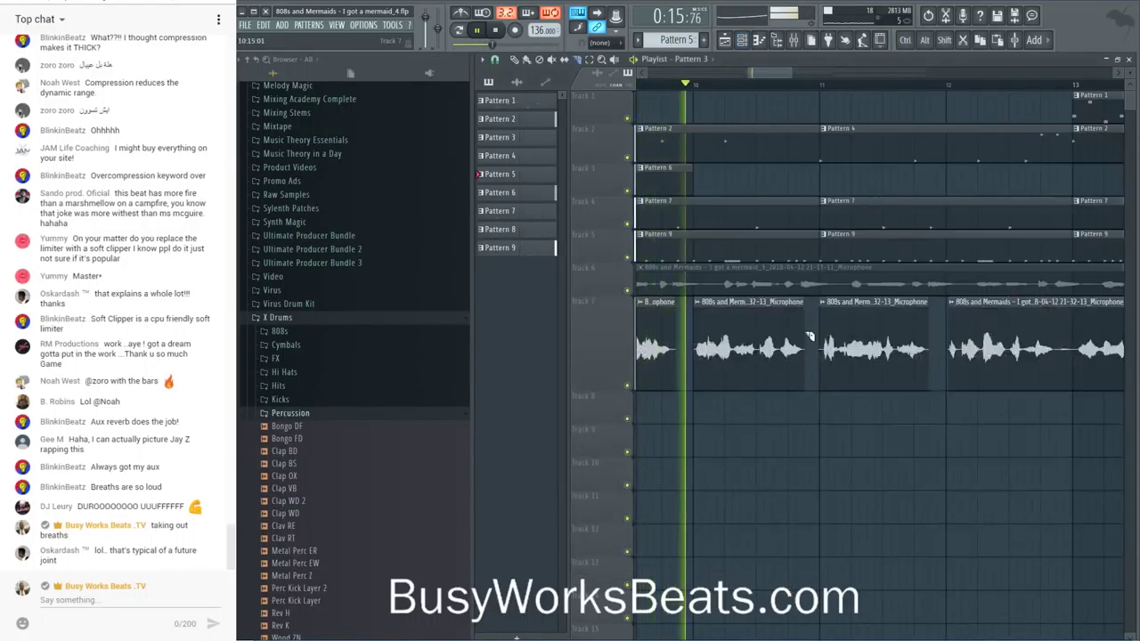
# - Mute the Microphone insert in the mixer and pause playback
pyautogui.press('F9')
pyautogui.scroll(-10, 747, 165)
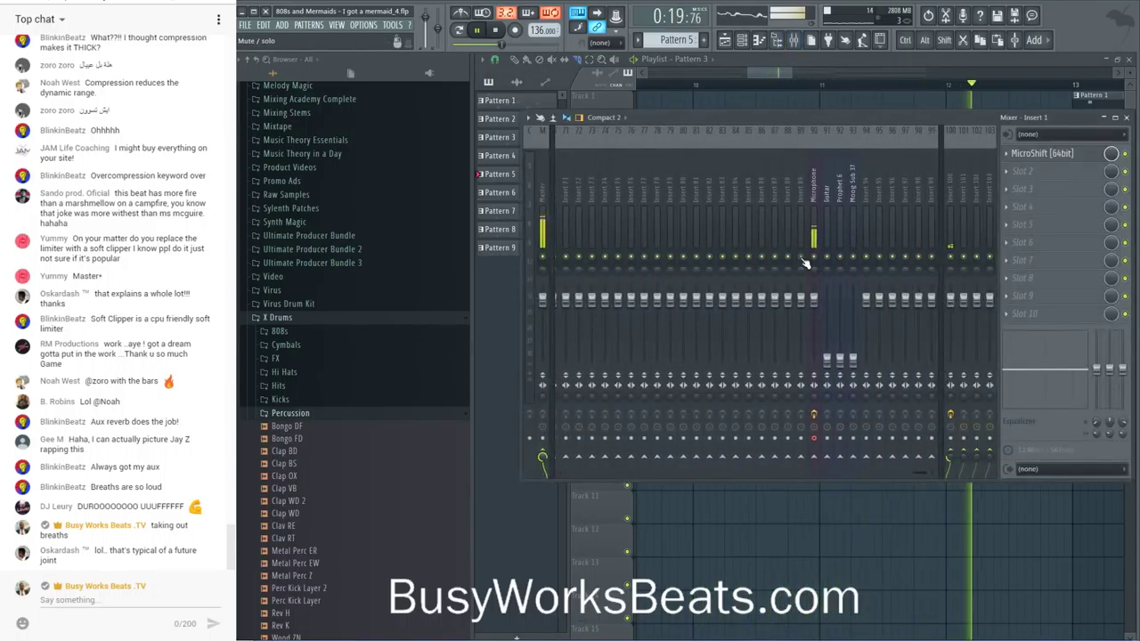
pyautogui.click(478, 30)
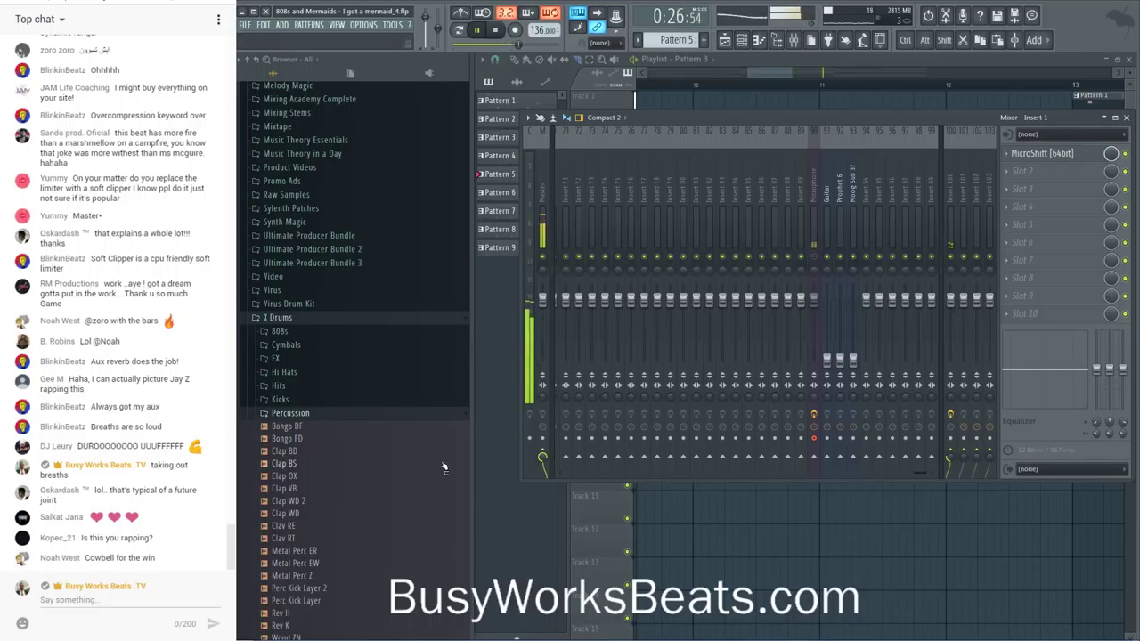
# - Audition the Bongo FD, Clav RE and Clav RT percussion samples and load Clav RT into a new channel
pyautogui.click(312, 439)
pyautogui.scroll(-4, 327, 458)
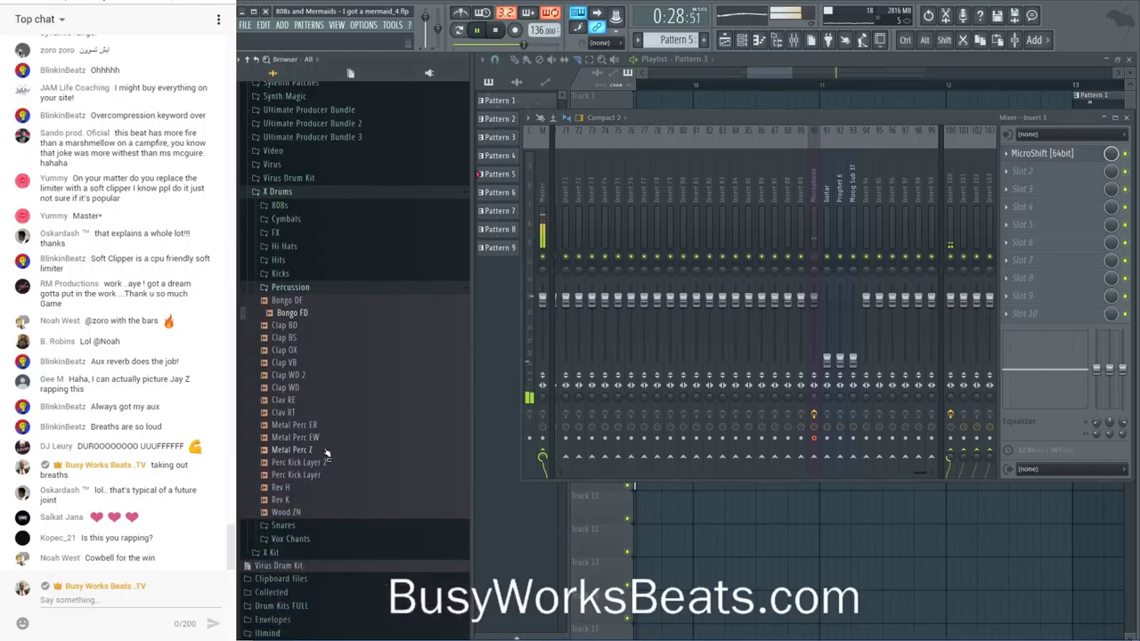
pyautogui.click(303, 377)
pyautogui.click(303, 390)
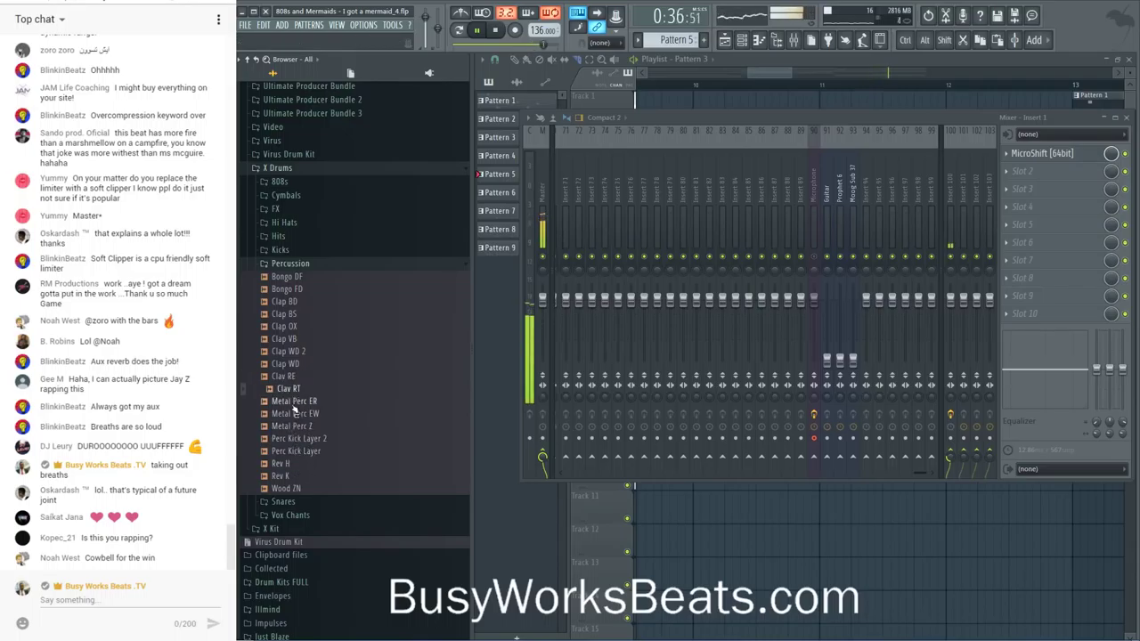
pyautogui.rightClick(288, 392)
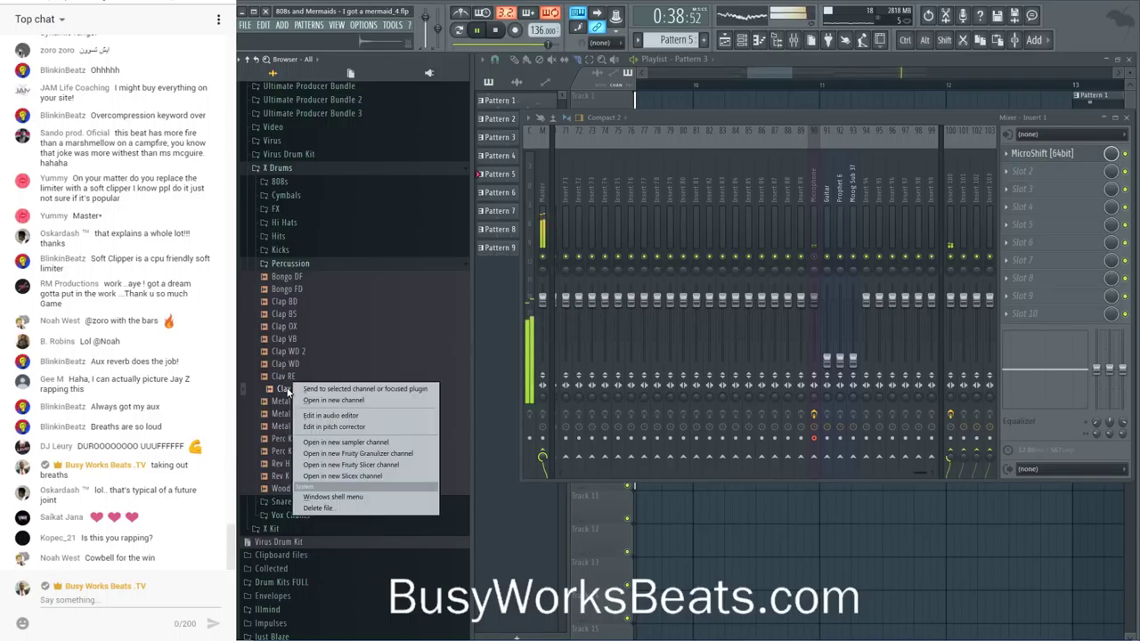
pyautogui.click(307, 392)
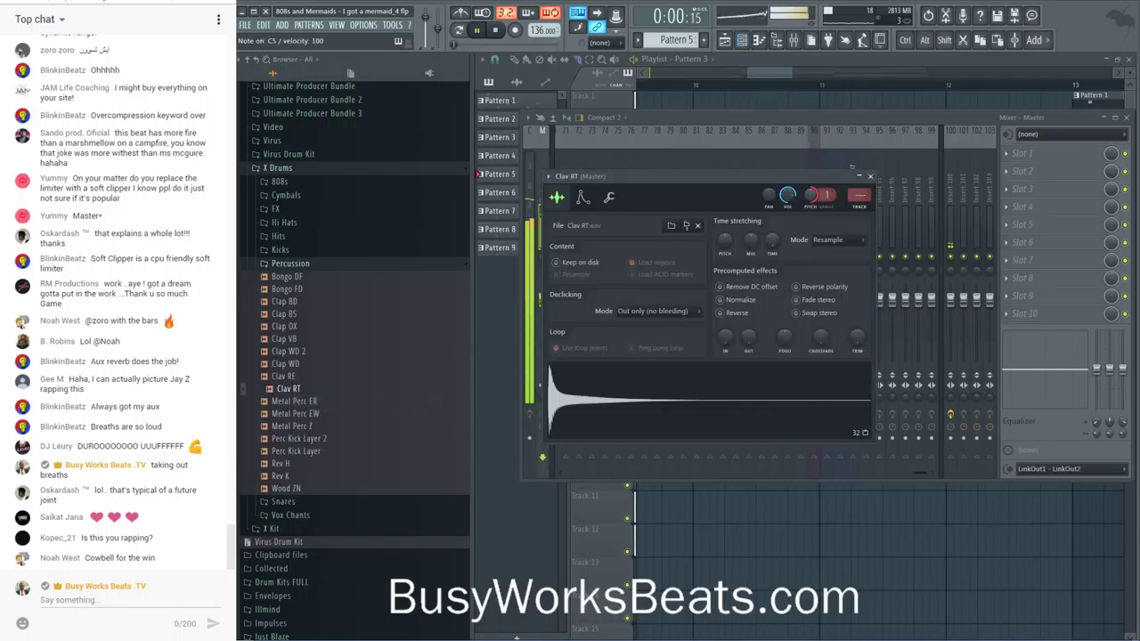
# - Adjust the Clav RT channel's pitch, check the channel in the channel rack and return to the Playlist
pyautogui.moveTo(821, 199); pyautogui.dragTo(821, 191)
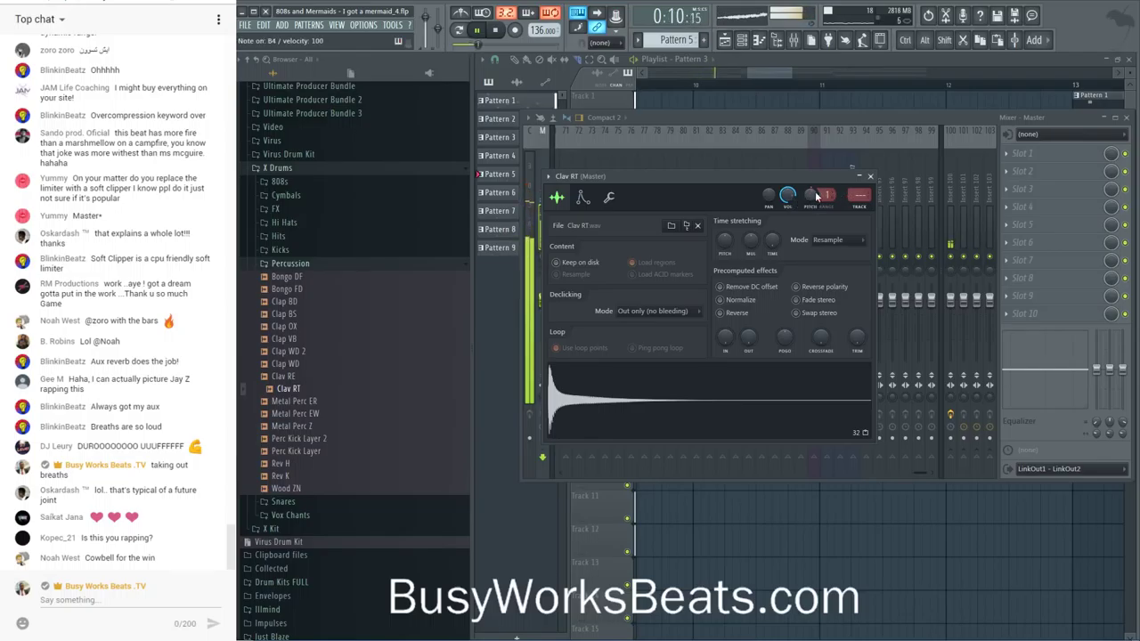
pyautogui.click(870, 176)
pyautogui.click(742, 39)
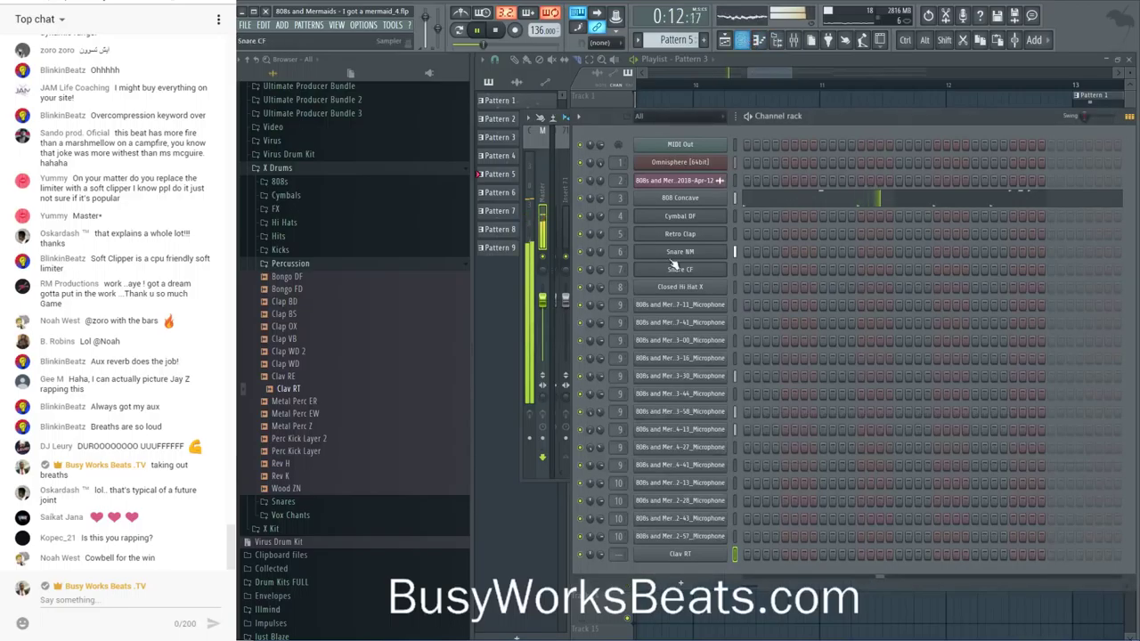
pyautogui.click(699, 554)
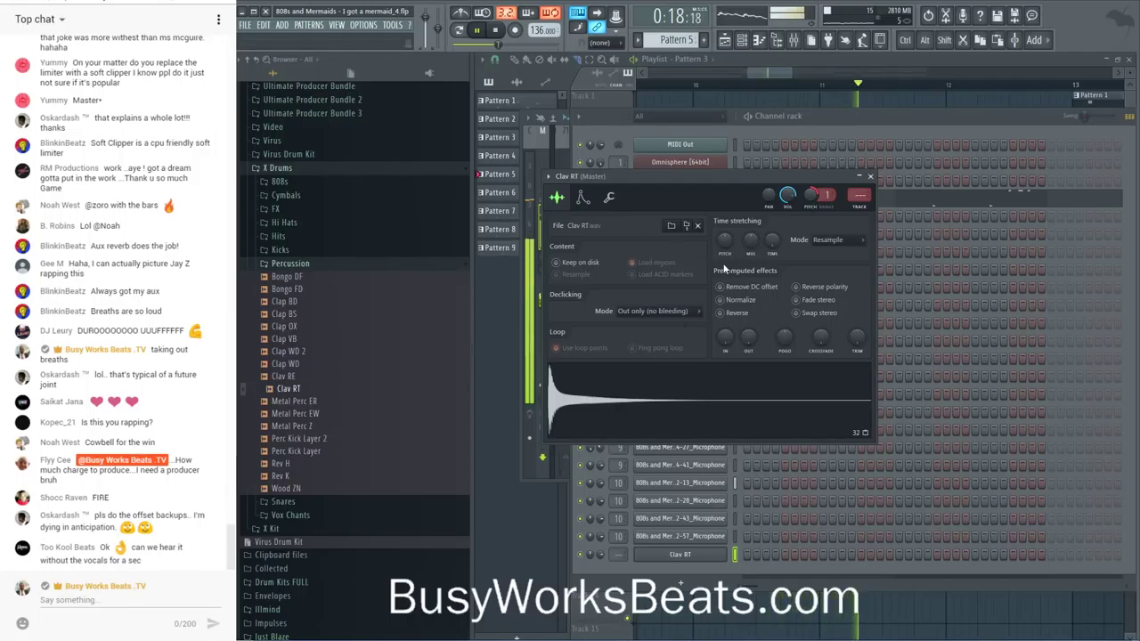
pyautogui.click(597, 556)
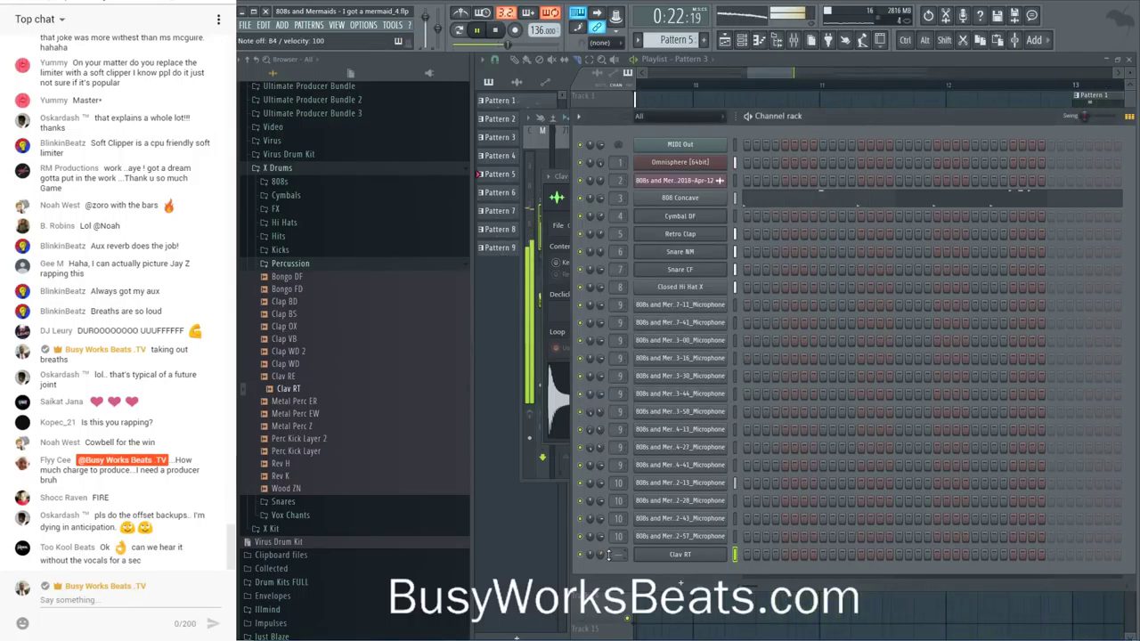
pyautogui.press('F5')
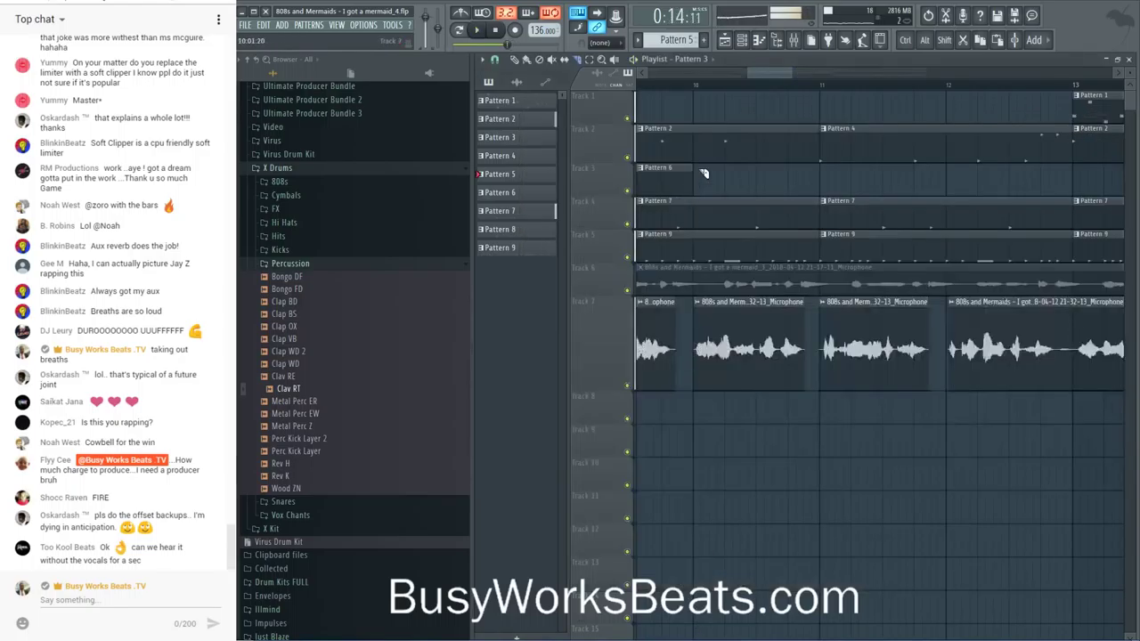
# - Mute Track 7 and move the vocal clip at bar 17 from Track 10 up to Track 7
pyautogui.scroll(-5, 718, 67)
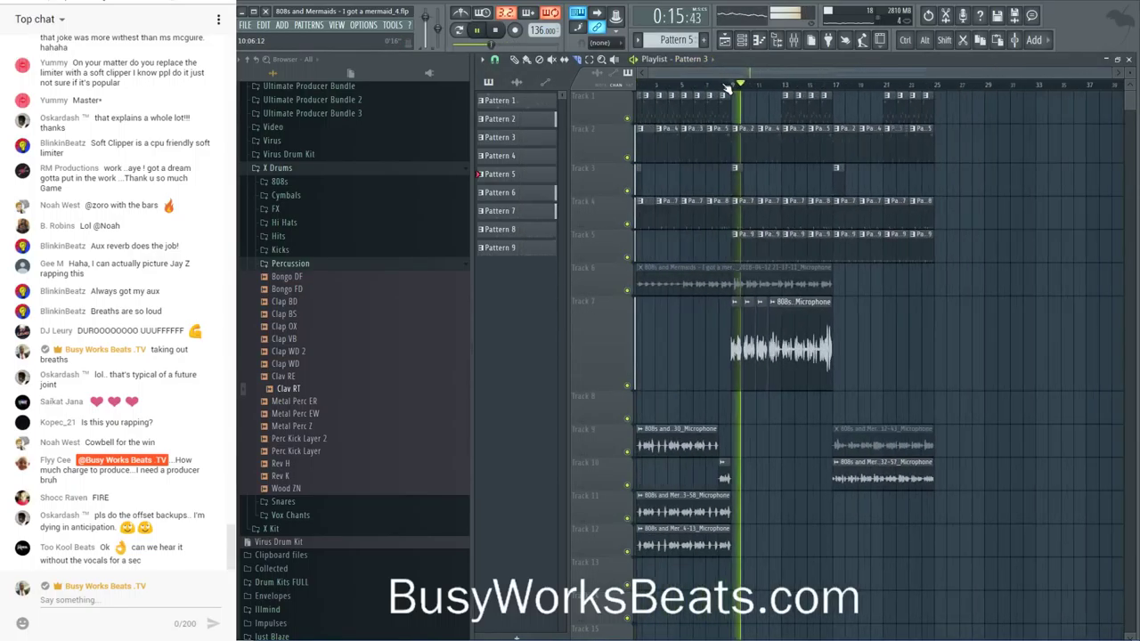
pyautogui.click(628, 386)
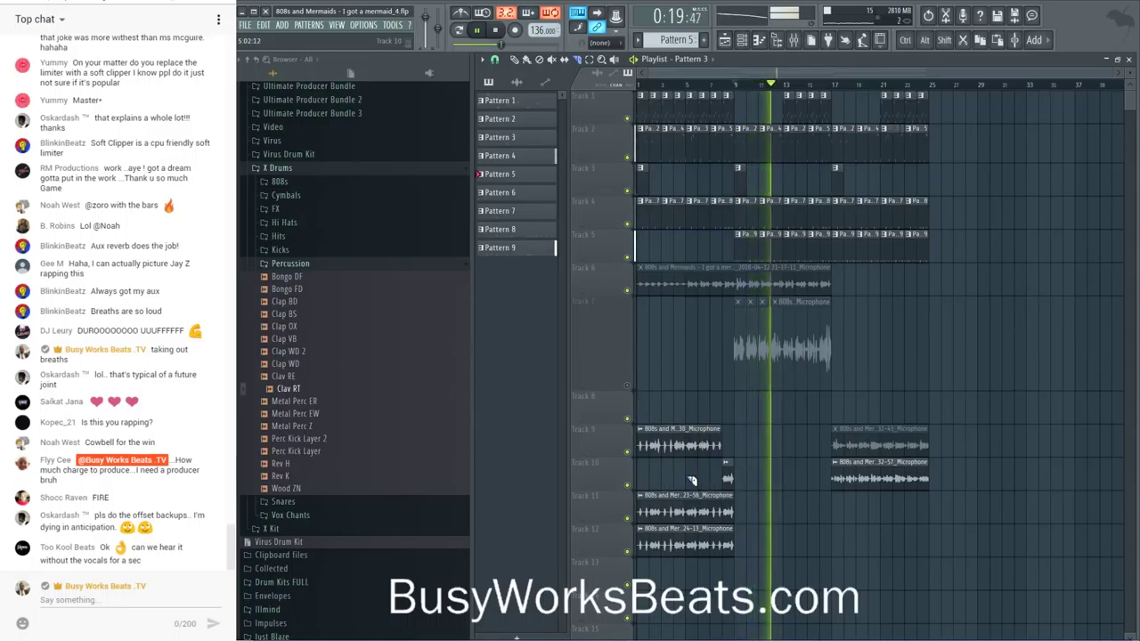
pyautogui.click(832, 475)
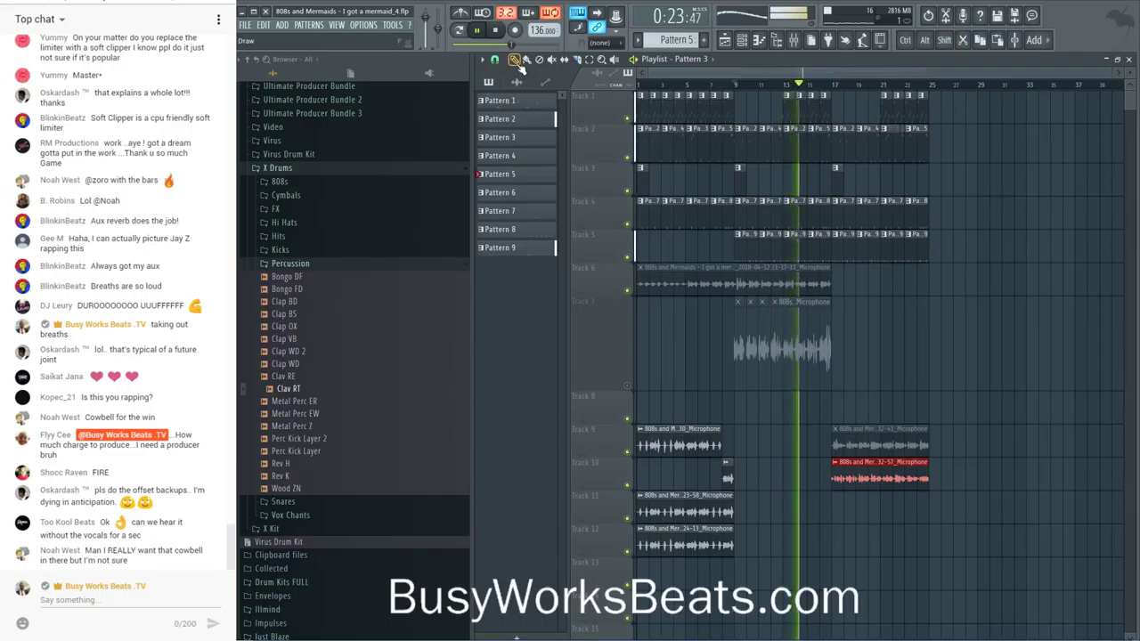
pyautogui.hotkey('shift', 'Up')
pyautogui.hotkey('shift', 'Up')
pyautogui.hotkey('shift', 'Up')
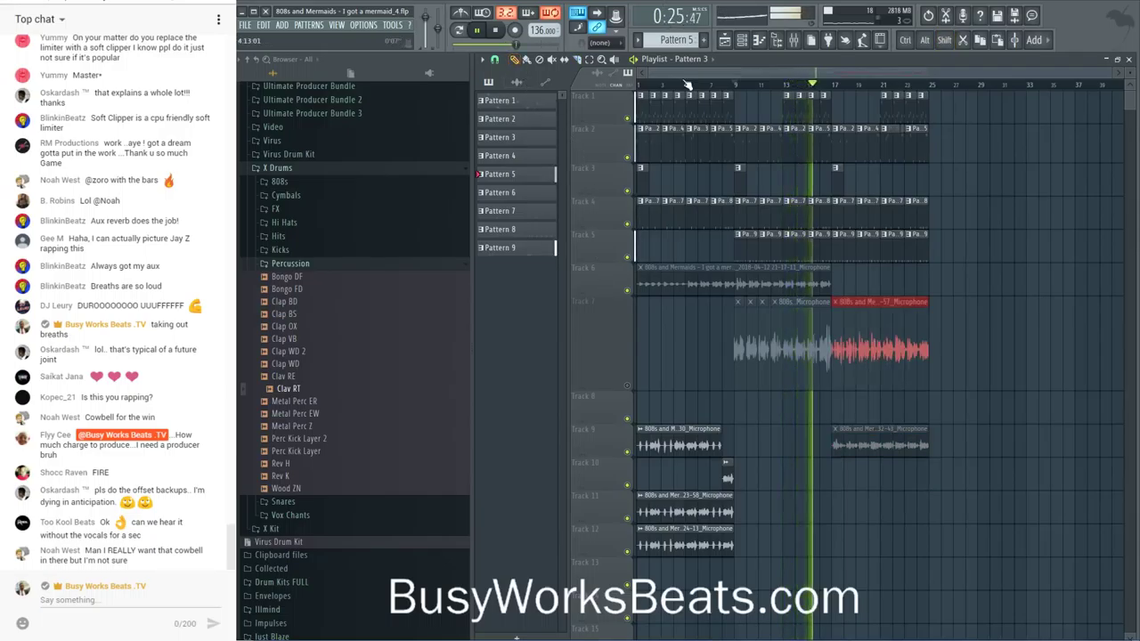
# - Hide the browser to widen the Playlist and zoom in on bars 9 to 14
pyautogui.moveTo(1121, 71); pyautogui.dragTo(797, 68)
pyautogui.click(794, 39)
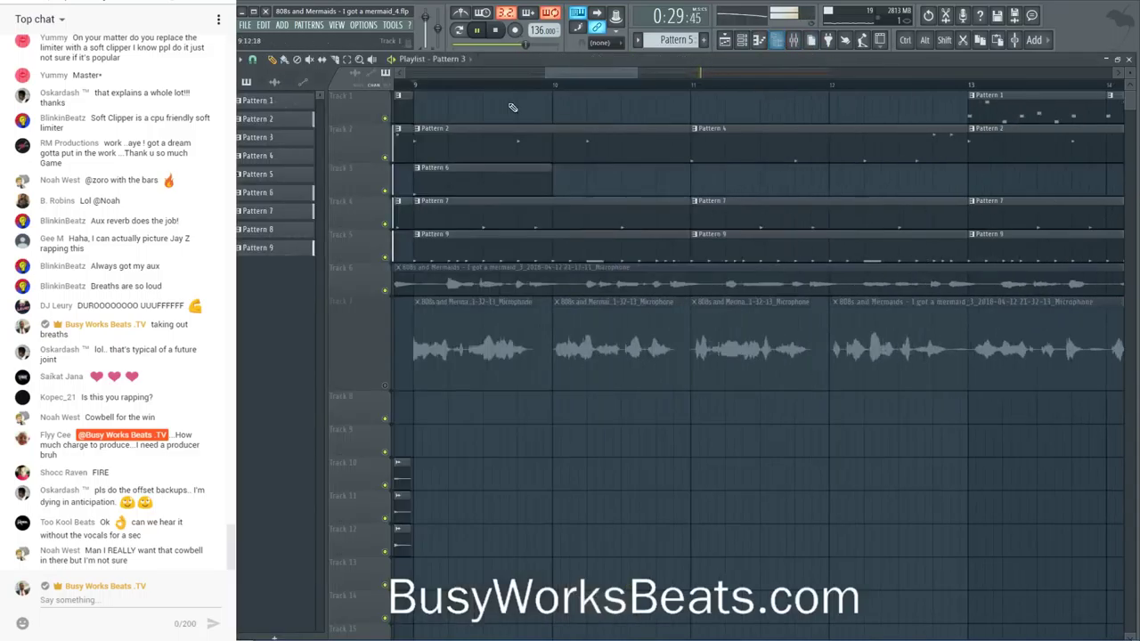
# - Set the Playlist snap to Cell and cut the breaths out of the Track 7 vocal just before bars 13 and 14
pyautogui.moveTo(563, 75); pyautogui.dragTo(592, 73)
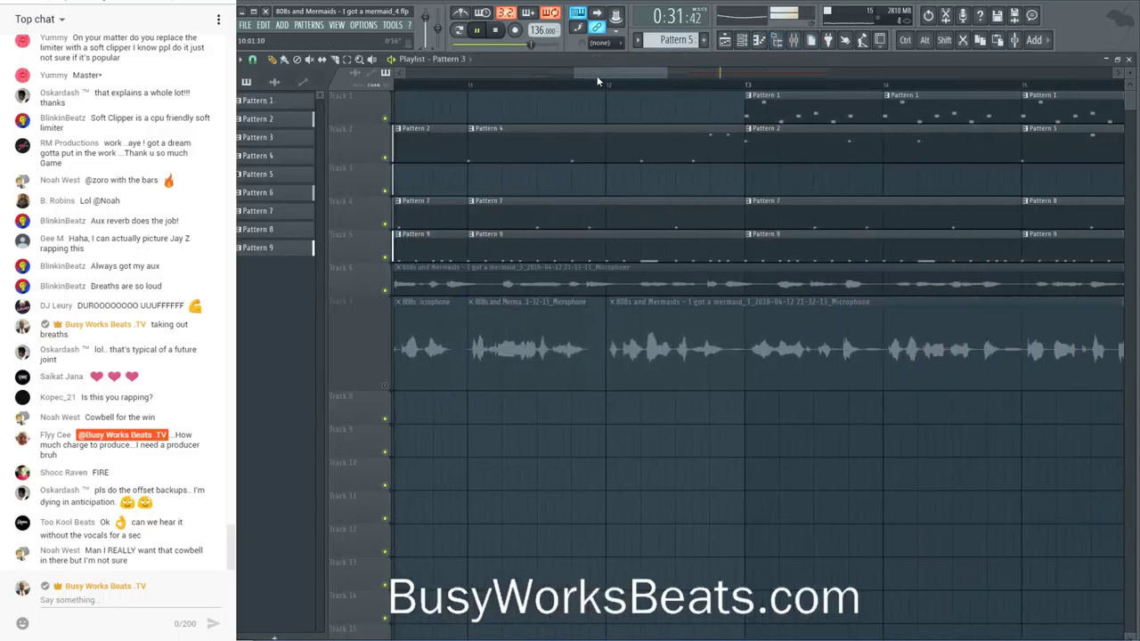
pyautogui.click(252, 59)
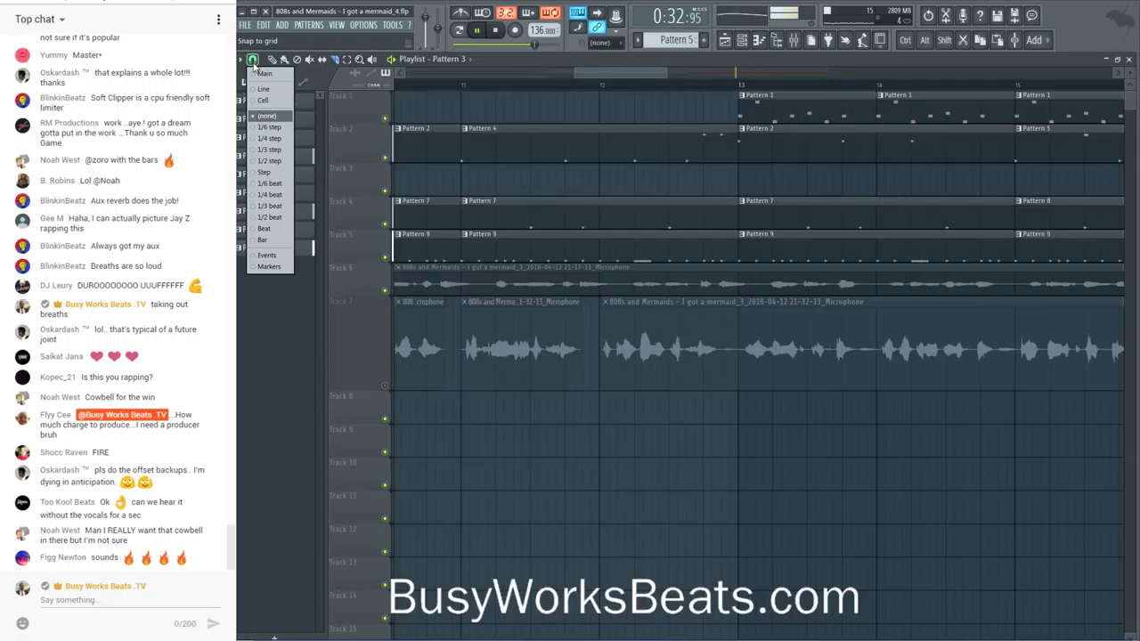
pyautogui.click(267, 101)
pyautogui.moveTo(728, 332); pyautogui.dragTo(746, 366)
pyautogui.moveTo(859, 352); pyautogui.dragTo(880, 372)
# - Cut the breaths out of the Track 7 vocal just before bars 15 and 16
pyautogui.moveTo(637, 72); pyautogui.dragTo(673, 78)
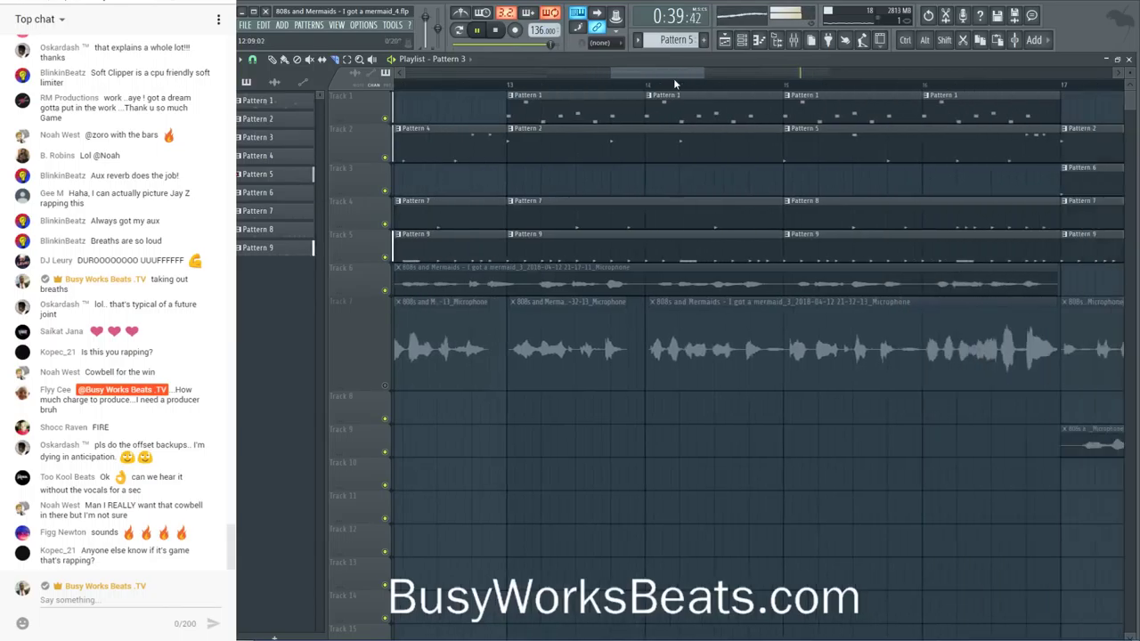
pyautogui.moveTo(715, 343); pyautogui.dragTo(736, 374)
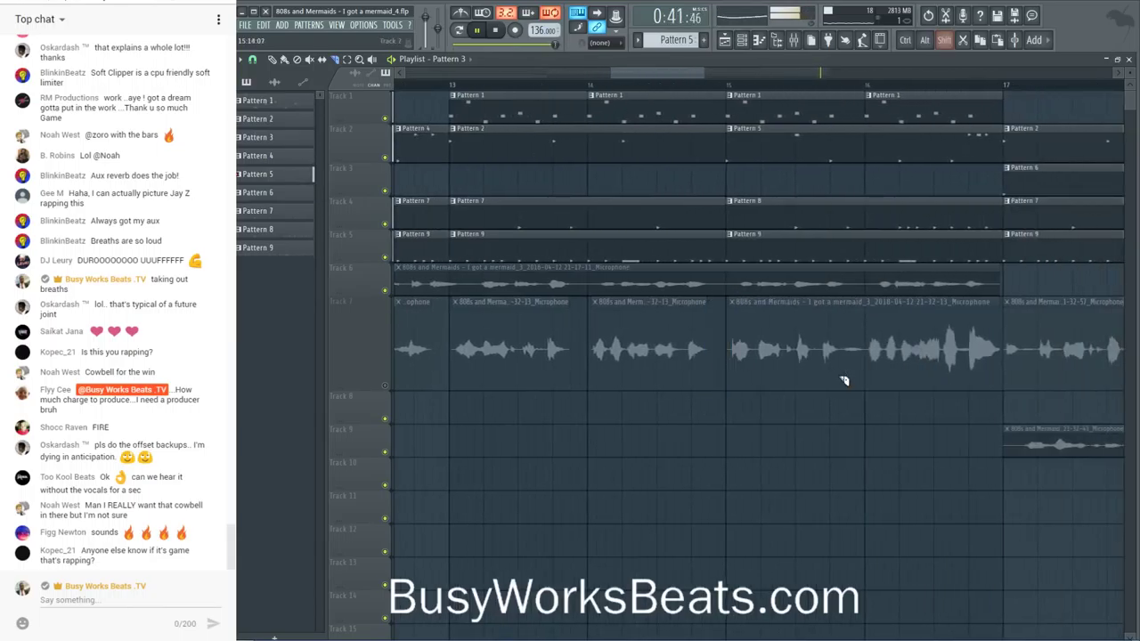
pyautogui.moveTo(845, 357); pyautogui.dragTo(866, 371)
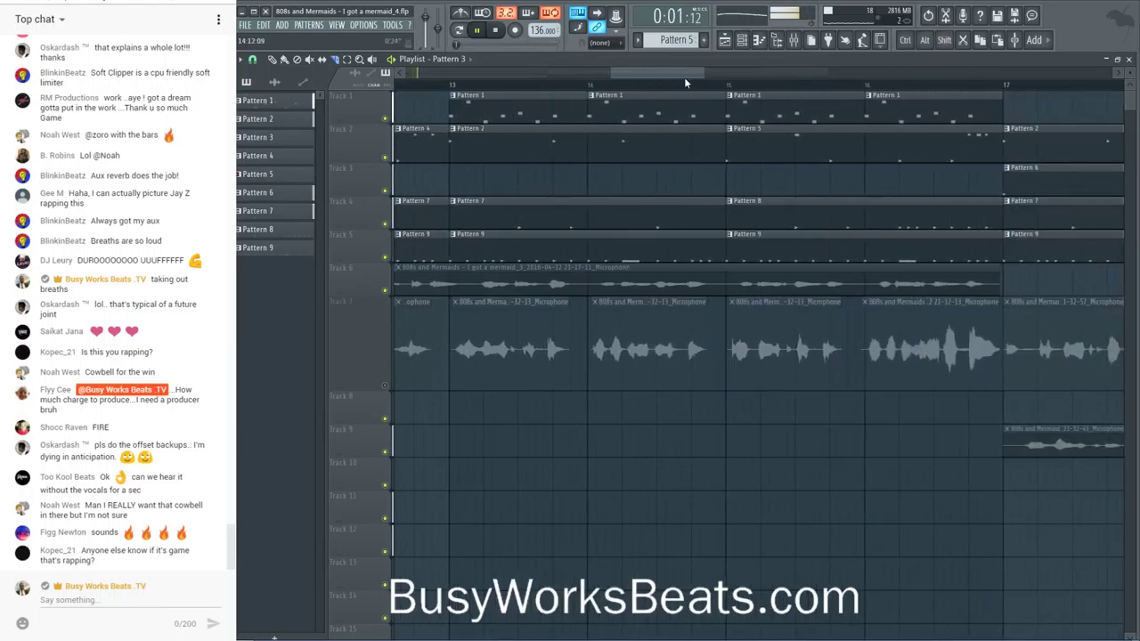
# - Cut the breaths out of the Track 7 vocal just after bars 18, 19 and 20
pyautogui.moveTo(685, 79); pyautogui.dragTo(717, 79)
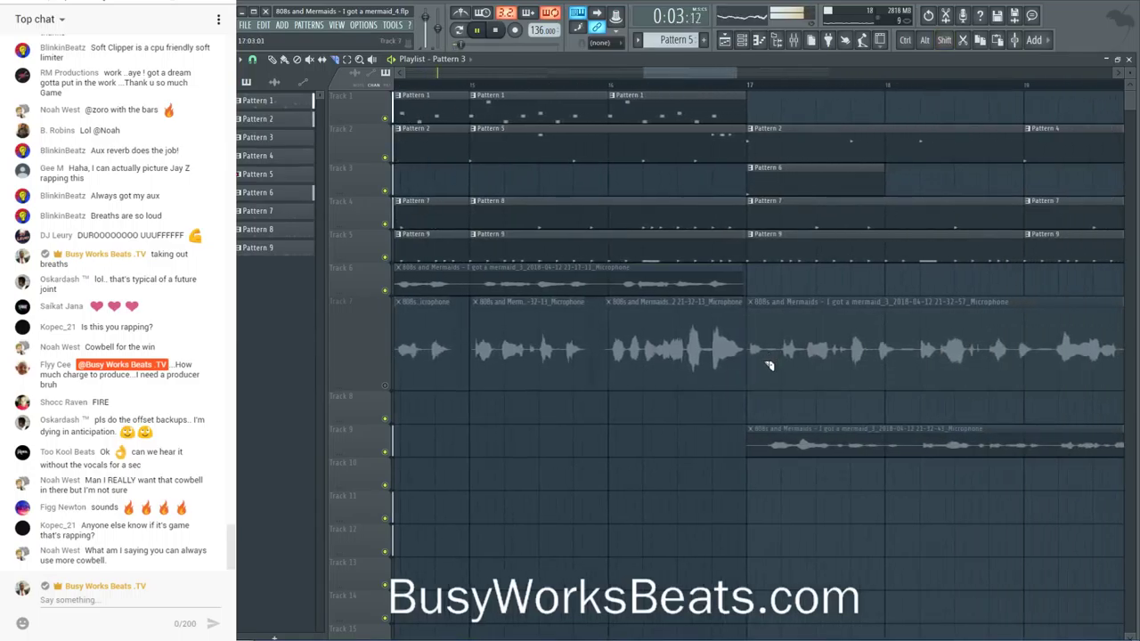
pyautogui.moveTo(719, 71); pyautogui.dragTo(730, 71)
pyautogui.press('shift')
pyautogui.moveTo(827, 294); pyautogui.dragTo(845, 368)
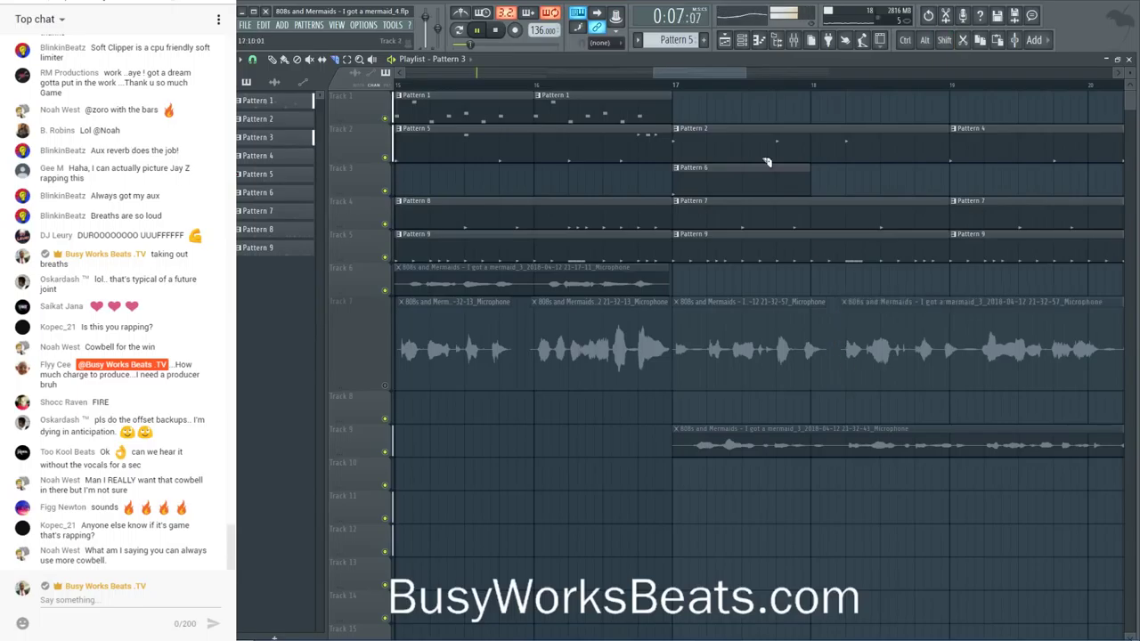
pyautogui.moveTo(691, 71); pyautogui.dragTo(705, 71)
pyautogui.moveTo(847, 368); pyautogui.dragTo(860, 364)
pyautogui.moveTo(987, 365); pyautogui.dragTo(1005, 369)
# - Cut the breaths out of the Track 7 vocal just after bars 21, 22, 23 and 24
pyautogui.moveTo(737, 72); pyautogui.dragTo(781, 88)
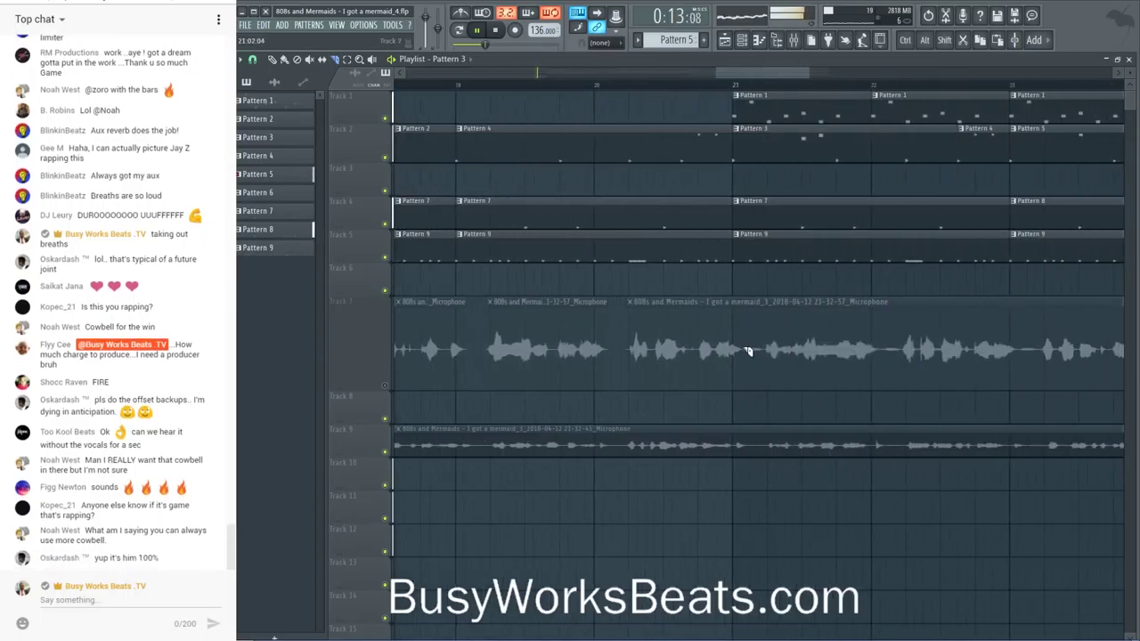
pyautogui.moveTo(746, 375); pyautogui.dragTo(772, 370)
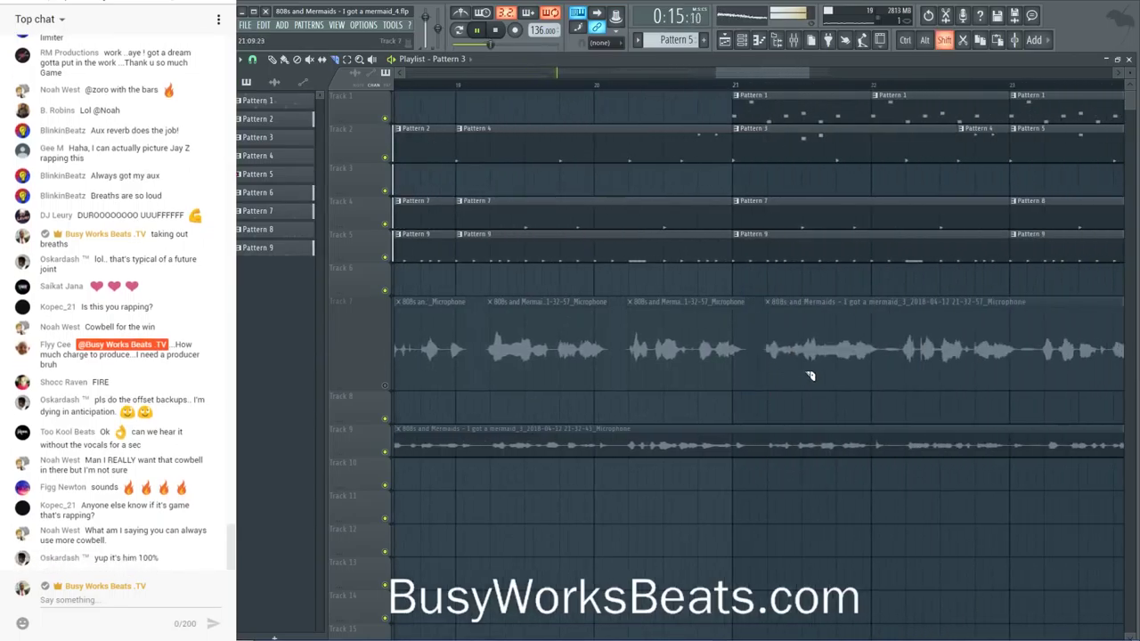
pyautogui.moveTo(898, 362); pyautogui.dragTo(954, 371)
pyautogui.moveTo(742, 73); pyautogui.dragTo(779, 80)
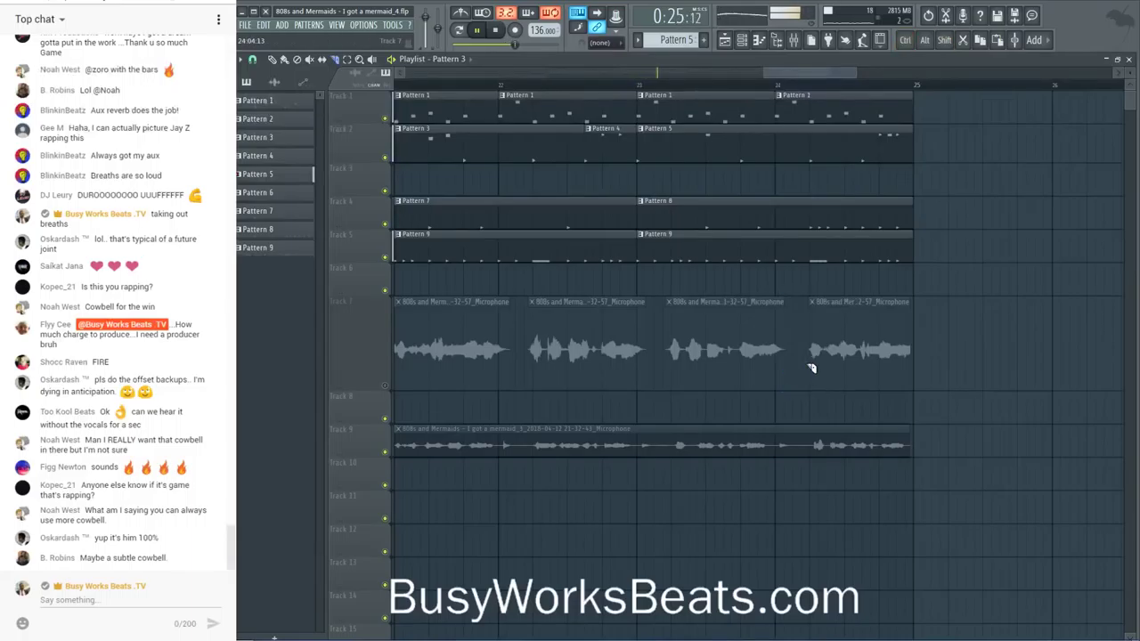
# - Route the Clav RT channel to mixer track 12 and start Pattern 10 with Clav RT hits on steps 1 and 7
pyautogui.click(747, 44)
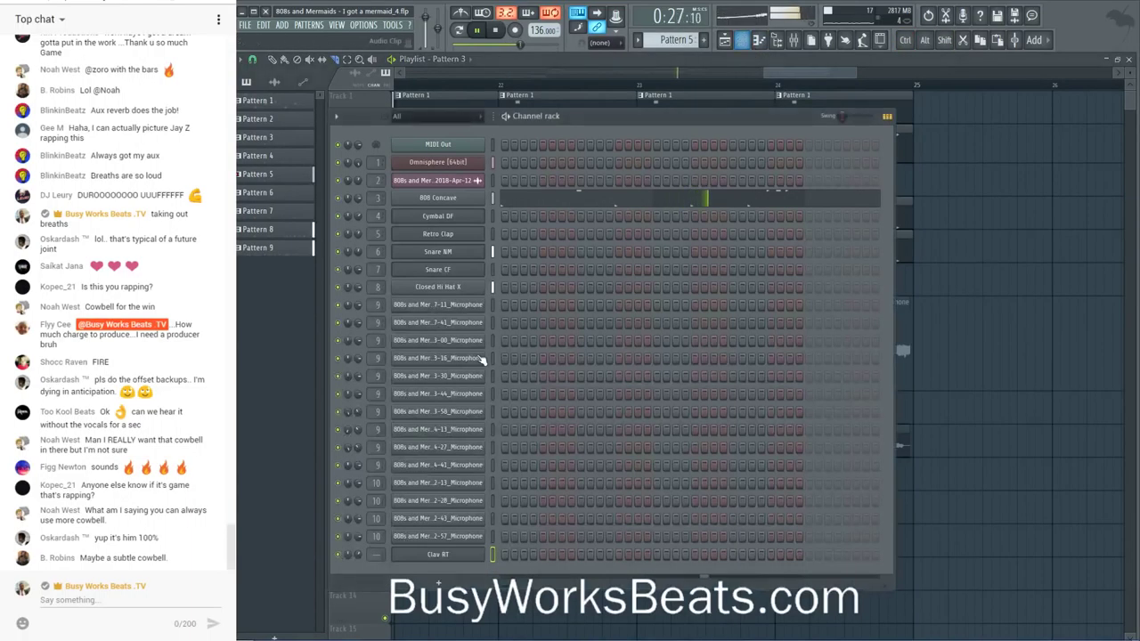
pyautogui.click(494, 553)
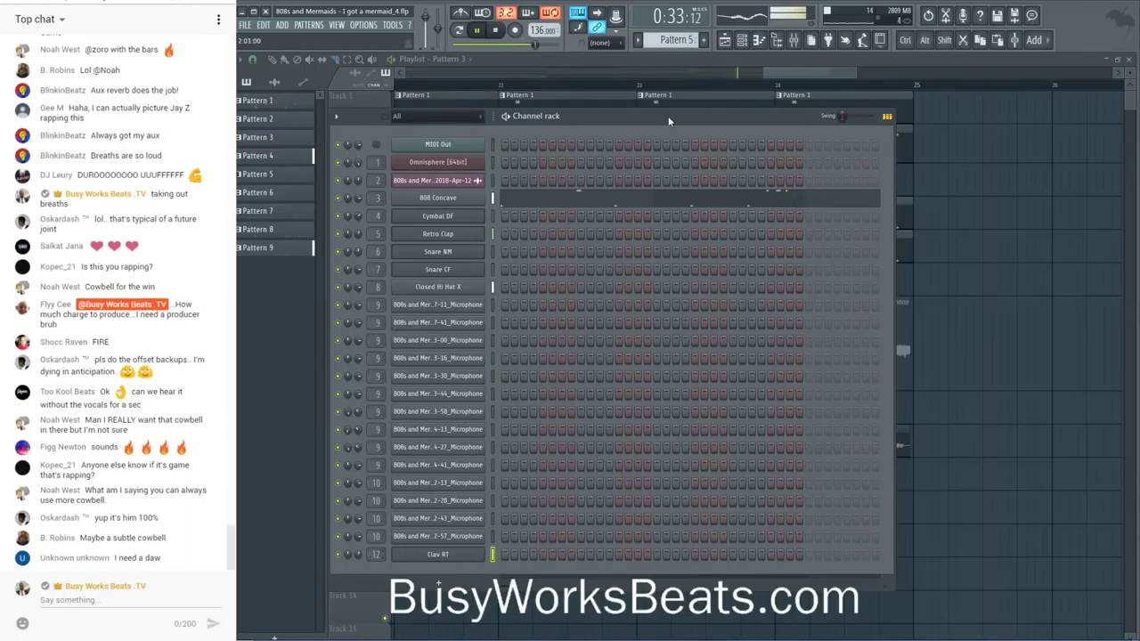
pyautogui.click(677, 39)
pyautogui.click(740, 46)
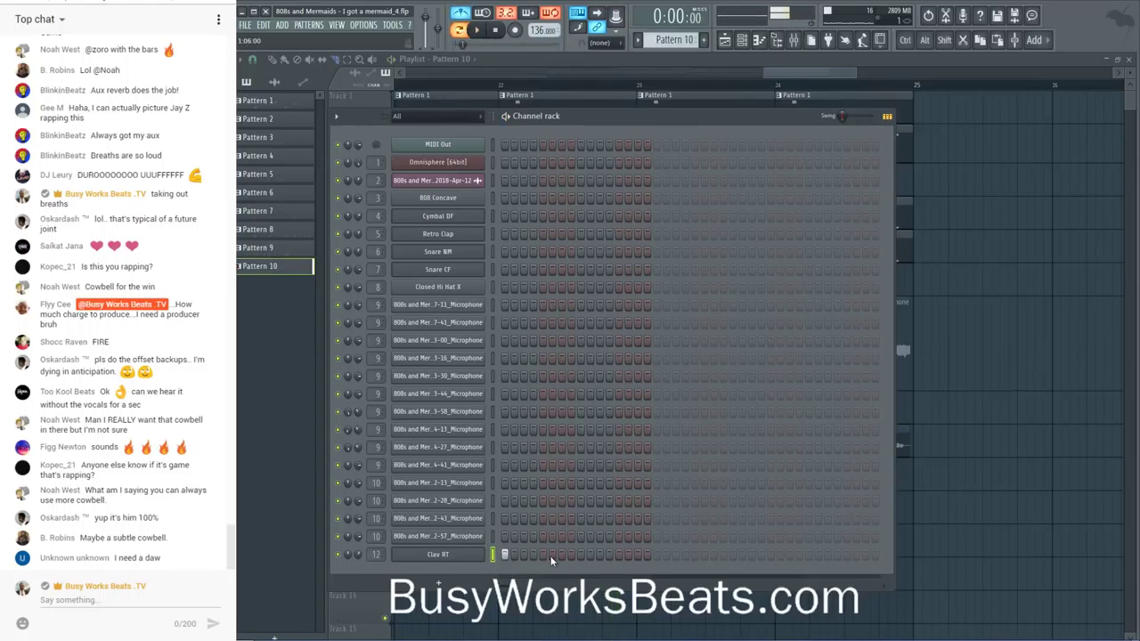
# - Tune the Clav RT channel's pitch down to about -43 cents, stop playback and return to the Playlist
pyautogui.click(469, 554)
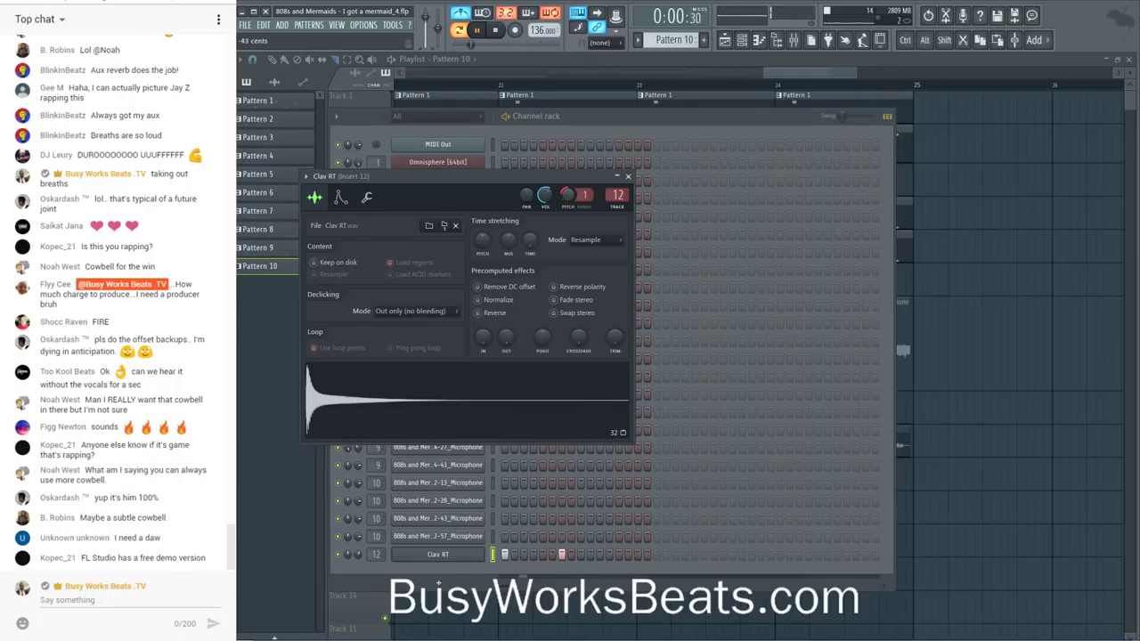
pyautogui.press('space')
pyautogui.click(975, 360)
pyautogui.scroll(-5, 549, 98)
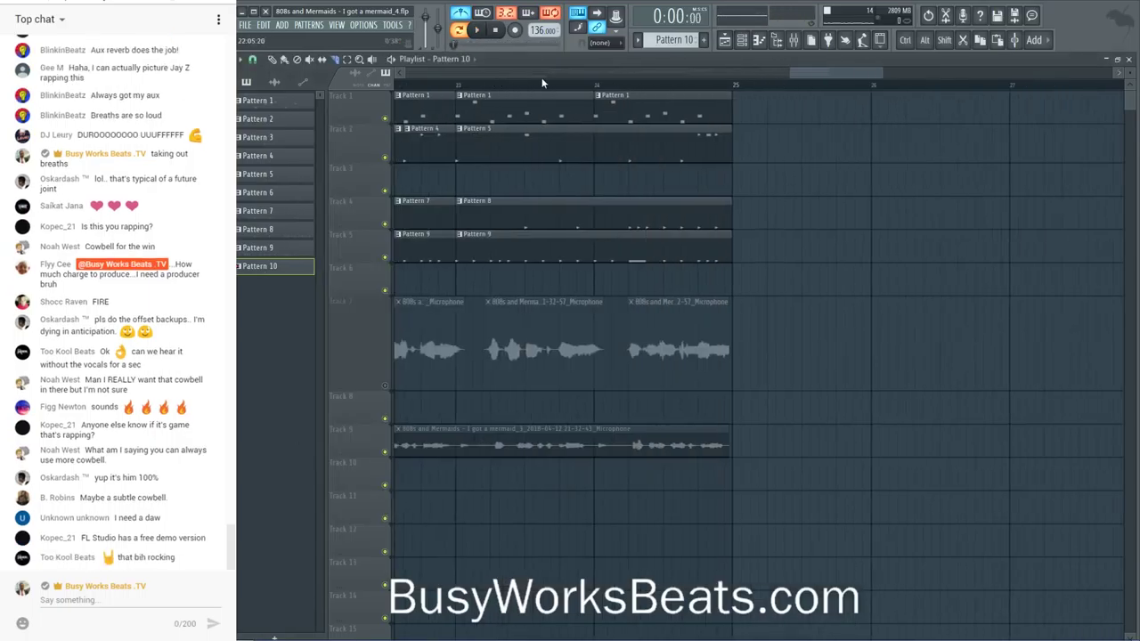
# - Play the whole arrangement in song mode and set the Playlist snap to Bar
pyautogui.click(461, 29)
pyautogui.press('space')
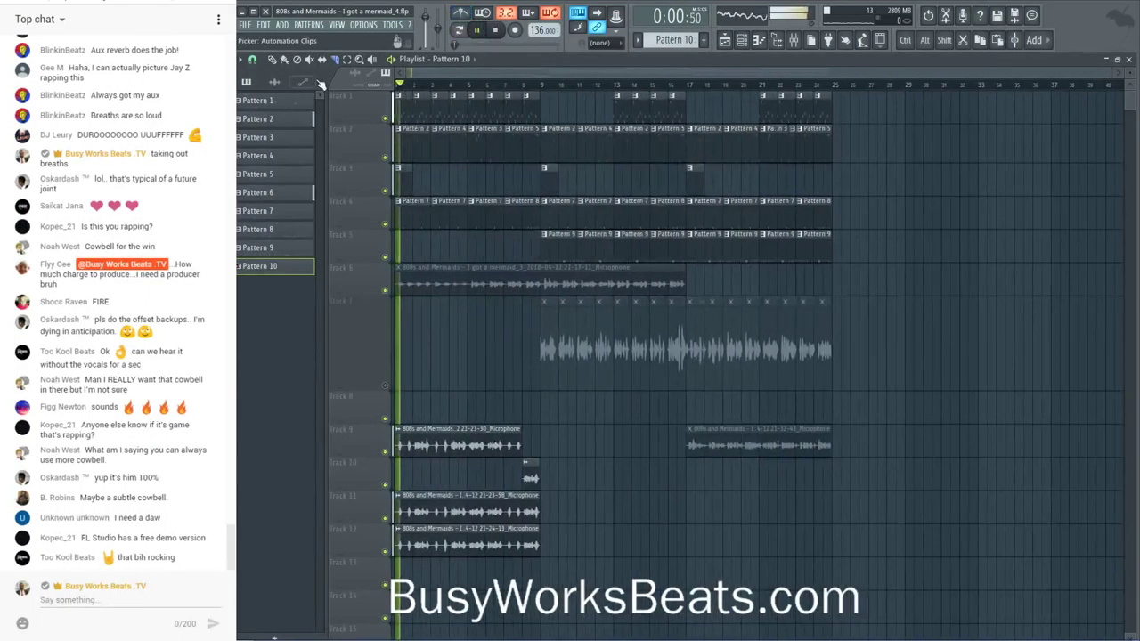
pyautogui.click(252, 59)
pyautogui.click(266, 241)
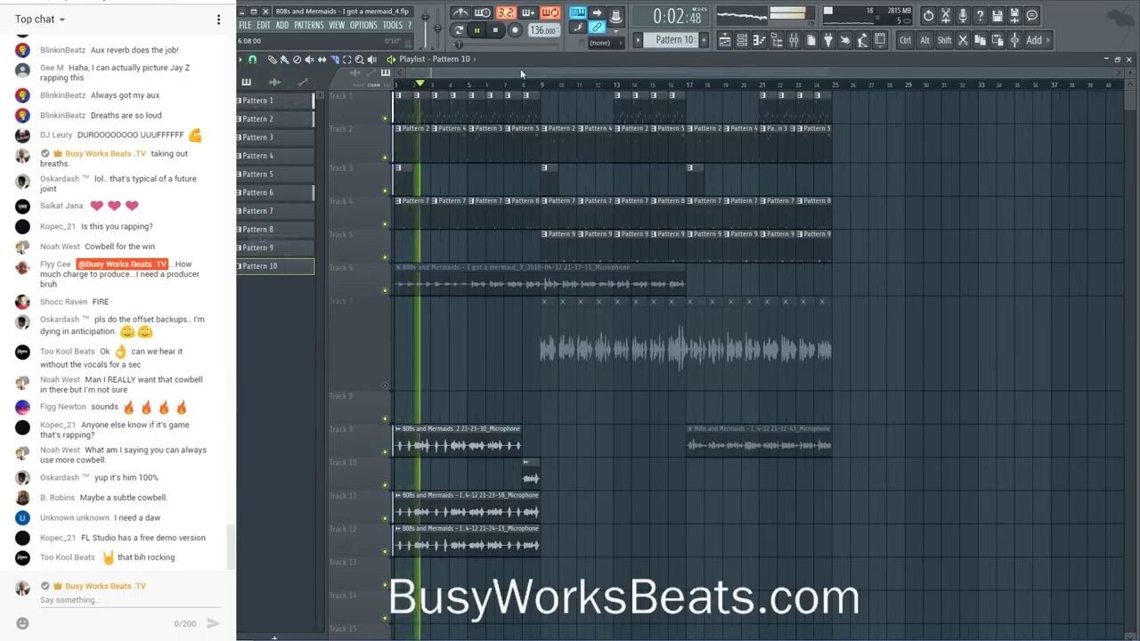
# - Try the favorite L480 large hall in Altiverb 7 on mixer Insert 100, then load the REV7 "1 large hall 2.6 sec" impulse instead
pyautogui.click(791, 39)
pyautogui.click(706, 196)
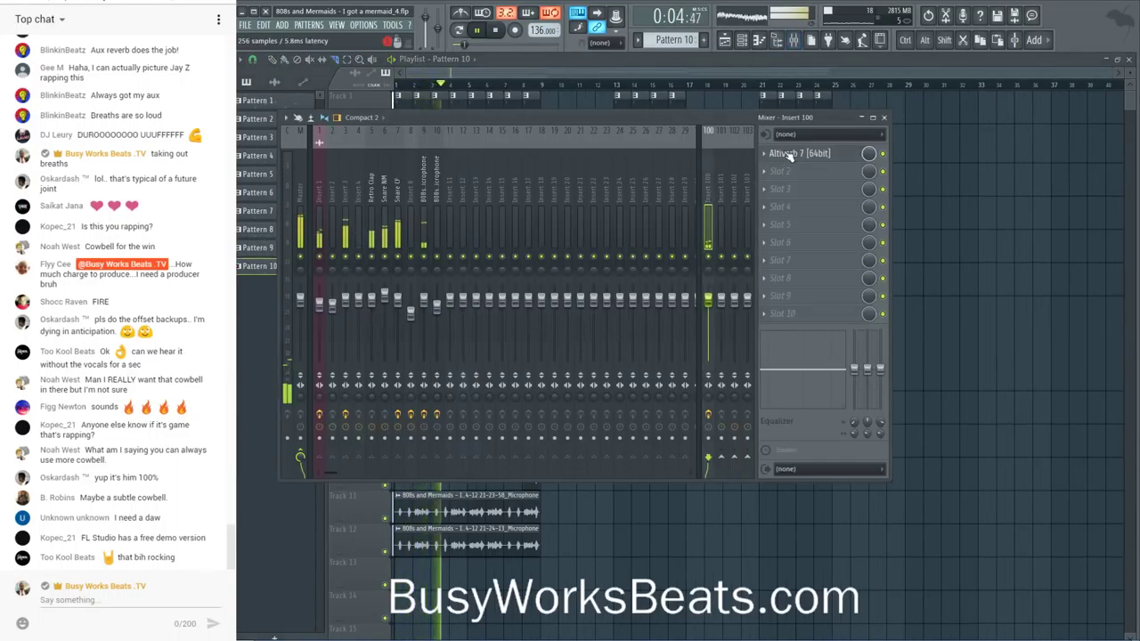
pyautogui.click(787, 153)
pyautogui.click(443, 198)
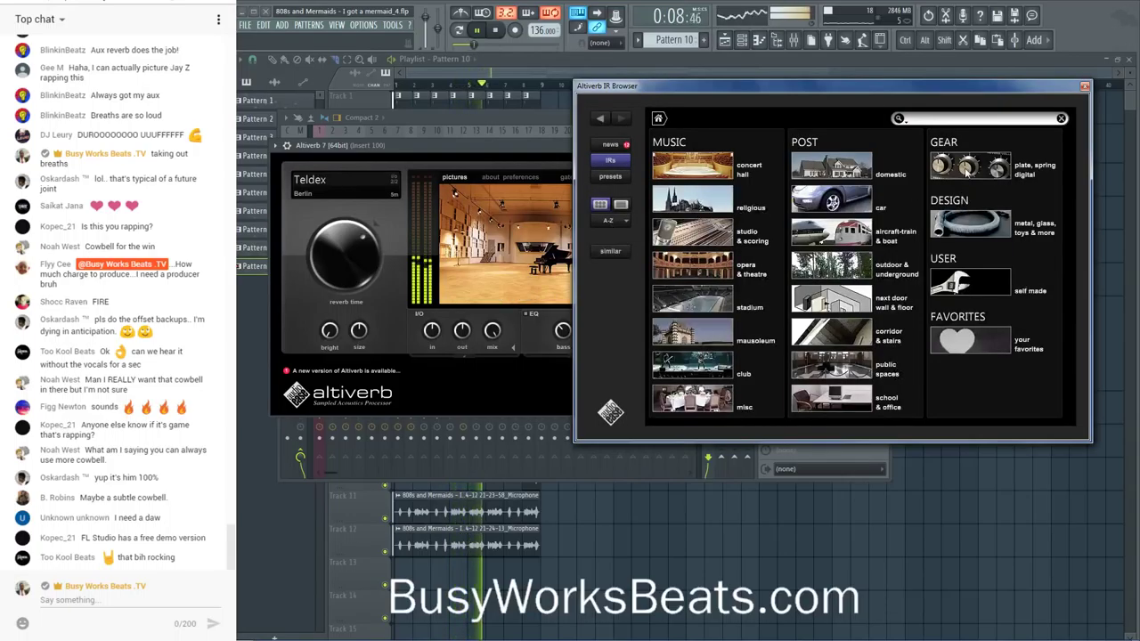
pyautogui.click(977, 346)
pyautogui.click(713, 182)
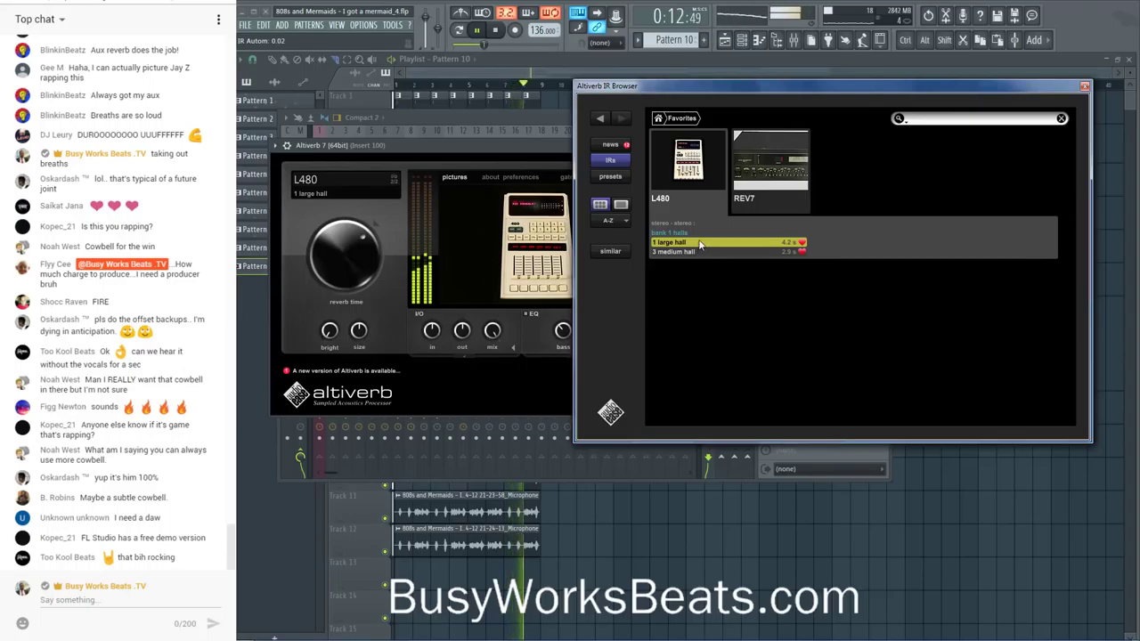
pyautogui.click(735, 212)
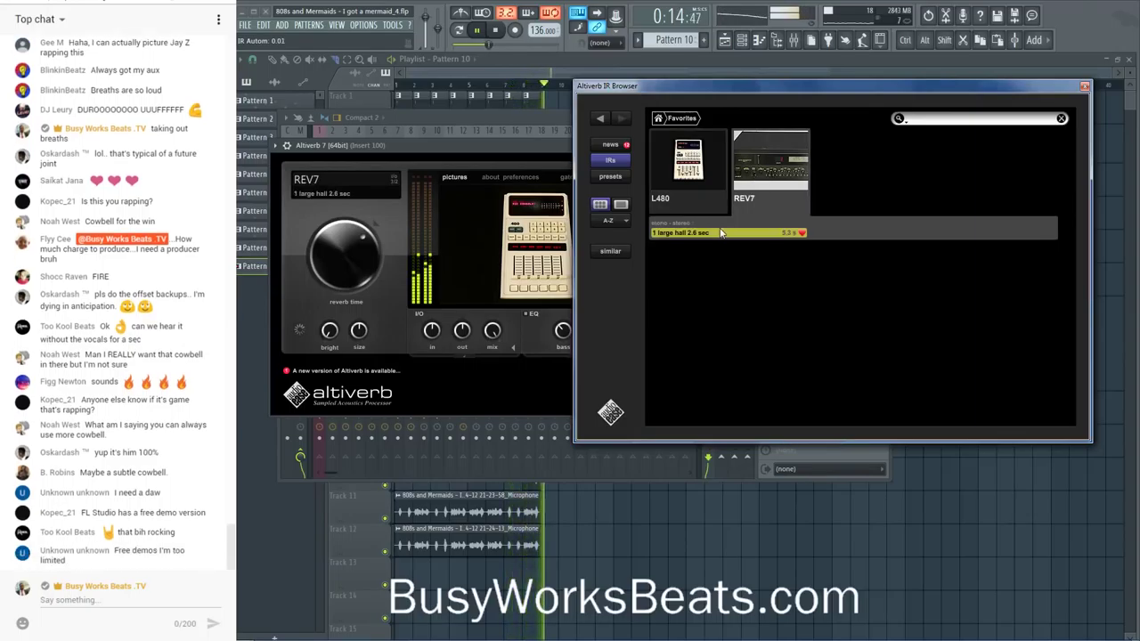
pyautogui.click(687, 494)
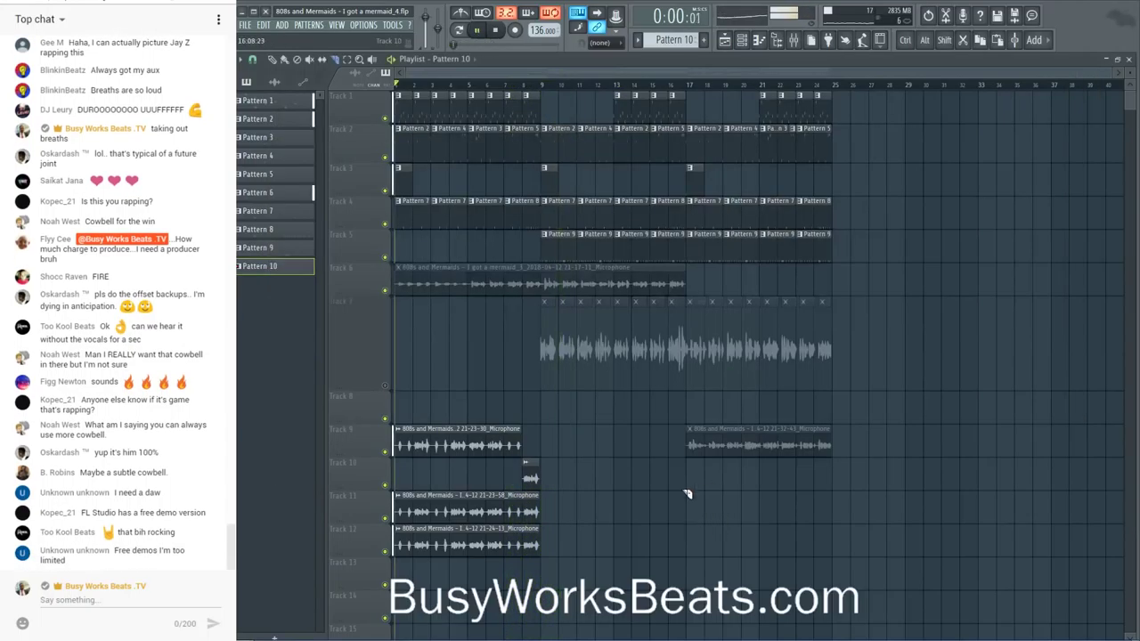
# - Review the REV7 reverb settings in Altiverb 7 on Insert 100 during playback and return to the Playlist
pyautogui.click(785, 43)
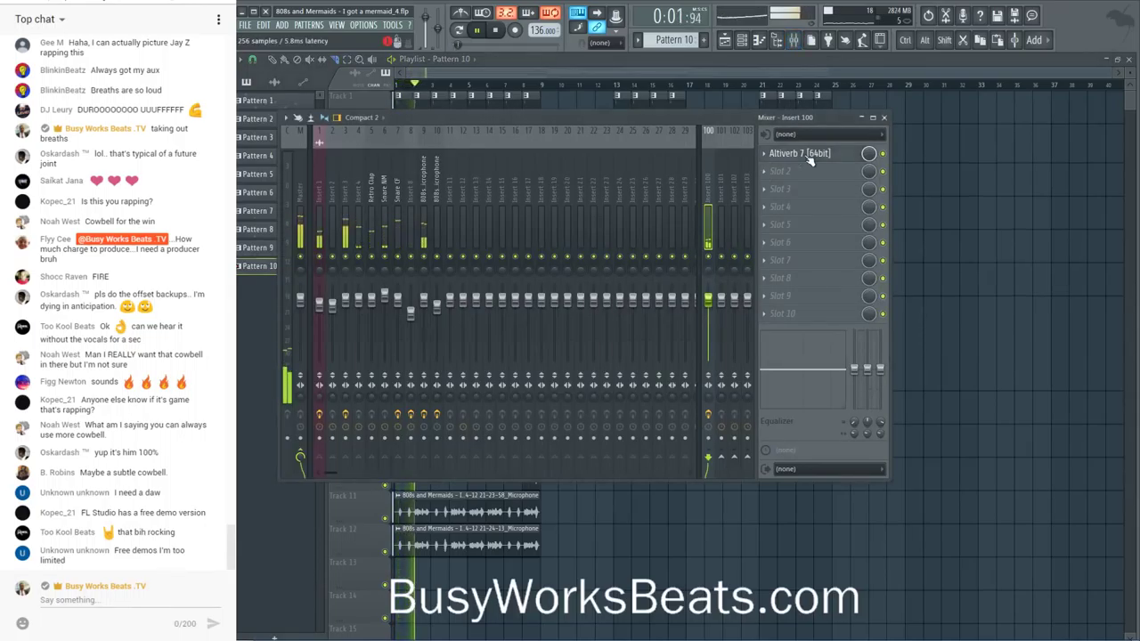
pyautogui.click(806, 154)
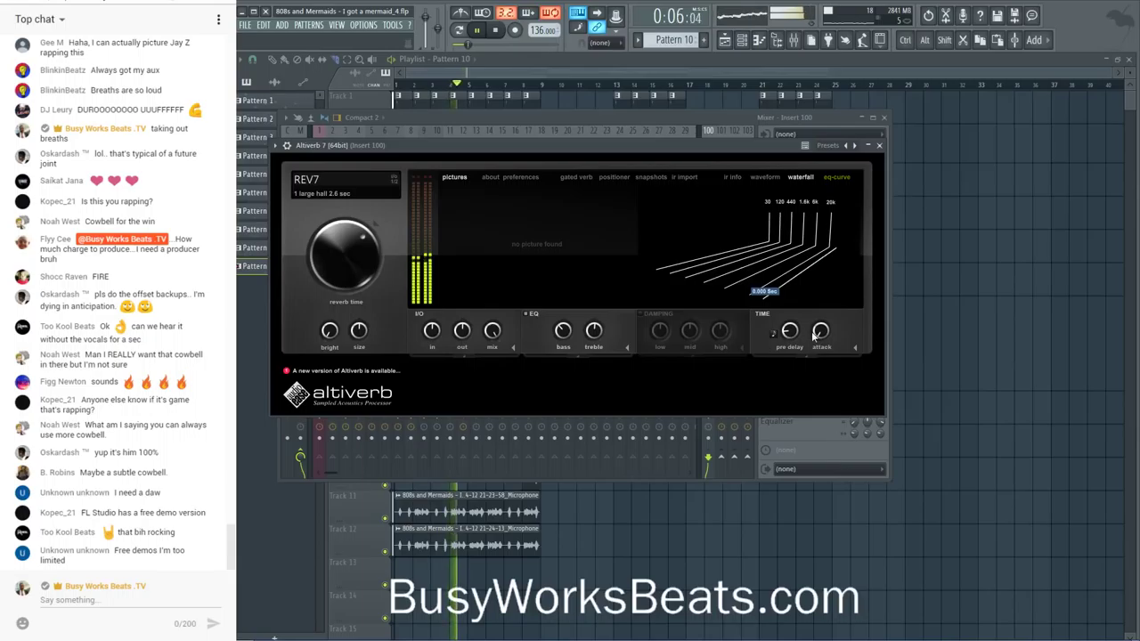
pyautogui.moveTo(699, 247)
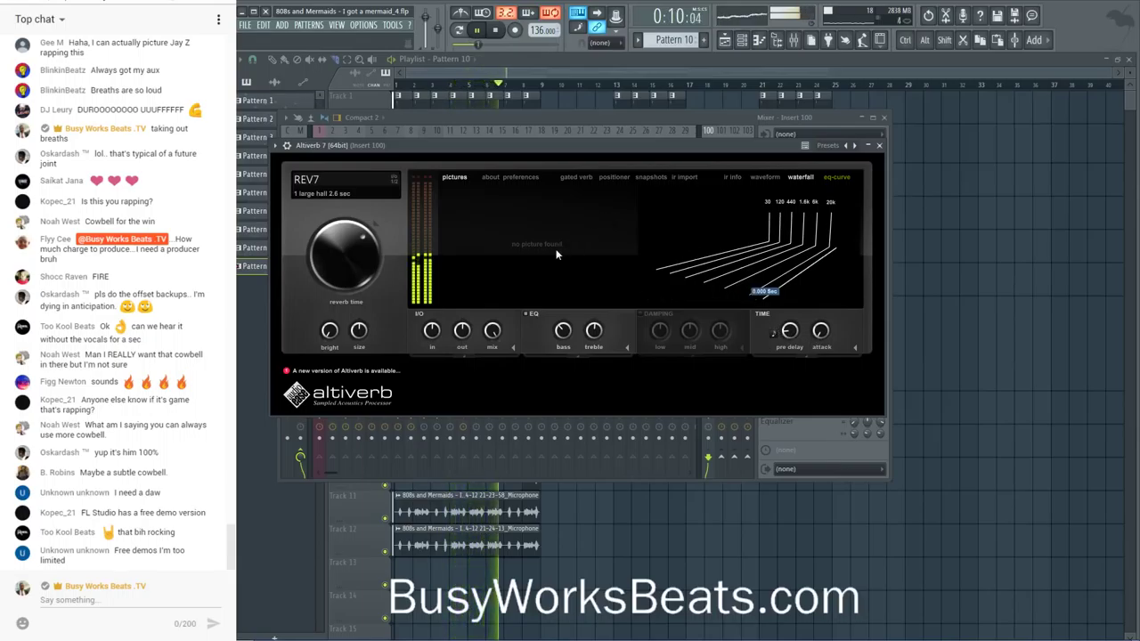
pyautogui.click(879, 145)
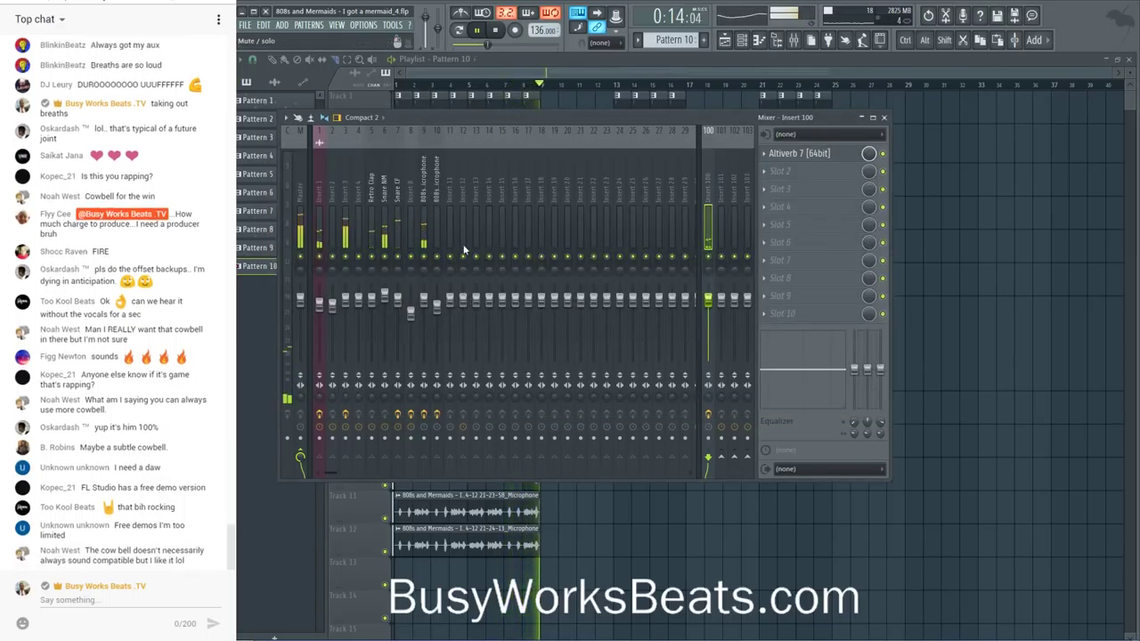
pyautogui.press('F9')
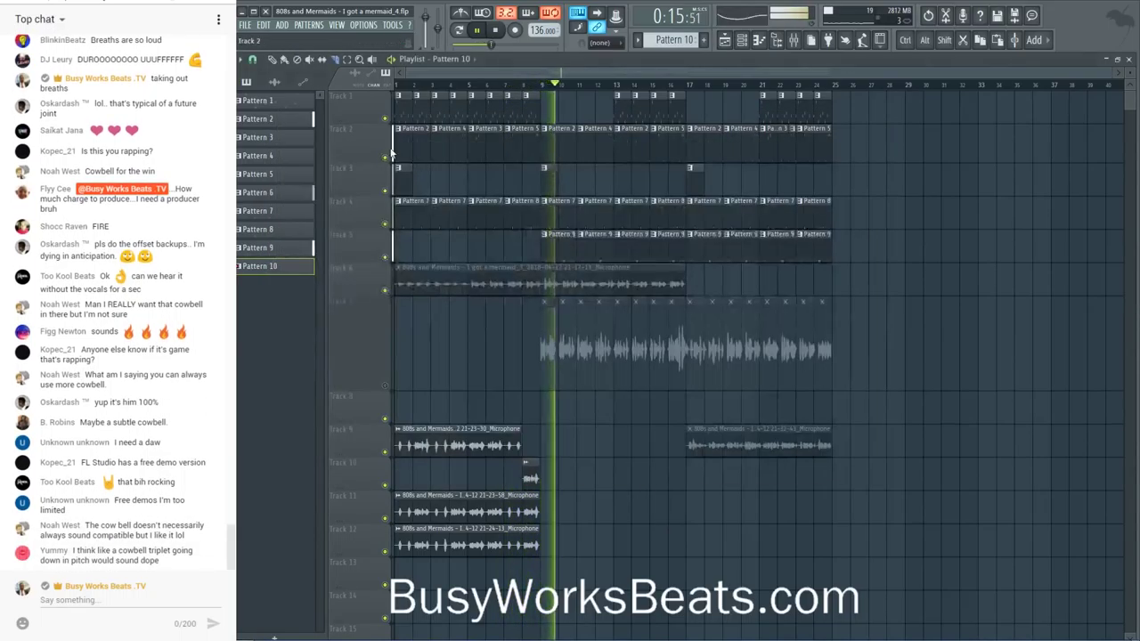
# - Place Pattern 10 clips on Track 12 across bars 13 to 16
pyautogui.click(241, 59)
pyautogui.press('F6')
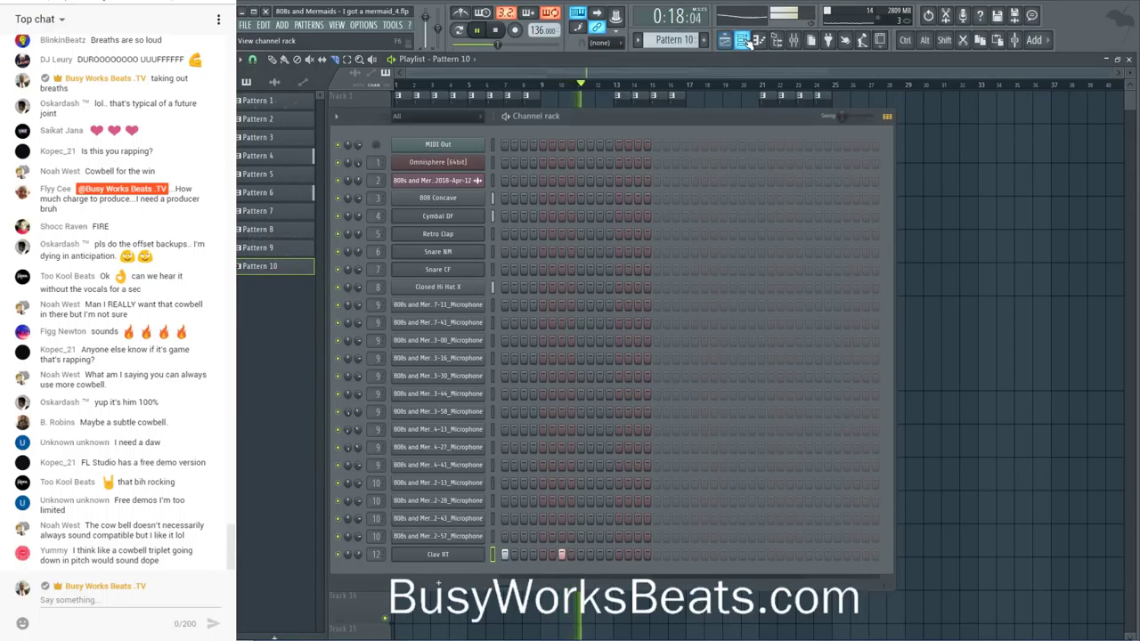
pyautogui.press('F6')
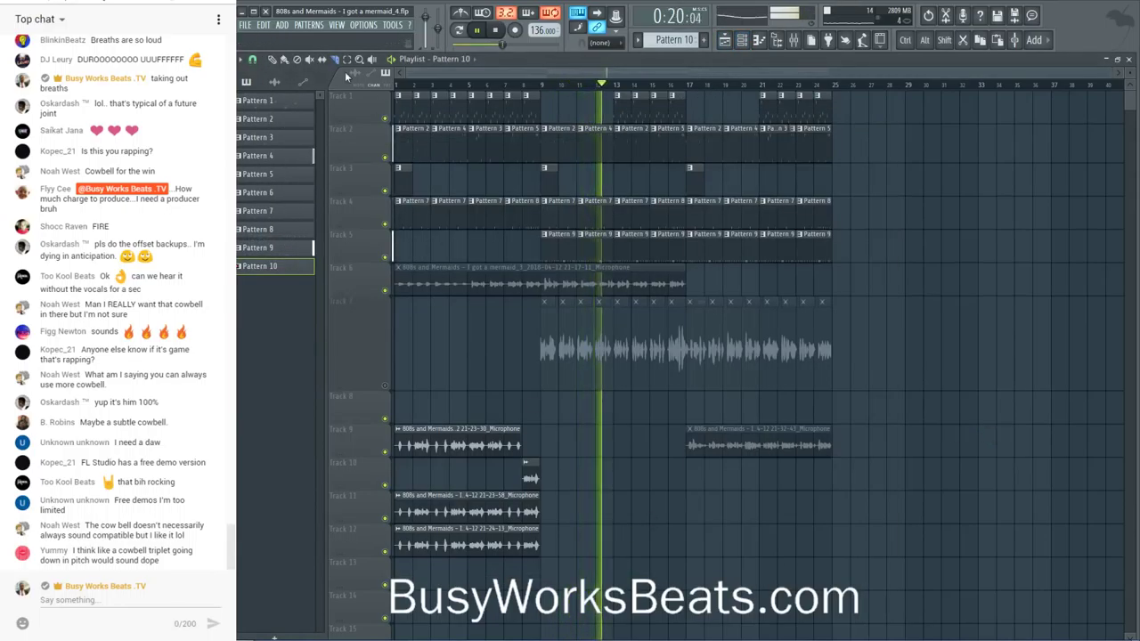
pyautogui.click(624, 543)
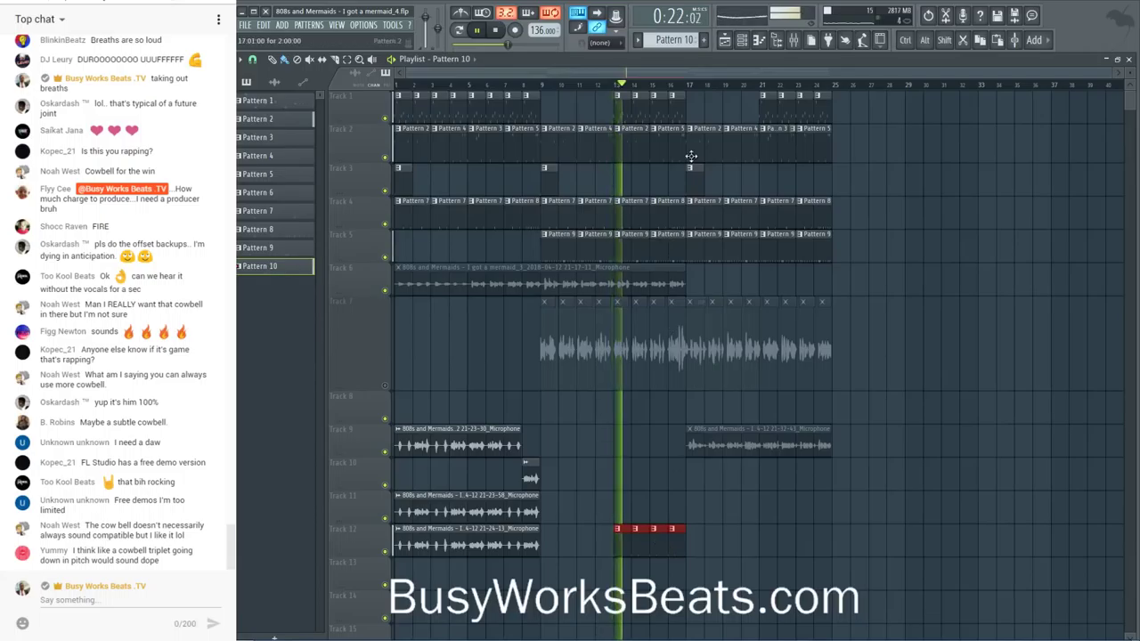
# - Adjust the Clav RT channel's time shift and remove the Pattern 10 clips at bars 13 and 15 on Track 12
pyautogui.click(742, 44)
pyautogui.click(462, 554)
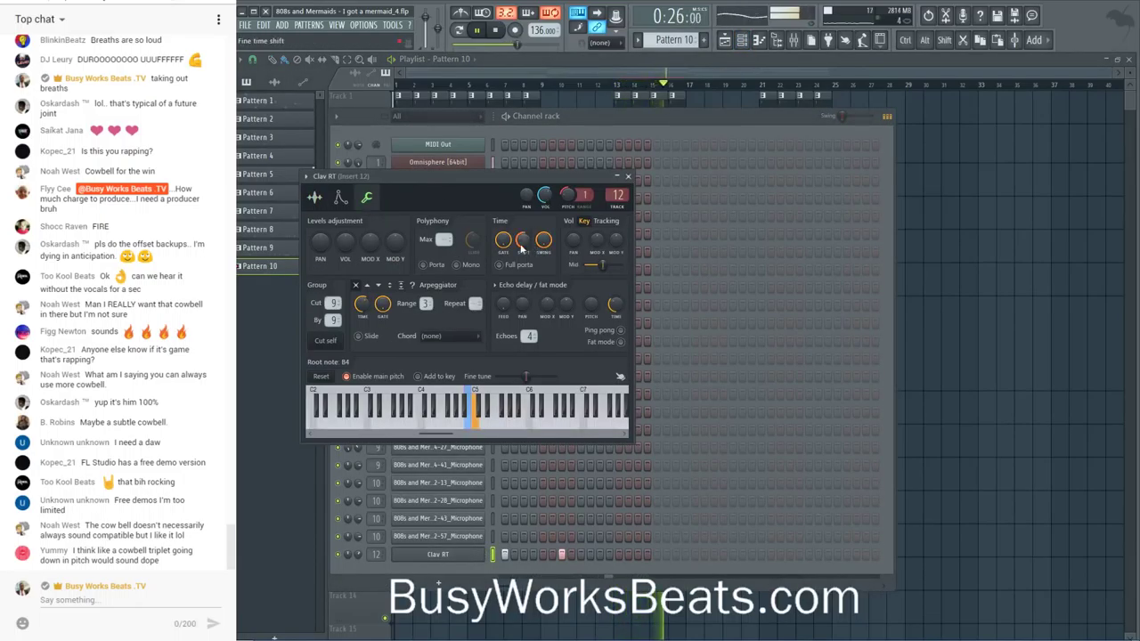
pyautogui.click(896, 394)
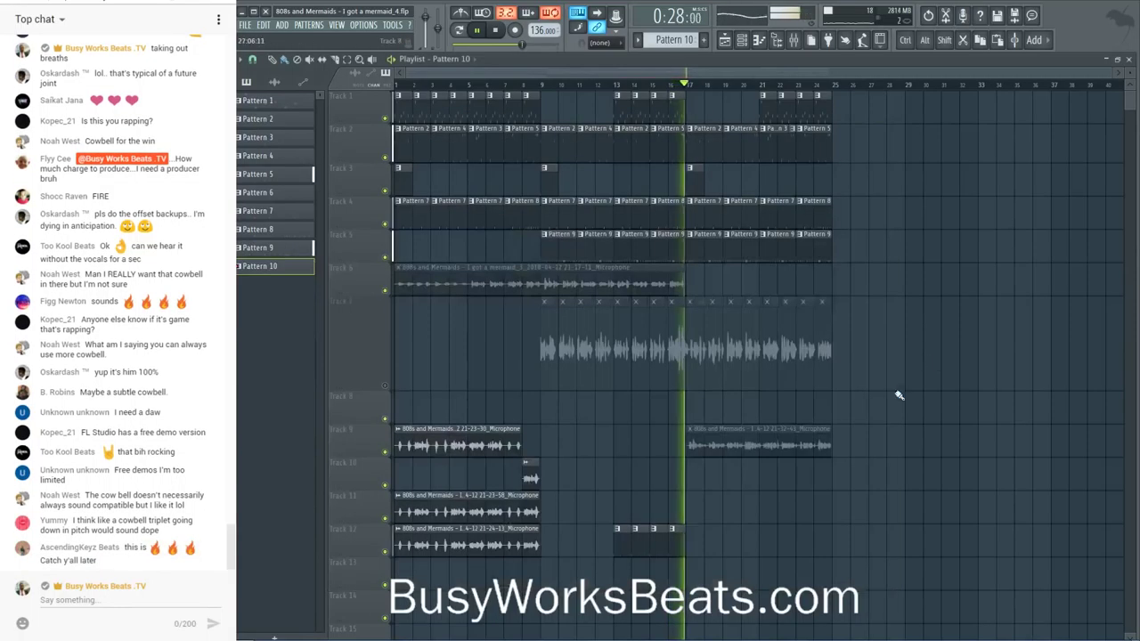
pyautogui.rightClick(653, 549)
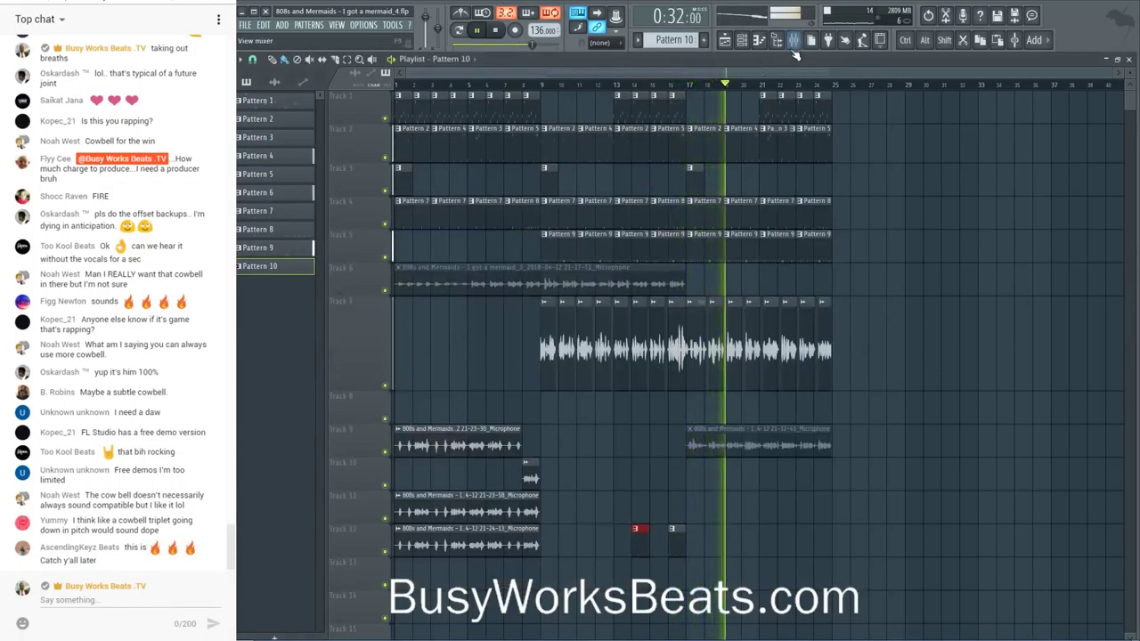
# - Adjust the low-frequency EQ on mixer Insert 10's UAD SSL E Channel Strip during playback and return to the Playlist
pyautogui.press('F9')
pyautogui.click(439, 198)
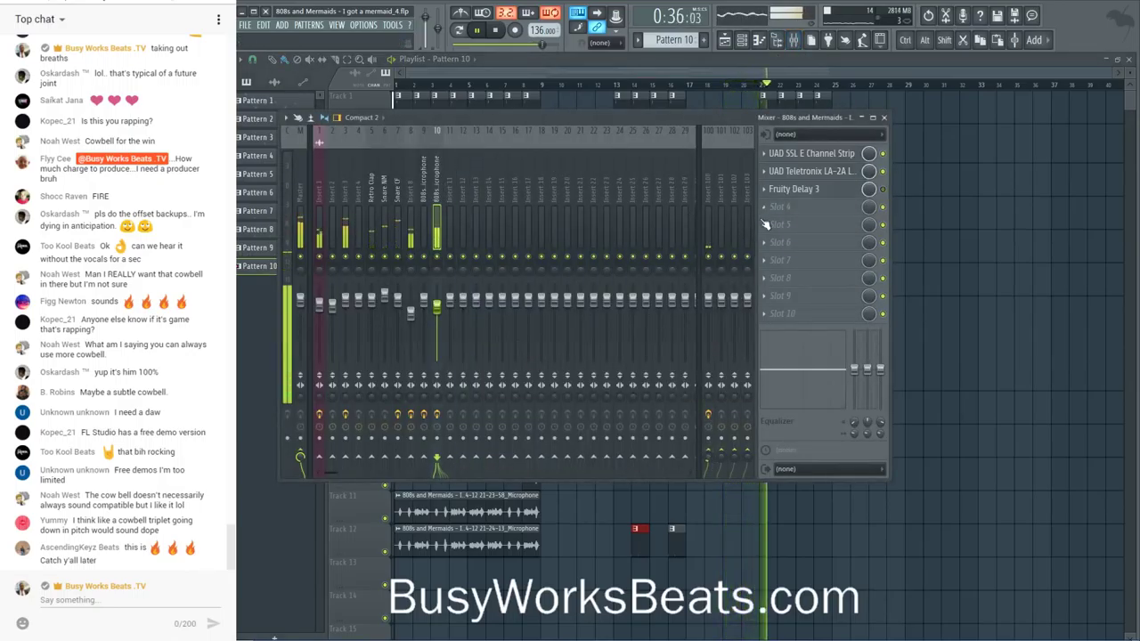
pyautogui.click(817, 154)
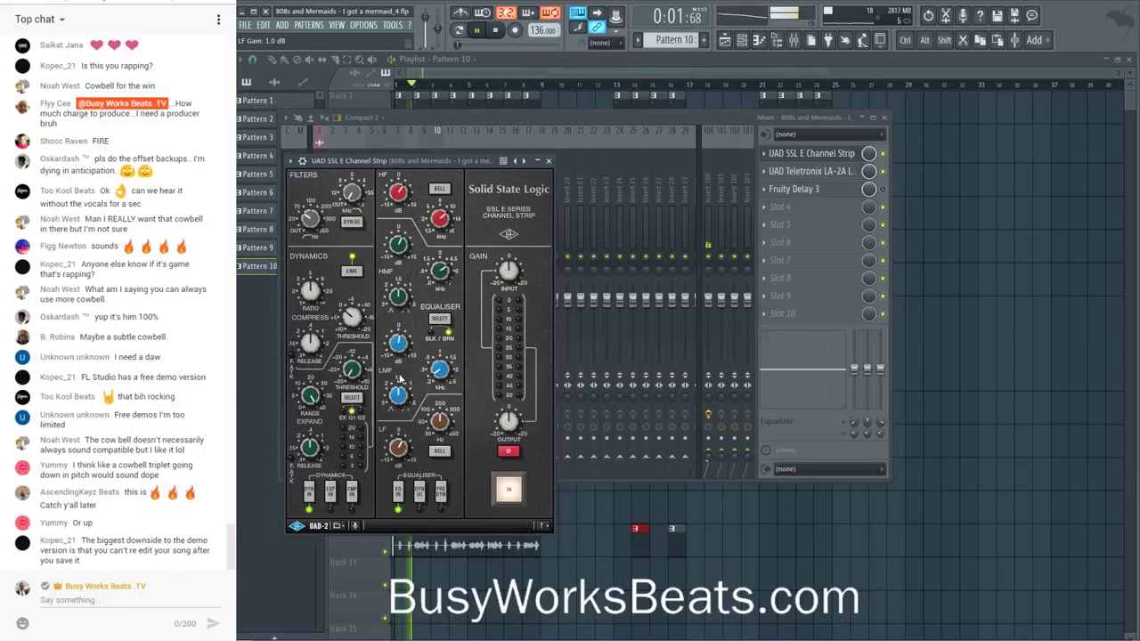
pyautogui.moveTo(399, 459); pyautogui.dragTo(400, 465)
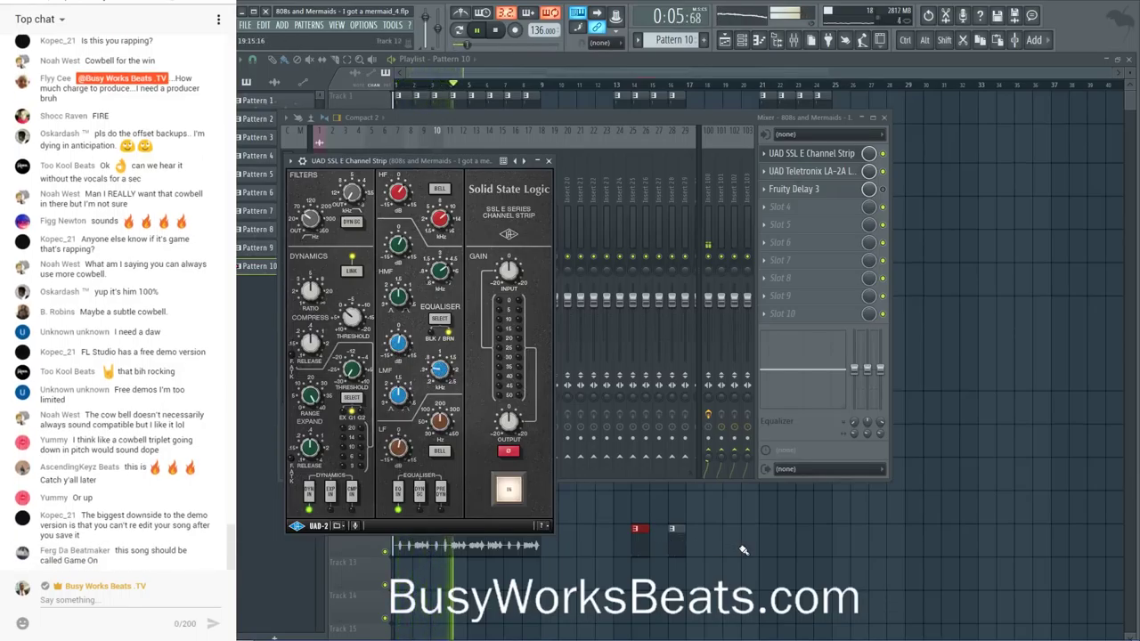
pyautogui.press('F5')
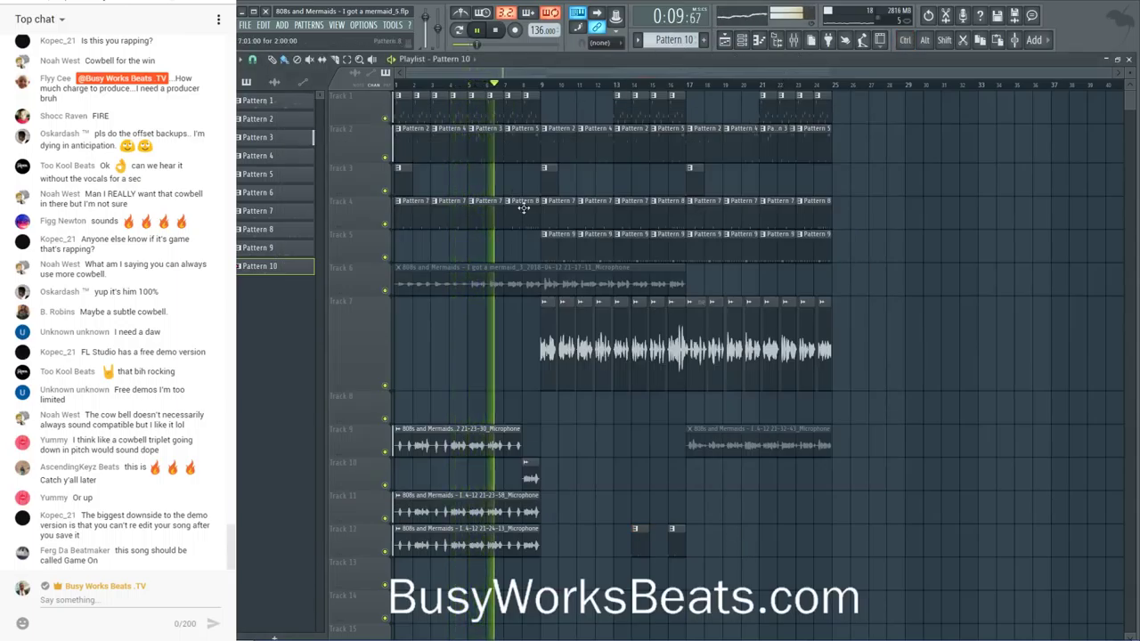
# - Copy the active pattern and vocal clips of bars 1 to 8 to bars 25 to 32 and duplicate them across bars 33 to 40
pyautogui.keyDown('ctrl'); pyautogui.moveTo(533, 556); pyautogui.dragTo(383, 62); pyautogui.keyUp('ctrl')
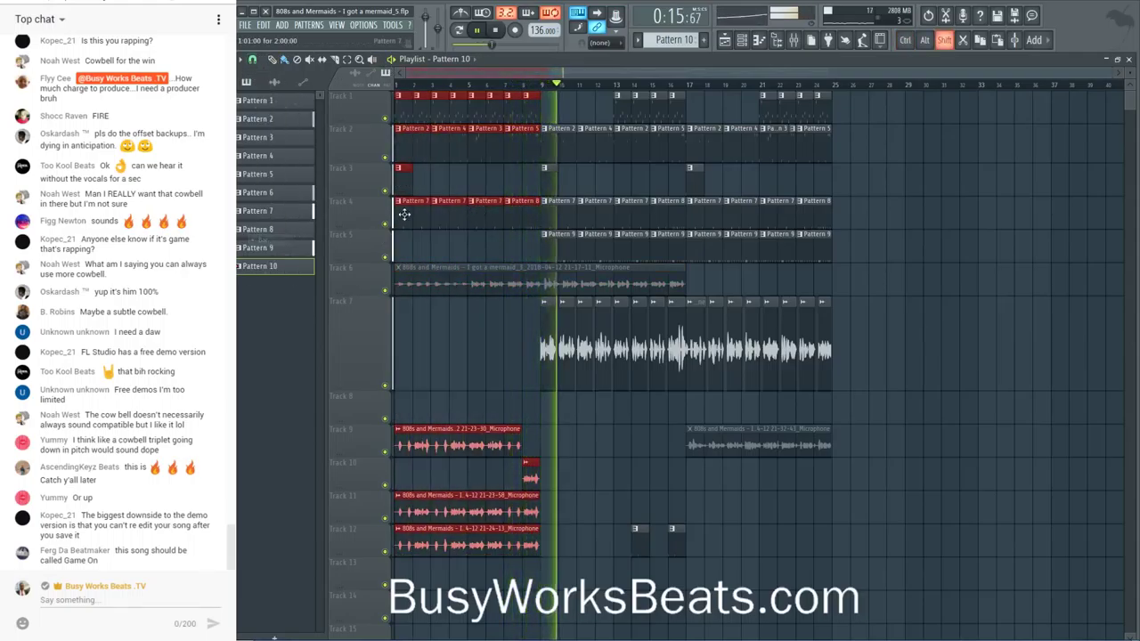
pyautogui.keyDown('shift'); pyautogui.moveTo(404, 213); pyautogui.dragTo(842, 182); pyautogui.keyUp('shift')
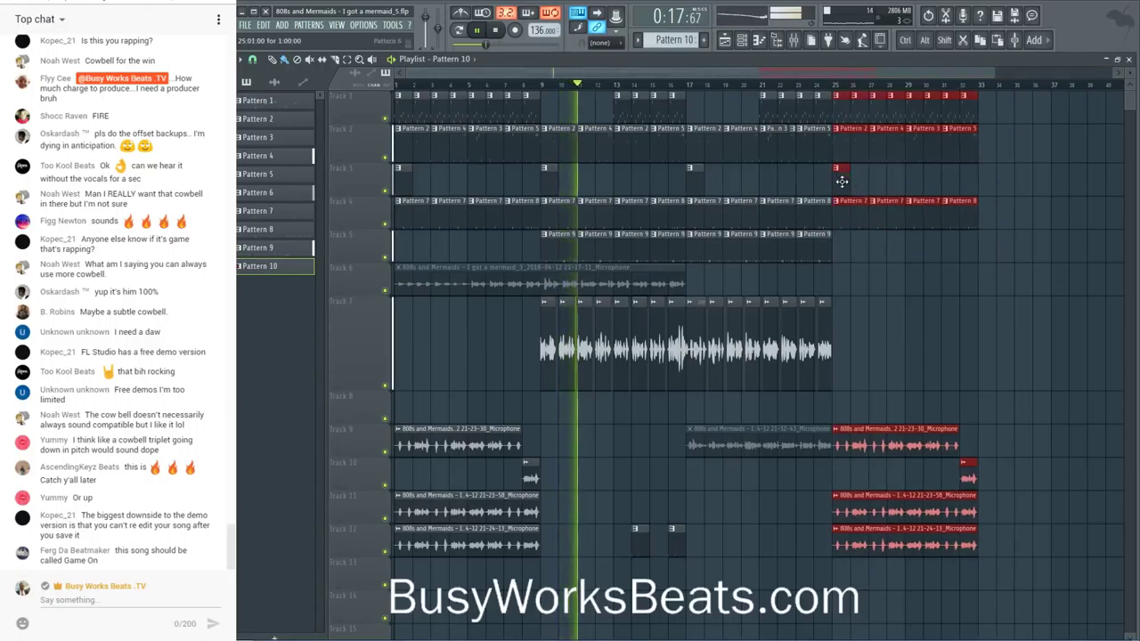
pyautogui.hotkey('ctrl', 'b')
pyautogui.keyDown('ctrl'); pyautogui.click(933, 225); pyautogui.keyUp('ctrl')
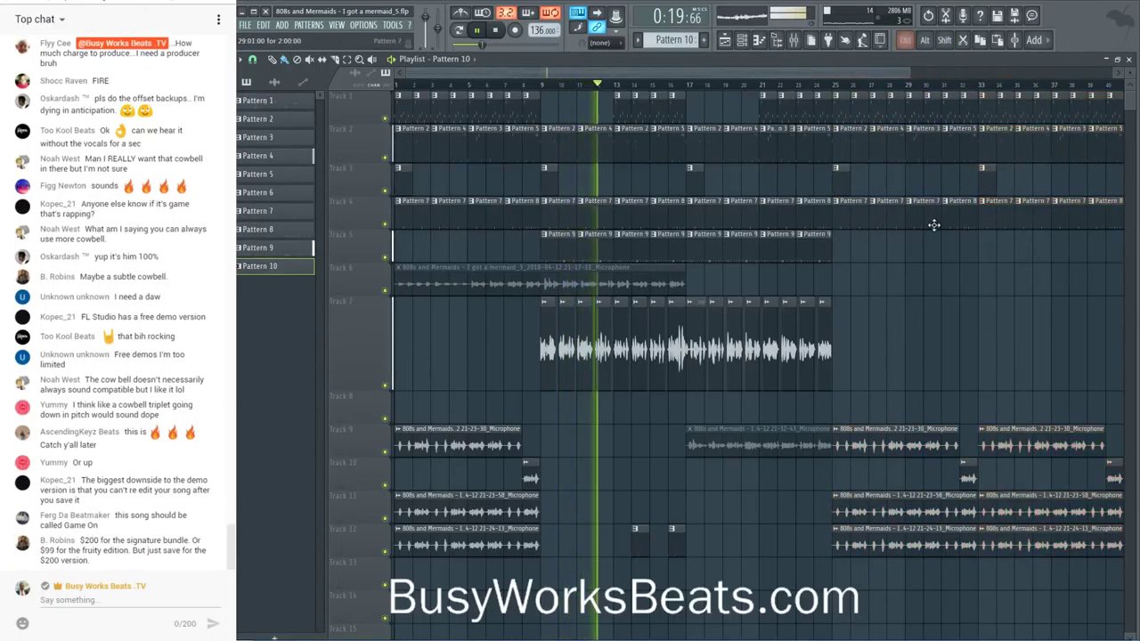
# - Remove the Pattern 10 clip at bar 14 on Track 12 and check the Clav RT channel's steps
pyautogui.scroll(-2, 600, 378)
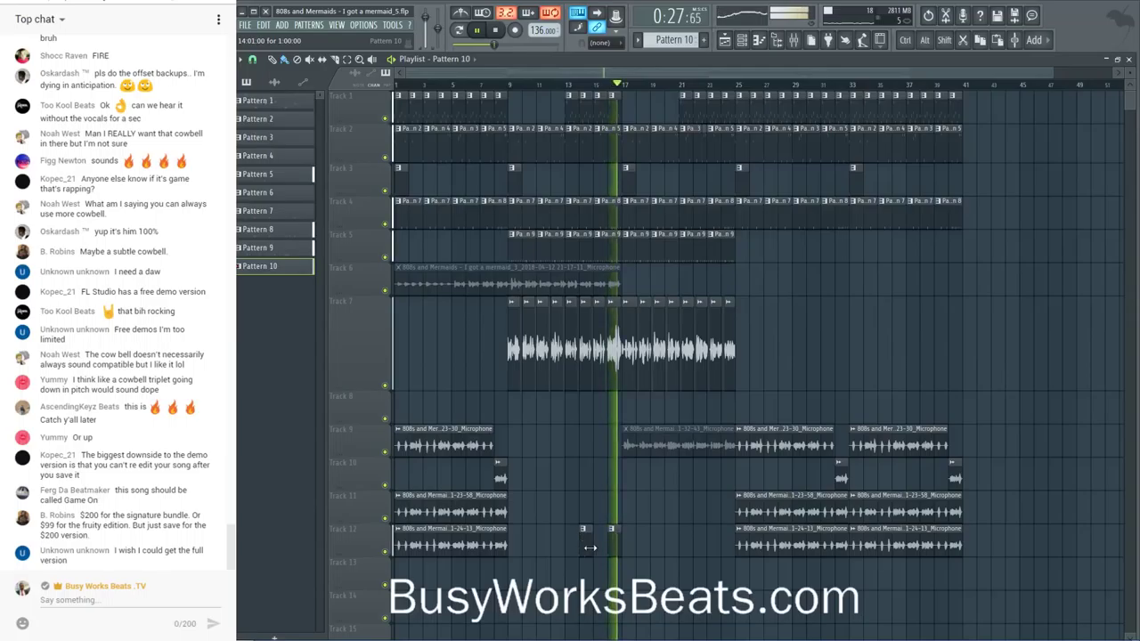
pyautogui.press('F6')
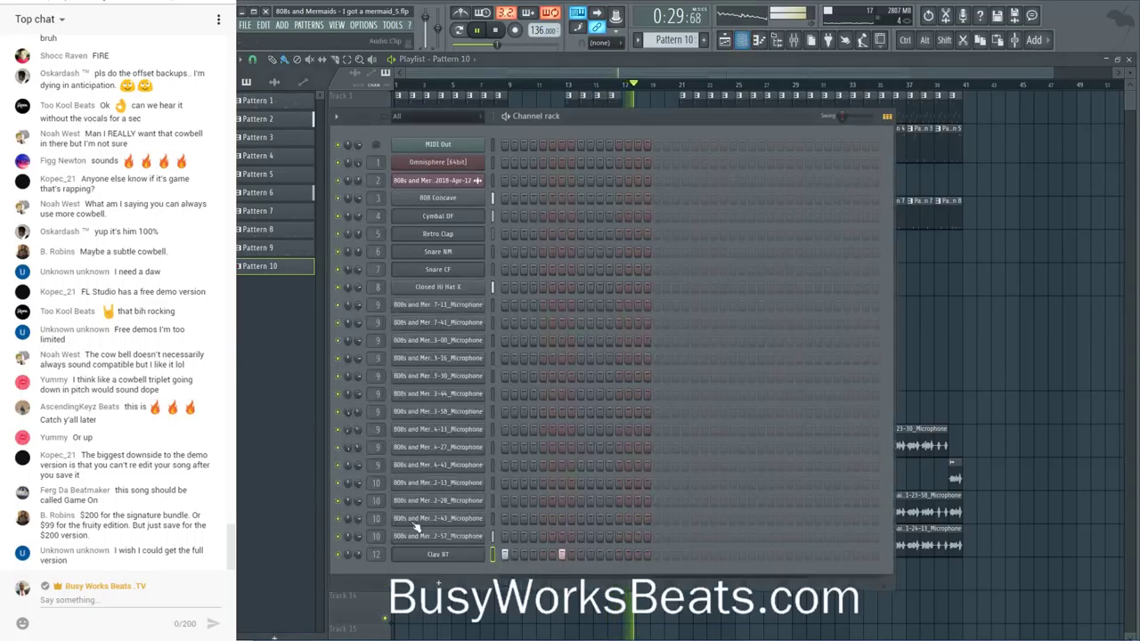
pyautogui.press('F6')
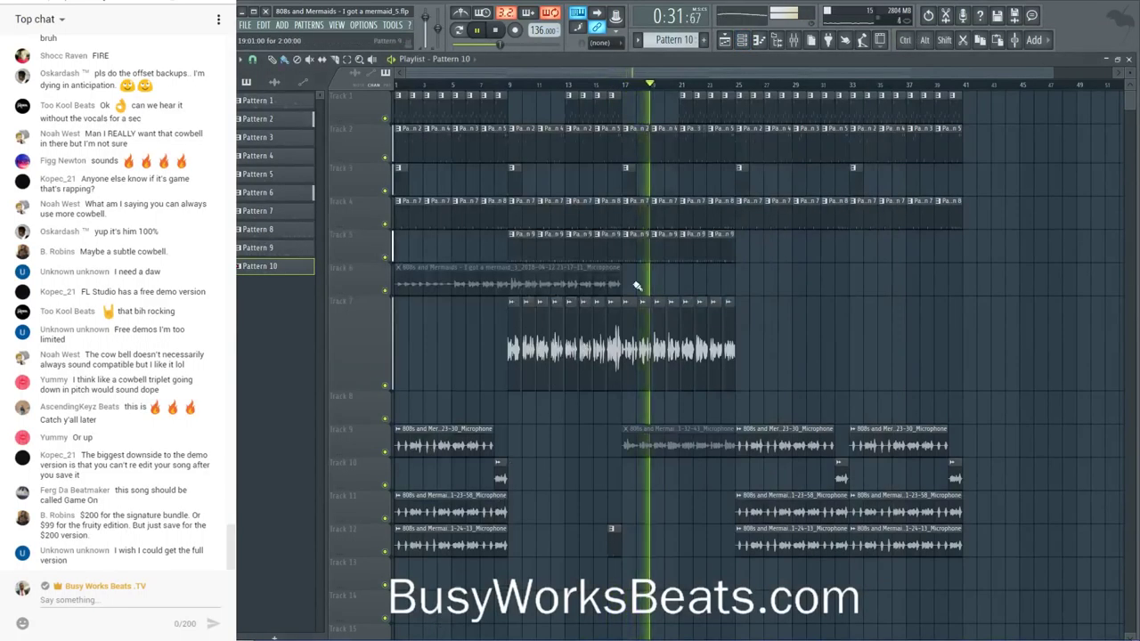
# - Adjust the LMF gain on Insert 10's UAD SSL E Channel Strip during playback, close the windows and stop the song
pyautogui.click(794, 40)
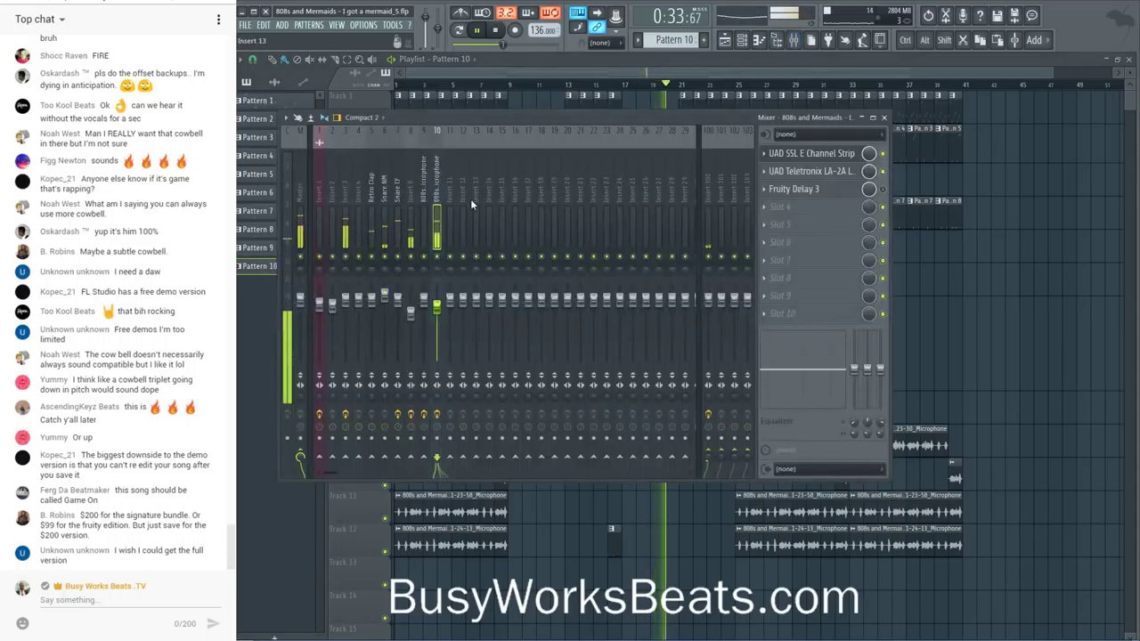
pyautogui.click(806, 153)
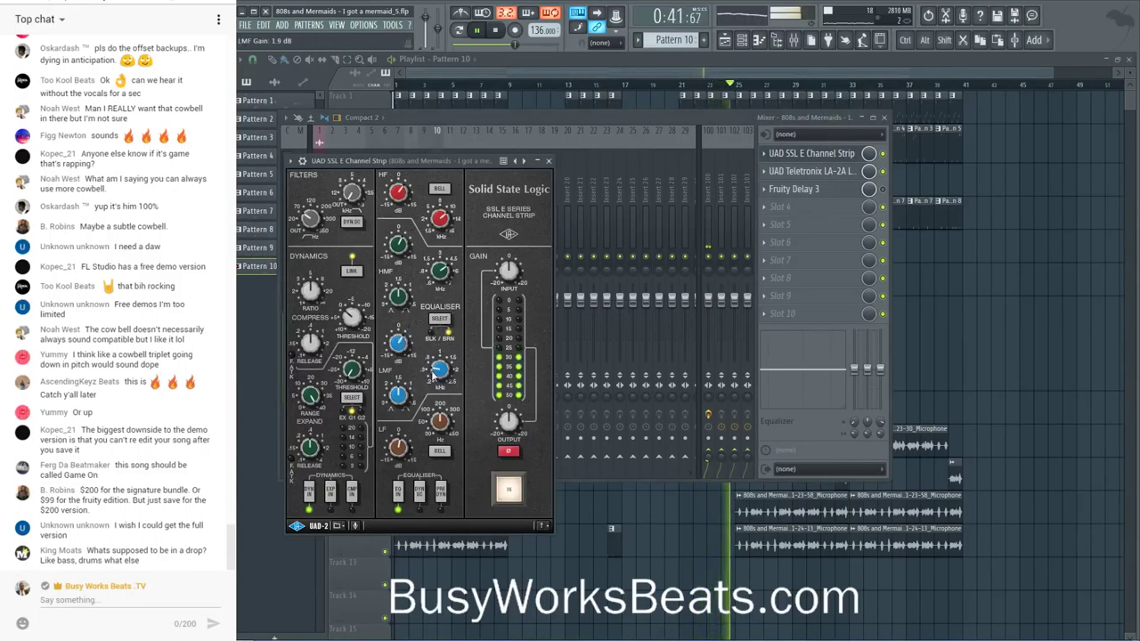
pyautogui.press('F12')
pyautogui.press('space')
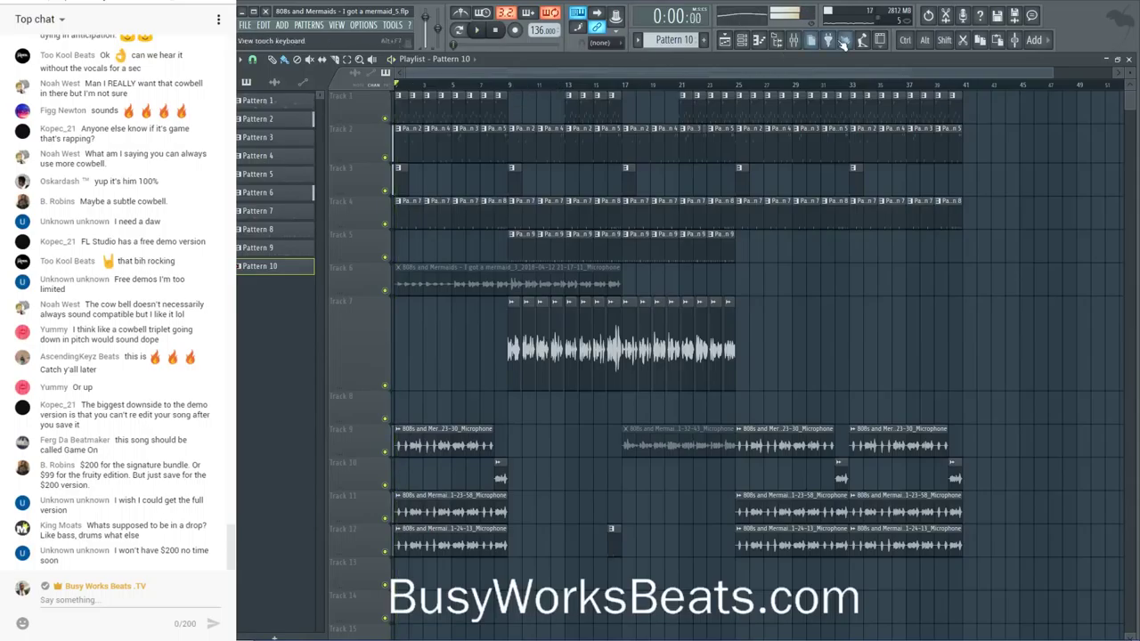
pyautogui.press('F9')
pyautogui.hscroll(10, 641, 186)
pyautogui.doubleClick(559, 179)
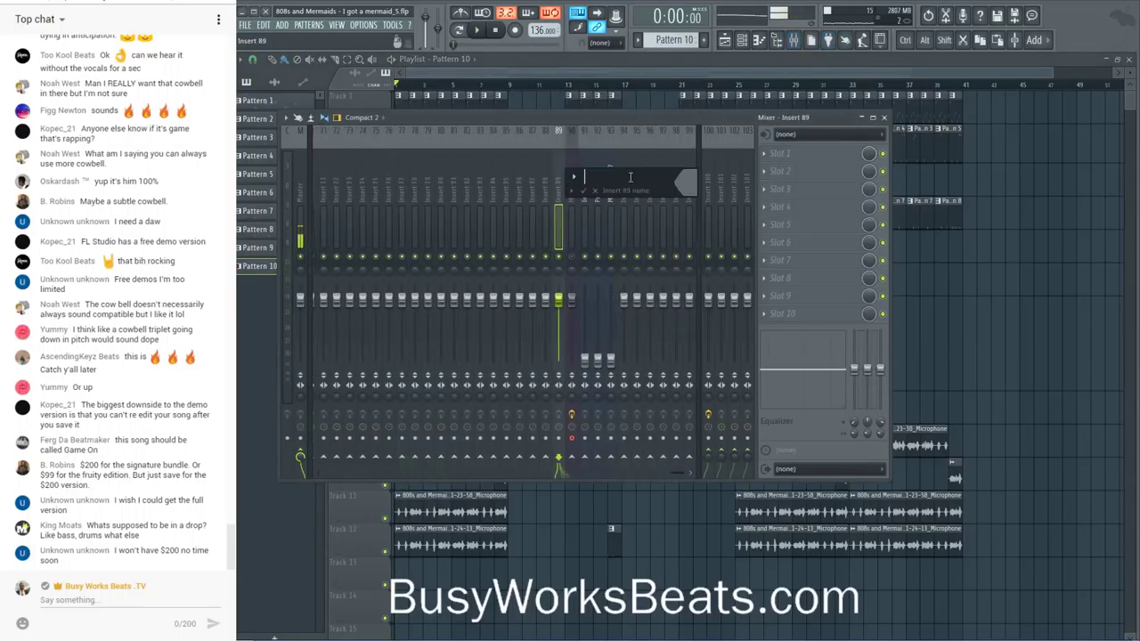
pyautogui.press('Escape')
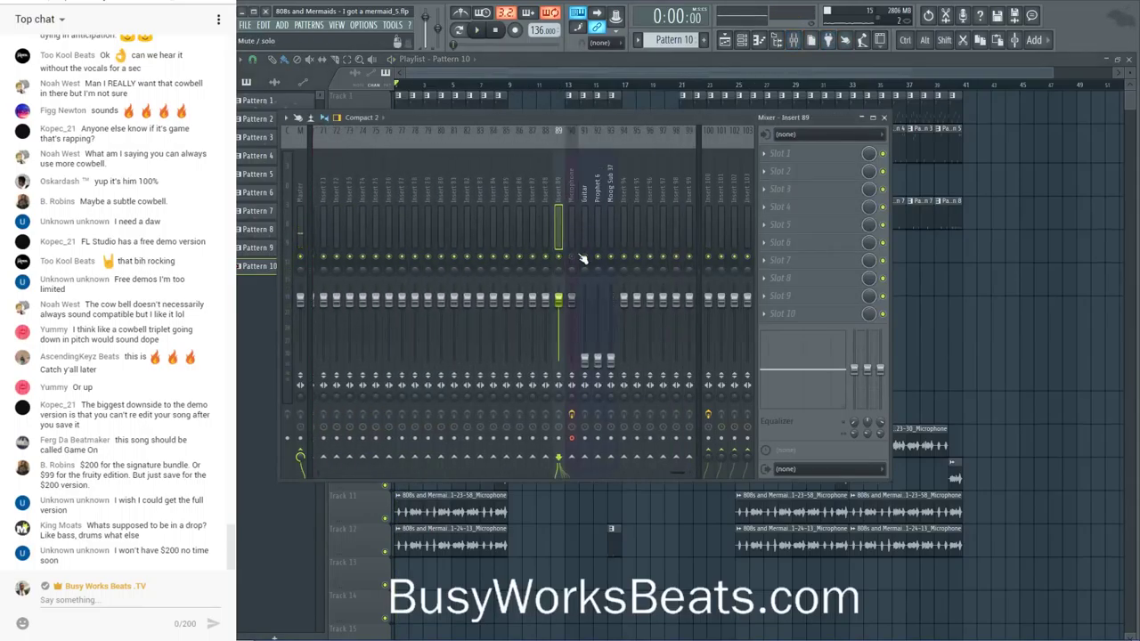
pyautogui.hscroll(-10, 541, 178)
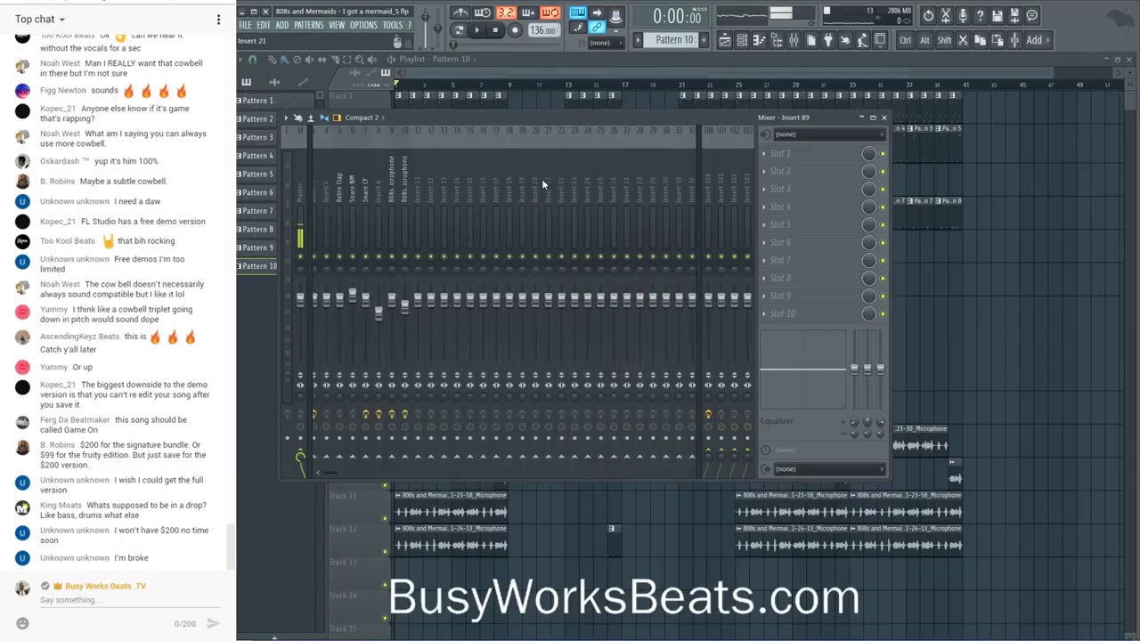
pyautogui.press('F9')
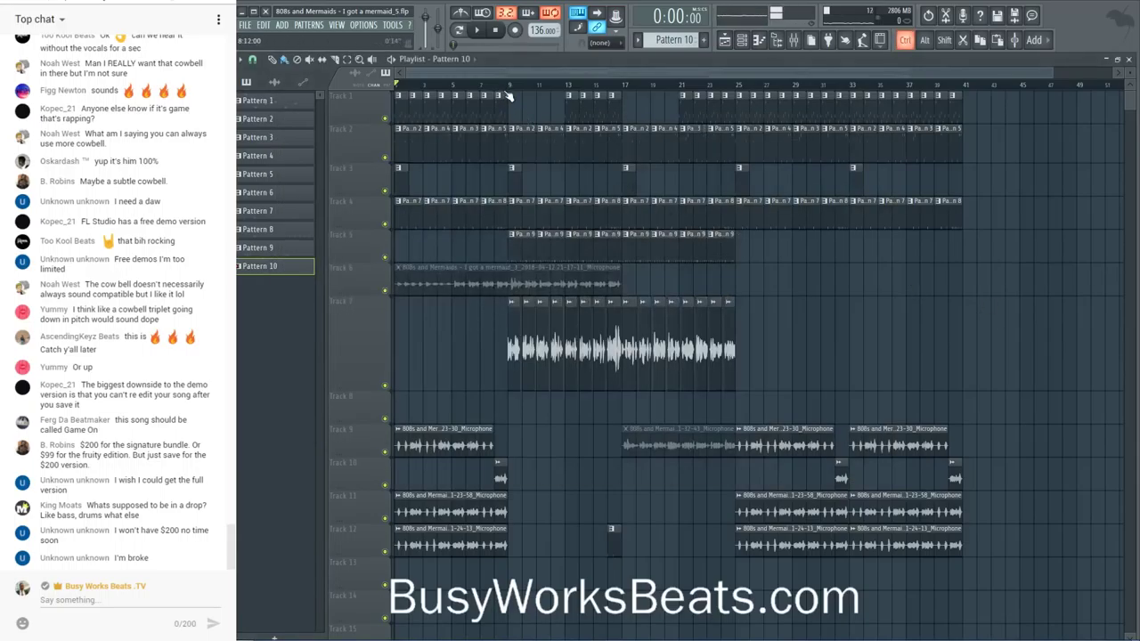
# - Select bars 9 to 24 in the Playlist for looping and open the UAD SSL E Channel Strip on mixer Insert 10
pyautogui.moveTo(507, 96); pyautogui.dragTo(735, 89)
pyautogui.click(793, 40)
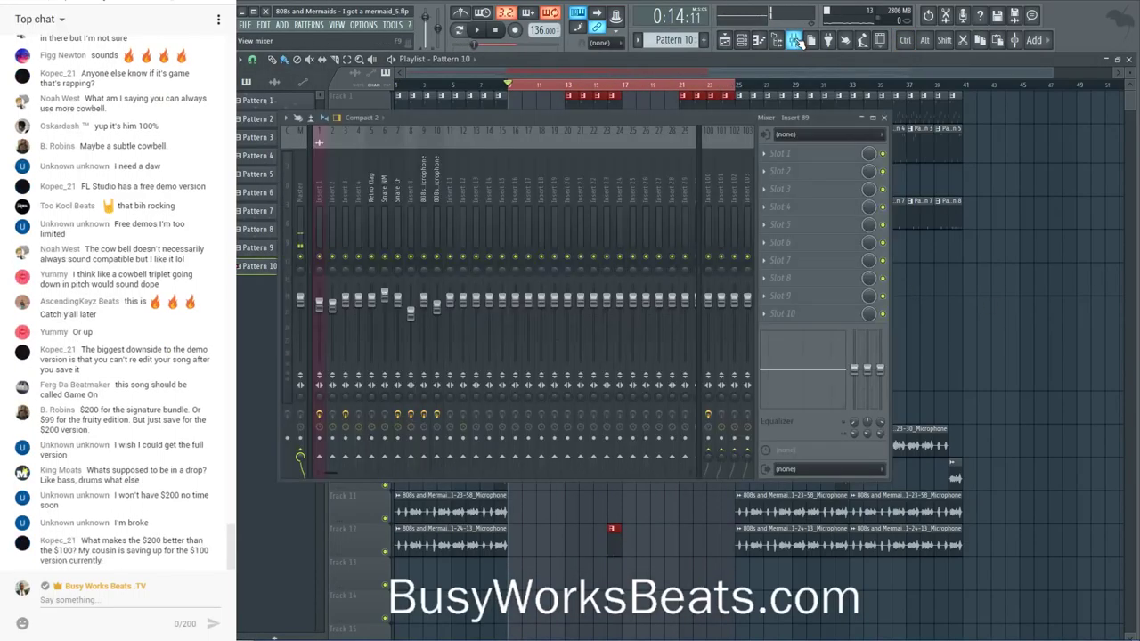
pyautogui.click(437, 182)
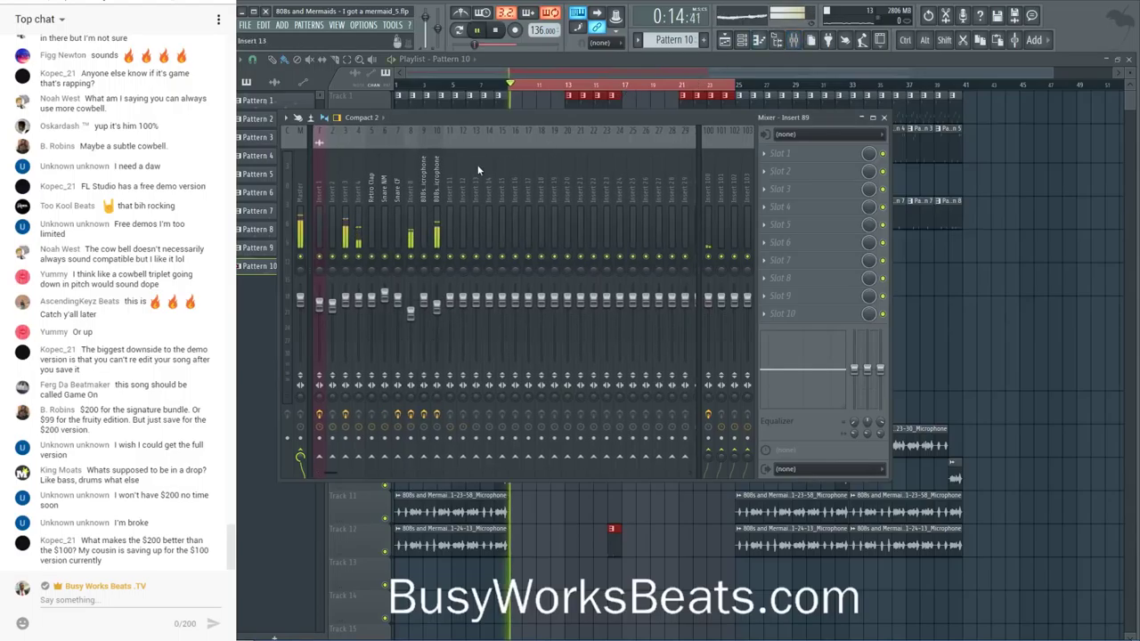
pyautogui.click(807, 153)
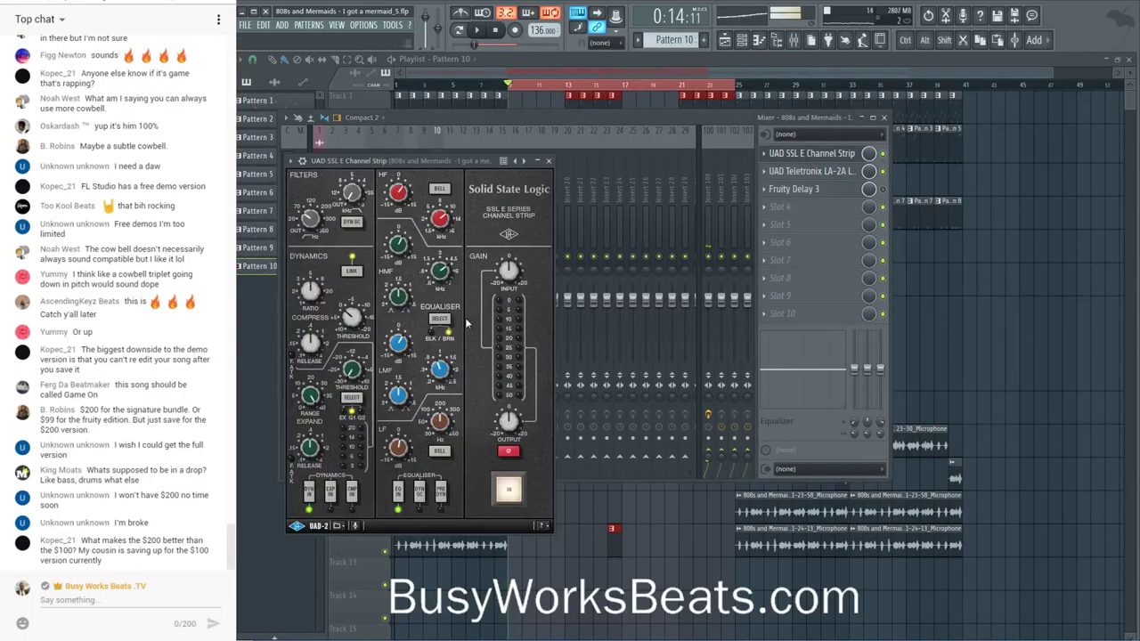
# - Try an LMF boost of 10 dB on the vocal channel strip, settling on a frequency of 866 Hz and a gain of 1.7 dB
pyautogui.press('space')
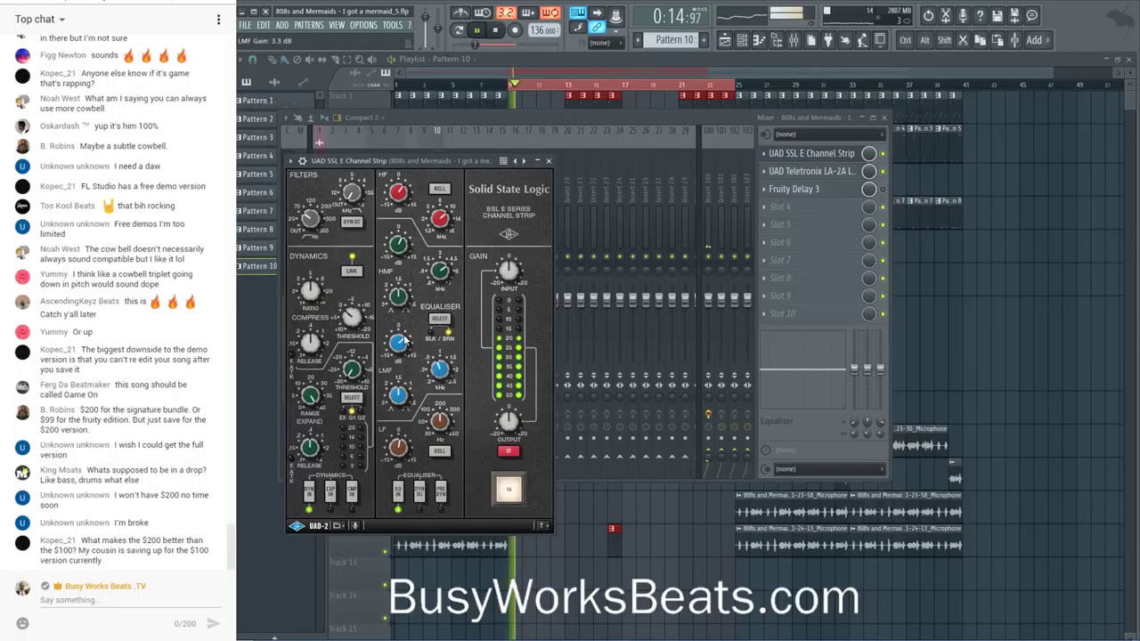
pyautogui.press('space')
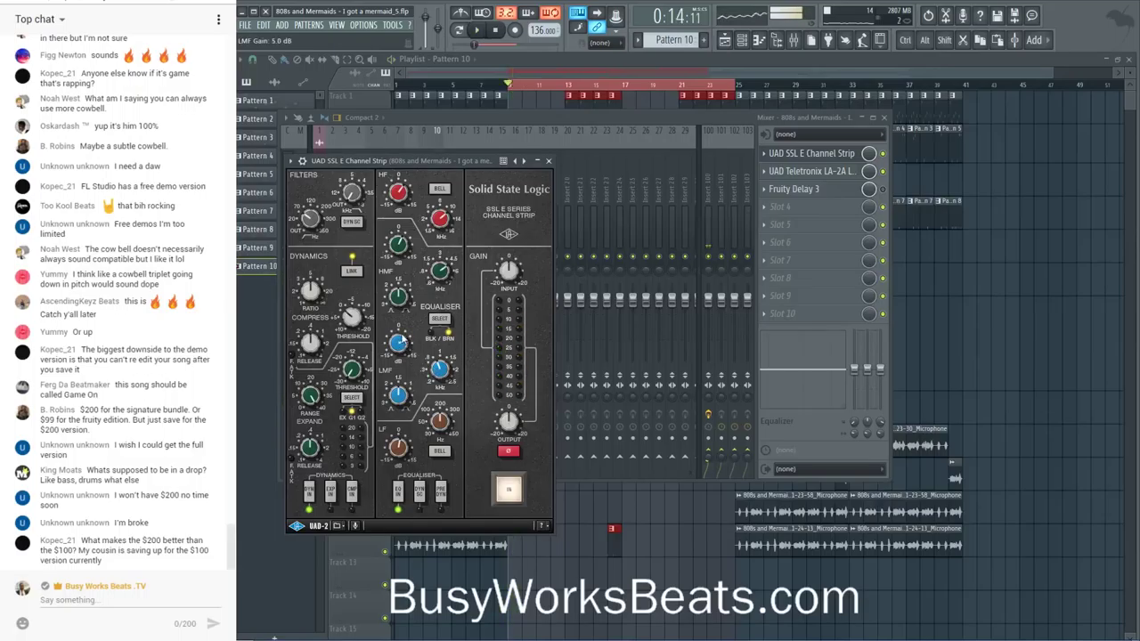
pyautogui.press('space')
pyautogui.moveTo(407, 355); pyautogui.dragTo(398, 341)
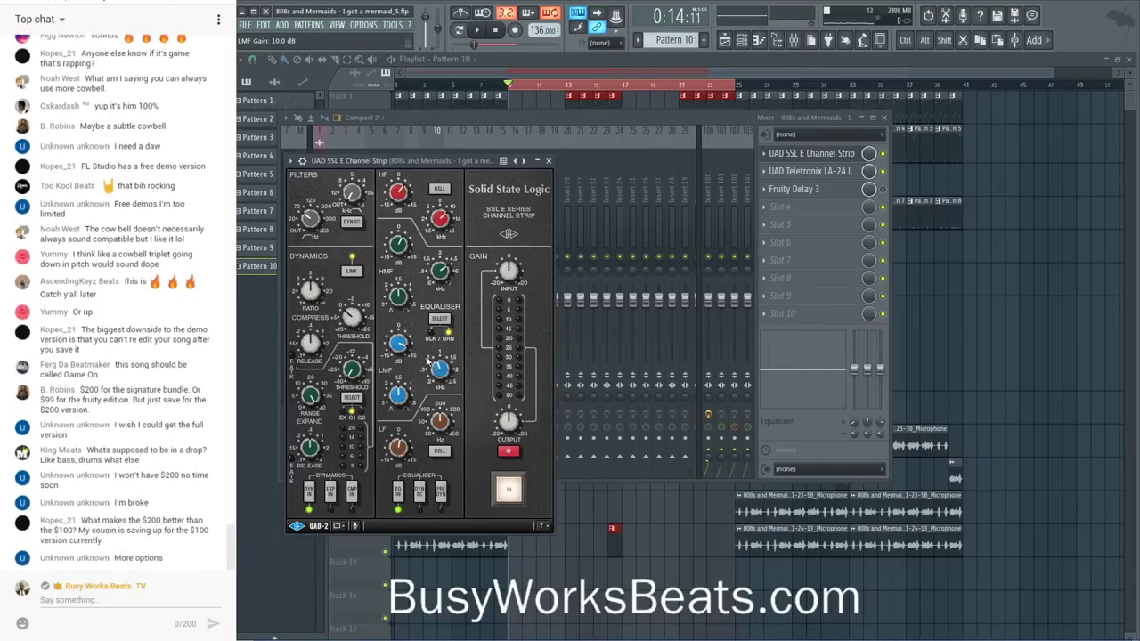
pyautogui.press('space')
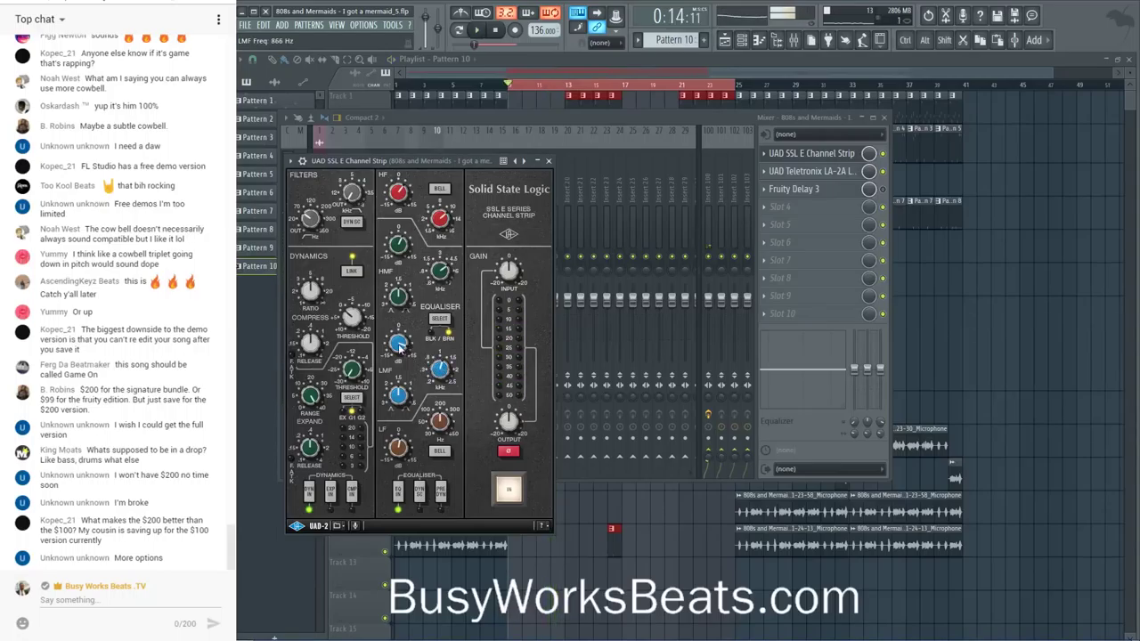
pyautogui.press('space')
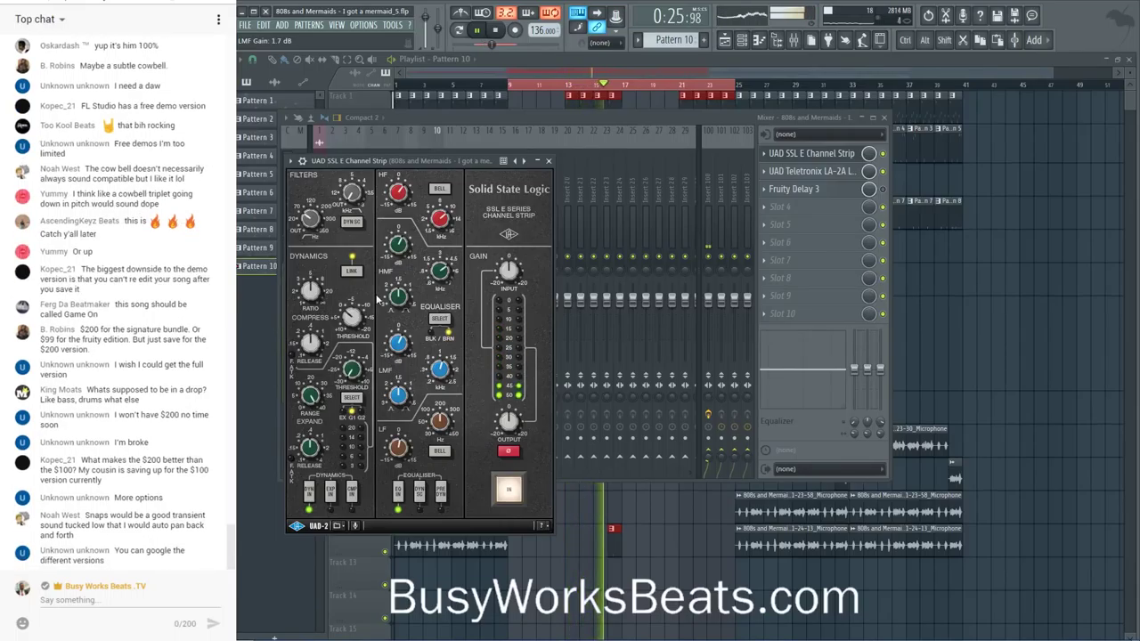
pyautogui.click(549, 162)
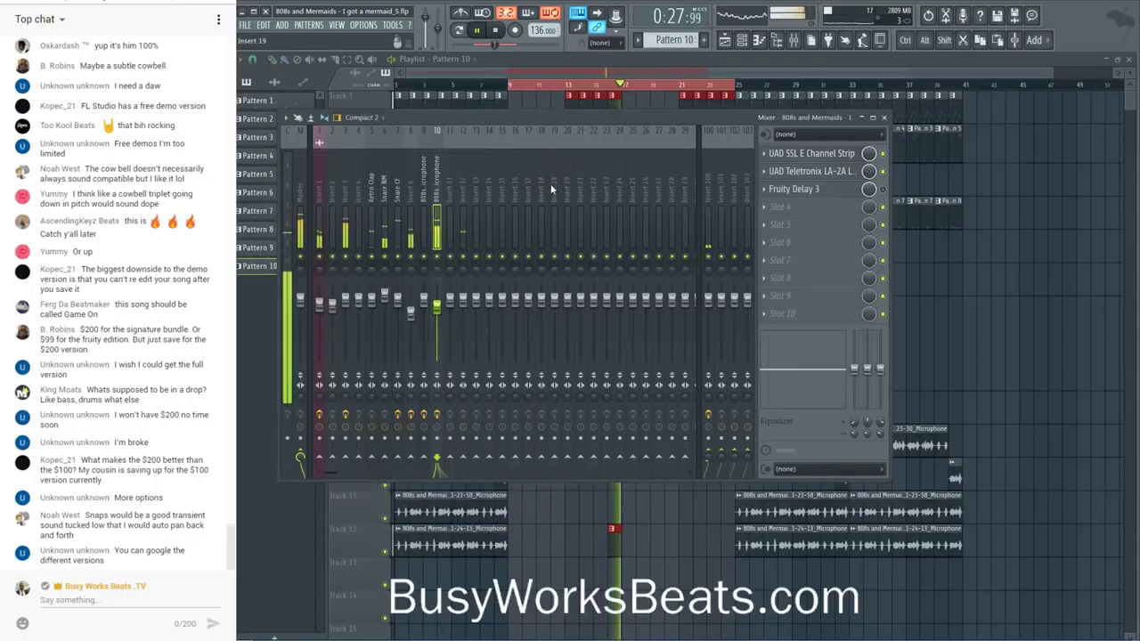
# - Move the UAD Teletronix LA-2A ahead of the SSL E Channel Strip on Insert 10, stop playback and clear the Playlist time selection
pyautogui.moveTo(823, 164); pyautogui.dragTo(821, 175)
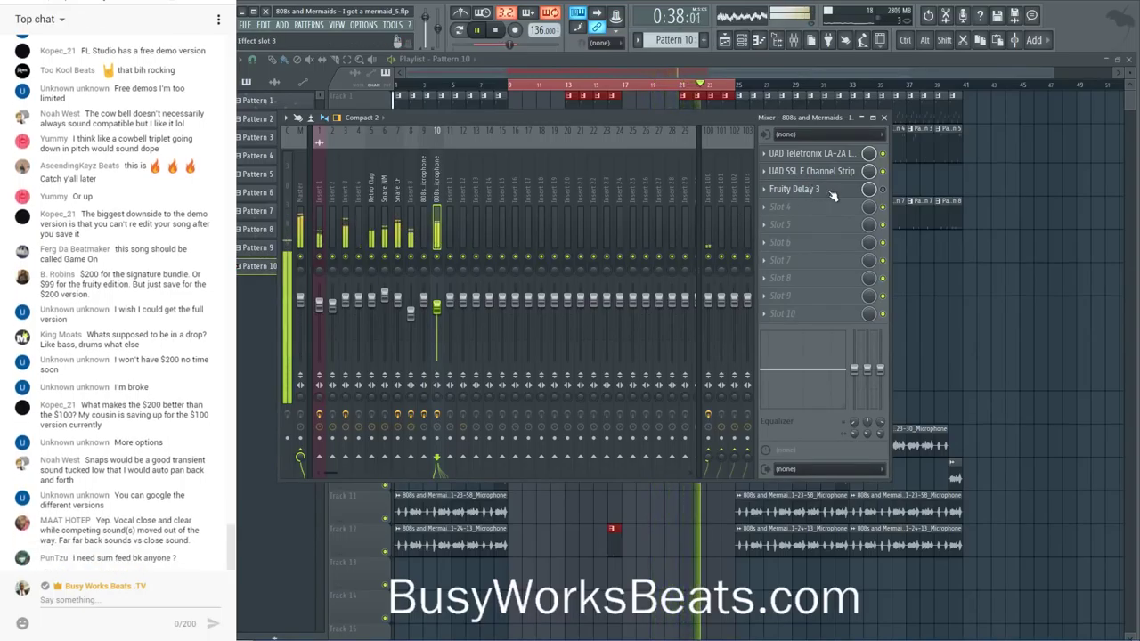
pyautogui.click(885, 189)
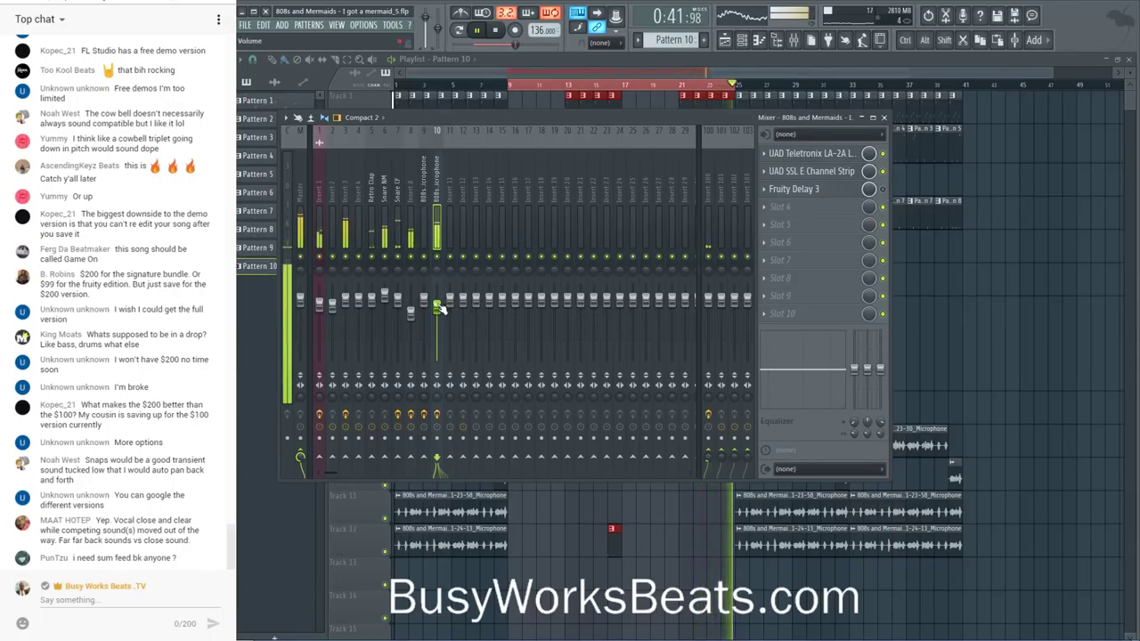
pyautogui.press('F9')
pyautogui.click(496, 30)
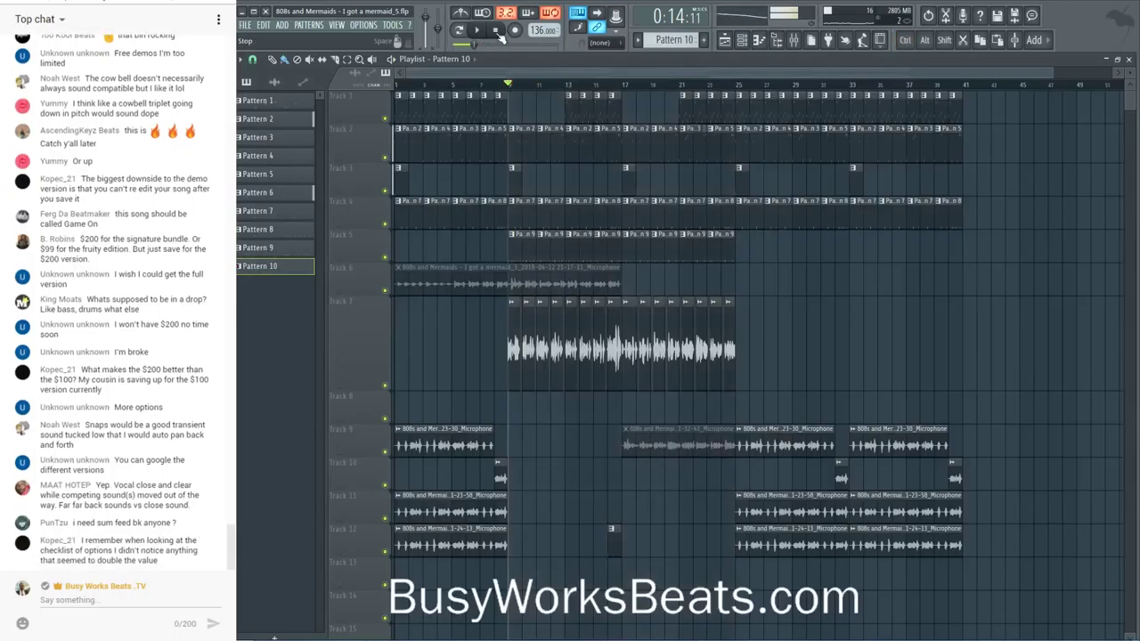
# - Delete the Pattern 2, 4, 3 and 5 clips from bars 1 to 8 on Track 2 and play the song from the start
pyautogui.press('space')
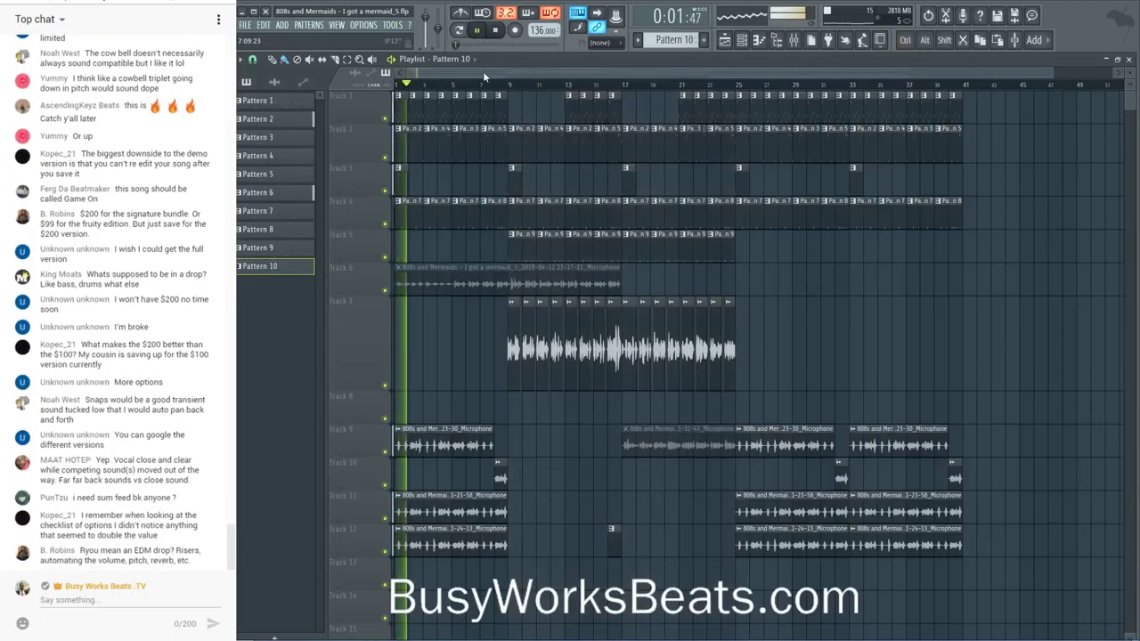
pyautogui.scroll(3, 478, 85)
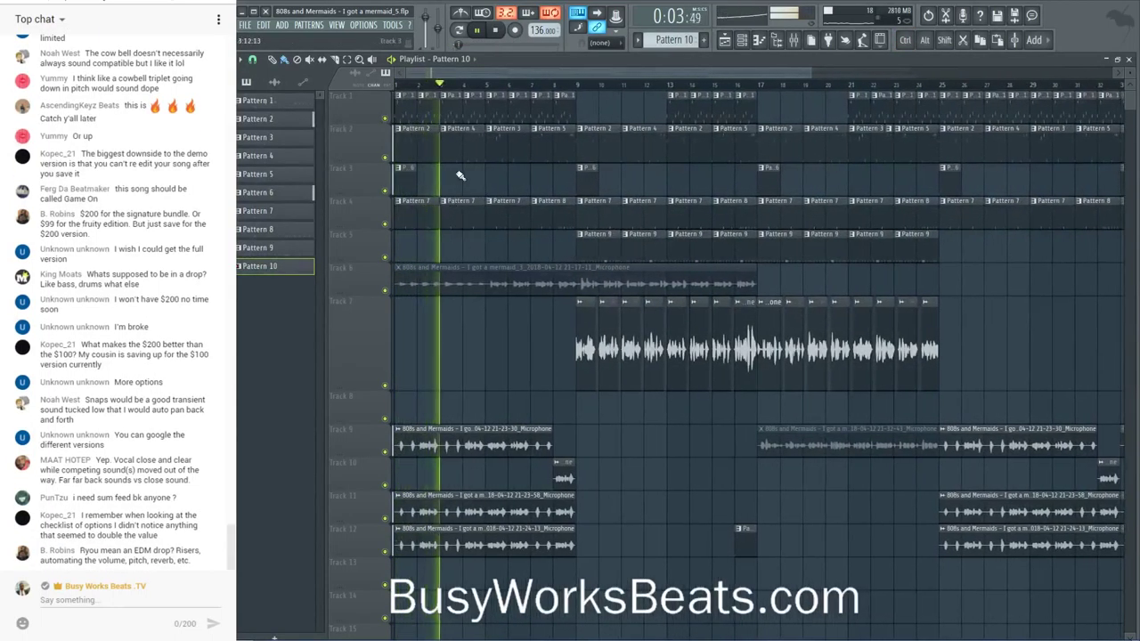
pyautogui.press('space')
pyautogui.rightClick(558, 142)
pyautogui.rightClick(508, 140)
pyautogui.rightClick(464, 141)
pyautogui.rightClick(417, 140)
pyautogui.press('space')
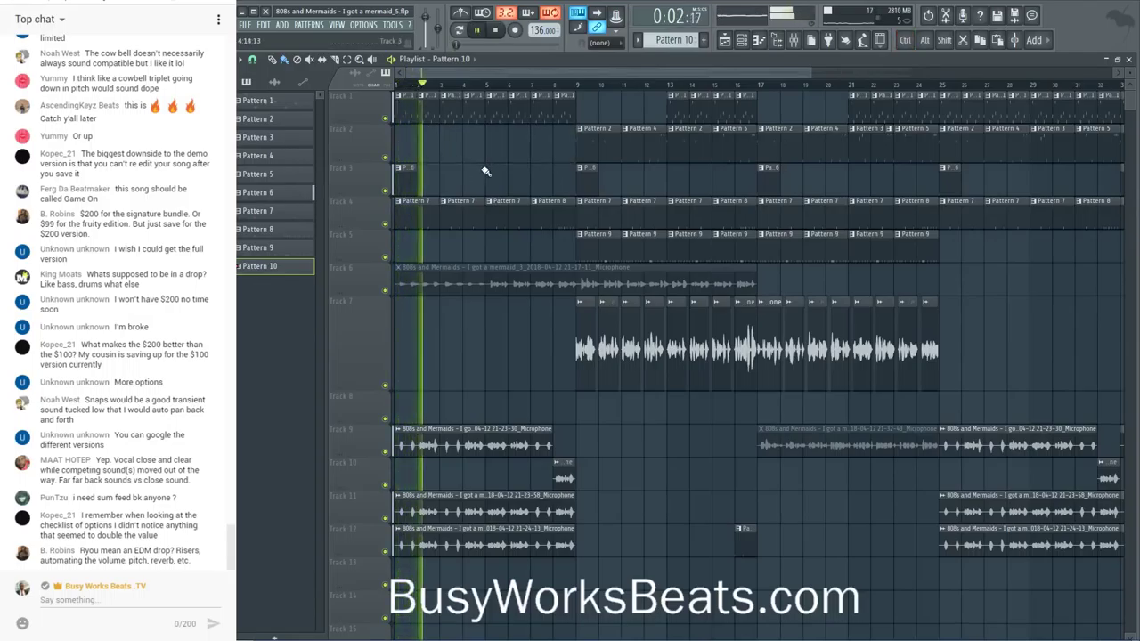
# - Delete the layered vocal clips on Tracks 11 and 12 in bars 1 to 8
pyautogui.scroll(-2, 487, 171)
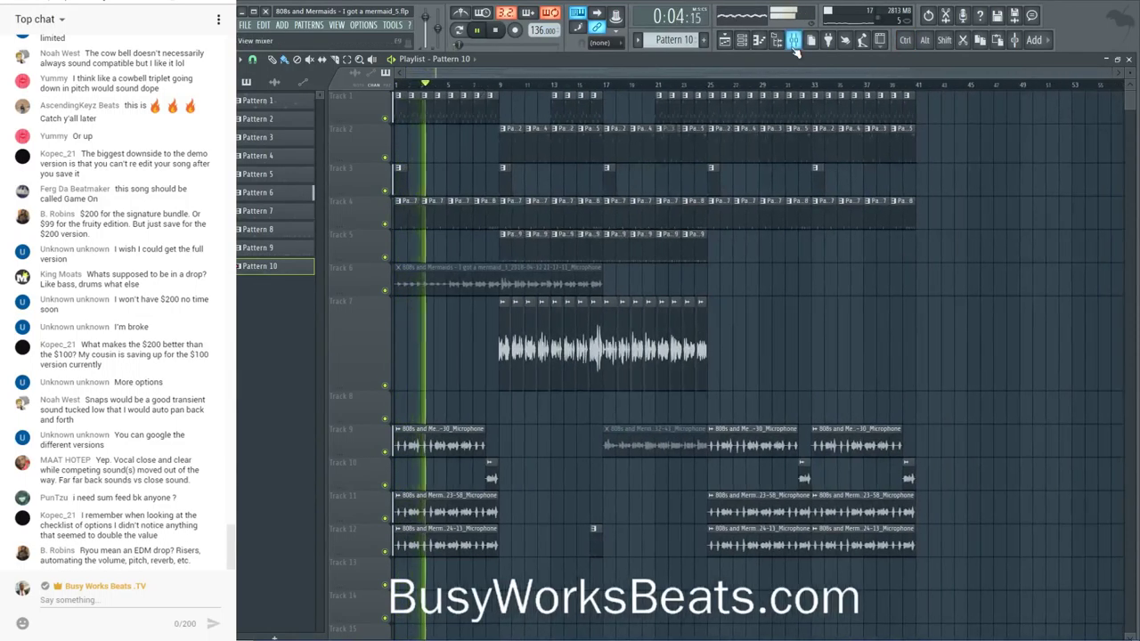
pyautogui.press('space')
pyautogui.moveTo(445, 503); pyautogui.dragTo(437, 526)
pyautogui.press('Delete')
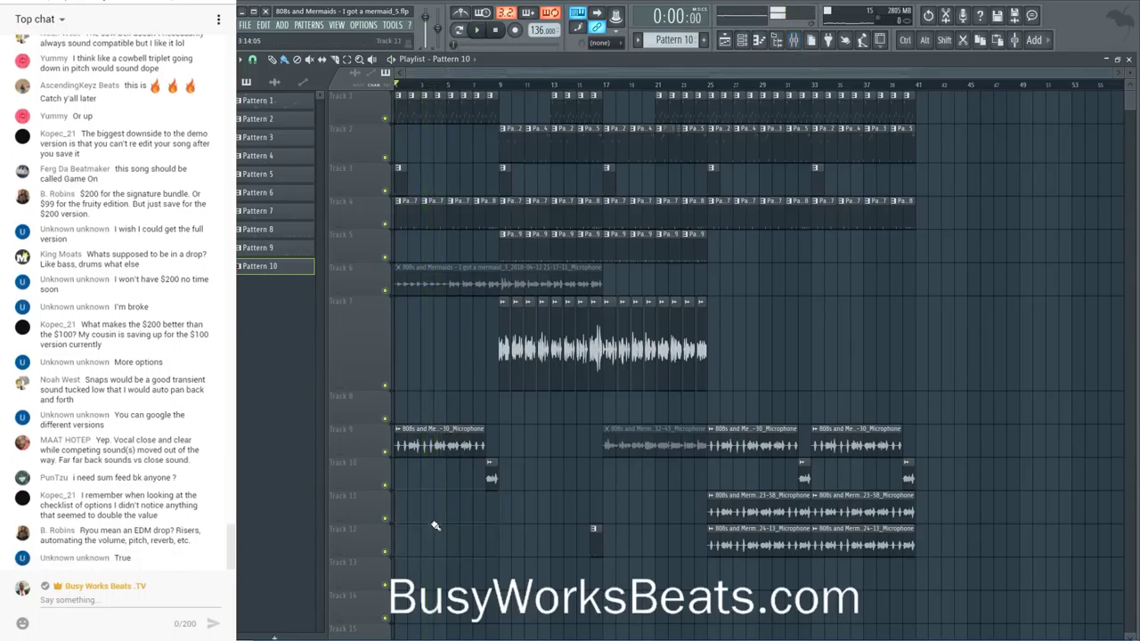
# - Try a second copy of the short vocal clip at bar 8 on Track 9, check its channel settings and playback, and remove it
pyautogui.press('space')
pyautogui.rightClick(489, 434)
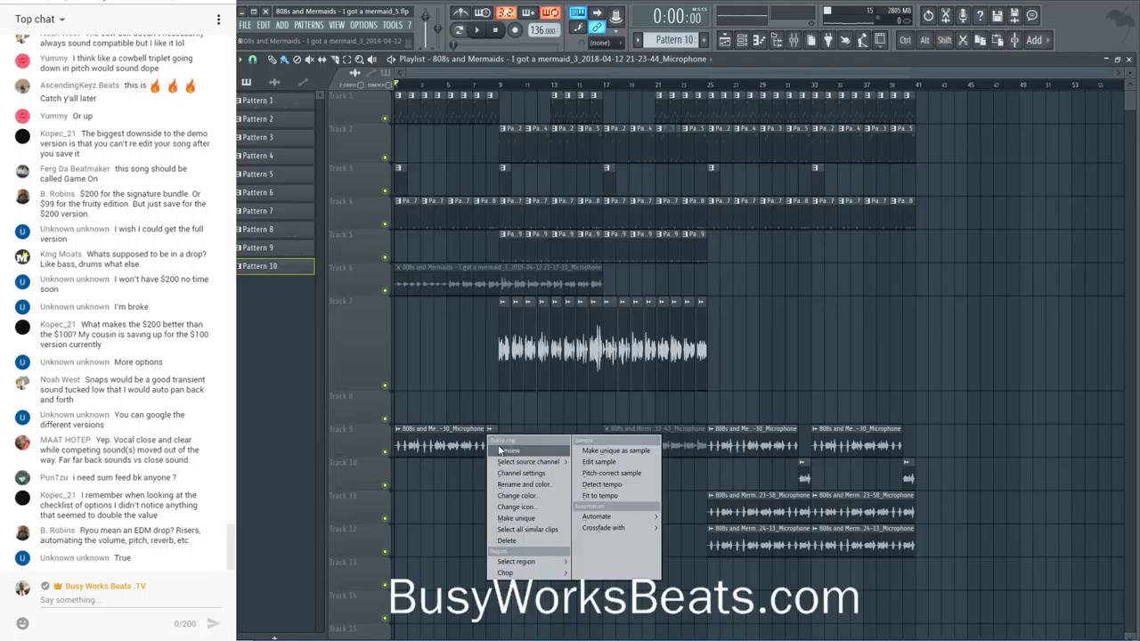
pyautogui.press('Escape')
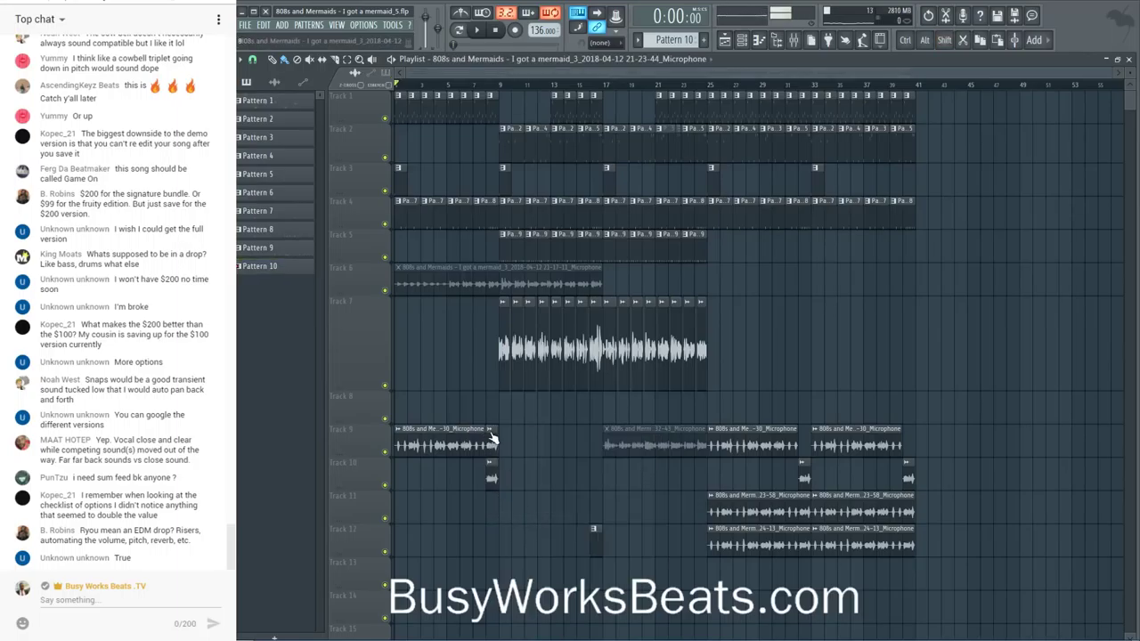
pyautogui.rightClick(490, 435)
pyautogui.click(521, 473)
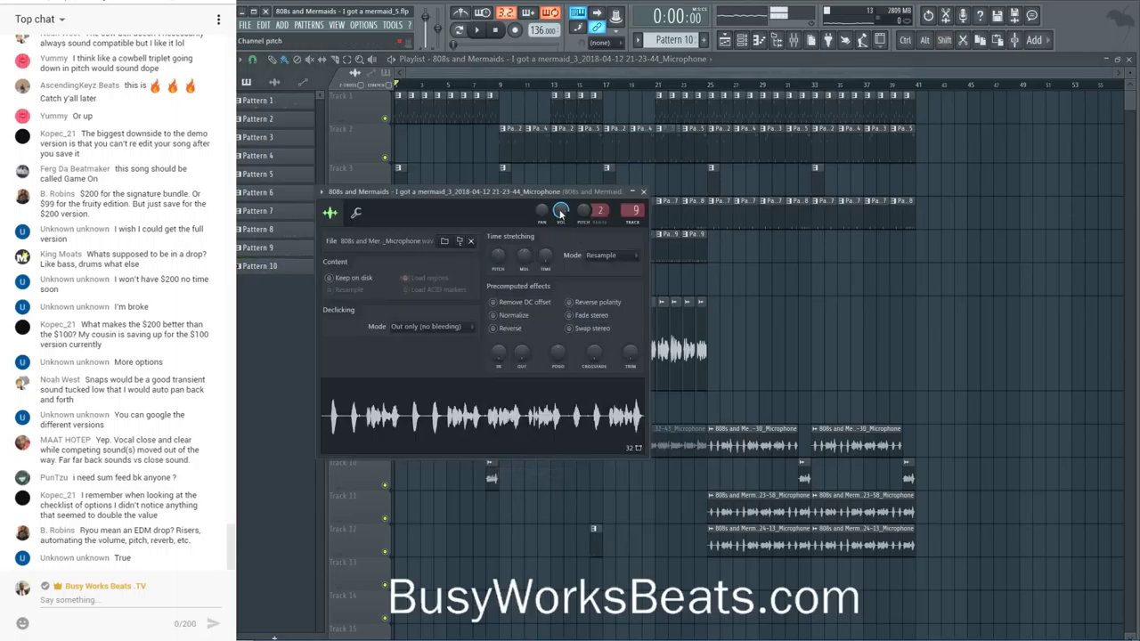
pyautogui.click(748, 47)
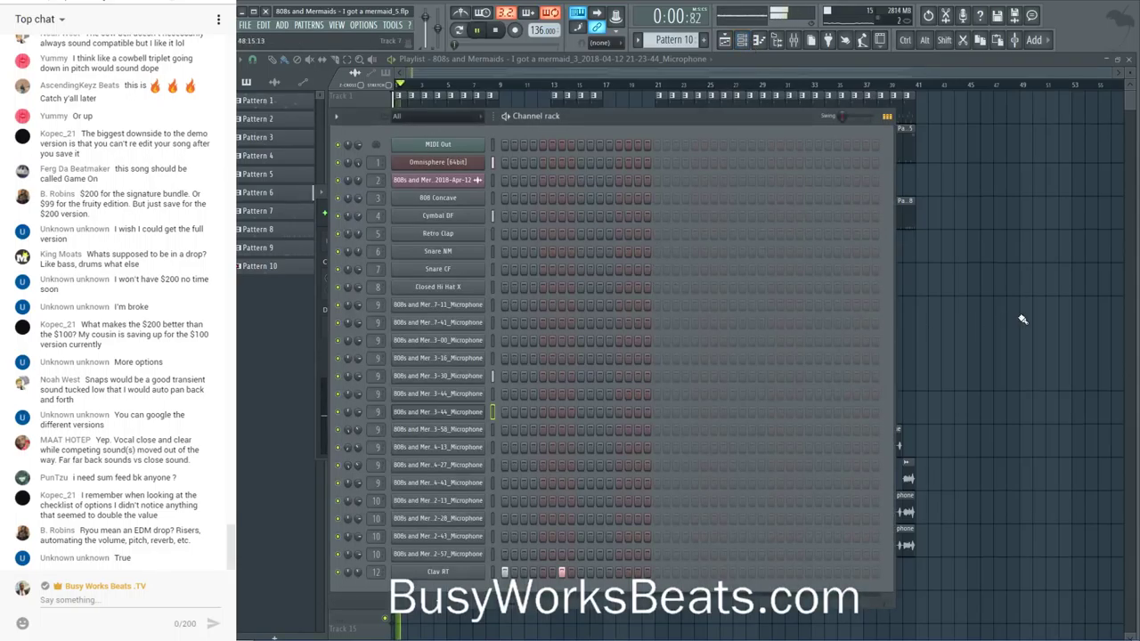
pyautogui.press('F6')
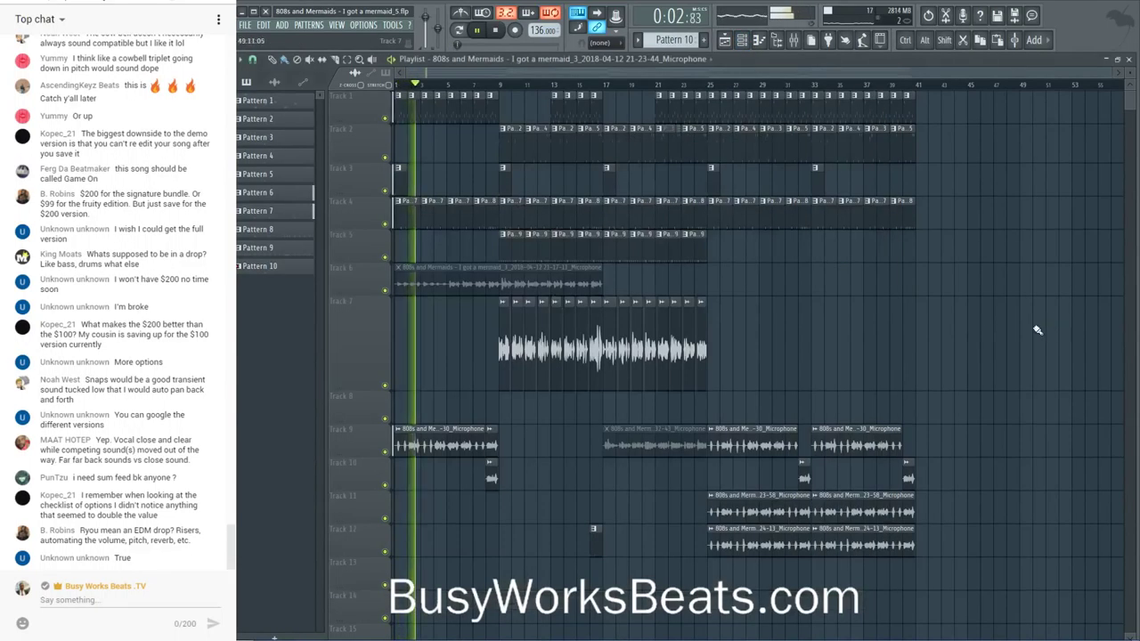
pyautogui.press('space')
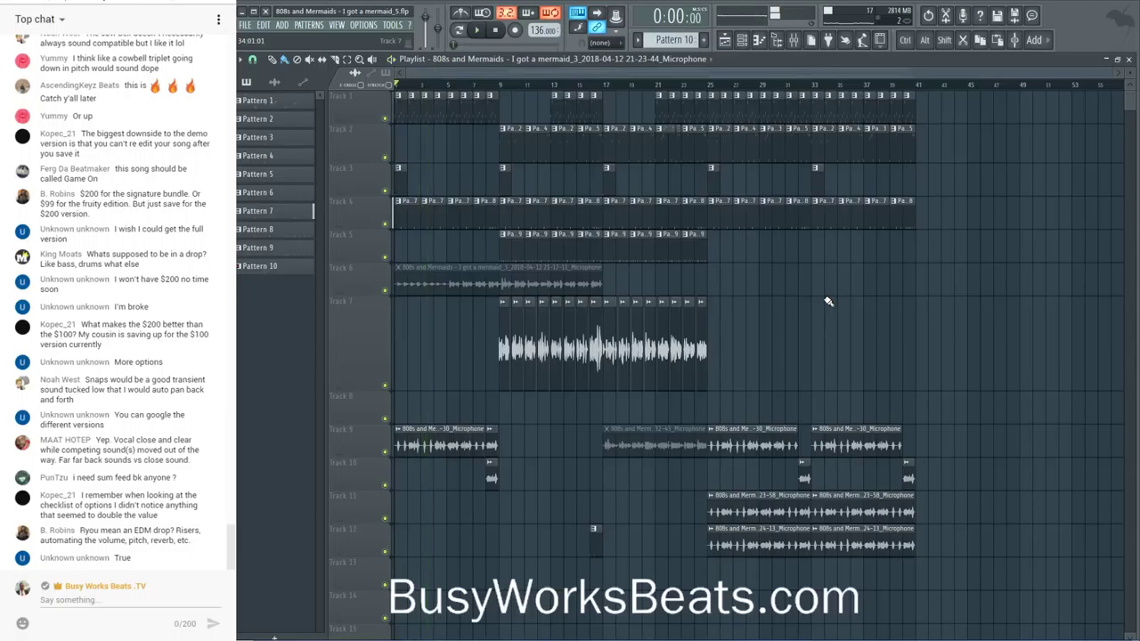
pyautogui.click(491, 471)
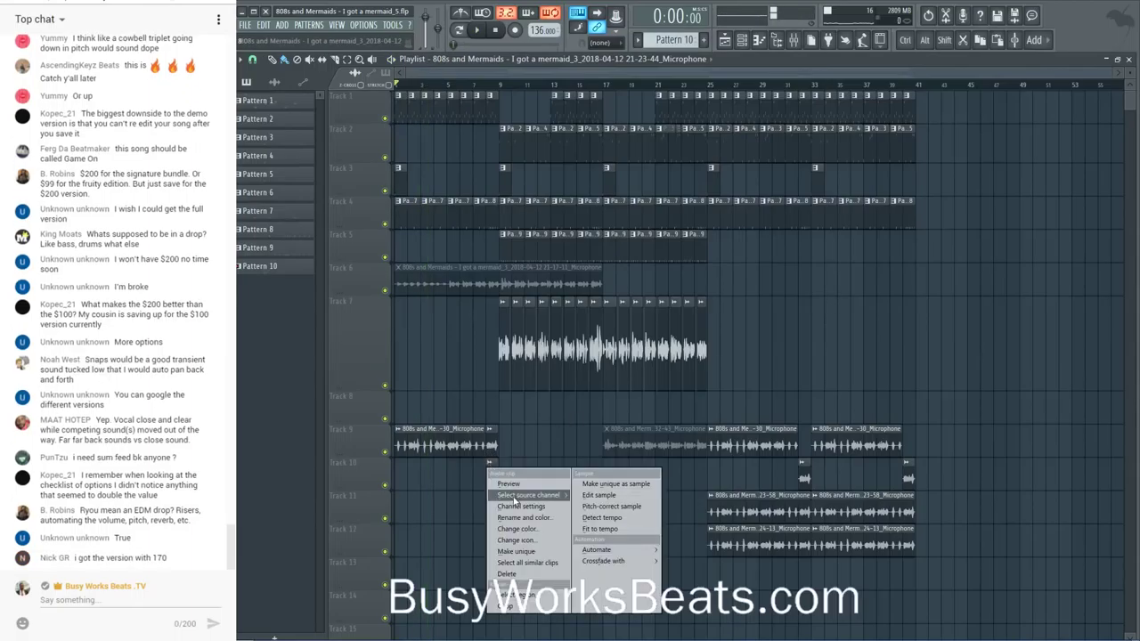
pyautogui.click(522, 506)
pyautogui.click(597, 145)
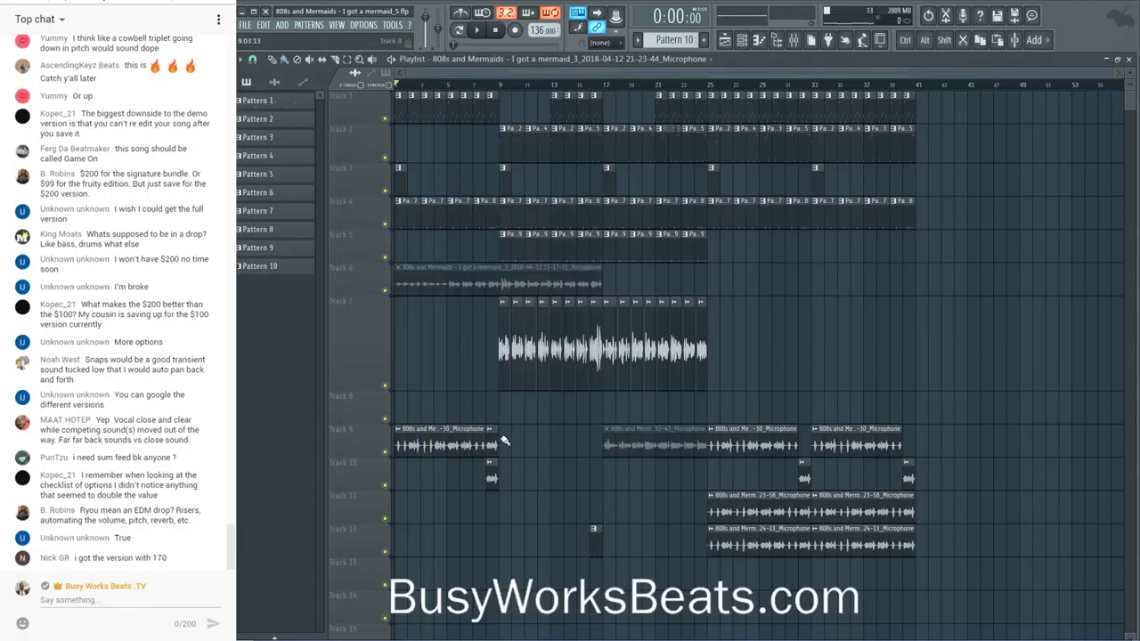
pyautogui.moveTo(504, 440); pyautogui.dragTo(492, 440)
# - Play the song and examine the effects on mixer Inserts 1, 8 and 10, including the UAD SSL E Channel Strip on Insert 10
pyautogui.press('space')
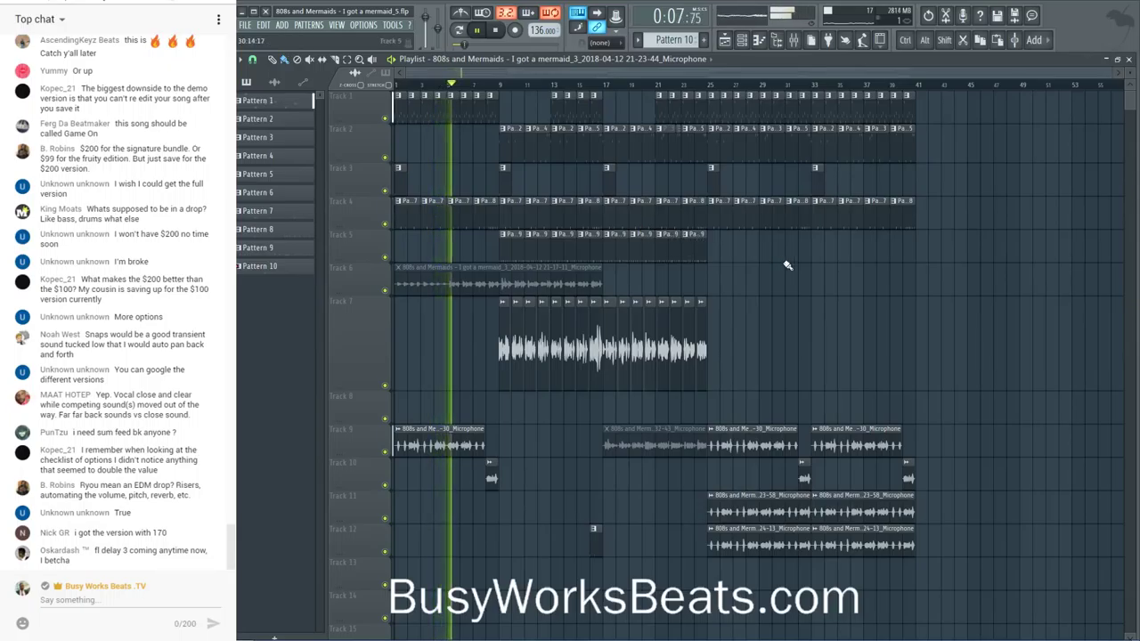
pyautogui.click(795, 40)
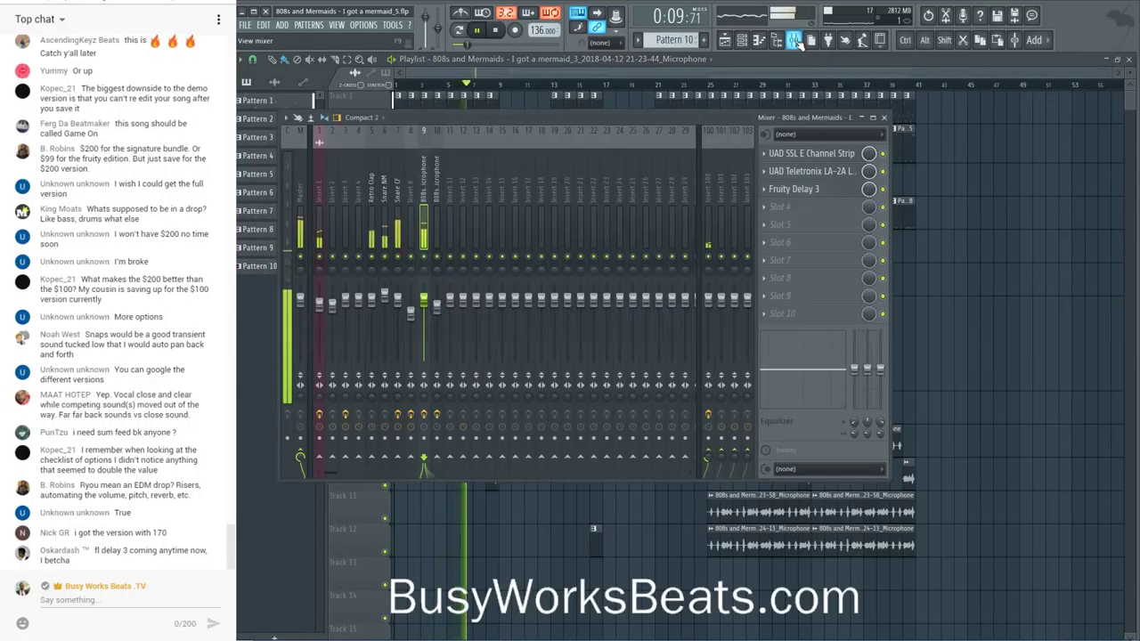
pyautogui.click(322, 193)
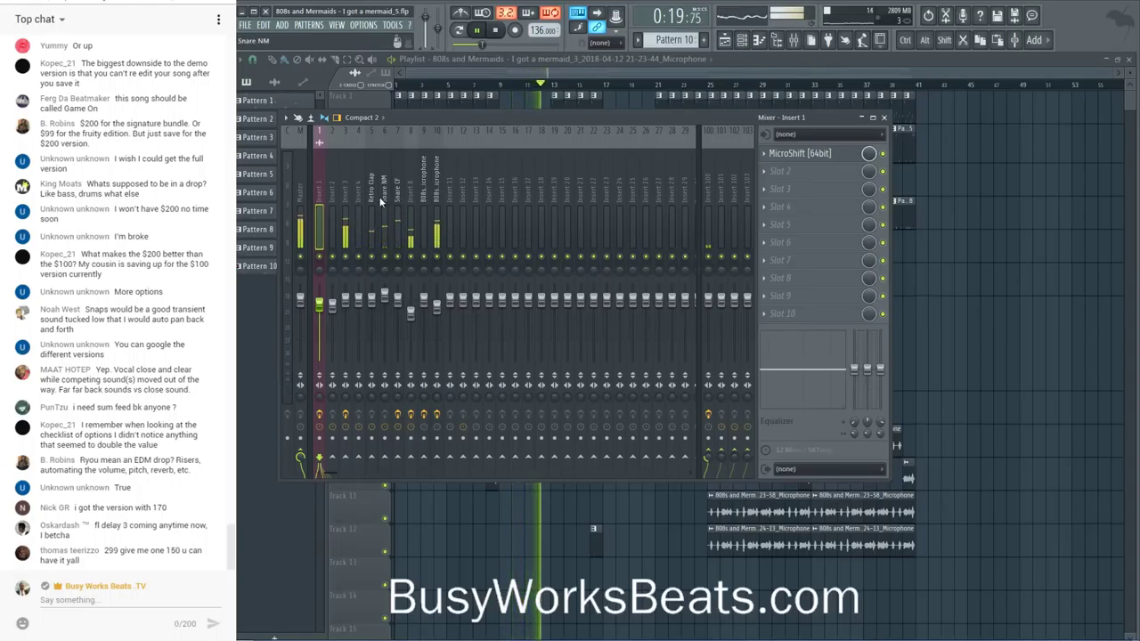
pyautogui.click(410, 200)
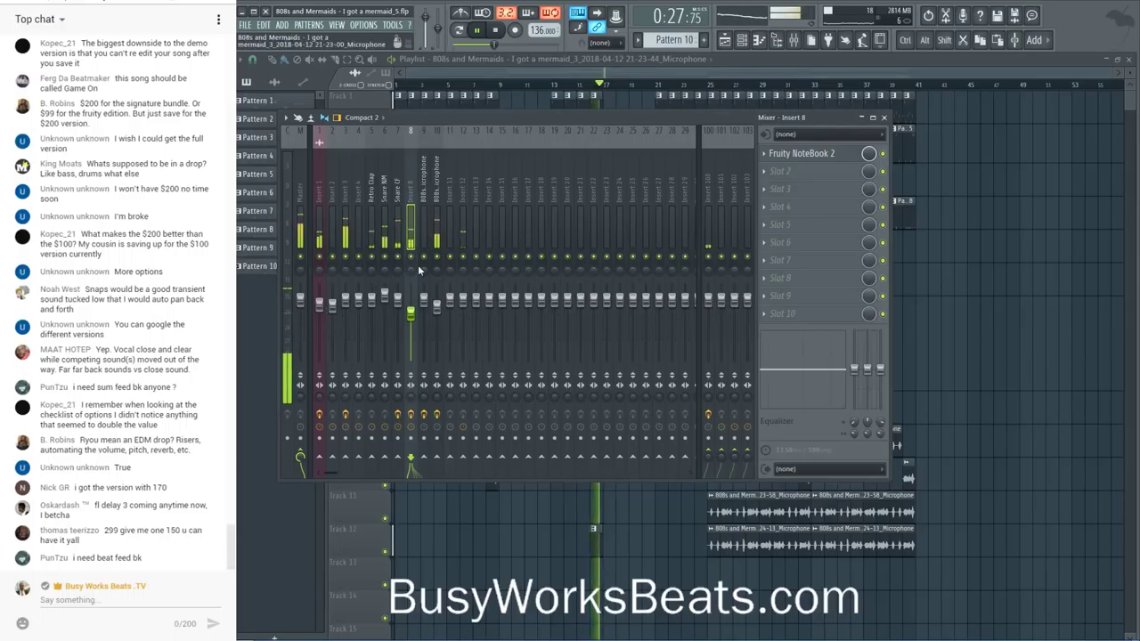
pyautogui.click(437, 214)
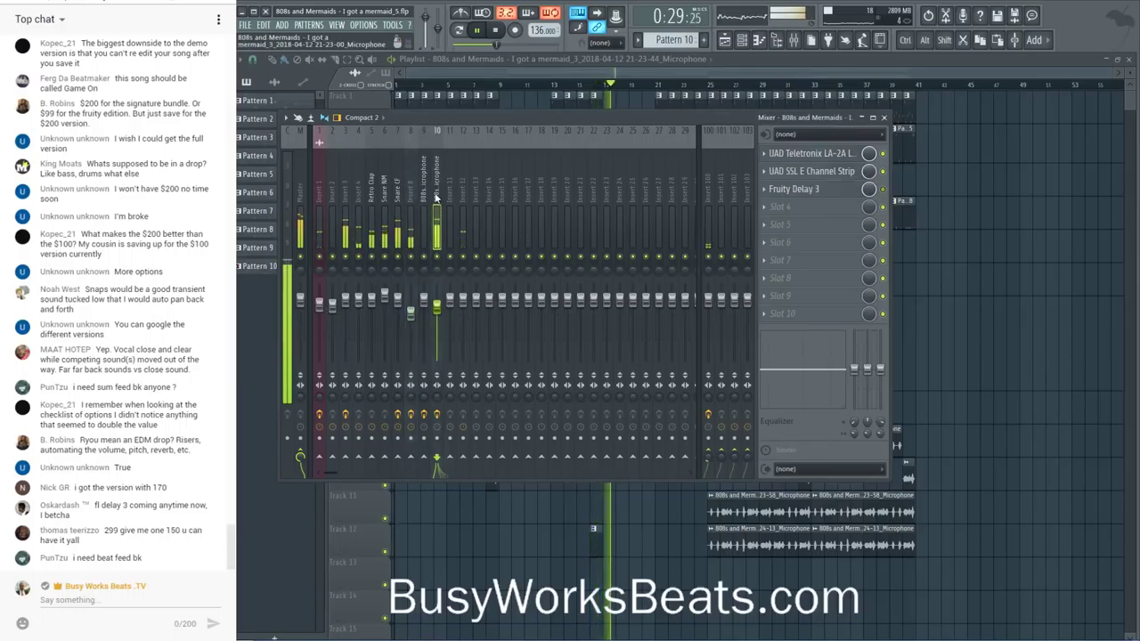
pyautogui.click(842, 174)
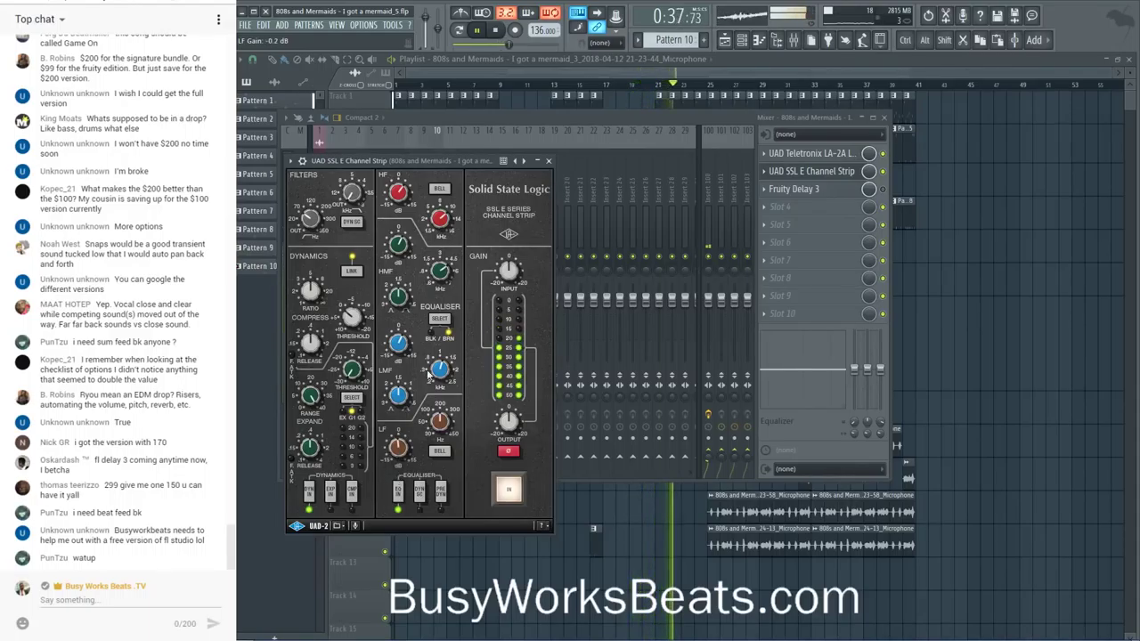
pyautogui.click(549, 161)
pyautogui.press('F9')
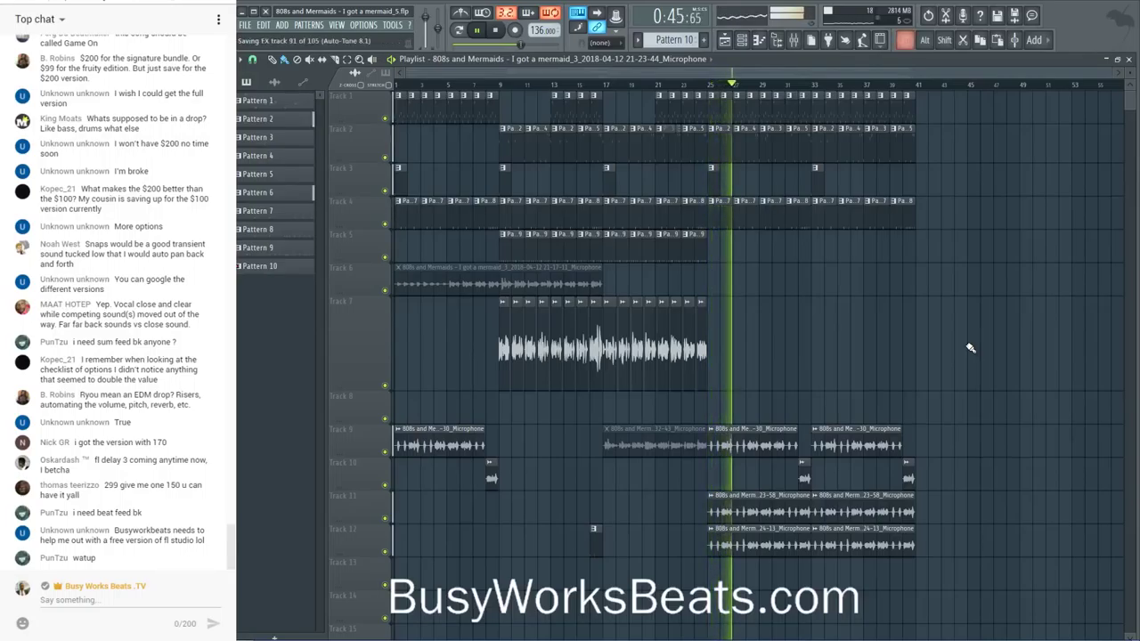
# - Delete the layered vocal clips on Tracks 11 and 12 in bars 25 to 32, save the project and play from bar 25
pyautogui.hotkey('ctrl', 's')
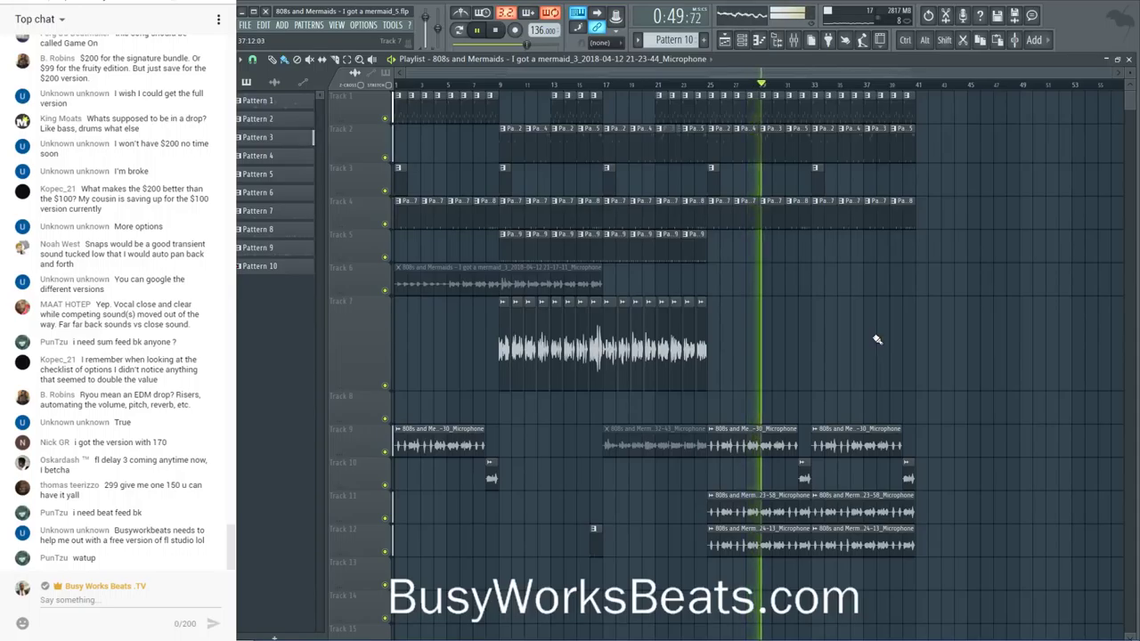
pyautogui.press('space')
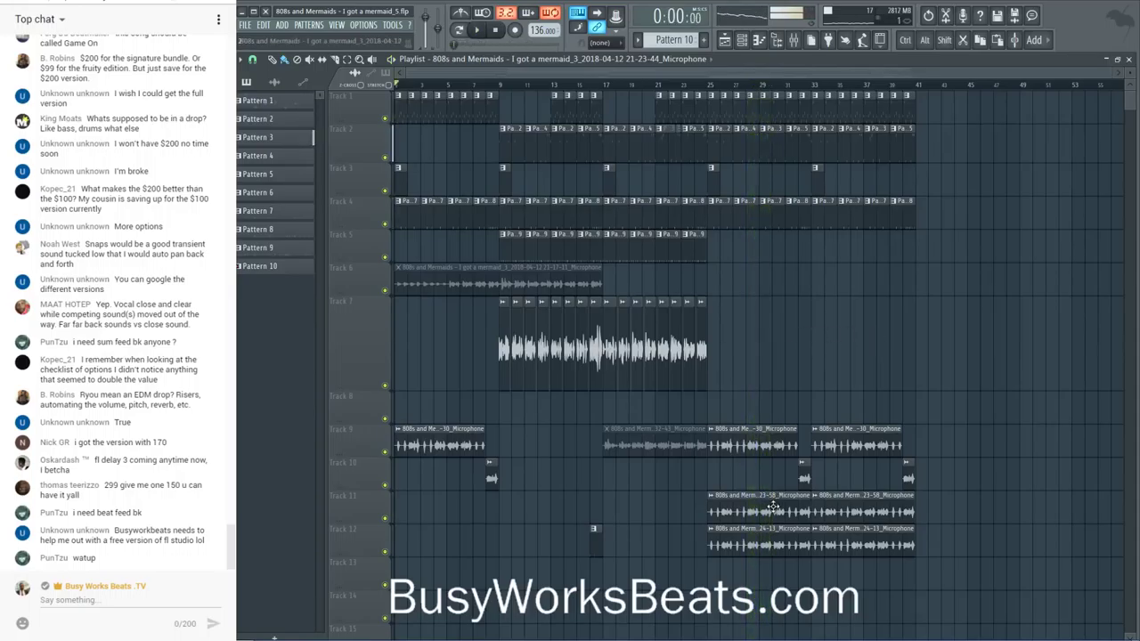
pyautogui.moveTo(771, 500); pyautogui.dragTo(771, 535)
pyautogui.press('Delete')
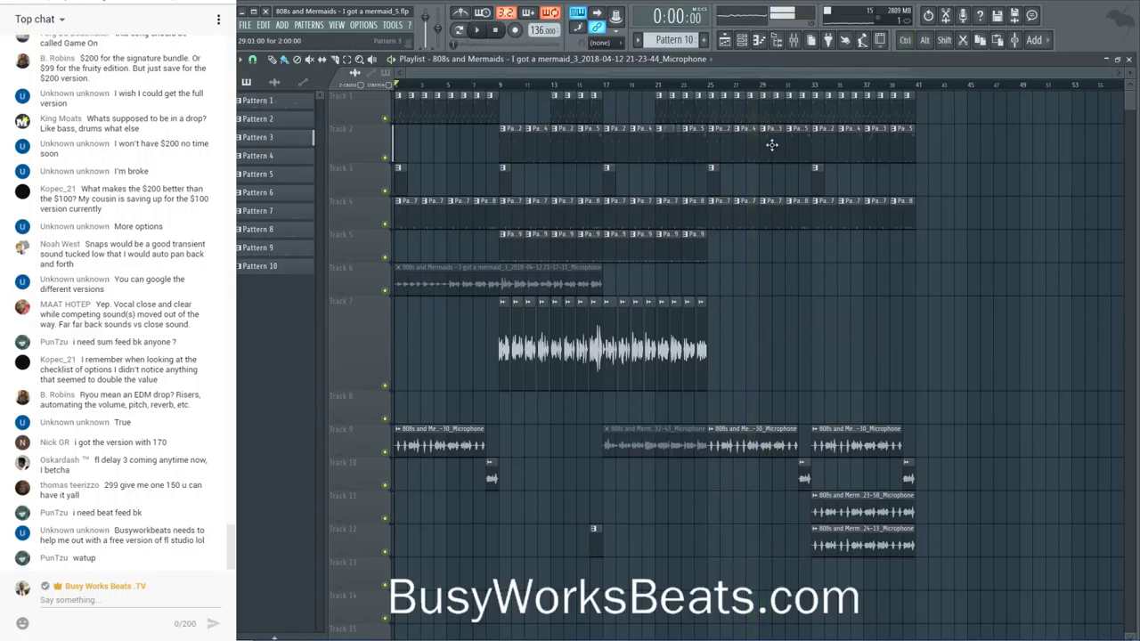
pyautogui.press('space')
pyautogui.press('space')
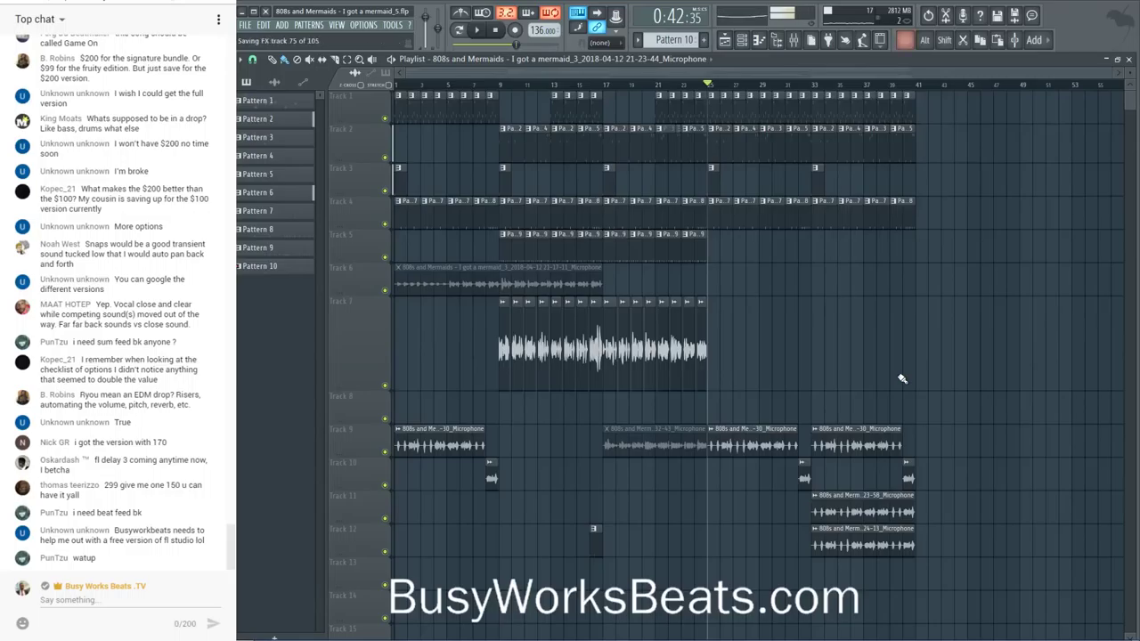
pyautogui.press('space')
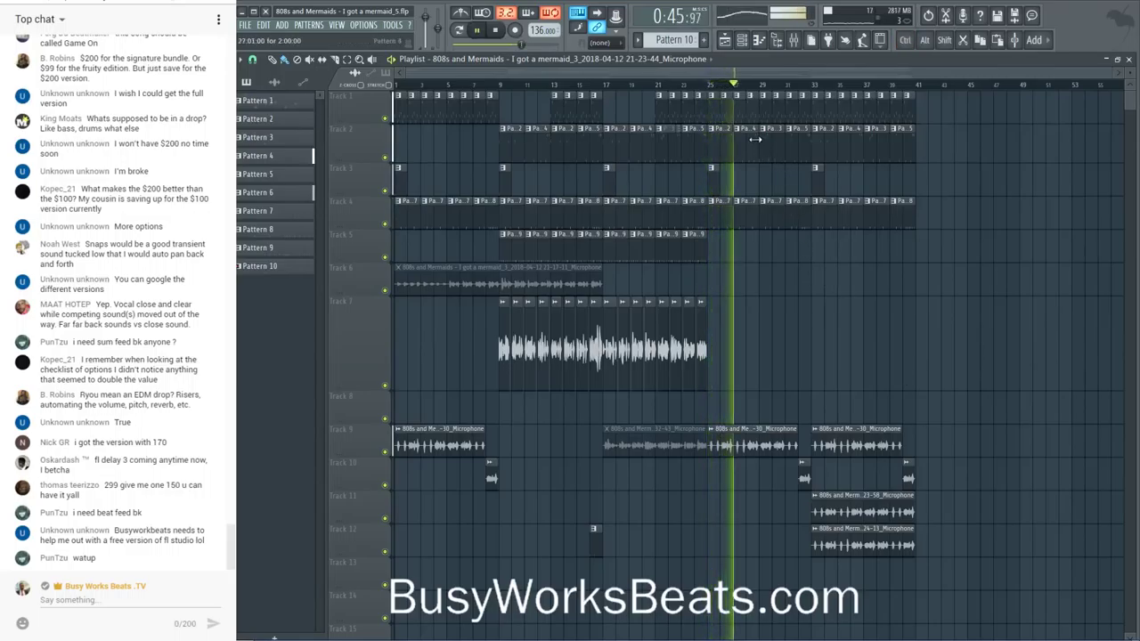
# - Copy the pattern clips on Tracks 1 to 5 from bars 9 to 24 into bars 41 to 56
pyautogui.hscroll(3, 755, 86)
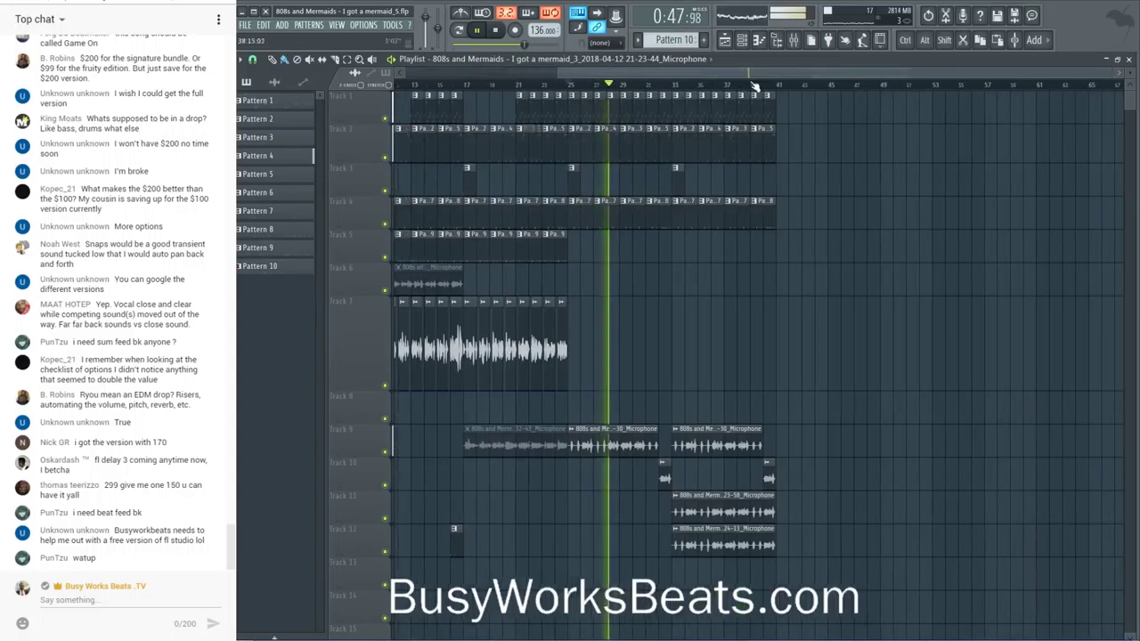
pyautogui.hscroll(-3, 602, 157)
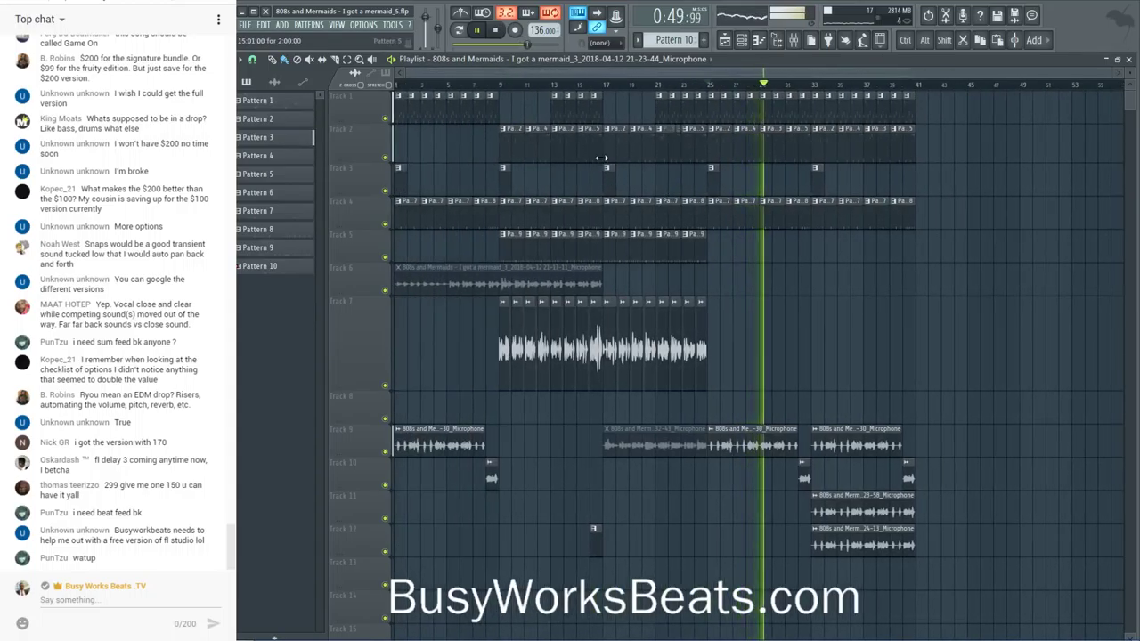
pyautogui.moveTo(700, 260); pyautogui.dragTo(509, 67)
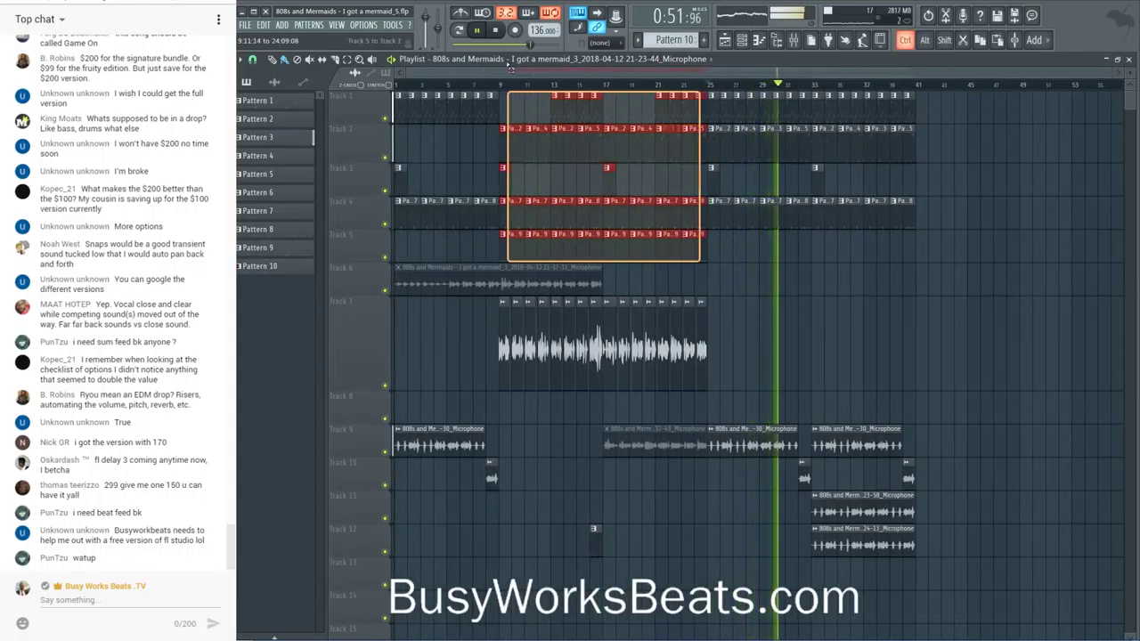
pyautogui.moveTo(508, 248); pyautogui.dragTo(923, 247)
pyautogui.click(940, 312)
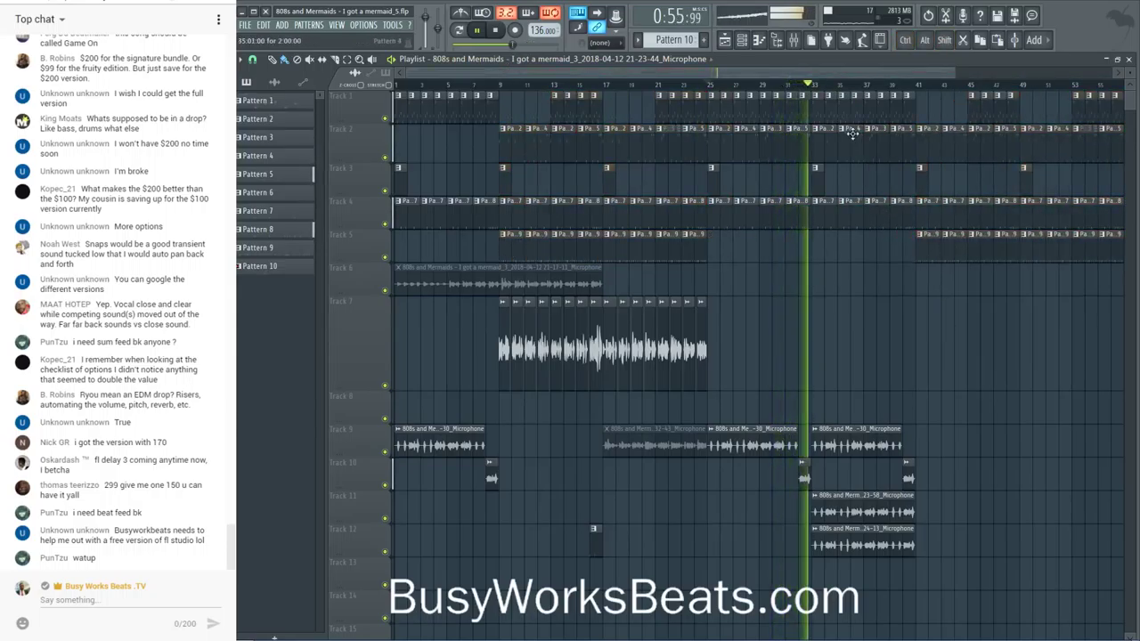
# - Repeat the Track 3 pattern clip every two bars from bar 41 to bar 55 and save a new version of the project
pyautogui.scroll(-3, 677, 156)
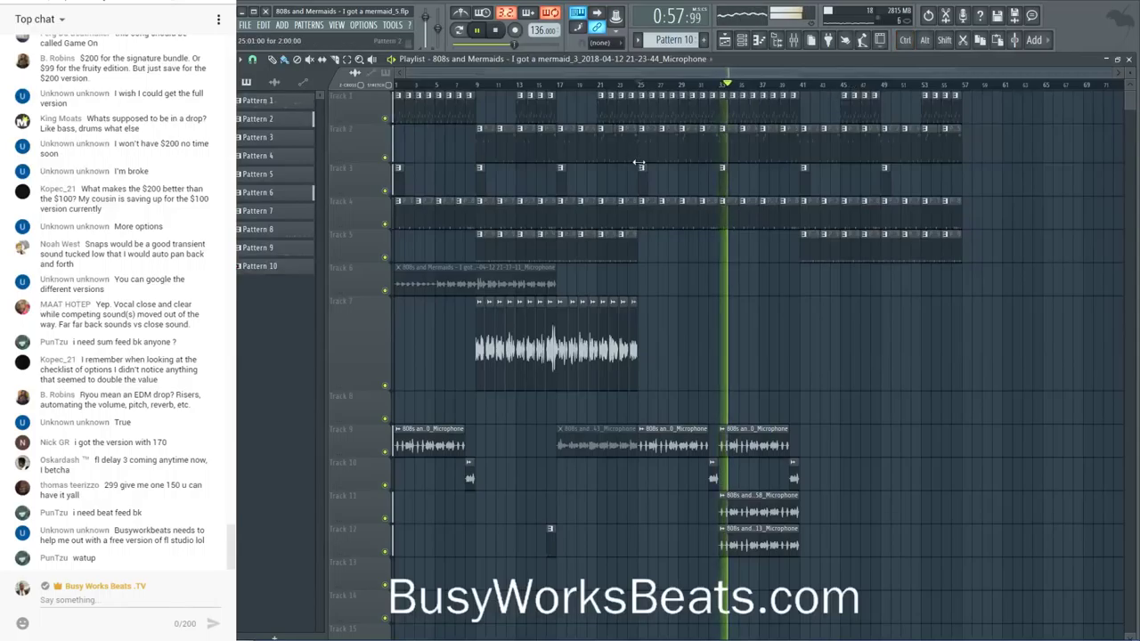
pyautogui.click(560, 167)
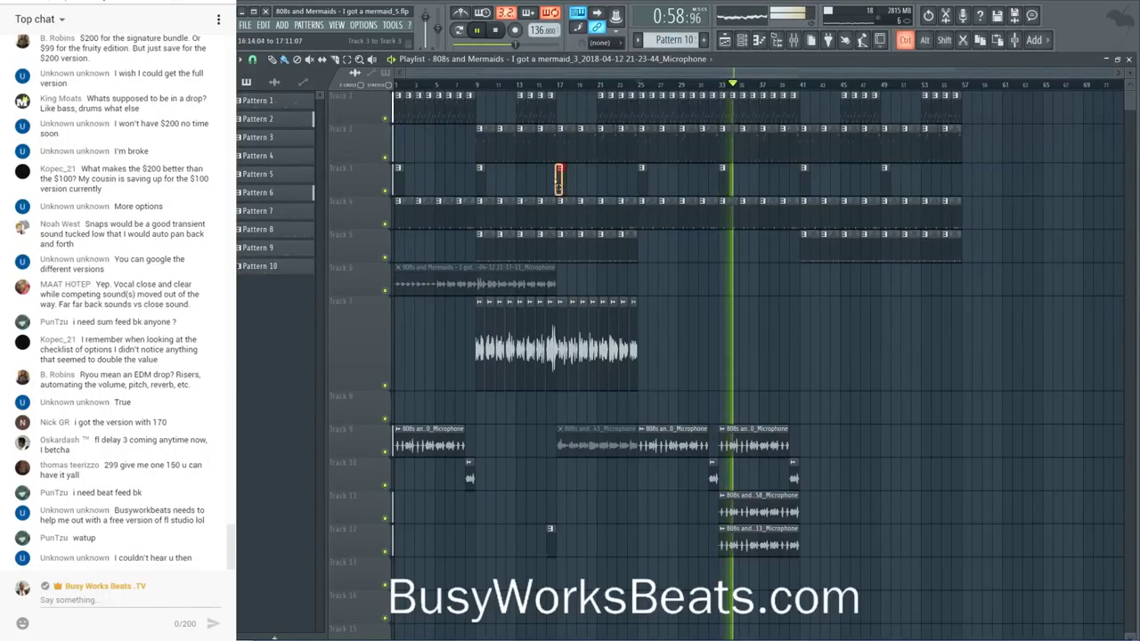
pyautogui.click(843, 181)
pyautogui.click(864, 181)
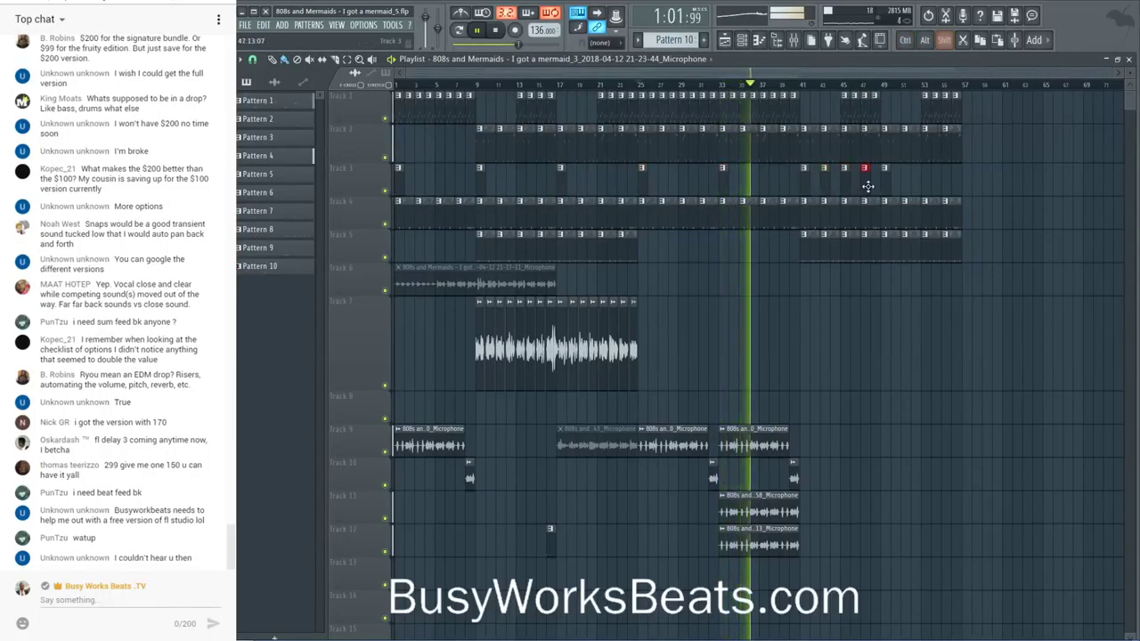
pyautogui.moveTo(870, 181)
pyautogui.mouseDown()
pyautogui.moveTo(906, 184)
pyautogui.moveTo(866, 183)
pyautogui.mouseUp()
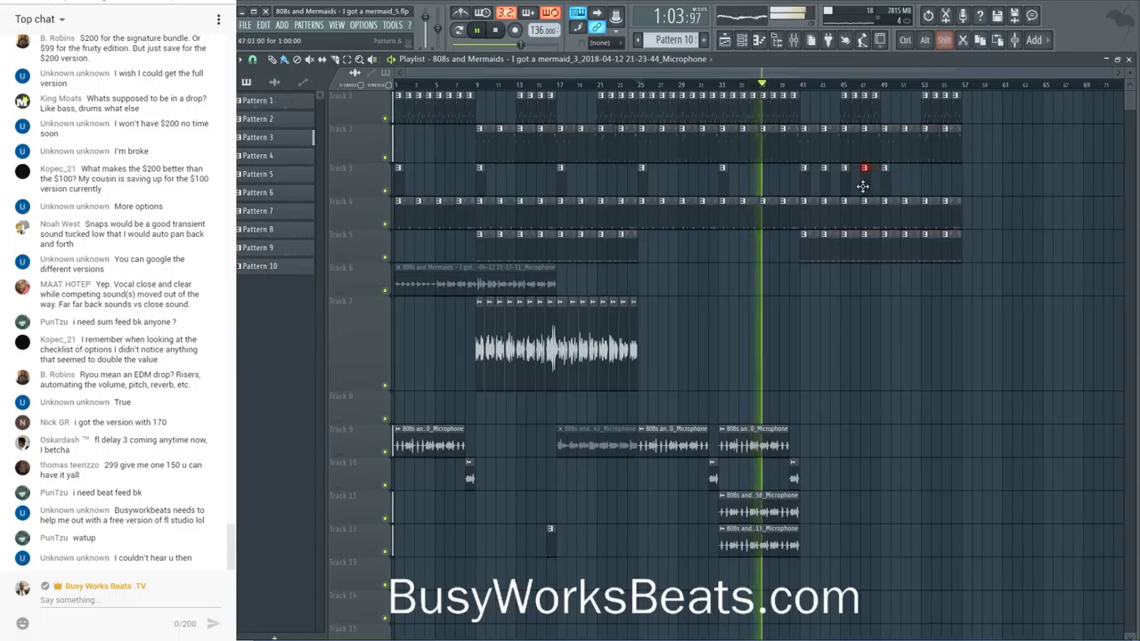
pyautogui.click(885, 183)
pyautogui.click(864, 187)
pyautogui.click(905, 184)
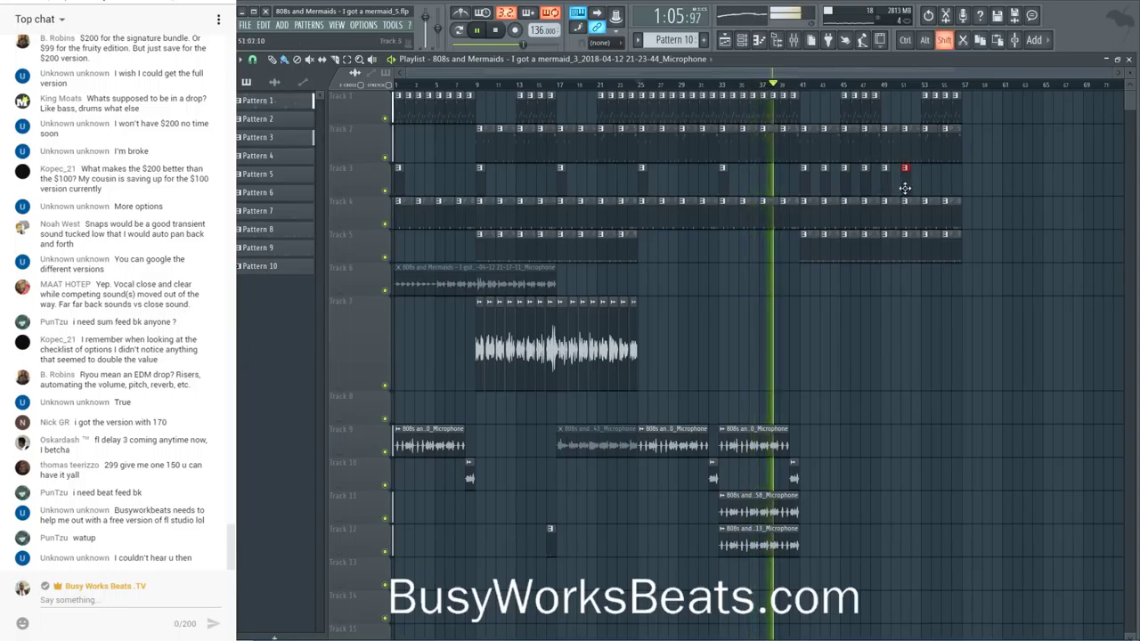
pyautogui.click(925, 185)
pyautogui.click(954, 185)
pyautogui.moveTo(952, 186); pyautogui.dragTo(943, 186)
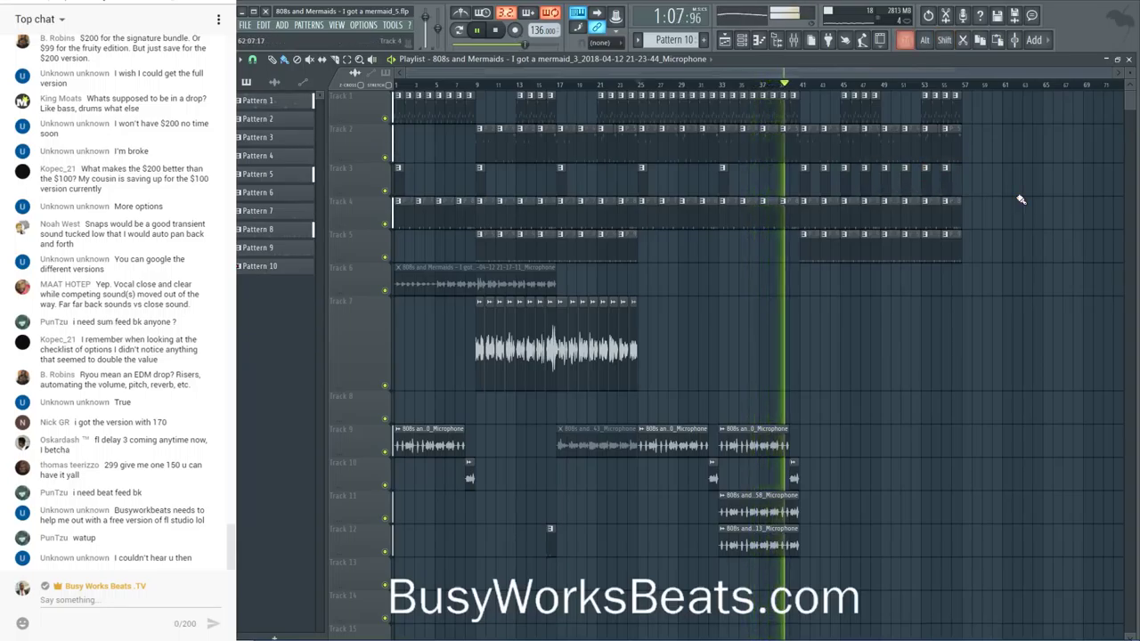
pyautogui.hotkey('ctrl', 'n')
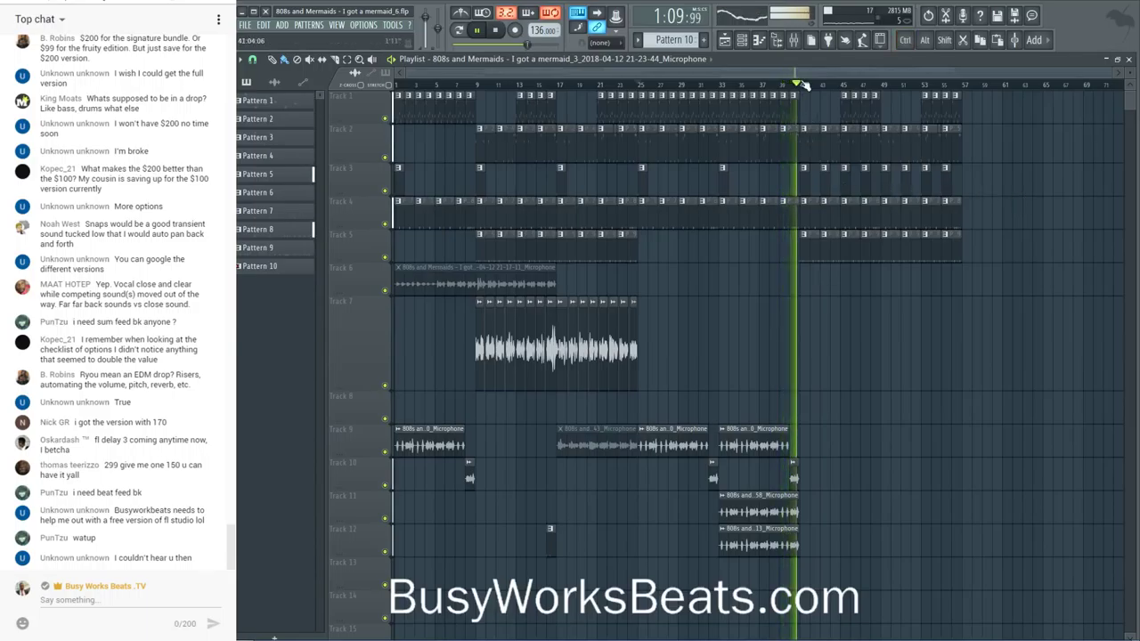
# - Check the Microphone insert and its effects in the mixer, close the mixer and stop playback
pyautogui.click(793, 39)
pyautogui.scroll(-15, 530, 165)
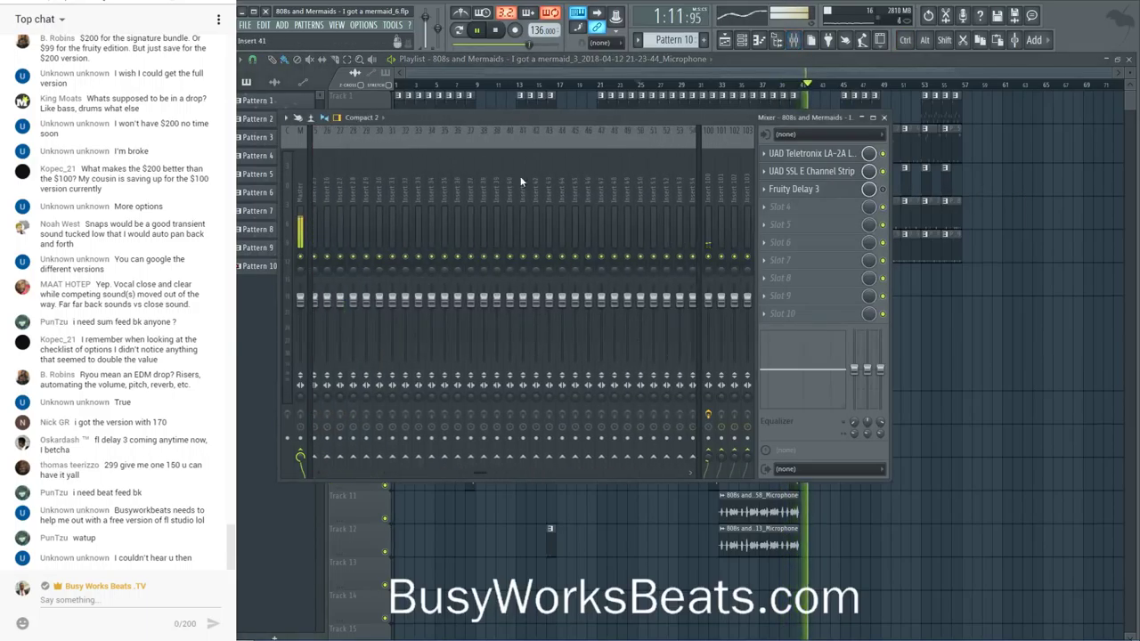
pyautogui.click(572, 188)
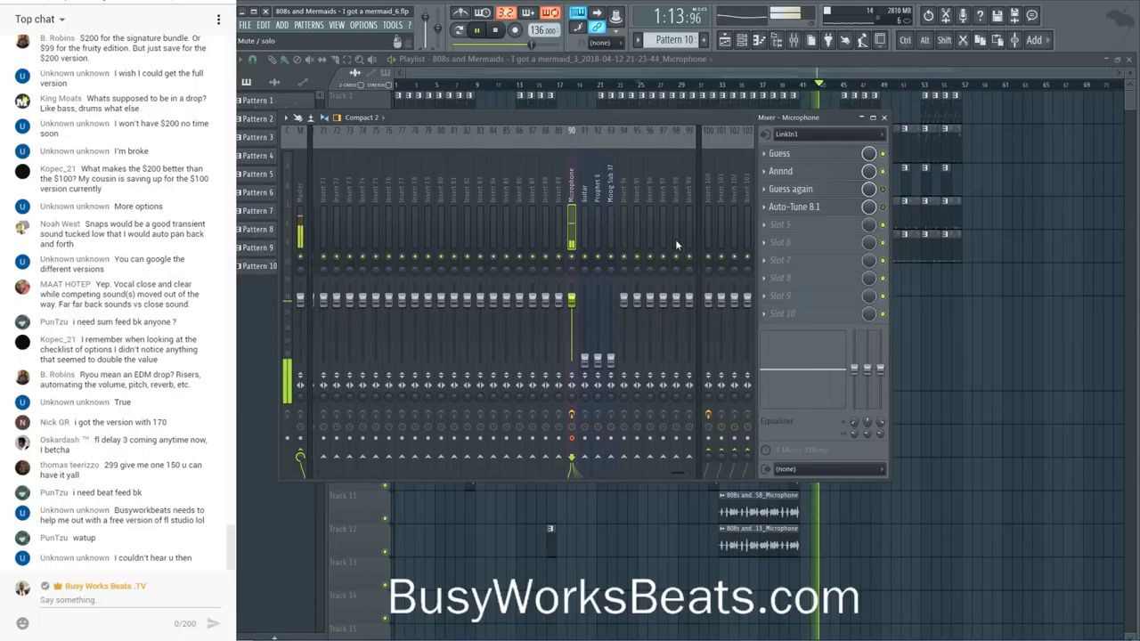
pyautogui.press('F9')
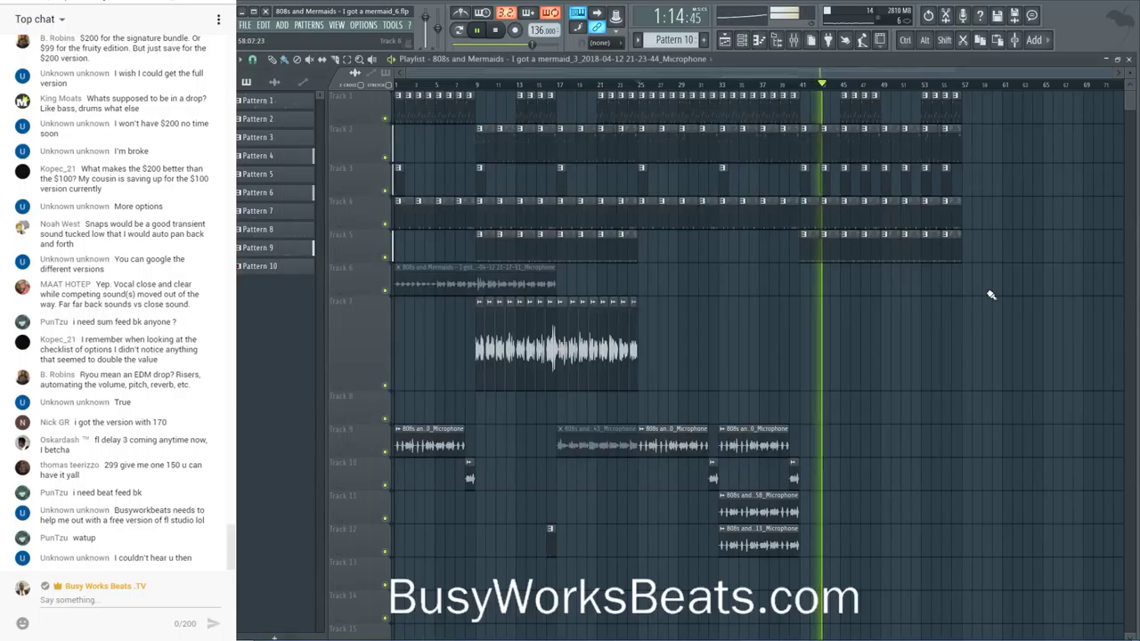
pyautogui.press('space')
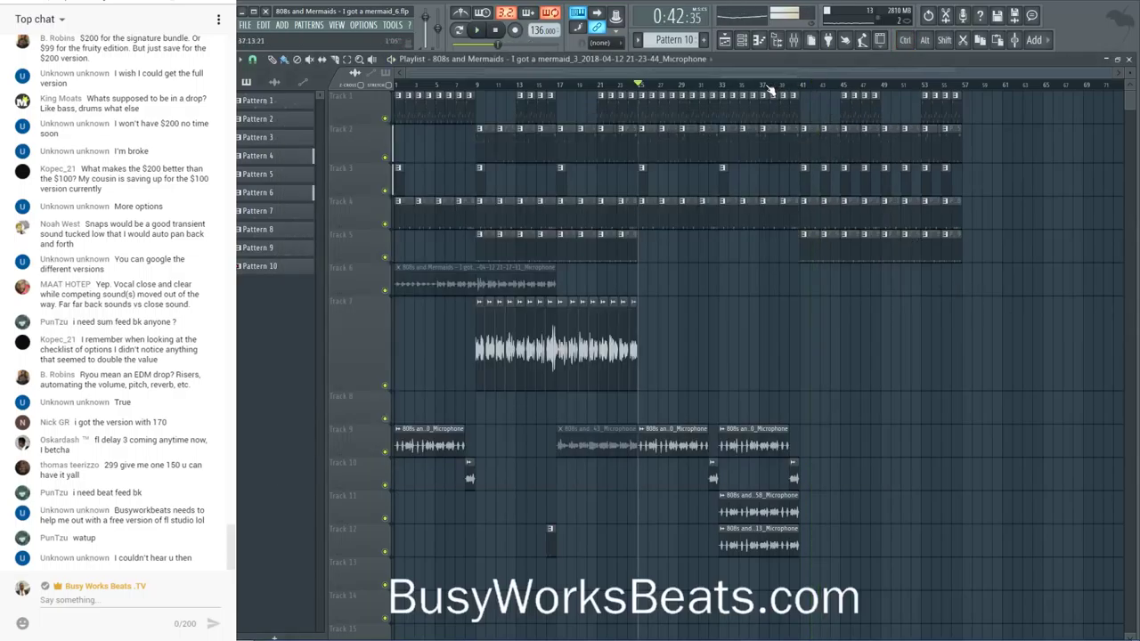
# - Record the second verse's vocal takes through the Microphone insert over bars 39 to 56
pyautogui.moveTo(782, 87); pyautogui.dragTo(952, 91)
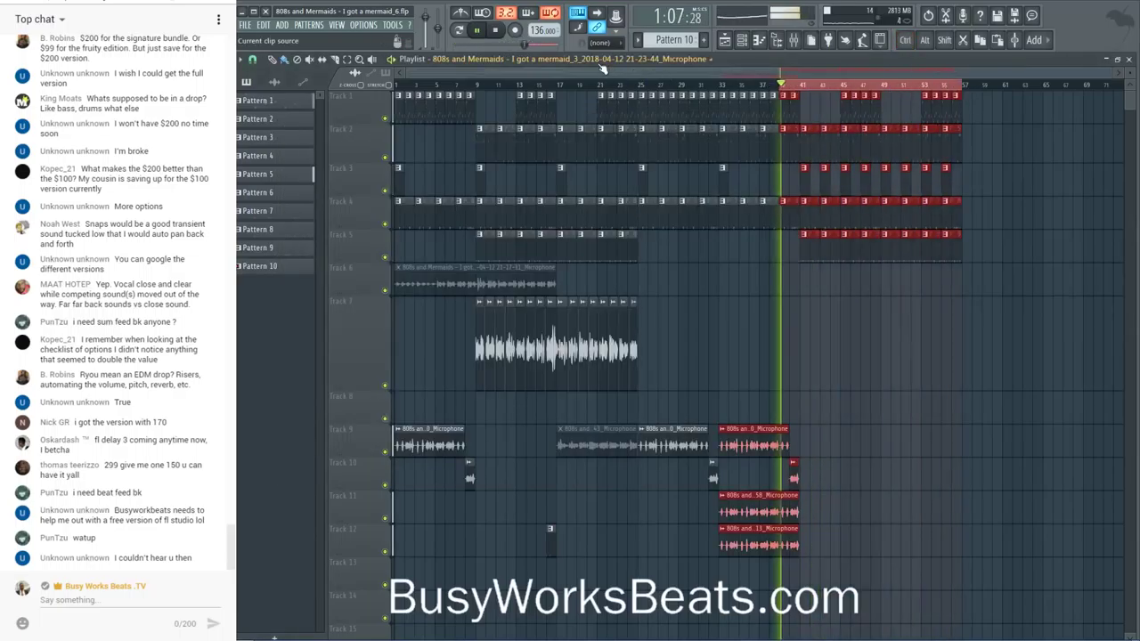
pyautogui.click(794, 41)
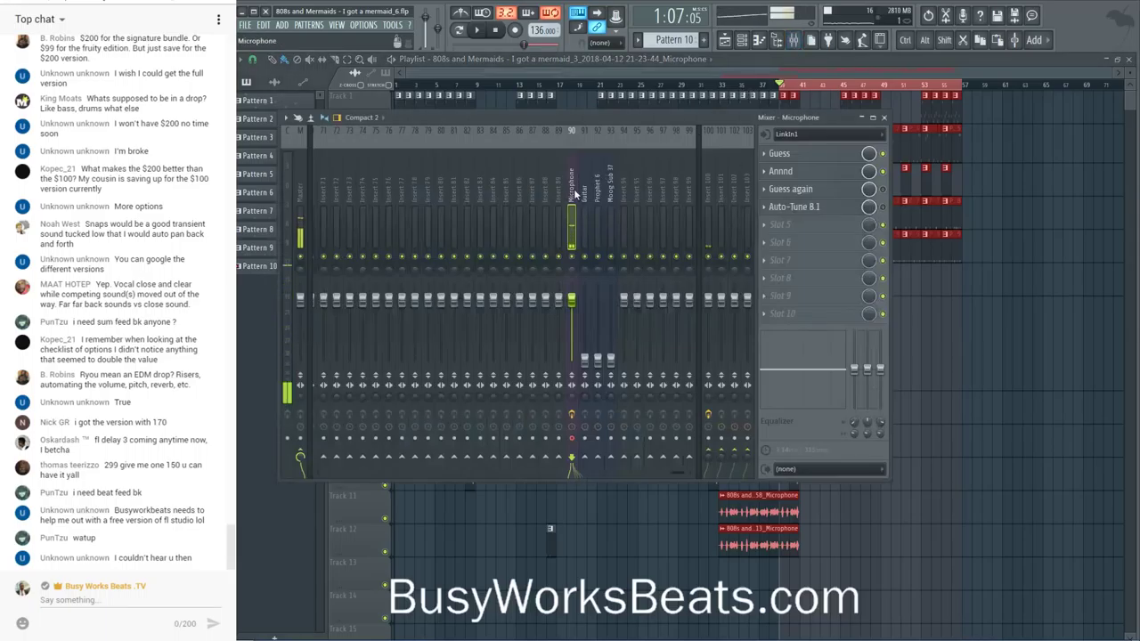
pyautogui.click(516, 30)
pyautogui.click(599, 364)
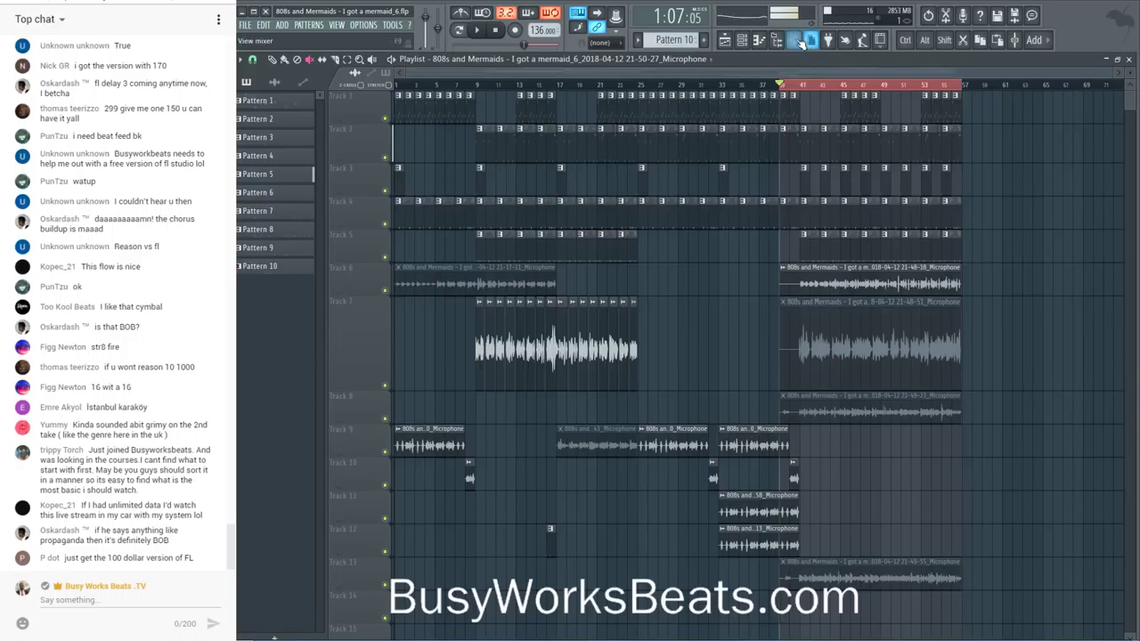
# - Close the mixer, play from bar 39 and save a new version of the project
pyautogui.click(795, 40)
pyautogui.press('F9')
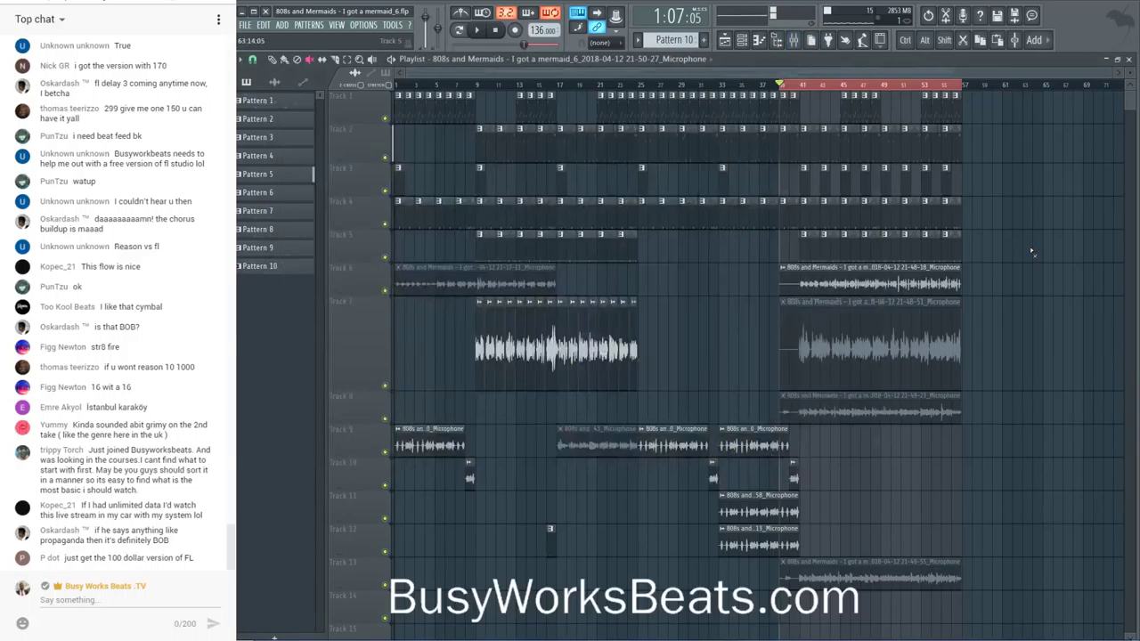
pyautogui.press('ctrl')
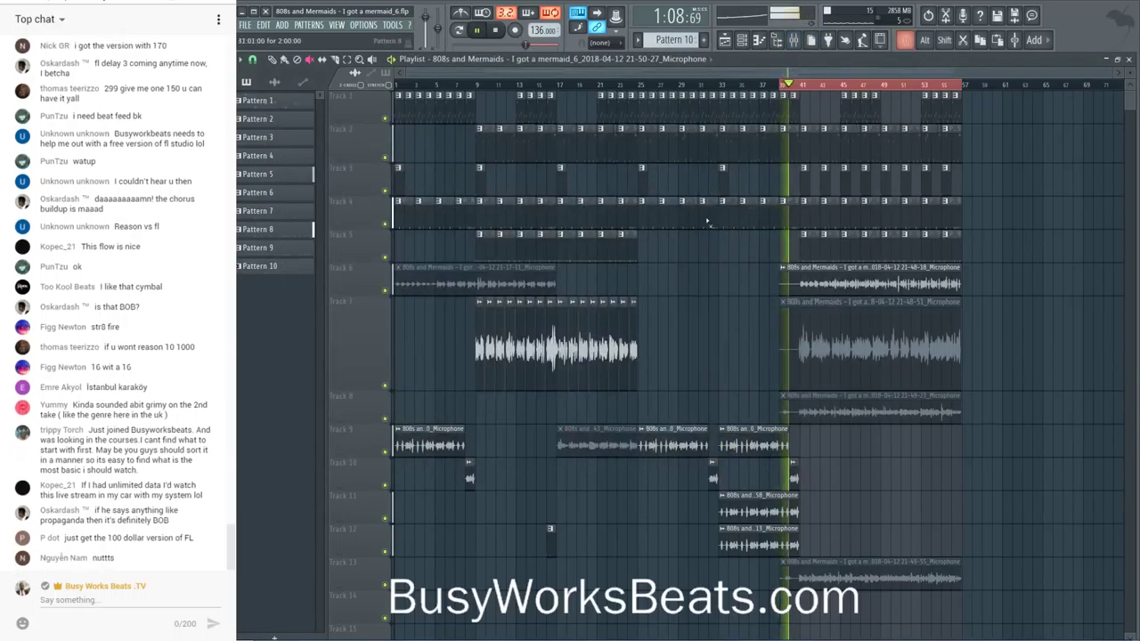
pyautogui.hotkey('ctrl', 'n')
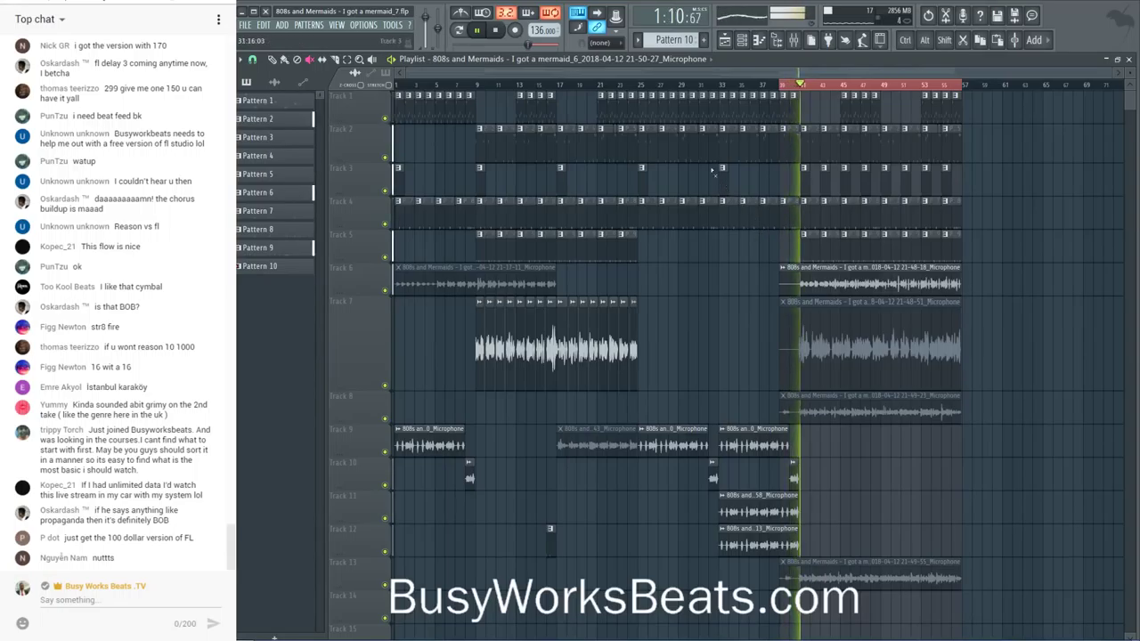
# - Examine the new vocal recordings in the channel rack and the vocal inserts in the mixer during playback
pyautogui.click(742, 40)
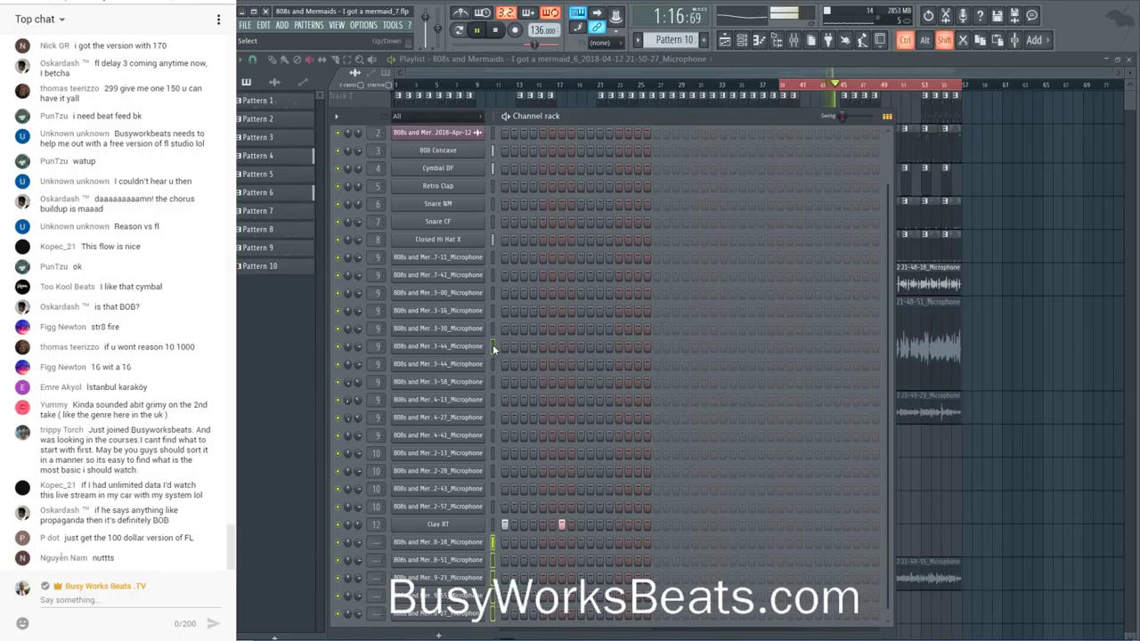
pyautogui.click(795, 41)
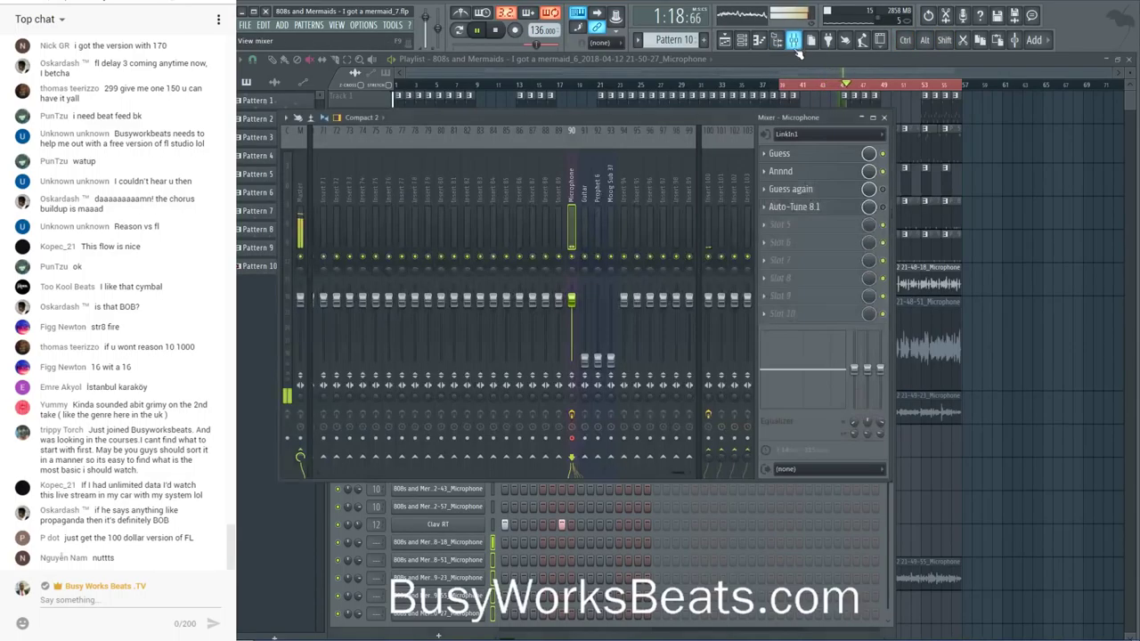
pyautogui.press('space')
pyautogui.press('F12')
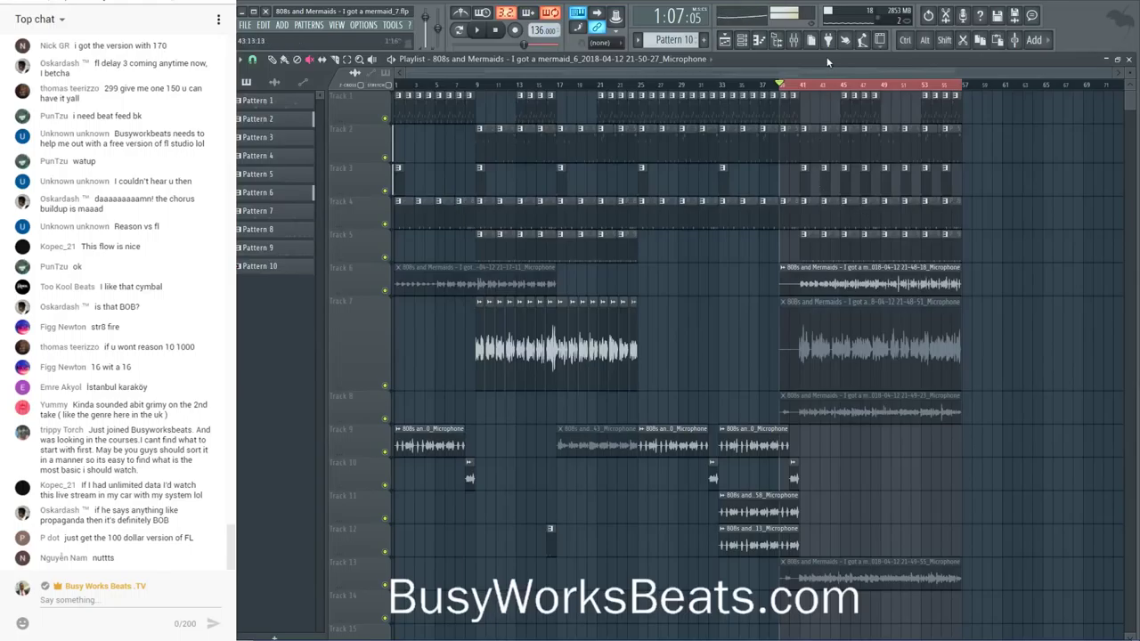
pyautogui.press('space')
pyautogui.click(795, 41)
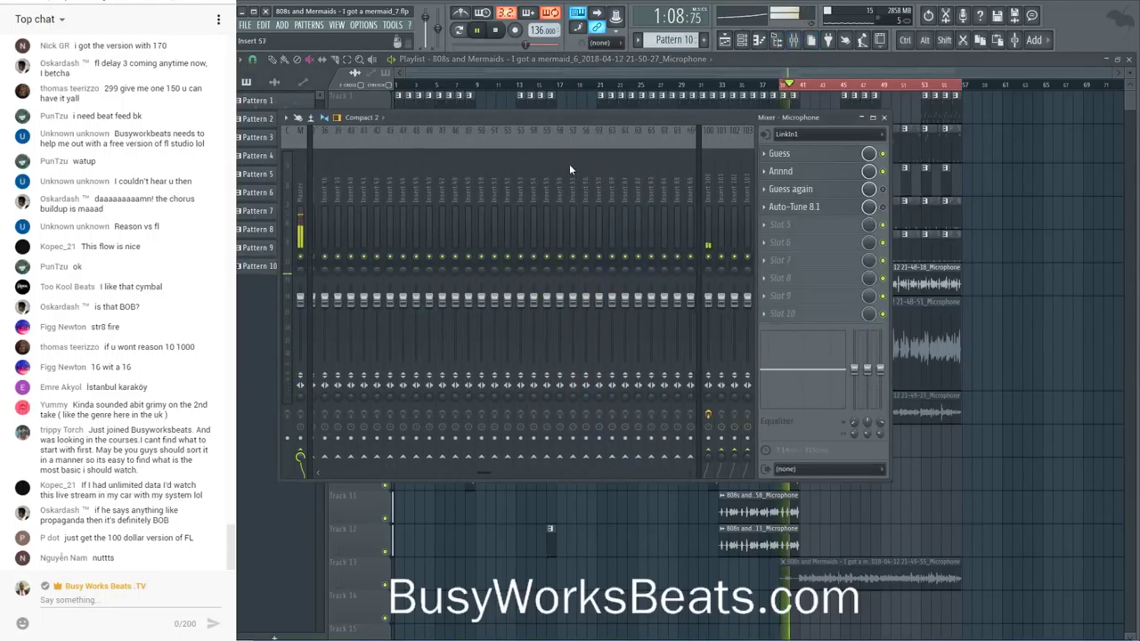
pyautogui.scroll(10, 557, 162)
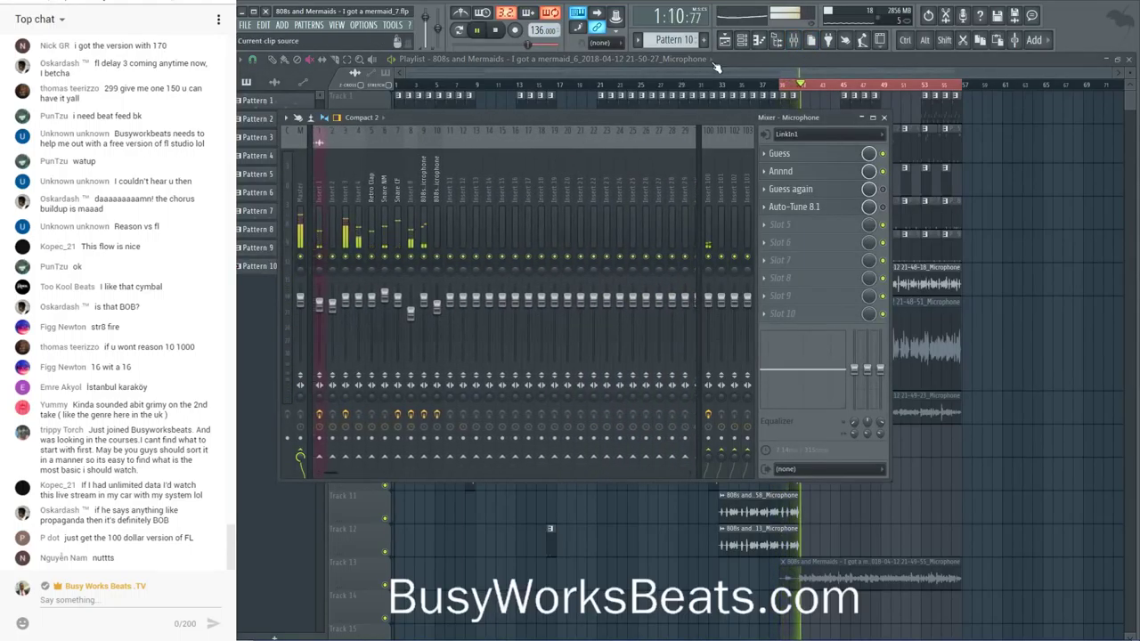
pyautogui.click(743, 41)
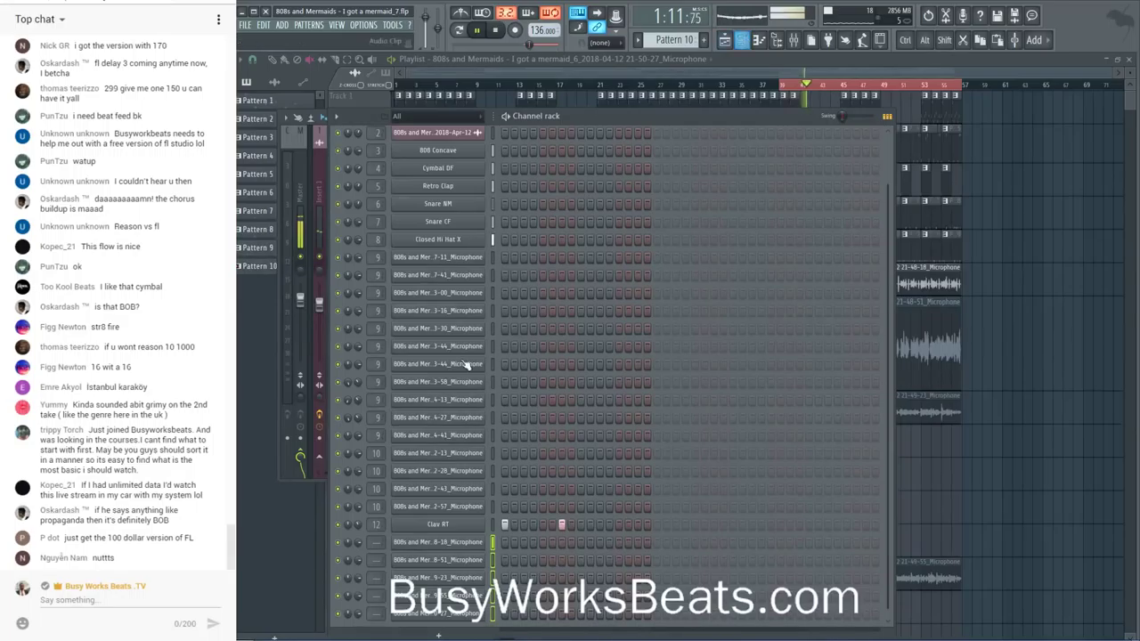
# - Route the newly recorded vocal channels to mixer track 10 and close the channel rack
pyautogui.rightClick(378, 488)
pyautogui.click(370, 554)
pyautogui.rightClick(378, 544)
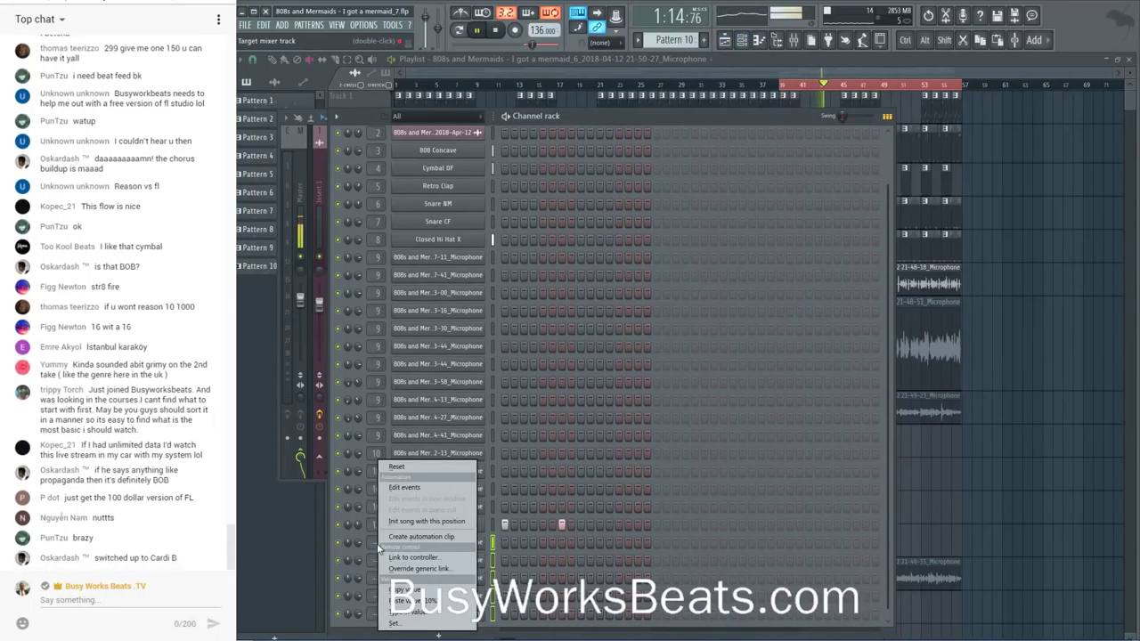
pyautogui.click(377, 543)
pyautogui.rightClick(378, 543)
pyautogui.click(378, 544)
pyautogui.rightClick(378, 543)
pyautogui.click(381, 591)
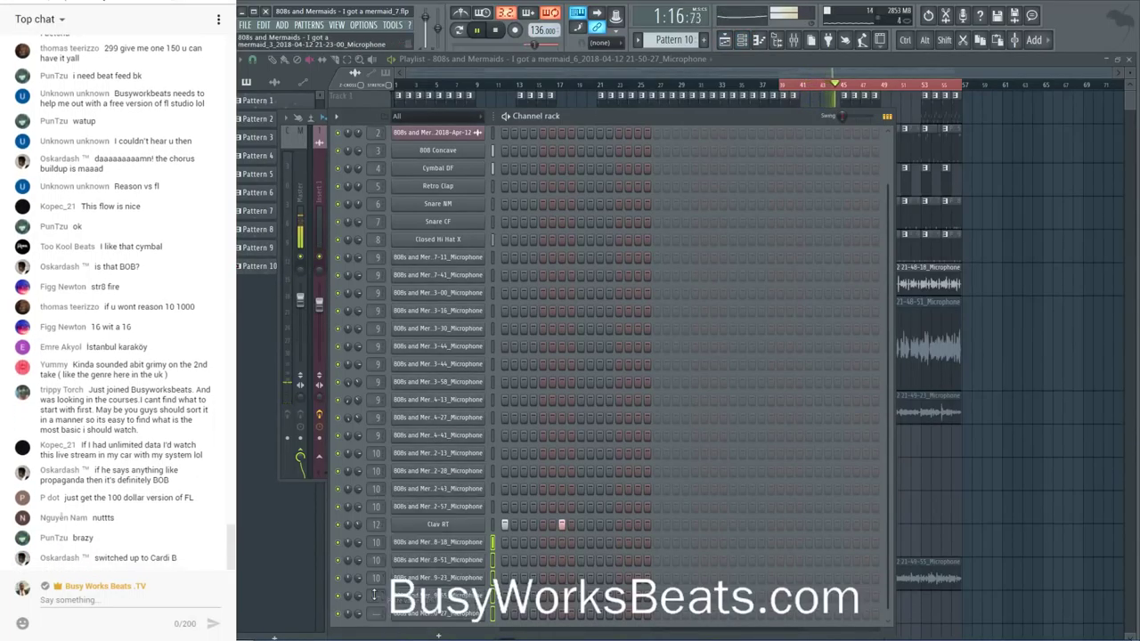
pyautogui.click(967, 505)
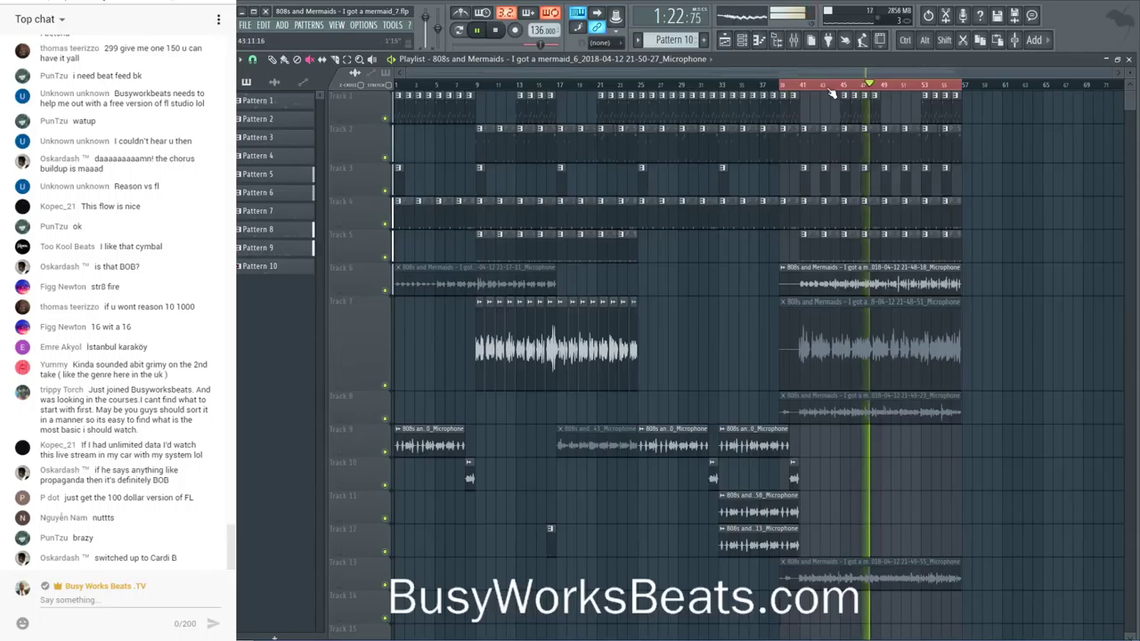
# - Set the playlist's grid snap to Bar and stop playback
pyautogui.scroll(3, 924, 77)
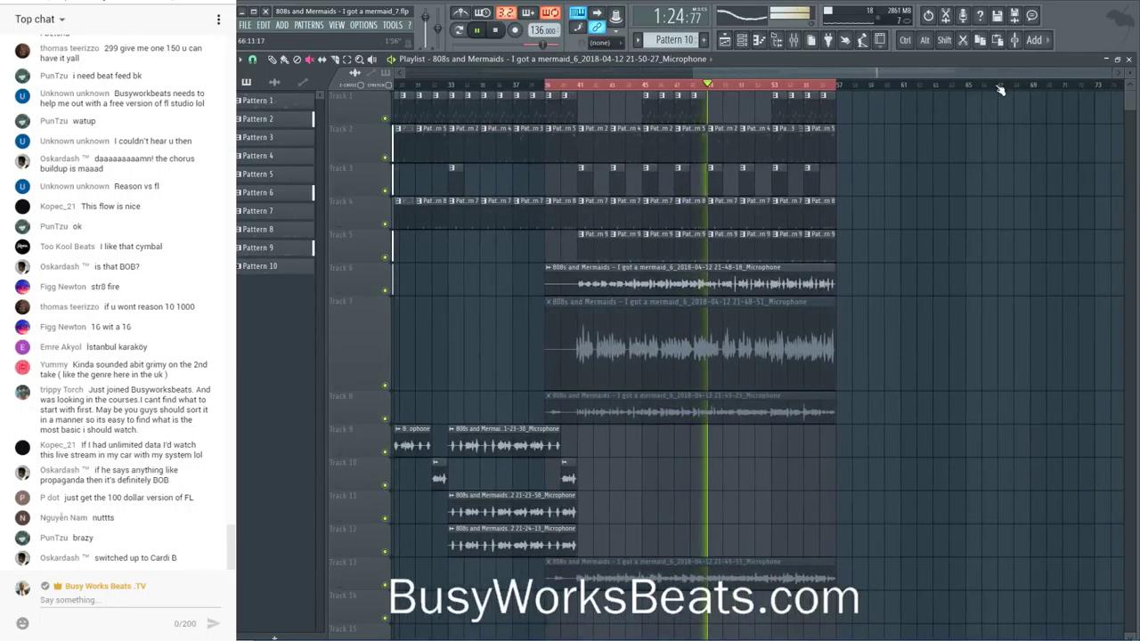
pyautogui.click(252, 59)
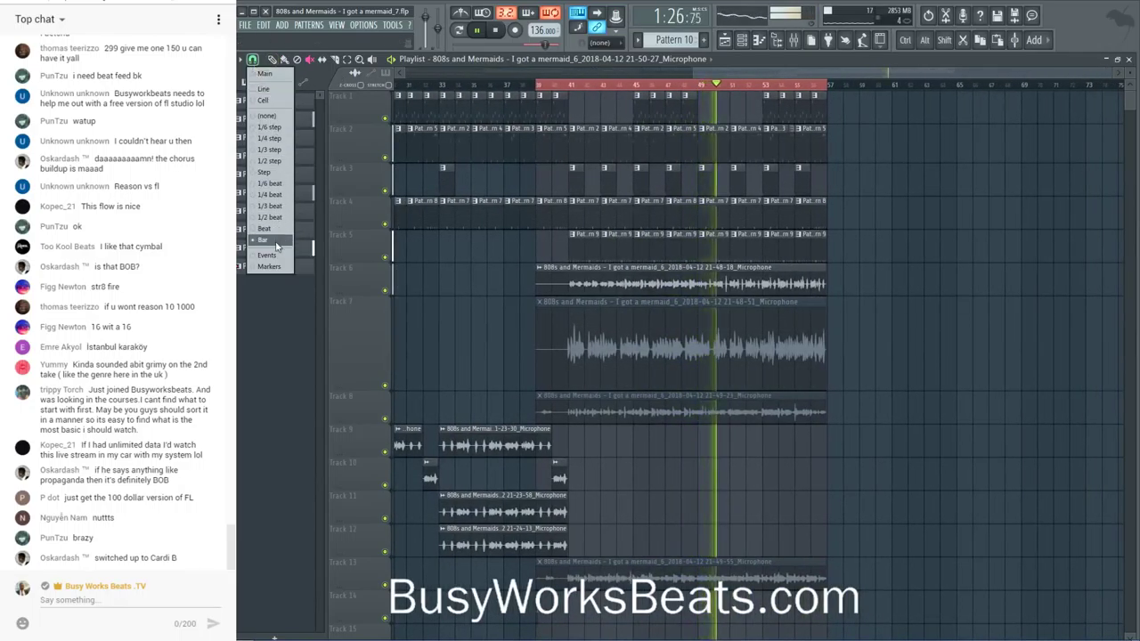
pyautogui.click(267, 228)
pyautogui.press('space')
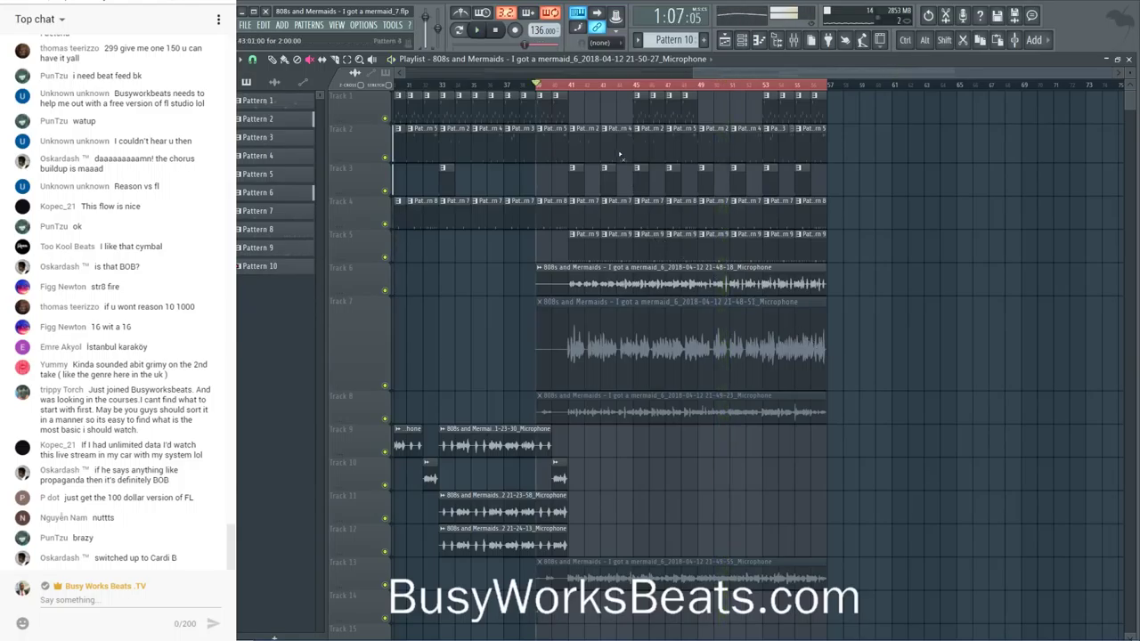
pyautogui.click(252, 59)
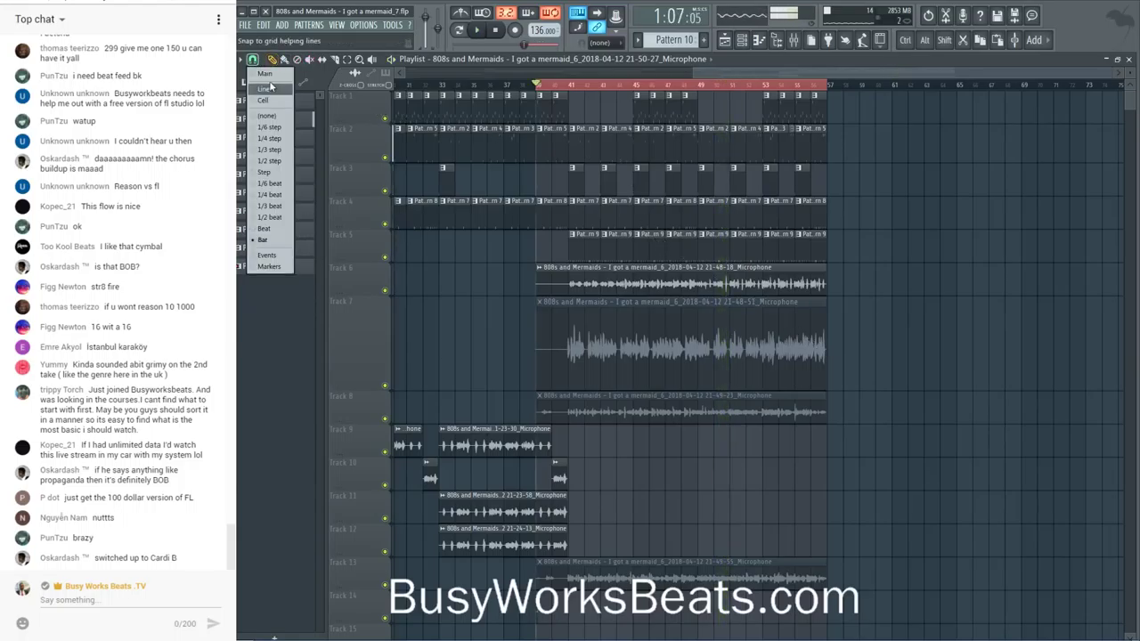
pyautogui.click(273, 234)
# - Copy the pattern clips on Tracks 1 to 5 and the muted vocal takes on Tracks 7, 8 and 13 from bars 41-56 into bars 57-72
pyautogui.moveTo(623, 330); pyautogui.dragTo(827, 530)
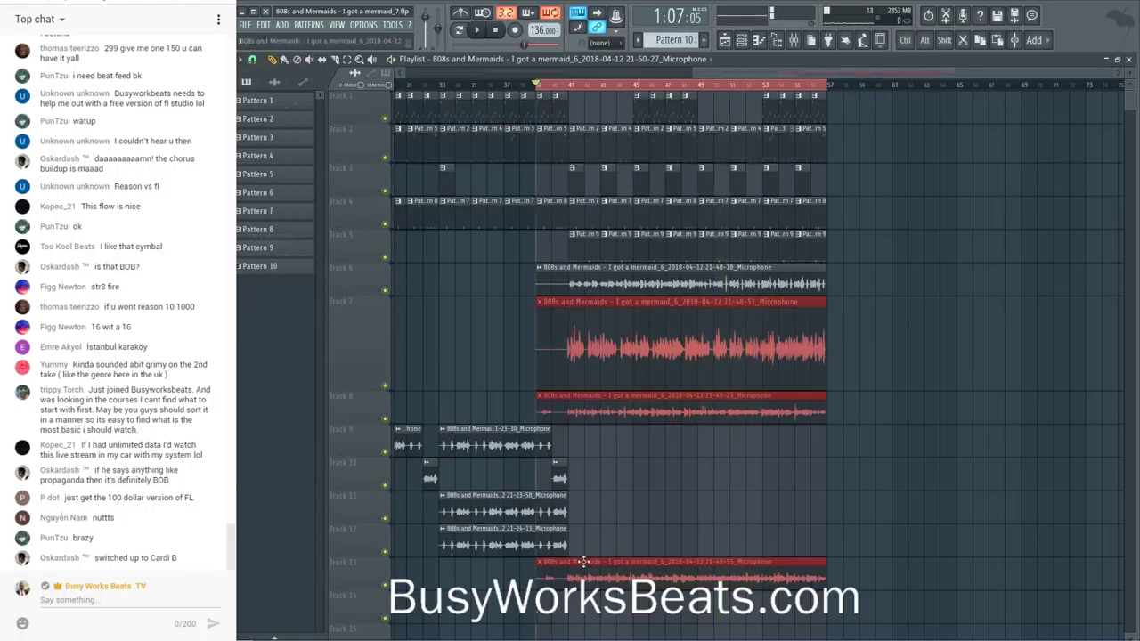
pyautogui.scroll(-3, 580, 561)
pyautogui.click(532, 519)
pyautogui.scroll(3, 532, 519)
pyautogui.moveTo(755, 623); pyautogui.dragTo(684, 331)
pyautogui.moveTo(828, 240); pyautogui.dragTo(575, 80)
pyautogui.hotkey('ctrl', 'b')
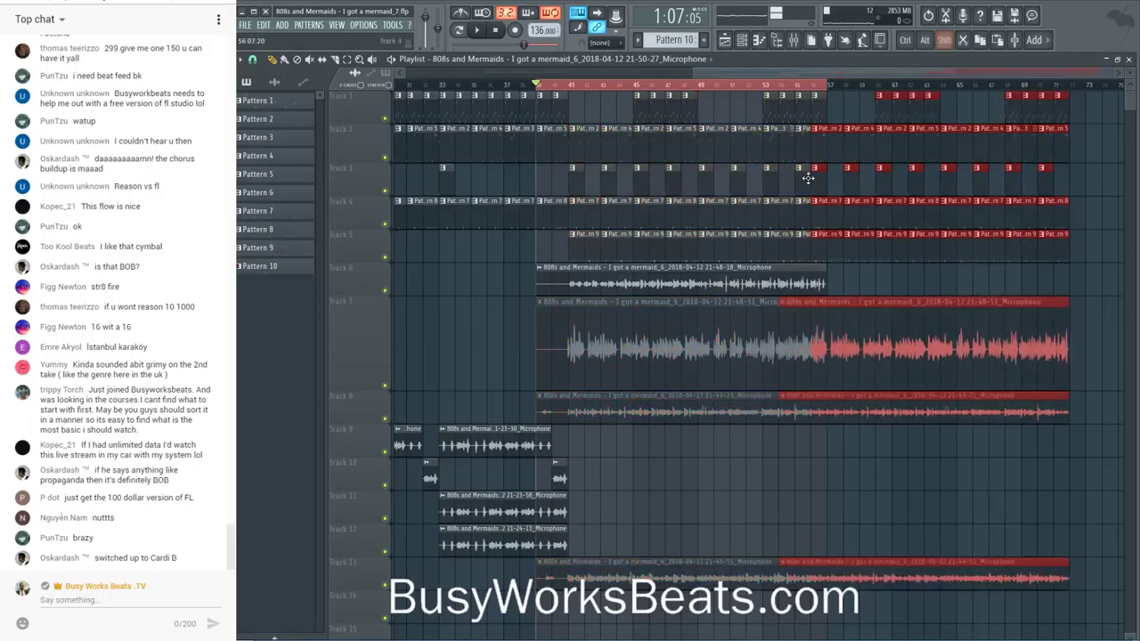
pyautogui.moveTo(855, 73); pyautogui.dragTo(913, 78)
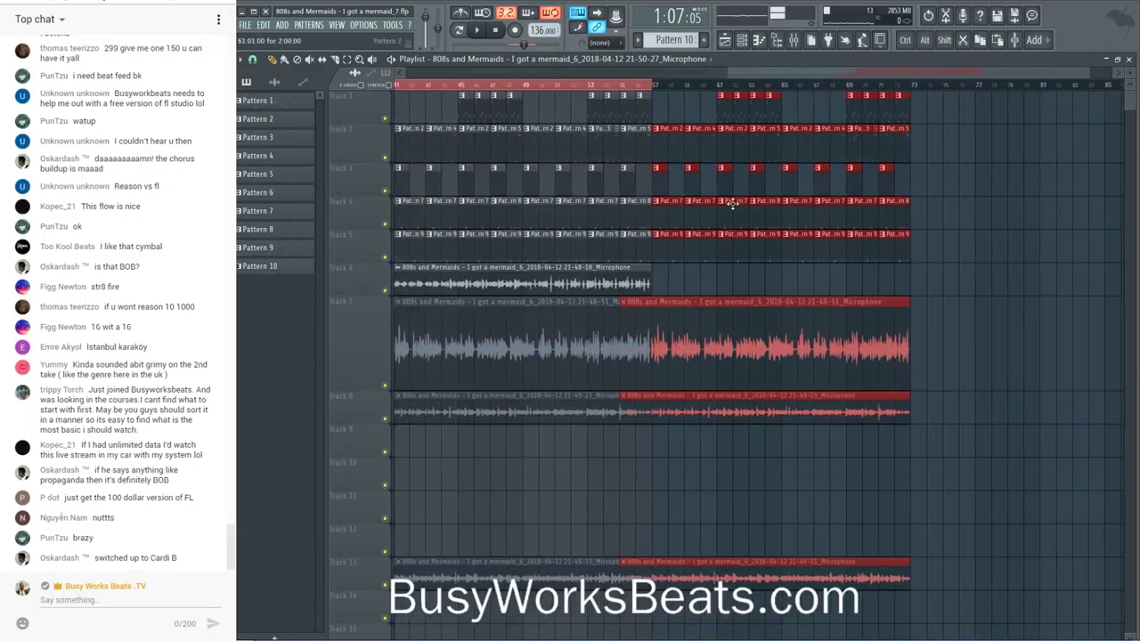
# - Repeat the copied patterns and vocal takes twice more, into bars 73 to 88 and 89 to 104, and deselect the clips
pyautogui.hotkey('ctrl', 'b')
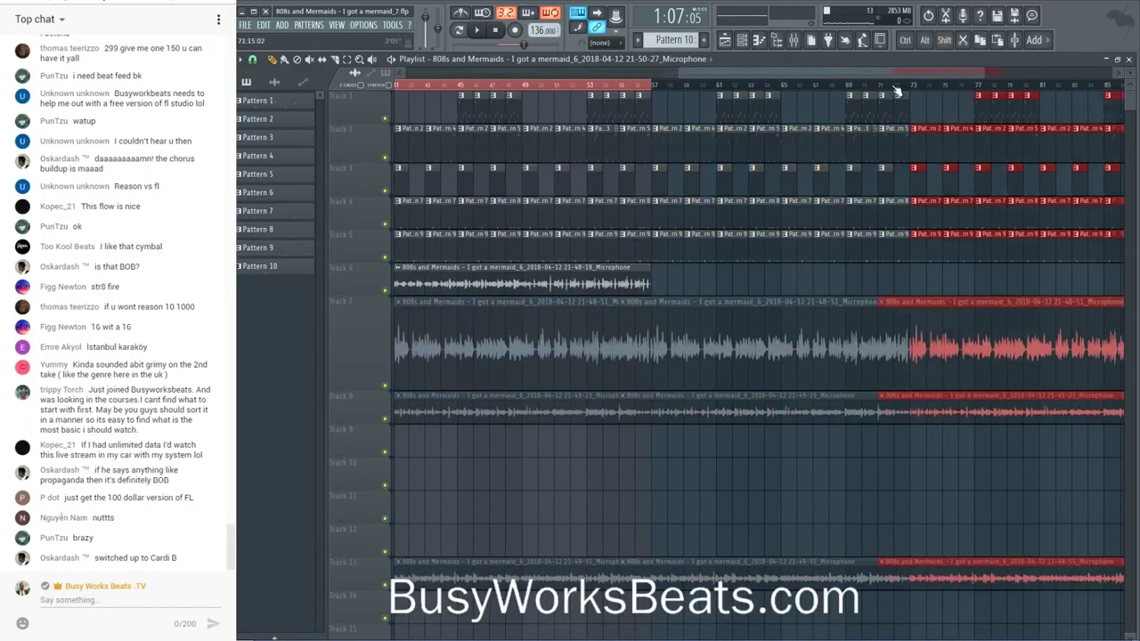
pyautogui.scroll(-3, 897, 90)
pyautogui.hotkey('ctrl', 'b')
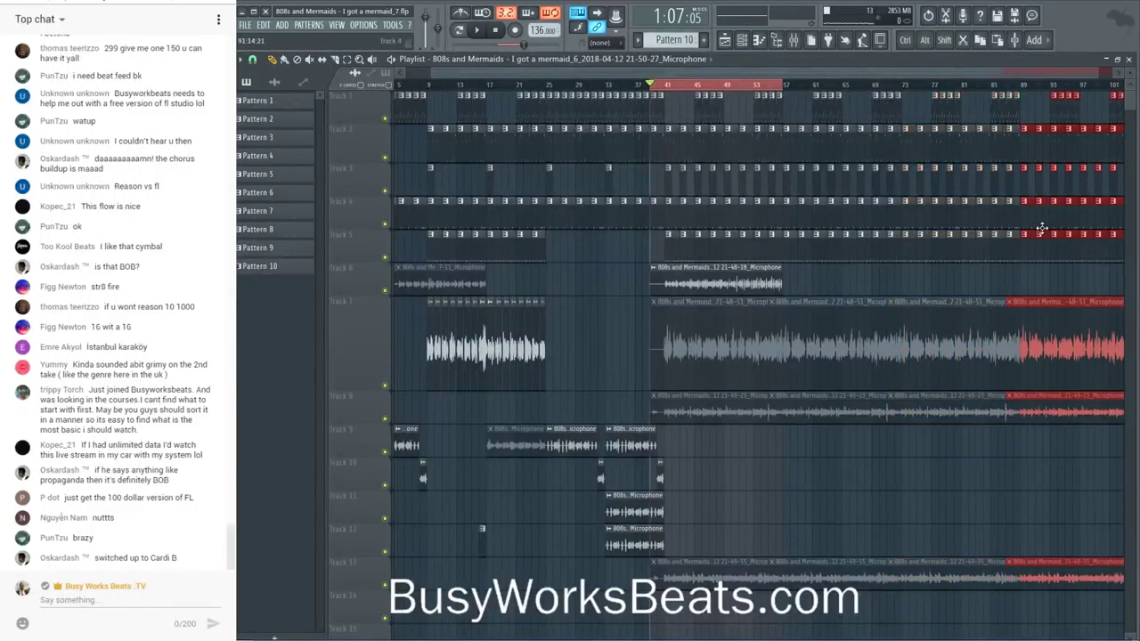
pyautogui.keyDown('ctrl'); pyautogui.click(963, 280); pyautogui.keyUp('ctrl')
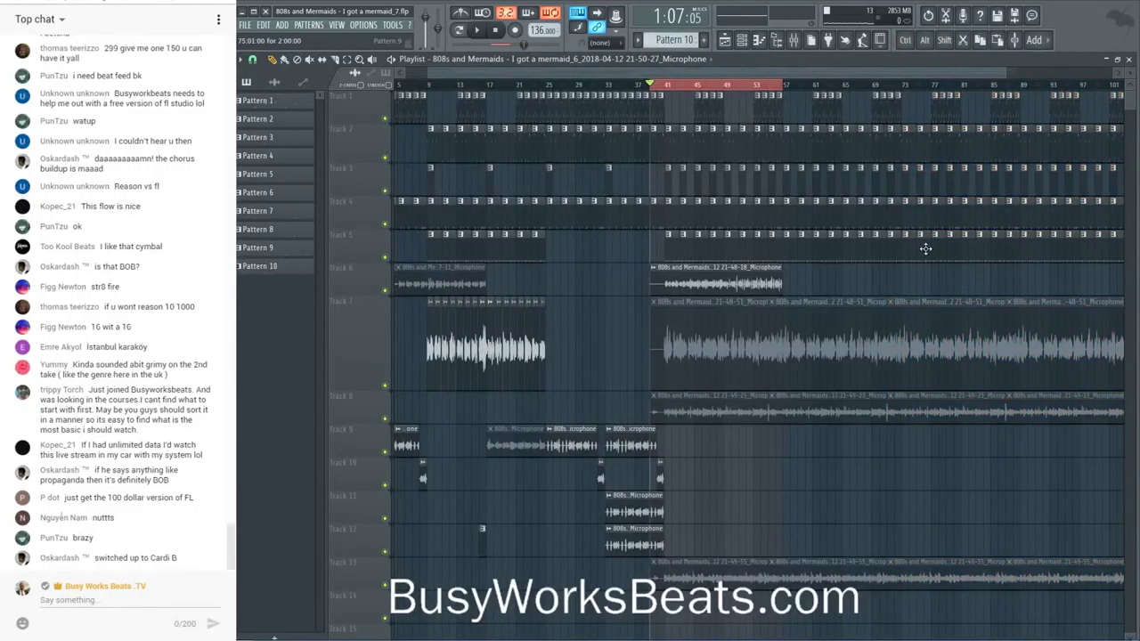
# - Unmute the Track 7 vocal in bars 57 to 72, the Track 8 vocal in bars 73 to 88 and the Track 13 vocal in bars 89 to 104
pyautogui.scroll(3, 751, 311)
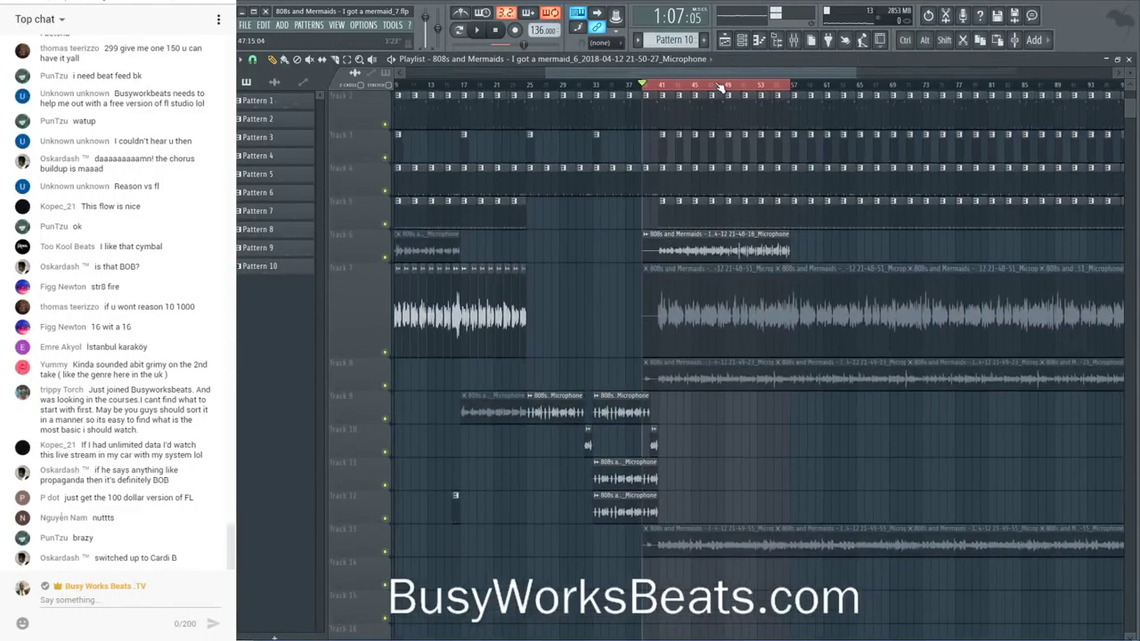
pyautogui.moveTo(733, 71); pyautogui.dragTo(792, 65)
pyautogui.press('space')
pyautogui.keyDown('ctrl'); pyautogui.click(851, 363); pyautogui.keyUp('ctrl')
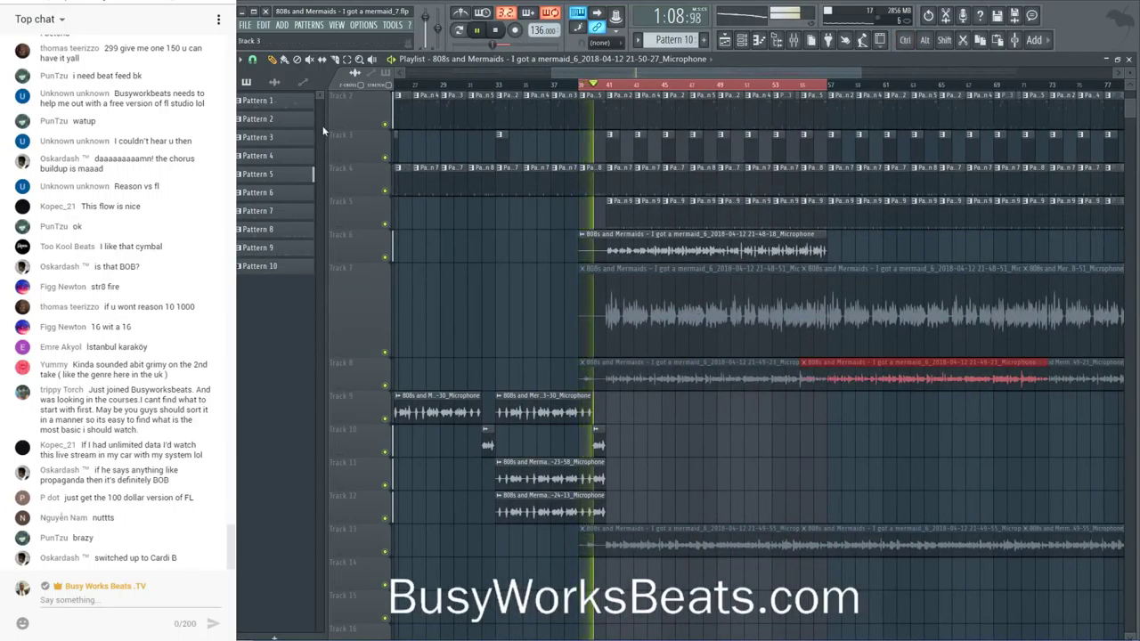
pyautogui.click(309, 59)
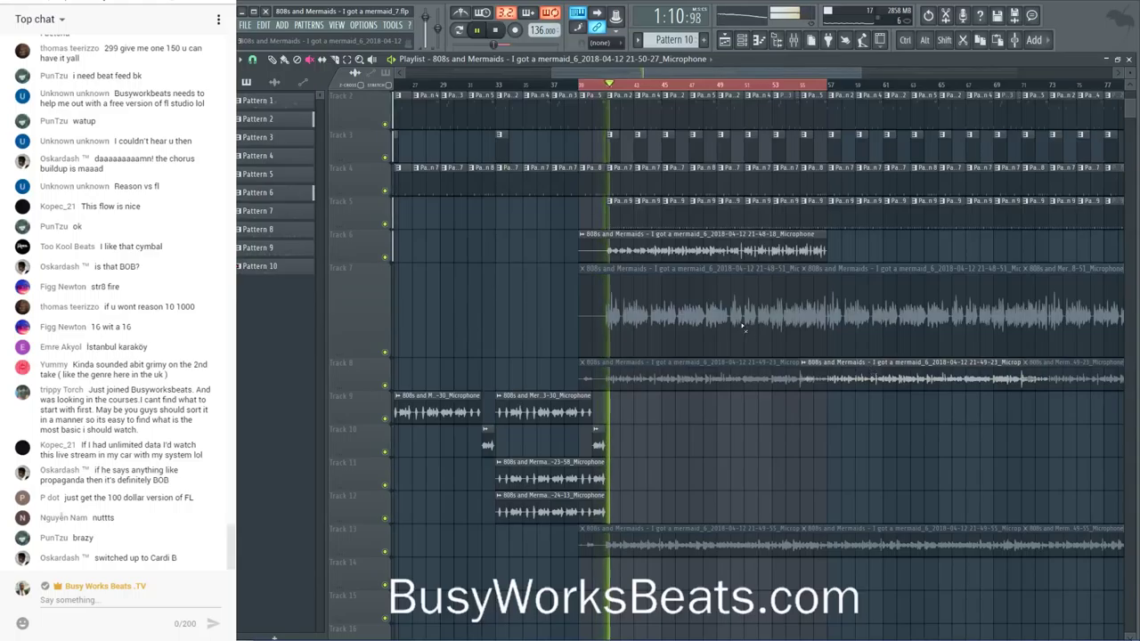
pyautogui.click(828, 303)
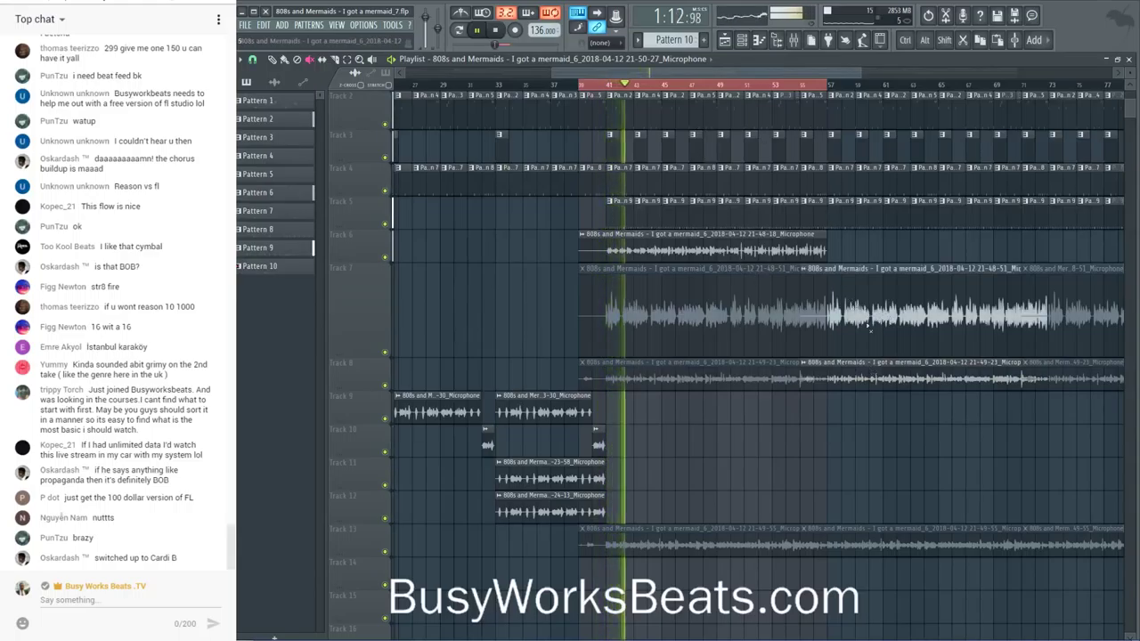
pyautogui.click(867, 372)
pyautogui.hscroll(6, 837, 367)
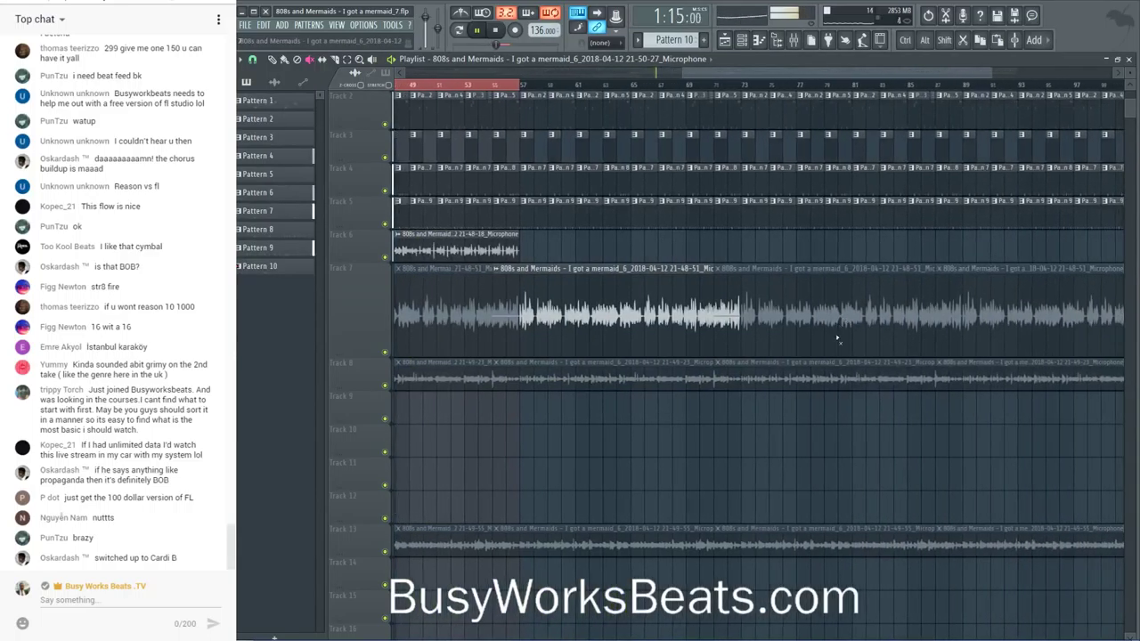
pyautogui.hscroll(2, 862, 74)
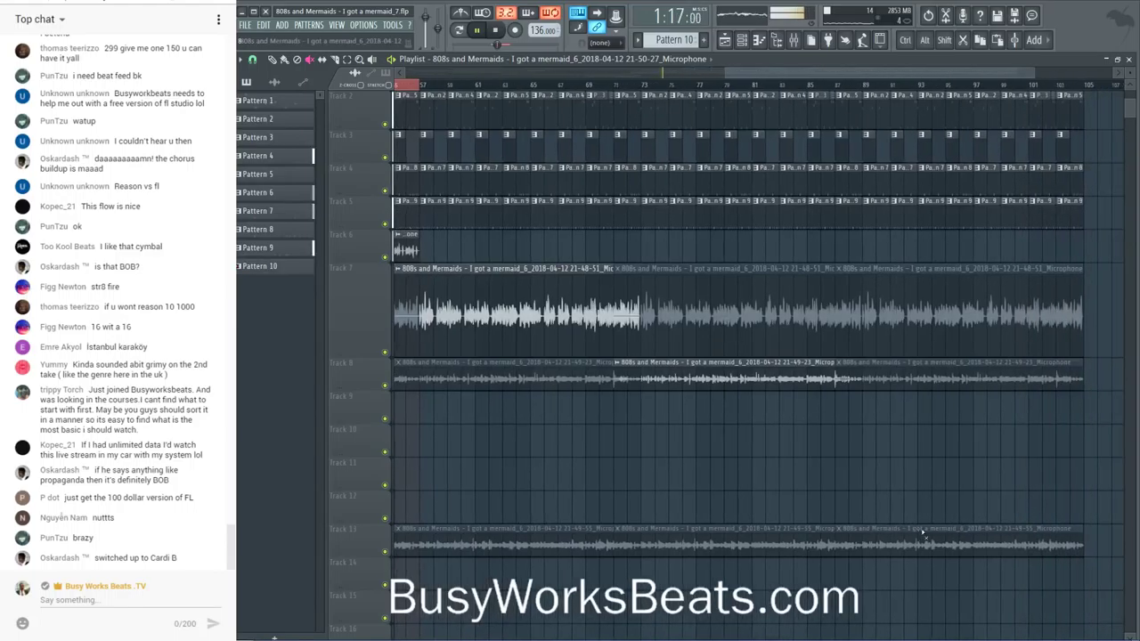
# - Delete the muted vocal copies on Track 8 in bars 57 to 72 and on Track 7 in bars 41 to 56 and 73 to 88
pyautogui.scroll(-3, 675, 95)
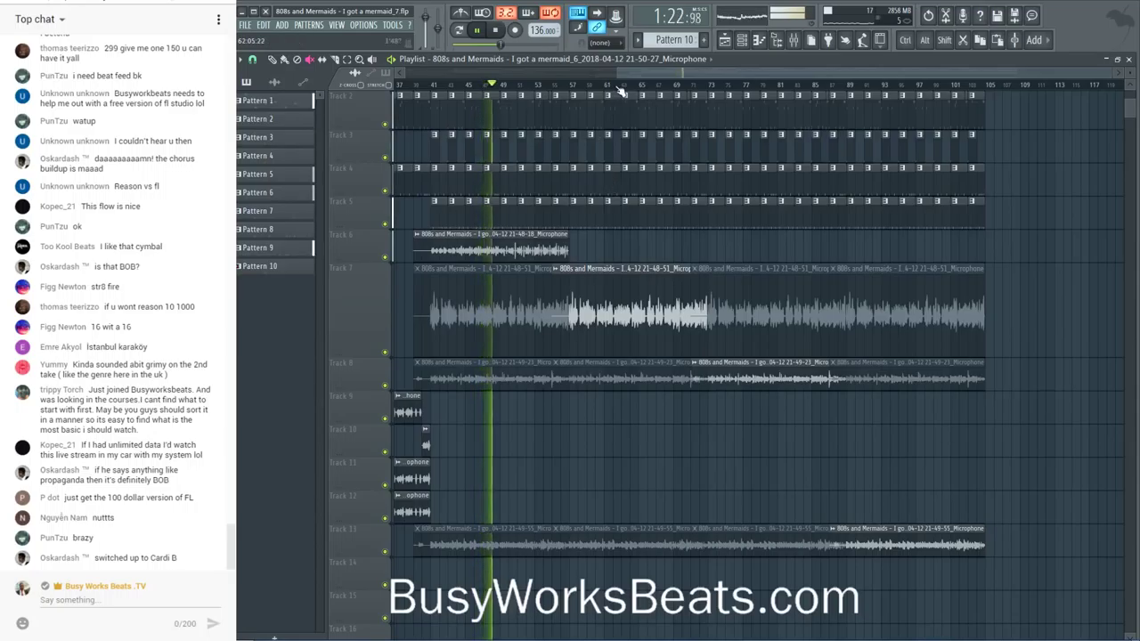
pyautogui.scroll(2, 621, 93)
pyautogui.click(297, 59)
pyautogui.click(588, 378)
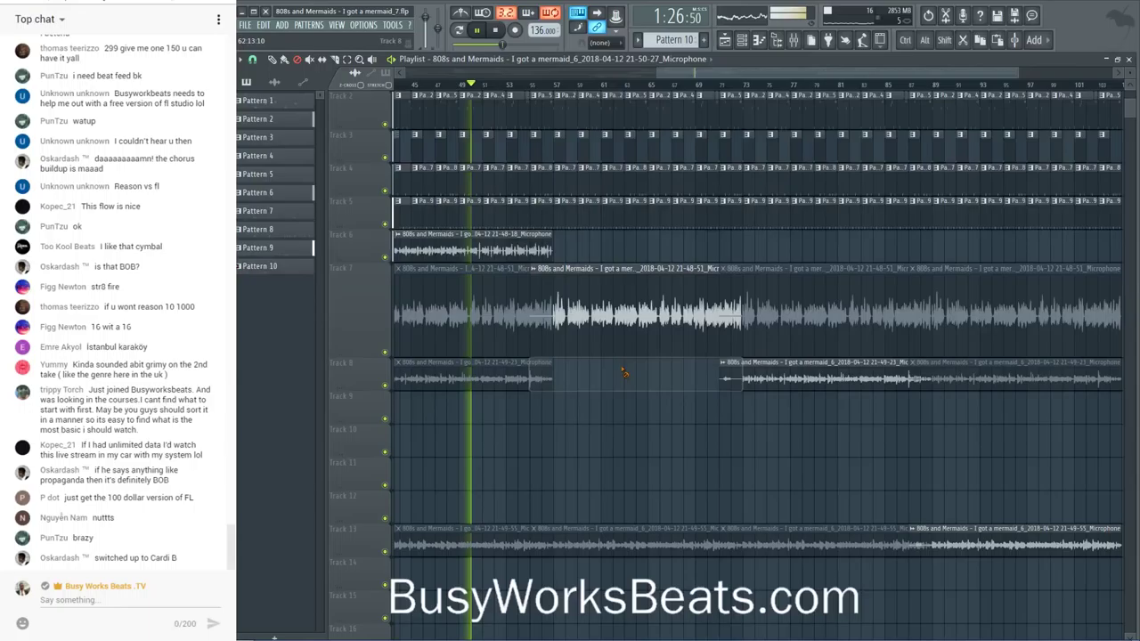
pyautogui.click(487, 322)
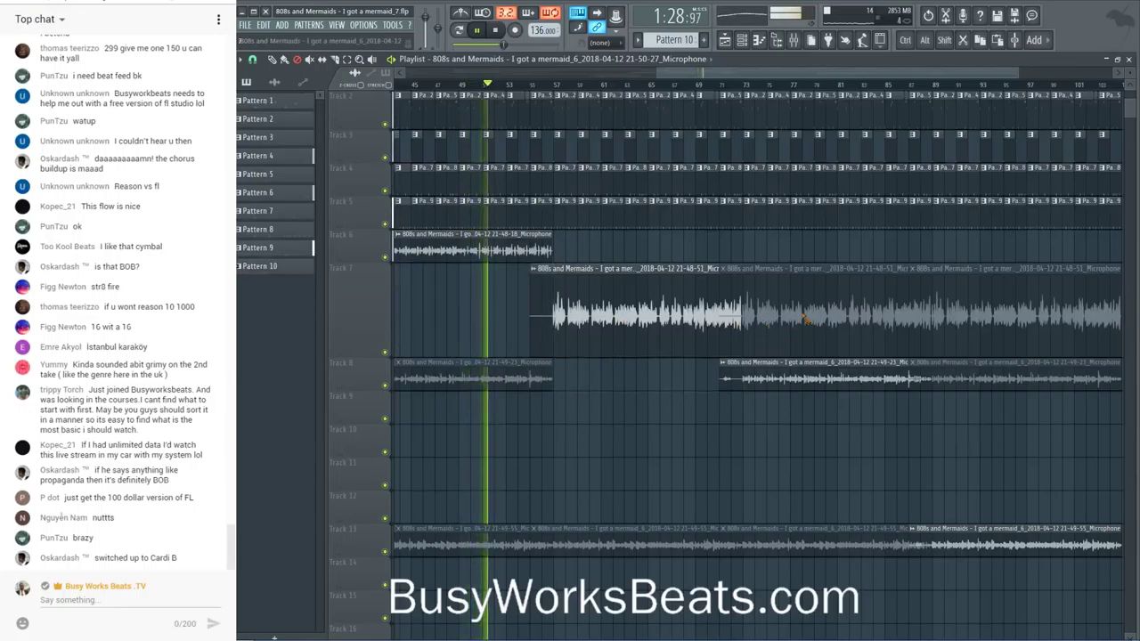
pyautogui.click(805, 319)
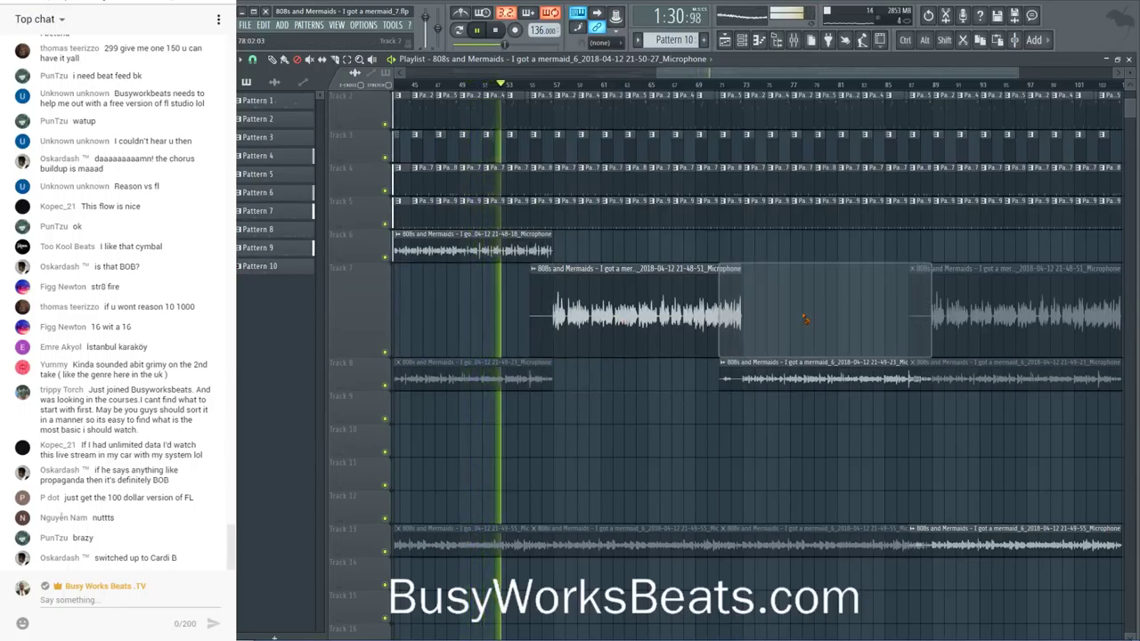
# - Delete the three muted vocal copies on Track 13 between bars 41 and 88
pyautogui.scroll(-2, 829, 392)
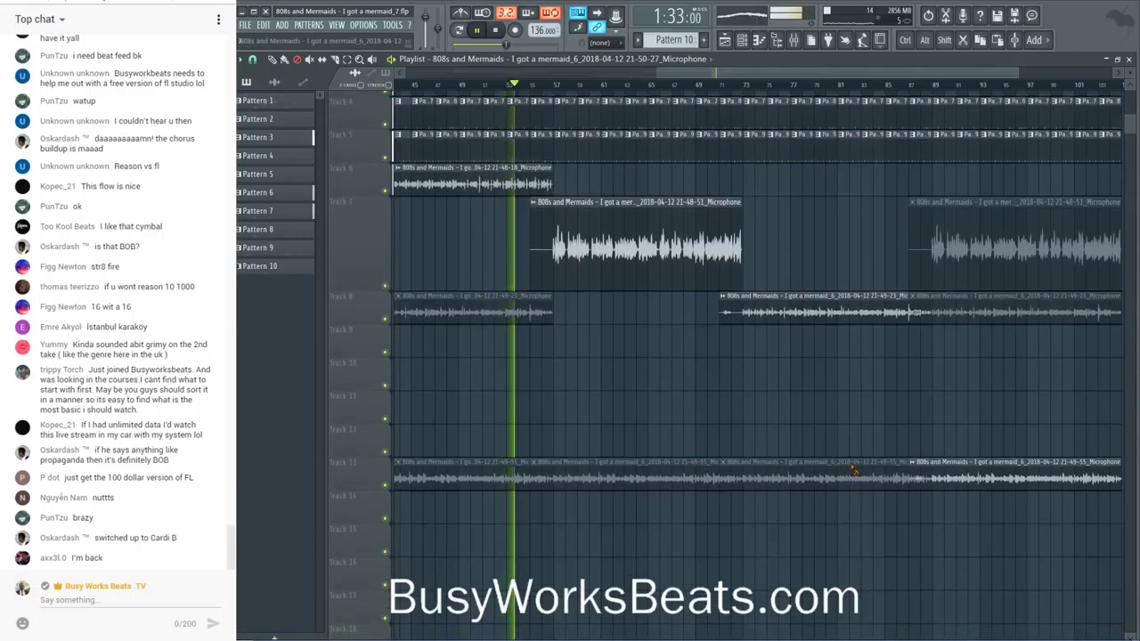
pyautogui.click(855, 472)
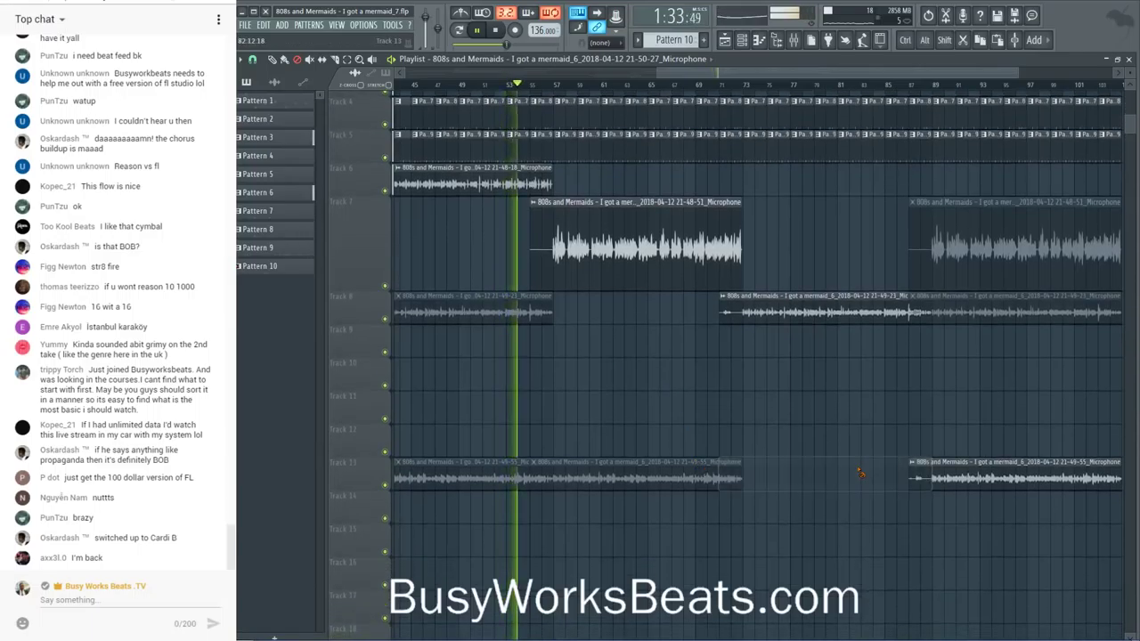
pyautogui.click(608, 476)
pyautogui.click(519, 479)
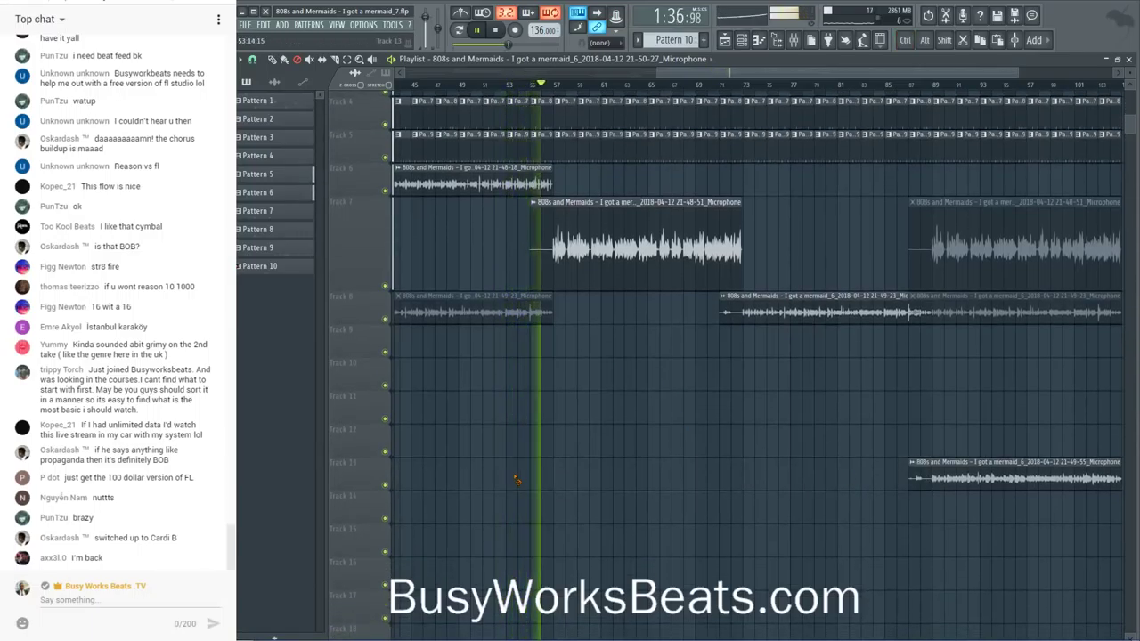
# - Delete the muted Track 8 vocals in bars 41 to 56 and 89 to 104, and the muted Track 7 vocal in bars 89 to 104
pyautogui.click(472, 312)
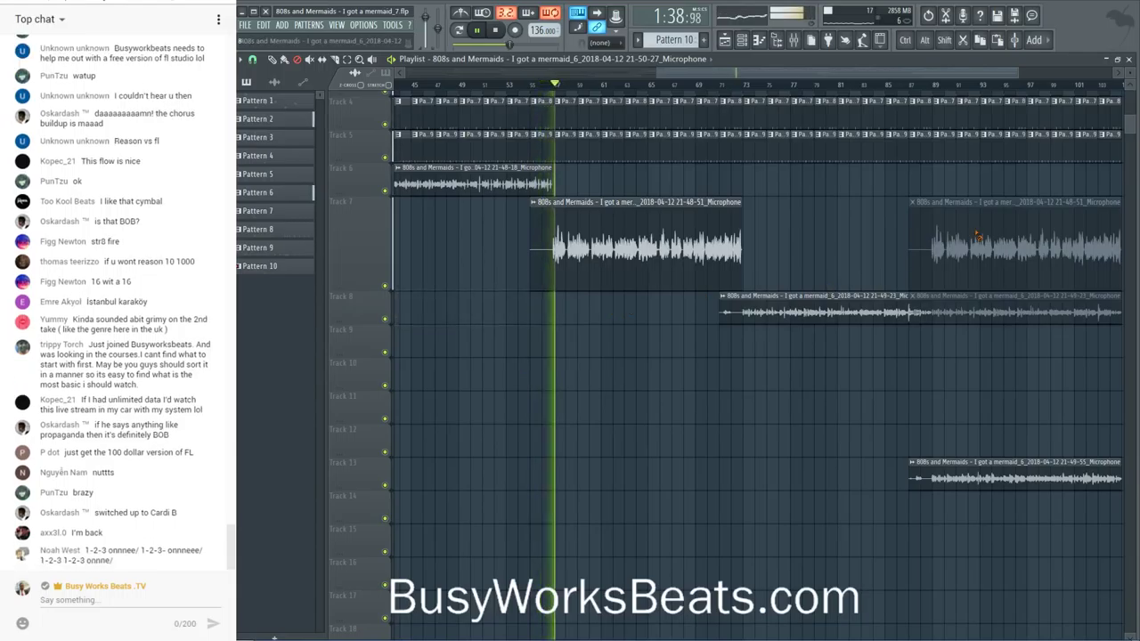
pyautogui.scroll(-3, 977, 236)
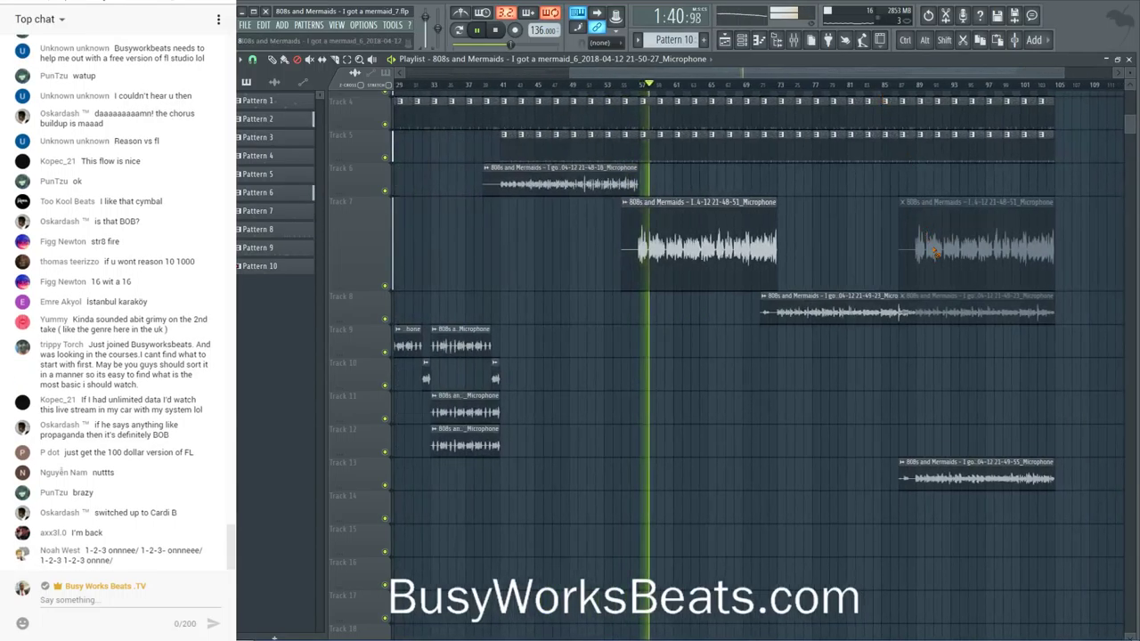
pyautogui.click(934, 253)
pyautogui.click(980, 312)
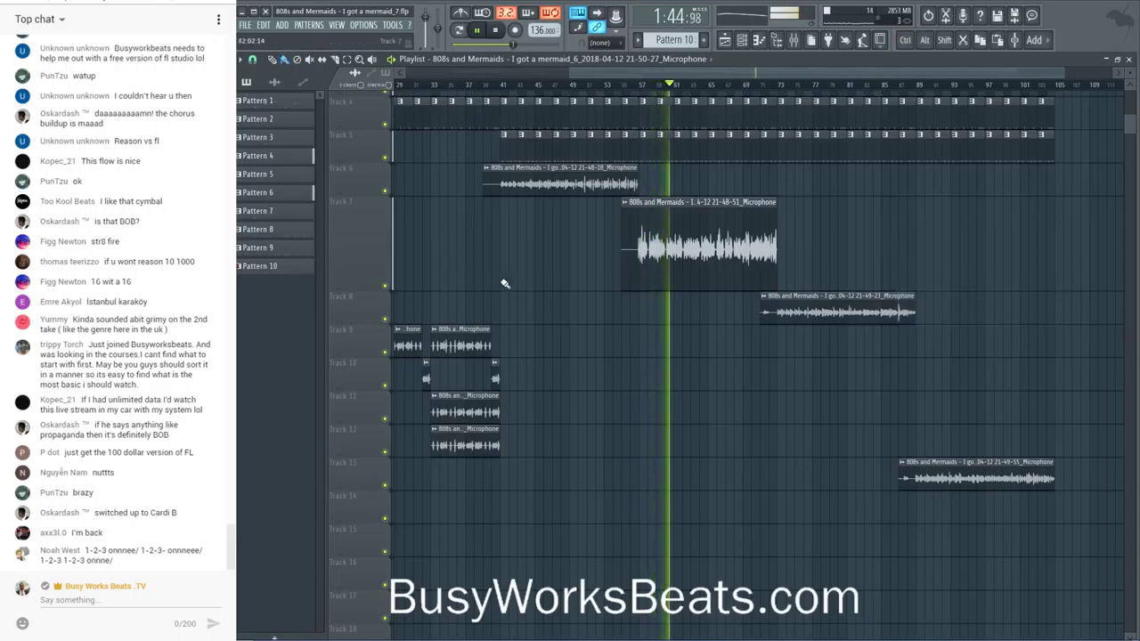
# - Move the Track 13 vocal in bars 89 to 104 up to Track 7 at the same bars, and deselect it
pyautogui.keyDown('ctrl'); pyautogui.click(934, 479); pyautogui.keyUp('ctrl')
pyautogui.hotkey('shift', 'Up')
pyautogui.hotkey('shift', 'Up')
pyautogui.hotkey('shift', 'Up')
pyautogui.hotkey('shift', 'Up')
pyautogui.hotkey('shift', 'Up')
pyautogui.hotkey('shift', 'Up')
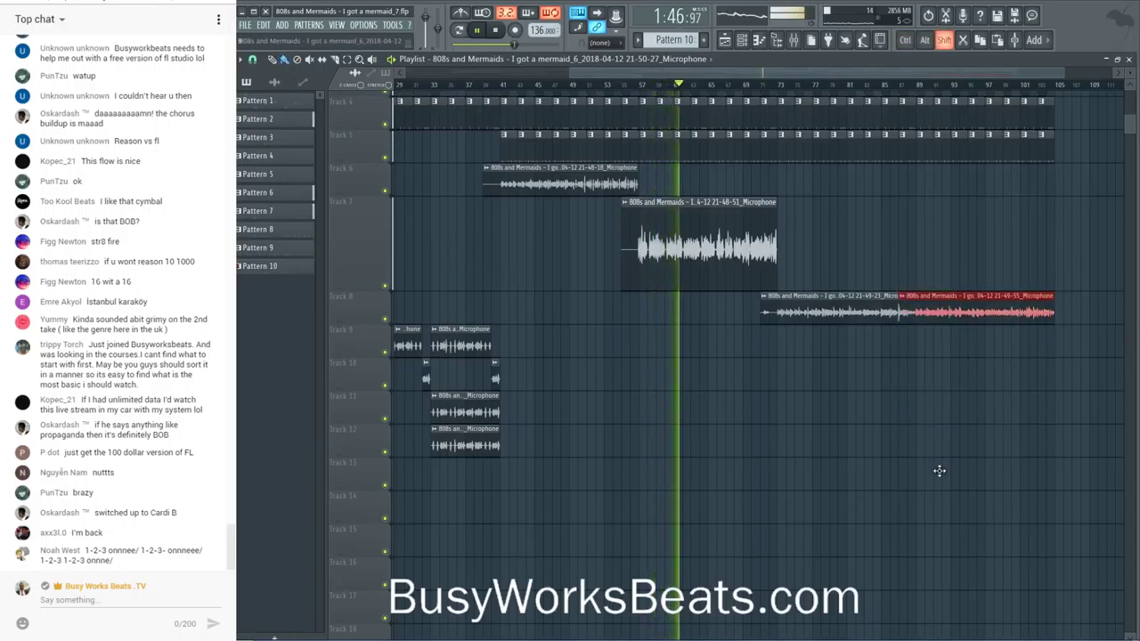
pyautogui.click(947, 470)
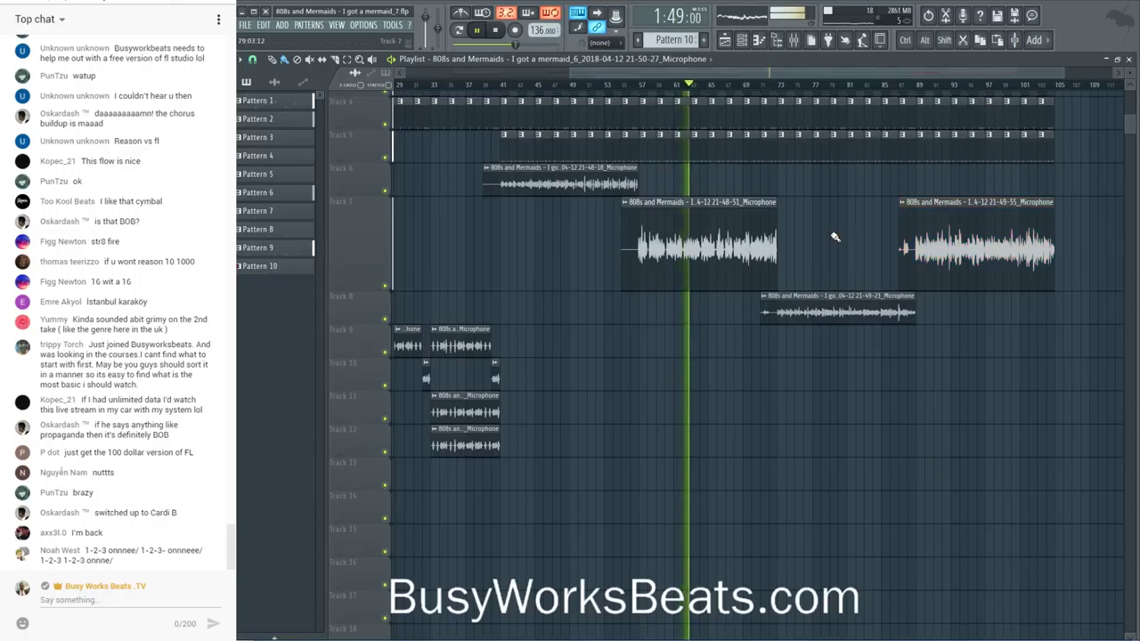
# - Save the project and trim the start of the Track 8 vocal to bar 73
pyautogui.hotkey('ctrl', 's')
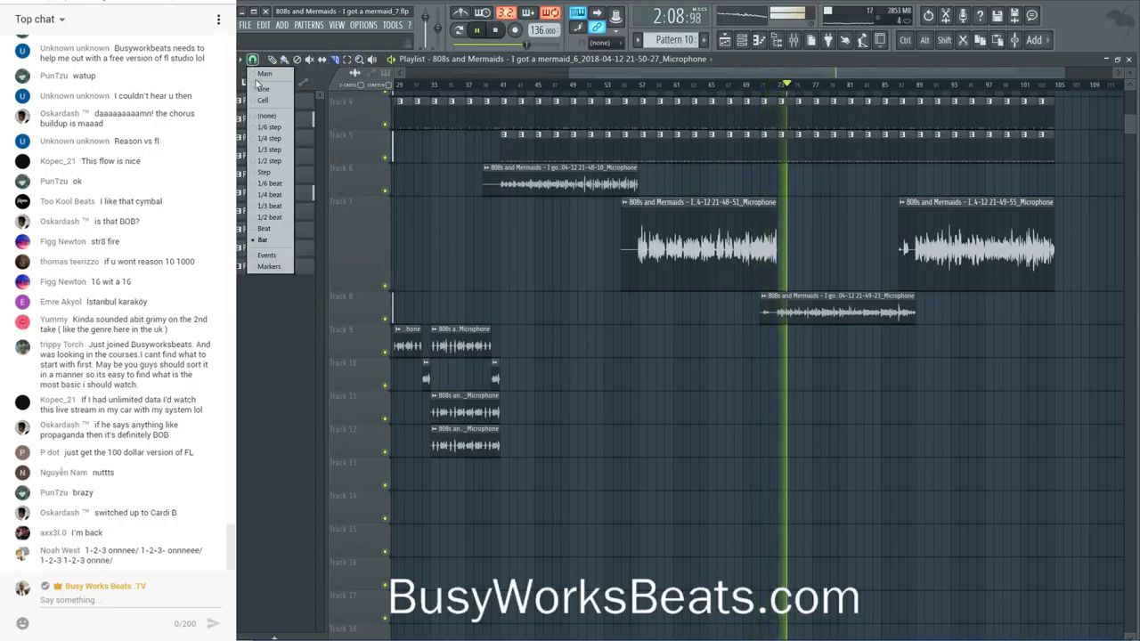
pyautogui.moveTo(763, 312); pyautogui.dragTo(781, 308)
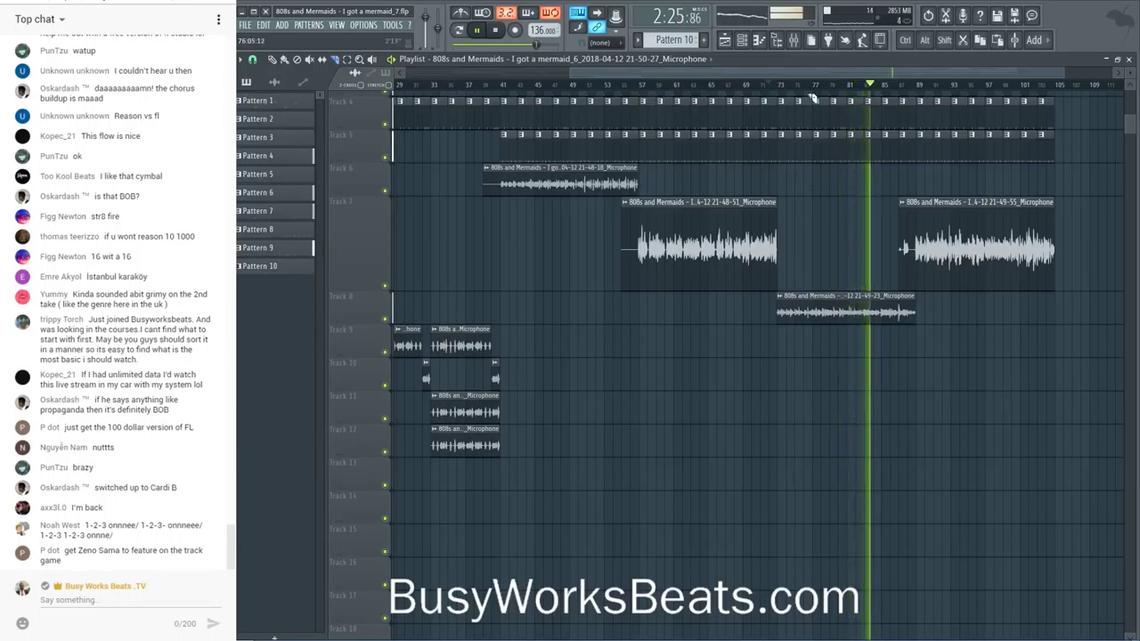
# - Replay from about bar 83 and trim the start of the last Track 7 vocal to just before bar 89
pyautogui.click(478, 31)
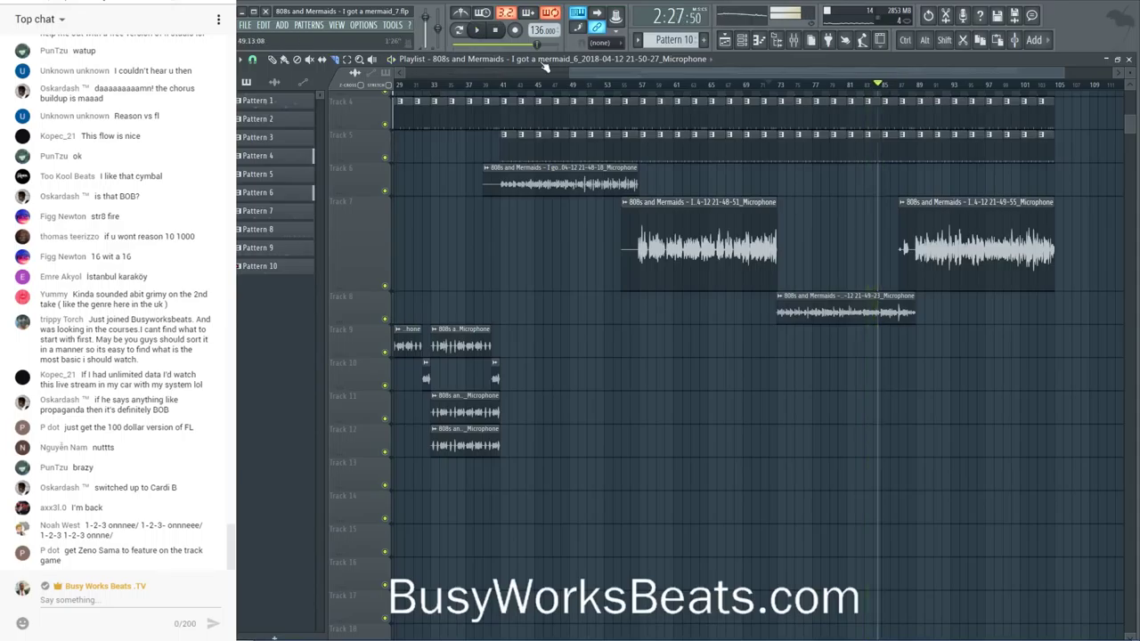
pyautogui.click(863, 85)
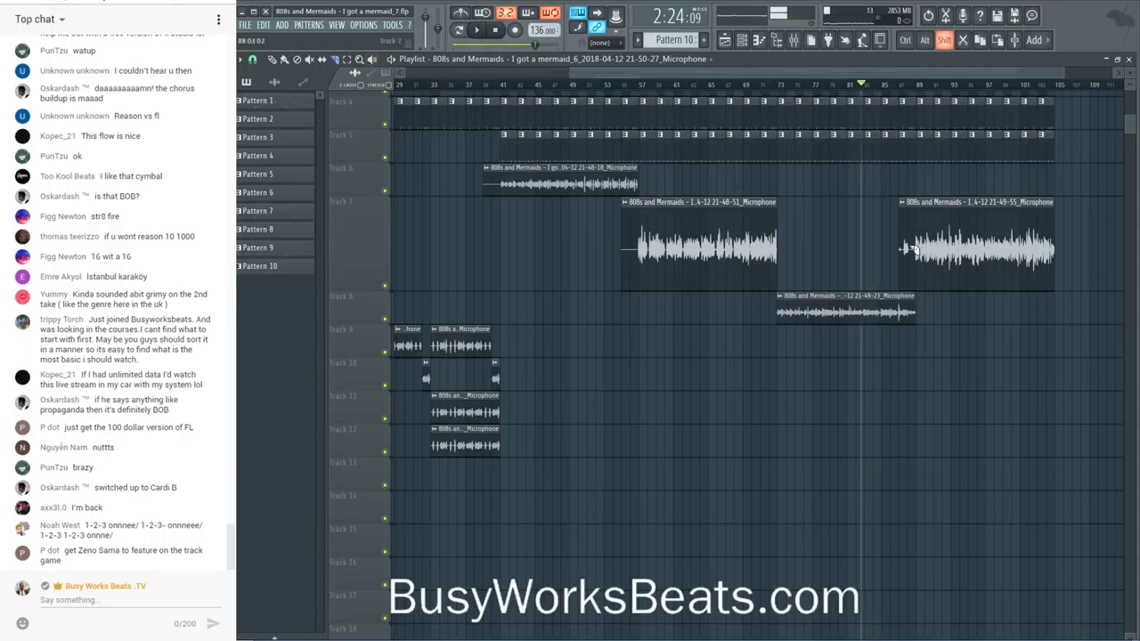
pyautogui.press('space')
# - Examine the effects on the vocal's mixer insert 10 during playback
pyautogui.click(792, 41)
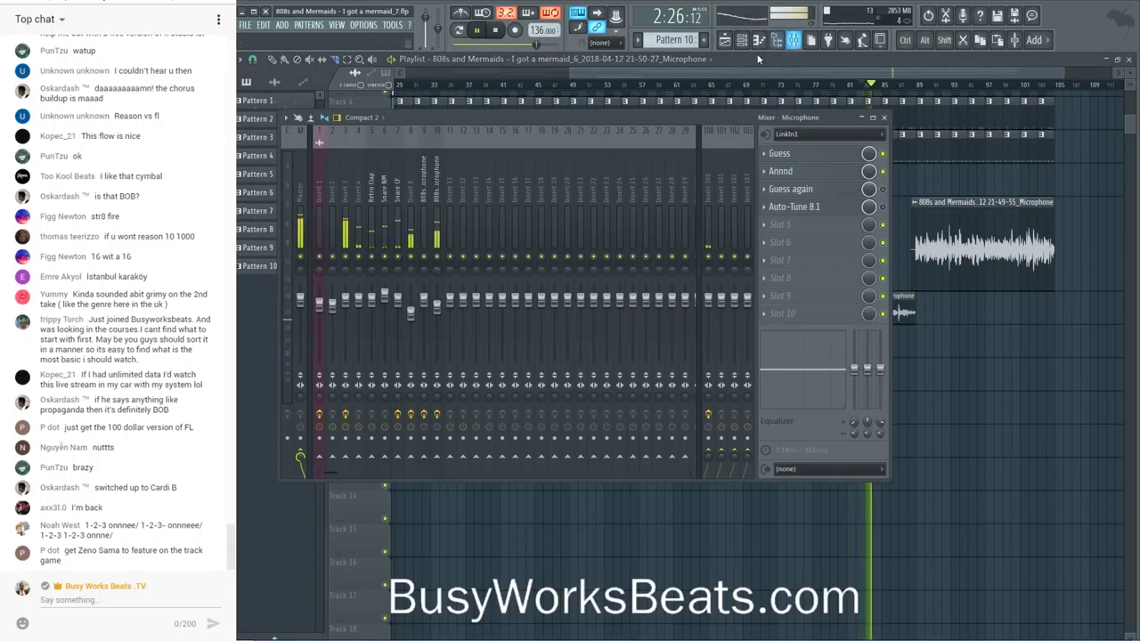
pyautogui.click(436, 187)
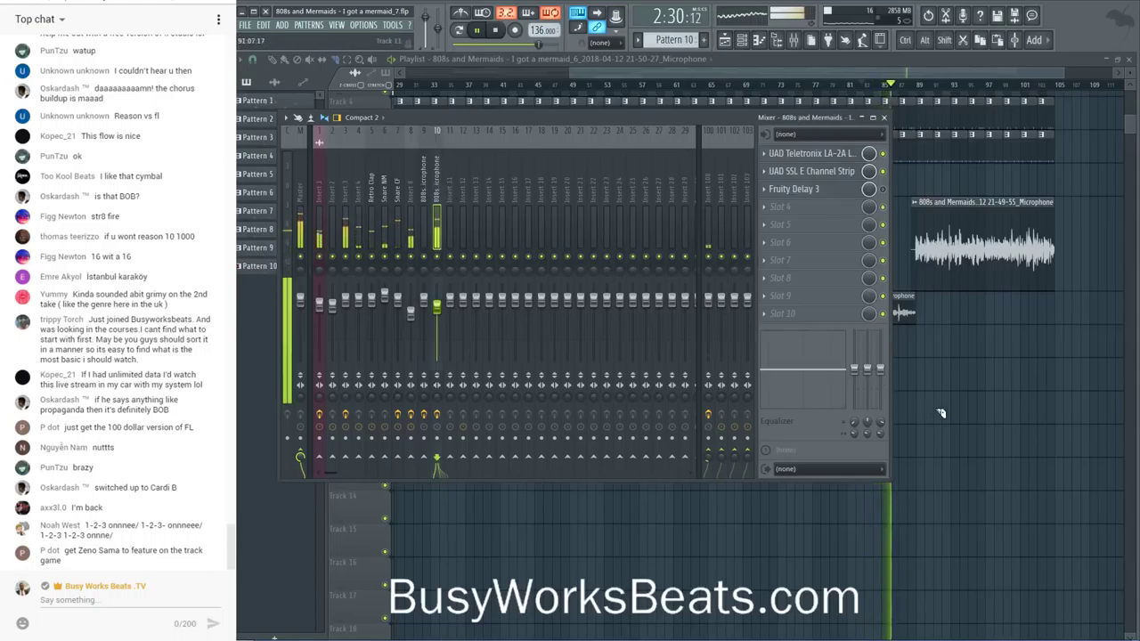
pyautogui.press('F9')
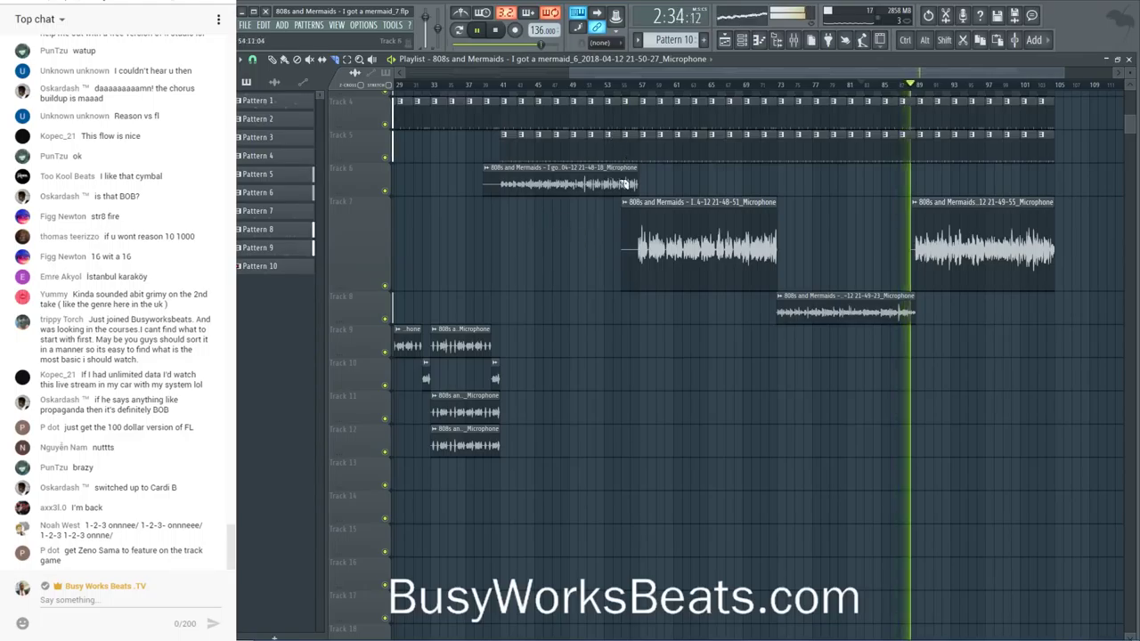
# - Trim the start of the first verse vocal to bar 41 and the second to just before bar 57, and restart playback
pyautogui.moveTo(635, 192); pyautogui.dragTo(638, 272)
pyautogui.moveTo(502, 169); pyautogui.dragTo(502, 204)
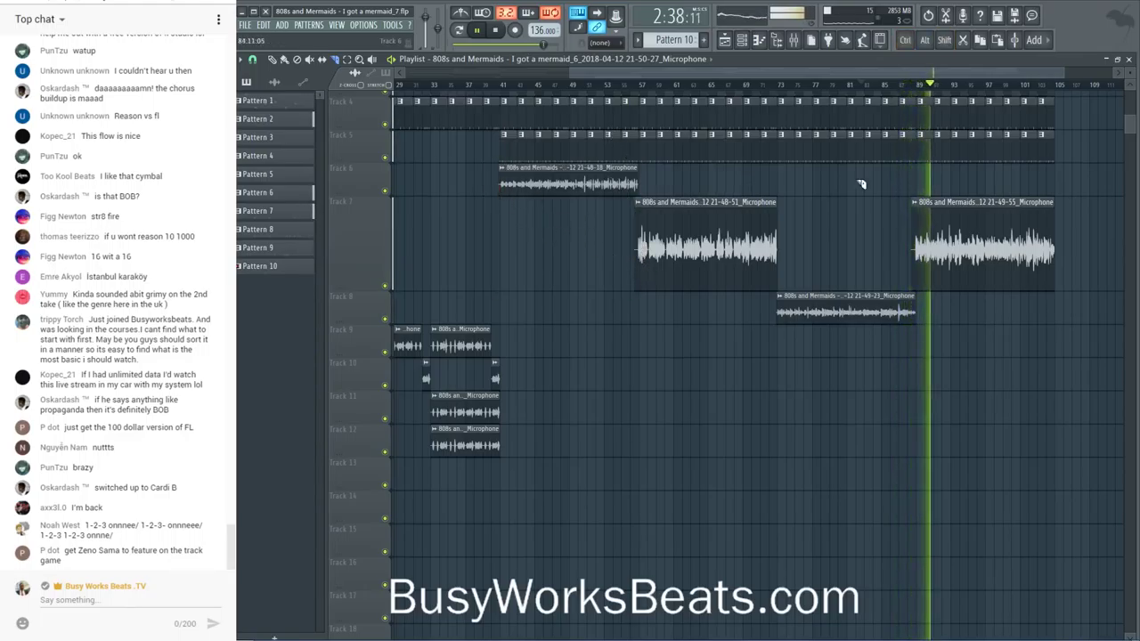
pyautogui.press('space')
pyautogui.press('space')
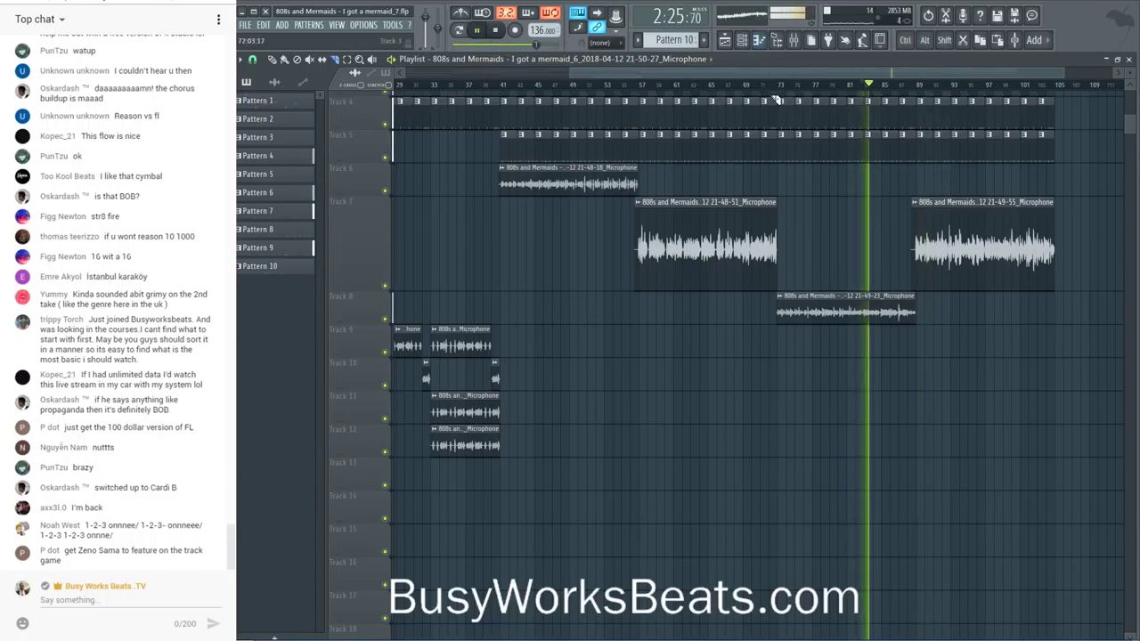
# - Check the mixer and the overall arrangement while the song plays, and save the project
pyautogui.click(796, 41)
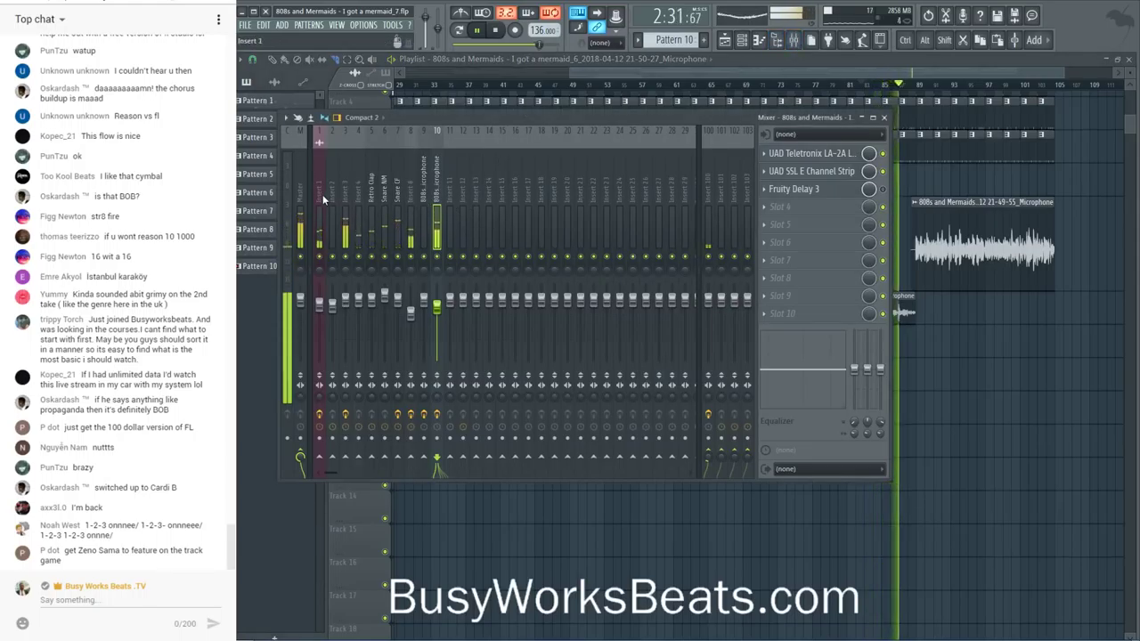
pyautogui.click(549, 548)
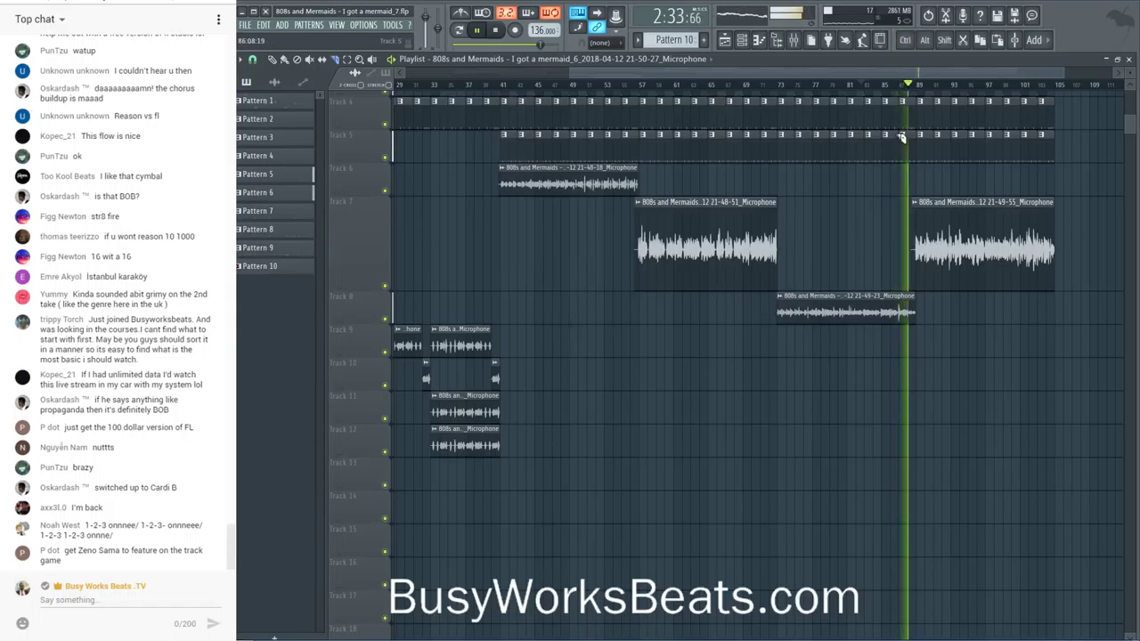
pyautogui.scroll(-4, 898, 91)
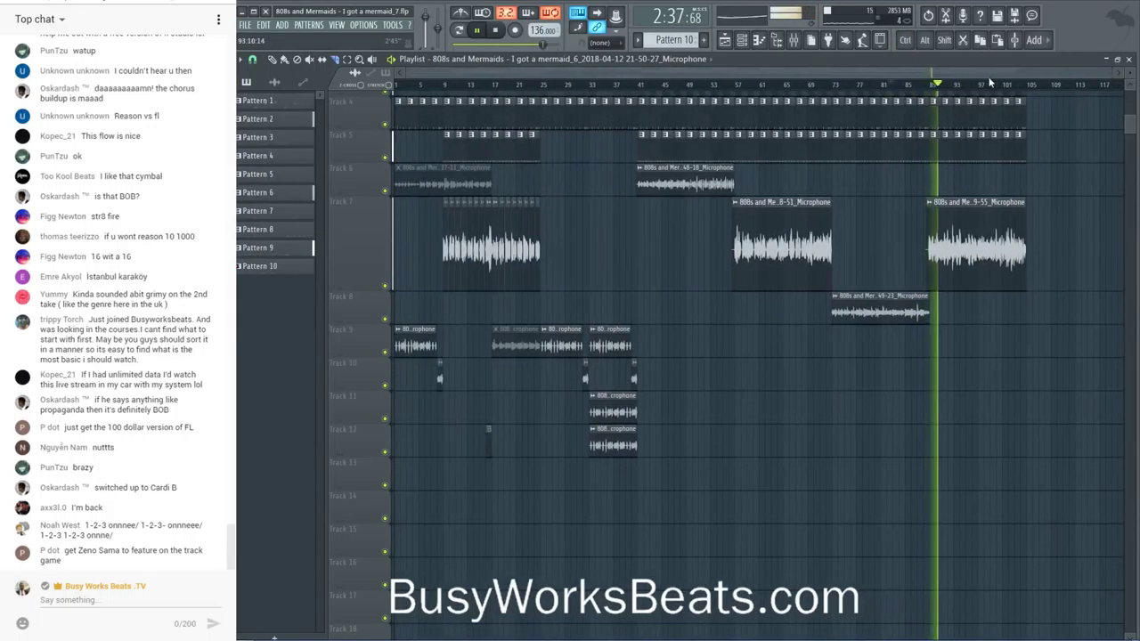
pyautogui.scroll(2, 699, 71)
pyautogui.scroll(1, 699, 71)
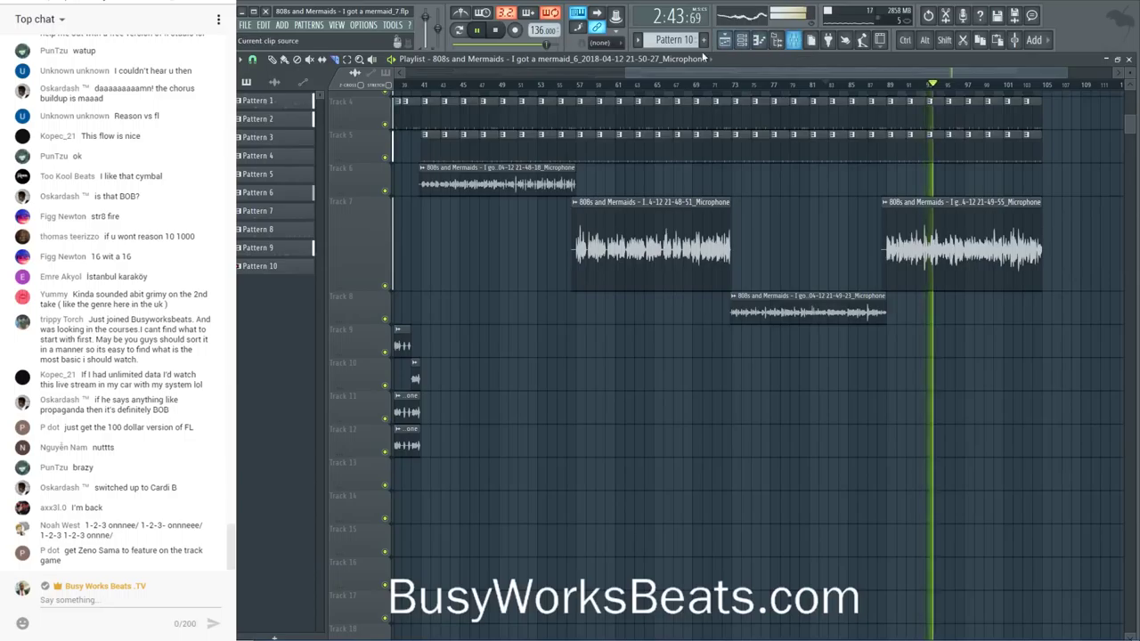
pyautogui.scroll(-2, 691, 87)
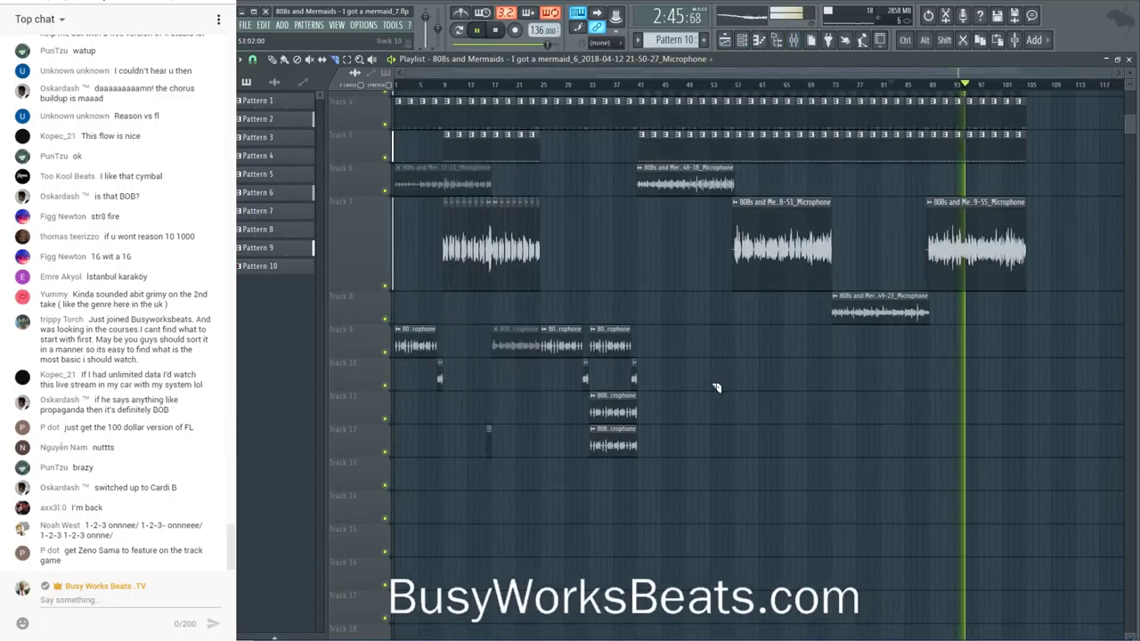
pyautogui.hotkey('ctrl', 's')
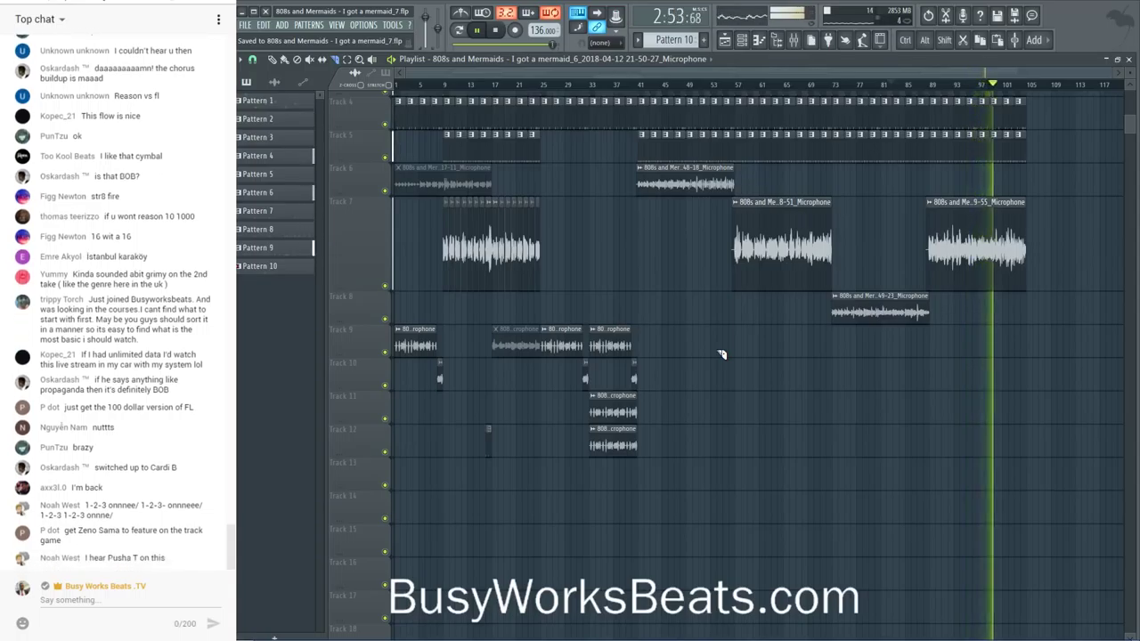
# - Set the volume of the last verse's vocal channel to 70% in the channel rack
pyautogui.click(741, 39)
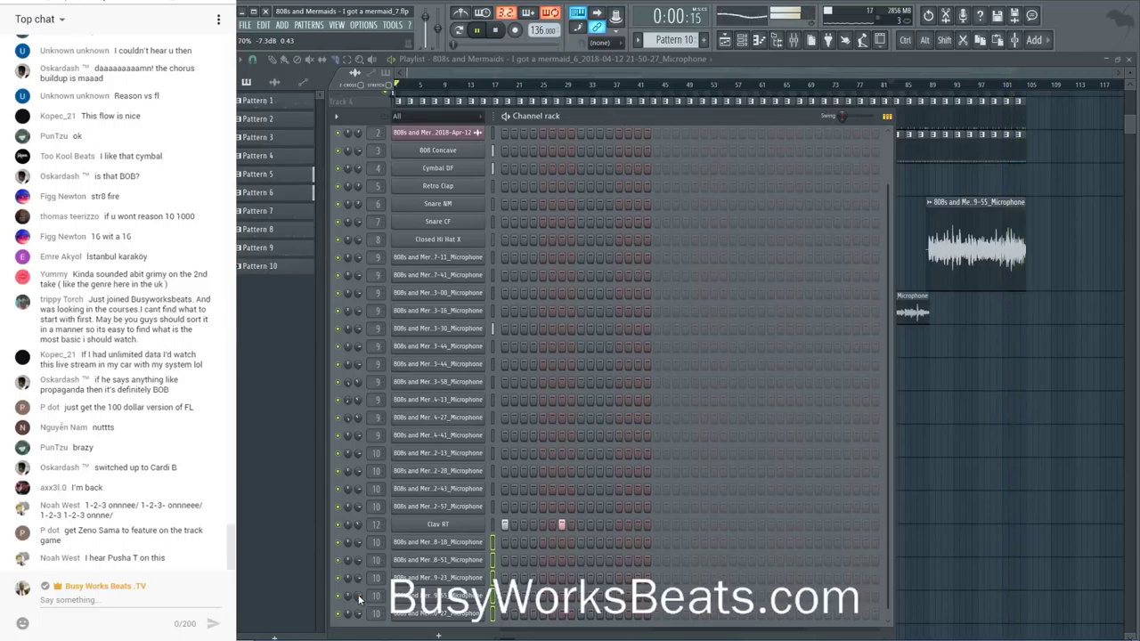
pyautogui.click(978, 460)
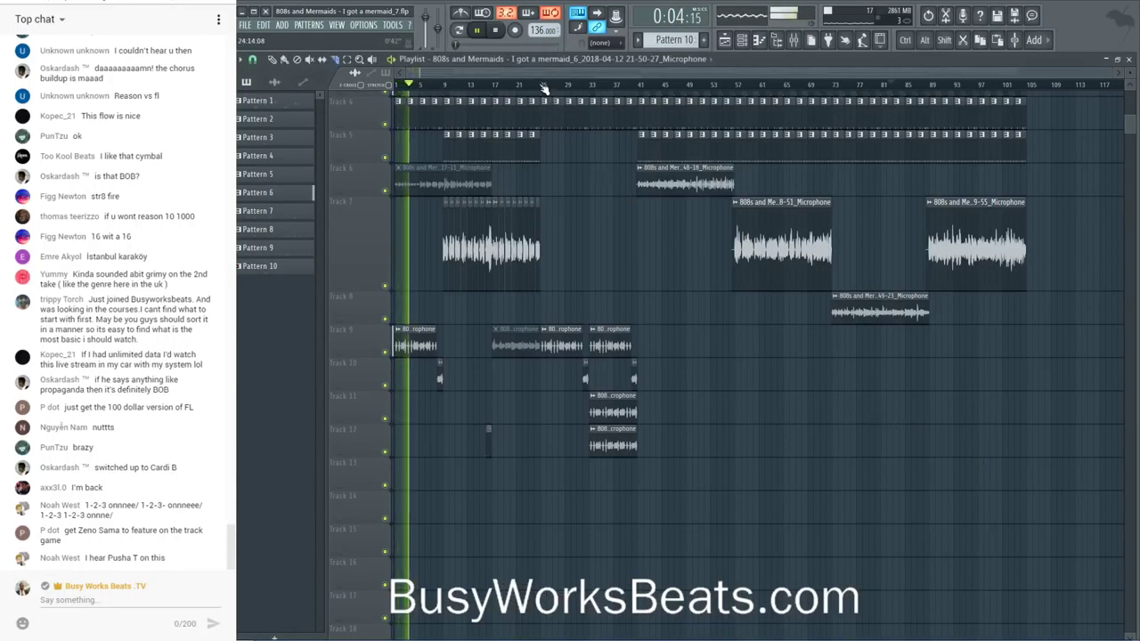
# - Stop playback and choose Bar as the playlist's grid snap
pyautogui.scroll(3, 423, 80)
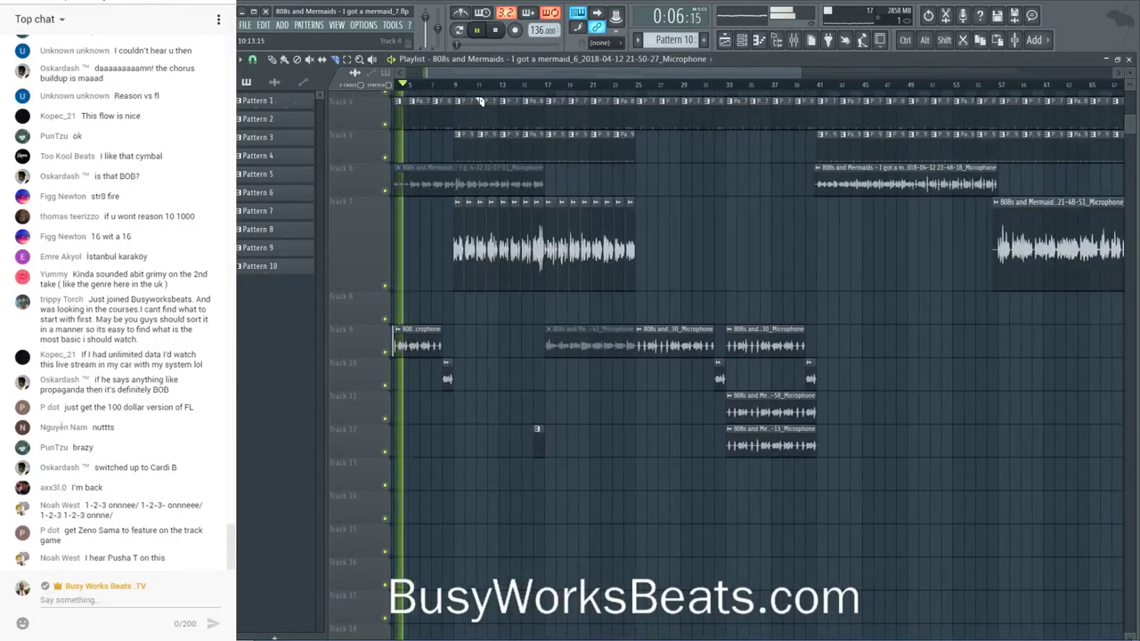
pyautogui.click(252, 59)
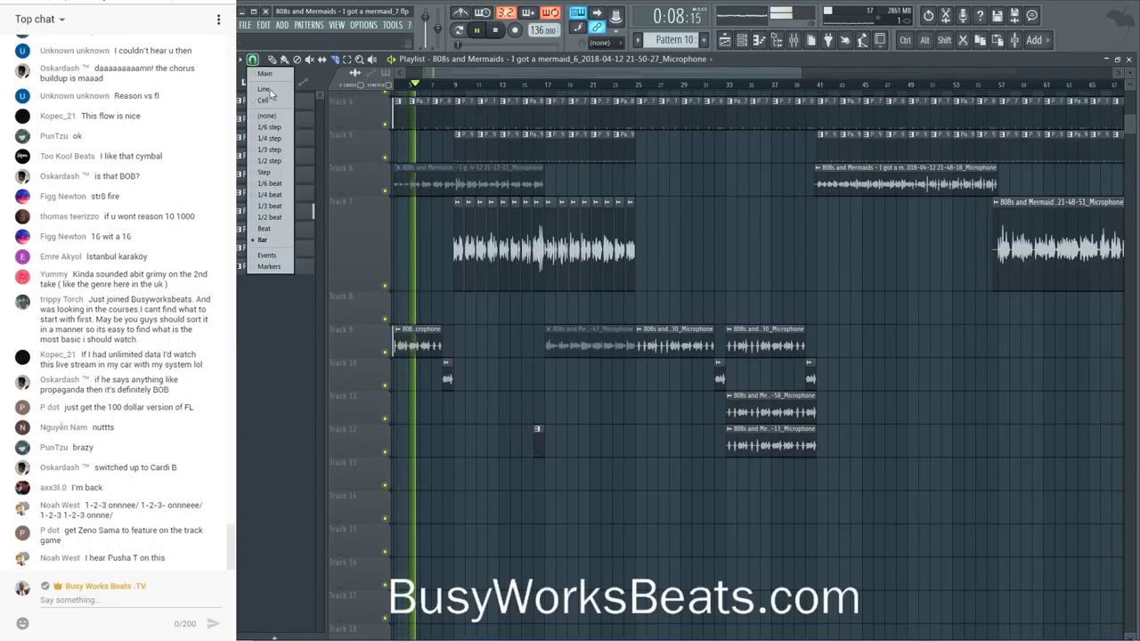
pyautogui.click(279, 239)
pyautogui.press('space')
pyautogui.scroll(3, 688, 130)
pyautogui.click(256, 60)
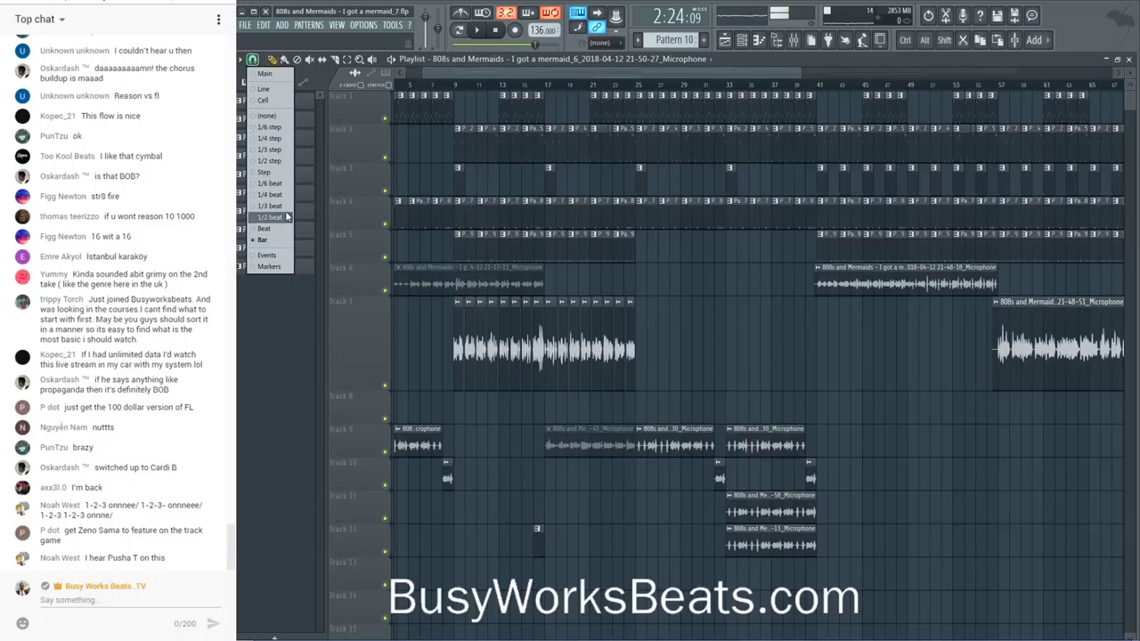
pyautogui.click(267, 241)
# - Select the hook's pattern and vocal clips in bars 25 to 40
pyautogui.moveTo(796, 544); pyautogui.dragTo(648, 4)
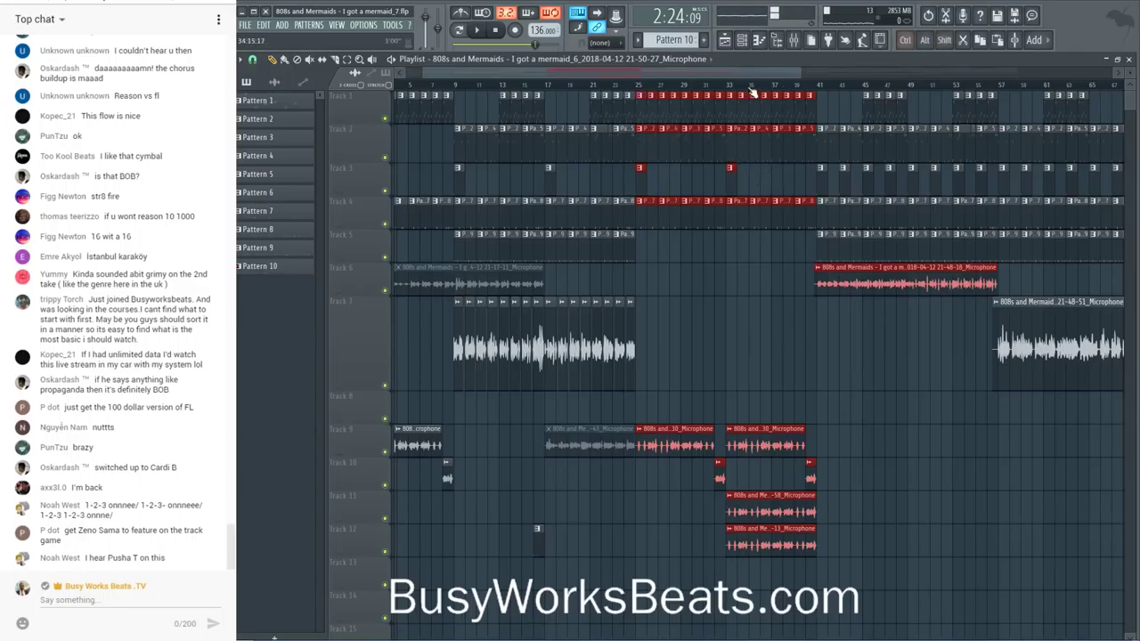
pyautogui.scroll(3, 751, 93)
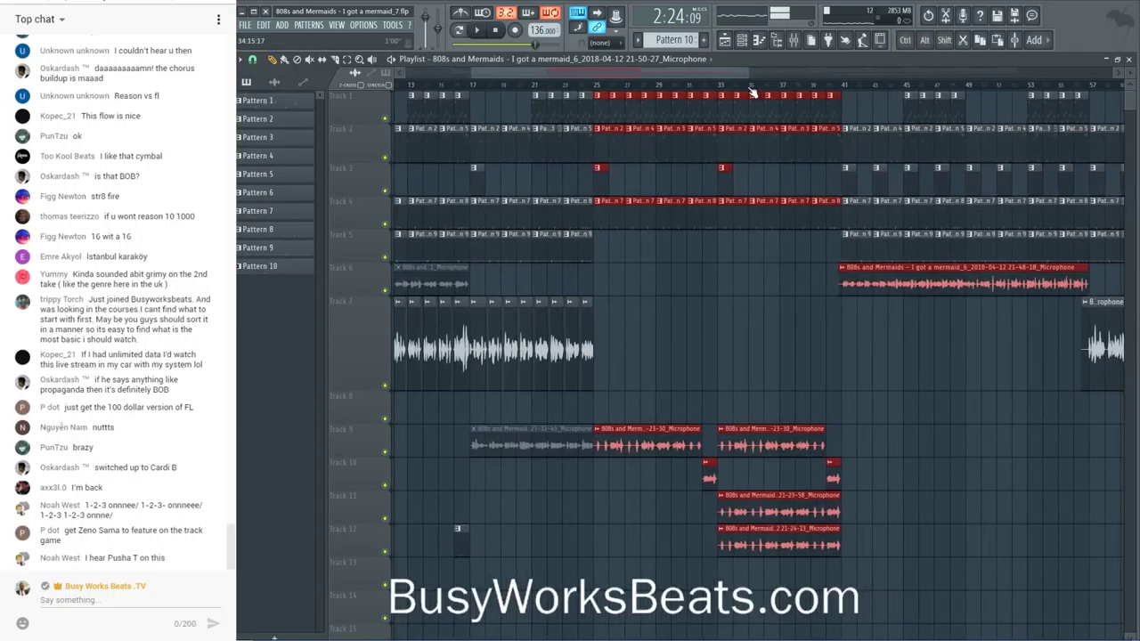
pyautogui.scroll(-4, 750, 93)
# - Move all pattern and vocal clips from bar 73 onward 16 bars later, so they start at bar 89
pyautogui.moveTo(740, 71); pyautogui.dragTo(1028, 148)
pyautogui.moveTo(1000, 426); pyautogui.dragTo(627, 91)
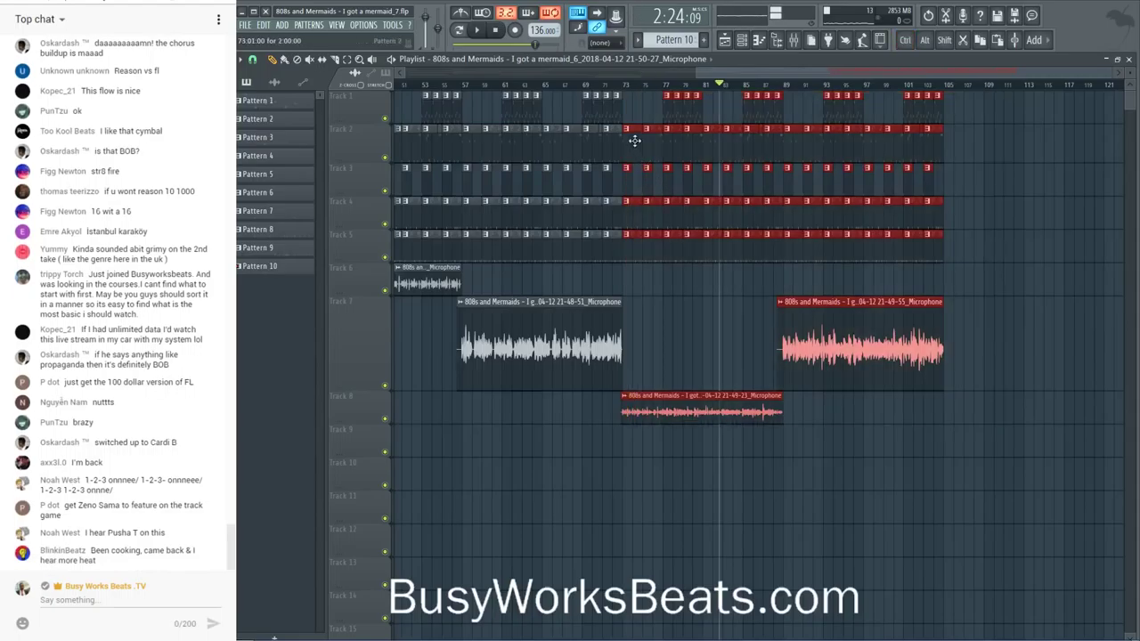
pyautogui.moveTo(635, 141); pyautogui.dragTo(797, 148)
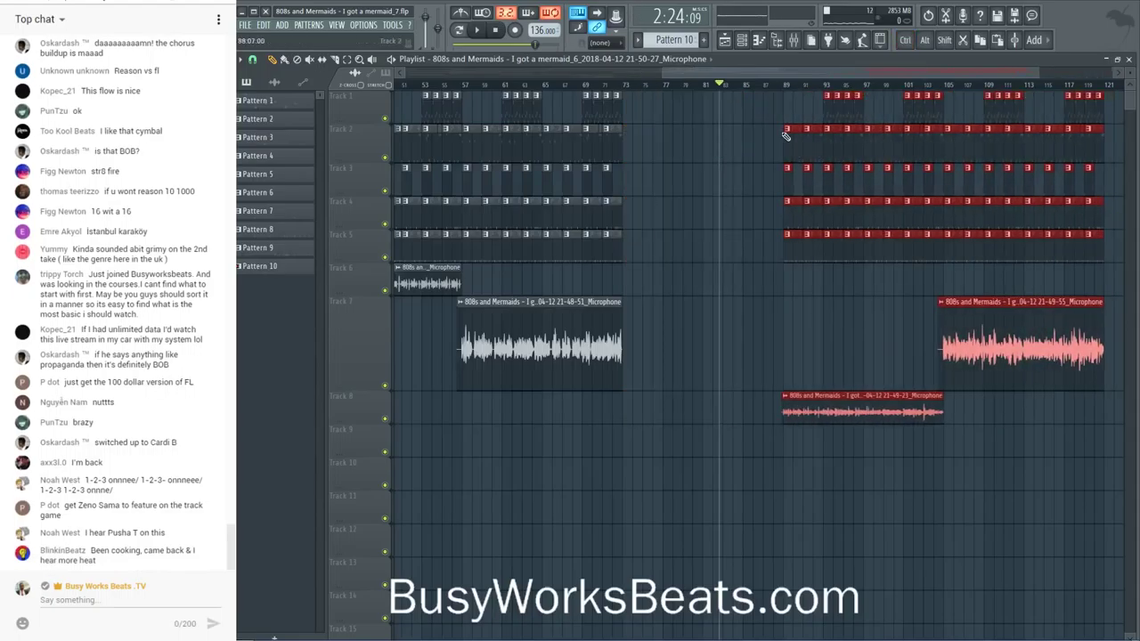
# - Copy the hook's pattern and vocal clips from bars 25 to 40 into the gap at bars 73 to 88
pyautogui.moveTo(737, 70); pyautogui.dragTo(631, 70)
pyautogui.moveTo(604, 525); pyautogui.dragTo(535, 43)
pyautogui.moveTo(575, 216); pyautogui.dragTo(1048, 218)
pyautogui.moveTo(831, 71); pyautogui.dragTo(959, 66)
# - Play the copied hook from around bar 82 to check it, and return to the full arrangement
pyautogui.click(840, 84)
pyautogui.press('space')
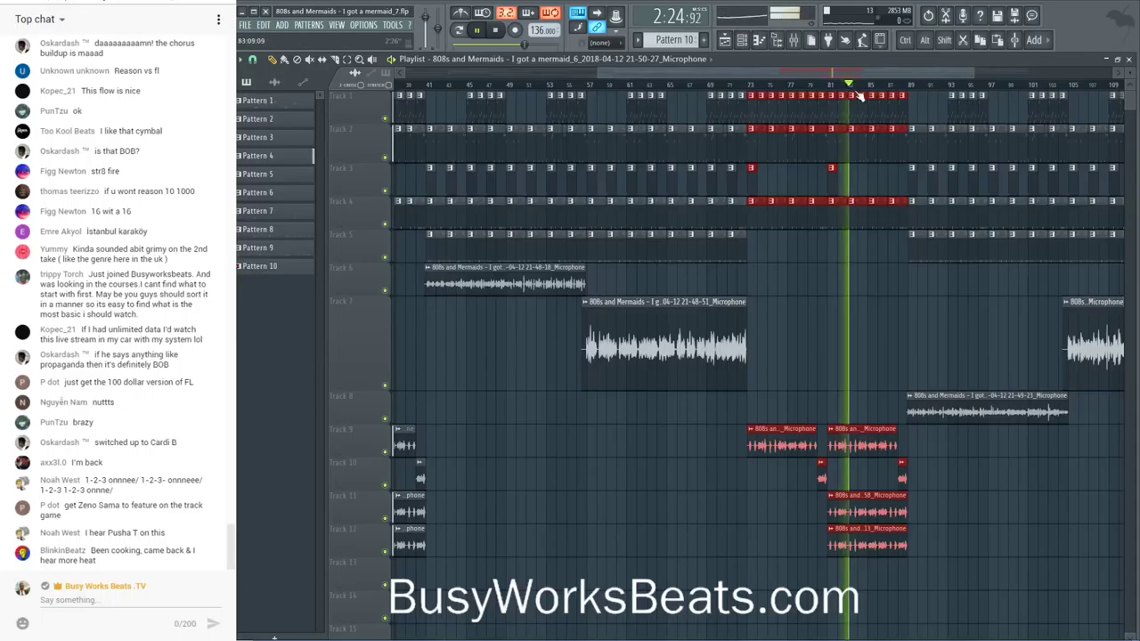
pyautogui.press('space')
pyautogui.scroll(-3, 835, 96)
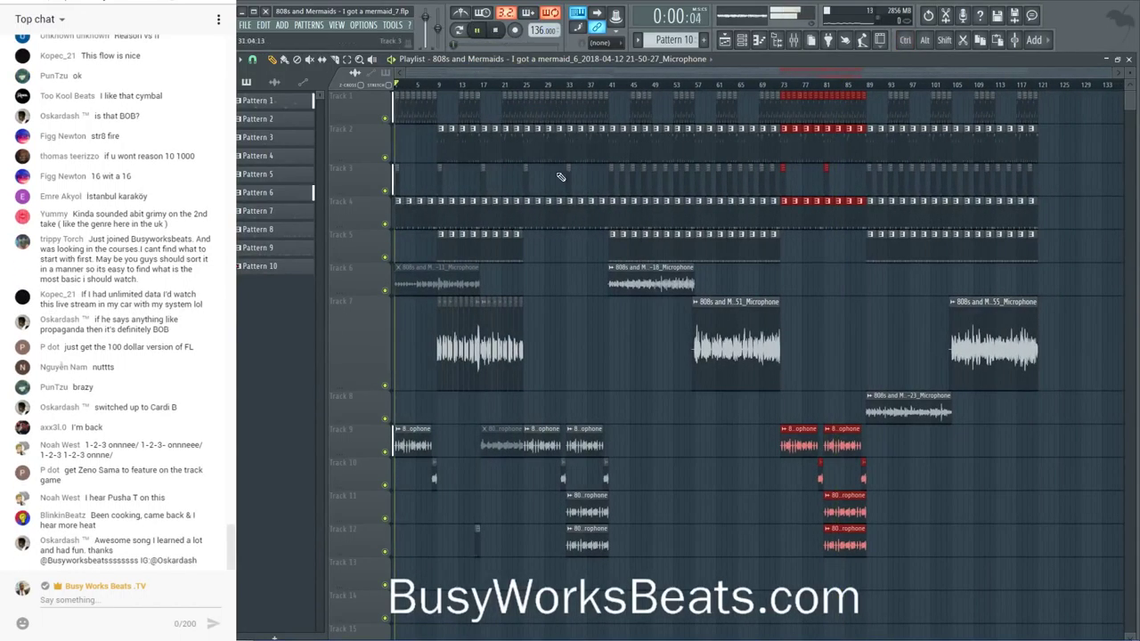
# - Deselect the copied clips and save the project, also saving a new version ending in mermaid_8
pyautogui.hotkey('ctrl', 'd')
pyautogui.hotkey('ctrl', 's')
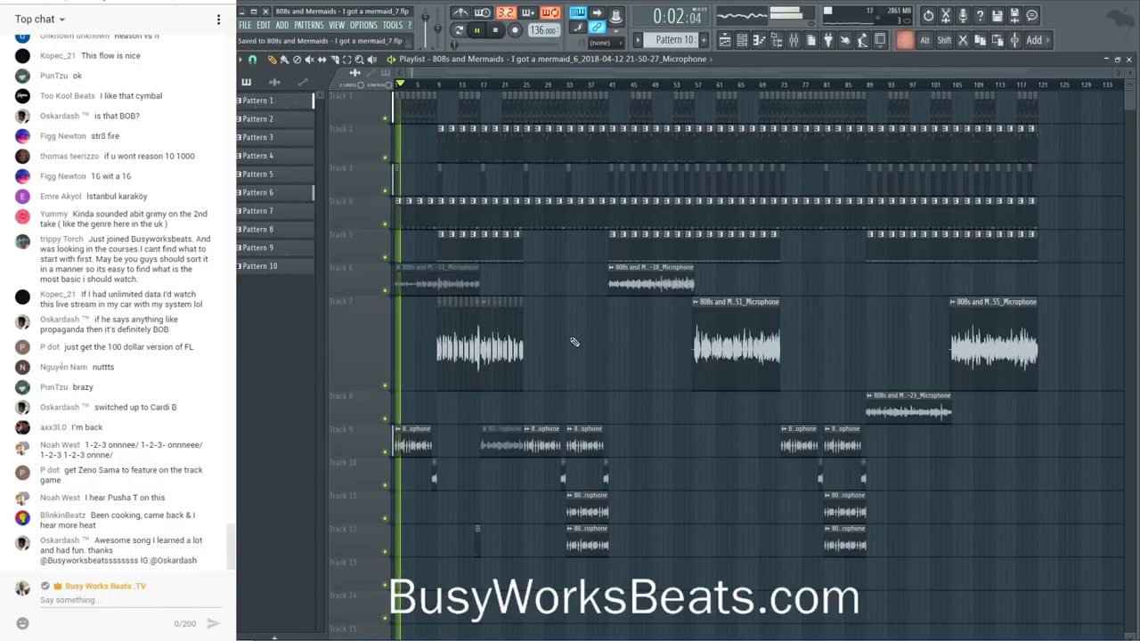
pyautogui.hotkey('ctrl', 'n')
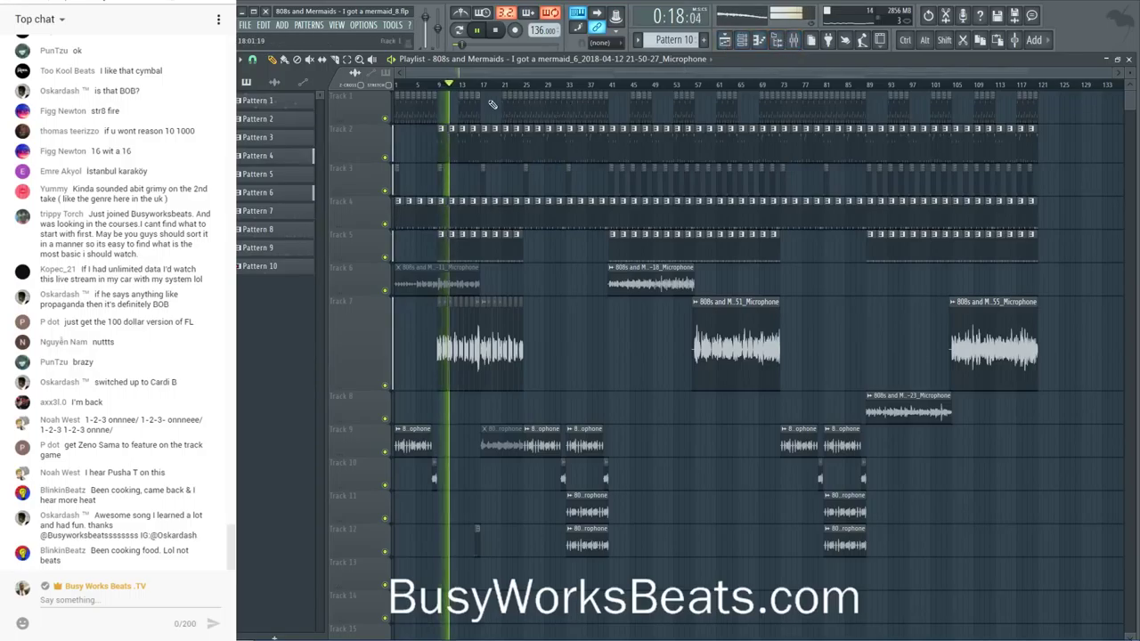
# - Lower the Microphone mixer track's volume fader all the way to minimum
pyautogui.click(792, 43)
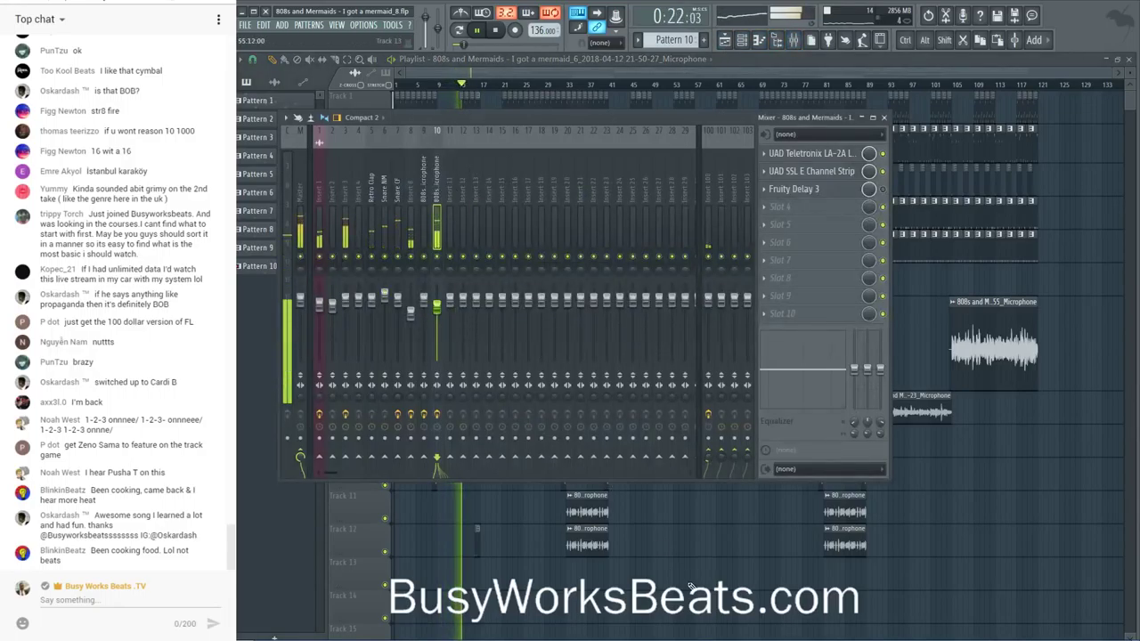
pyautogui.press('F9')
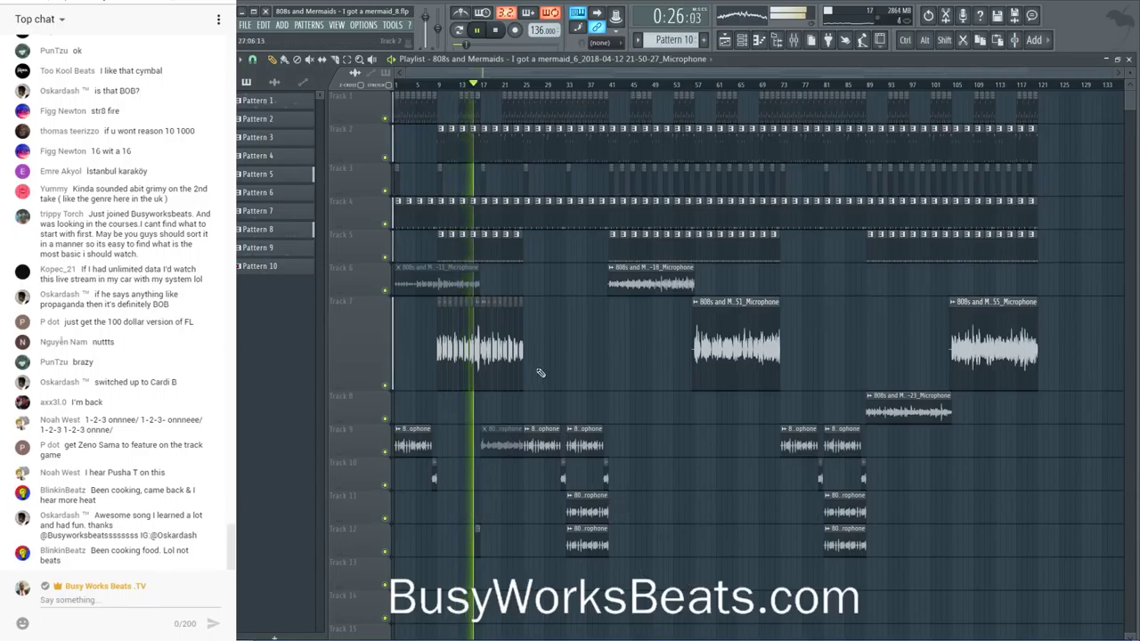
pyautogui.scroll(3, 413, 83)
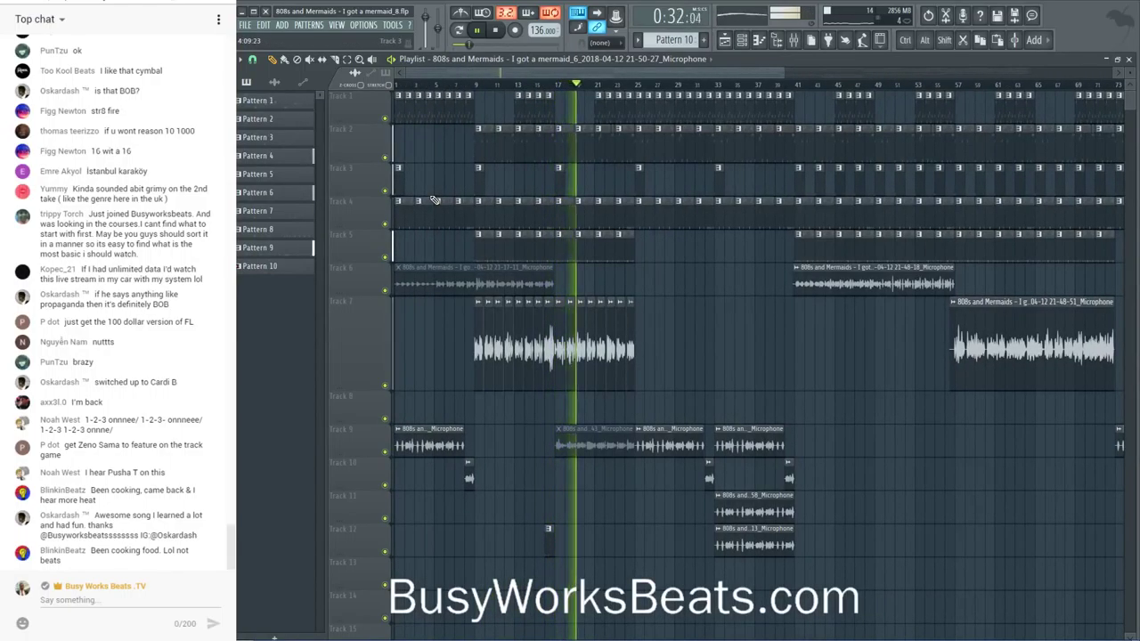
pyautogui.click(794, 40)
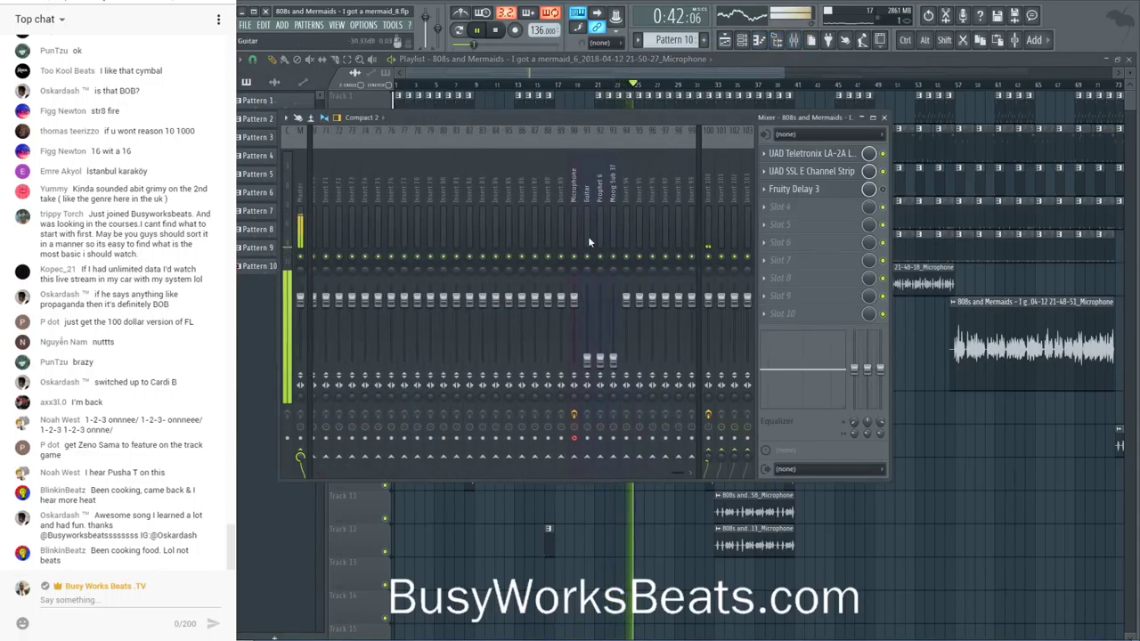
pyautogui.moveTo(575, 298); pyautogui.dragTo(575, 361)
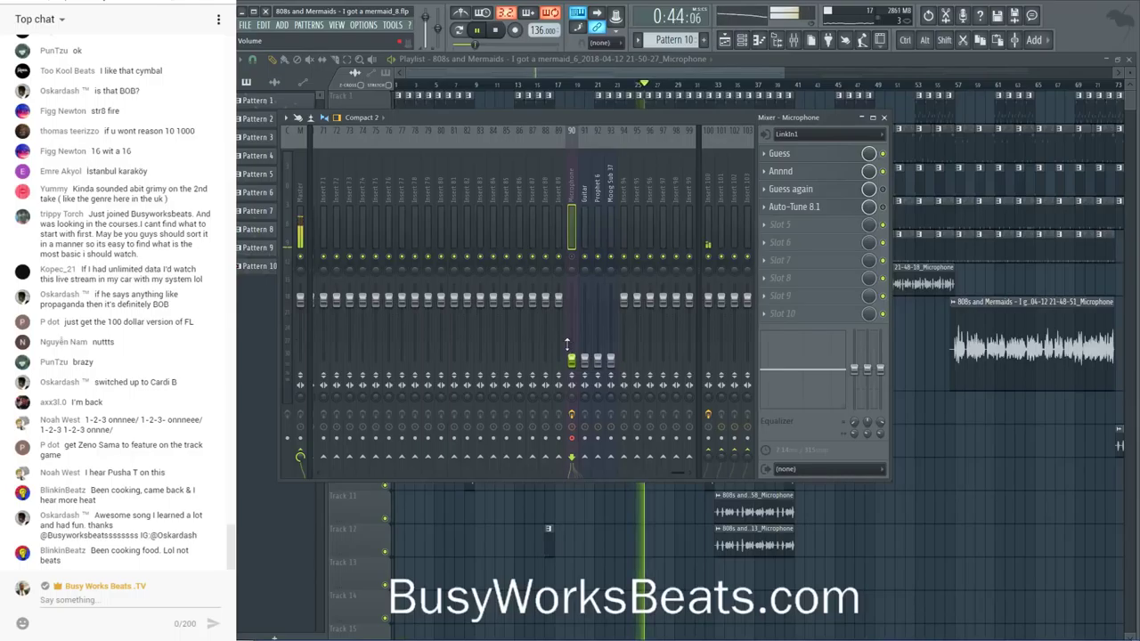
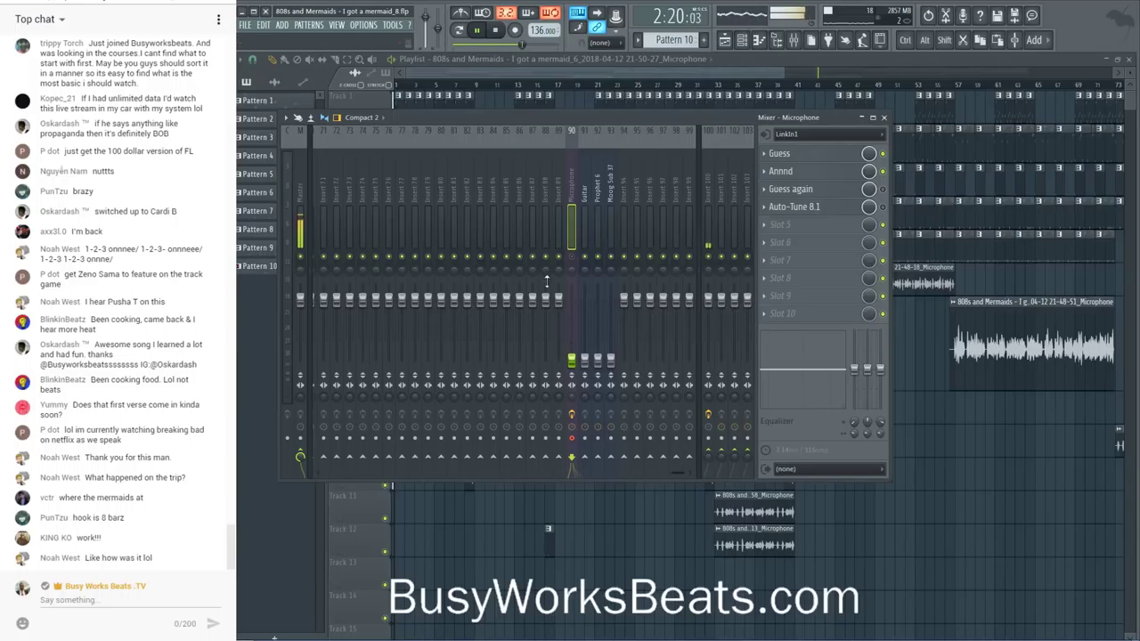
pyautogui.press('F9')
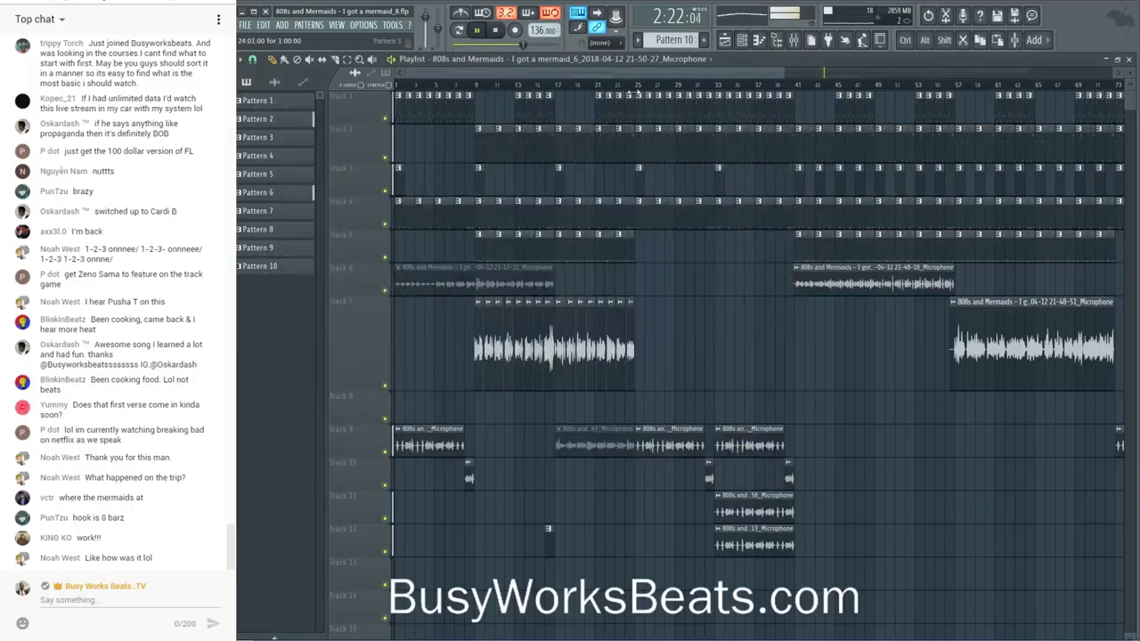
pyautogui.scroll(-5, 635, 89)
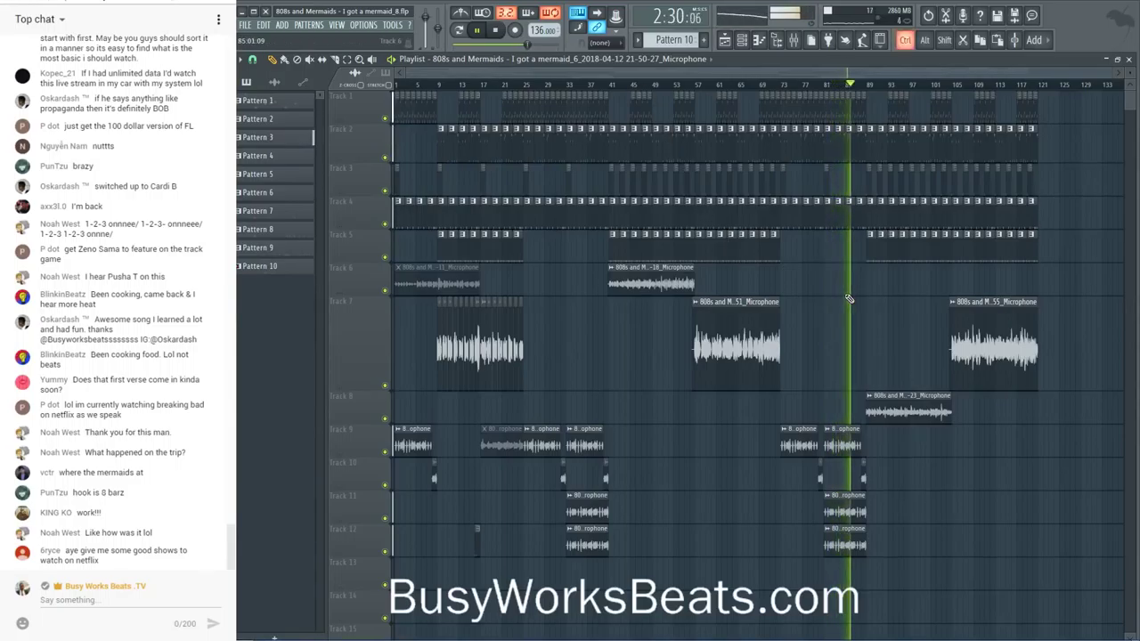
pyautogui.click(133, 603)
pyautogui.write('mermaids are on my')
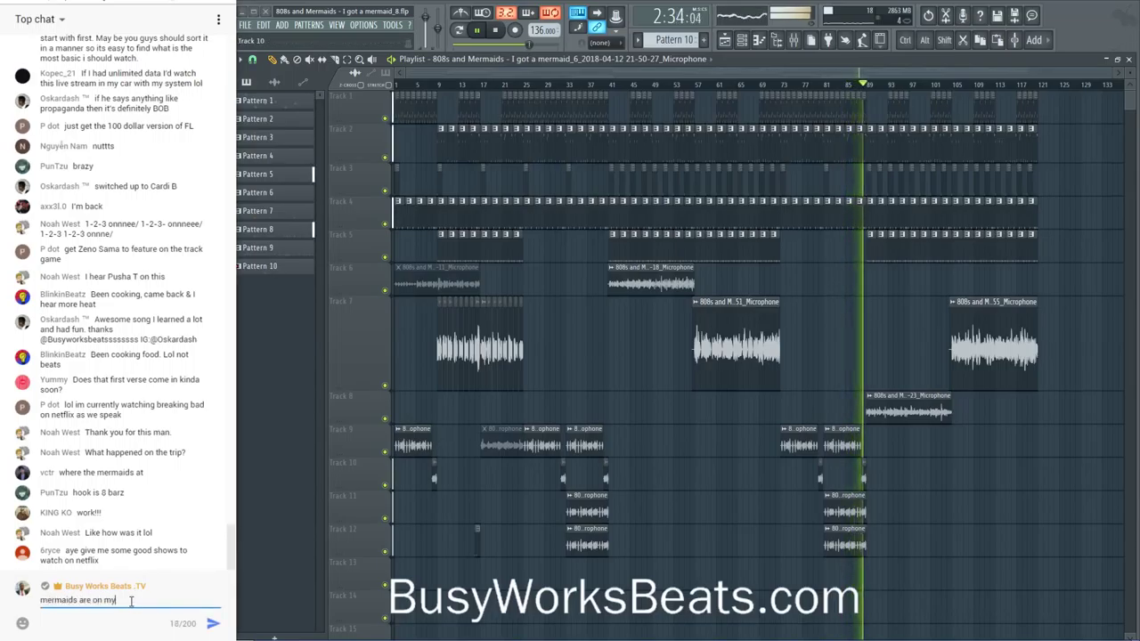
pyautogui.write(' instagram')
pyautogui.press('Return')
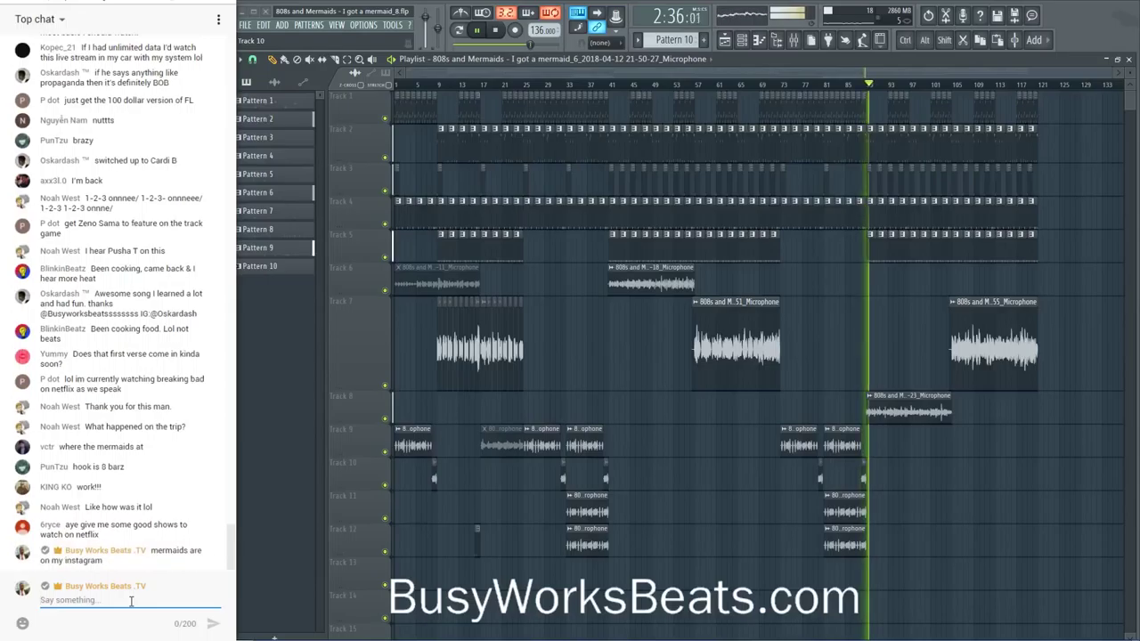
pyautogui.write('@busyworksbeats')
pyautogui.press('Return')
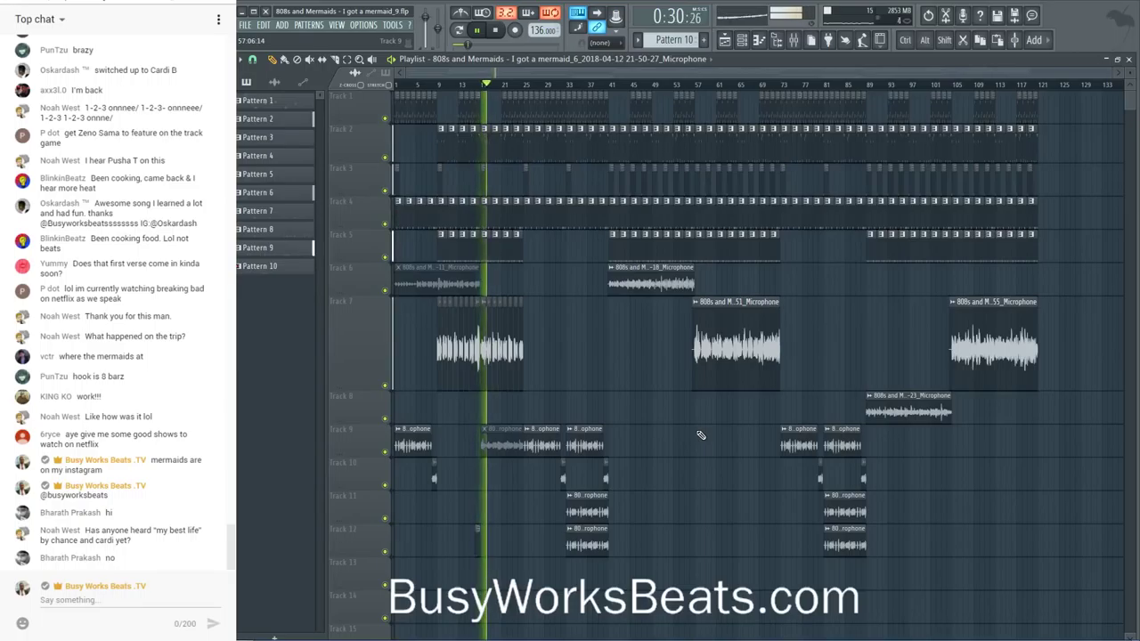
# - Check the levels of the first mixer tracks while the song plays, and reply "ok" in the live chat
pyautogui.click(795, 41)
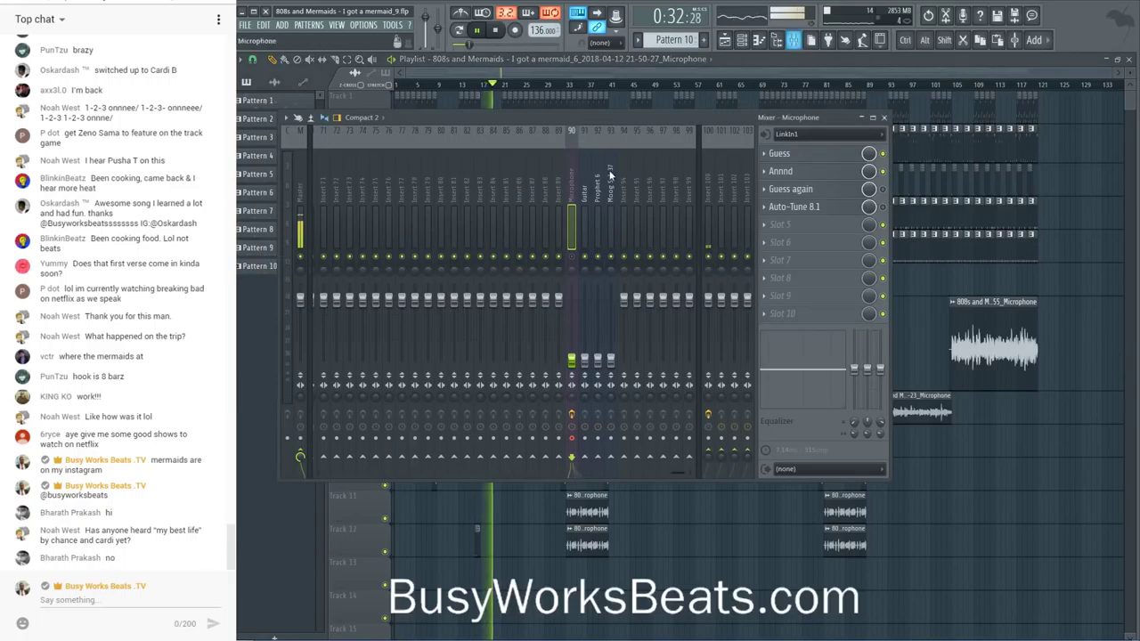
pyautogui.hscroll(-15, 539, 179)
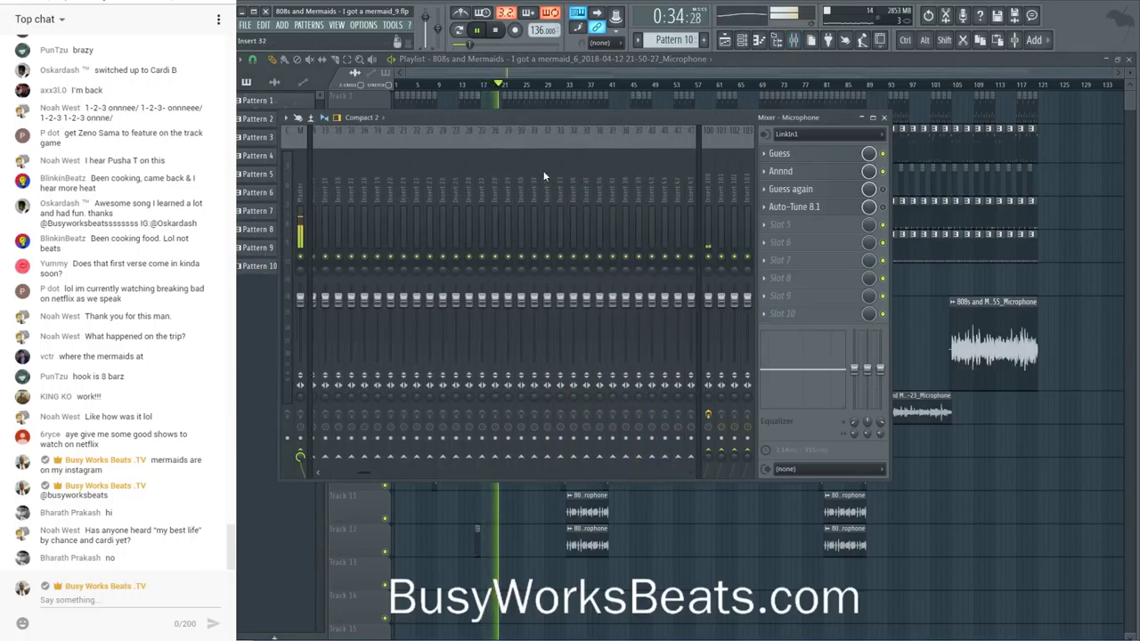
pyautogui.hscroll(-2, 530, 178)
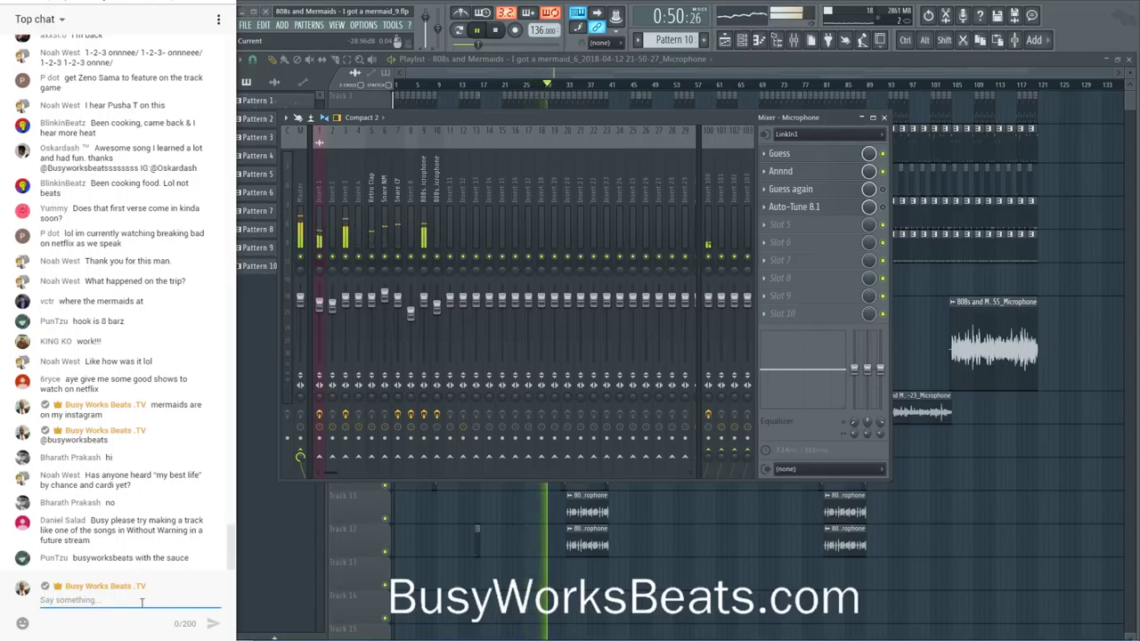
pyautogui.press('Return')
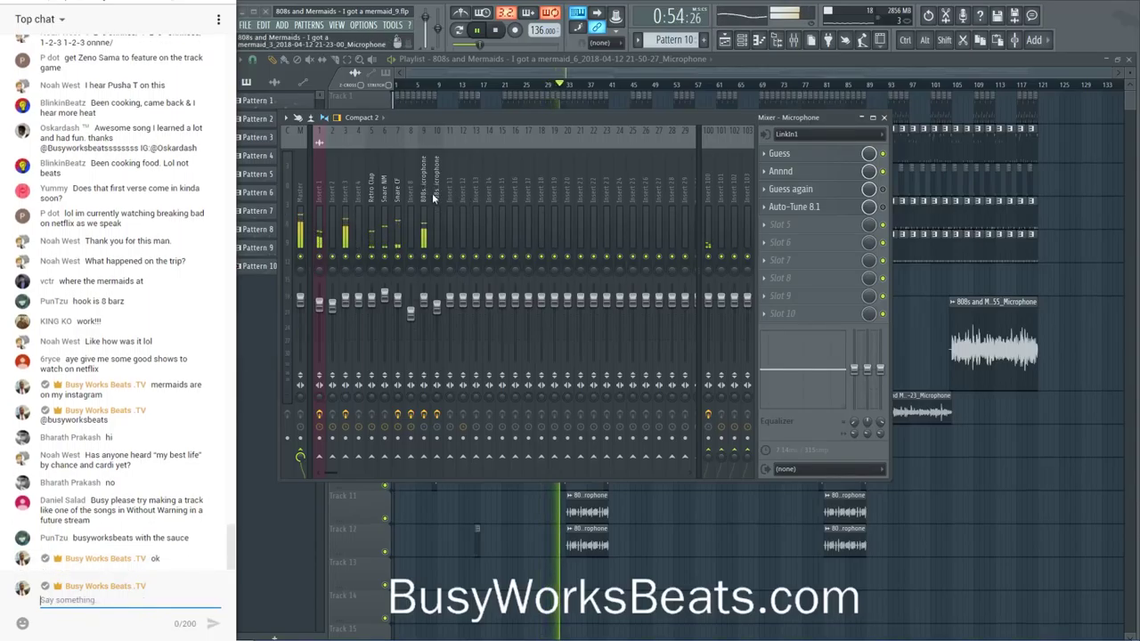
pyautogui.click(461, 199)
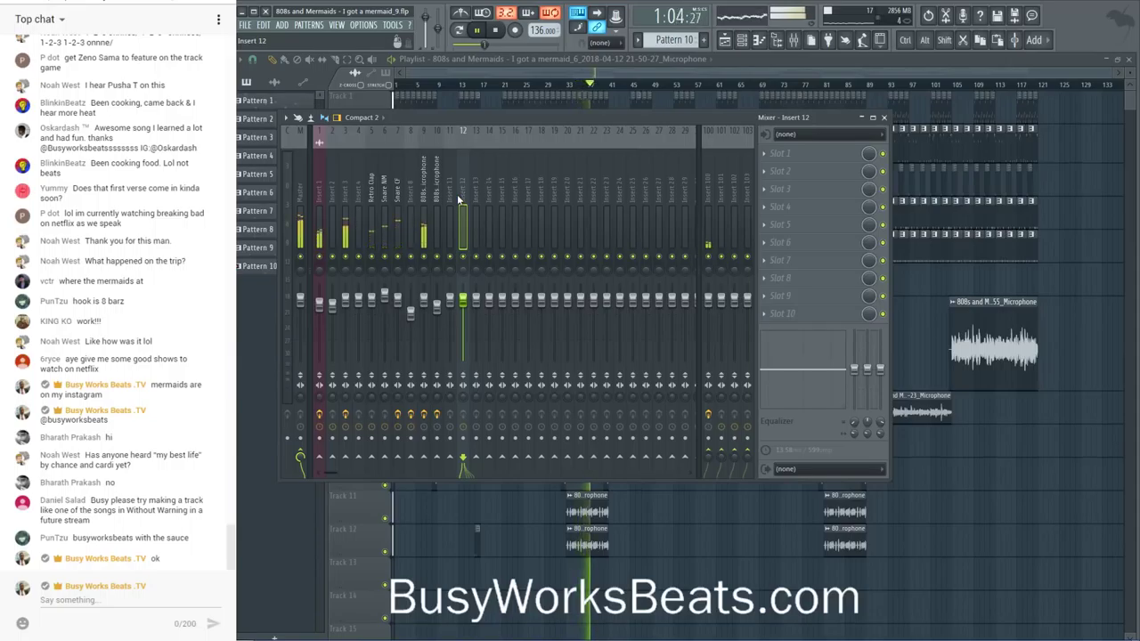
pyautogui.press('F9')
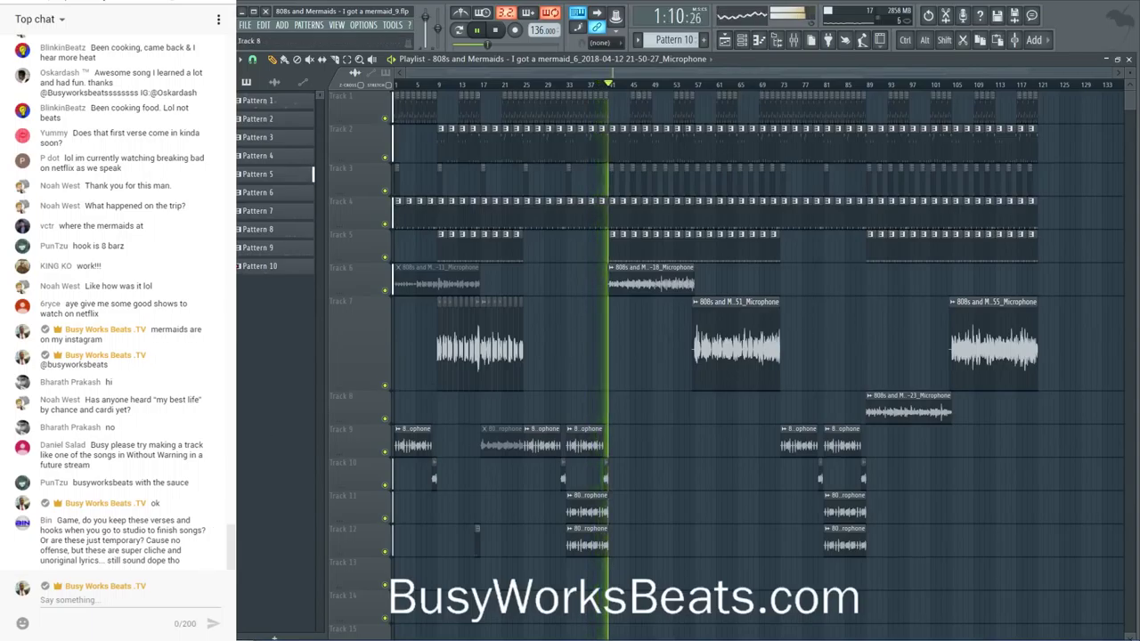
# - Answer the question about the lyrics in the live chat with "just placeholder till i come up with better lyrics"
pyautogui.click(131, 602)
pyautogui.write('just pl')
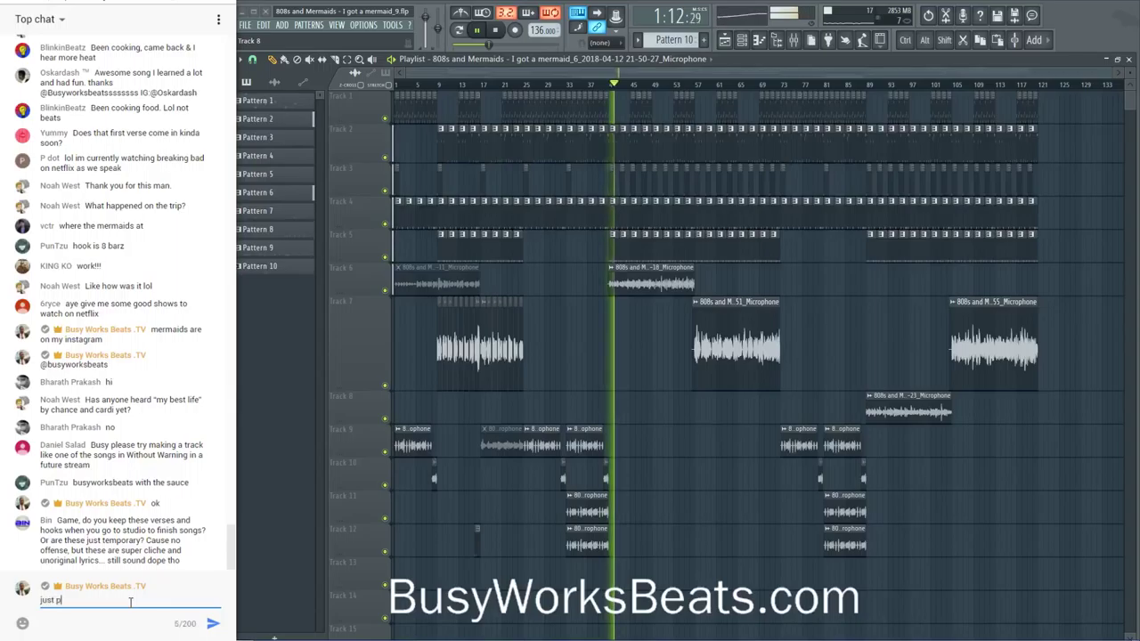
pyautogui.write('aceholder till i')
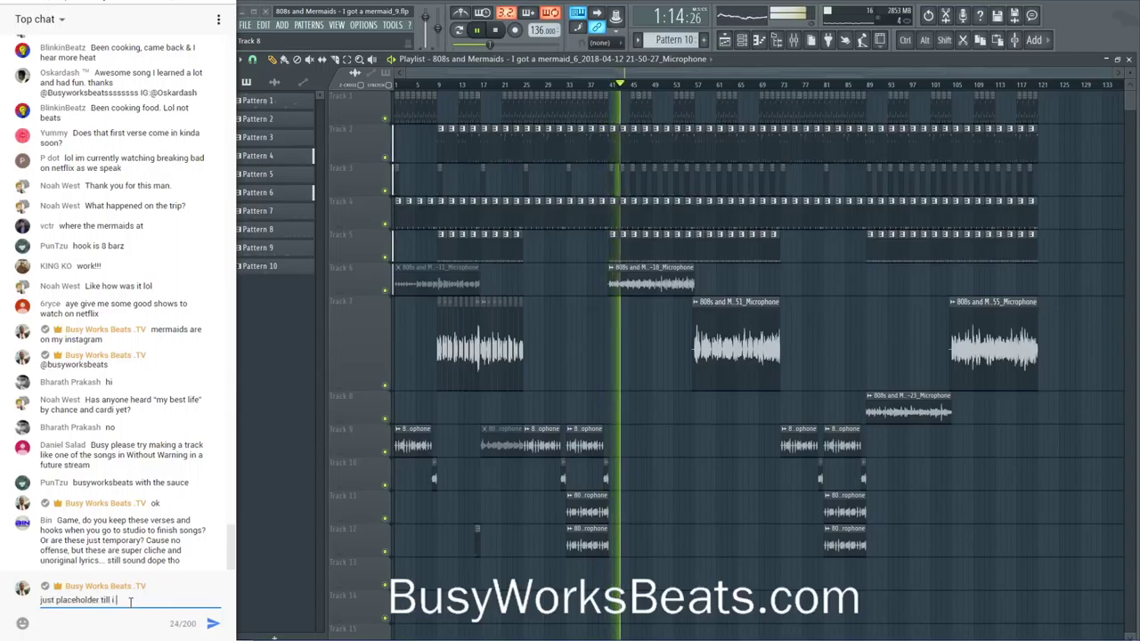
pyautogui.write(' come up with better ')
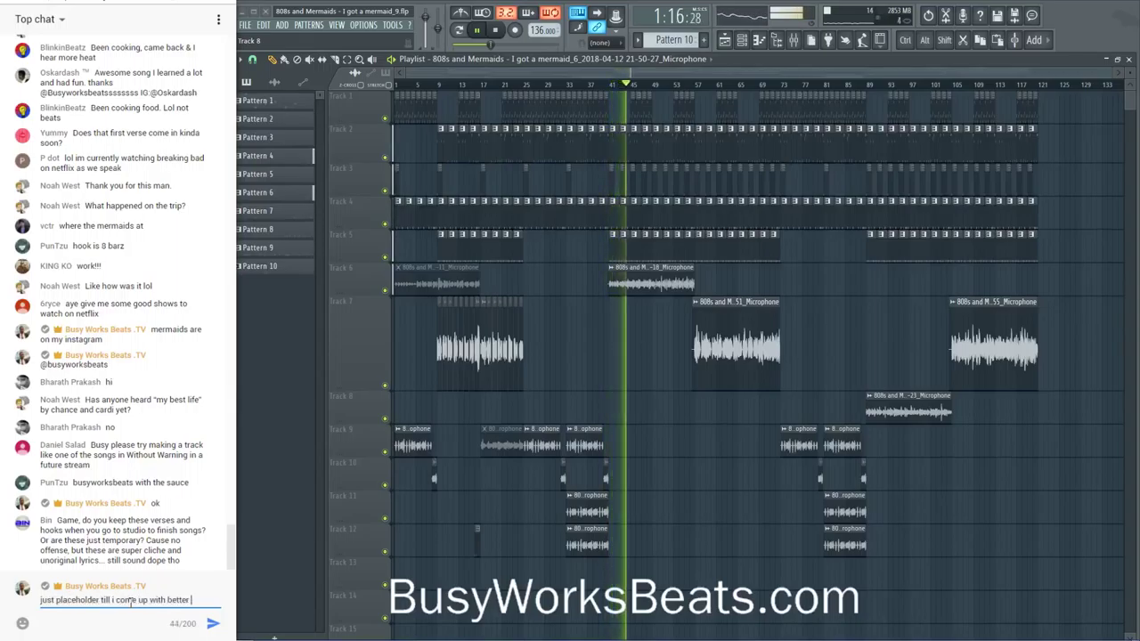
pyautogui.write('lyrics')
pyautogui.press('Return')
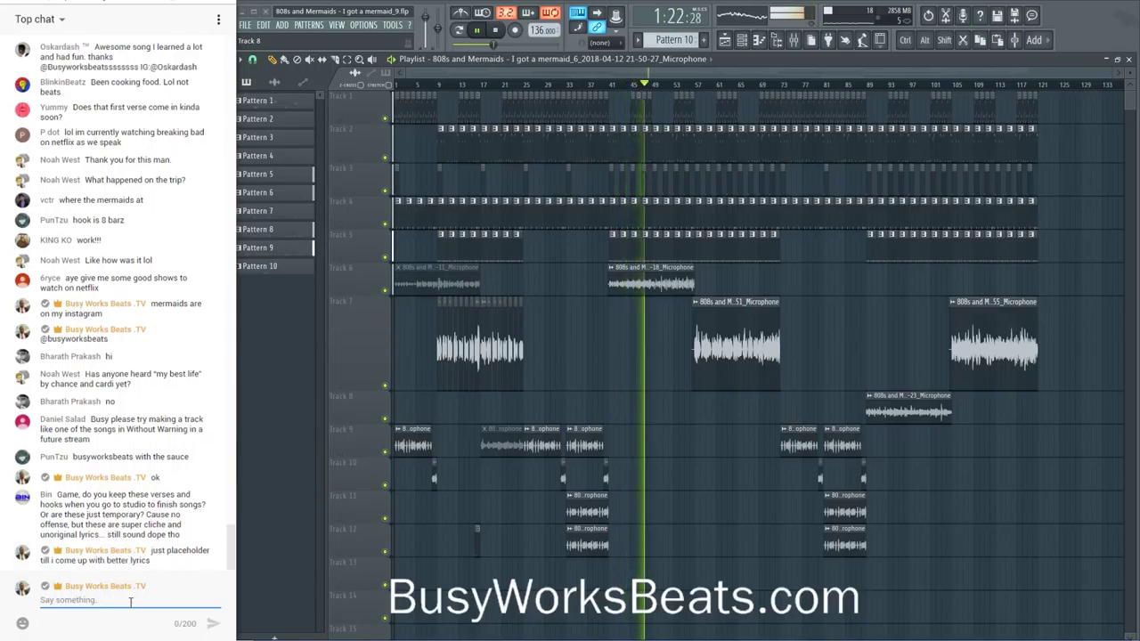
# - Send the live chat message "freestyling man give me a break lol"
pyautogui.write('free')
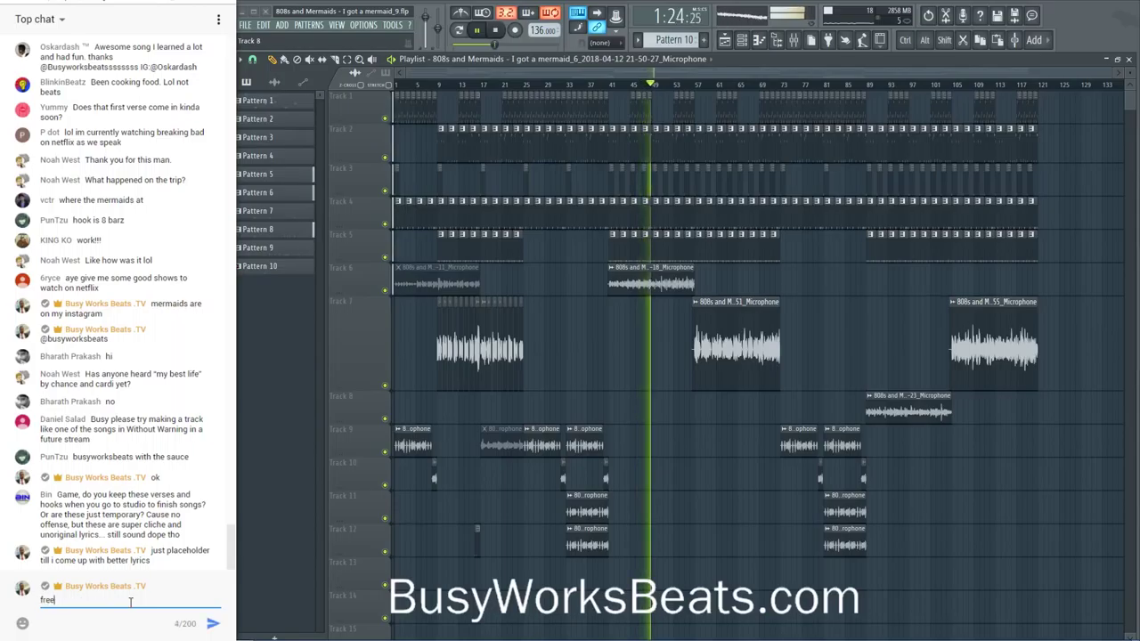
pyautogui.write('styling man give me a break')
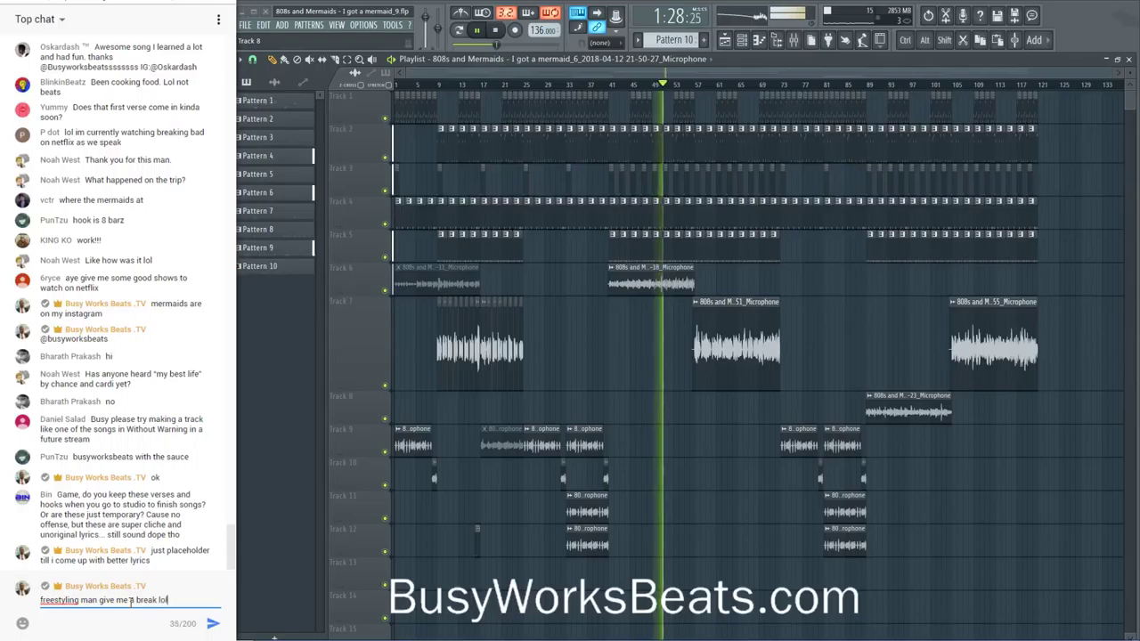
pyautogui.write(' lol')
pyautogui.press('Return')
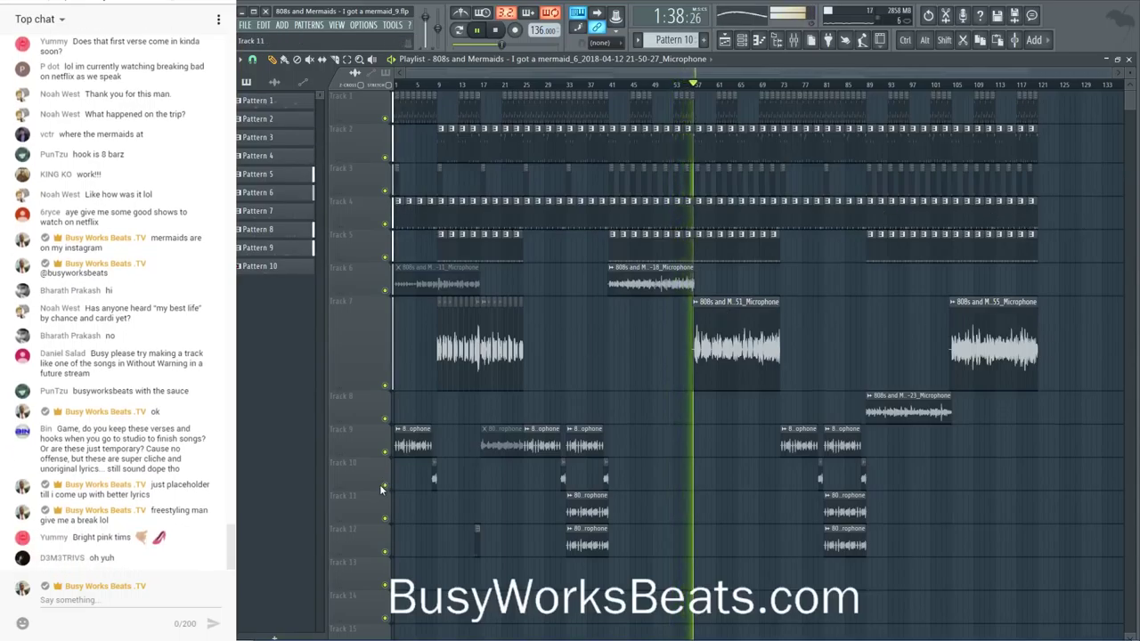
# - Send the live chat message "bright pink tims"
pyautogui.click(139, 599)
pyautogui.write('bright pink tims')
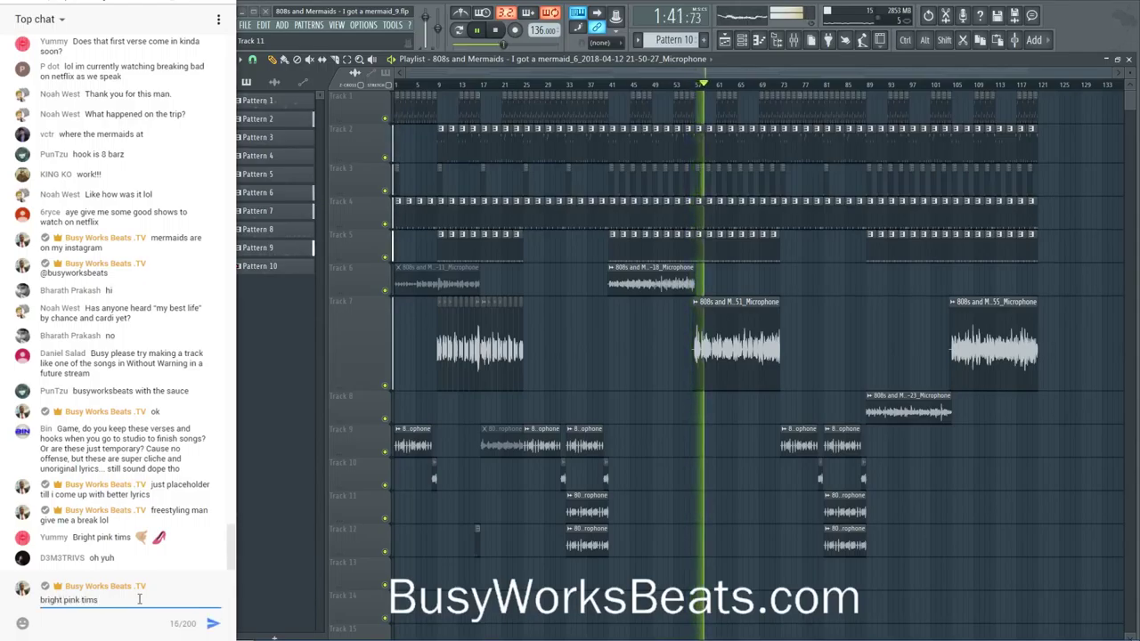
pyautogui.press('Return')
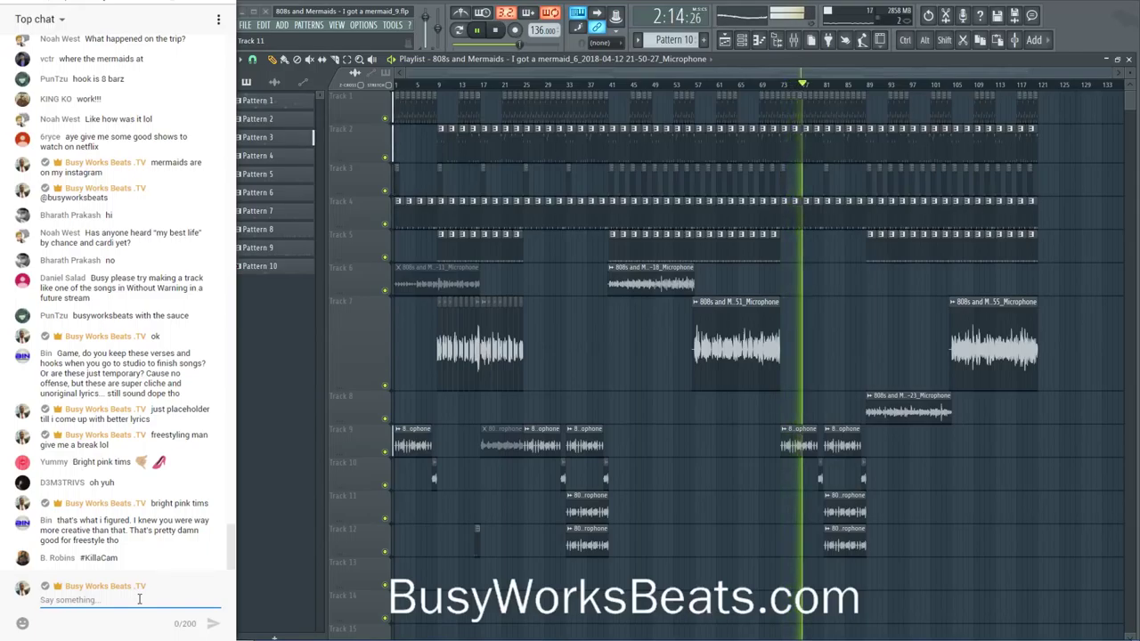
pyautogui.write('ho')
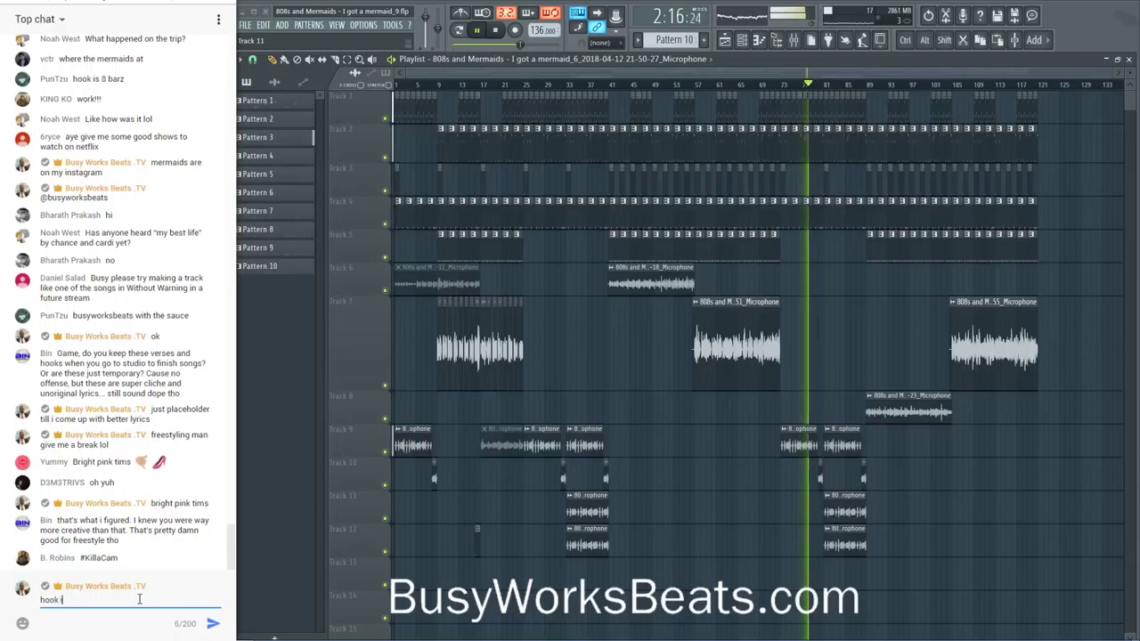
pyautogui.write('ok i')
pyautogui.press('Return')
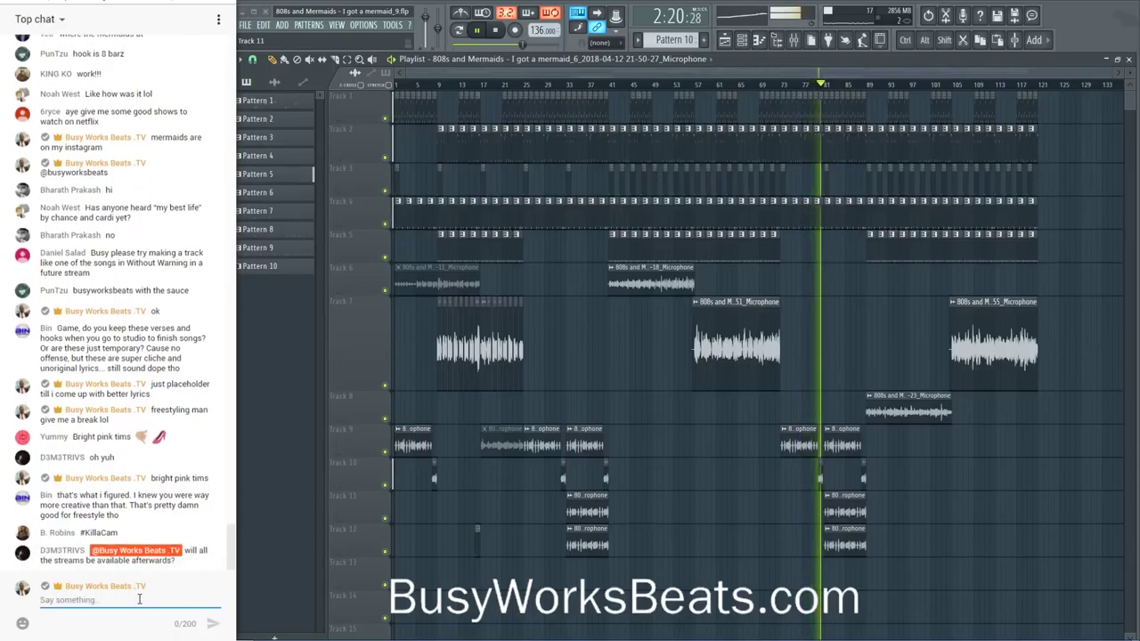
# - Answer the live chat question about stream availability with "yes ill have replay of stream"
pyautogui.write('yes i')
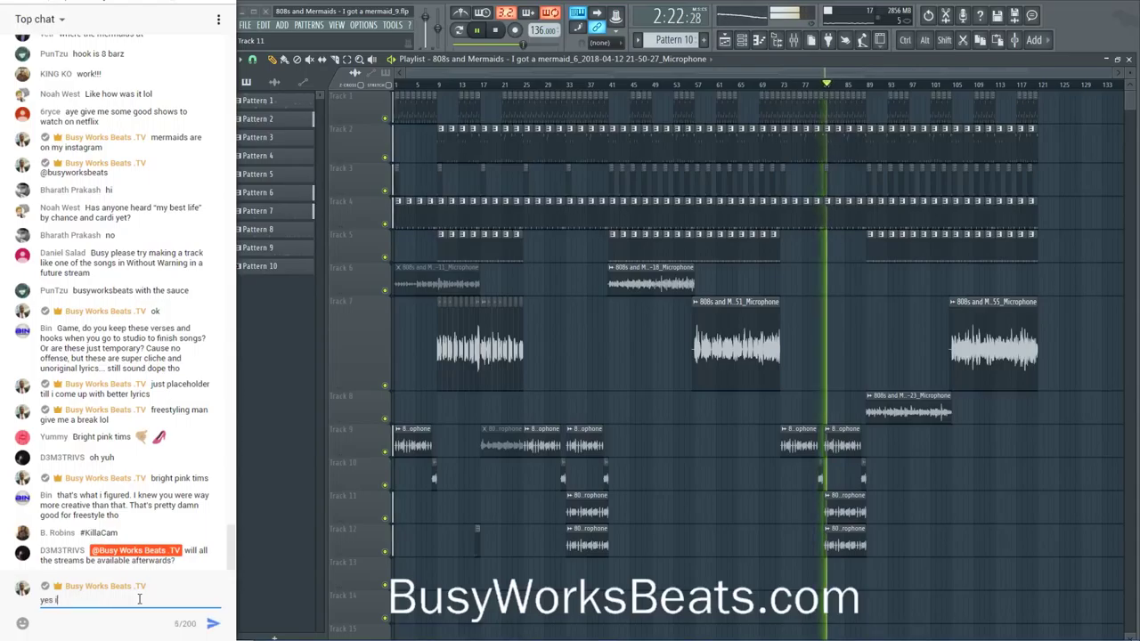
pyautogui.write('ll have replay of ')
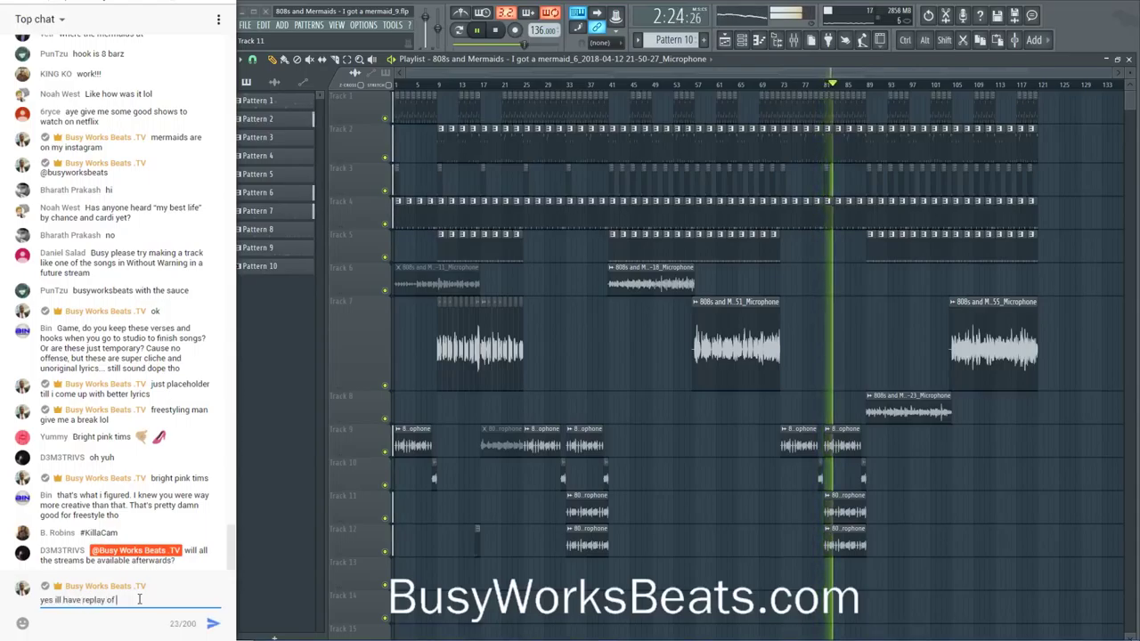
pyautogui.write('stream')
pyautogui.press('Return')
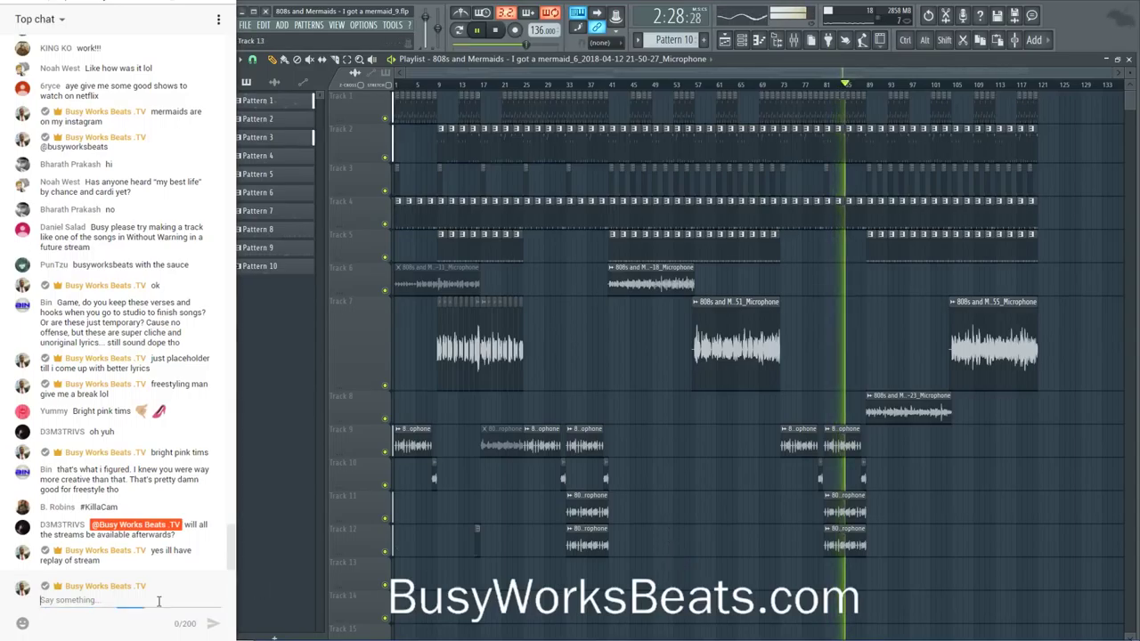
# - Send the live chat message "im moving onto next song after one more playback"
pyautogui.write('im moving ')
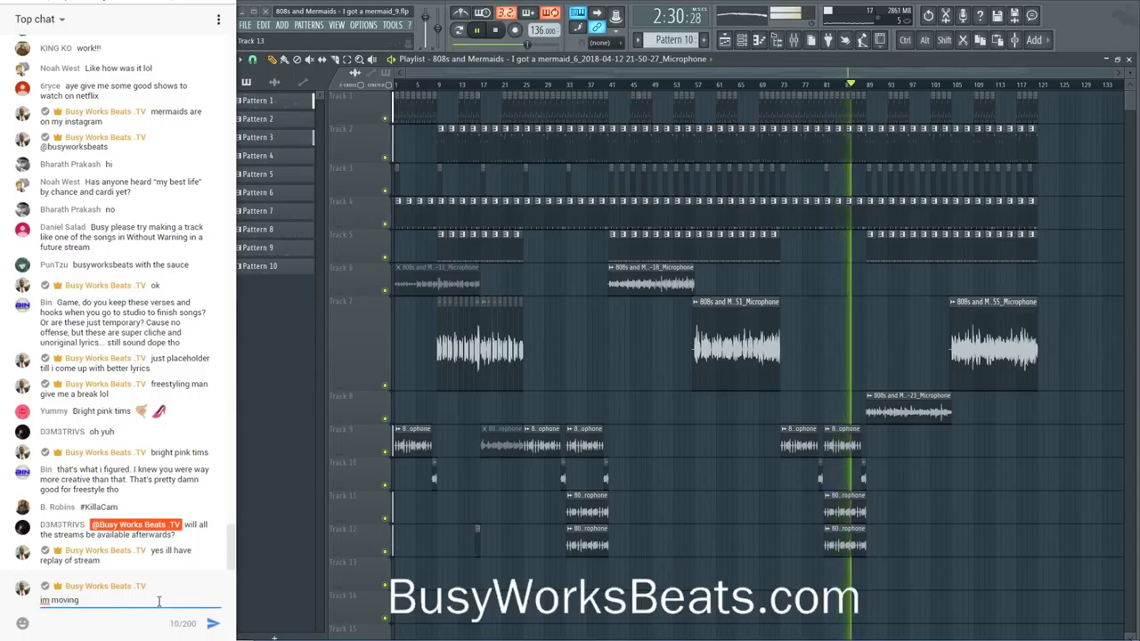
pyautogui.write('on tonext ')
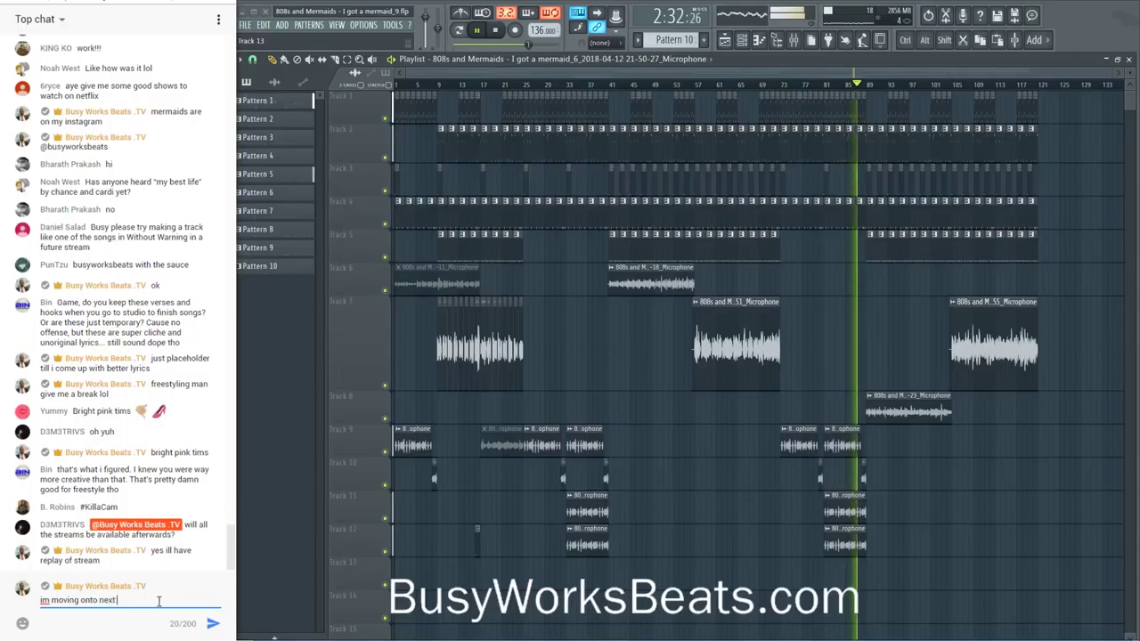
pyautogui.write('song af')
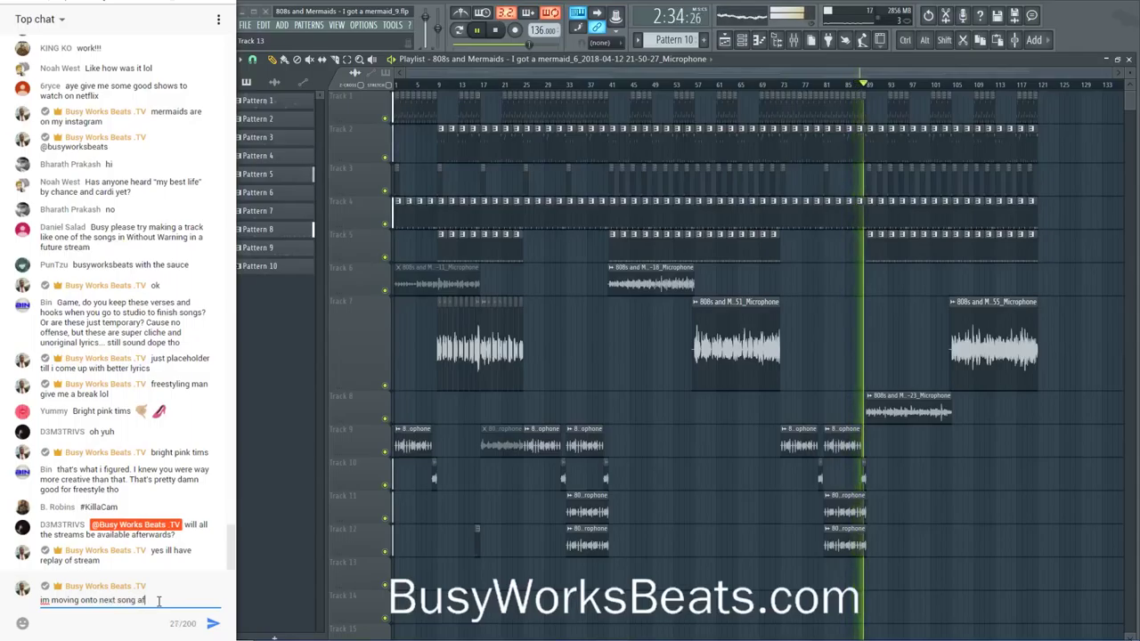
pyautogui.write('ter one more playback')
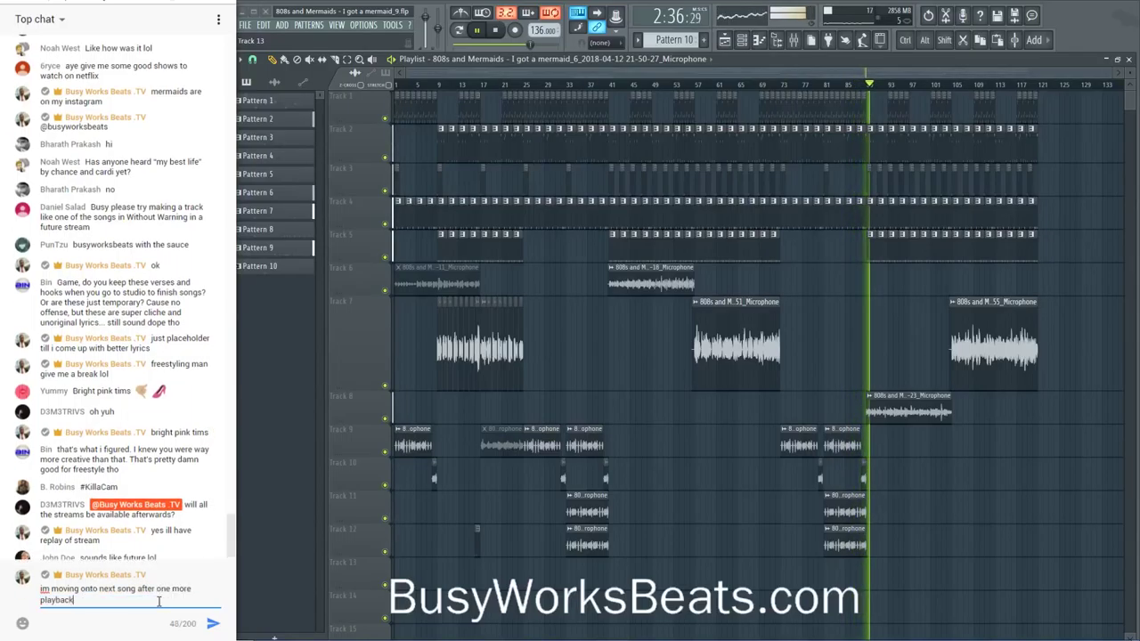
pyautogui.press('Return')
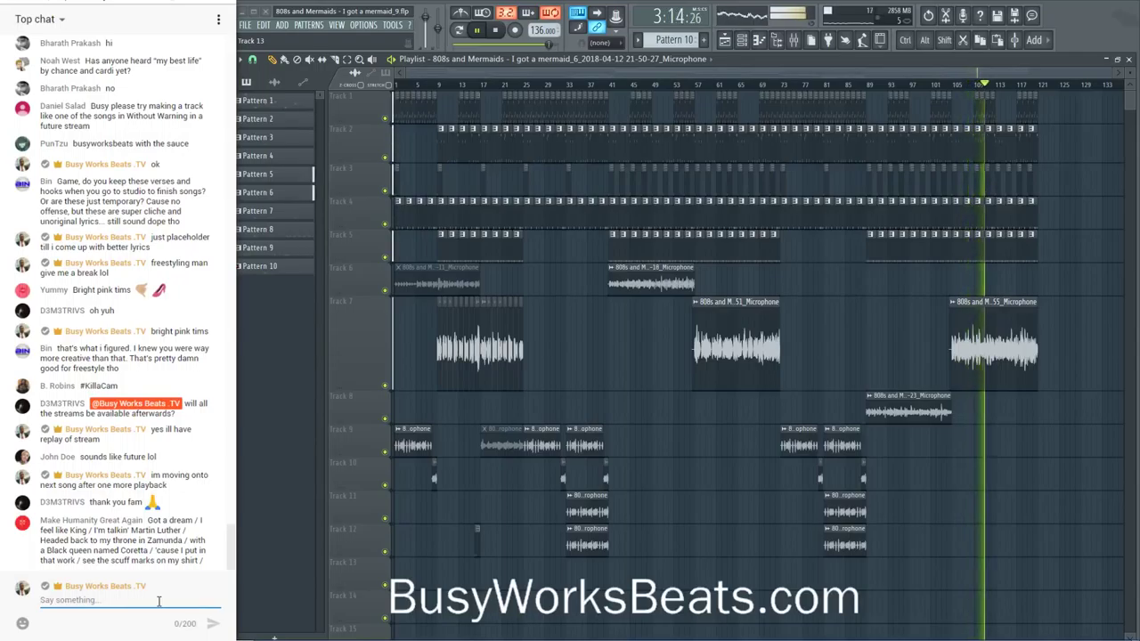
pyautogui.write('ld')
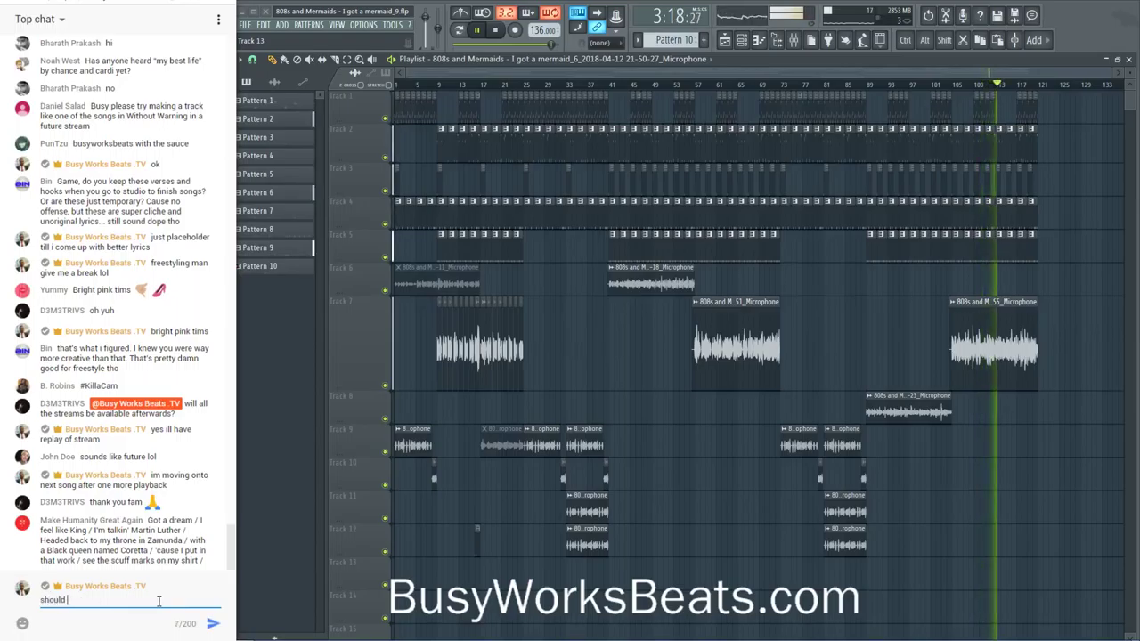
pyautogui.press('BackSpace')
pyautogui.press('BackSpace')
pyautogui.press('BackSpace')
pyautogui.press('BackSpace')
pyautogui.press('BackSpace')
pyautogui.press('BackSpace')
pyautogui.press('BackSpace')
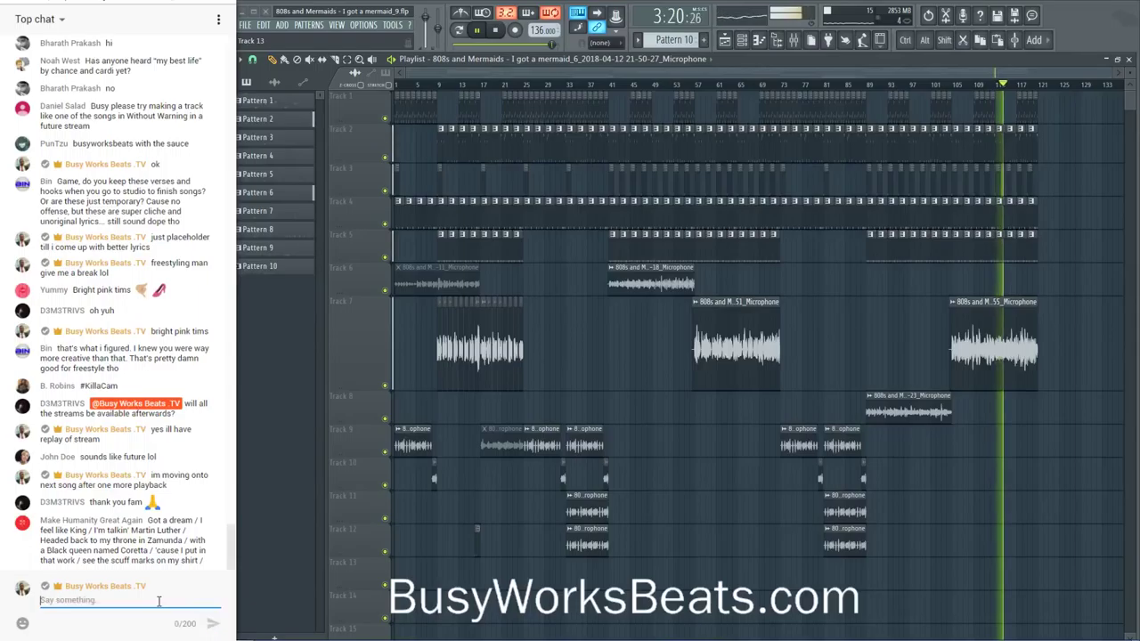
# - Reply to the posted lyrics in the live chat with "mhga bars#"
pyautogui.write('mh')
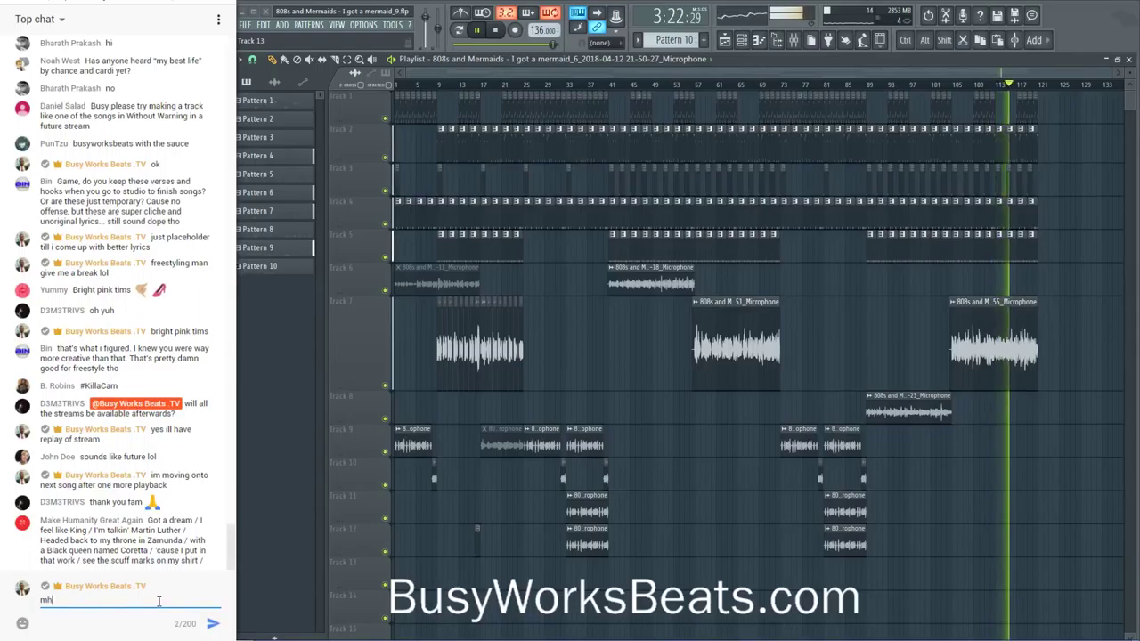
pyautogui.write('ga bars#')
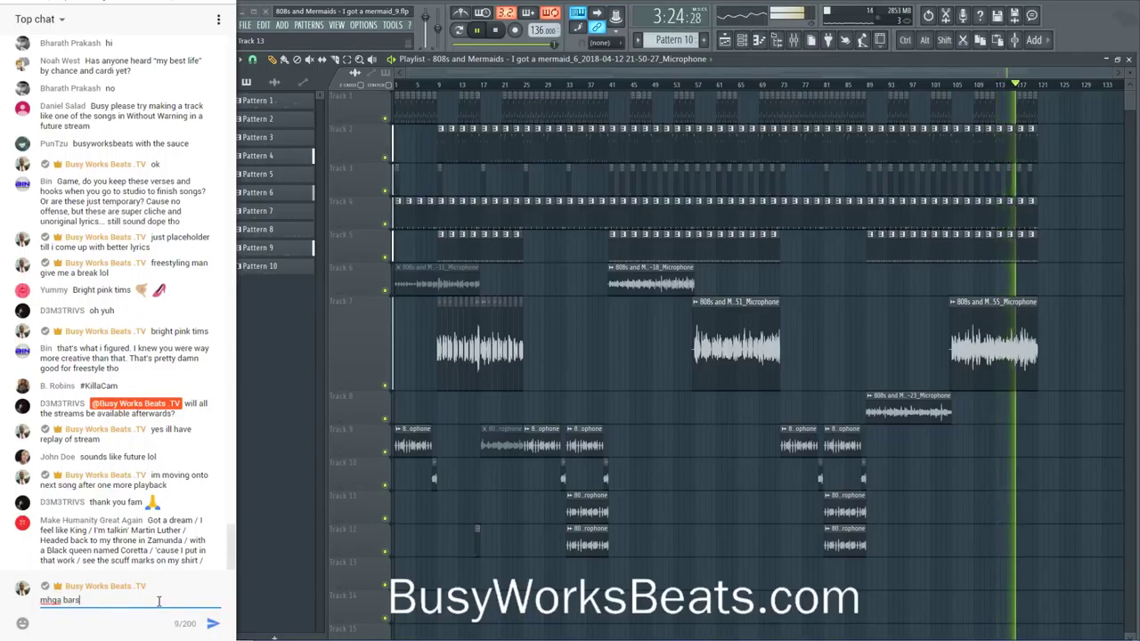
pyautogui.press('Return')
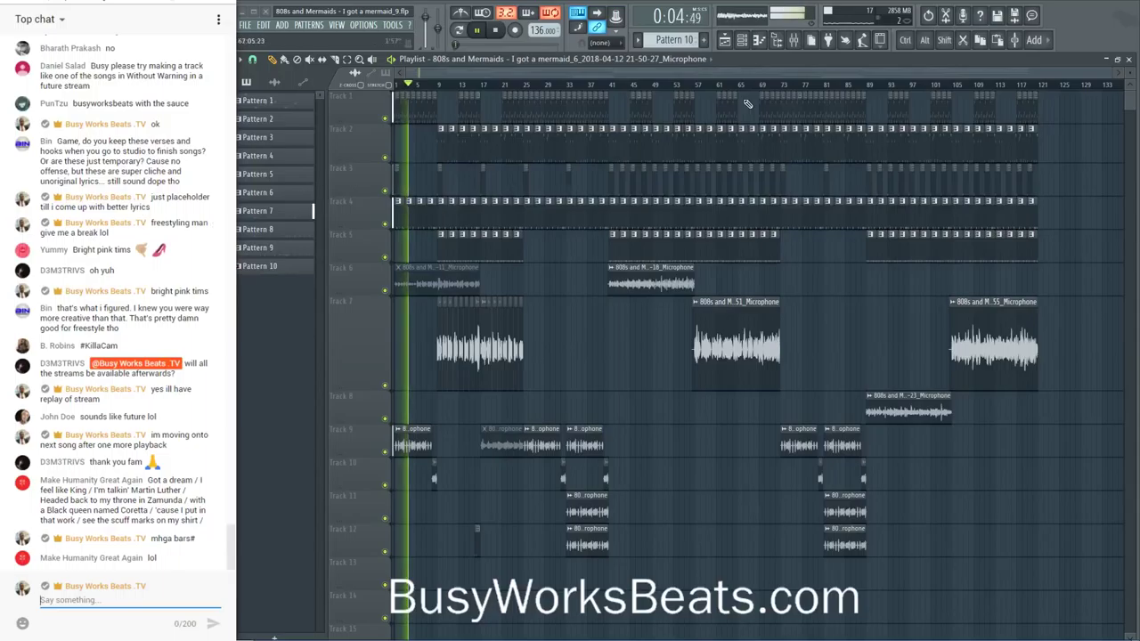
# - Raise the output level slightly inside the Omnisphere channel's synth and close its window
pyautogui.click(745, 43)
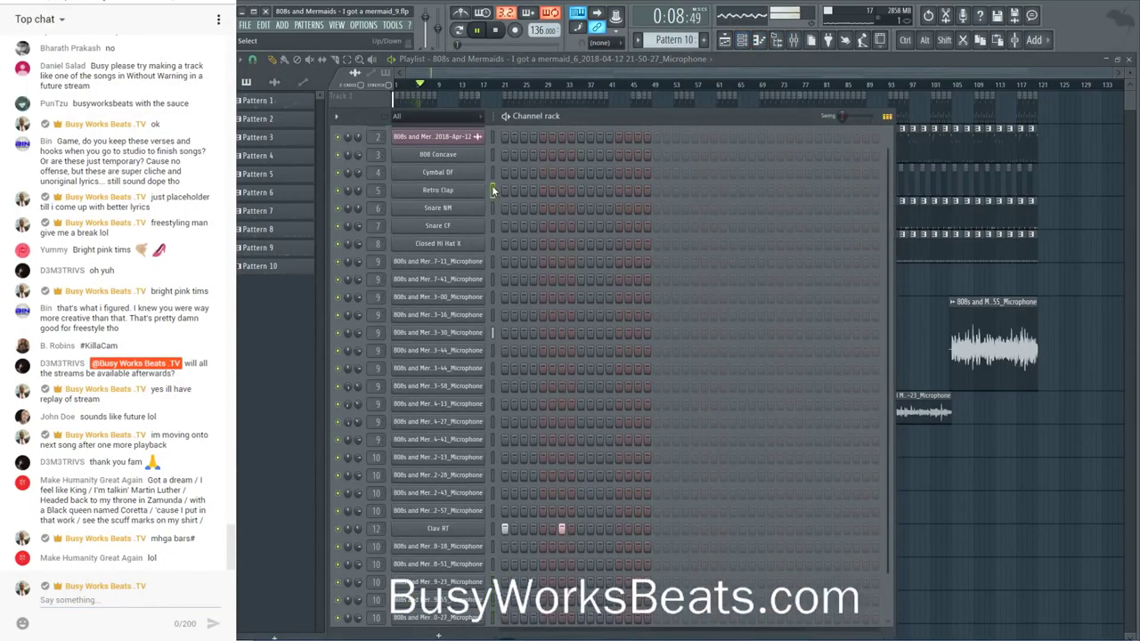
pyautogui.scroll(2, 492, 186)
pyautogui.click(407, 165)
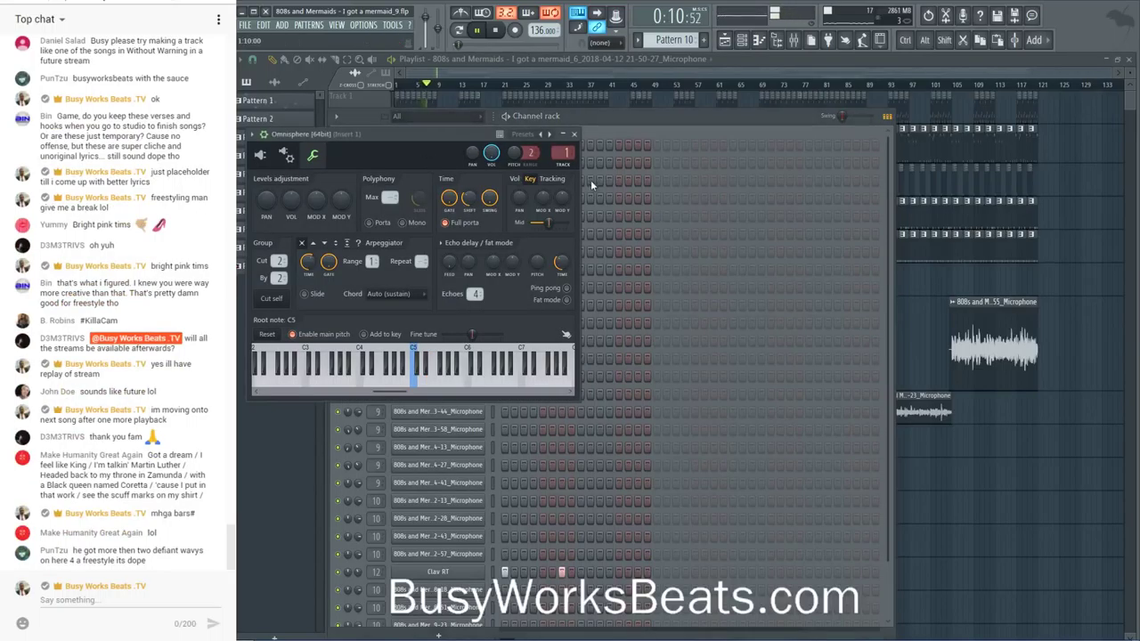
pyautogui.click(260, 155)
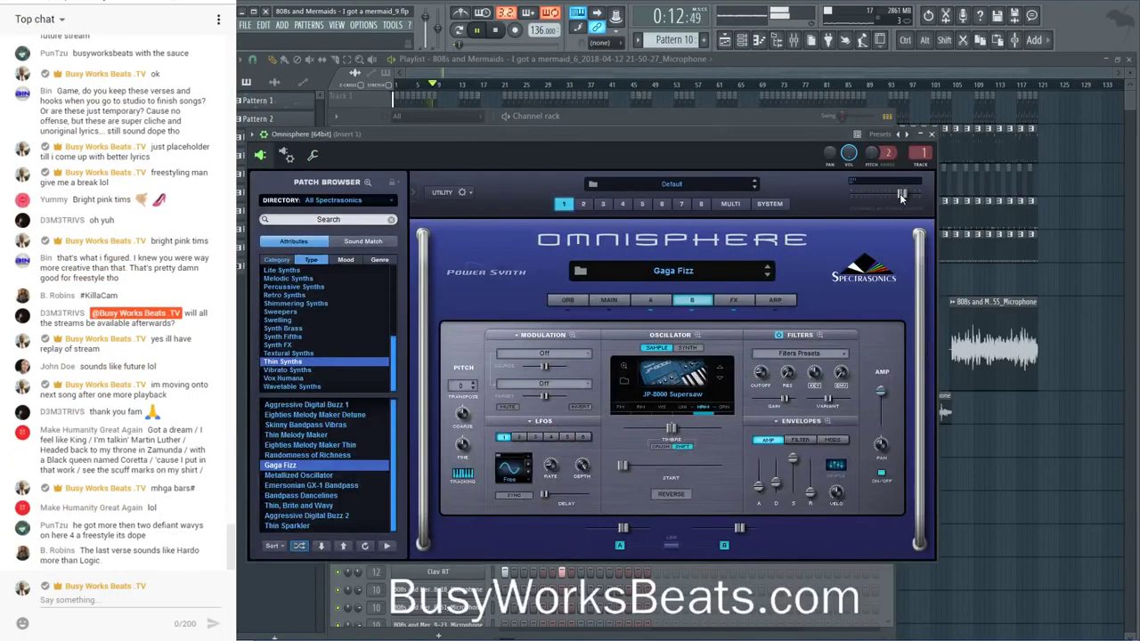
pyautogui.moveTo(902, 197); pyautogui.dragTo(906, 198)
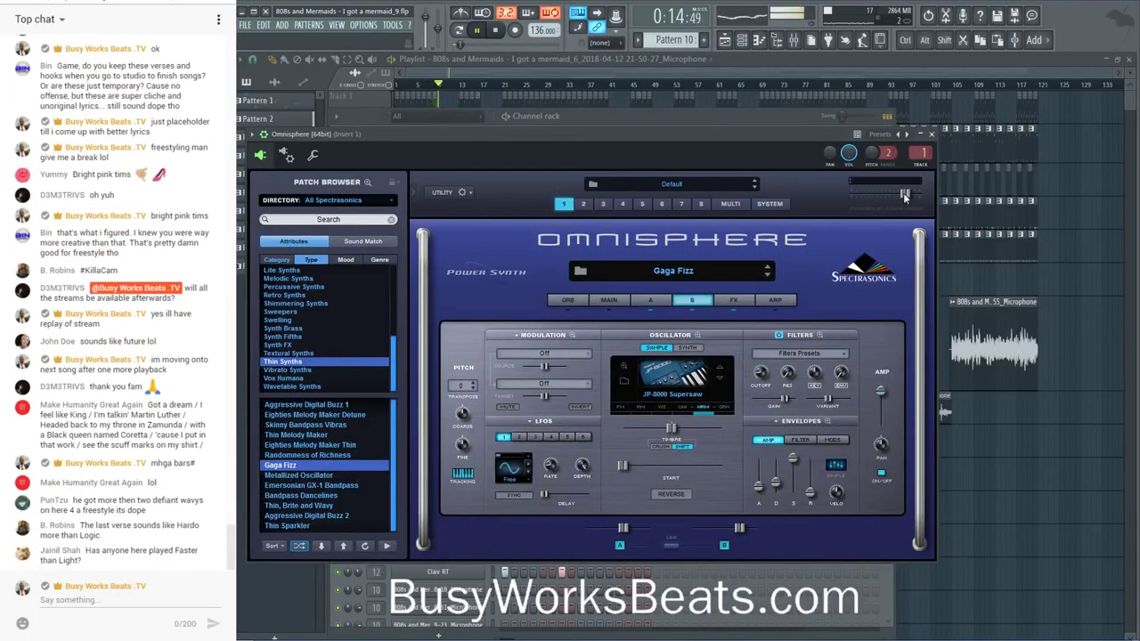
pyautogui.click(931, 136)
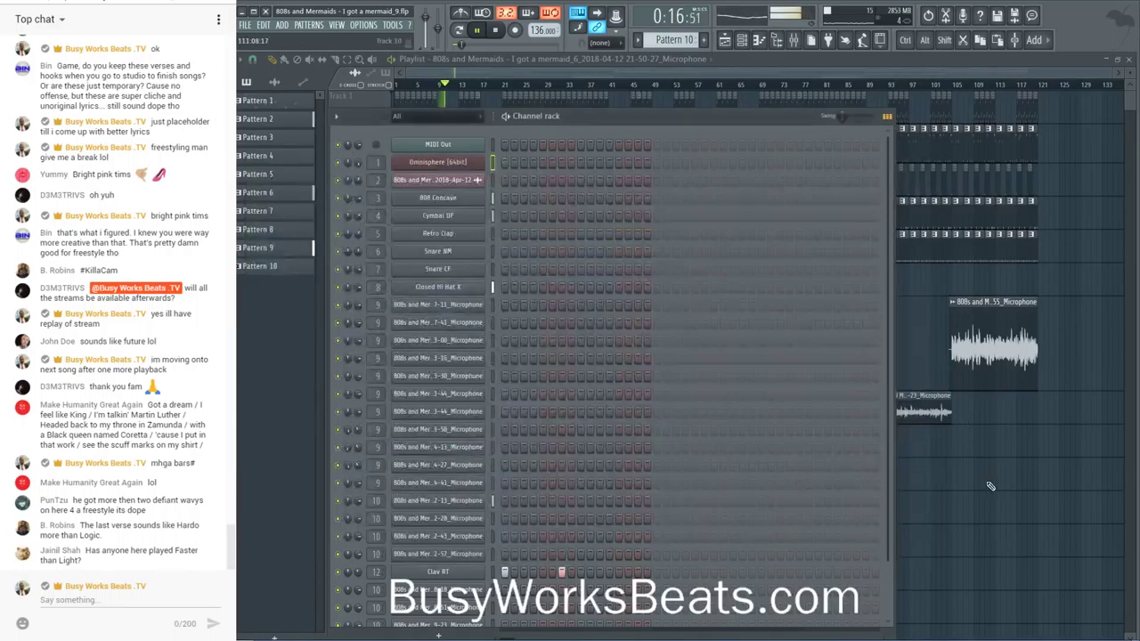
# - Inspect mixer track 10, a vocal microphone track, and its effects while the song plays, and bring back the channel rack
pyautogui.press('F6')
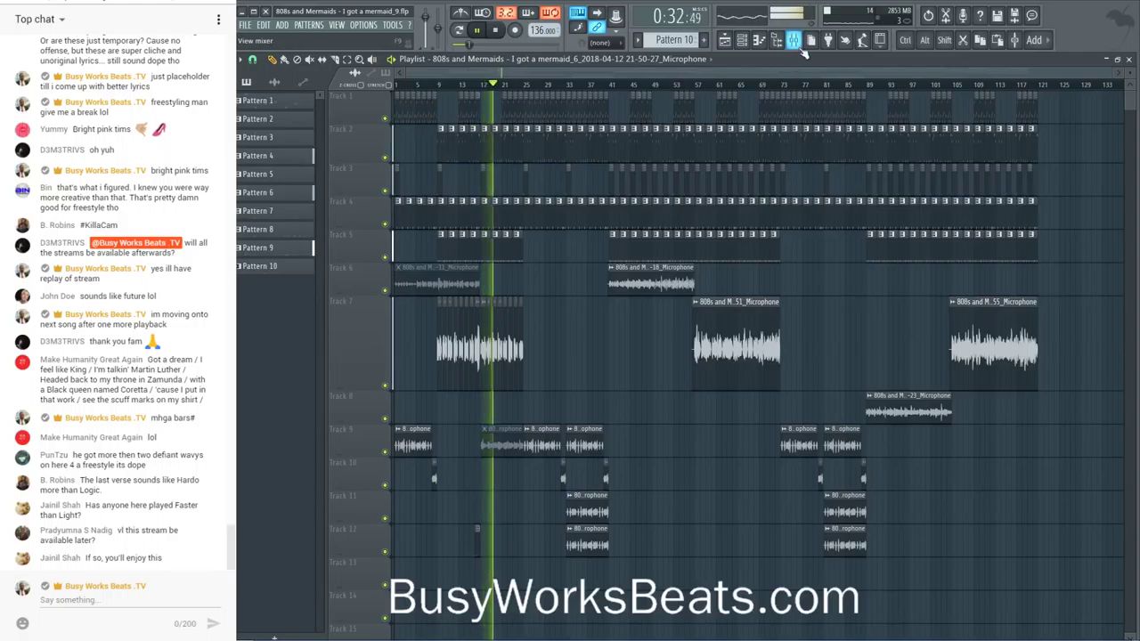
pyautogui.press('F9')
pyautogui.click(437, 187)
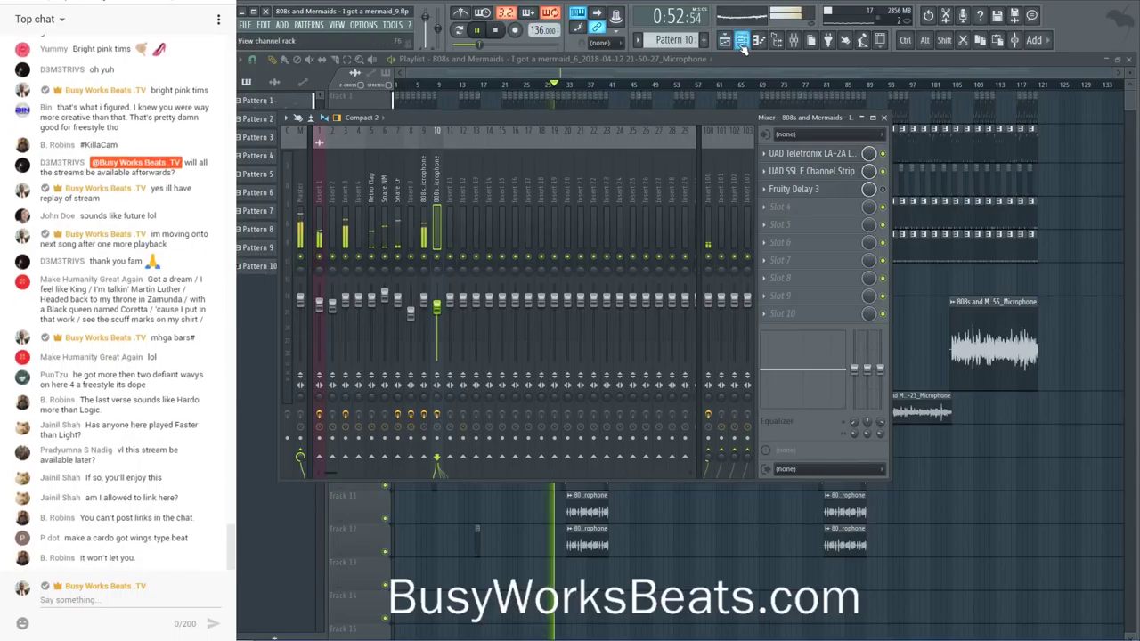
pyautogui.press('F6')
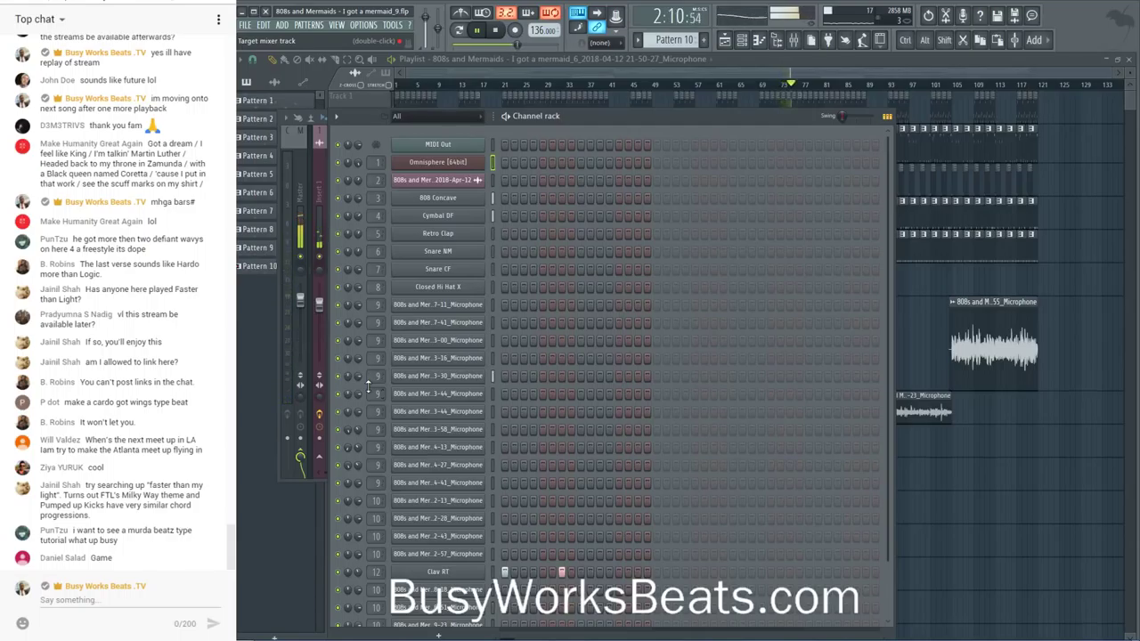
# - Send the live chat message "be on mic in sec"
pyautogui.click(114, 598)
pyautogui.write('be on mic in ')
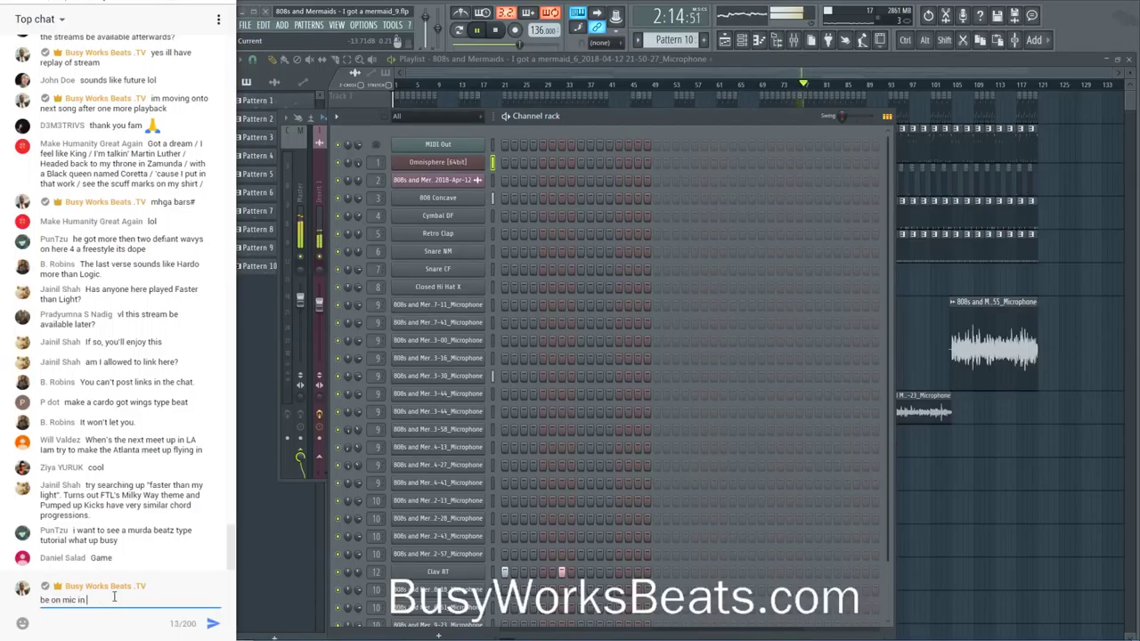
pyautogui.write('sec')
pyautogui.press('Return')
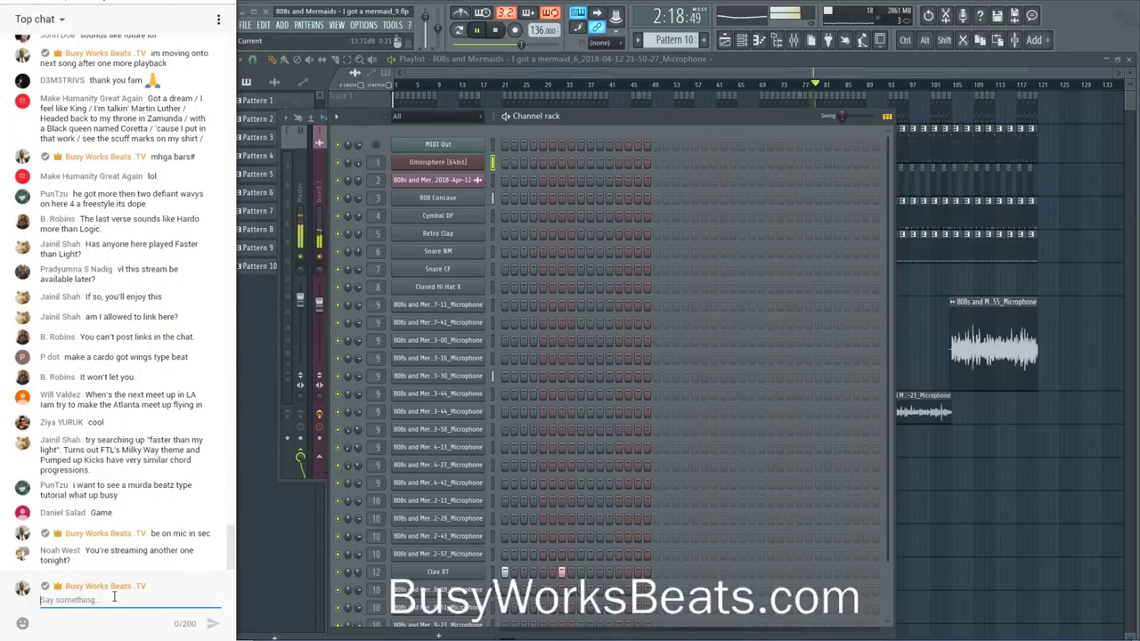
# - Answer the live chat question about streaming another one tonight with "yeah another after this"
pyautogui.write('yeah another aft')
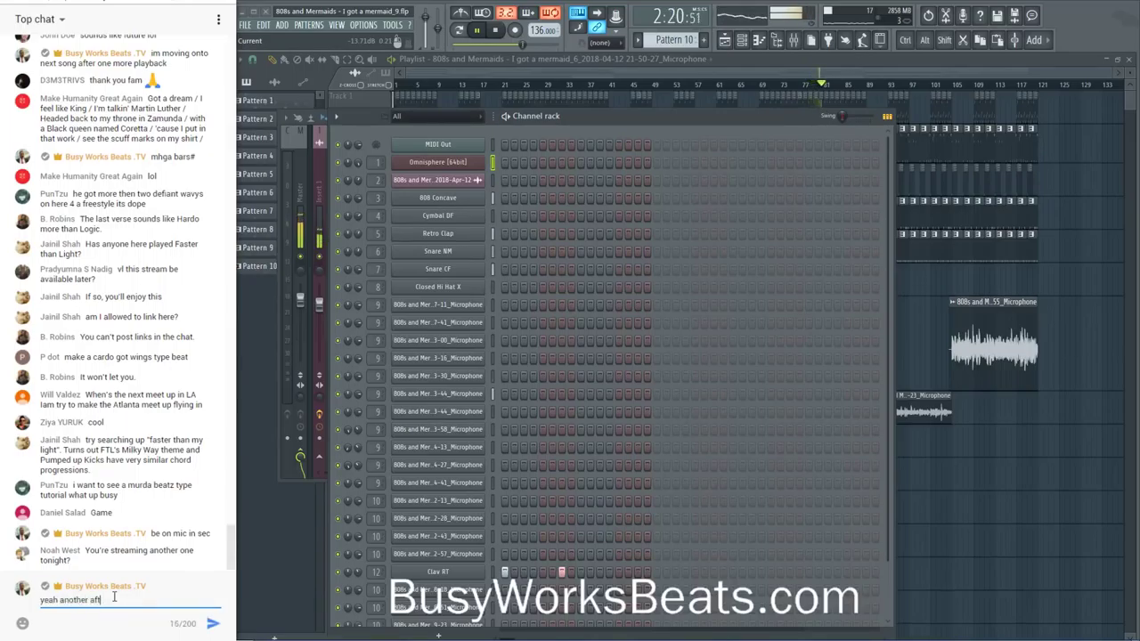
pyautogui.write('er this')
pyautogui.press('Return')
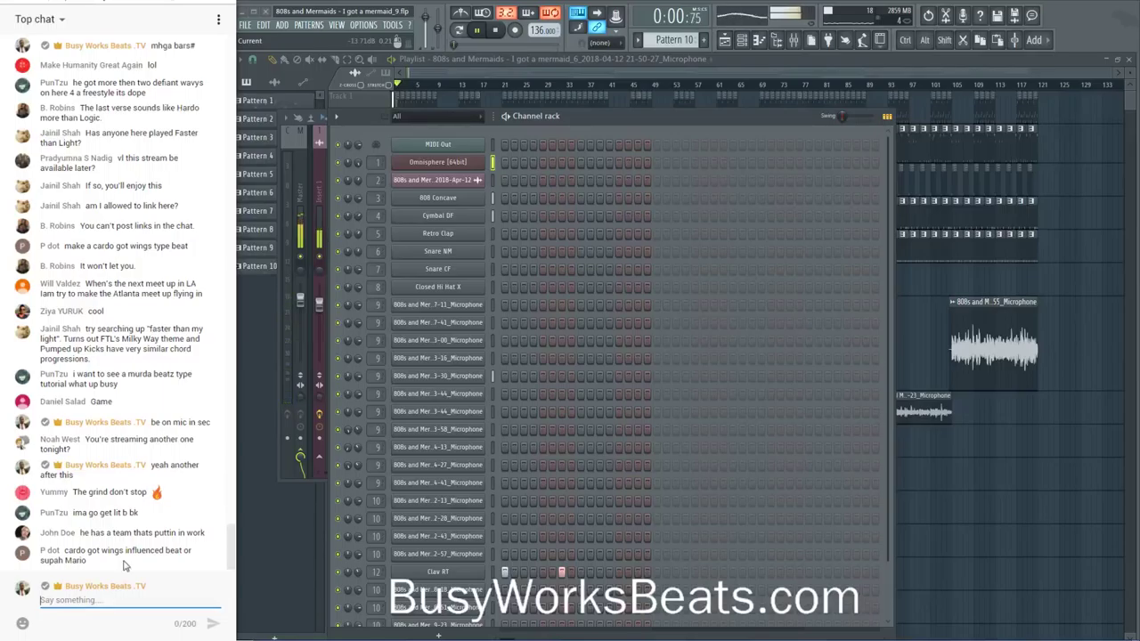
# - Reset the volume of the mixer's Microphone track to its default level
pyautogui.click(775, 40)
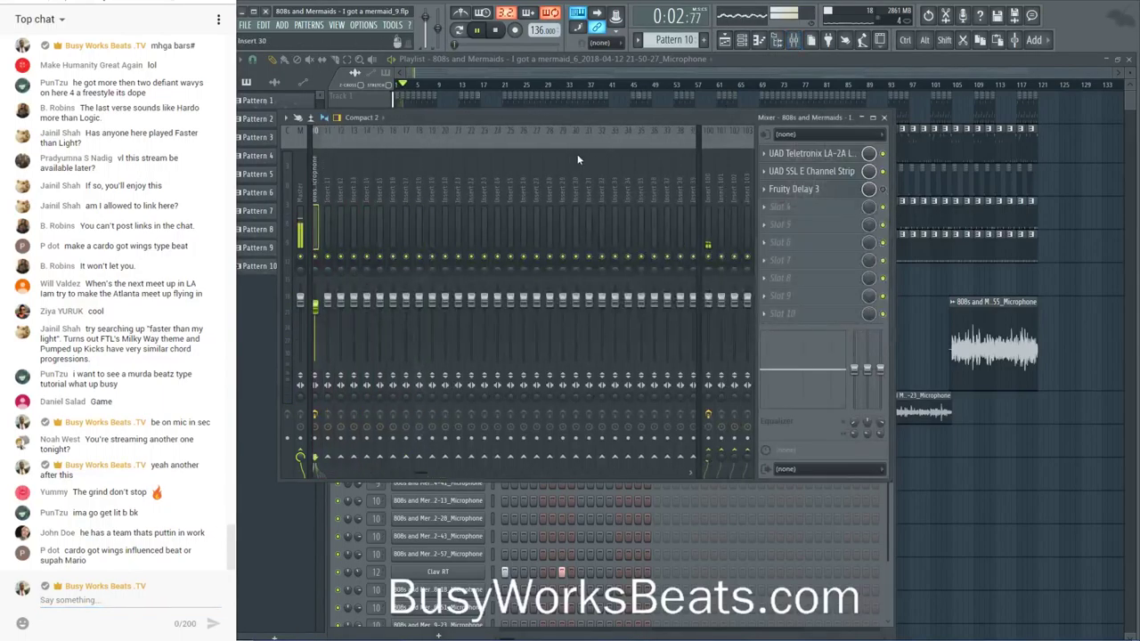
pyautogui.hscroll(5, 597, 162)
pyautogui.rightClick(575, 355)
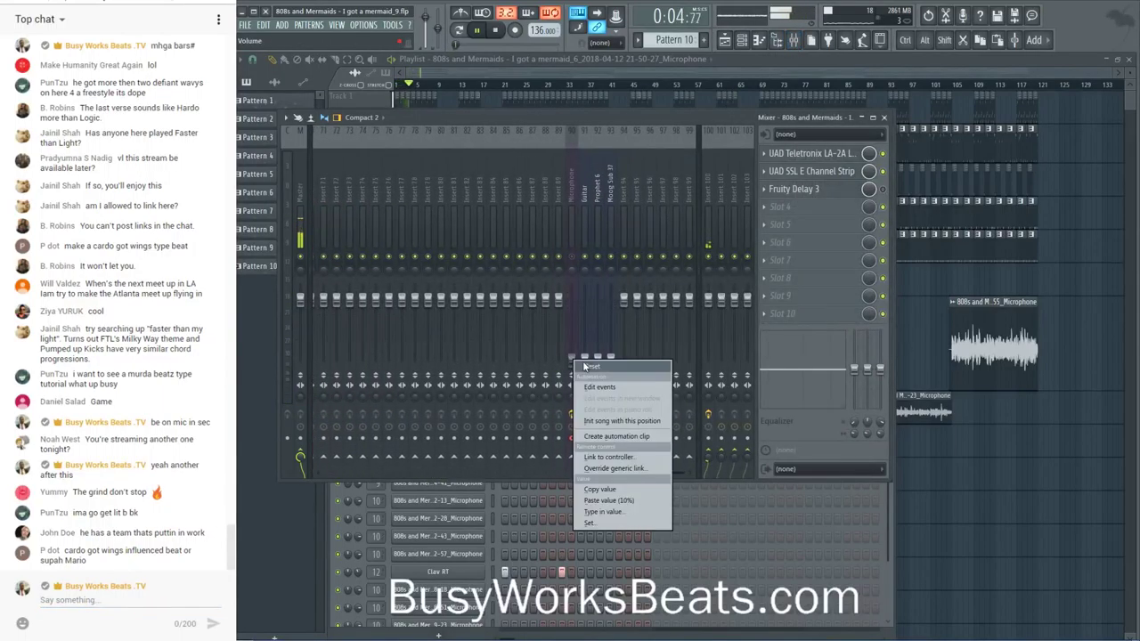
pyautogui.click(577, 267)
# - Stop playback, return to the playlist and save the project as the new version "808s and Mermaids - I got a mermaid_10"
pyautogui.press('space')
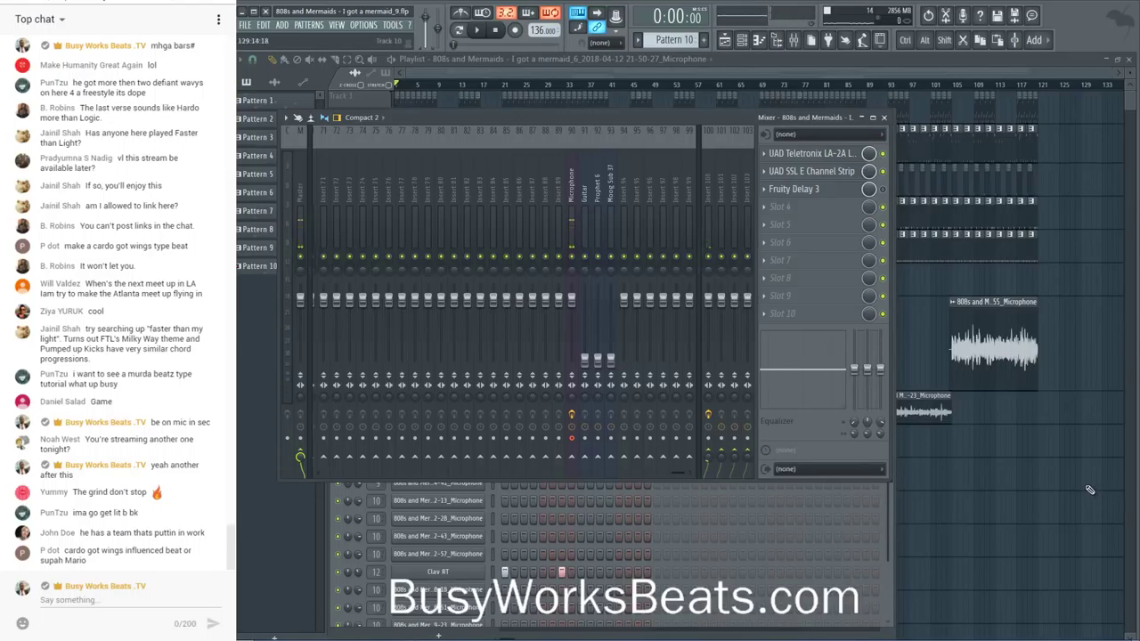
pyautogui.press('F5')
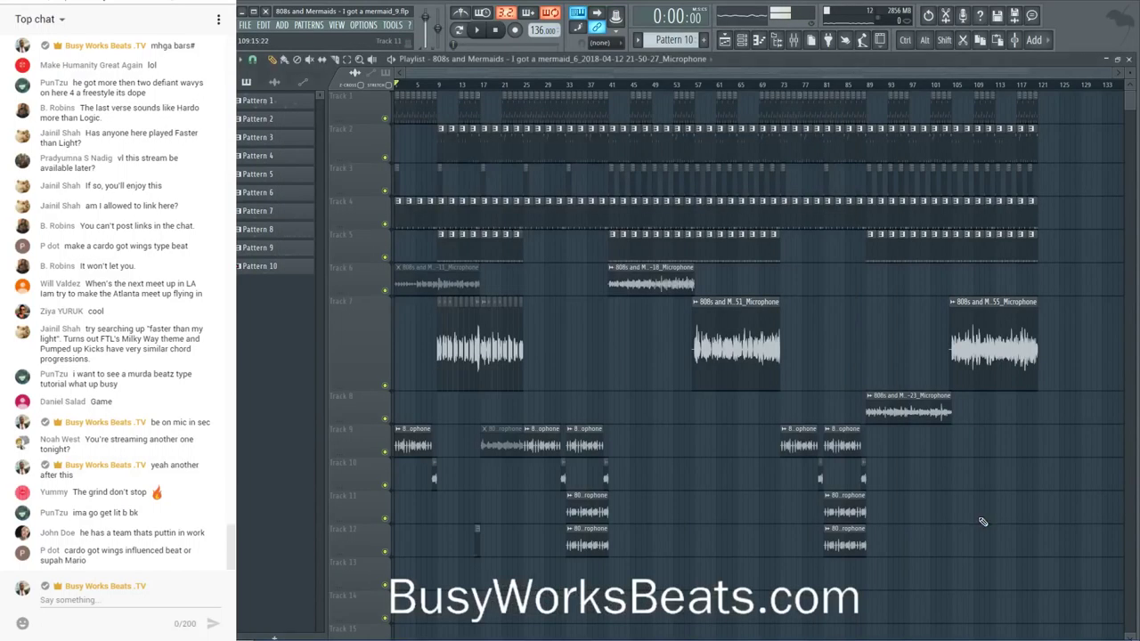
pyautogui.hotkey('ctrl', 'n')
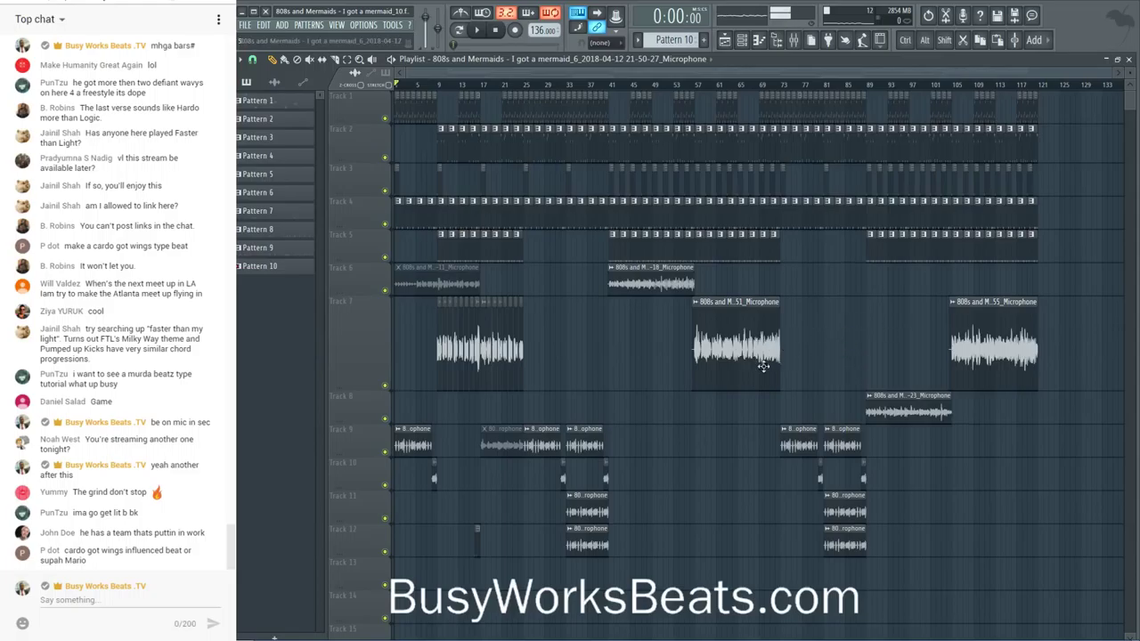
# - Play short excerpts of the middle vocal section, starting from about bars 57, 45 and 42
pyautogui.click(698, 83)
pyautogui.press('space')
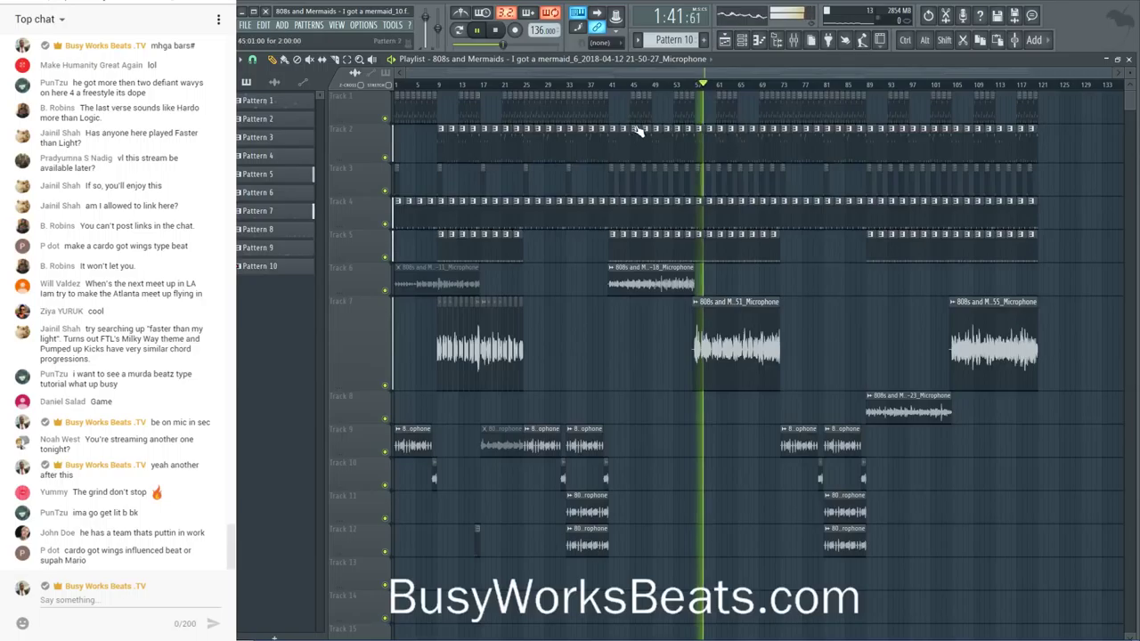
pyautogui.press('space')
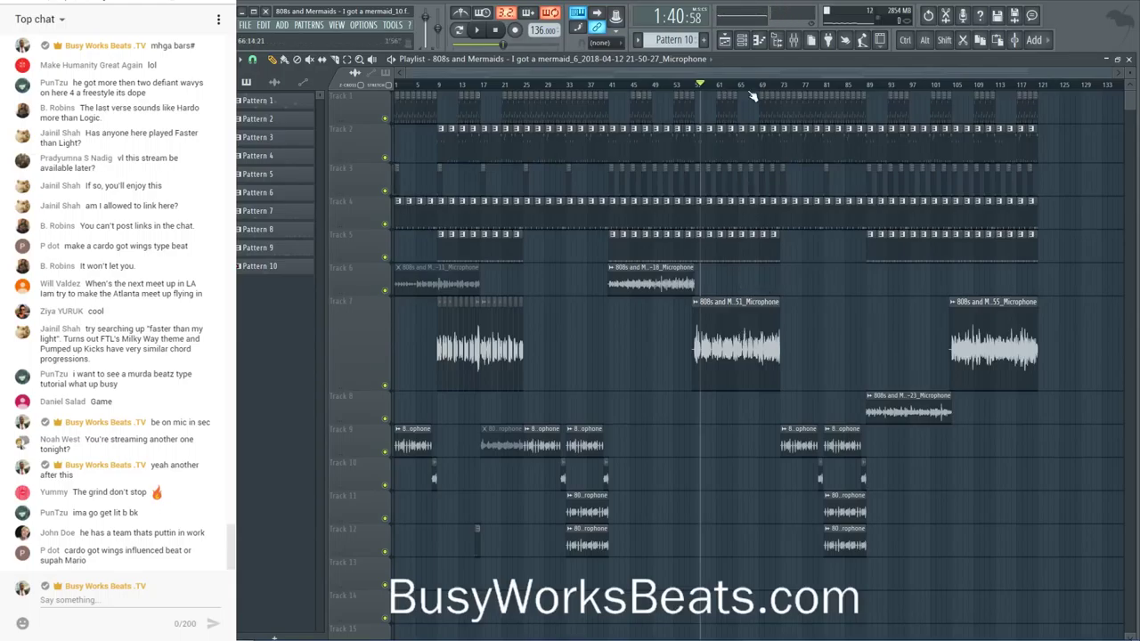
pyautogui.click(638, 86)
pyautogui.press('space')
pyautogui.press('space')
pyautogui.click(622, 86)
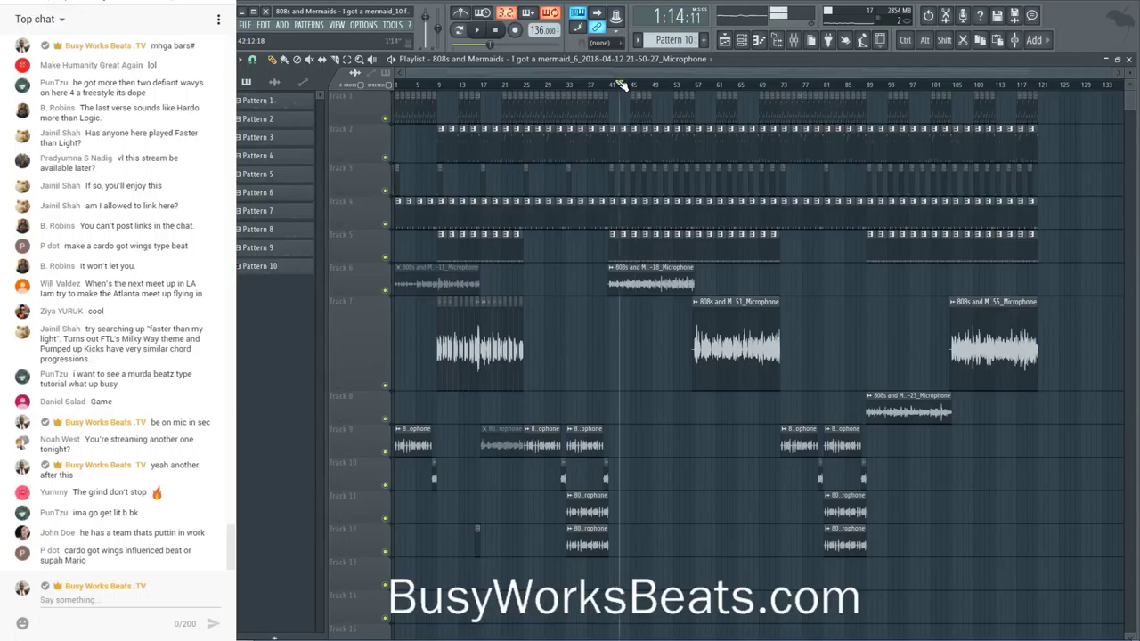
pyautogui.press('space')
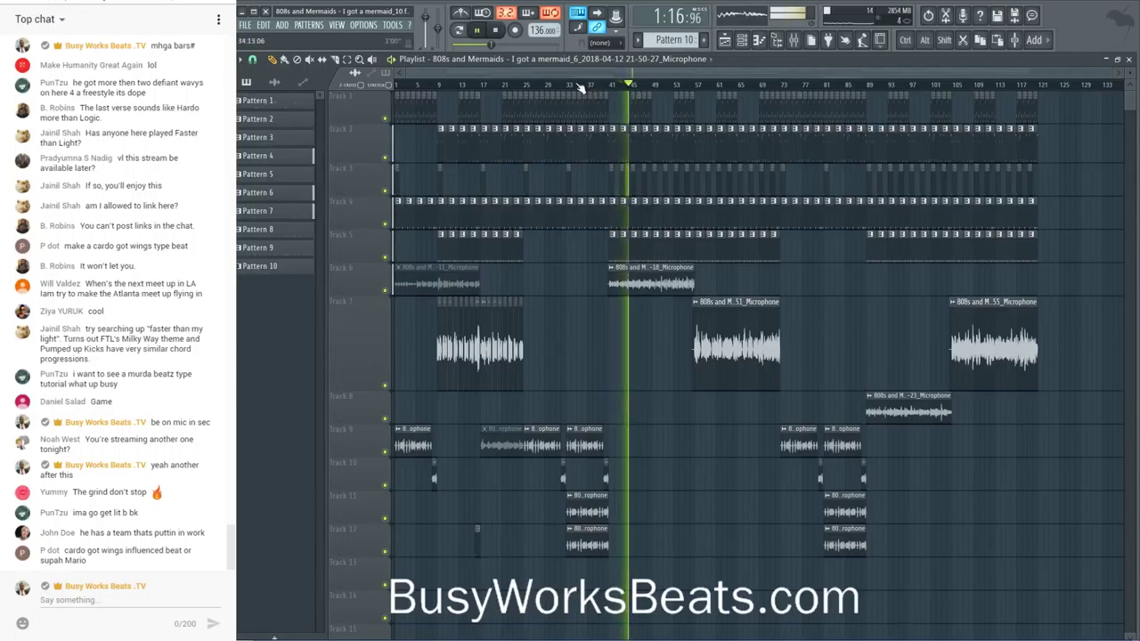
pyautogui.press('space')
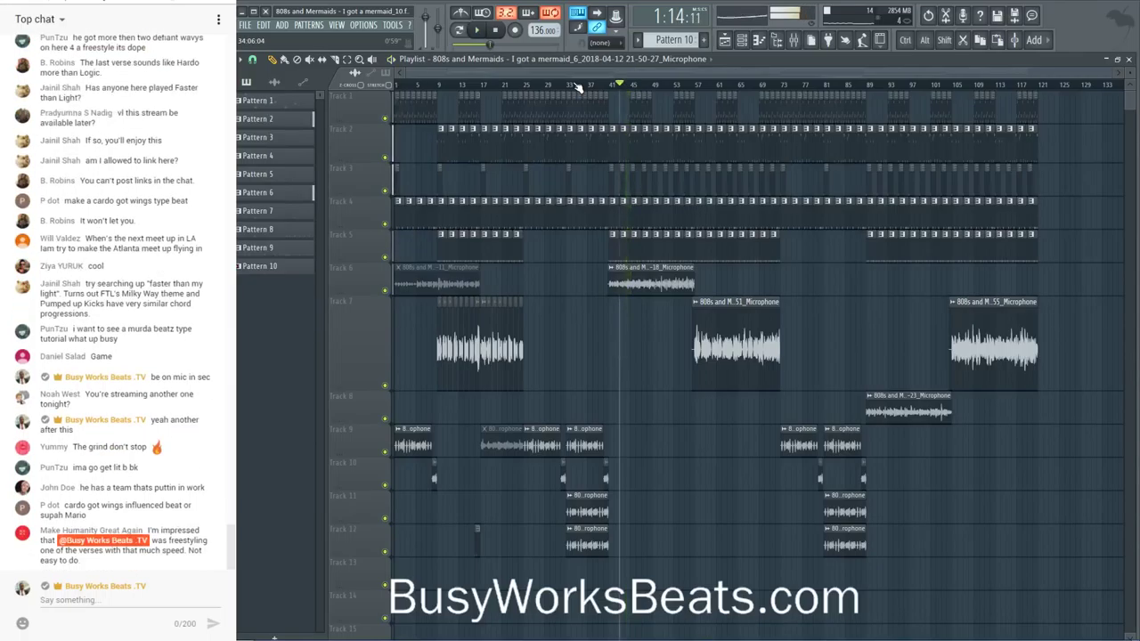
# - Play short excerpts of the last verse from about bar 105 and the first chopped vocal from about bar 9
pyautogui.click(959, 85)
pyautogui.press('space')
pyautogui.press('space')
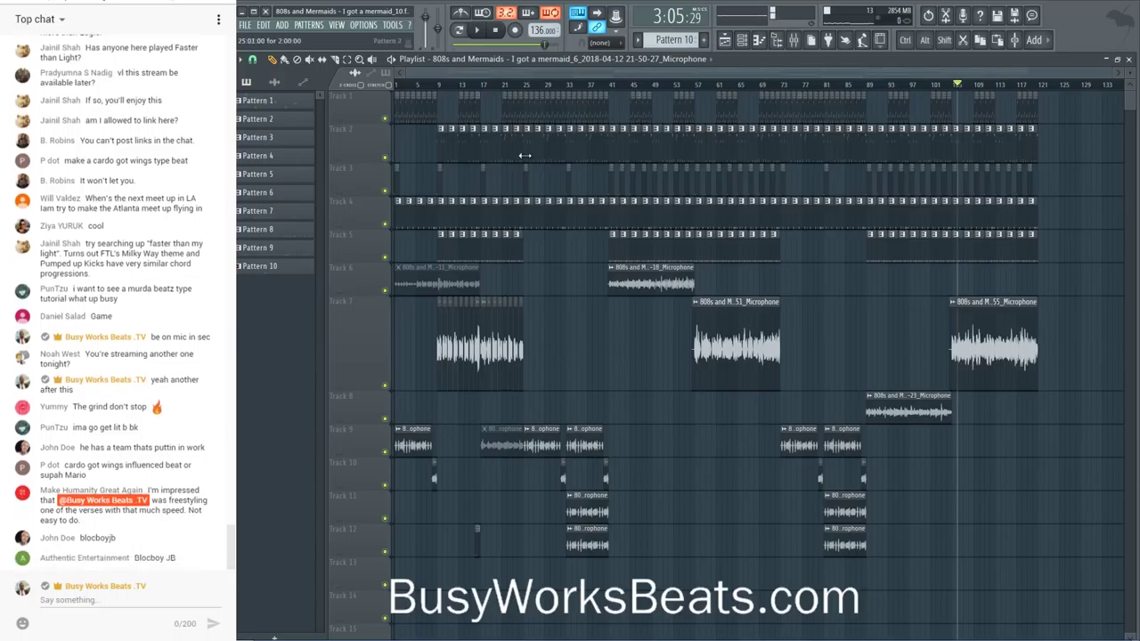
pyautogui.click(483, 86)
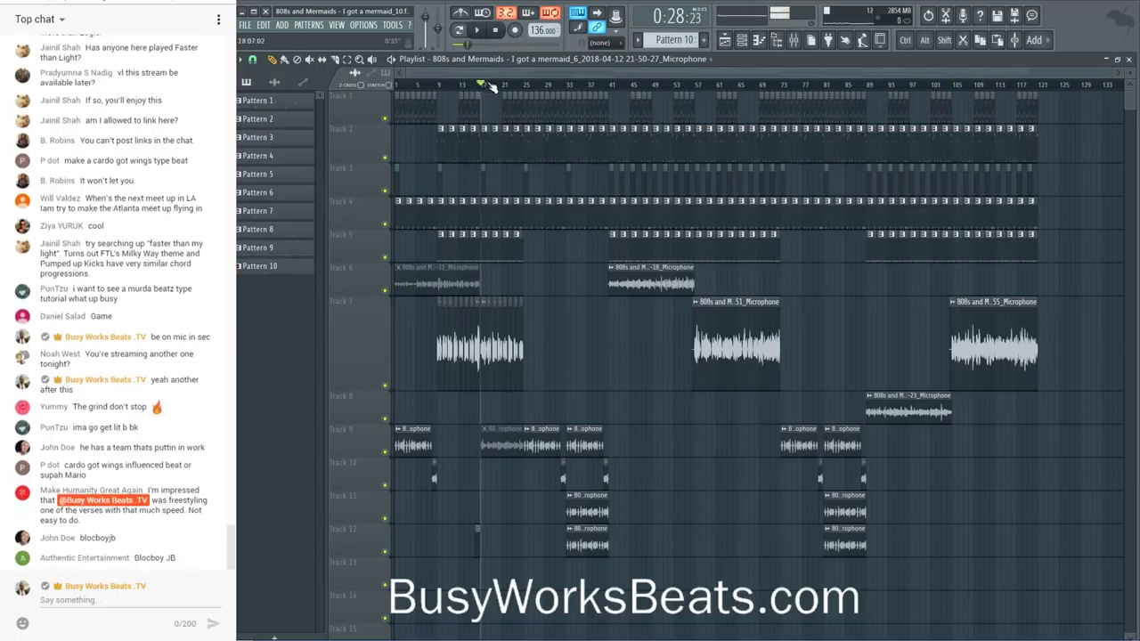
pyautogui.click(438, 86)
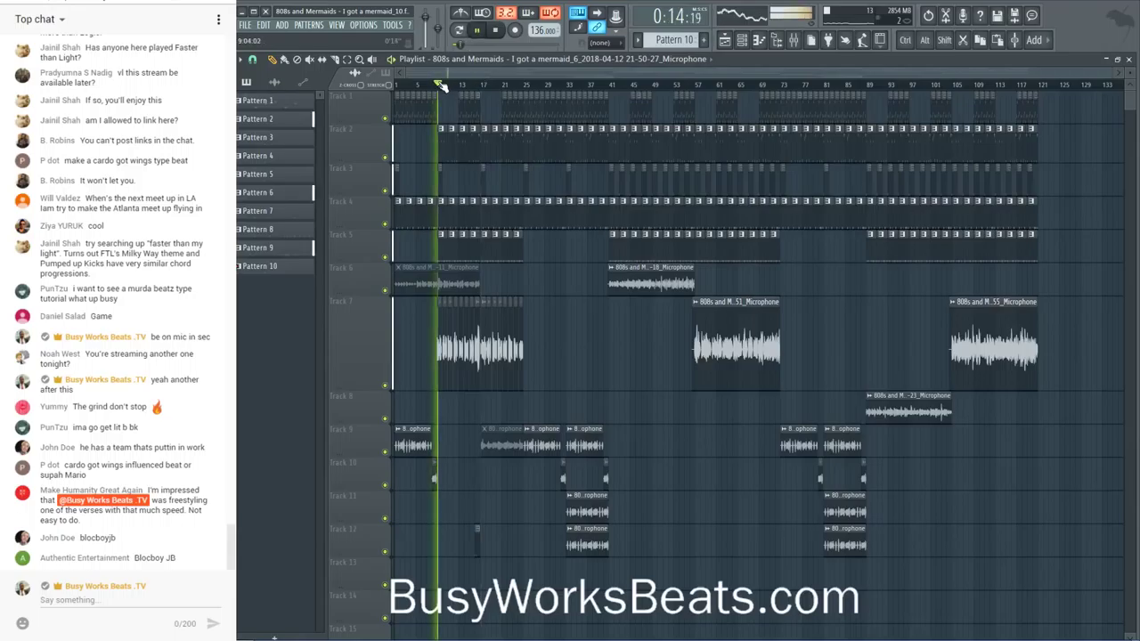
pyautogui.press('ctrl')
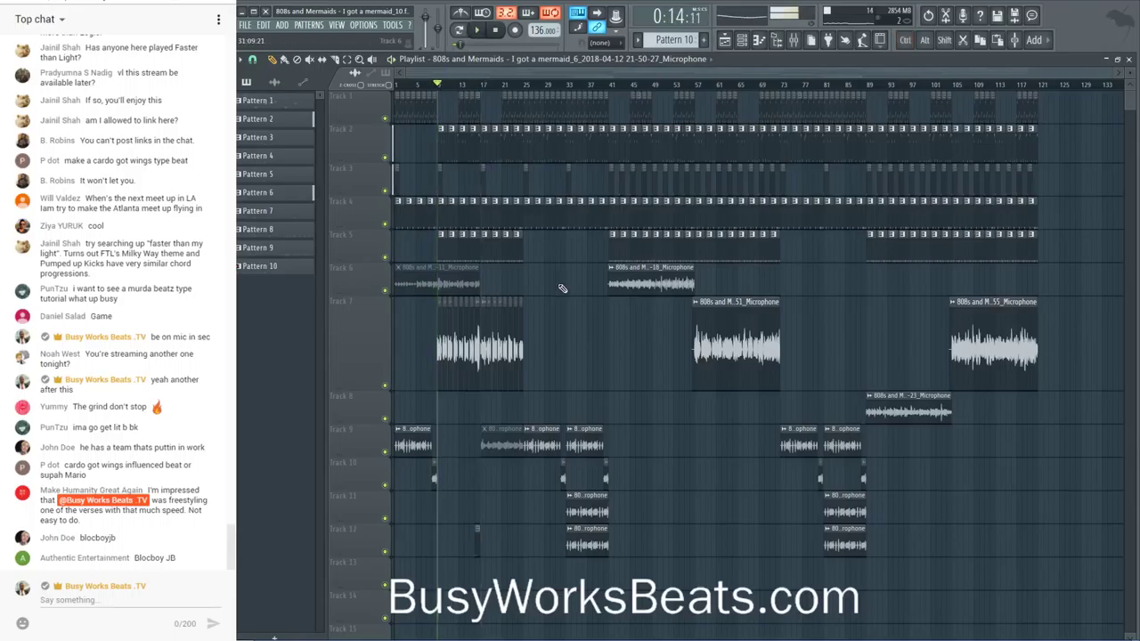